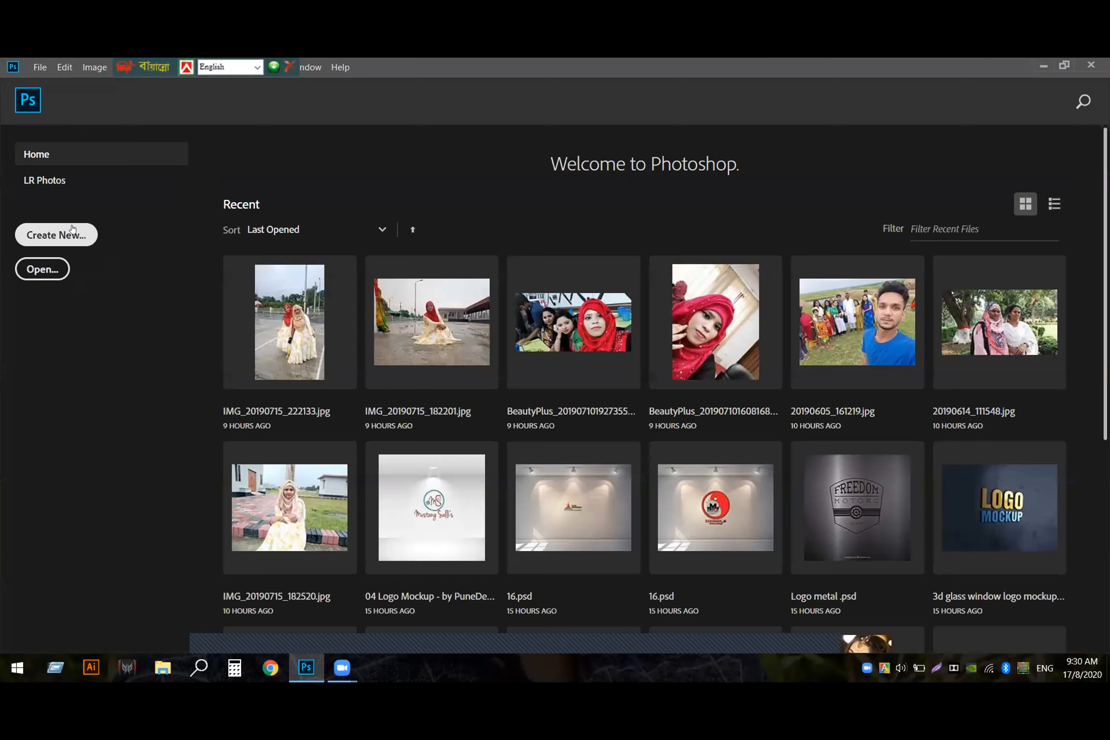
- Create a new 3000 × 3000 pixel RGB document at 300 pixels/inch with a white background
{"action": "left_click", "coordinate": [72, 229]}
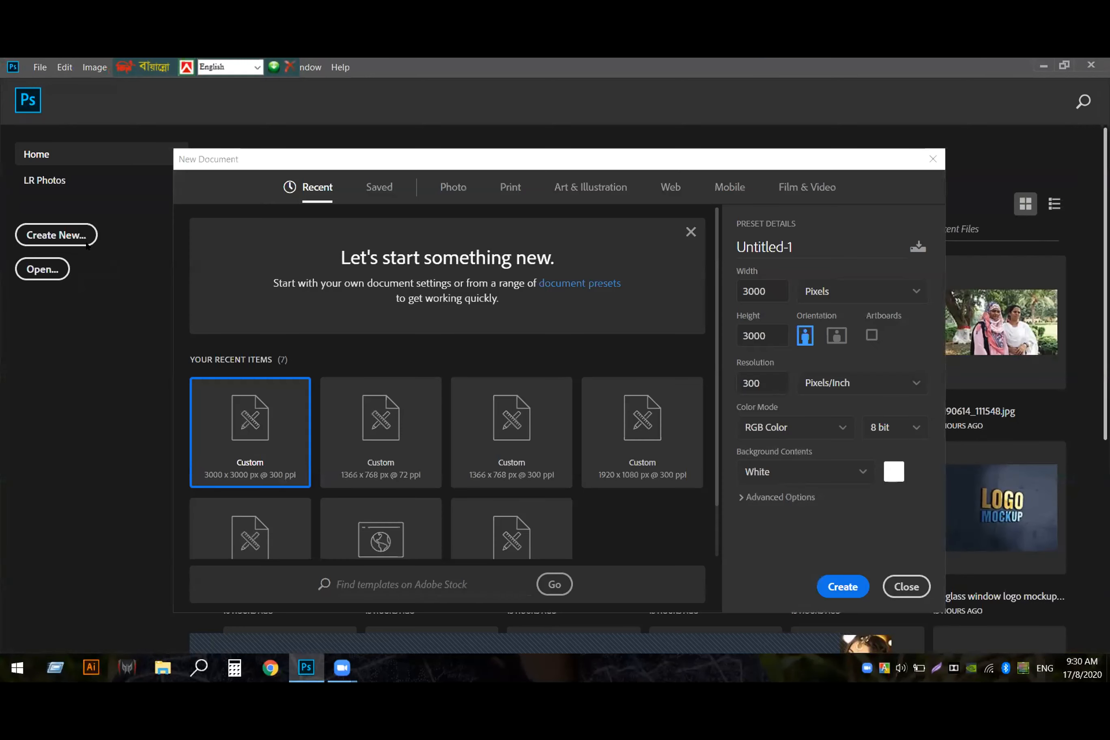
{"action": "left_click", "coordinate": [850, 590]}
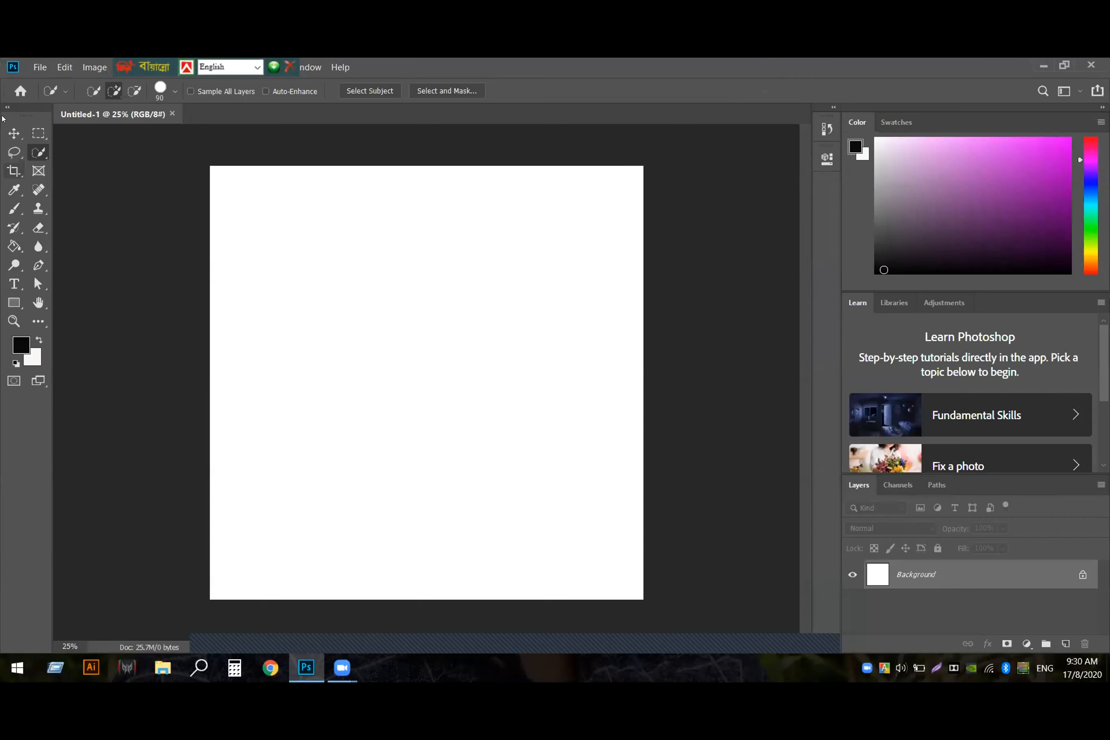
- Open the desktop image 3ac9af70c61b0cc950ebe09fdd553c87.jpg and reduce the Quick Selection brush size to 60
{"action": "left_click", "coordinate": [41, 67]}
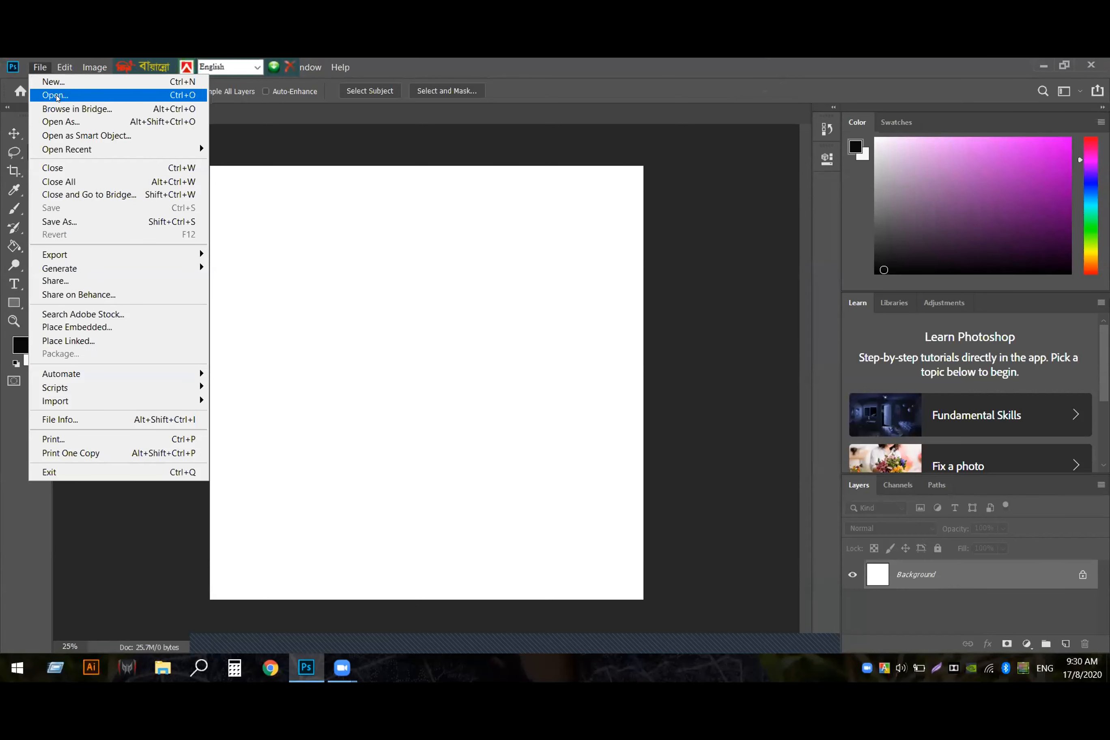
{"action": "left_click", "coordinate": [57, 96]}
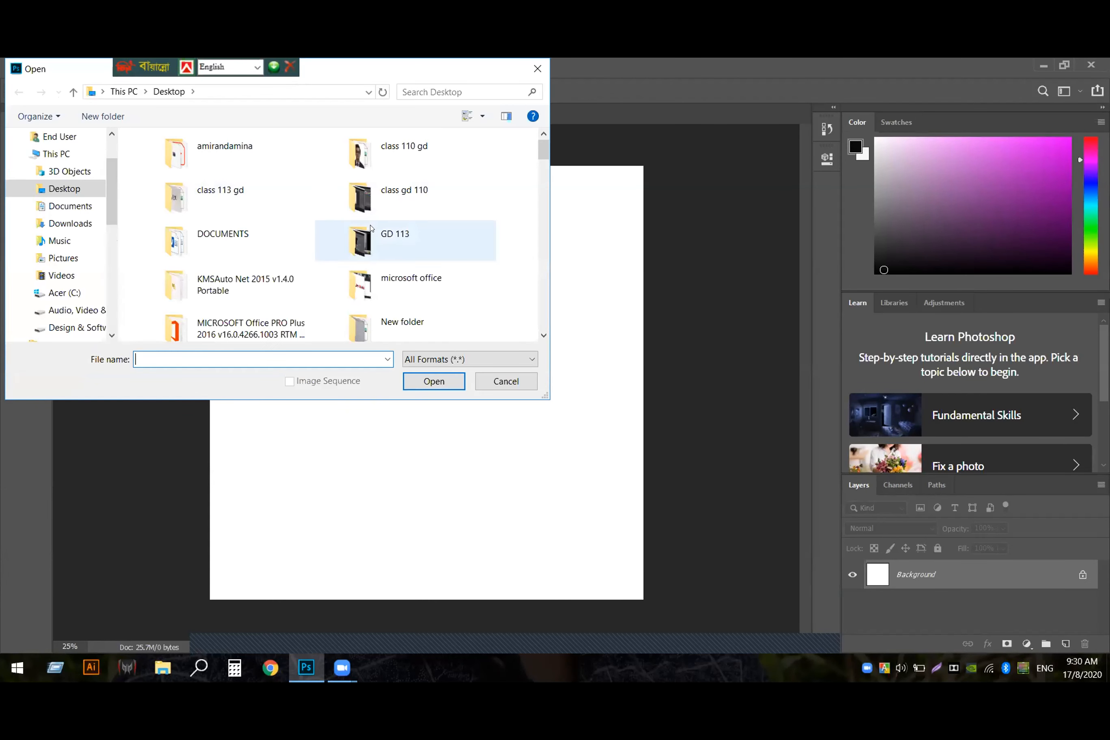
{"action": "scroll", "coordinate": [337, 218], "scroll_direction": "down", "scroll_amount": 5}
{"action": "left_click", "coordinate": [224, 313]}
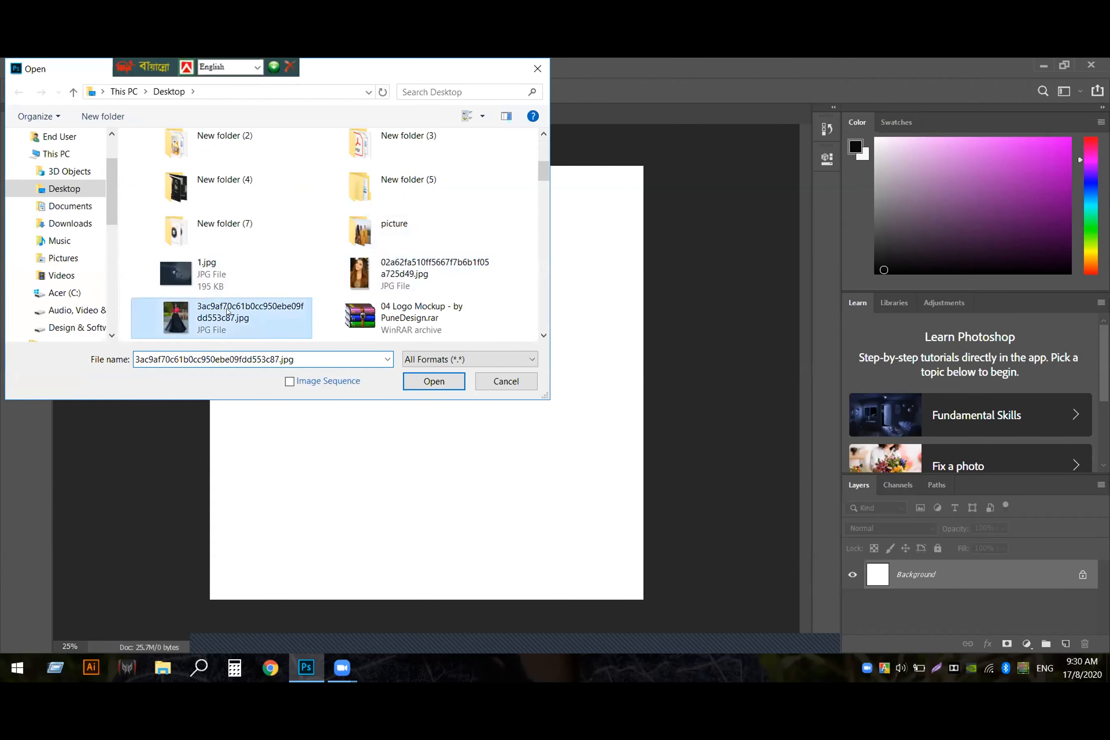
{"action": "left_click", "coordinate": [444, 381]}
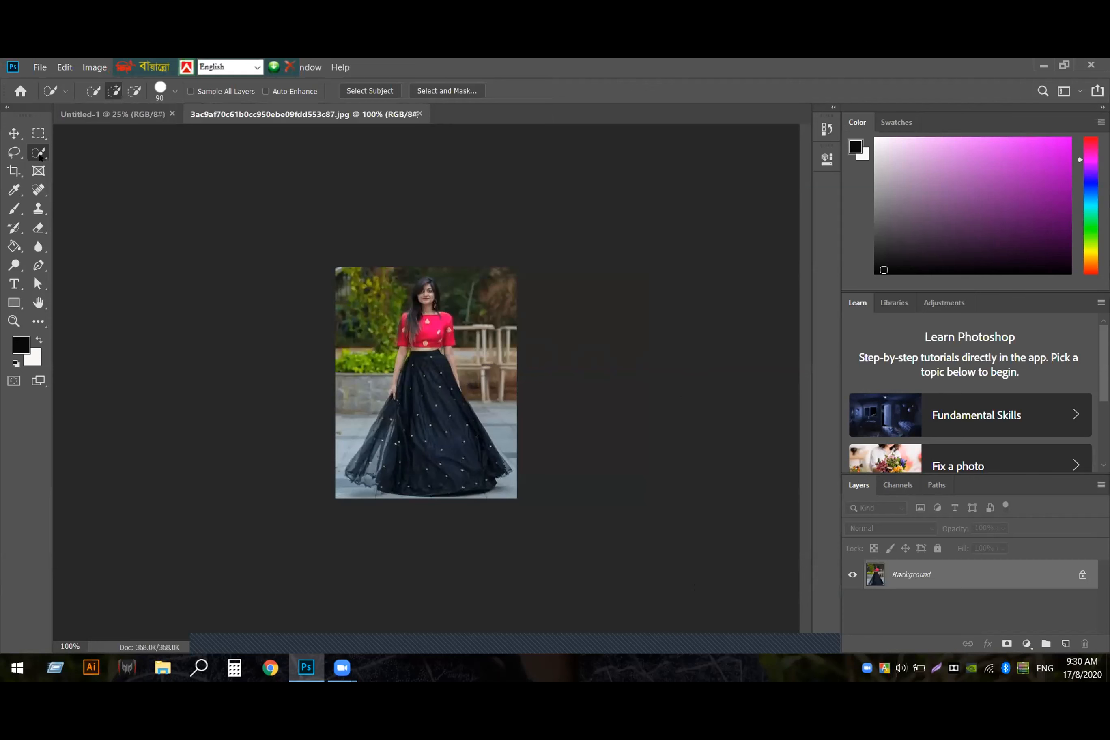
{"action": "key", "text": "bracketleft"}
{"action": "key", "text": "bracketleft"}
{"action": "key", "text": "ctrl+plus"}
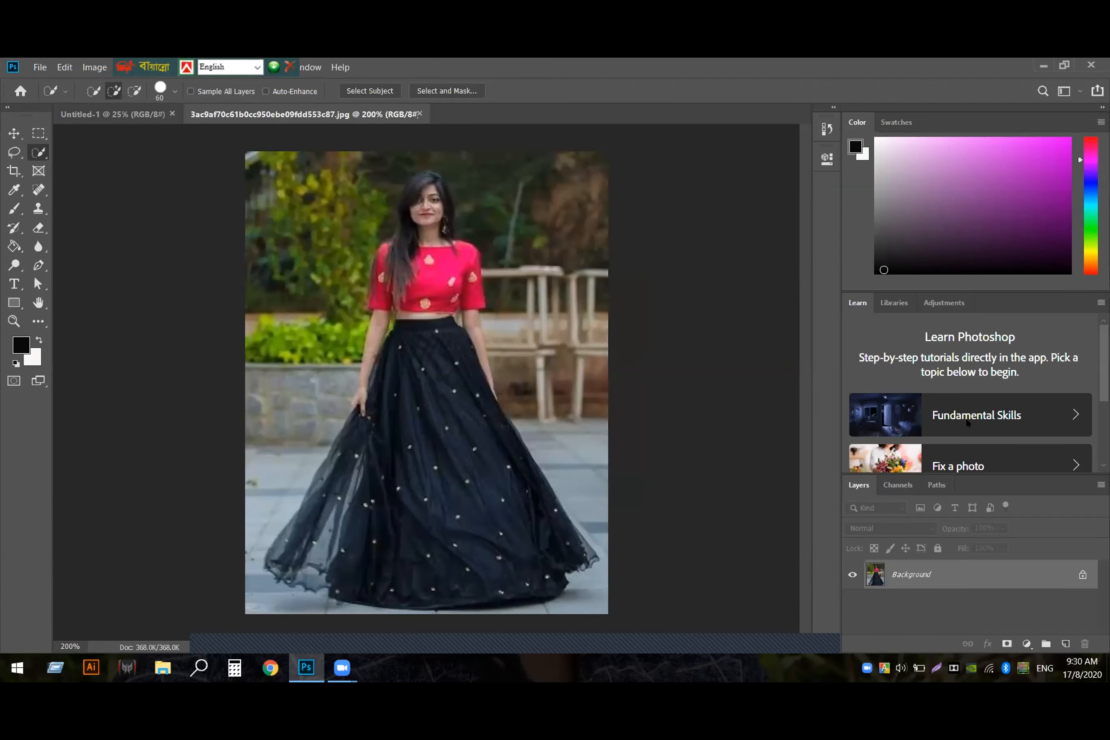
- Duplicate the photo's background layer twice
{"action": "left_click", "coordinate": [12, 135]}
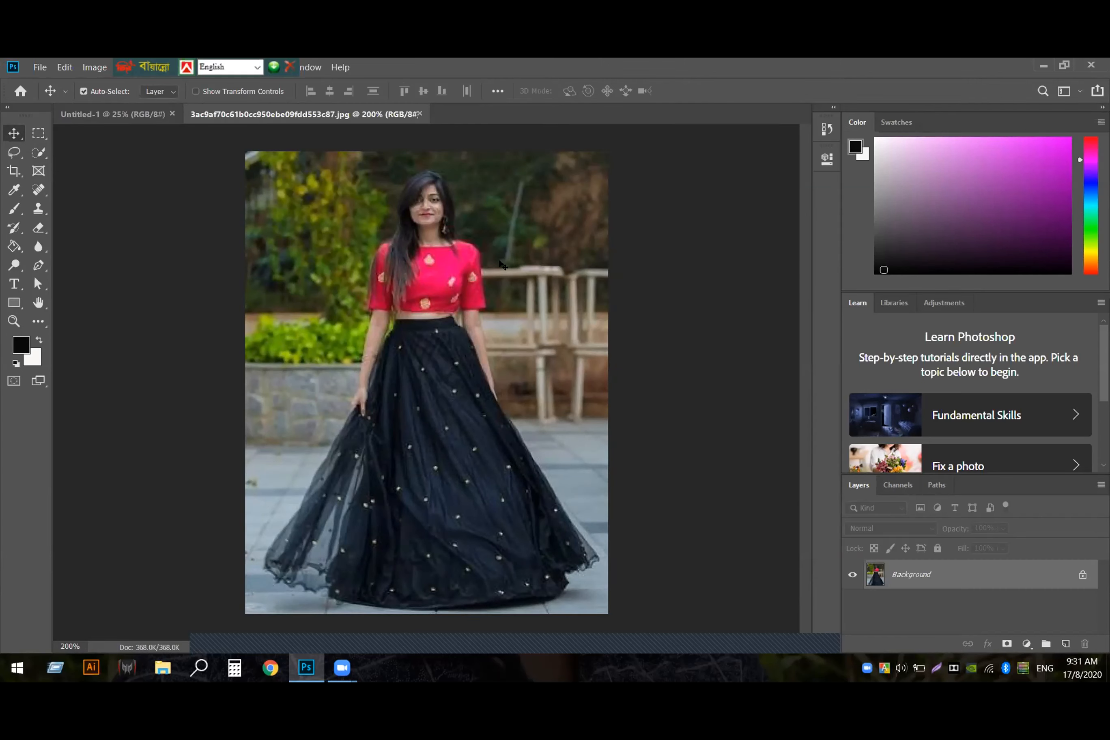
{"action": "key", "text": "ctrl"}
{"action": "key", "text": "ctrl+j"}
{"action": "key", "text": "ctrl+j"}
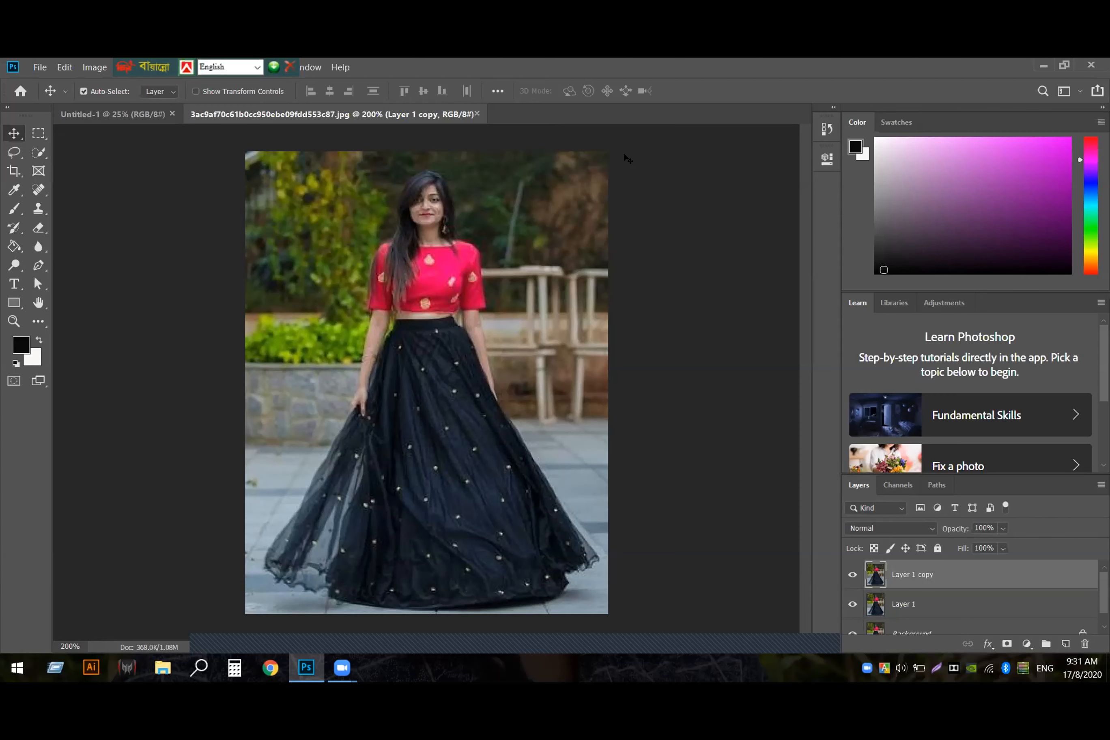
- Close the language toolbar covering the menus and remove the Learn panel from the workspace
{"action": "left_click", "coordinate": [289, 62]}
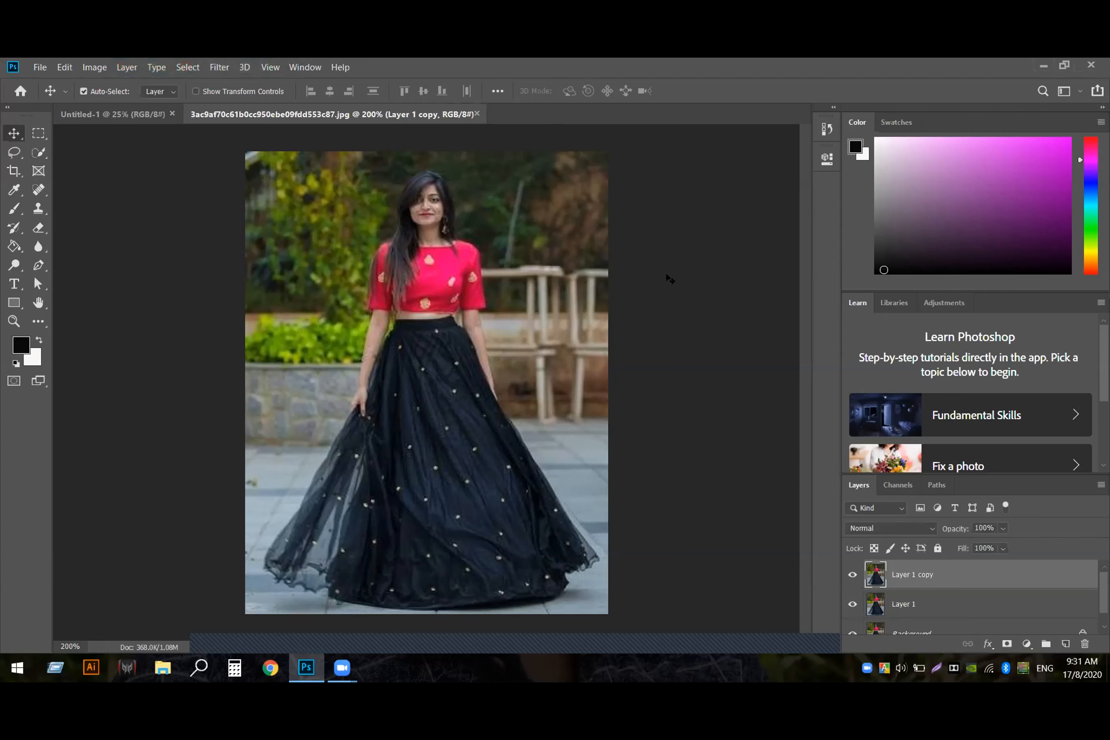
{"action": "left_click", "coordinate": [1075, 415]}
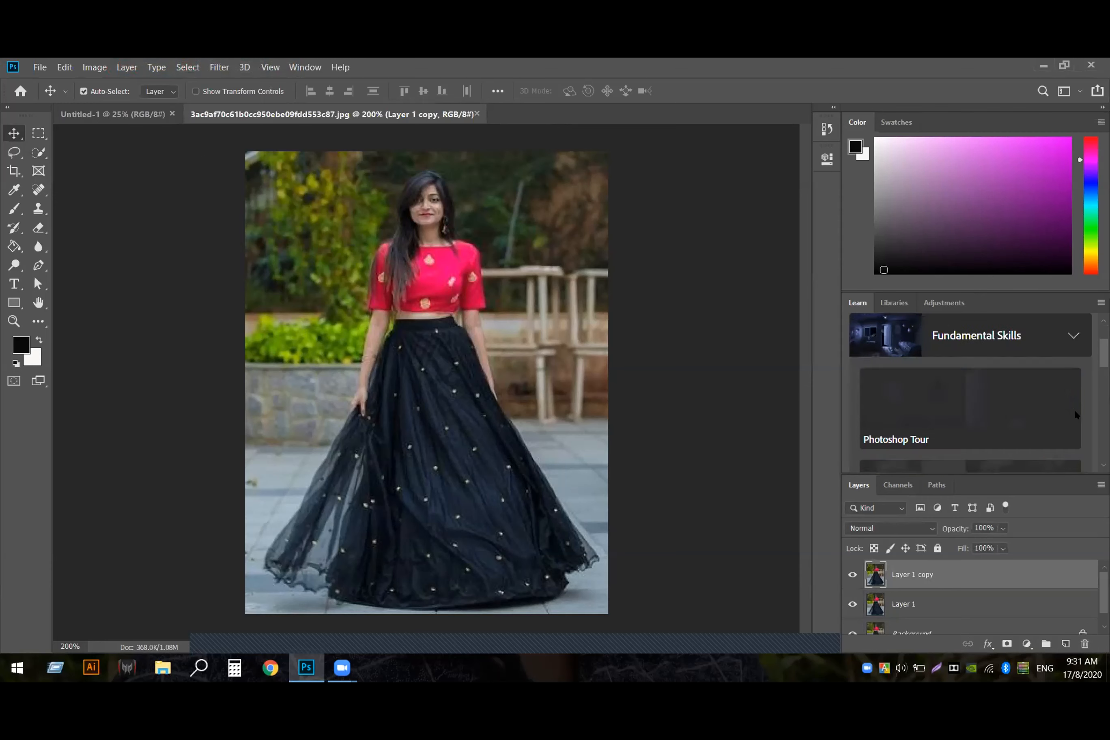
{"action": "left_click", "coordinate": [1075, 335]}
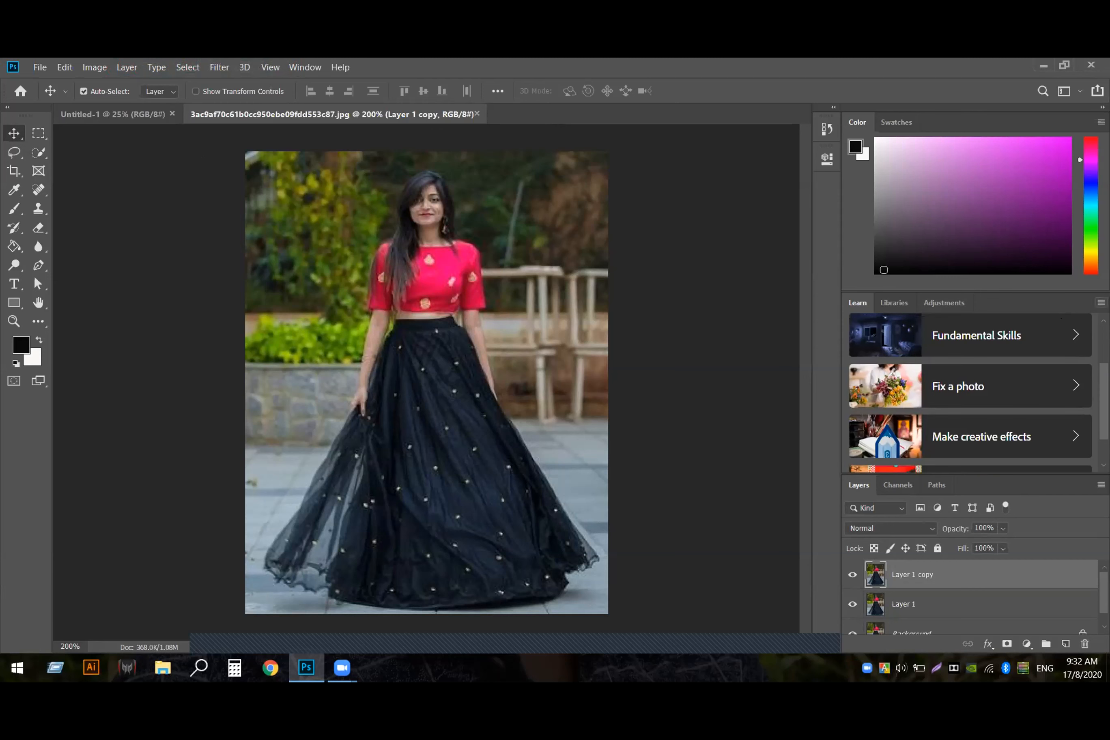
{"action": "right_click", "coordinate": [1022, 301]}
{"action": "left_click", "coordinate": [1058, 308]}
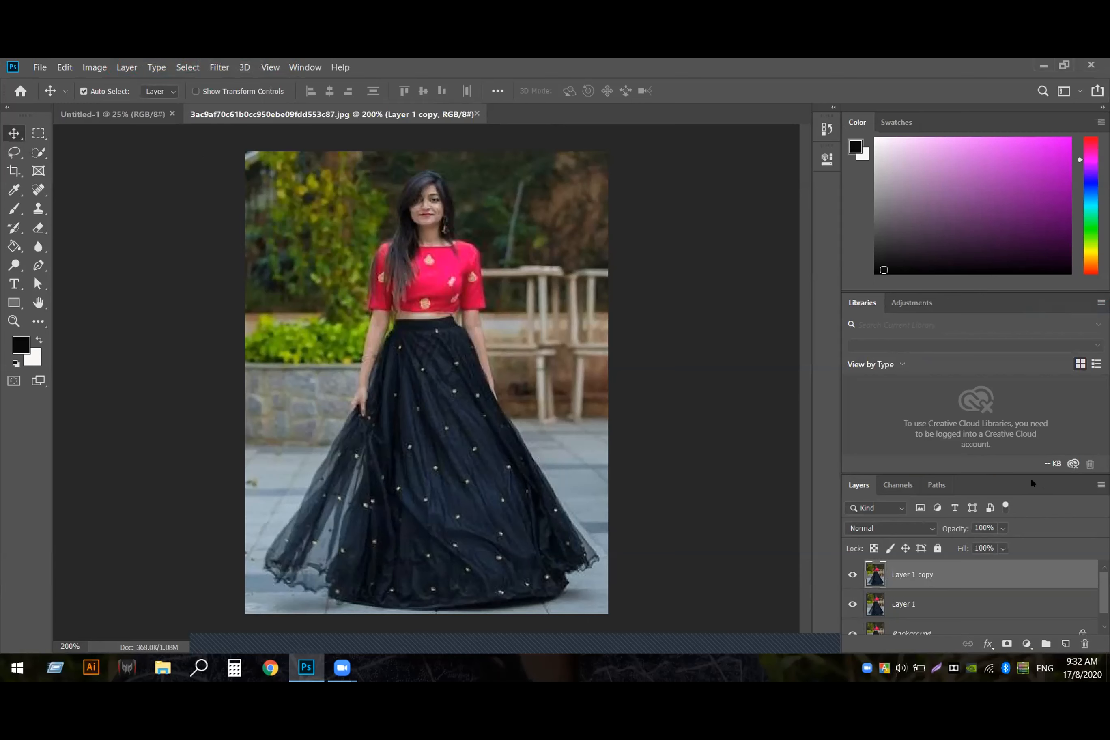
- Undock the Layers panel and enlarge it so all three layers fit in the list
{"action": "left_click_drag", "start_coordinate": [1032, 484], "coordinate": [1032, 375]}
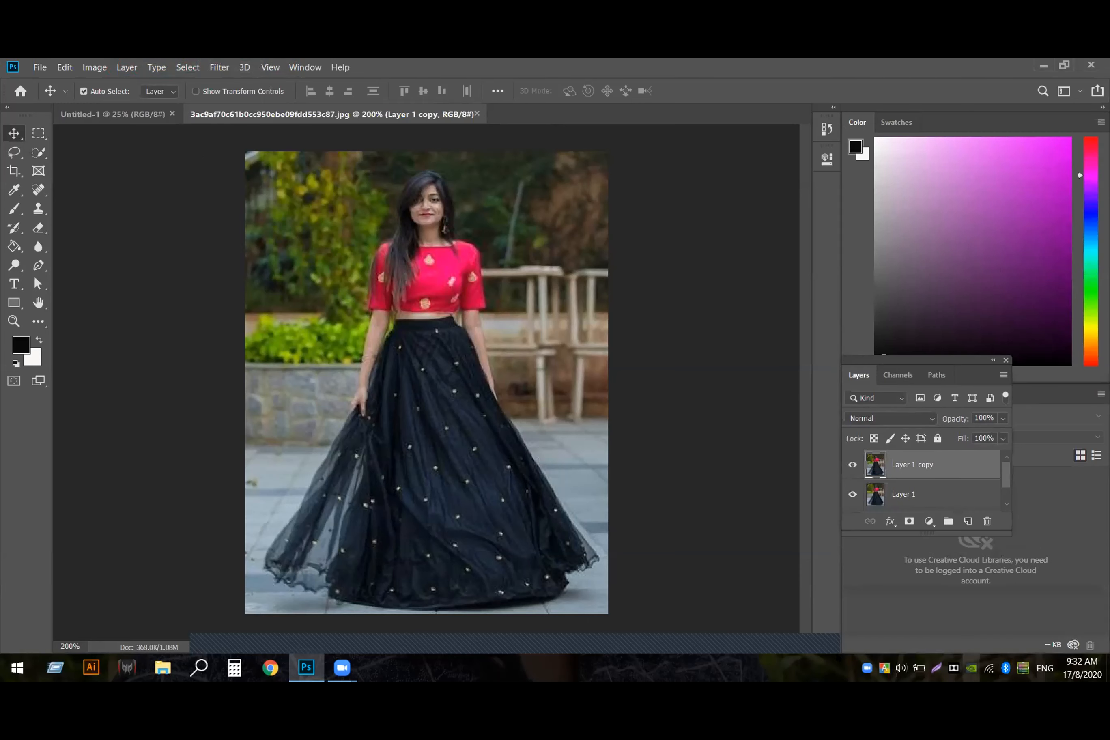
{"action": "left_click", "coordinate": [995, 361]}
{"action": "left_click", "coordinate": [889, 359]}
{"action": "left_click_drag", "start_coordinate": [1012, 370], "coordinate": [1108, 370]}
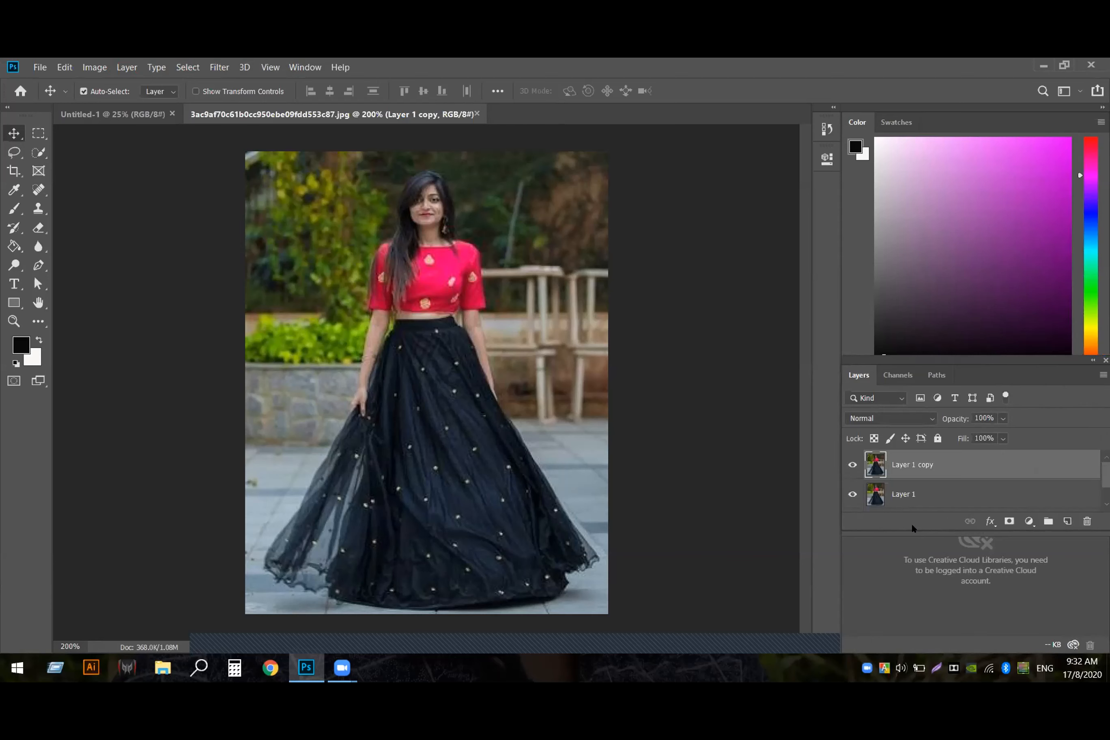
{"action": "left_click_drag", "start_coordinate": [885, 530], "coordinate": [895, 641]}
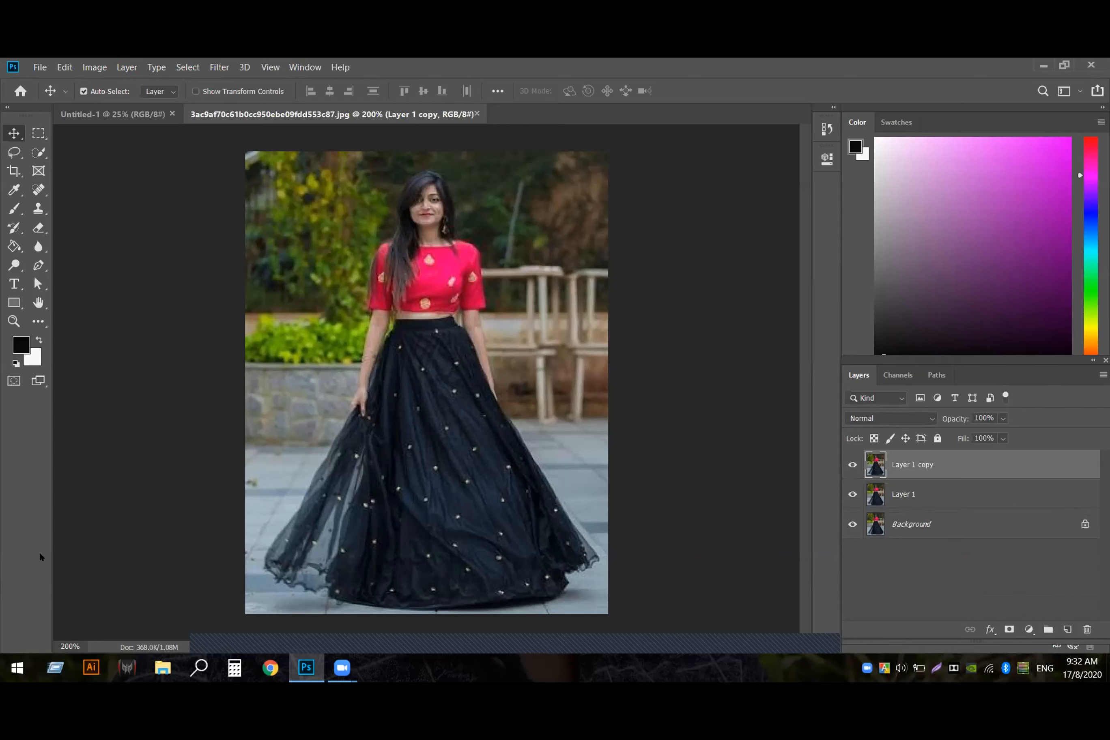
- Use Quick Selection on the top layer to select the photo, then subtract the background around the woman to leave a rough outline
{"action": "left_click", "coordinate": [39, 156]}
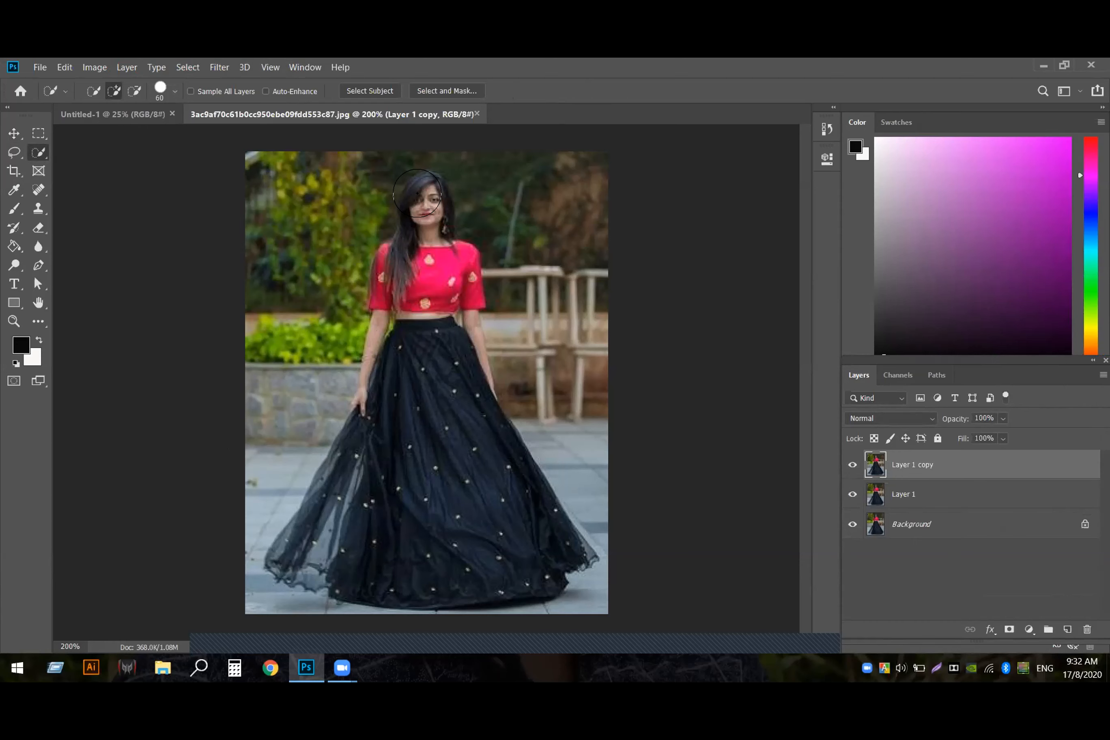
{"action": "mouse_move", "coordinate": [417, 194]}
{"action": "left_mouse_down"}
{"action": "mouse_move", "coordinate": [425, 365]}
{"action": "mouse_move", "coordinate": [407, 444]}
{"action": "mouse_move", "coordinate": [367, 489]}
{"action": "mouse_move", "coordinate": [331, 501]}
{"action": "mouse_move", "coordinate": [349, 418]}
{"action": "mouse_move", "coordinate": [387, 392]}
{"action": "mouse_move", "coordinate": [437, 294]}
{"action": "mouse_move", "coordinate": [452, 308]}
{"action": "mouse_move", "coordinate": [452, 353]}
{"action": "left_mouse_up"}
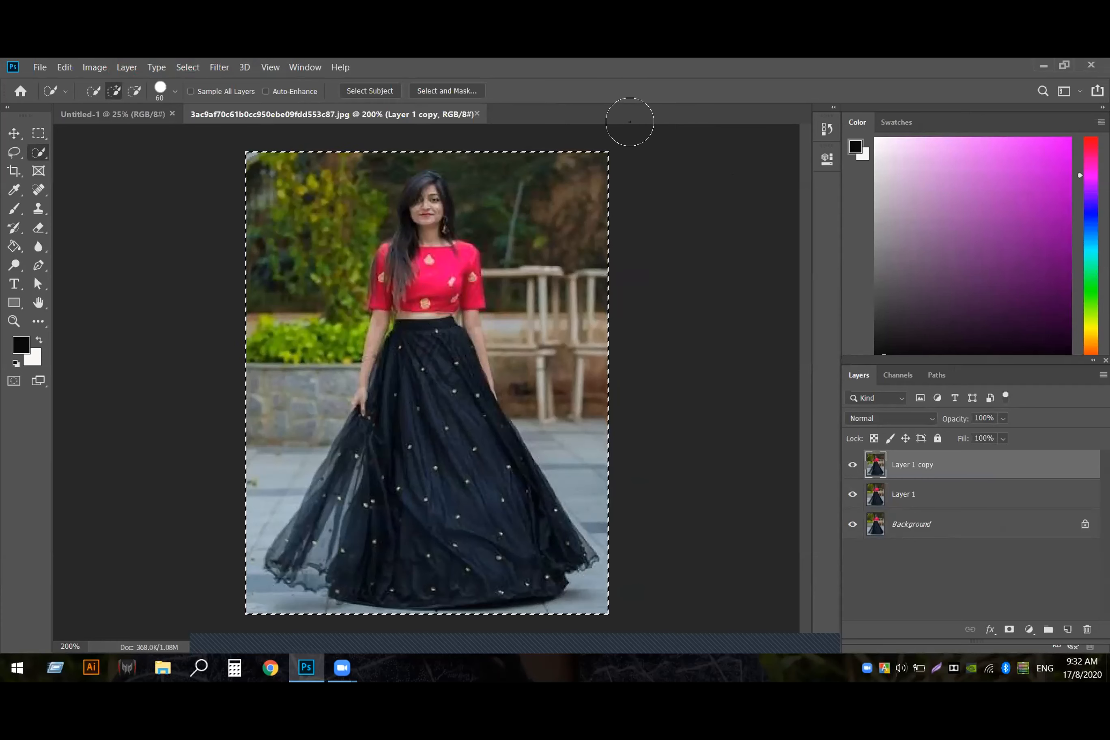
{"action": "mouse_move", "coordinate": [634, 157]}
{"action": "left_mouse_down"}
{"action": "mouse_move", "coordinate": [620, 206]}
{"action": "mouse_move", "coordinate": [616, 139]}
{"action": "mouse_move", "coordinate": [600, 205]}
{"action": "mouse_move", "coordinate": [599, 186]}
{"action": "mouse_move", "coordinate": [562, 167]}
{"action": "mouse_move", "coordinate": [546, 178]}
{"action": "mouse_move", "coordinate": [529, 139]}
{"action": "mouse_move", "coordinate": [517, 166]}
{"action": "mouse_move", "coordinate": [509, 134]}
{"action": "mouse_move", "coordinate": [509, 167]}
{"action": "mouse_move", "coordinate": [492, 151]}
{"action": "mouse_move", "coordinate": [491, 166]}
{"action": "mouse_move", "coordinate": [472, 137]}
{"action": "left_mouse_up"}
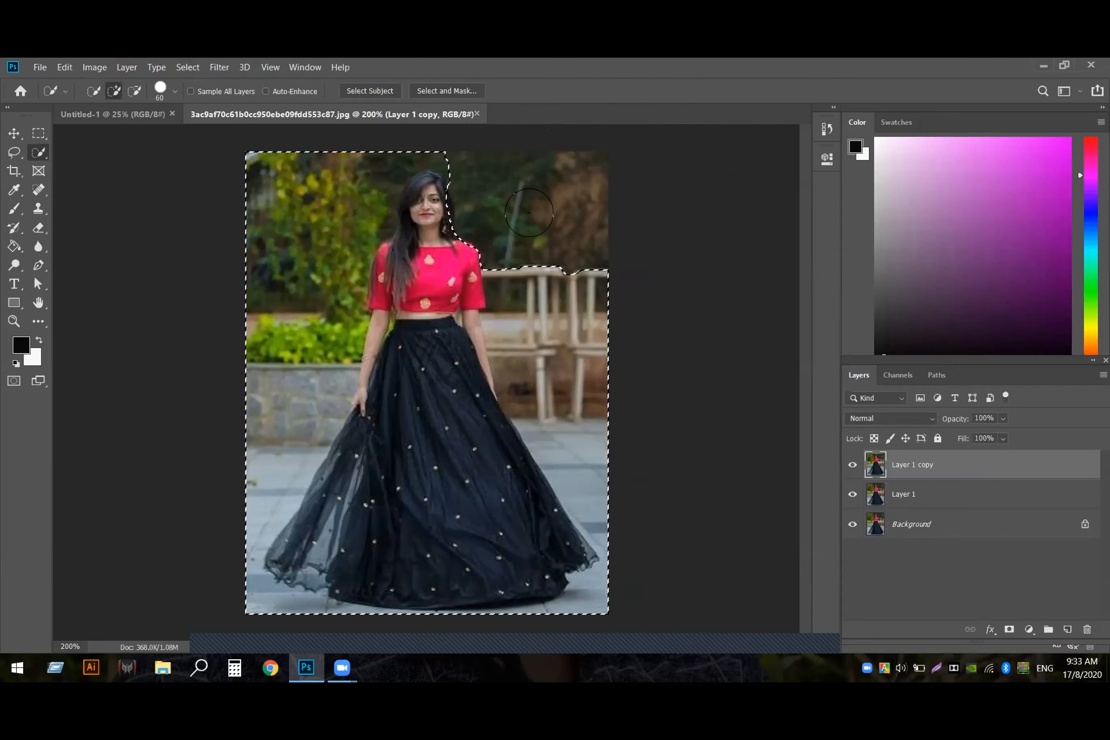
{"action": "mouse_move", "coordinate": [554, 215]}
{"action": "left_mouse_down"}
{"action": "mouse_move", "coordinate": [576, 251]}
{"action": "mouse_move", "coordinate": [574, 276]}
{"action": "left_mouse_up"}
{"action": "mouse_move", "coordinate": [523, 241]}
{"action": "left_mouse_down"}
{"action": "mouse_move", "coordinate": [507, 310]}
{"action": "mouse_move", "coordinate": [520, 329]}
{"action": "mouse_move", "coordinate": [510, 281]}
{"action": "mouse_move", "coordinate": [501, 329]}
{"action": "mouse_move", "coordinate": [525, 346]}
{"action": "mouse_move", "coordinate": [510, 306]}
{"action": "mouse_move", "coordinate": [502, 337]}
{"action": "mouse_move", "coordinate": [570, 341]}
{"action": "mouse_move", "coordinate": [573, 373]}
{"action": "left_mouse_up"}
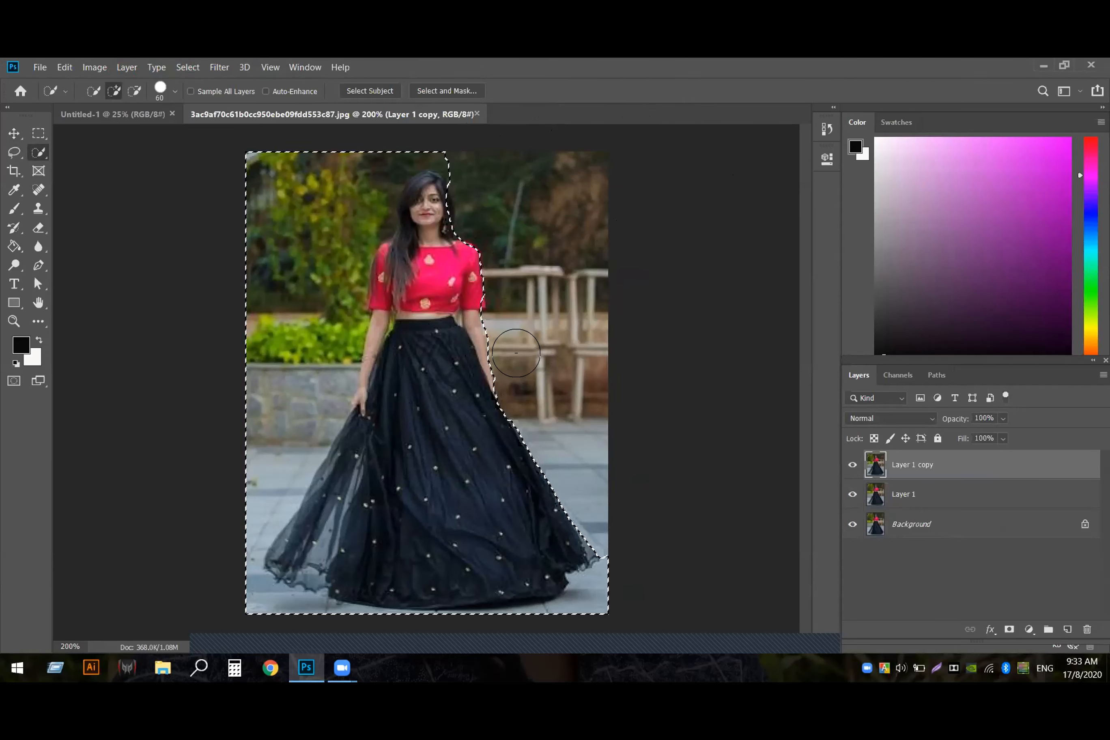
{"action": "mouse_move", "coordinate": [460, 119]}
{"action": "left_mouse_down"}
{"action": "mouse_move", "coordinate": [389, 102]}
{"action": "mouse_move", "coordinate": [303, 139]}
{"action": "mouse_move", "coordinate": [294, 104]}
{"action": "mouse_move", "coordinate": [268, 175]}
{"action": "mouse_move", "coordinate": [255, 134]}
{"action": "mouse_move", "coordinate": [242, 233]}
{"action": "mouse_move", "coordinate": [239, 161]}
{"action": "mouse_move", "coordinate": [242, 280]}
{"action": "mouse_move", "coordinate": [255, 192]}
{"action": "mouse_move", "coordinate": [279, 320]}
{"action": "mouse_move", "coordinate": [278, 300]}
{"action": "mouse_move", "coordinate": [277, 360]}
{"action": "mouse_move", "coordinate": [255, 328]}
{"action": "mouse_move", "coordinate": [261, 471]}
{"action": "mouse_move", "coordinate": [294, 355]}
{"action": "mouse_move", "coordinate": [297, 421]}
{"action": "mouse_move", "coordinate": [251, 476]}
{"action": "mouse_move", "coordinate": [218, 573]}
{"action": "mouse_move", "coordinate": [250, 599]}
{"action": "mouse_move", "coordinate": [460, 637]}
{"action": "mouse_move", "coordinate": [516, 632]}
{"action": "mouse_move", "coordinate": [576, 601]}
{"action": "left_mouse_up"}
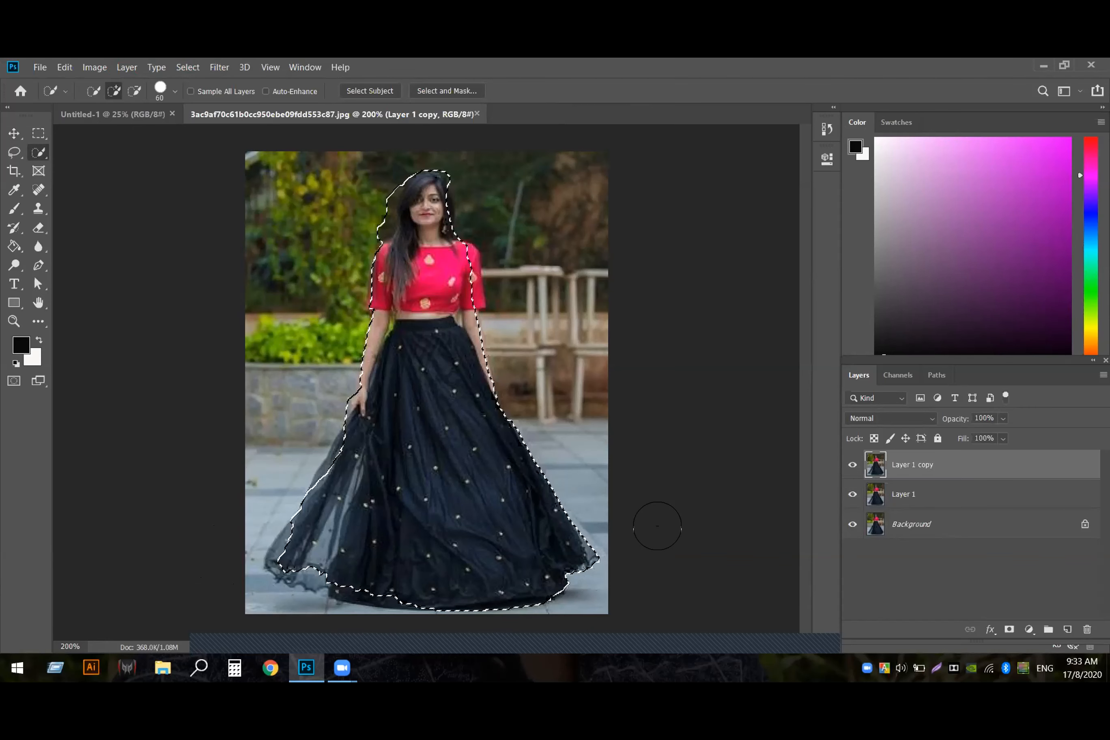
- Reduce the Quick Selection brush to 35 and extend the selection around the woman's head, arms and the sheer edge of her skirt
{"action": "key", "text": "bracketleft"}
{"action": "key", "text": "bracketleft"}
{"action": "key", "text": "bracketleft"}
{"action": "key", "text": "bracketleft"}
{"action": "key", "text": "bracketleft"}
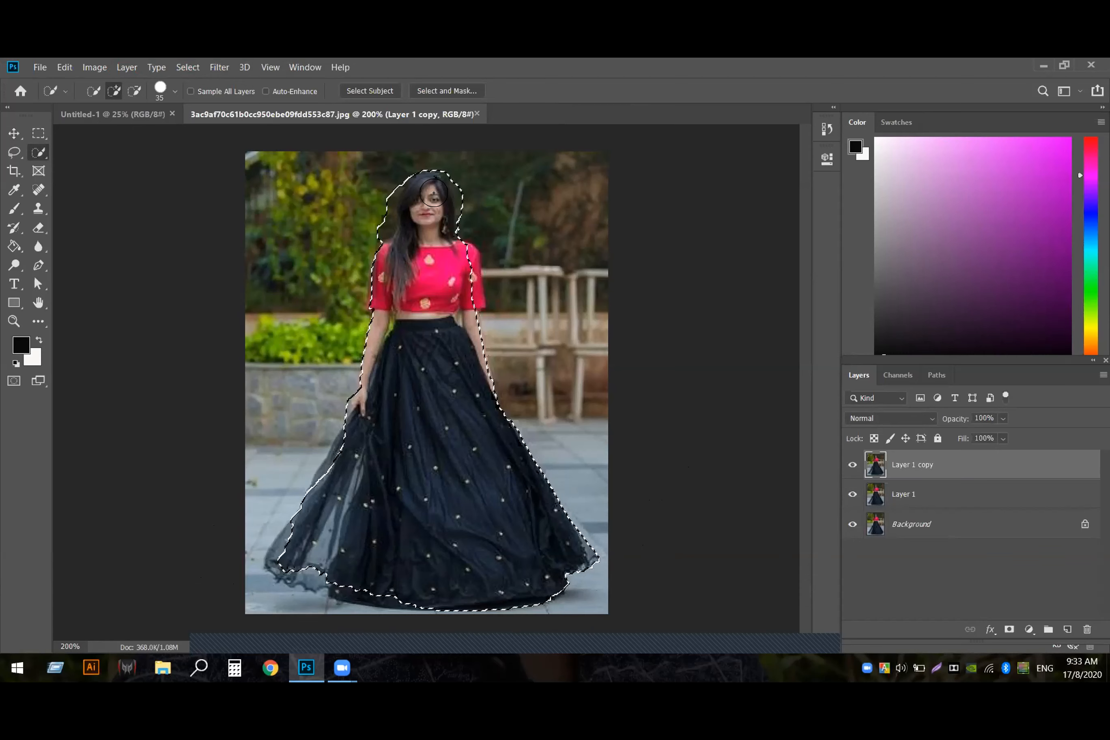
{"action": "mouse_move", "coordinate": [405, 196]}
{"action": "left_mouse_down"}
{"action": "mouse_move", "coordinate": [415, 137]}
{"action": "mouse_move", "coordinate": [430, 163]}
{"action": "left_mouse_up"}
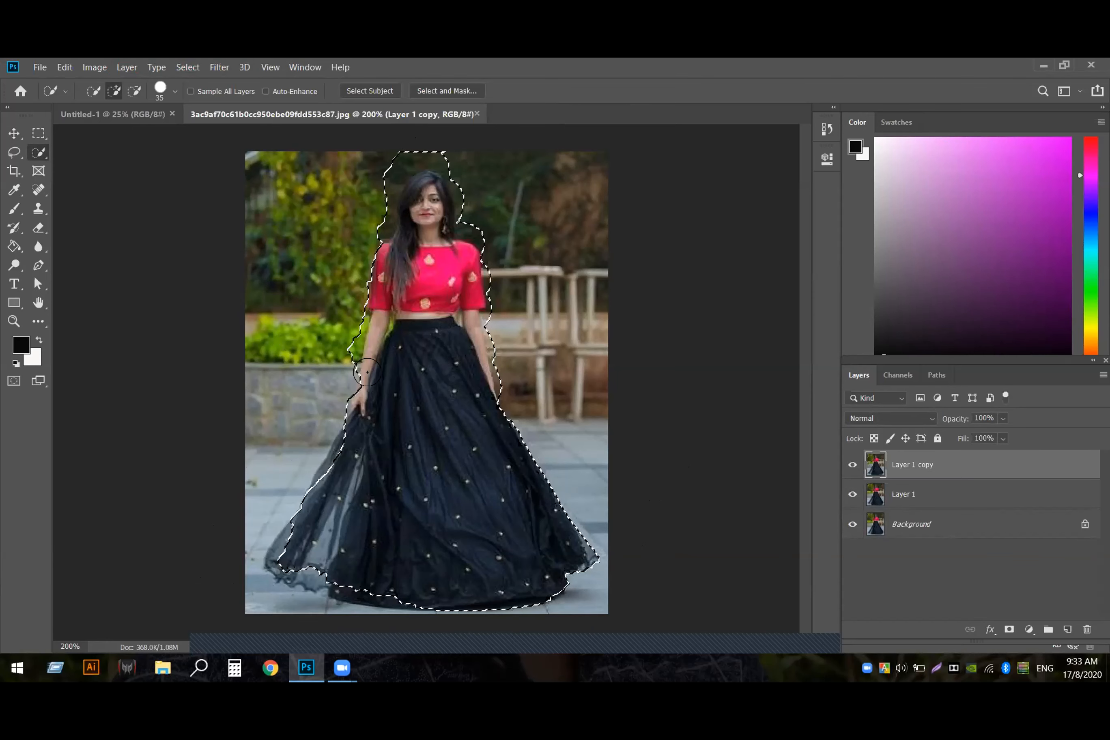
{"action": "left_click_drag", "start_coordinate": [371, 386], "coordinate": [359, 397]}
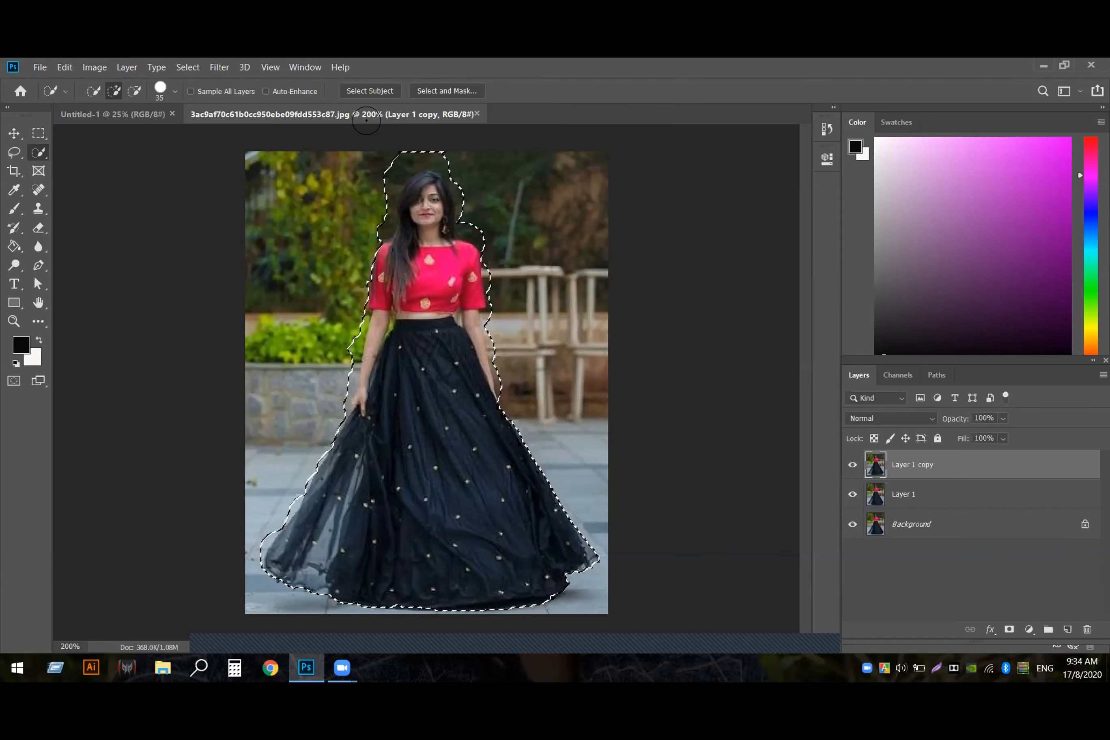
- Reduce the Quick Selection brush to 20 and trim the excess background from the selection around the head and shoulders
{"action": "left_click", "coordinate": [360, 138]}
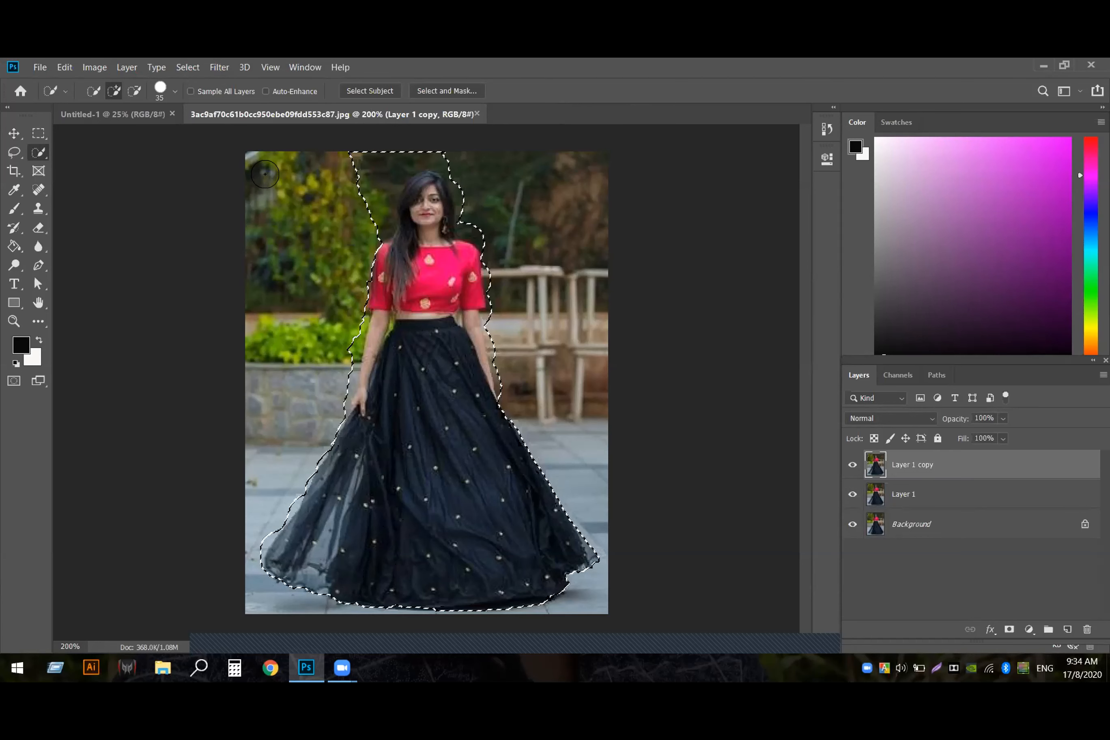
{"action": "key", "text": "bracketleft"}
{"action": "key", "text": "bracketleft"}
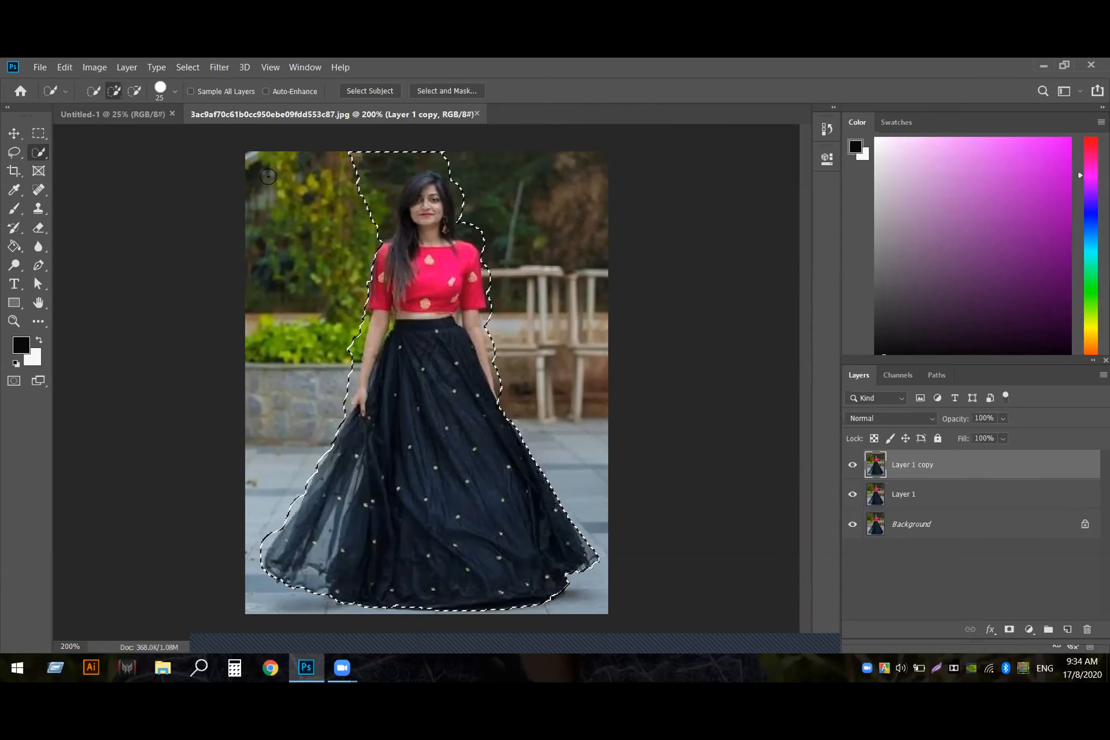
{"action": "left_click_drag", "start_coordinate": [328, 132], "coordinate": [364, 179]}
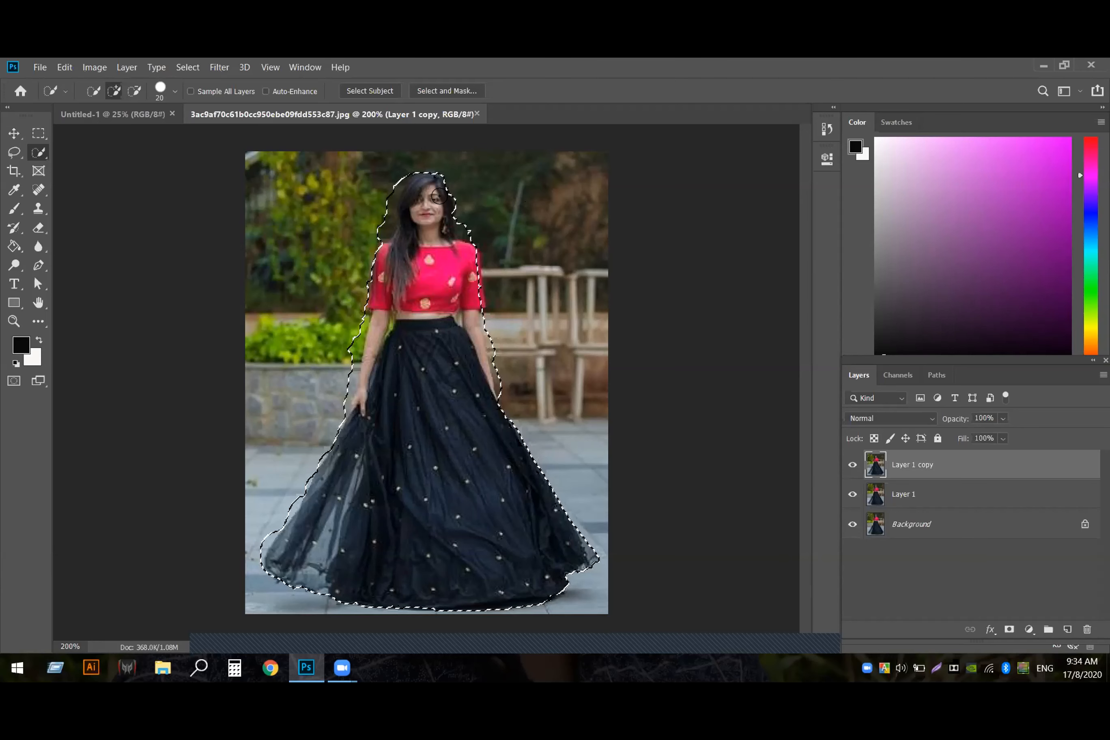
{"action": "left_click_drag", "start_coordinate": [463, 172], "coordinate": [490, 166]}
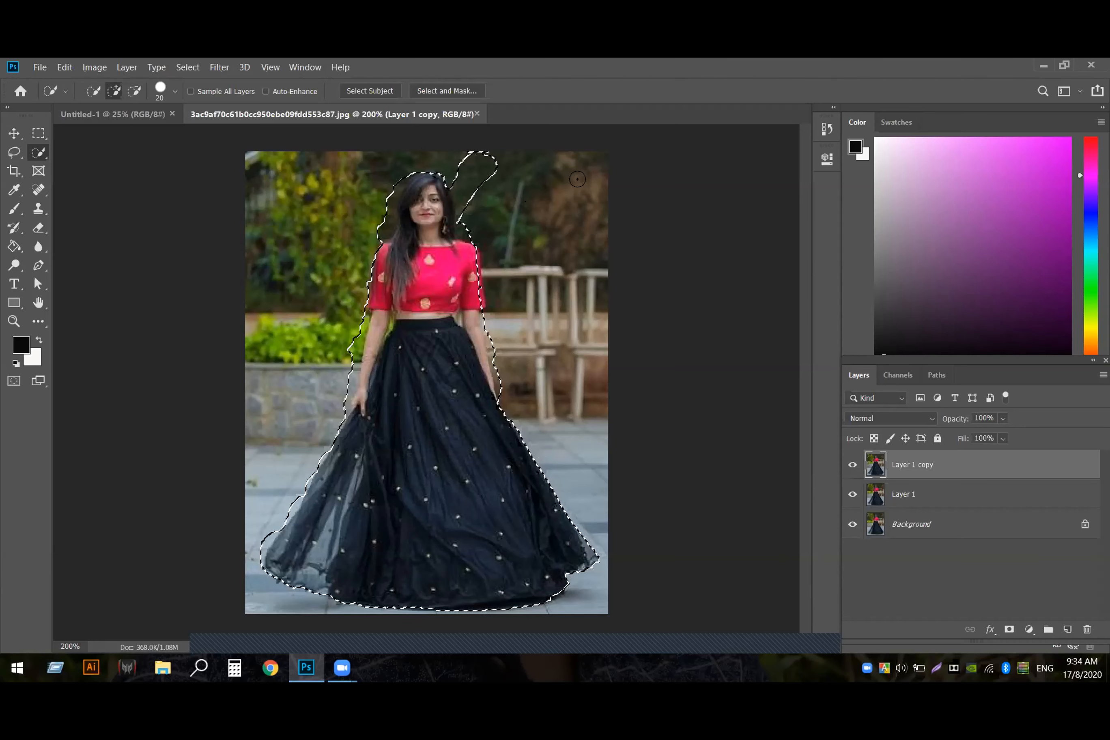
{"action": "left_click_drag", "start_coordinate": [472, 151], "coordinate": [462, 153]}
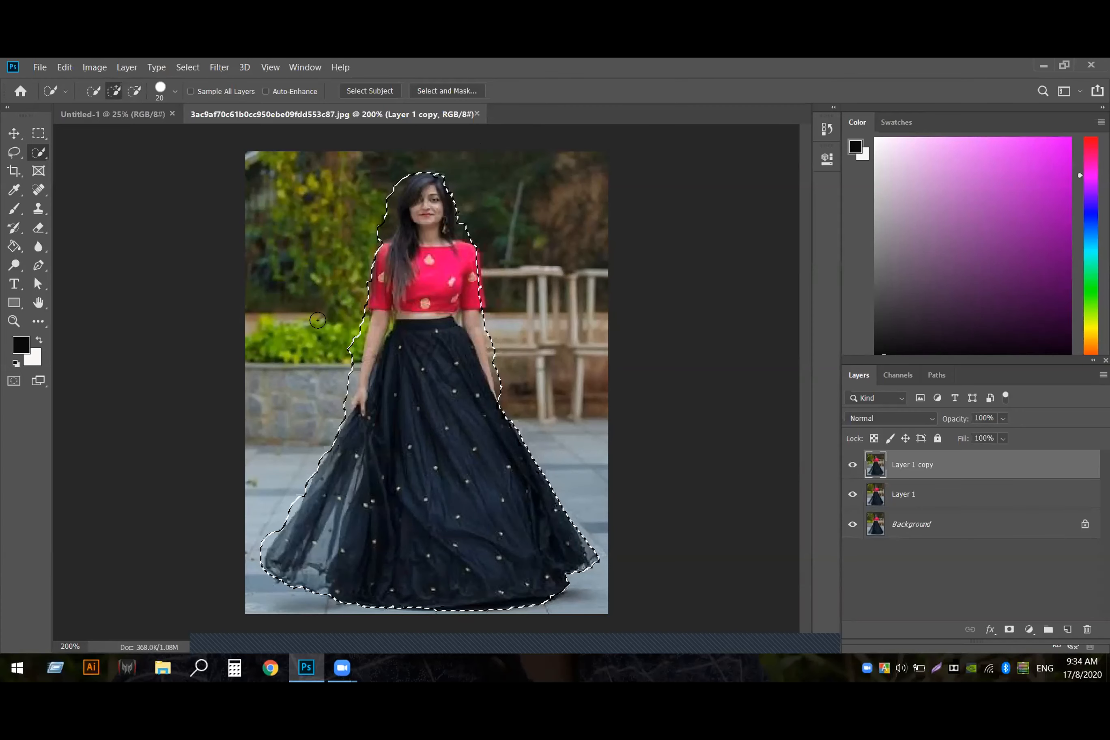
{"action": "key", "text": "alt"}
- Open Select and Mask for the woman's selection and use the Overlay view
{"action": "left_click", "coordinate": [454, 92]}
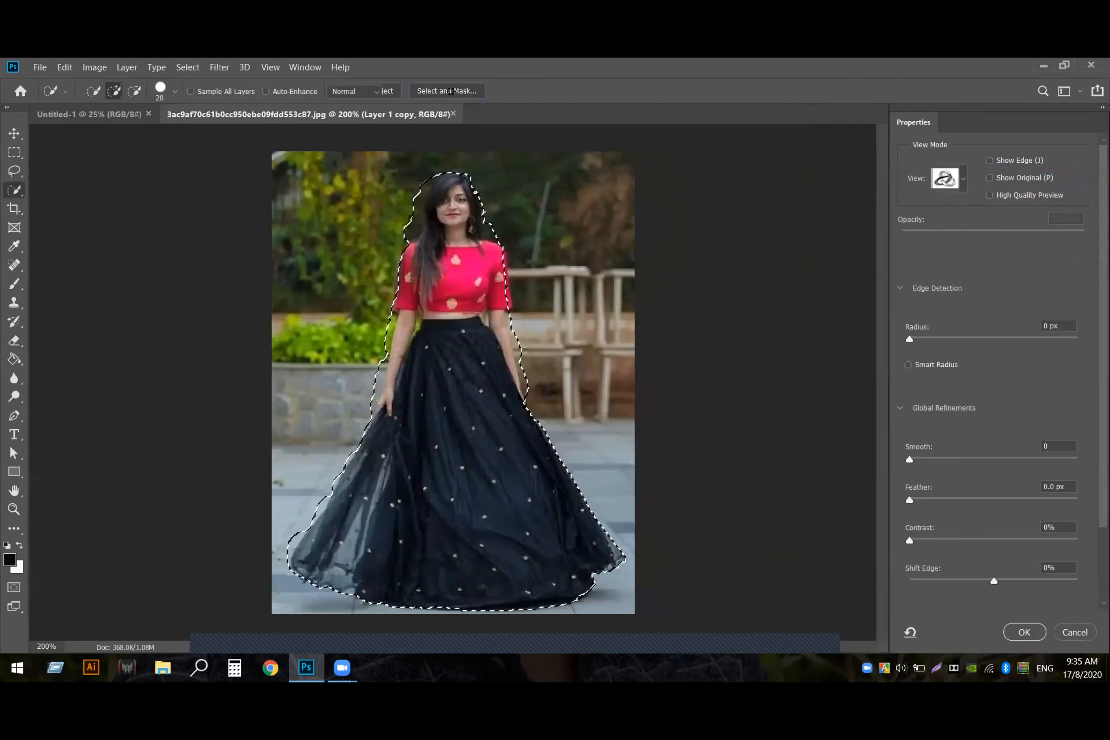
{"action": "left_click", "coordinate": [960, 180]}
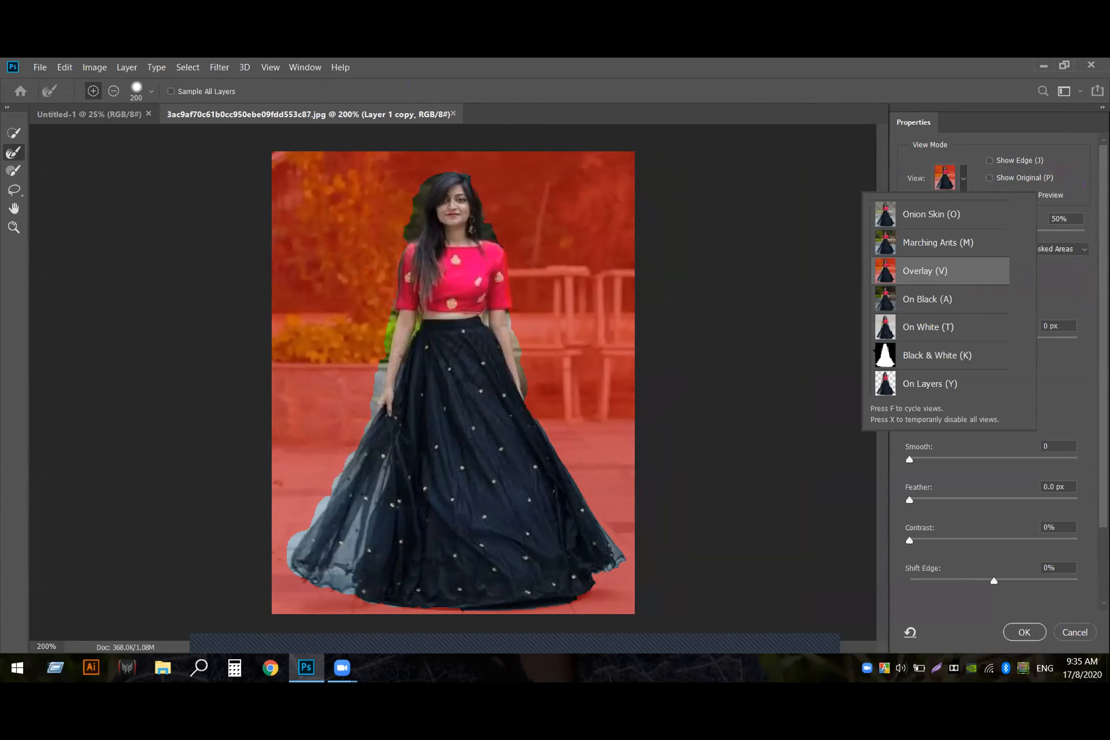
{"action": "left_click", "coordinate": [808, 320]}
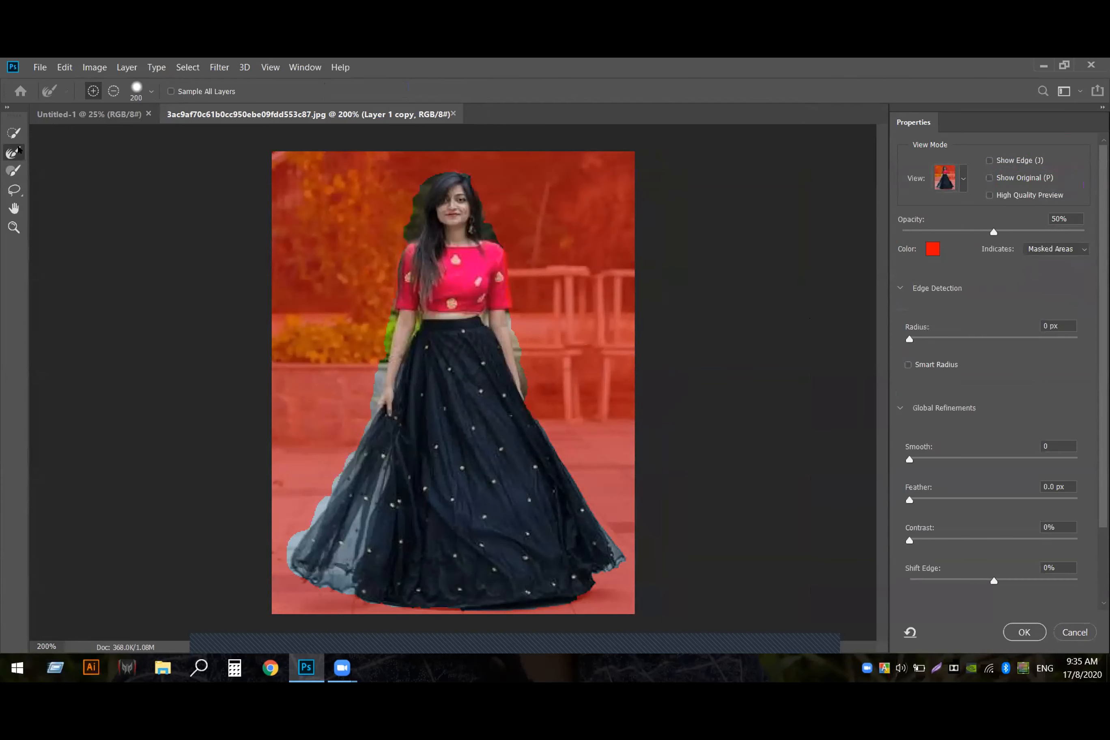
- Reduce the Refine Edge brush to 30 and refine the mask along the arm and sheer skirt edge on the image's left side
{"action": "key", "text": "bracketleft"}
{"action": "key", "text": "bracketleft"}
{"action": "key", "text": "bracketleft"}
{"action": "key", "text": "bracketleft"}
{"action": "key", "text": "bracketleft"}
{"action": "key", "text": "bracketleft"}
{"action": "key", "text": "bracketleft"}
{"action": "key", "text": "bracketleft"}
{"action": "key", "text": "bracketleft"}
{"action": "key", "text": "bracketleft"}
{"action": "key", "text": "bracketleft"}
{"action": "mouse_move", "coordinate": [383, 303]}
{"action": "left_mouse_down"}
{"action": "mouse_move", "coordinate": [366, 403]}
{"action": "mouse_move", "coordinate": [277, 554]}
{"action": "left_mouse_up"}
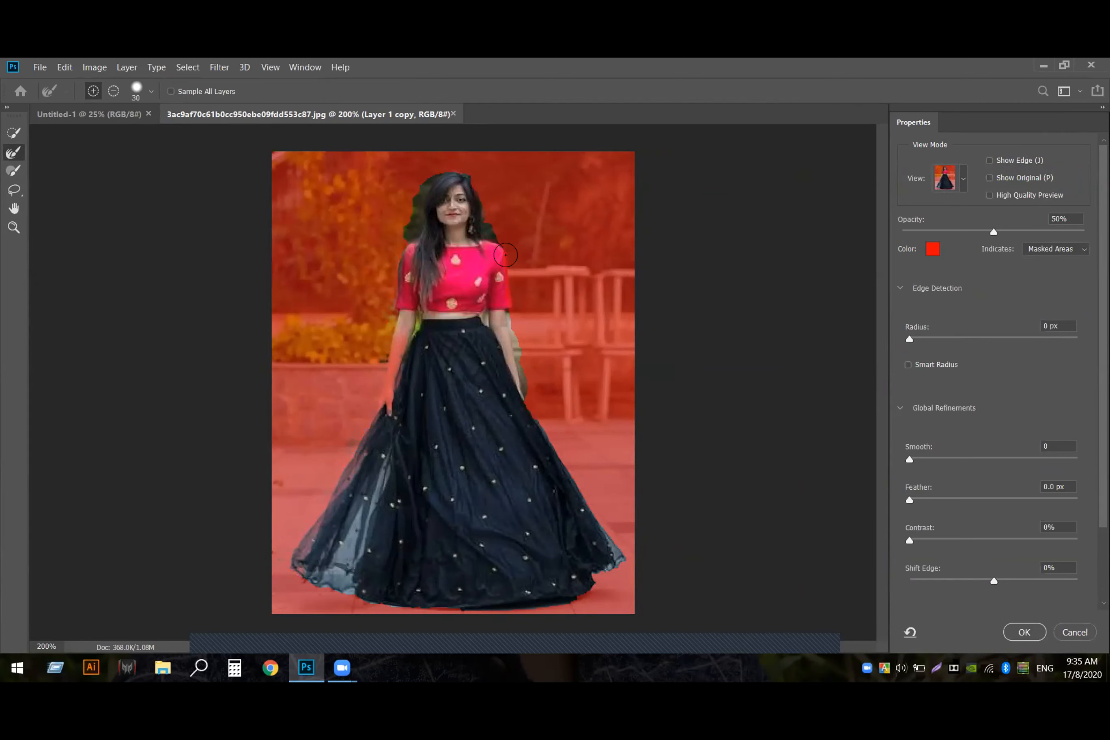
- Refine the mask edge along the arm on the image's right side and around the woman's hair with the Refine Edge brush
{"action": "left_click_drag", "start_coordinate": [502, 304], "coordinate": [517, 384]}
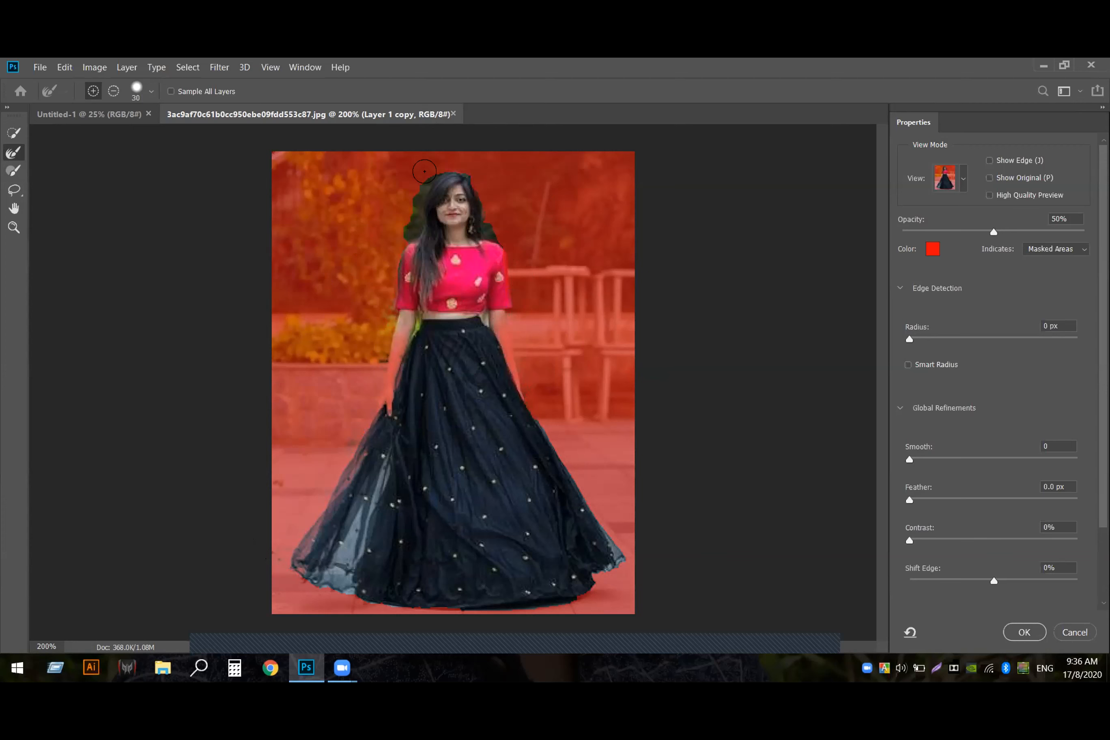
{"action": "left_click_drag", "start_coordinate": [419, 185], "coordinate": [404, 221]}
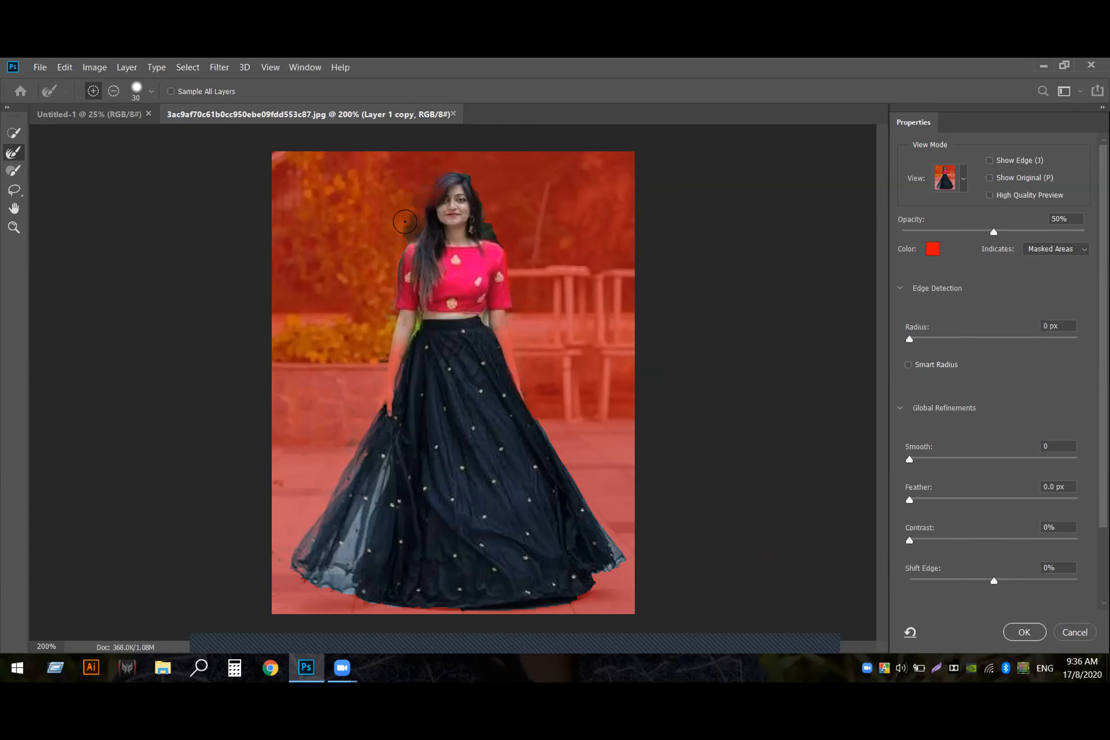
{"action": "left_click_drag", "start_coordinate": [459, 158], "coordinate": [485, 227]}
- Reduce the Quick Selection brush to 20 and add the over-masked top and side of the woman's hair back to the selection
{"action": "left_click", "coordinate": [14, 133]}
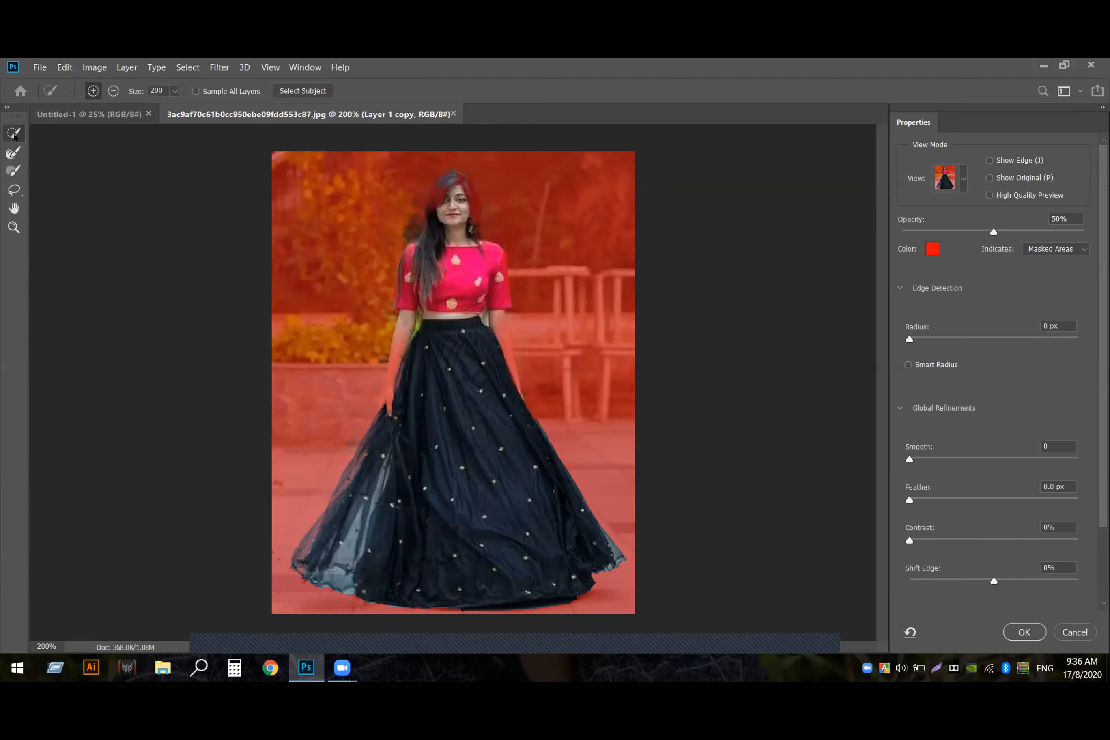
{"action": "key", "text": "bracketleft"}
{"action": "key", "text": "bracketleft"}
{"action": "key", "text": "bracketleft"}
{"action": "key", "text": "bracketleft"}
{"action": "key", "text": "bracketleft"}
{"action": "key", "text": "bracketleft"}
{"action": "key", "text": "bracketleft"}
{"action": "key", "text": "bracketleft"}
{"action": "key", "text": "bracketleft"}
{"action": "key", "text": "bracketleft"}
{"action": "key", "text": "bracketleft"}
{"action": "key", "text": "bracketleft"}
{"action": "left_click", "coordinate": [445, 188]}
{"action": "left_click", "coordinate": [448, 183]}
{"action": "left_click", "coordinate": [469, 223]}
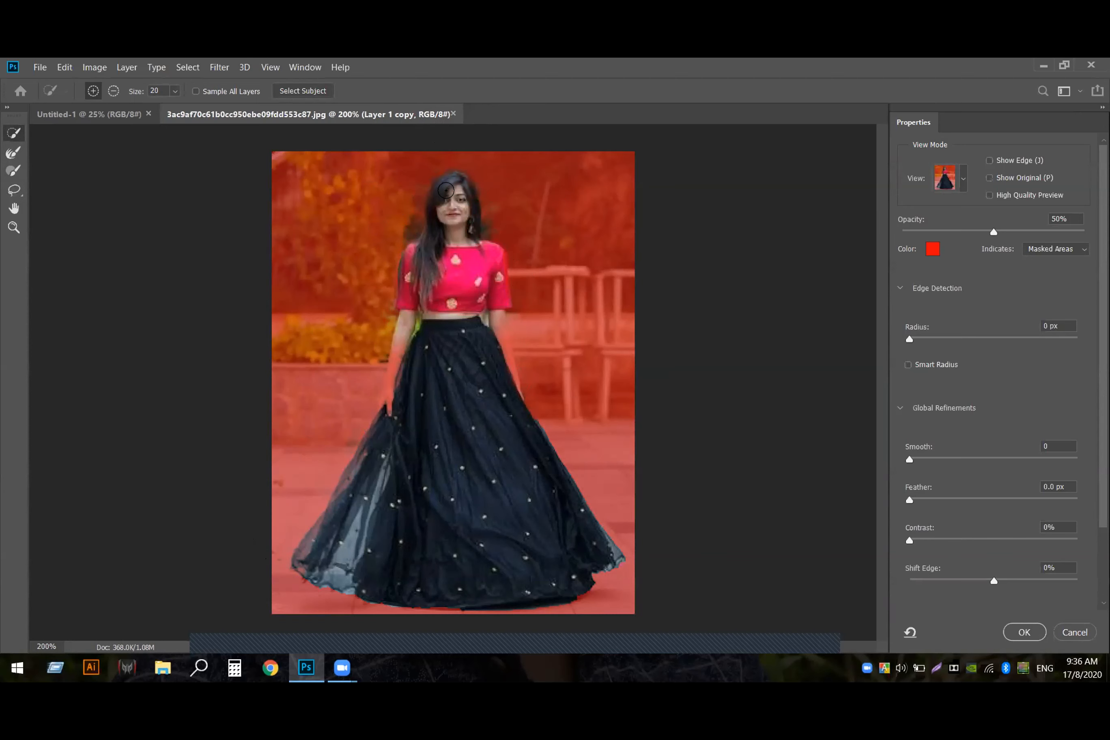
- Add both of the woman's arms and the lower skirt back to the selection with Quick Selection
{"action": "left_click", "coordinate": [407, 338]}
{"action": "left_click_drag", "start_coordinate": [407, 340], "coordinate": [391, 400]}
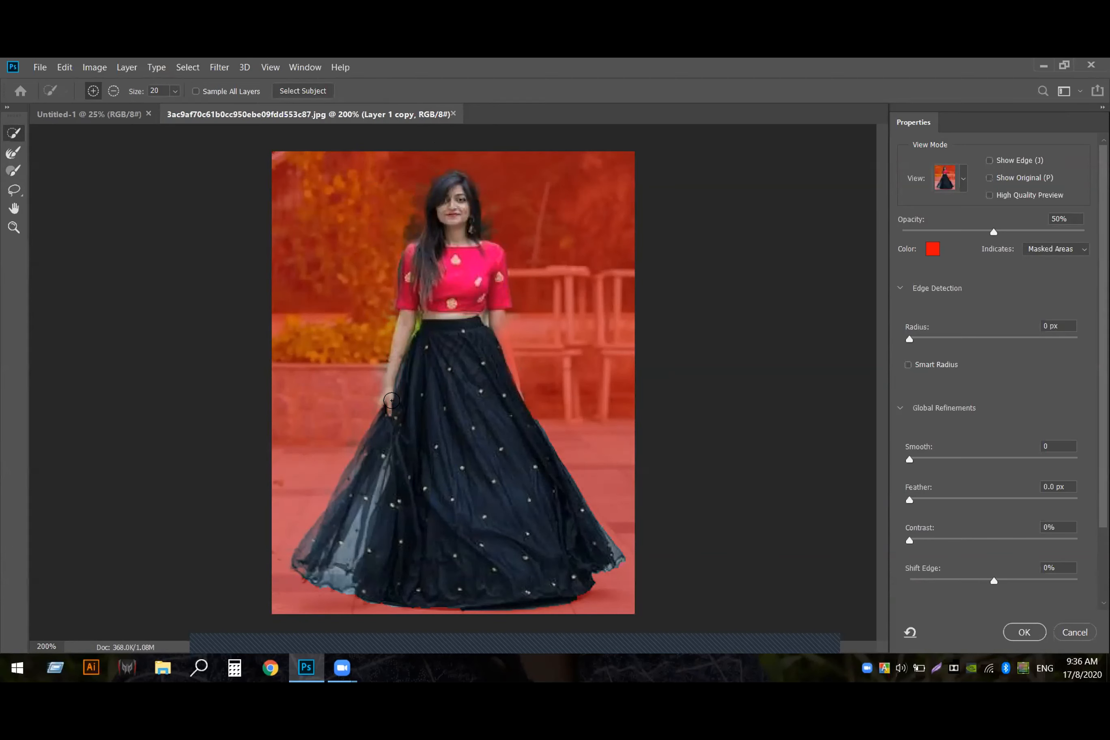
{"action": "left_click_drag", "start_coordinate": [485, 260], "coordinate": [489, 353]}
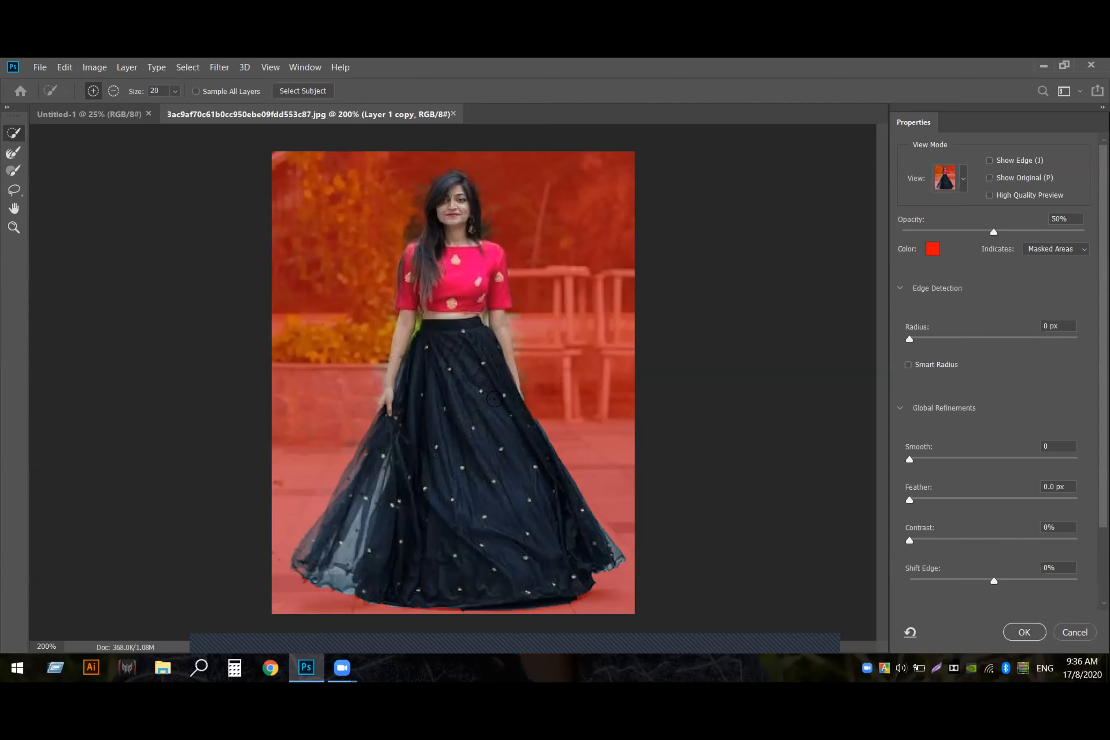
{"action": "left_click", "coordinate": [417, 473]}
- Accept the refined selection and apply it as a layer mask on Layer 1 copy
{"action": "left_click", "coordinate": [11, 154]}
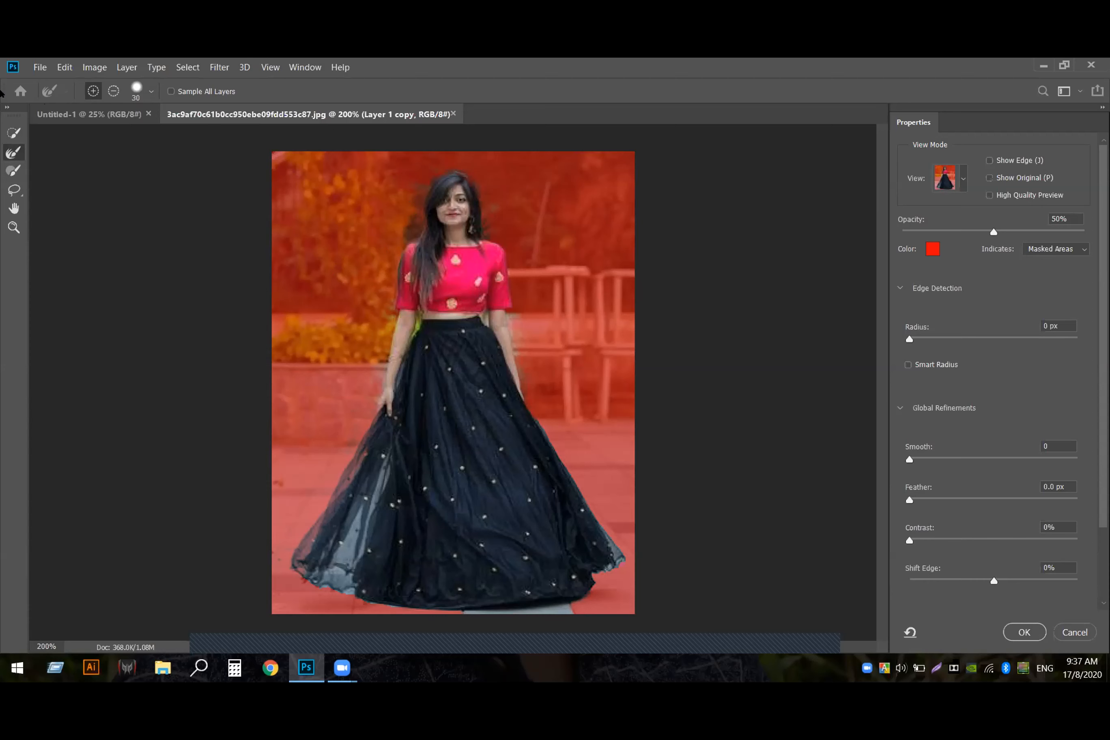
{"action": "left_click", "coordinate": [15, 133]}
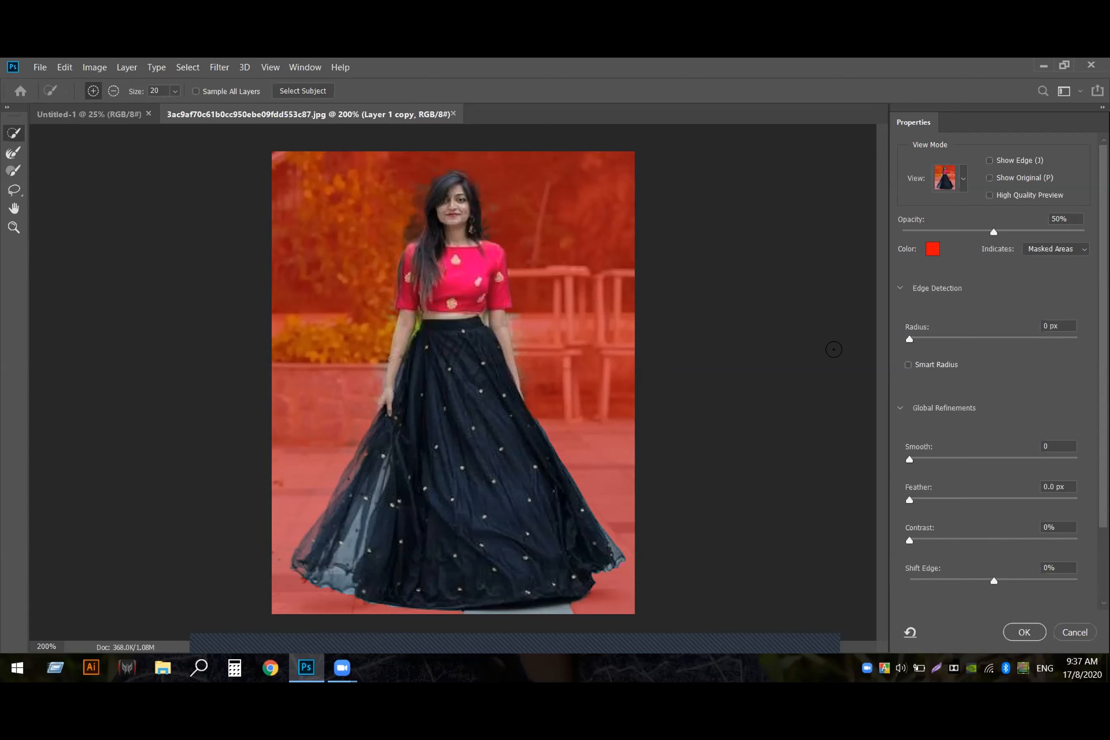
{"action": "left_click", "coordinate": [1024, 632]}
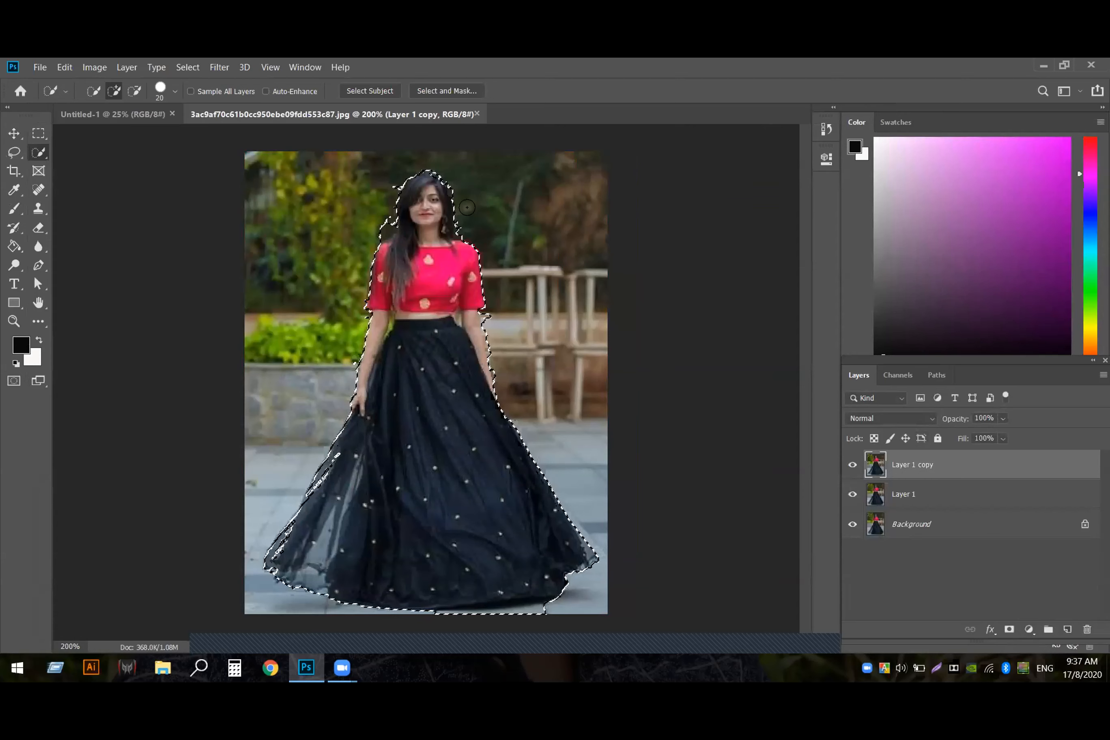
{"action": "left_click", "coordinate": [1007, 630]}
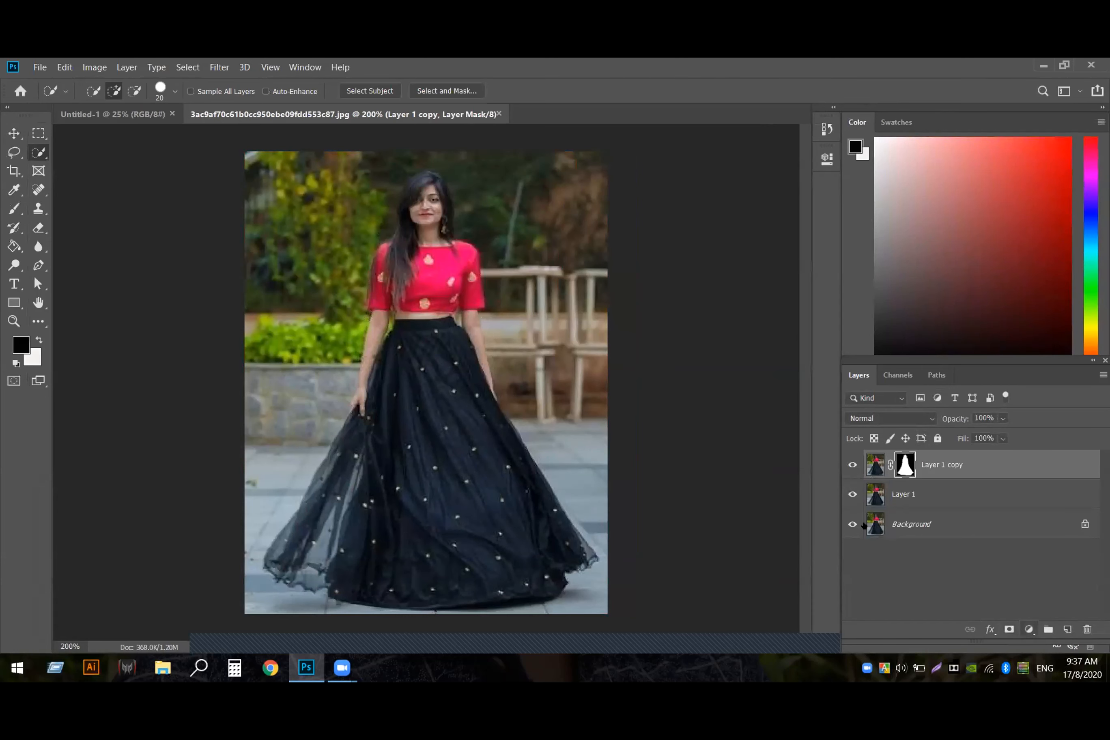
- Load the layer mask as a selection and fill that area on Layer 1 with Content-Aware at 100% opacity
{"action": "left_click", "coordinate": [905, 464], "text": "ctrl"}
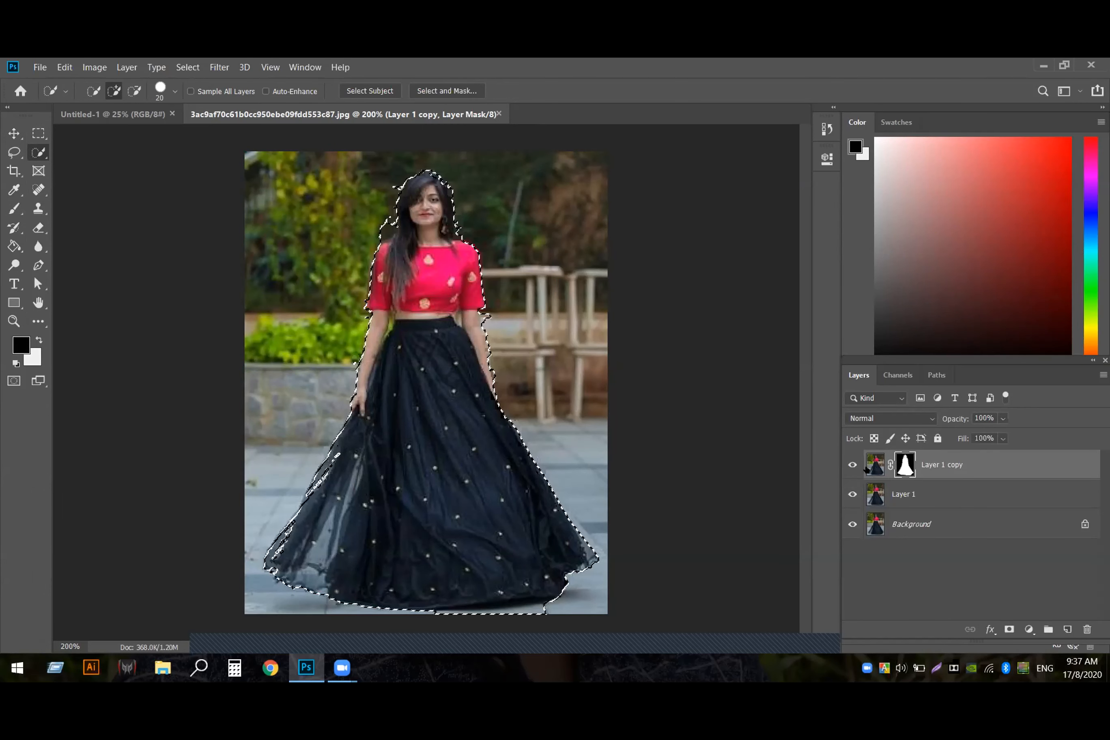
{"action": "left_click", "coordinate": [929, 494]}
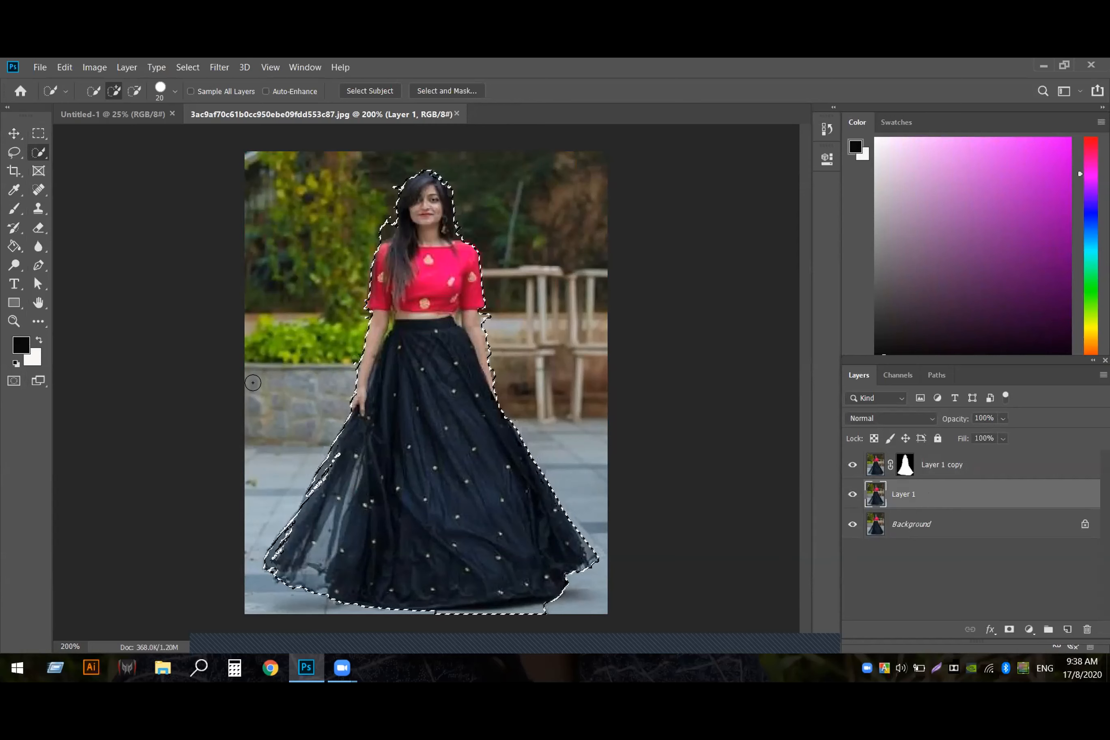
{"action": "key", "text": "shift+F5"}
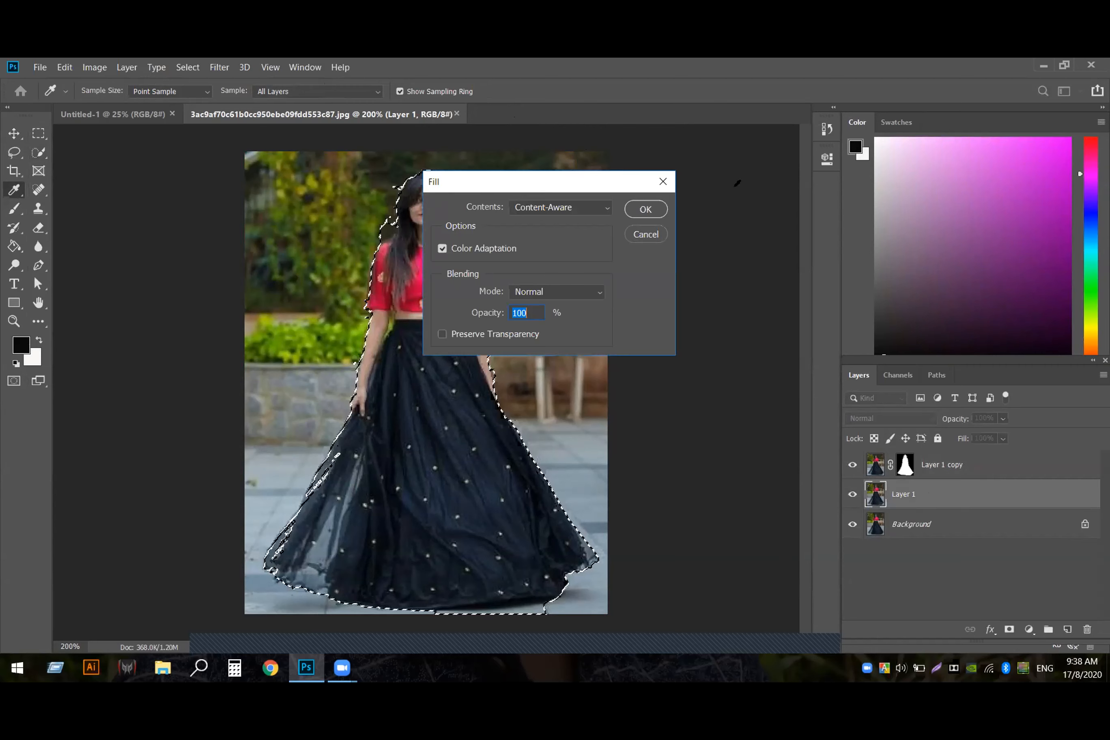
{"action": "left_click", "coordinate": [646, 234]}
{"action": "key", "text": "w"}
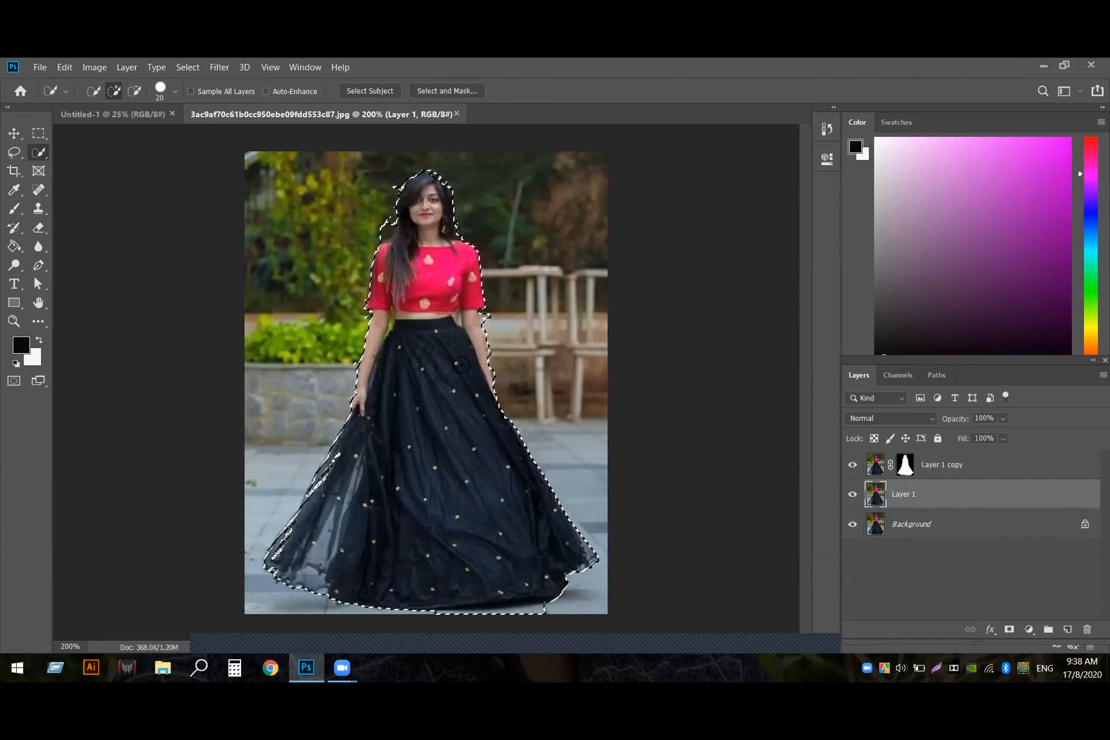
{"action": "right_click", "coordinate": [464, 367]}
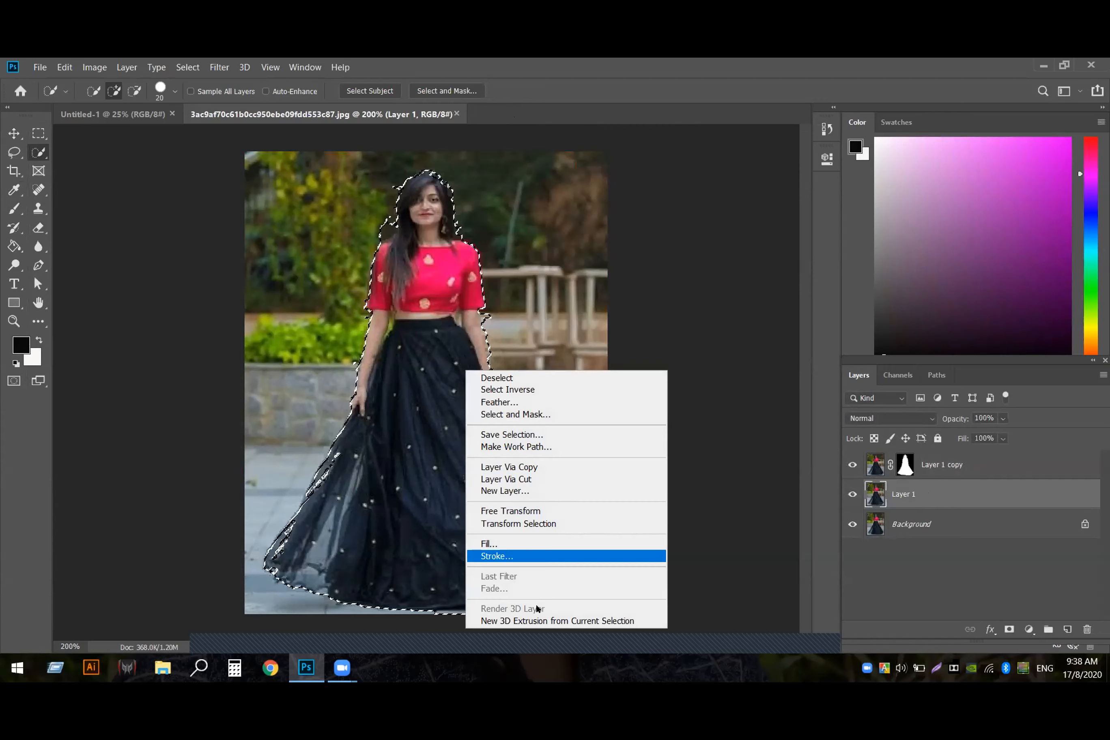
{"action": "left_click", "coordinate": [492, 543]}
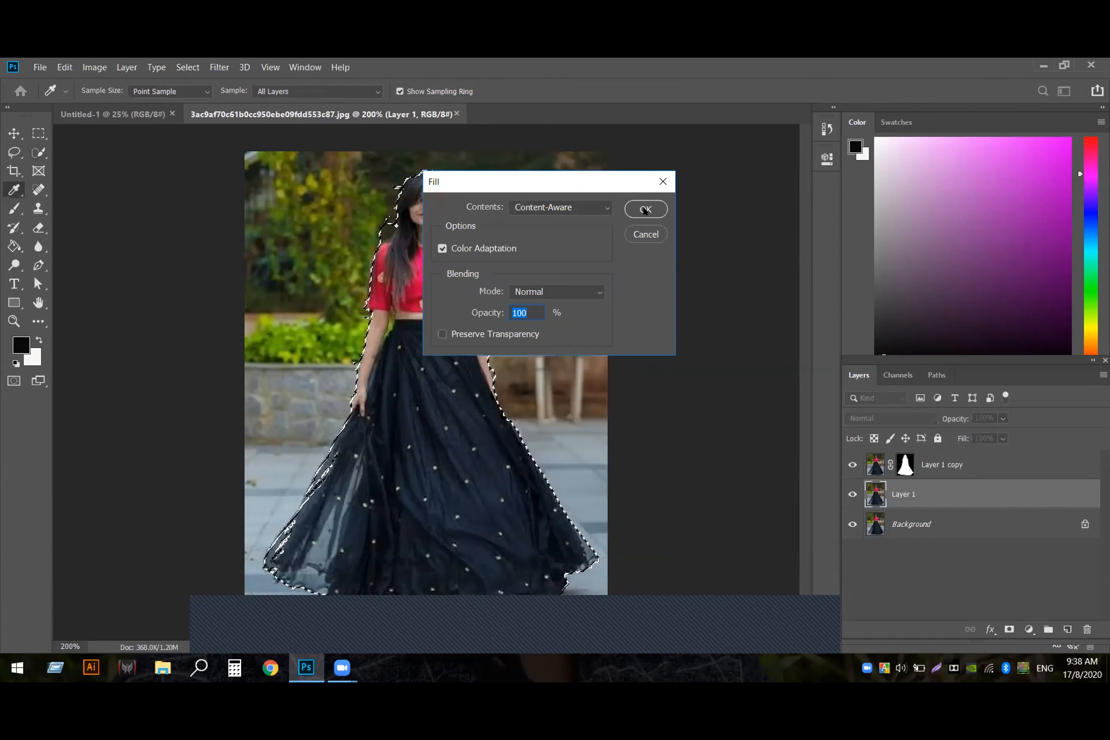
{"action": "left_click", "coordinate": [645, 210]}
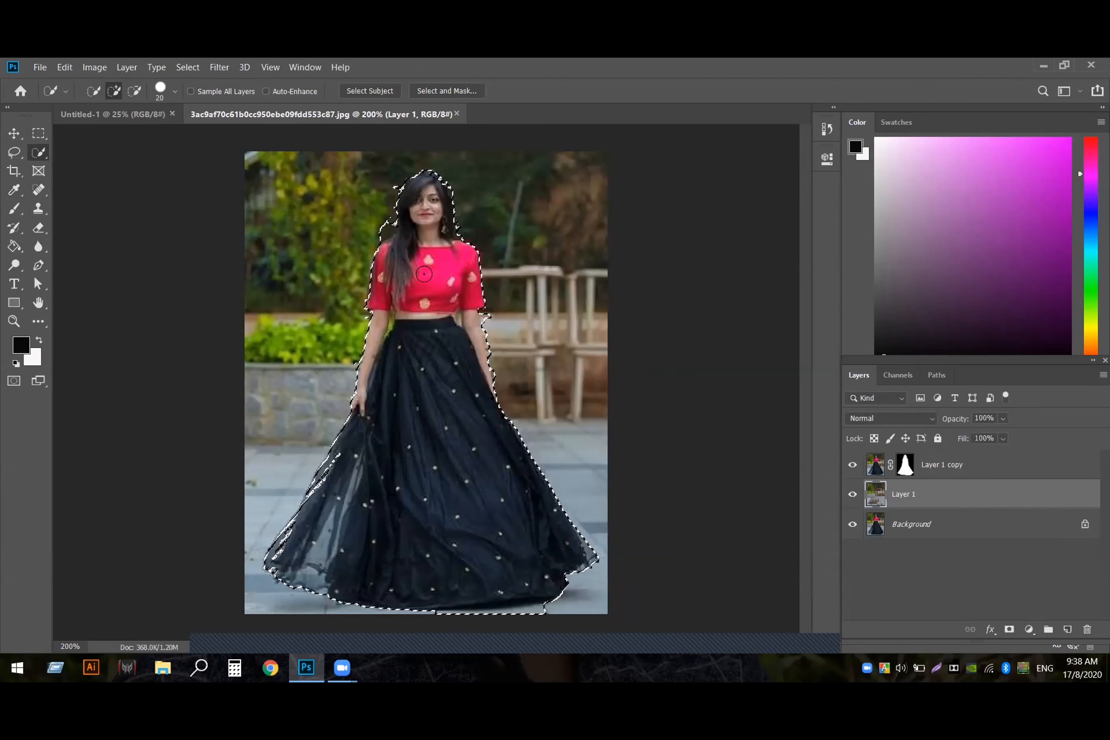
- Hide Layer 1 copy to inspect the filled background, restore its visibility and deselect
{"action": "left_click", "coordinate": [849, 464]}
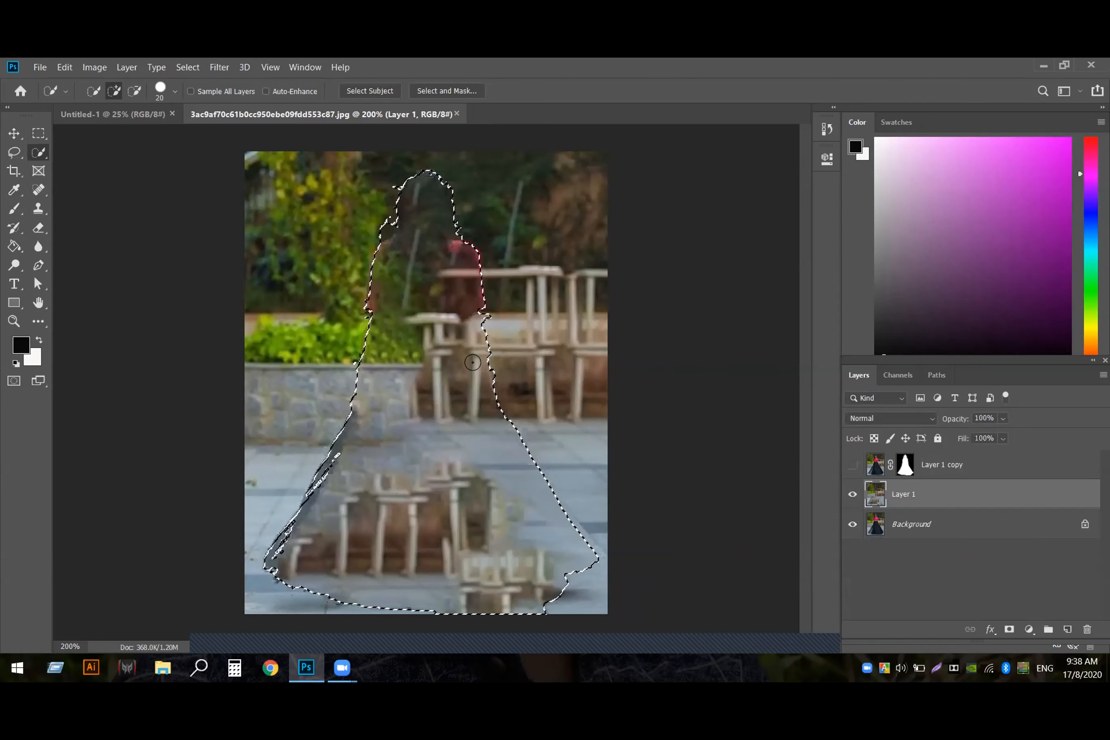
{"action": "left_click", "coordinate": [13, 133]}
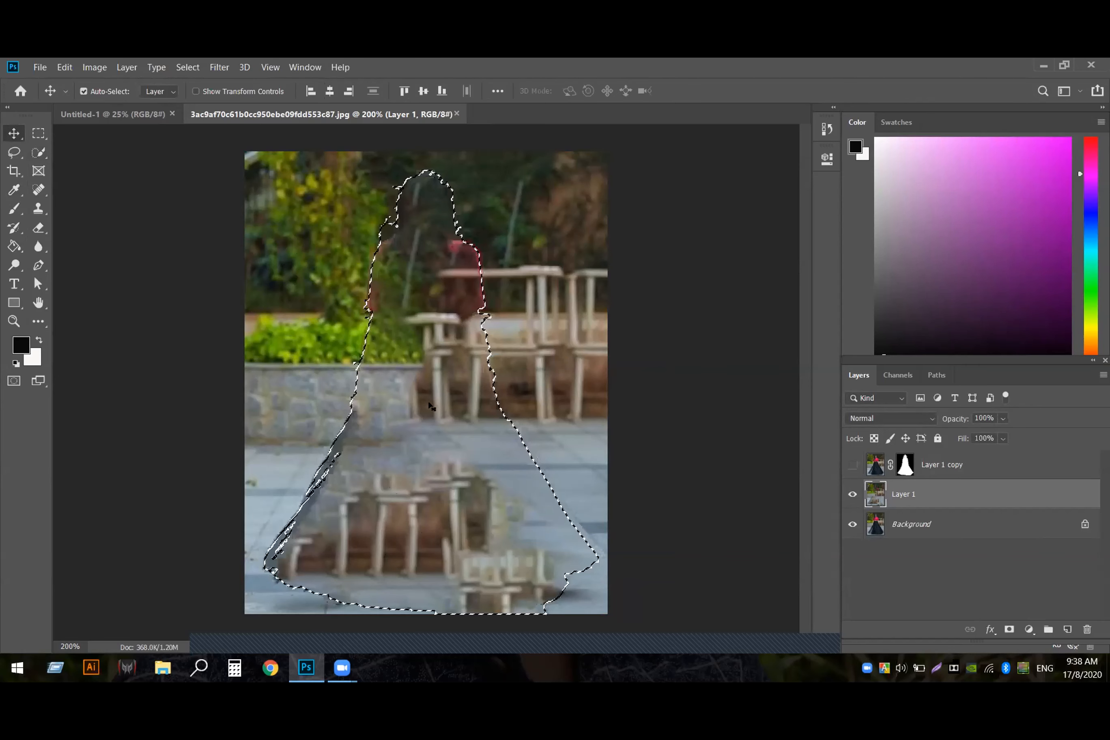
{"action": "left_click", "coordinate": [852, 464]}
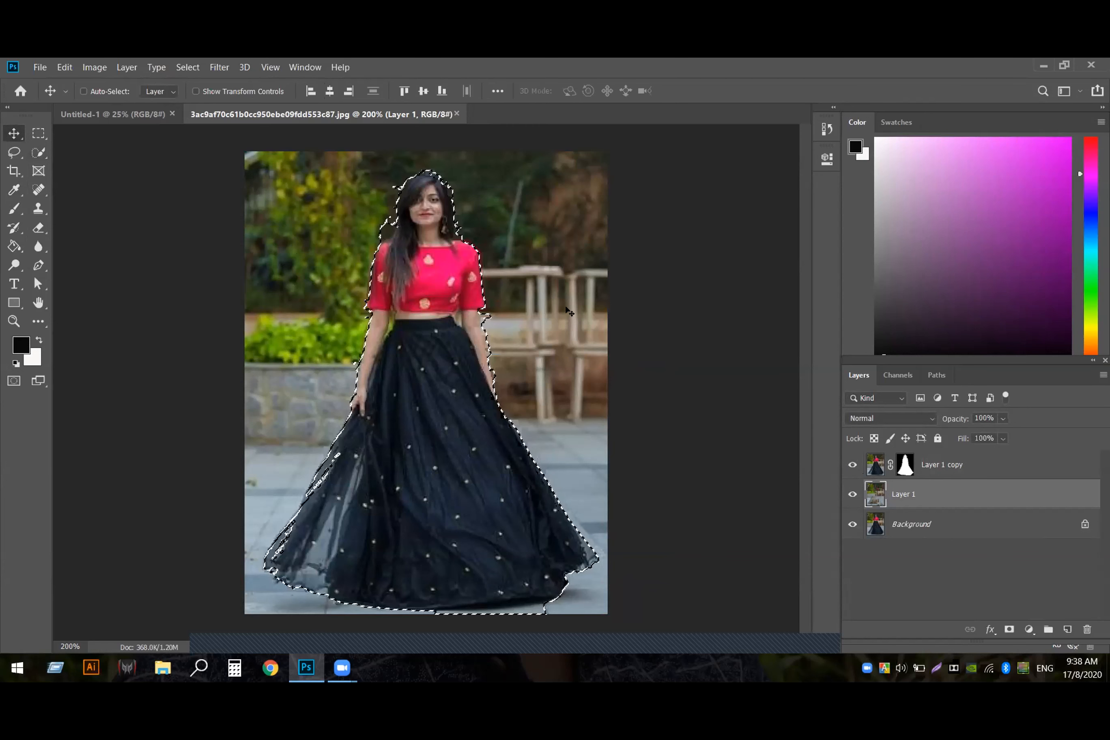
{"action": "key", "text": "ctrl+d"}
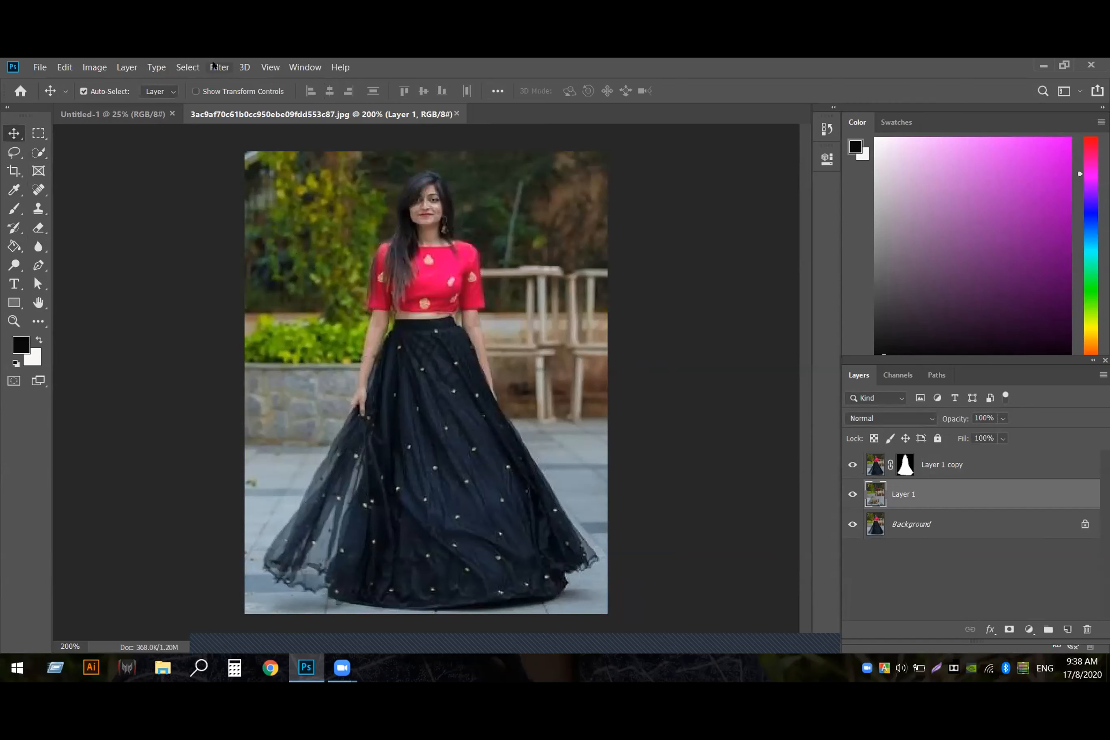
- Open the Tilt-Shift blur on Layer 1, move its focus centre below the image and set the blur to 379 px
{"action": "left_click", "coordinate": [211, 67]}
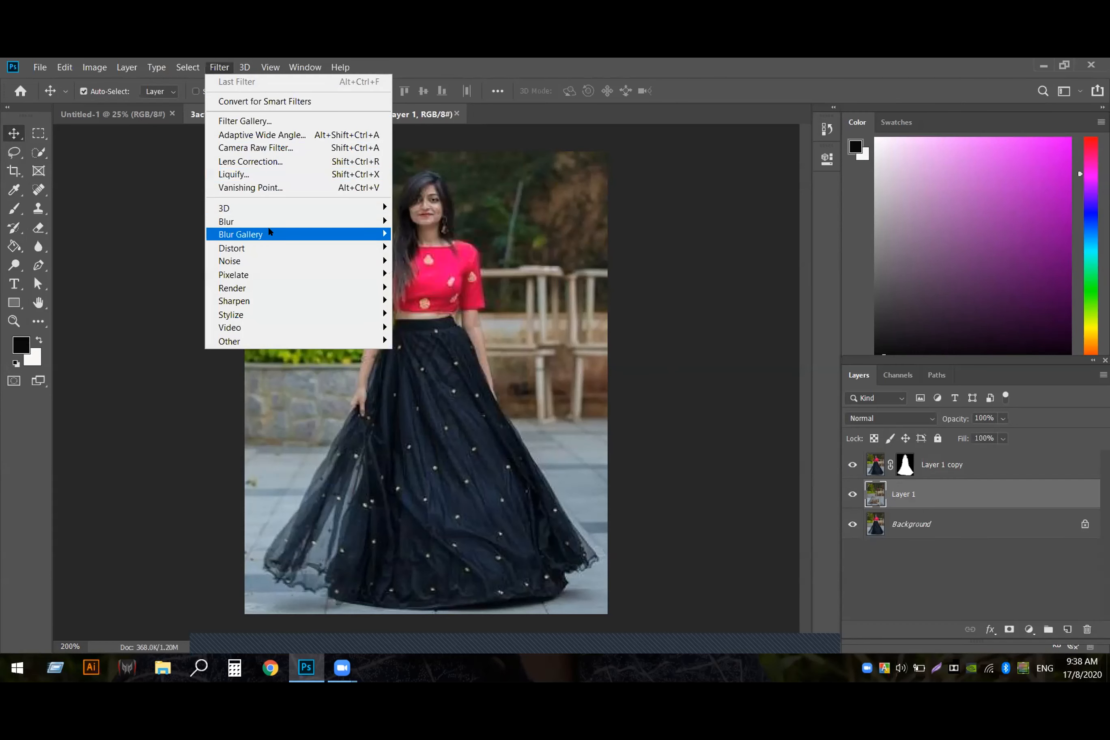
{"action": "mouse_move", "coordinate": [257, 237]}
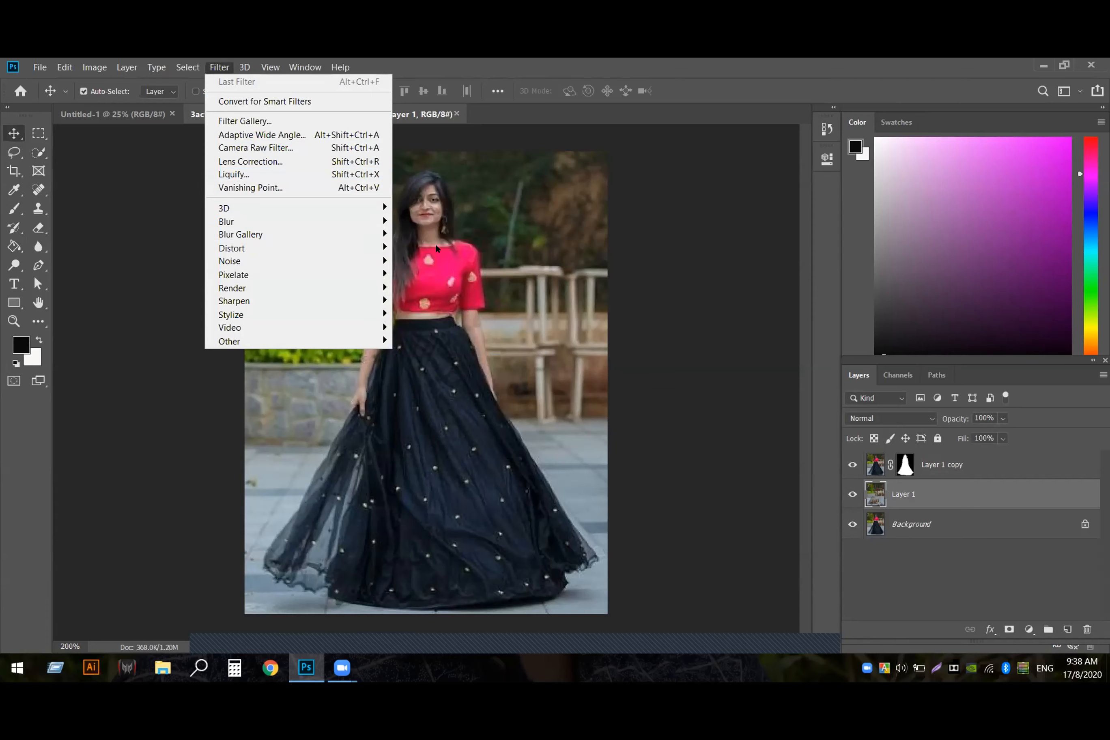
{"action": "mouse_move", "coordinate": [359, 237]}
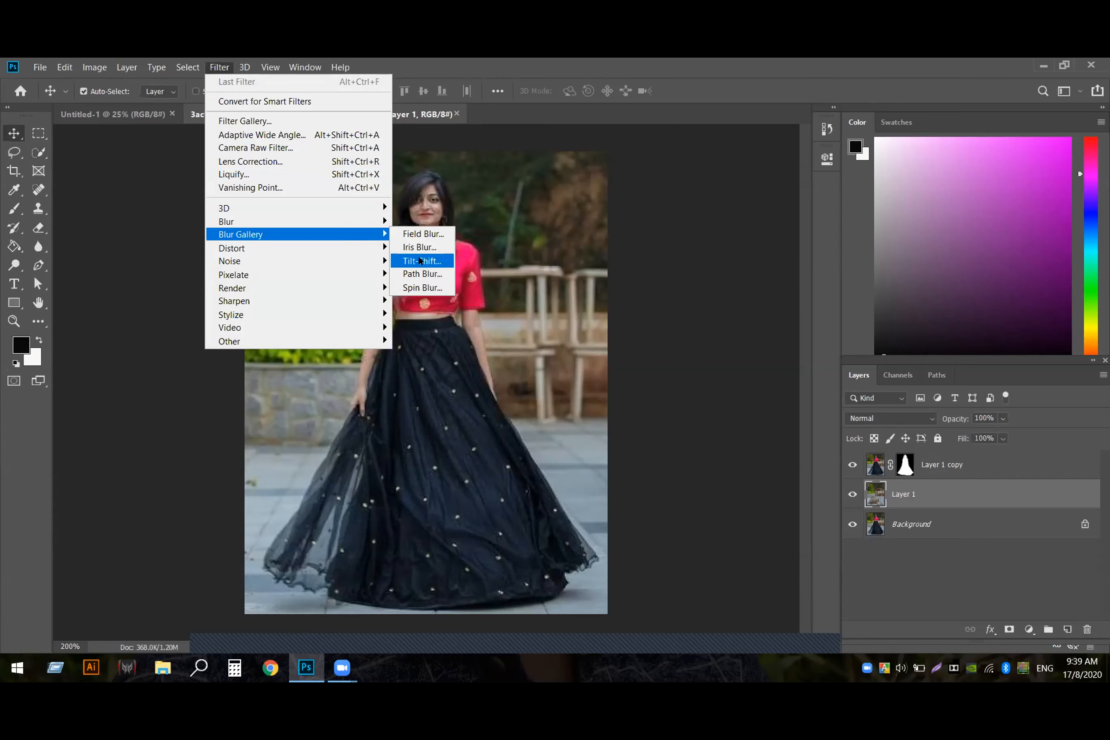
{"action": "left_click", "coordinate": [420, 261]}
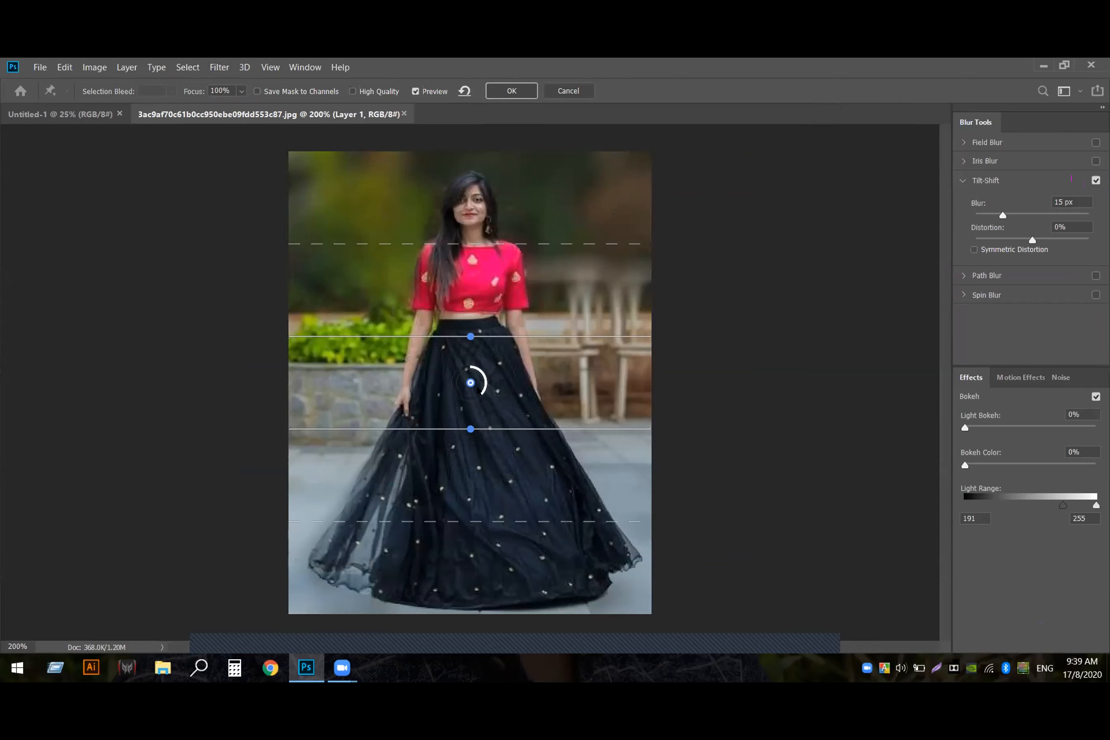
{"action": "left_click_drag", "start_coordinate": [483, 390], "coordinate": [513, 633]}
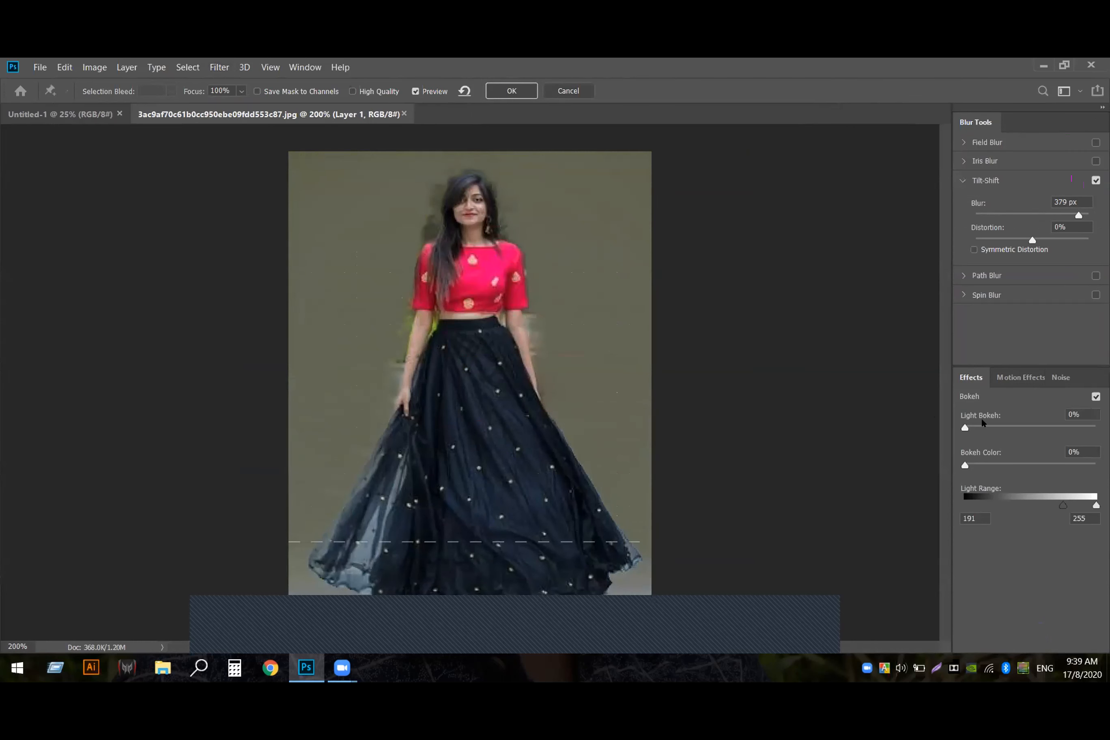
- Set Light Bokeh to 76%, Bokeh Color to 73% and Light Range to 191–192, and apply the blur
{"action": "left_click_drag", "start_coordinate": [964, 427], "coordinate": [966, 427]}
{"action": "type", "text": "90"}
{"action": "left_click_drag", "start_coordinate": [966, 465], "coordinate": [1046, 509]}
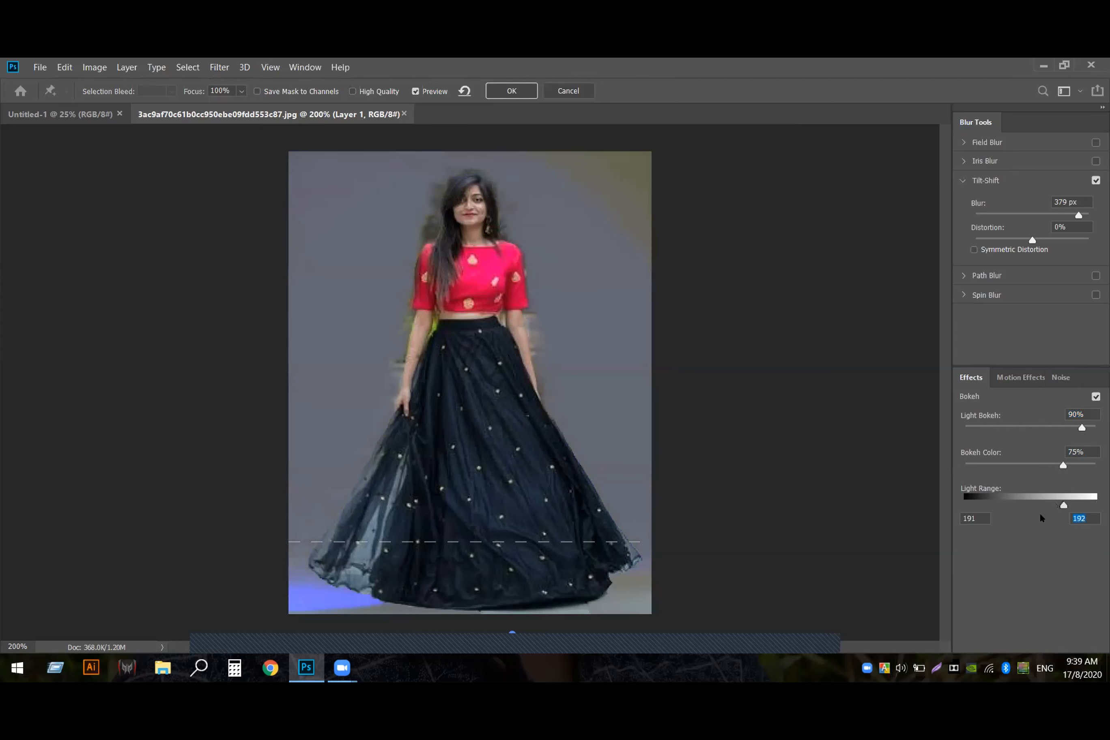
{"action": "left_click_drag", "start_coordinate": [1065, 505], "coordinate": [1070, 506]}
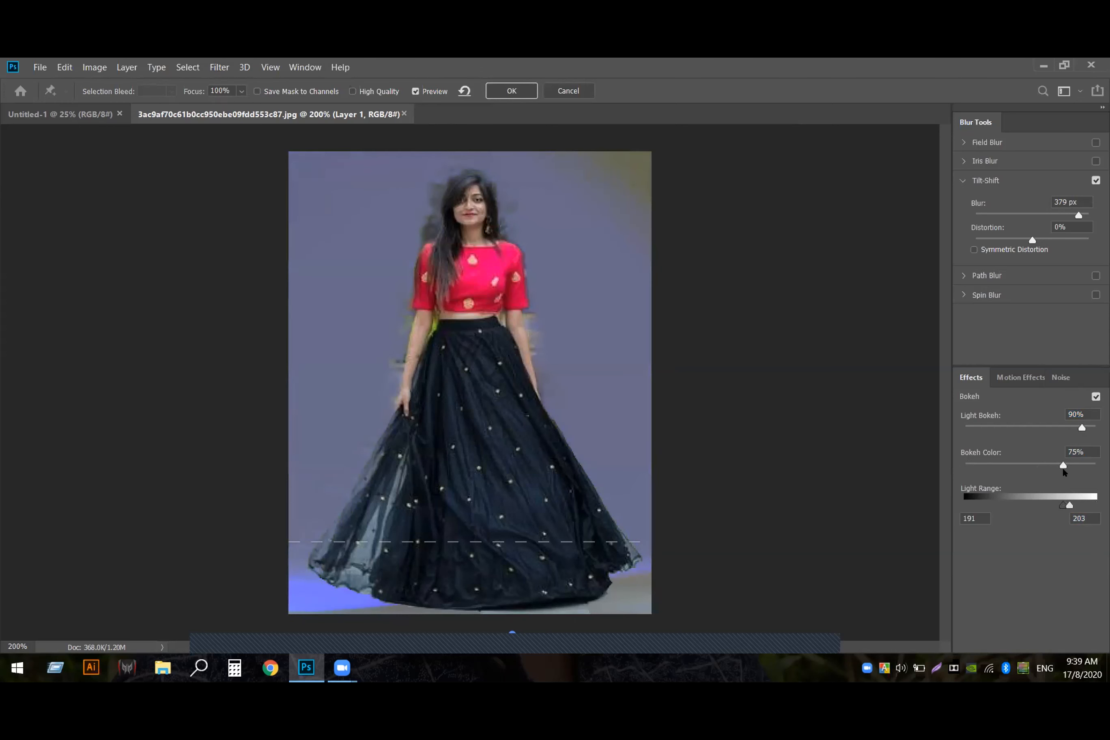
{"action": "left_click_drag", "start_coordinate": [1062, 466], "coordinate": [1045, 466]}
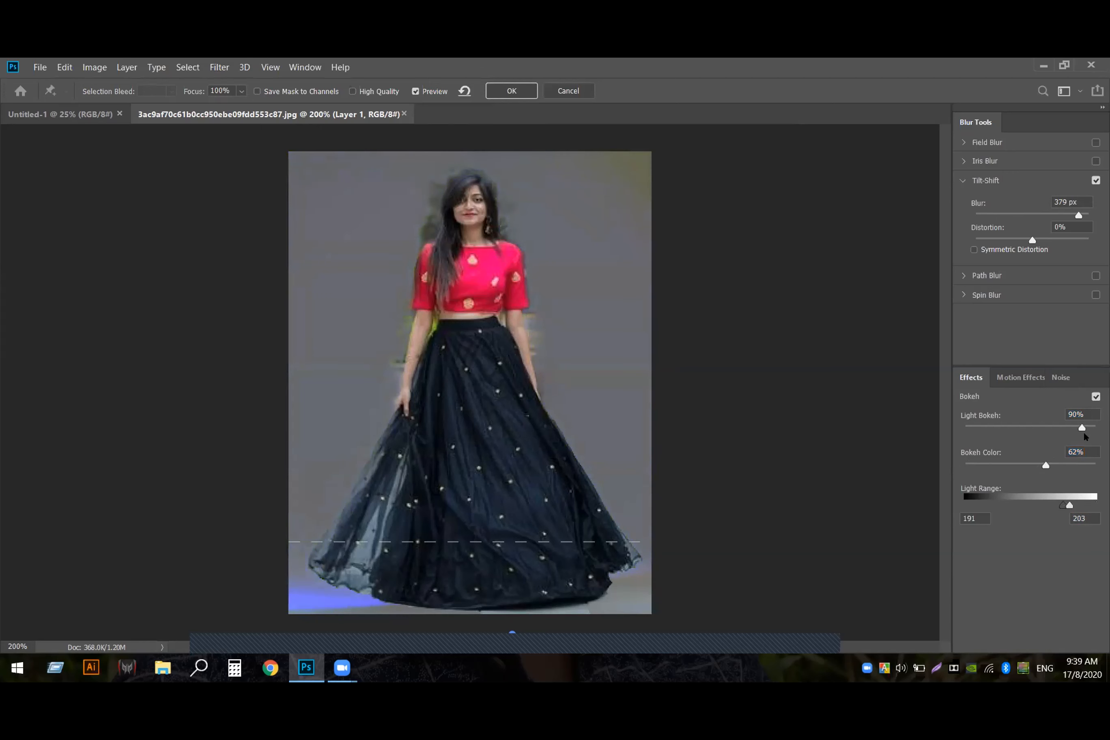
{"action": "left_click_drag", "start_coordinate": [1084, 429], "coordinate": [1055, 430]}
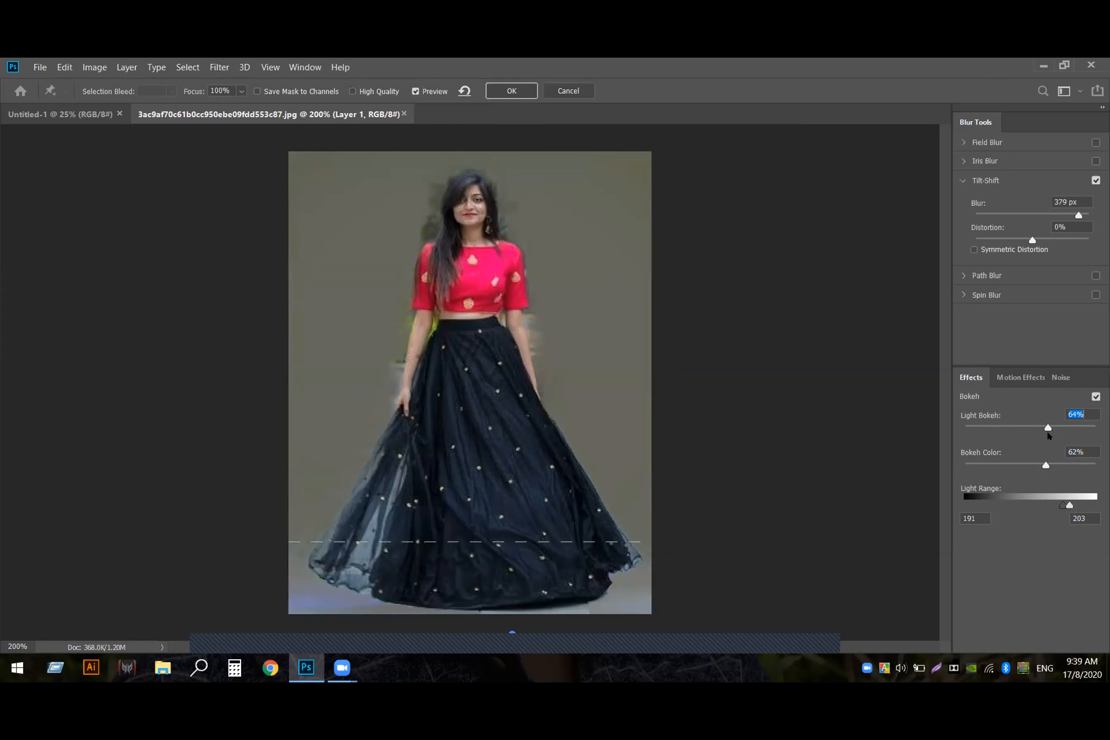
{"action": "left_click_drag", "start_coordinate": [1069, 506], "coordinate": [1051, 427]}
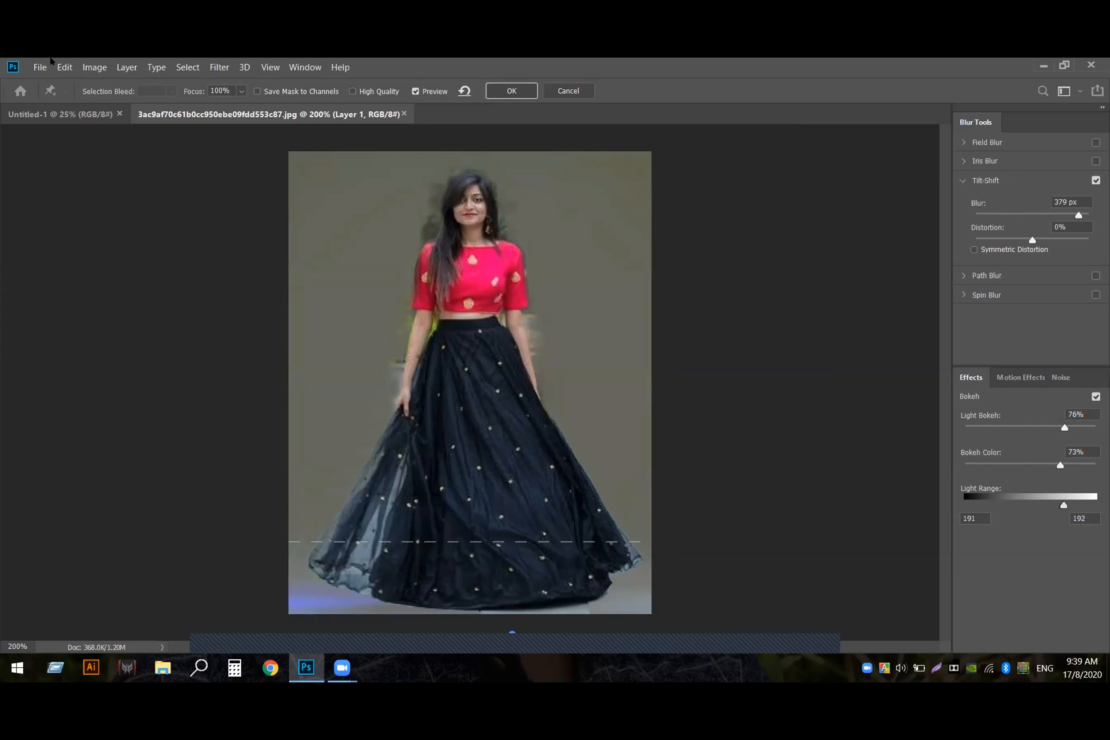
{"action": "left_click", "coordinate": [512, 90]}
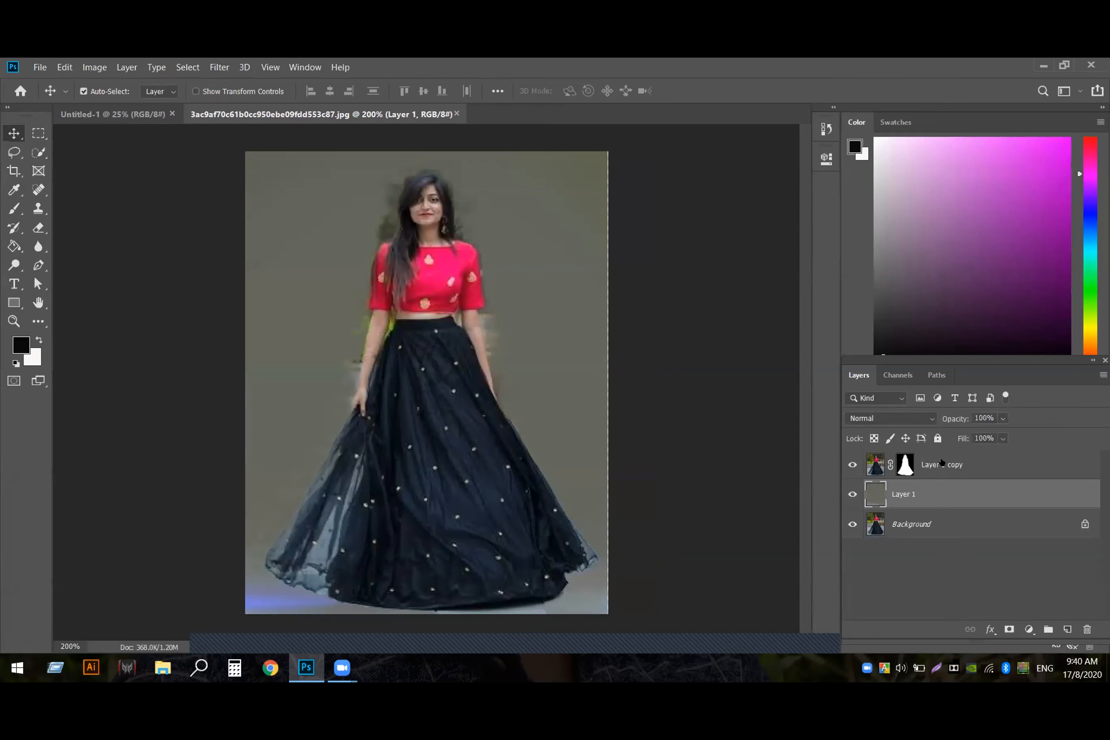
- Group Layer 1 copy and Layer 1 together
{"action": "left_click", "coordinate": [941, 462], "text": "shift"}
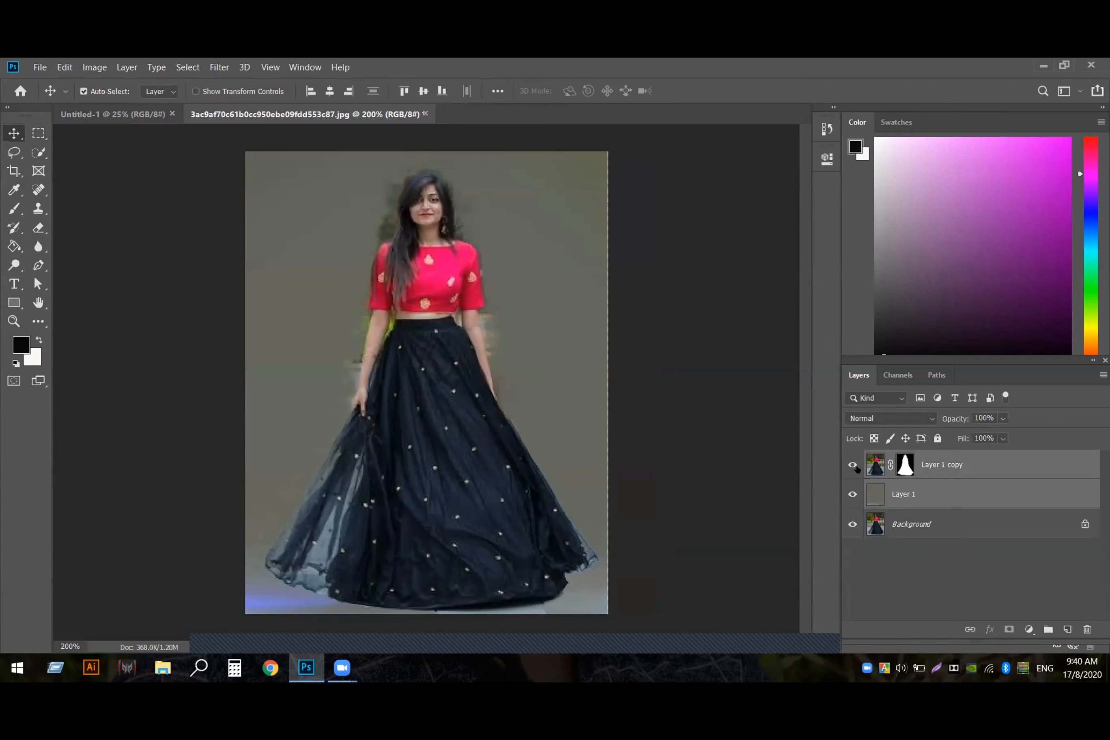
{"action": "key", "text": "ctrl+g"}
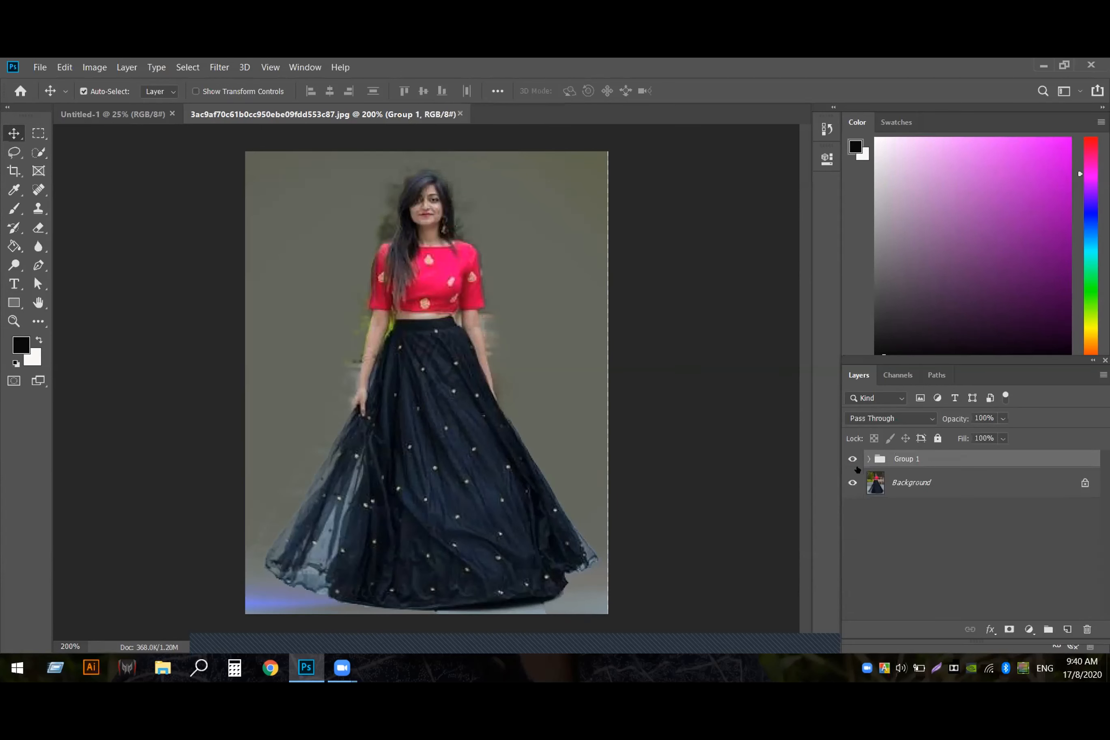
- Hide Group 1 to compare the blurred composite with the original photo, and make the group visible again
{"action": "right_click", "coordinate": [843, 461]}
{"action": "left_click", "coordinate": [895, 472]}
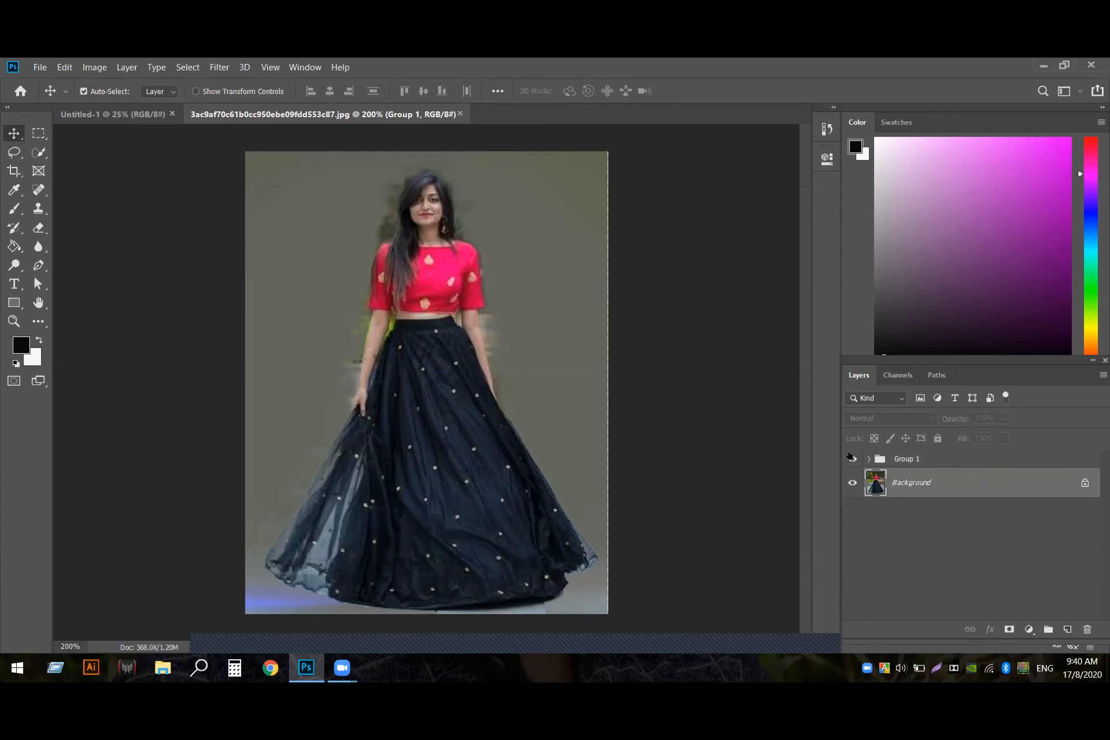
{"action": "left_click", "coordinate": [850, 457]}
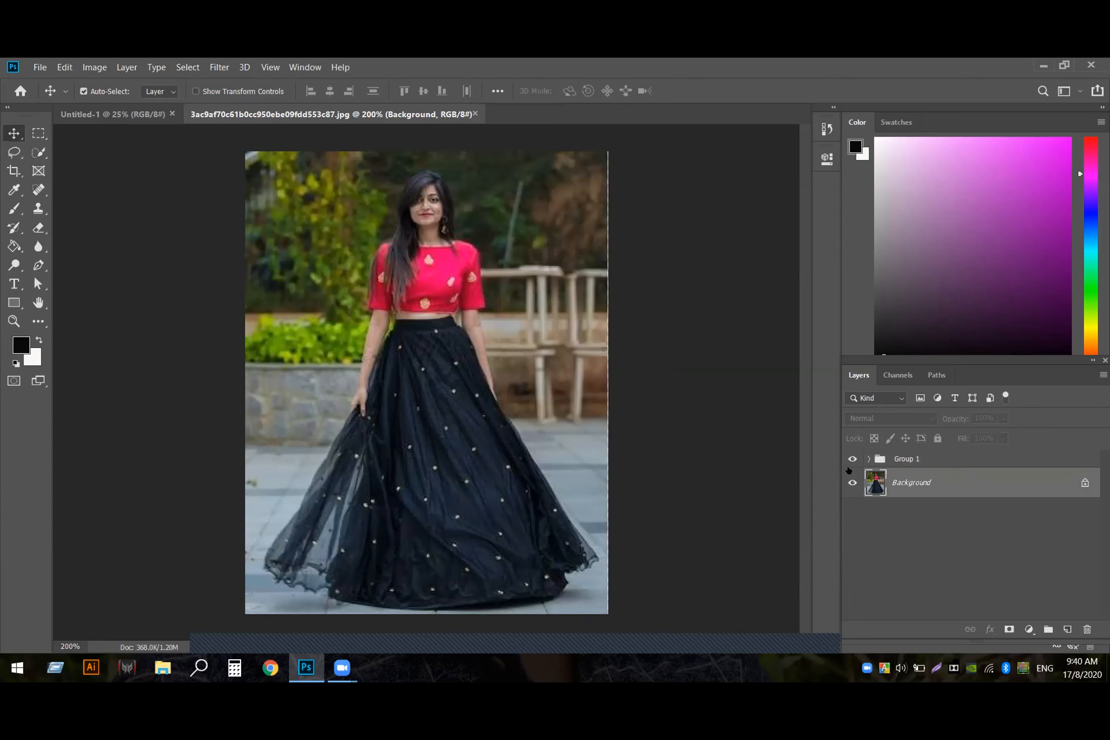
{"action": "left_click", "coordinate": [852, 459]}
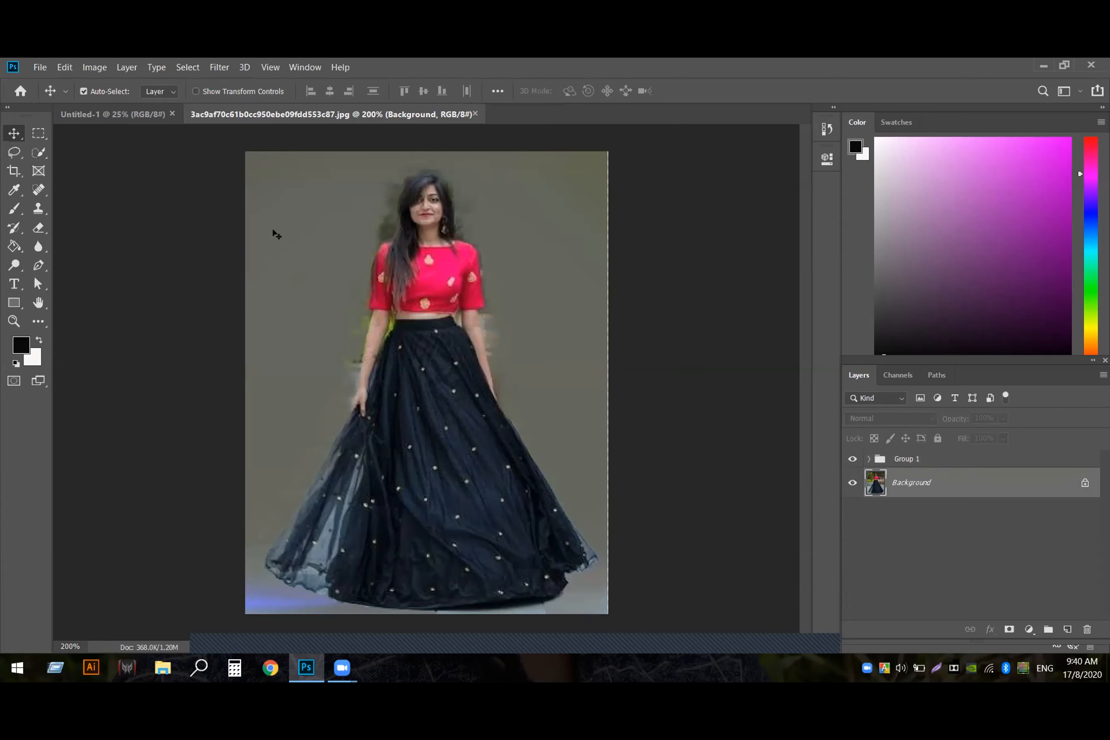
- Select Layer 1 and Layer 1 copy inside Group 1 and group them once more
{"action": "left_click", "coordinate": [517, 296]}
{"action": "left_click_drag", "start_coordinate": [516, 296], "coordinate": [539, 314]}
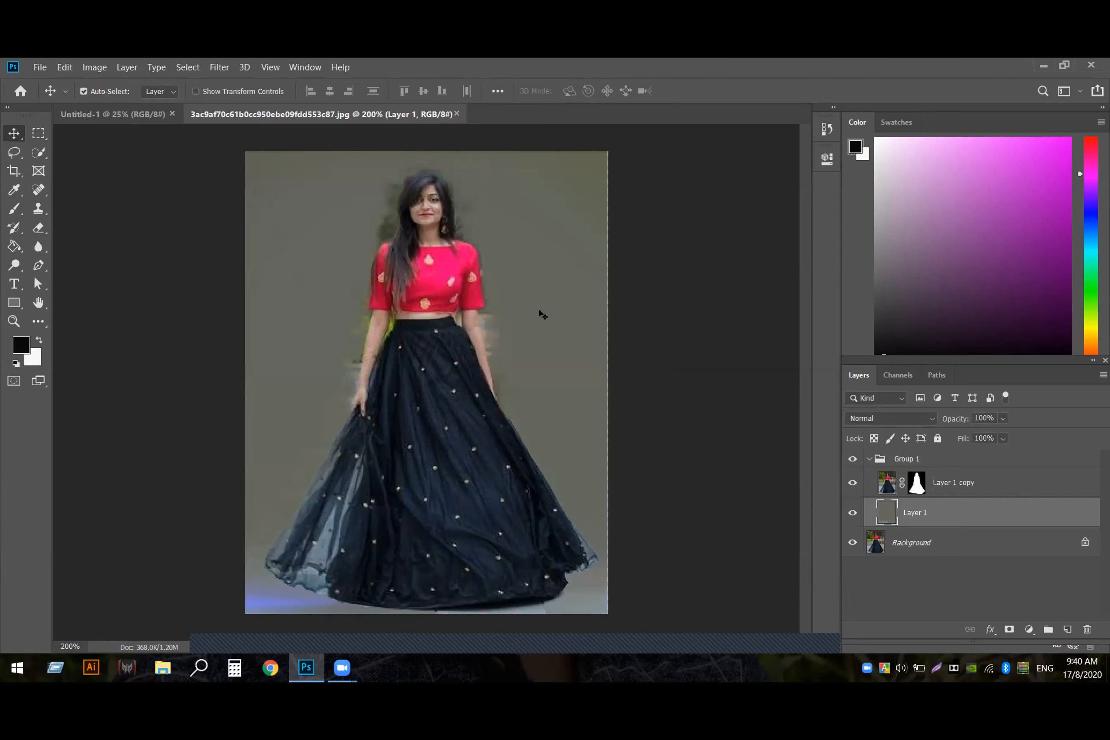
{"action": "left_click", "coordinate": [656, 304]}
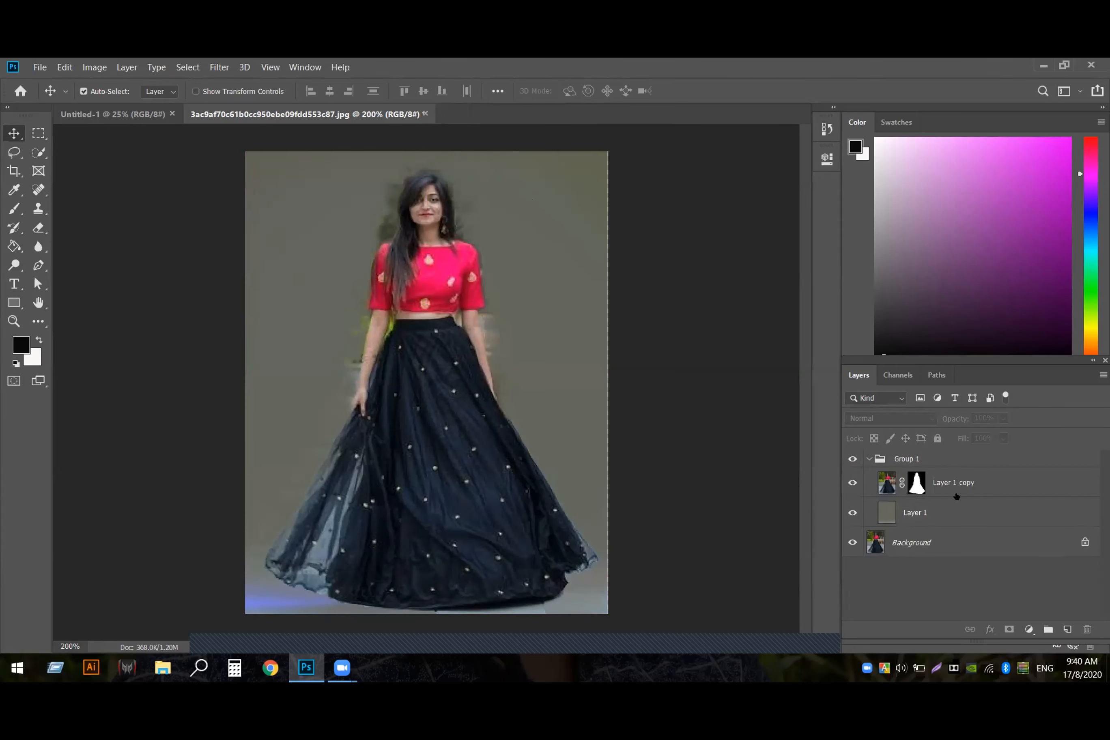
{"action": "left_click", "coordinate": [933, 506]}
{"action": "left_click", "coordinate": [956, 482], "text": "shift"}
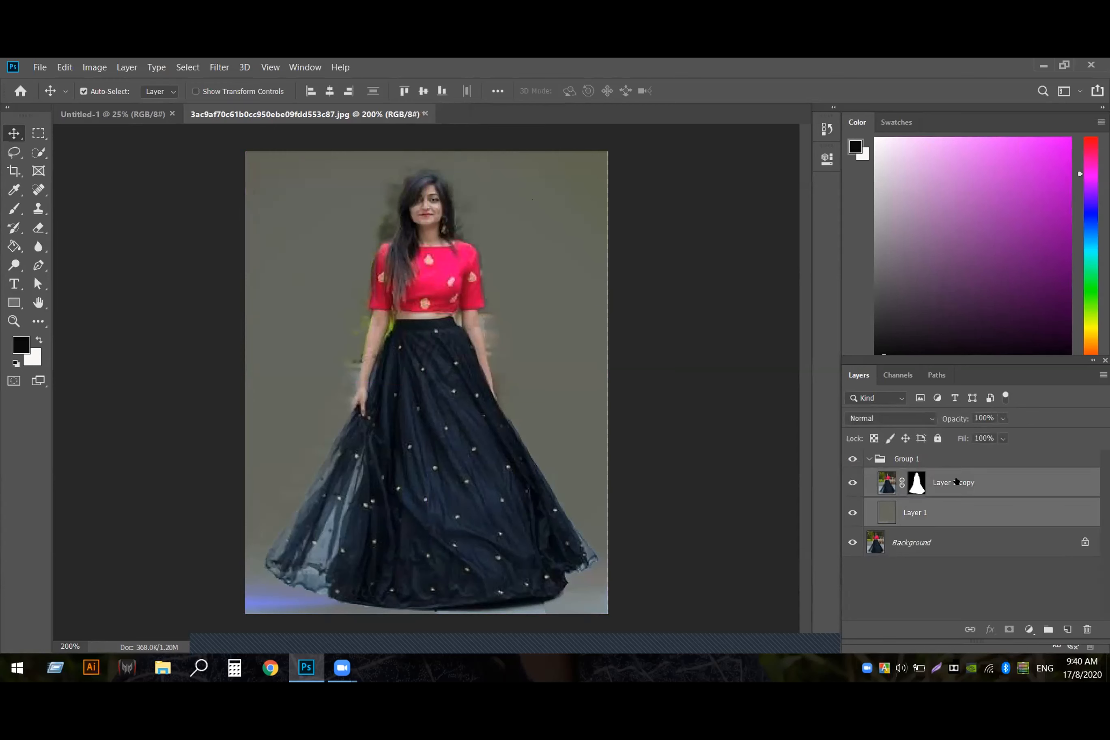
{"action": "key", "text": "ctrl+g"}
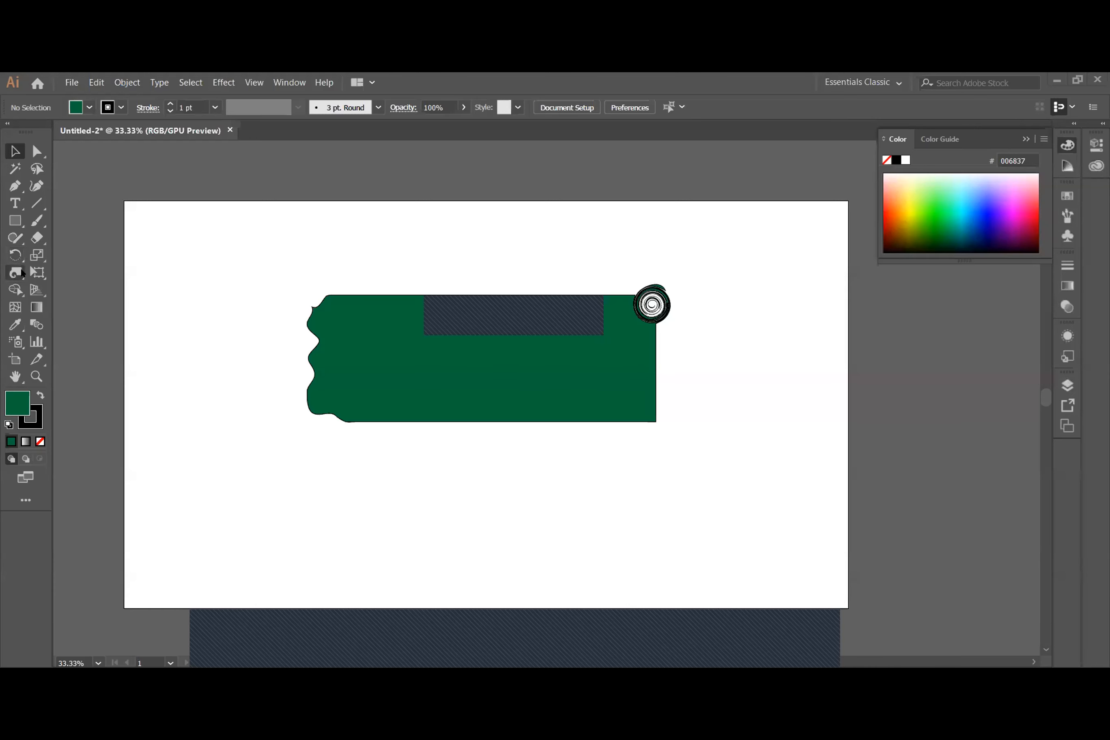
- Switch to Illustrator and pinch the upper edge of the green shape in several places with the Pucker tool
{"action": "left_click_drag", "start_coordinate": [22, 273], "coordinate": [70, 326]}
{"action": "mouse_move", "coordinate": [399, 284]}
{"action": "left_mouse_down"}
{"action": "mouse_move", "coordinate": [421, 352]}
{"action": "mouse_move", "coordinate": [414, 289]}
{"action": "mouse_move", "coordinate": [417, 340]}
{"action": "mouse_move", "coordinate": [397, 337]}
{"action": "left_mouse_up"}
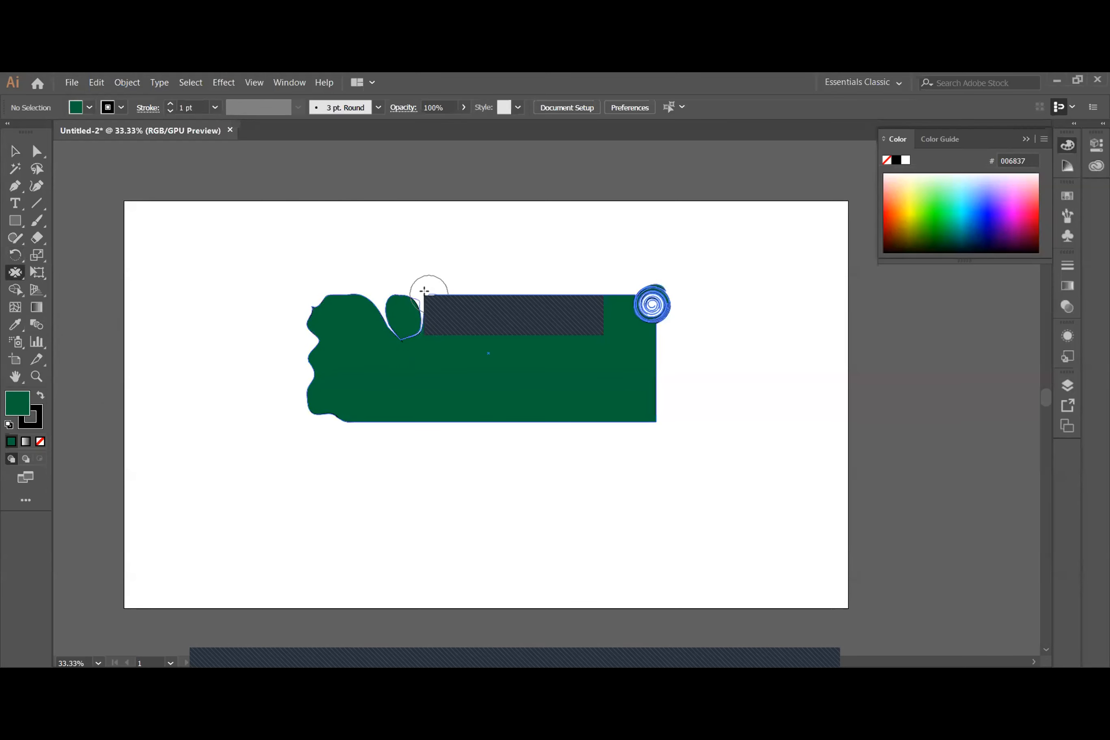
{"action": "mouse_move", "coordinate": [396, 299]}
{"action": "left_mouse_down"}
{"action": "mouse_move", "coordinate": [423, 325]}
{"action": "mouse_move", "coordinate": [375, 303]}
{"action": "mouse_move", "coordinate": [372, 315]}
{"action": "mouse_move", "coordinate": [384, 295]}
{"action": "left_mouse_up"}
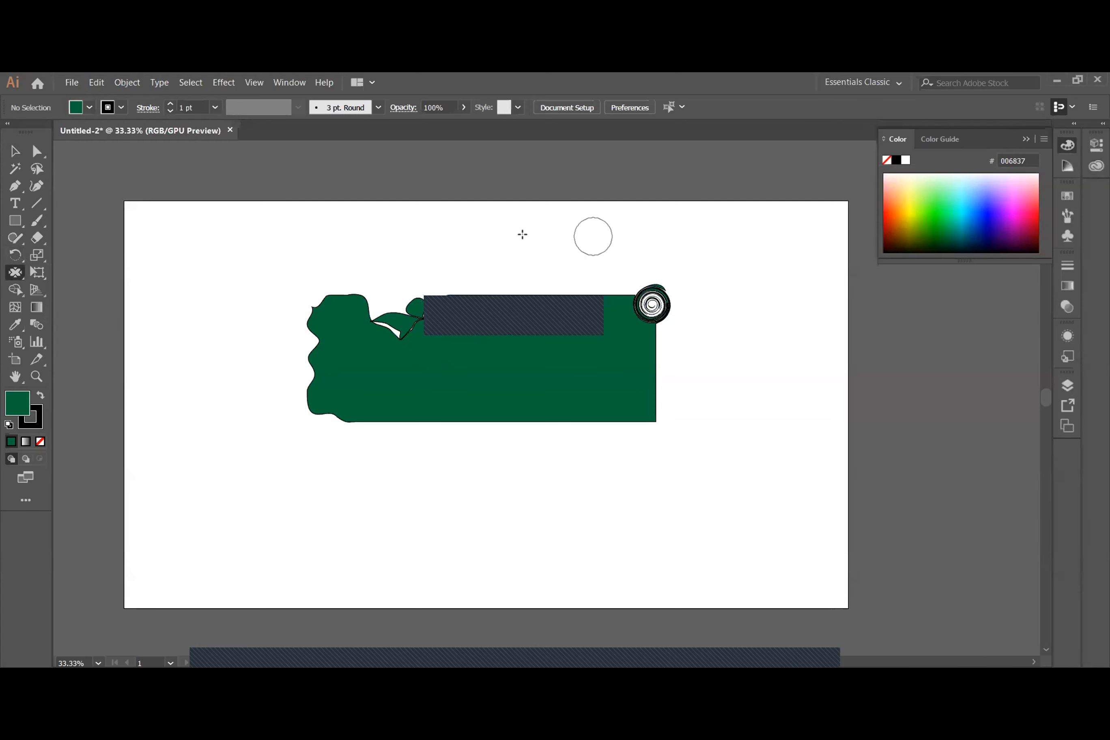
{"action": "left_click_drag", "start_coordinate": [466, 295], "coordinate": [528, 303]}
{"action": "left_click_drag", "start_coordinate": [428, 319], "coordinate": [432, 289]}
- Swell the middle and right part of the green shape's upper area with short Bloat tool strokes
{"action": "left_click", "coordinate": [15, 273]}
{"action": "left_click", "coordinate": [65, 342]}
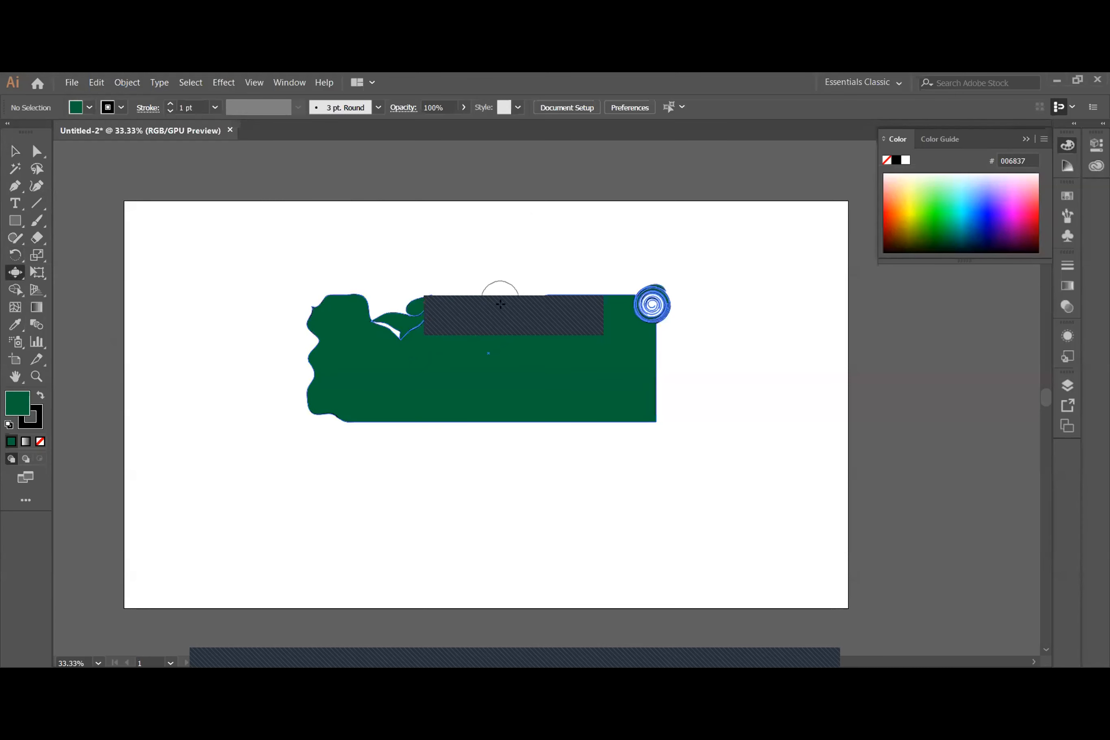
{"action": "left_click_drag", "start_coordinate": [519, 337], "coordinate": [520, 340]}
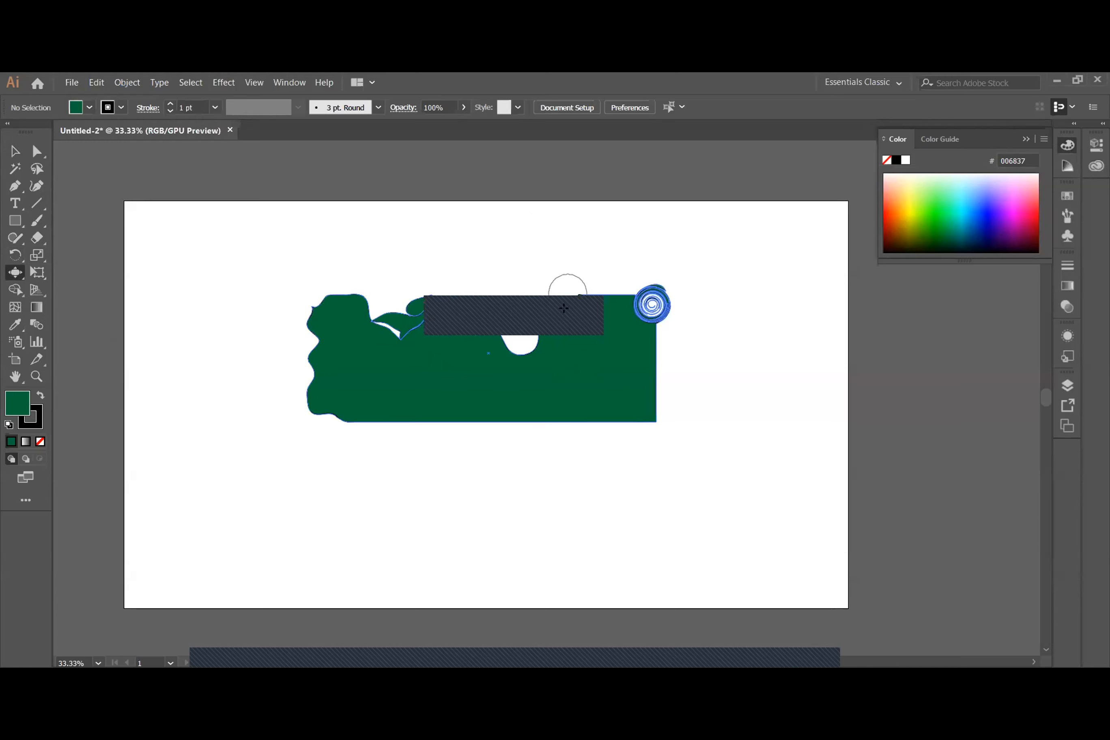
{"action": "left_click", "coordinate": [551, 338]}
{"action": "left_click_drag", "start_coordinate": [588, 301], "coordinate": [591, 230]}
- Bulge the green shape's lower edge outward with Bloat strokes from its lower-right corner towards the left
{"action": "left_click_drag", "start_coordinate": [642, 402], "coordinate": [681, 456]}
{"action": "left_click_drag", "start_coordinate": [618, 403], "coordinate": [629, 478]}
{"action": "left_click_drag", "start_coordinate": [582, 411], "coordinate": [602, 472]}
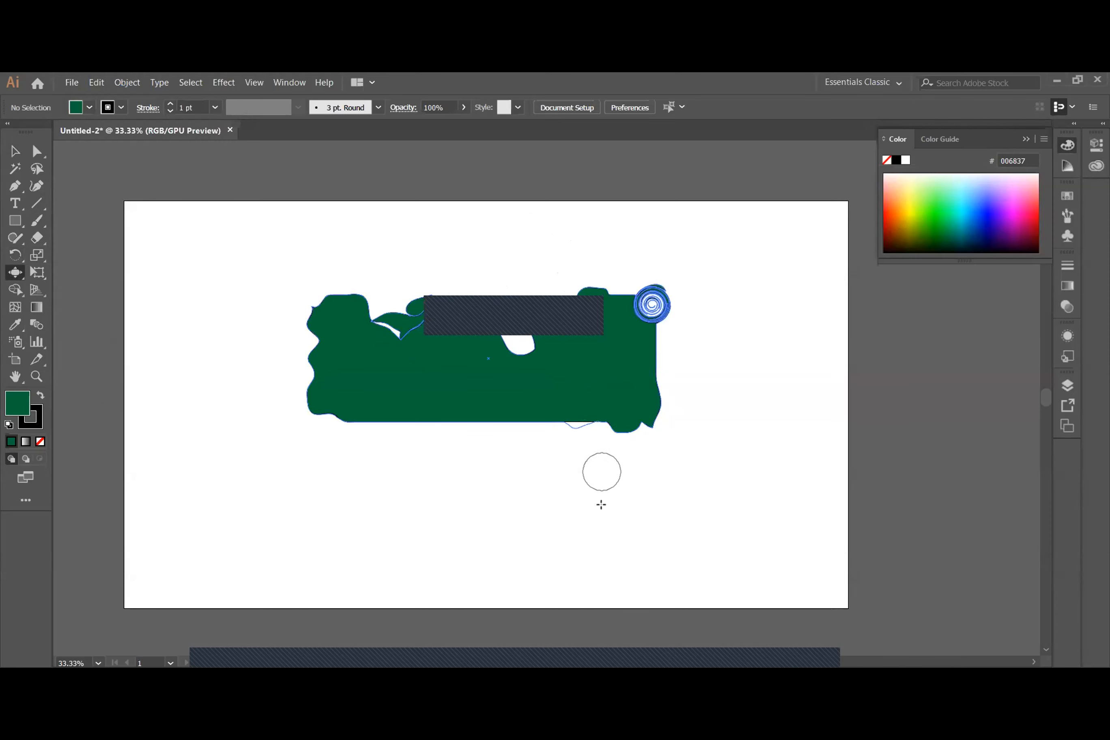
{"action": "left_click_drag", "start_coordinate": [524, 388], "coordinate": [541, 470]}
{"action": "left_click_drag", "start_coordinate": [485, 405], "coordinate": [511, 486]}
{"action": "left_click_drag", "start_coordinate": [441, 386], "coordinate": [442, 432]}
{"action": "mouse_move", "coordinate": [407, 389]}
{"action": "left_mouse_down"}
{"action": "mouse_move", "coordinate": [406, 428]}
{"action": "mouse_move", "coordinate": [368, 448]}
{"action": "left_mouse_up"}
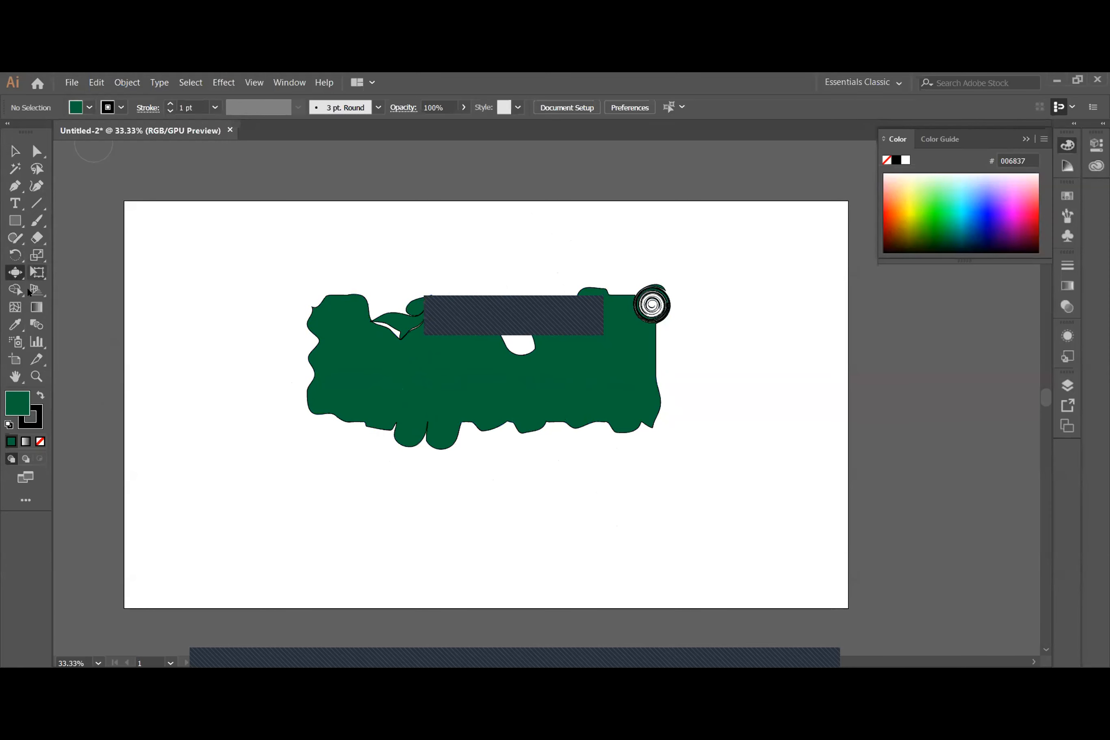
- Roughen the right edge of the green shape with the Scallop tool
{"action": "right_click", "coordinate": [11, 273]}
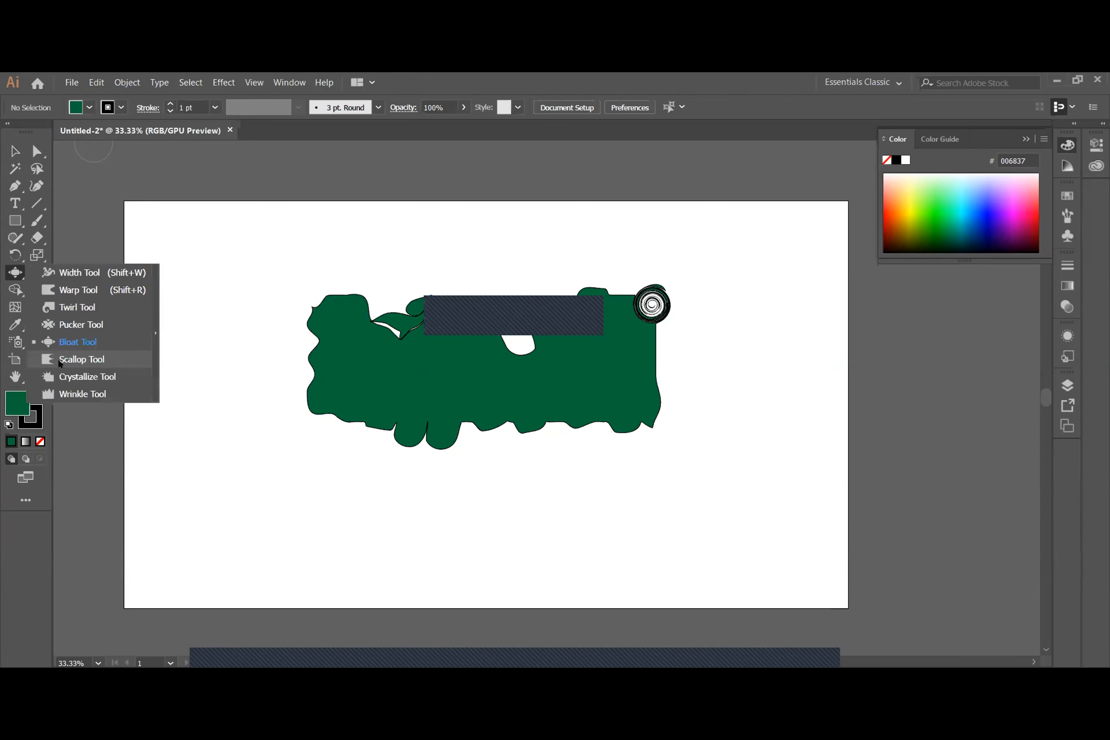
{"action": "left_click", "coordinate": [57, 362]}
{"action": "mouse_move", "coordinate": [656, 355]}
{"action": "left_mouse_down"}
{"action": "mouse_move", "coordinate": [609, 360]}
{"action": "mouse_move", "coordinate": [675, 351]}
{"action": "mouse_move", "coordinate": [619, 369]}
{"action": "mouse_move", "coordinate": [667, 392]}
{"action": "mouse_move", "coordinate": [639, 384]}
{"action": "mouse_move", "coordinate": [694, 358]}
{"action": "mouse_move", "coordinate": [616, 367]}
{"action": "mouse_move", "coordinate": [686, 347]}
{"action": "mouse_move", "coordinate": [629, 390]}
{"action": "mouse_move", "coordinate": [685, 437]}
{"action": "mouse_move", "coordinate": [645, 413]}
{"action": "mouse_move", "coordinate": [666, 439]}
{"action": "mouse_move", "coordinate": [628, 347]}
{"action": "left_mouse_up"}
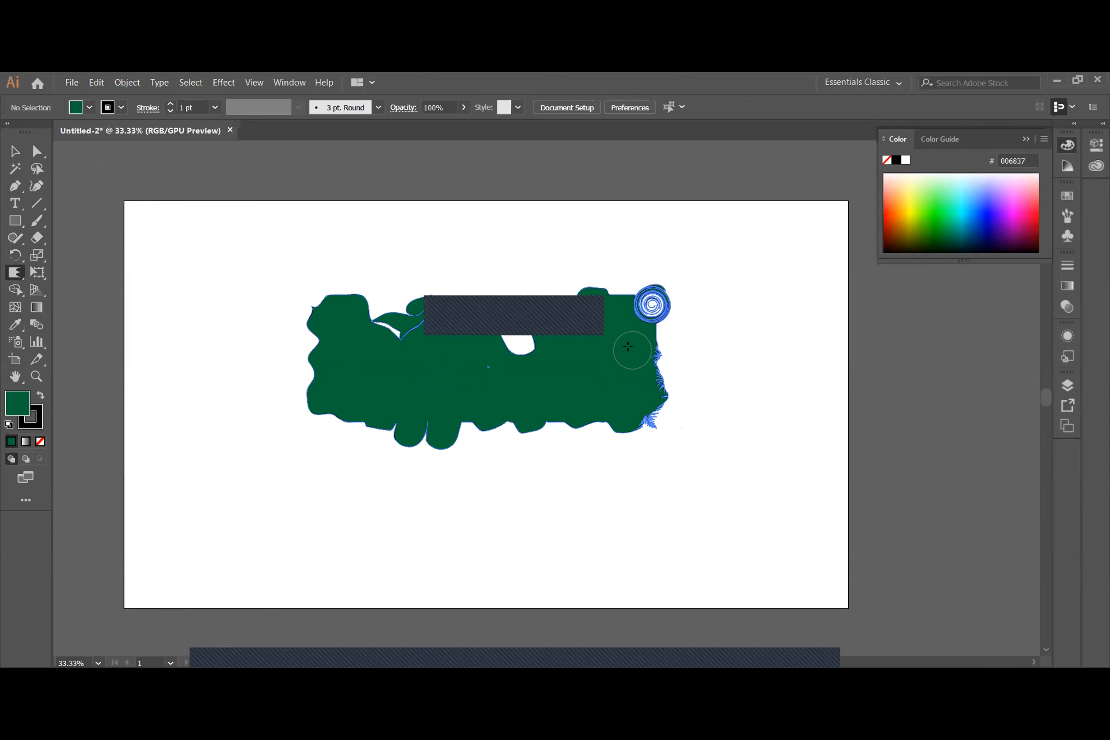
{"action": "left_click_drag", "start_coordinate": [629, 347], "coordinate": [588, 337]}
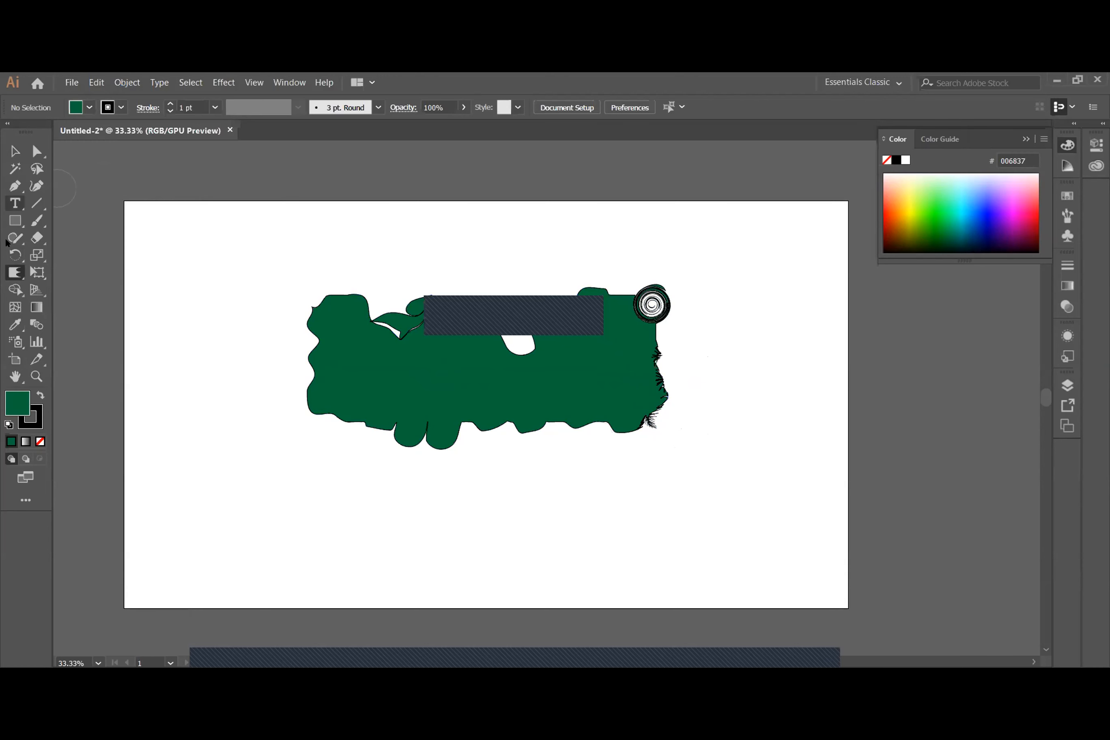
- Add spikes to the green shape's upper-left corner with the Crystallize tool and distort its left edge with the Wrinkle tool
{"action": "left_click_drag", "start_coordinate": [14, 272], "coordinate": [52, 376]}
{"action": "mouse_move", "coordinate": [343, 299]}
{"action": "left_mouse_down"}
{"action": "mouse_move", "coordinate": [350, 347]}
{"action": "mouse_move", "coordinate": [346, 312]}
{"action": "mouse_move", "coordinate": [332, 290]}
{"action": "mouse_move", "coordinate": [341, 348]}
{"action": "mouse_move", "coordinate": [323, 299]}
{"action": "mouse_move", "coordinate": [343, 288]}
{"action": "mouse_move", "coordinate": [356, 304]}
{"action": "mouse_move", "coordinate": [312, 306]}
{"action": "left_mouse_up"}
{"action": "left_click", "coordinate": [310, 319]}
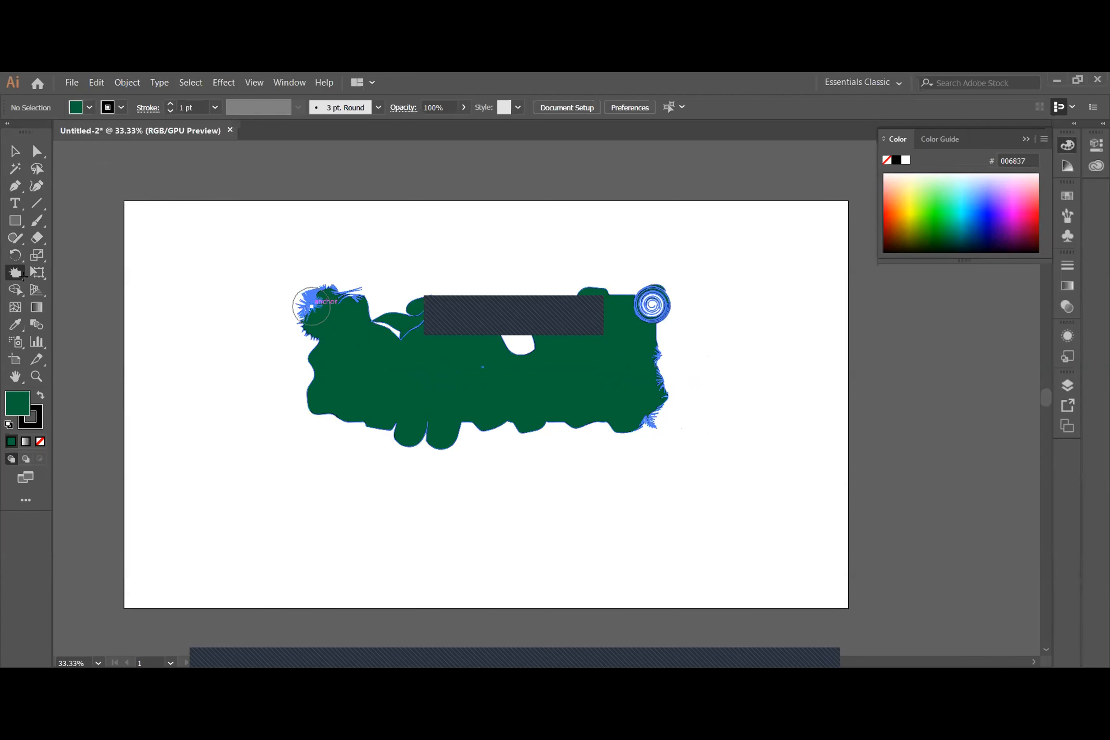
{"action": "left_click_drag", "start_coordinate": [15, 272], "coordinate": [72, 394]}
{"action": "mouse_move", "coordinate": [320, 383]}
{"action": "left_mouse_down"}
{"action": "mouse_move", "coordinate": [312, 354]}
{"action": "mouse_move", "coordinate": [304, 393]}
{"action": "mouse_move", "coordinate": [325, 397]}
{"action": "mouse_move", "coordinate": [313, 357]}
{"action": "left_mouse_up"}
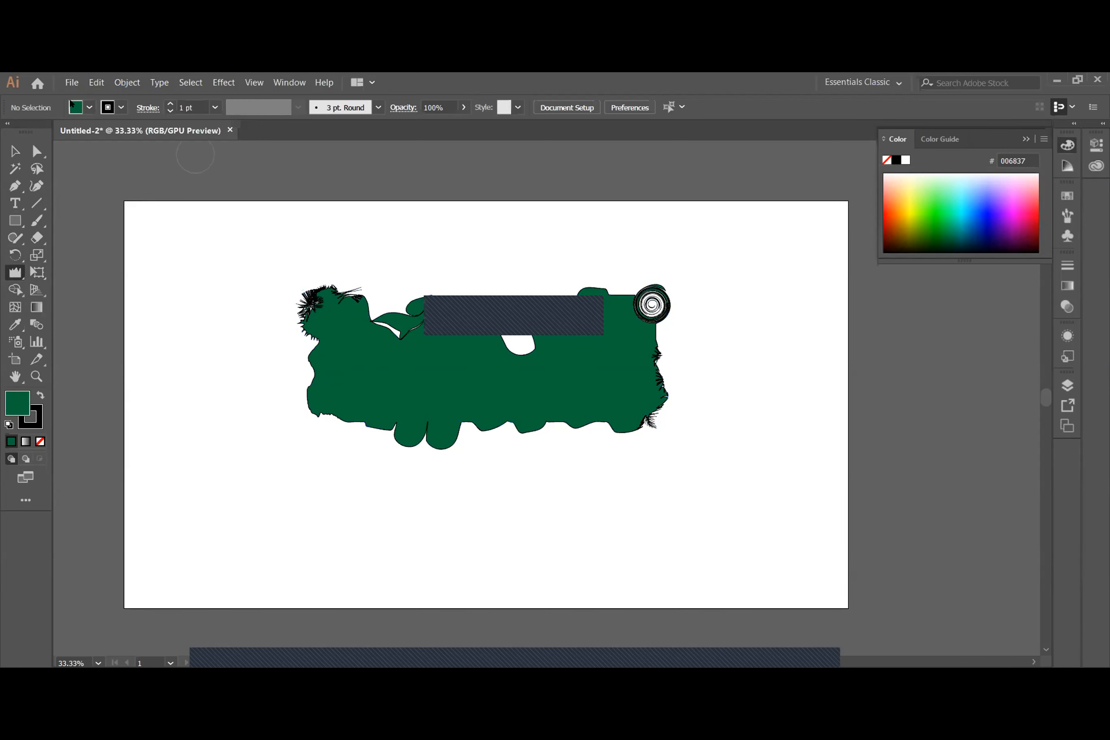
- Select the distorted green shape and delete it from the artboard
{"action": "key", "text": "v"}
{"action": "left_click_drag", "start_coordinate": [449, 389], "coordinate": [641, 413]}
{"action": "key", "text": "Delete"}
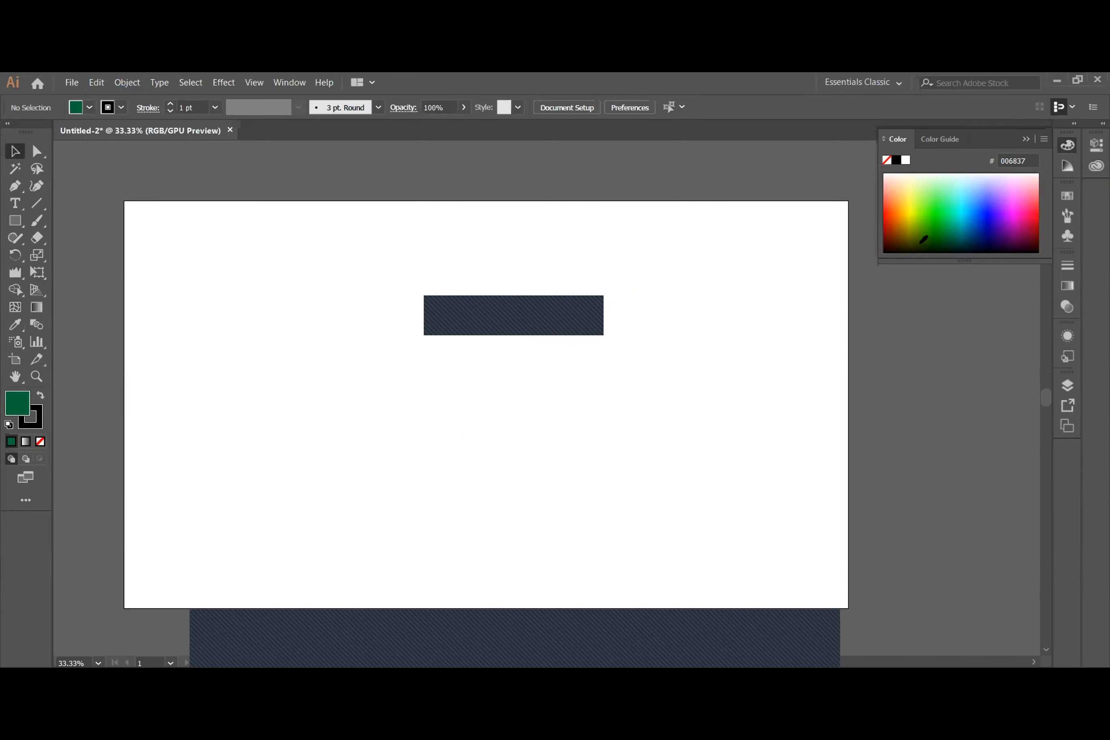
- Draw a large rectangle across the left and middle of the artboard and set its fill to None
{"action": "left_click", "coordinate": [15, 307]}
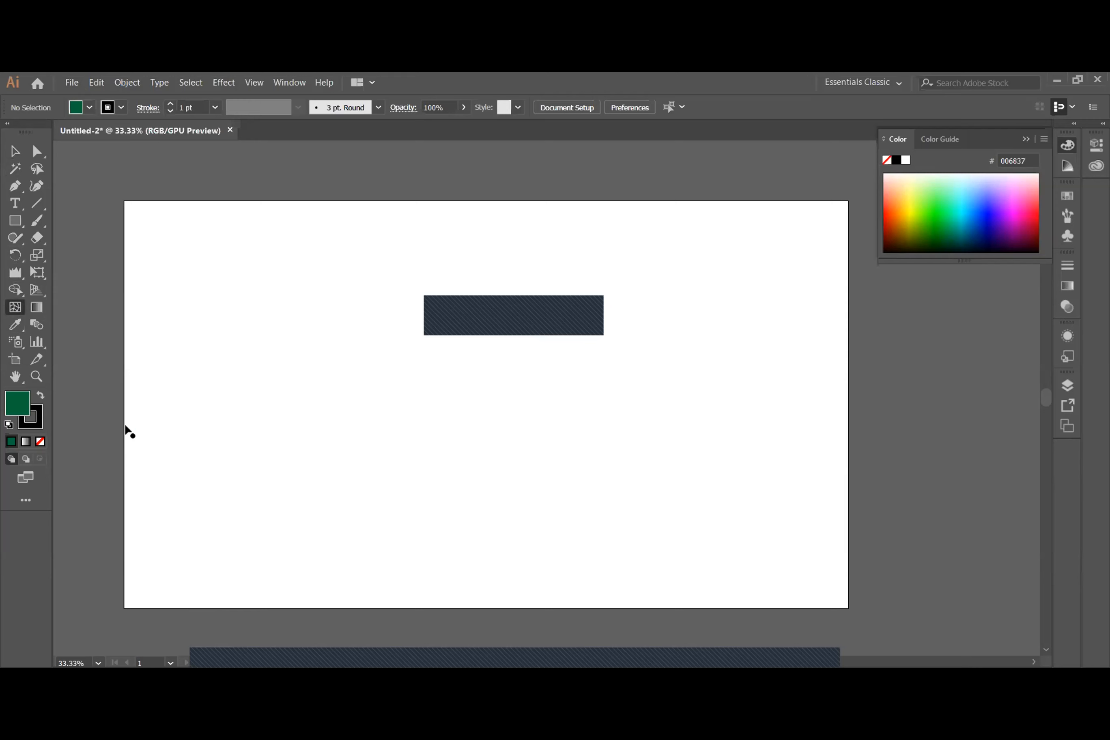
{"action": "left_click", "coordinate": [21, 226]}
{"action": "left_click_drag", "start_coordinate": [192, 294], "coordinate": [536, 487]}
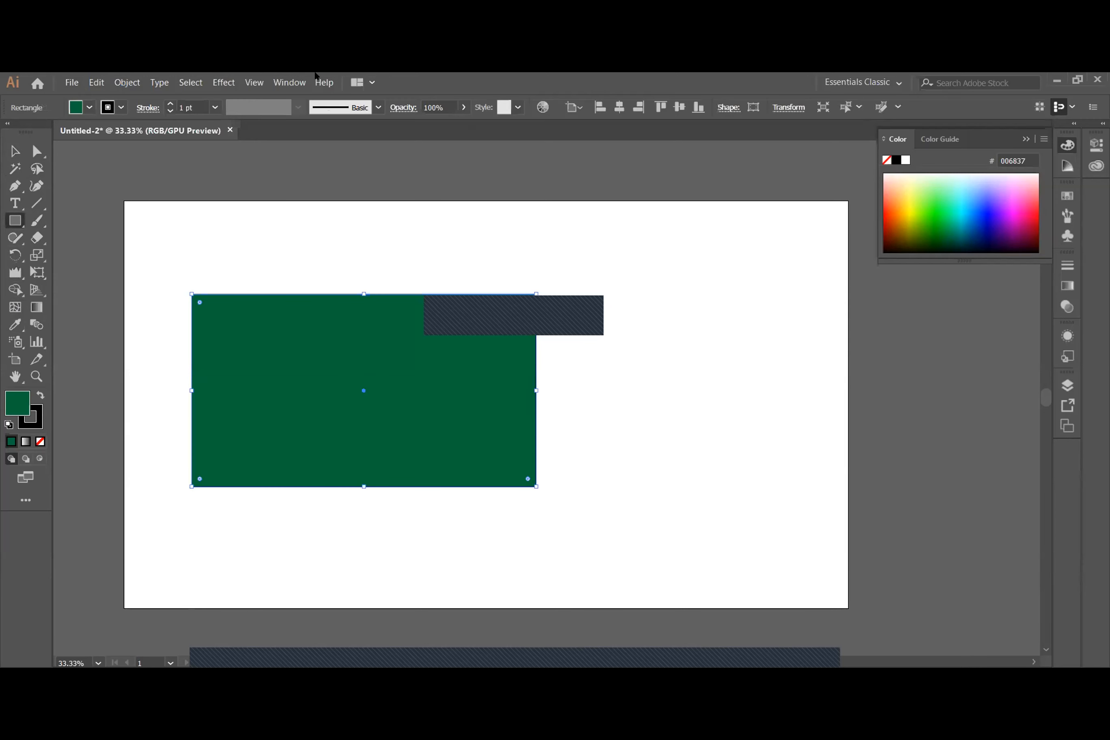
{"action": "left_click", "coordinate": [89, 107]}
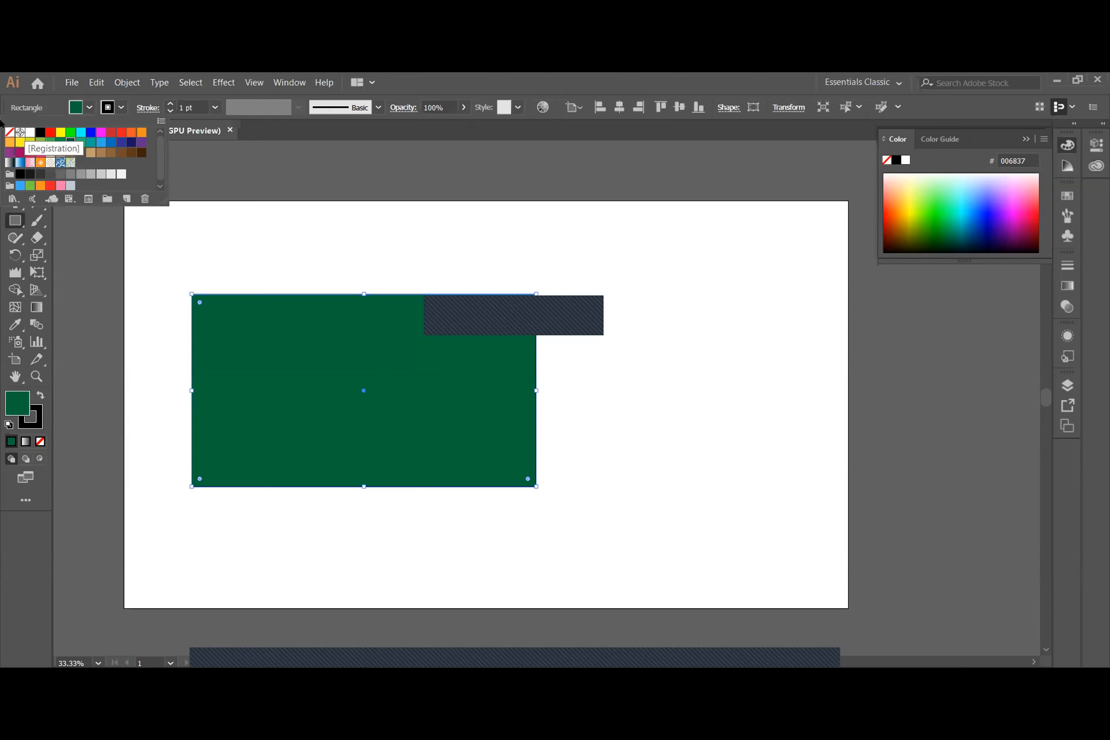
{"action": "left_click", "coordinate": [9, 132]}
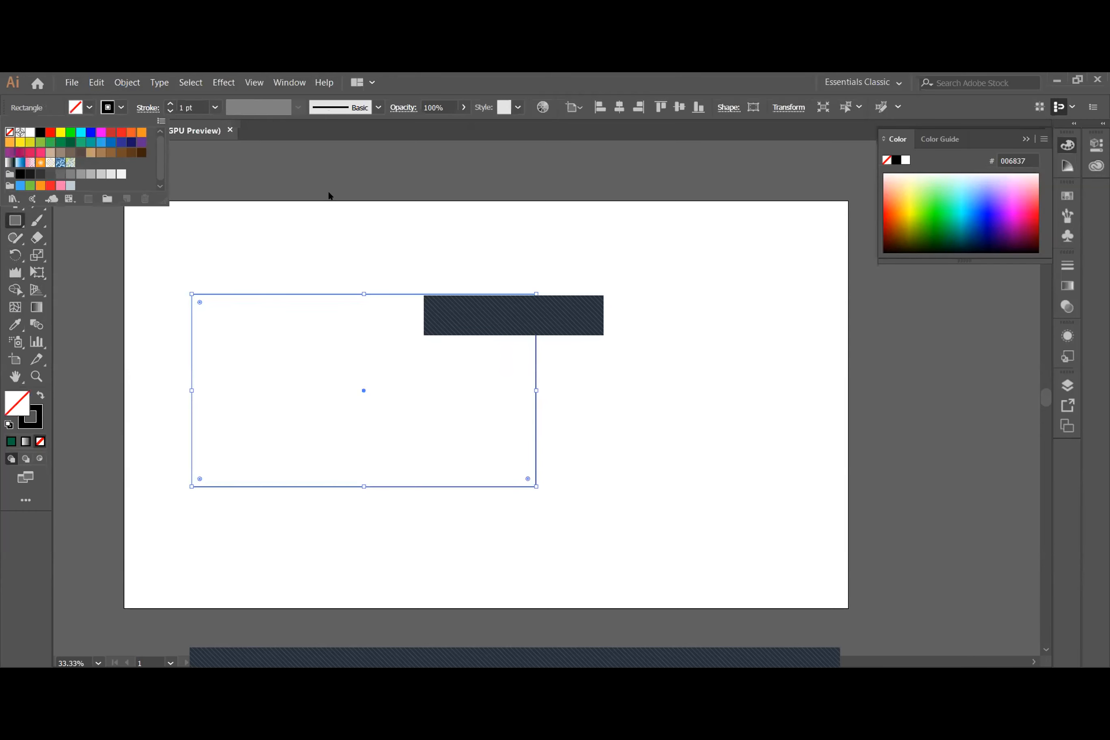
{"action": "left_click", "coordinate": [261, 234]}
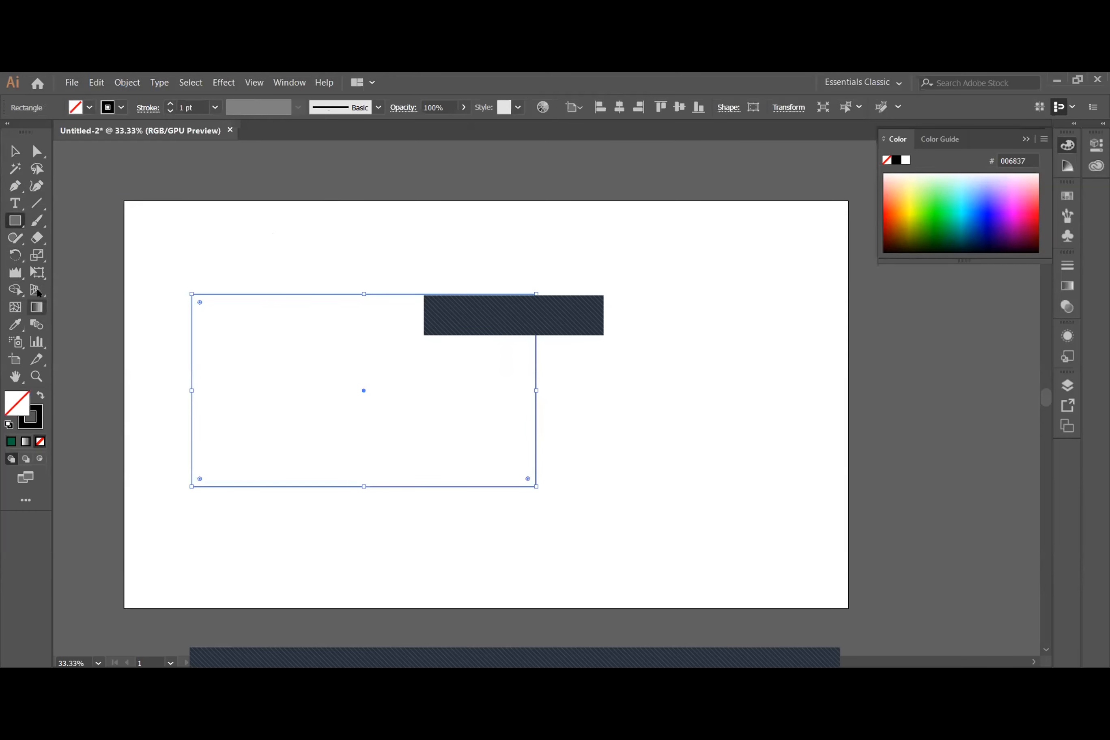
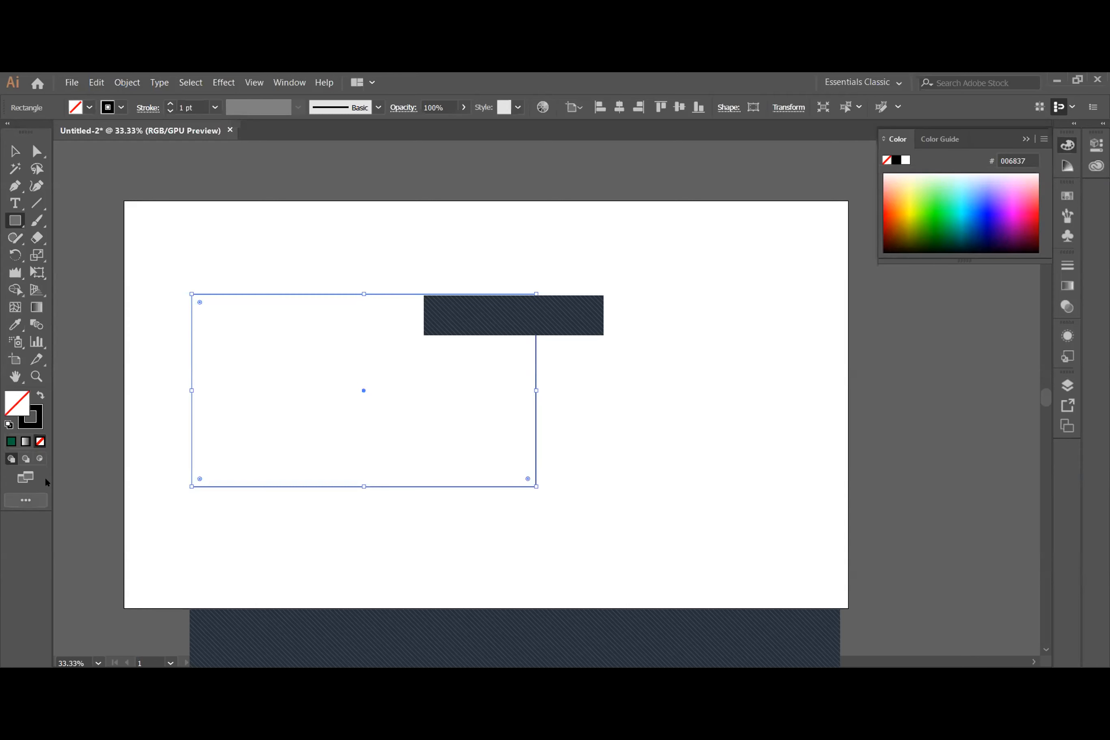
- Add gradient mesh points on the rectangle's left and right edges, colouring the left one green and the right one pink
{"action": "key", "text": "u"}
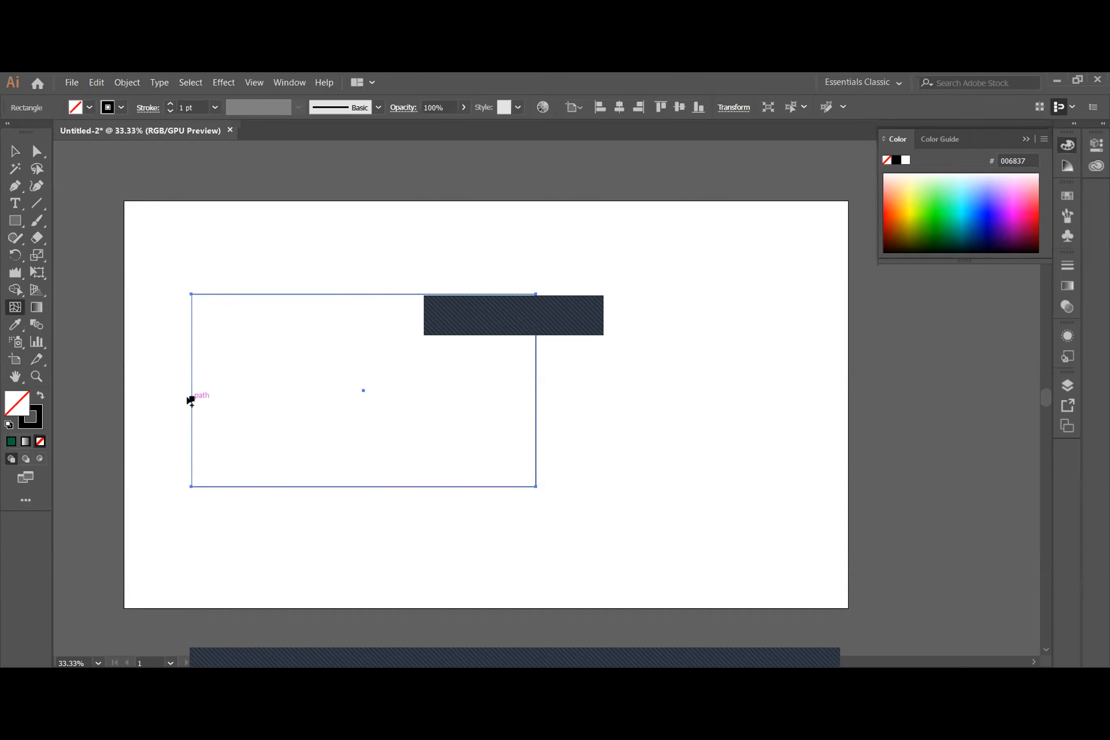
{"action": "left_click", "coordinate": [191, 400]}
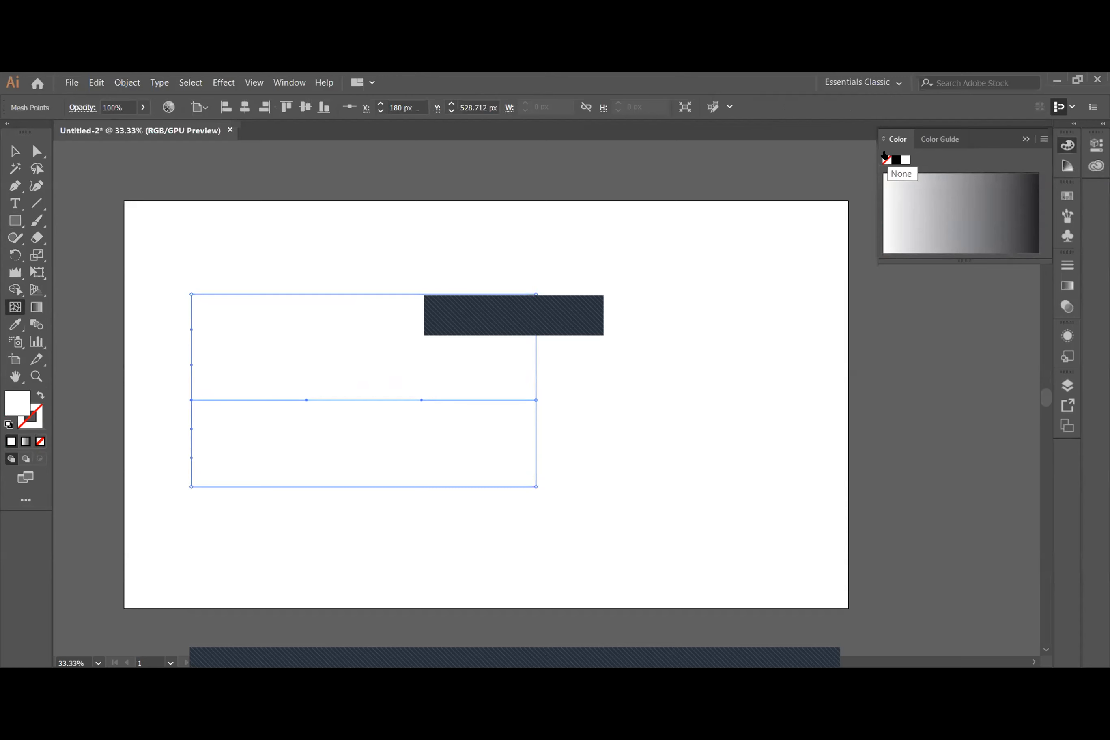
{"action": "left_click", "coordinate": [1067, 196]}
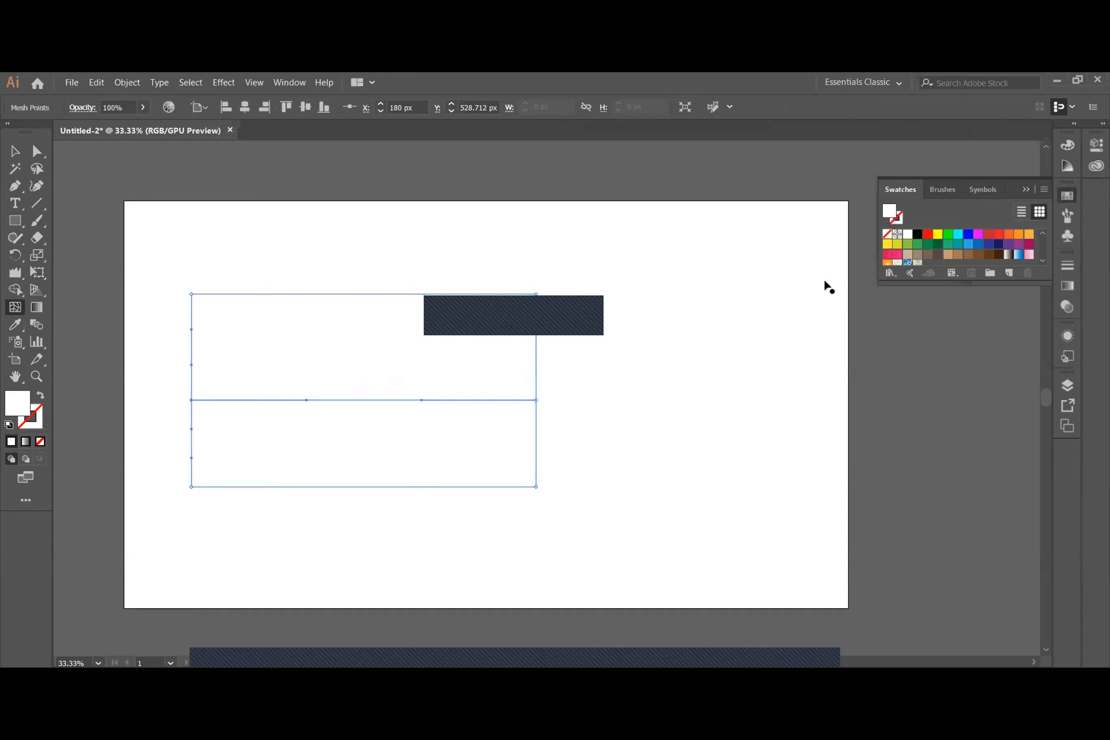
{"action": "left_click", "coordinate": [925, 244]}
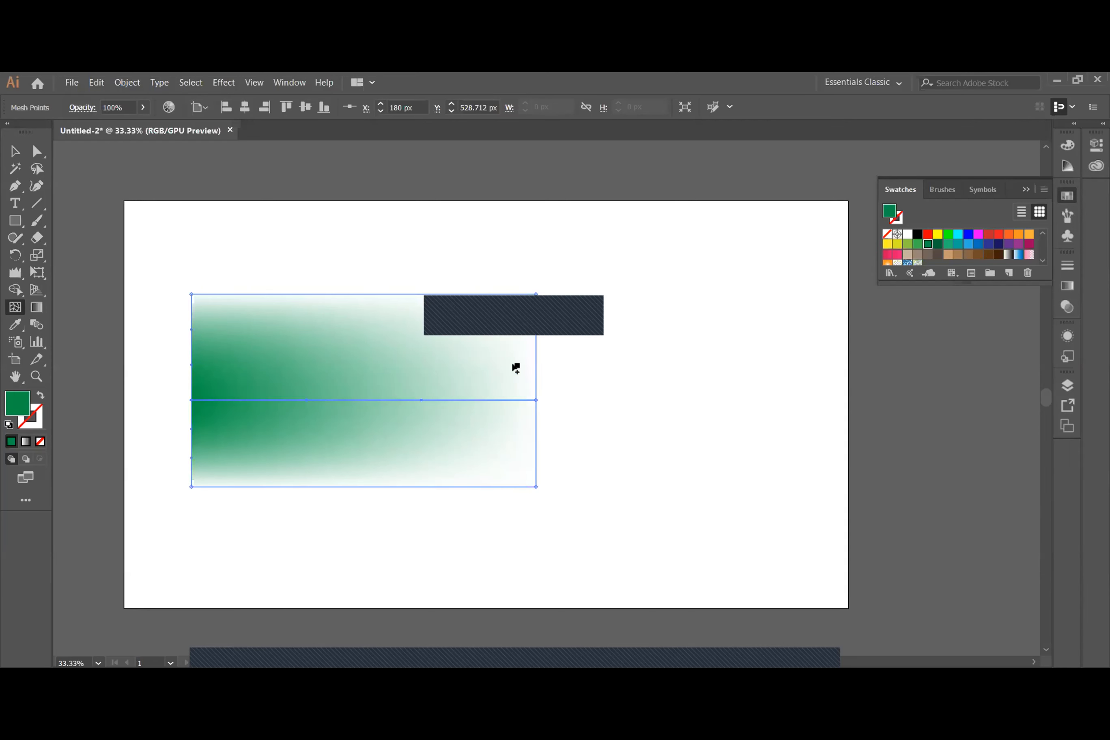
{"action": "left_click", "coordinate": [536, 340]}
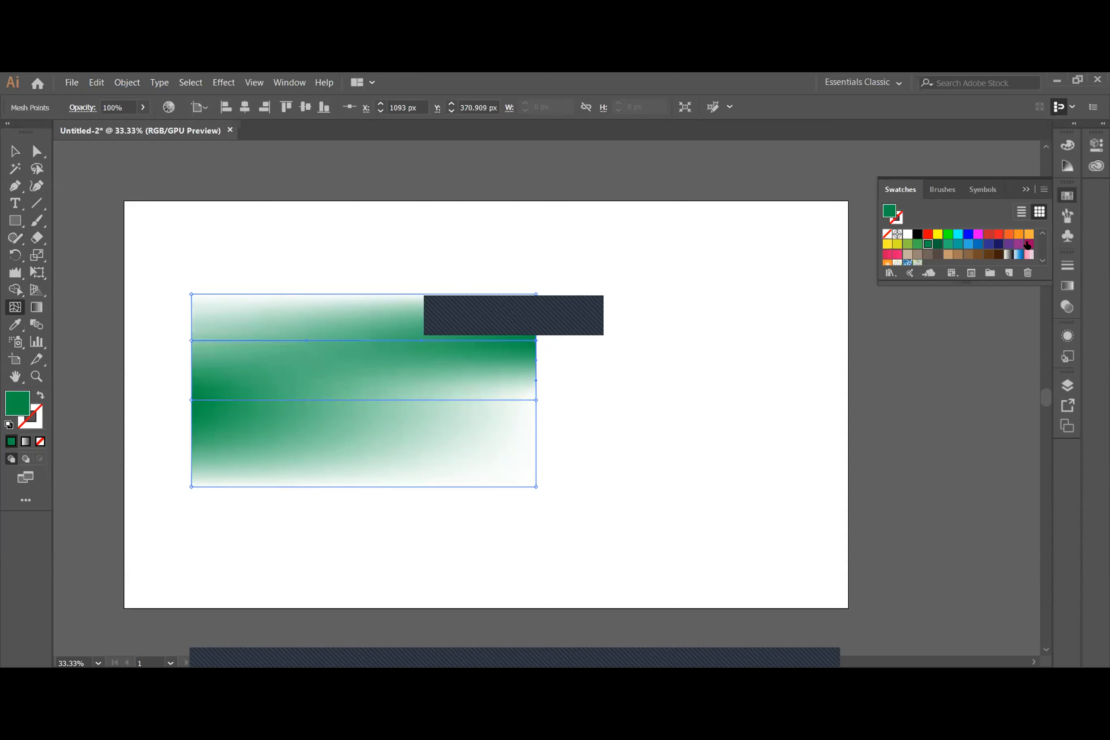
{"action": "left_click", "coordinate": [895, 255]}
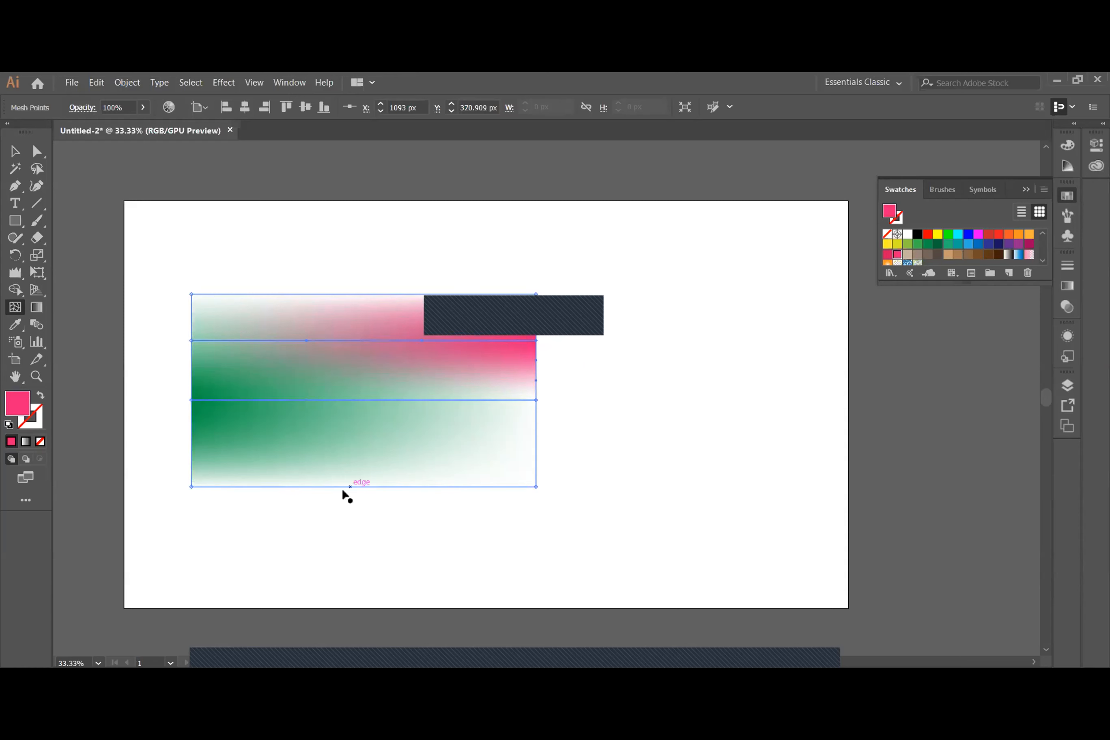
- Add a light blue mesh point on the rectangle's bottom edge and a dark navy one on its top edge
{"action": "left_click", "coordinate": [380, 486]}
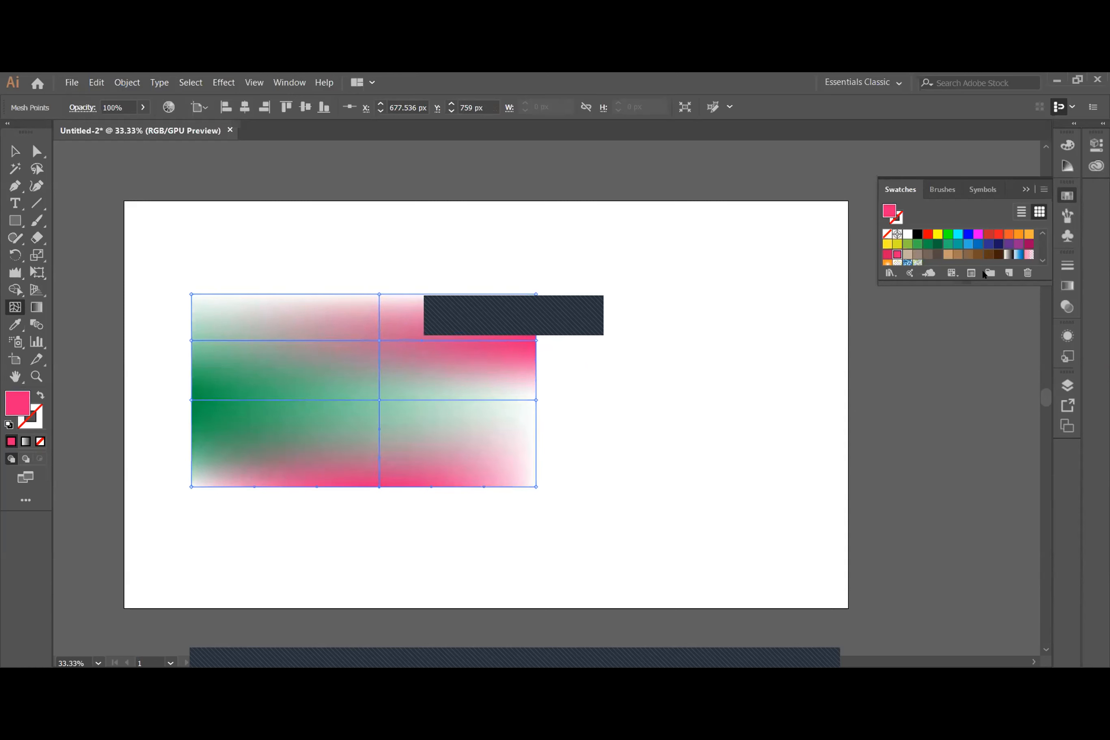
{"action": "left_click", "coordinate": [966, 244]}
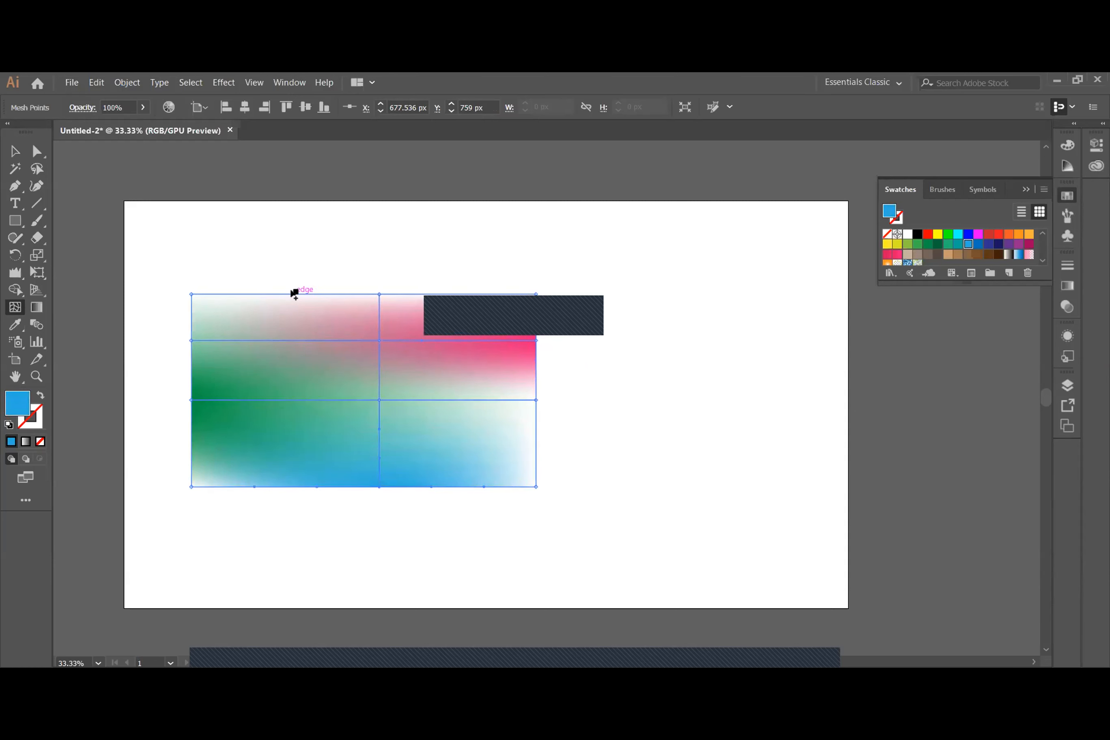
{"action": "left_click", "coordinate": [277, 294]}
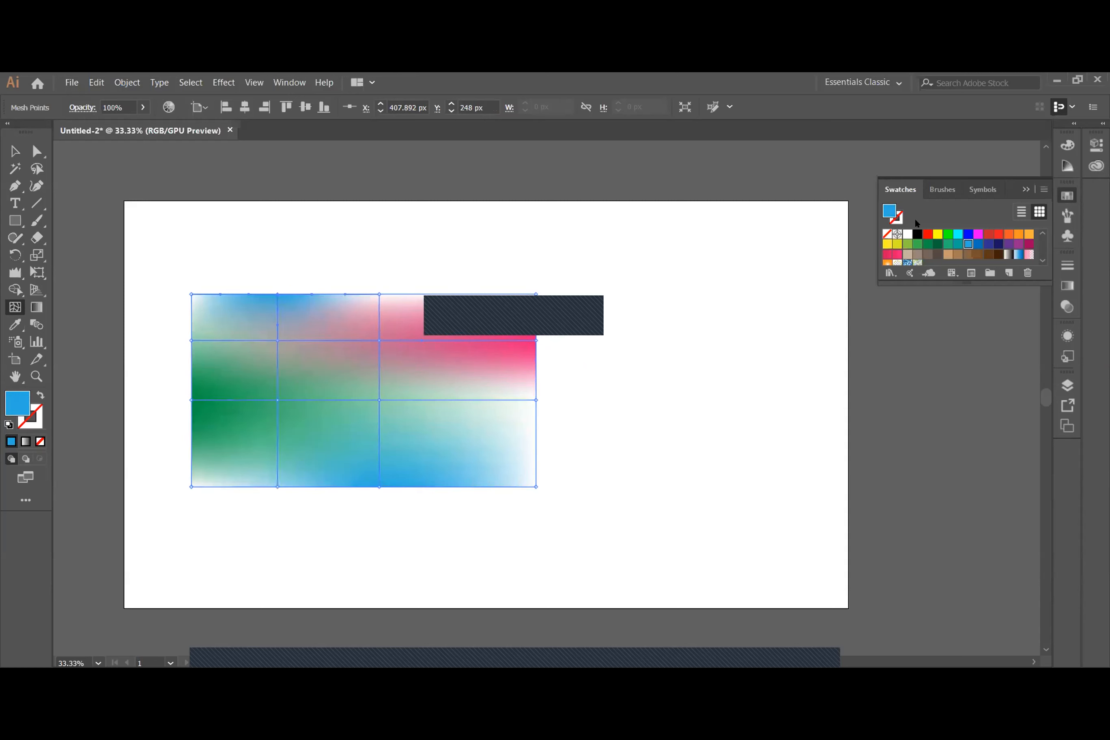
{"action": "left_click", "coordinate": [998, 244]}
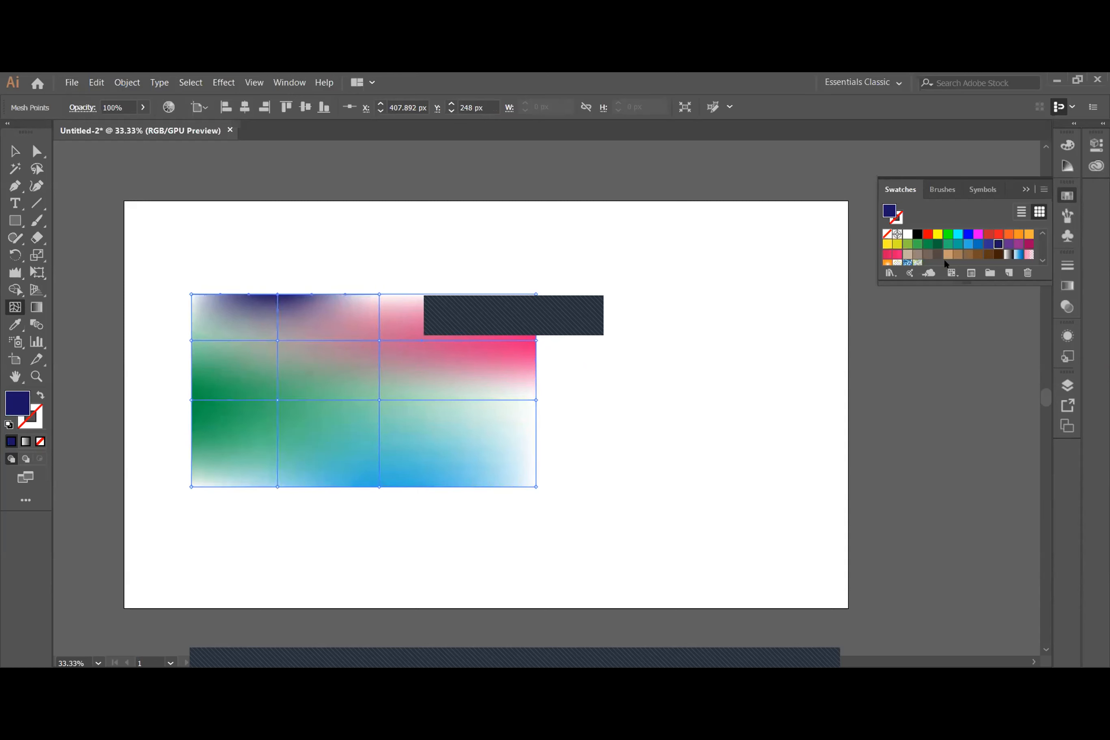
- Add two mesh points along the rectangle's bottom edge, colouring the right one purple and the left one cyan
{"action": "left_click", "coordinate": [497, 486]}
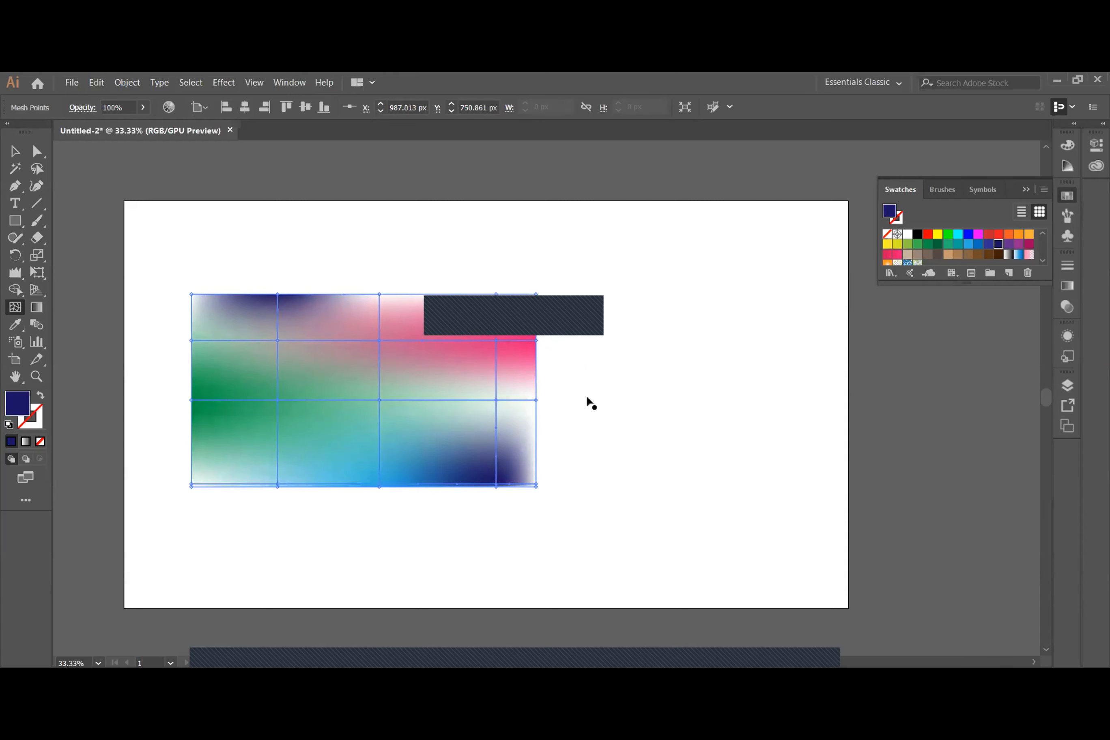
{"action": "left_click", "coordinate": [1017, 244]}
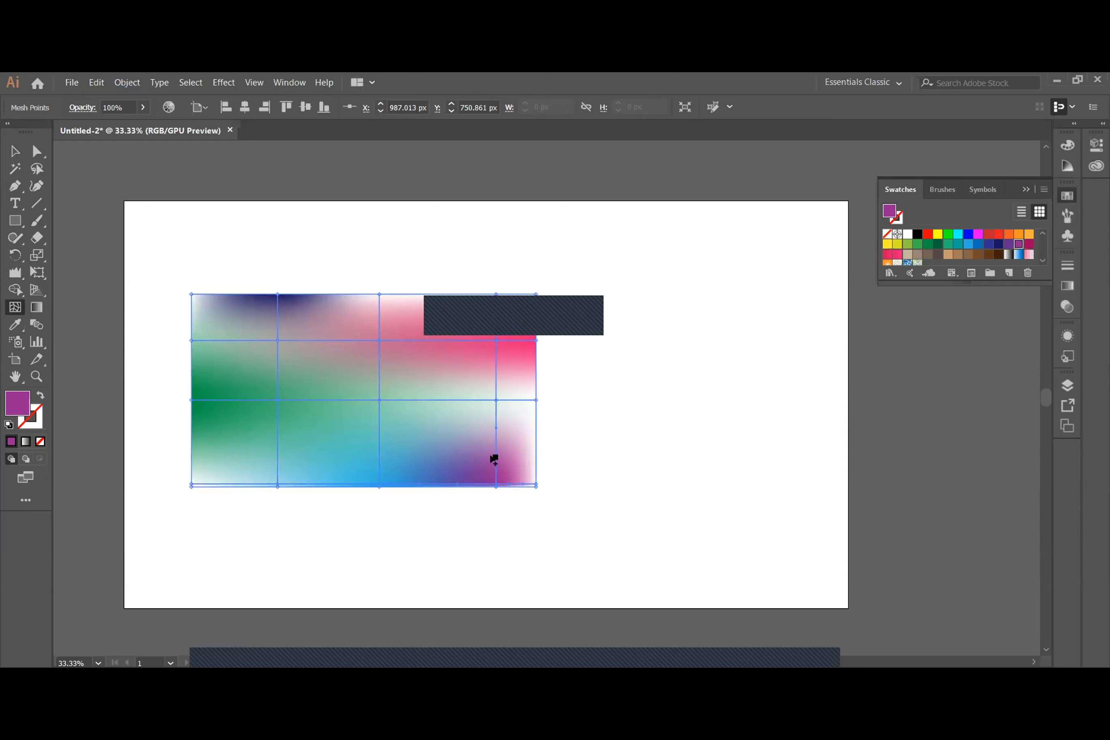
{"action": "left_click", "coordinate": [236, 486]}
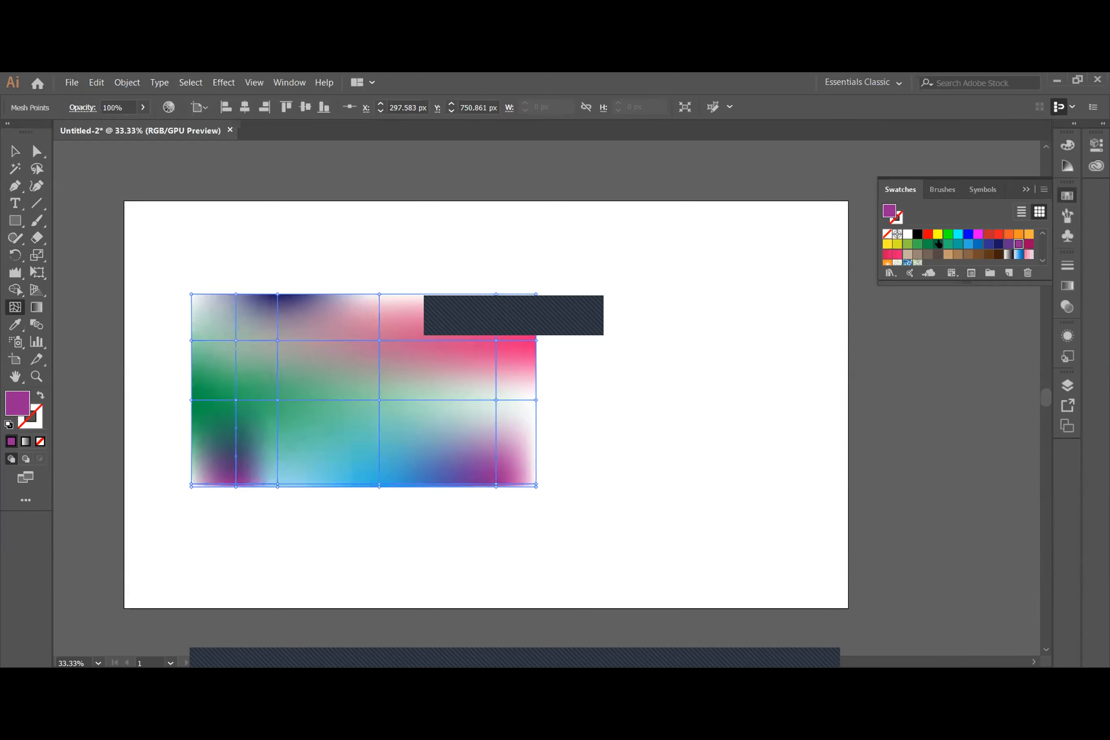
{"action": "left_click", "coordinate": [958, 234]}
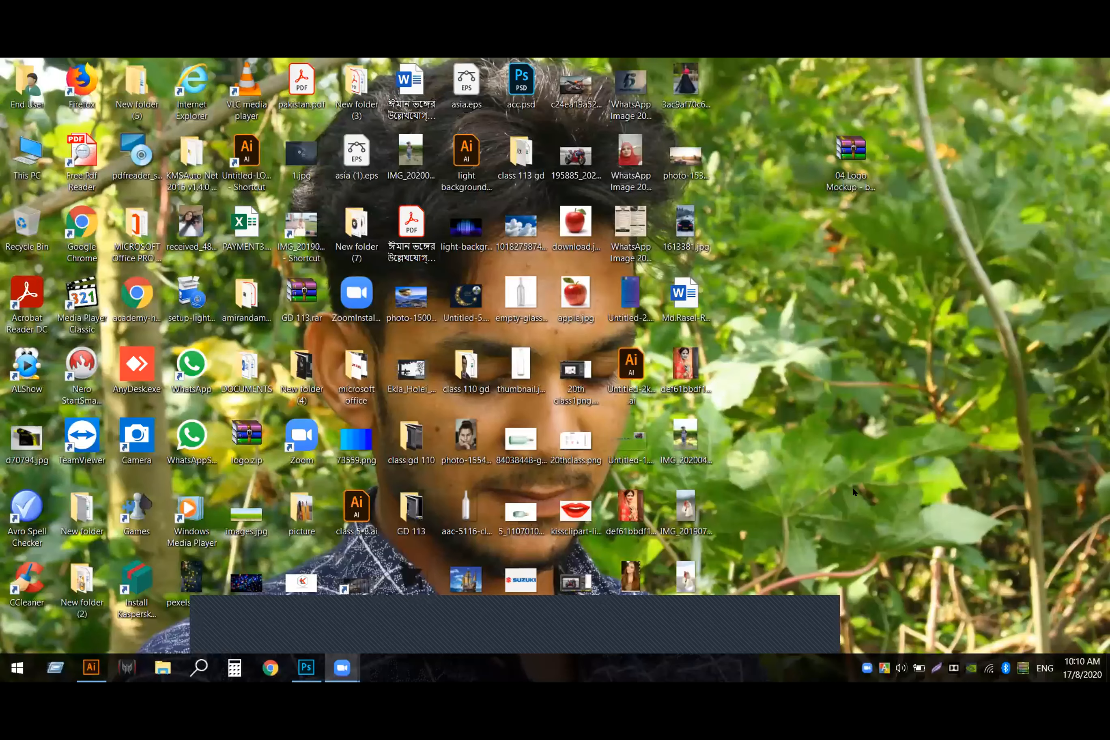
- View the light-background.png reference image from the desktop, close it and return to the Illustrator document
{"action": "double_click", "coordinate": [466, 228]}
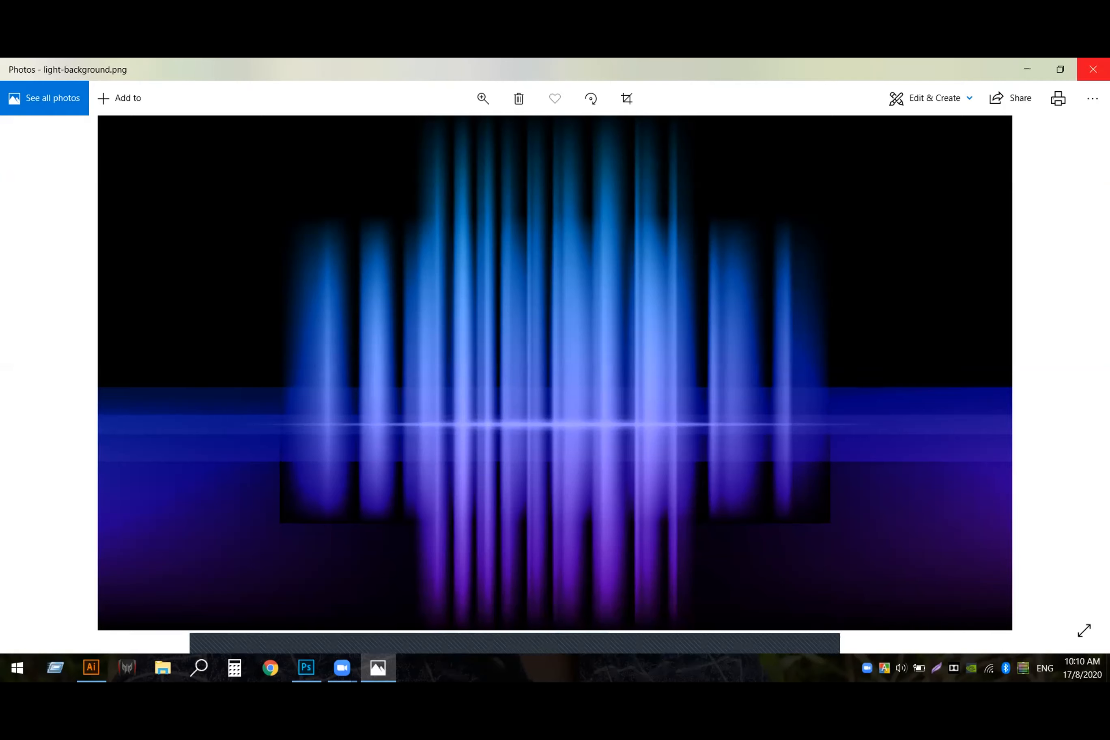
{"action": "left_click", "coordinate": [1093, 70]}
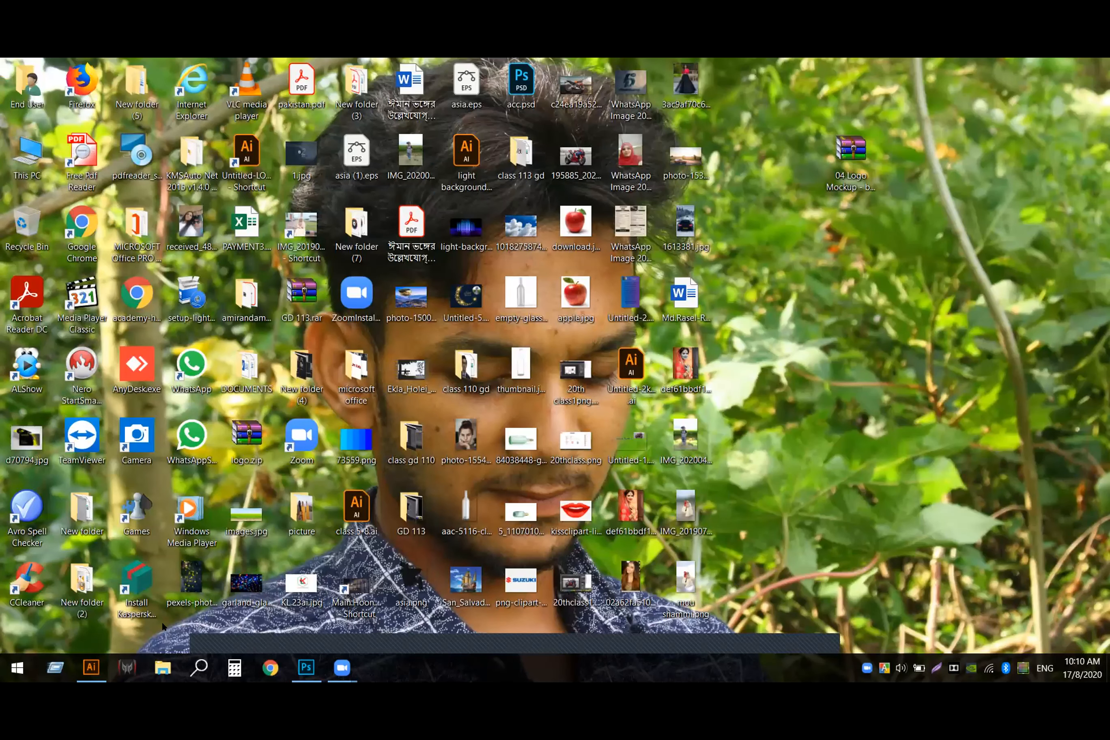
{"action": "left_click", "coordinate": [91, 667]}
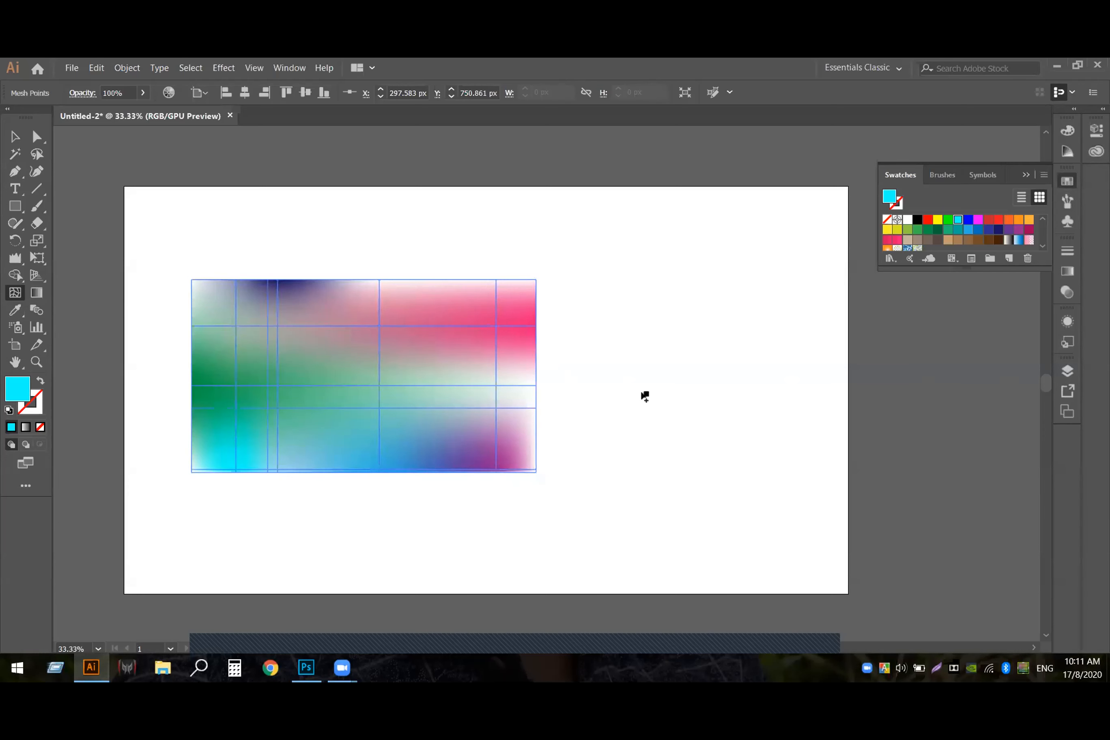
- Add a cyan mesh point in the rectangle's lower-left area and move the mesh rectangle to the artboard's upper right
{"action": "left_click", "coordinate": [267, 408]}
{"action": "left_click", "coordinate": [14, 136]}
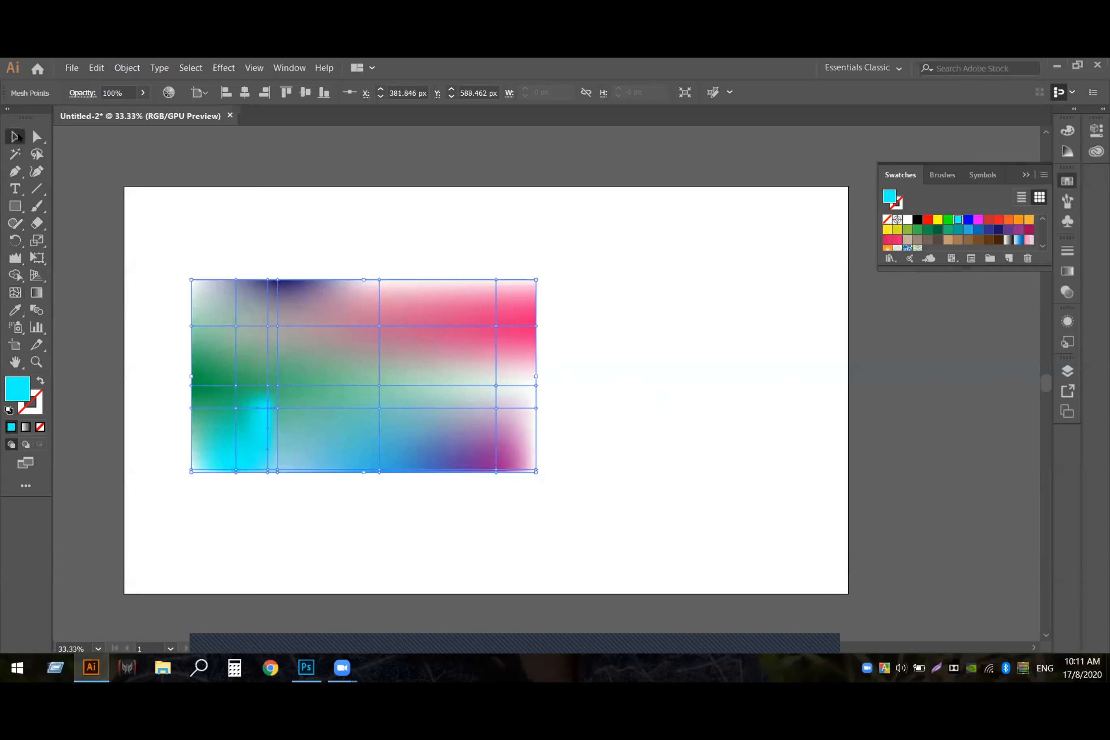
{"action": "left_click_drag", "start_coordinate": [325, 421], "coordinate": [619, 344]}
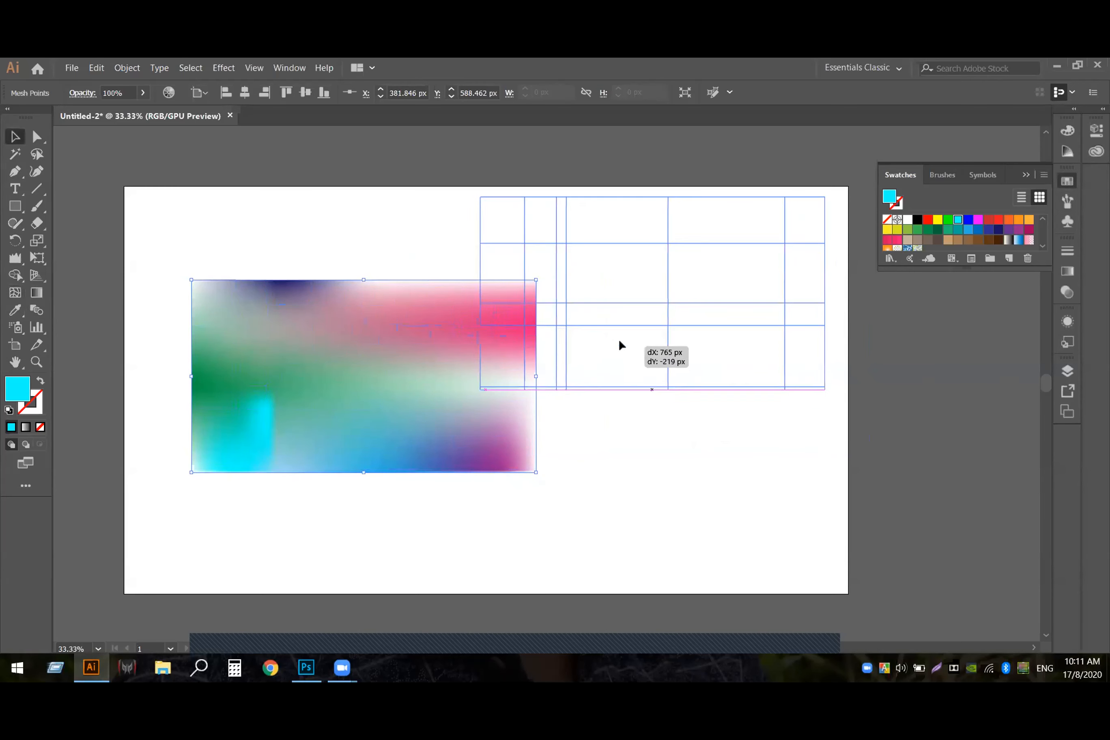
{"action": "left_click", "coordinate": [643, 448]}
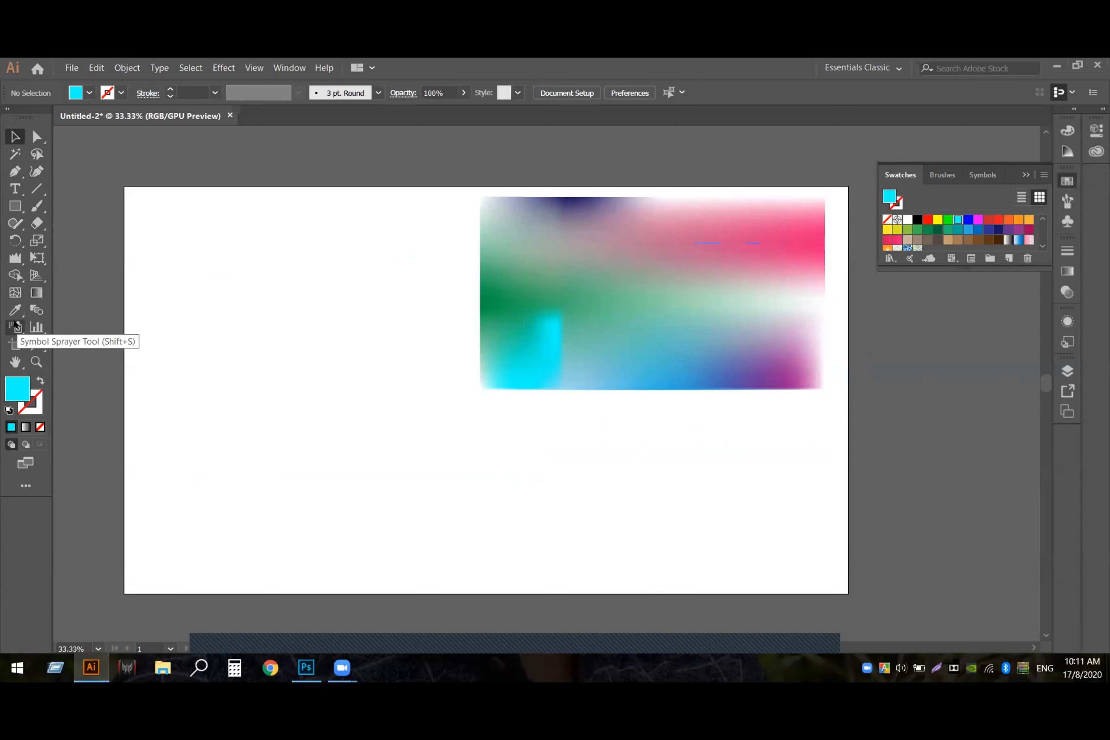
- Open the Retro symbol library beside the artwork and place a Yin Yang Flower symbol on the artboard's left half
{"action": "left_click", "coordinate": [289, 67]}
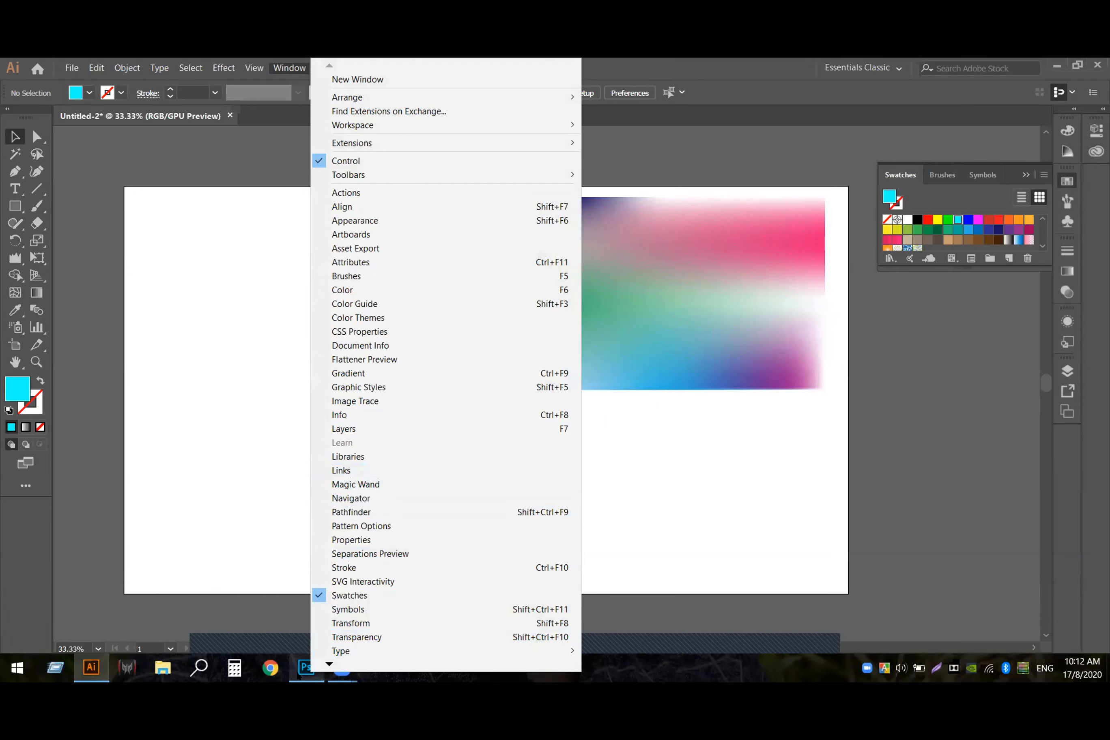
{"action": "mouse_move", "coordinate": [329, 665]}
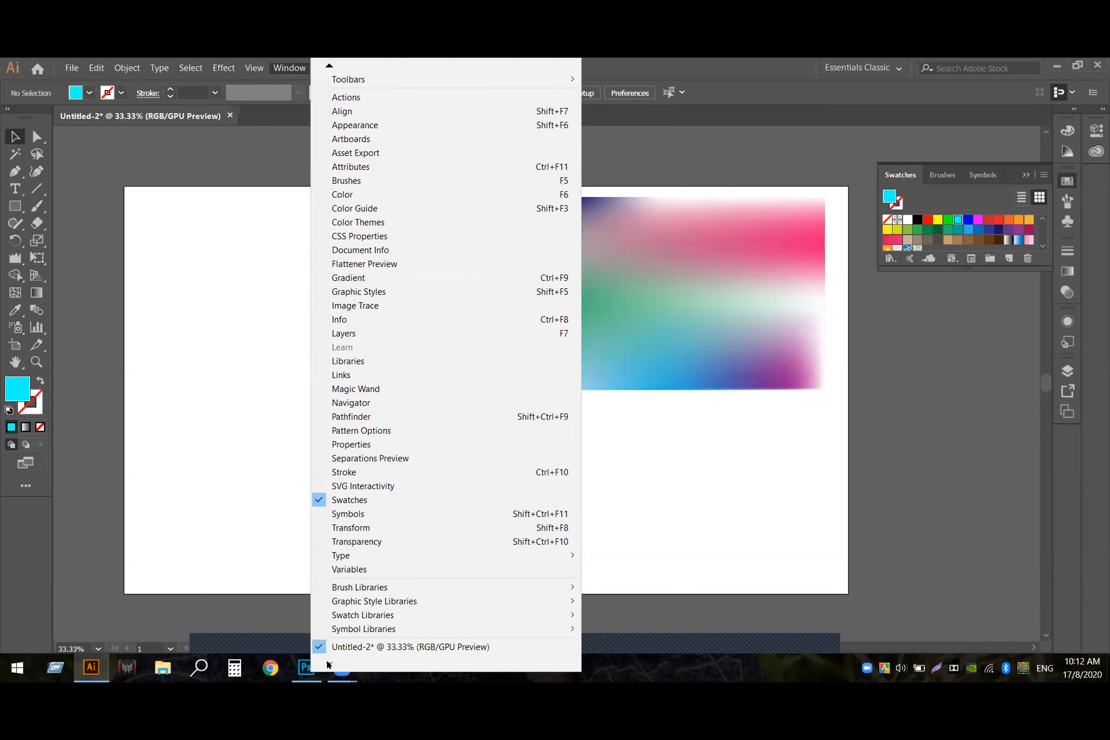
{"action": "mouse_move", "coordinate": [383, 621]}
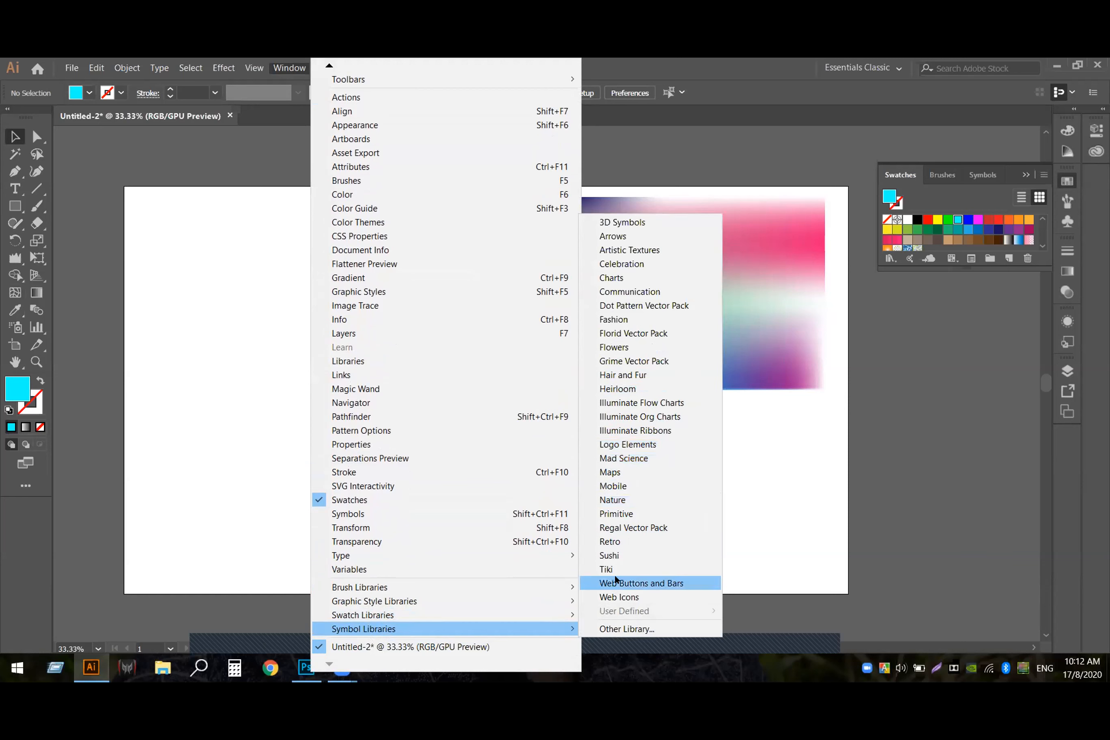
{"action": "left_click", "coordinate": [608, 542]}
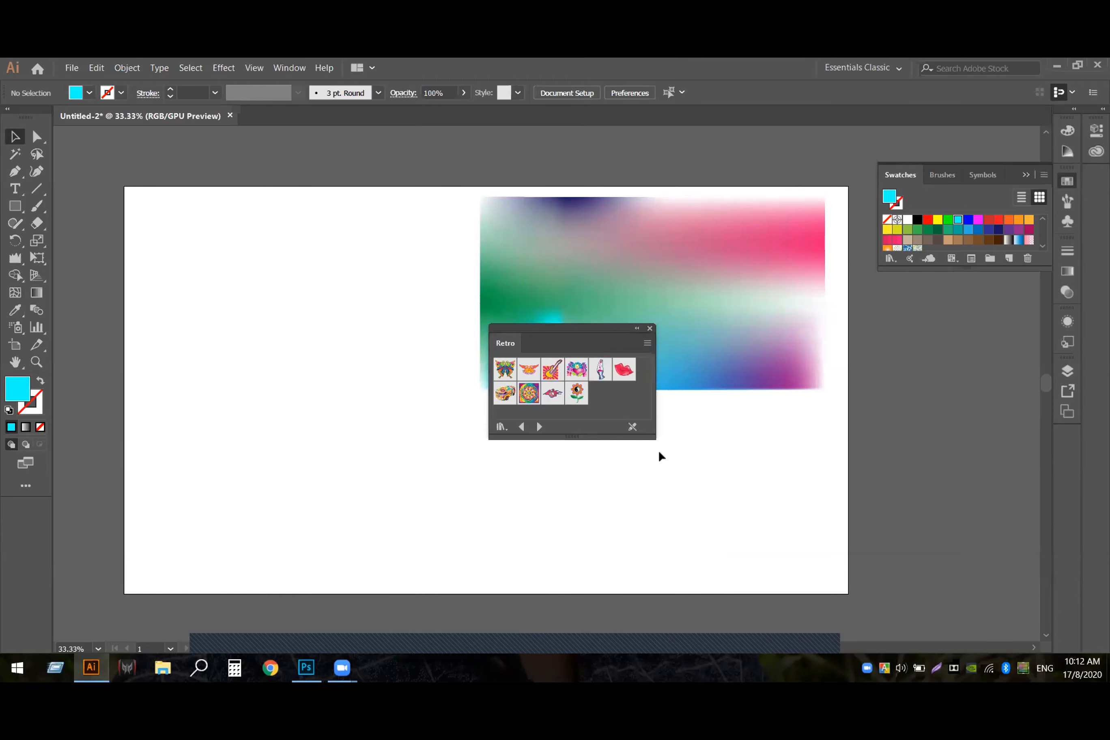
{"action": "left_click_drag", "start_coordinate": [654, 437], "coordinate": [675, 518]}
{"action": "left_click_drag", "start_coordinate": [551, 328], "coordinate": [835, 369]}
{"action": "left_click_drag", "start_coordinate": [836, 431], "coordinate": [319, 407]}
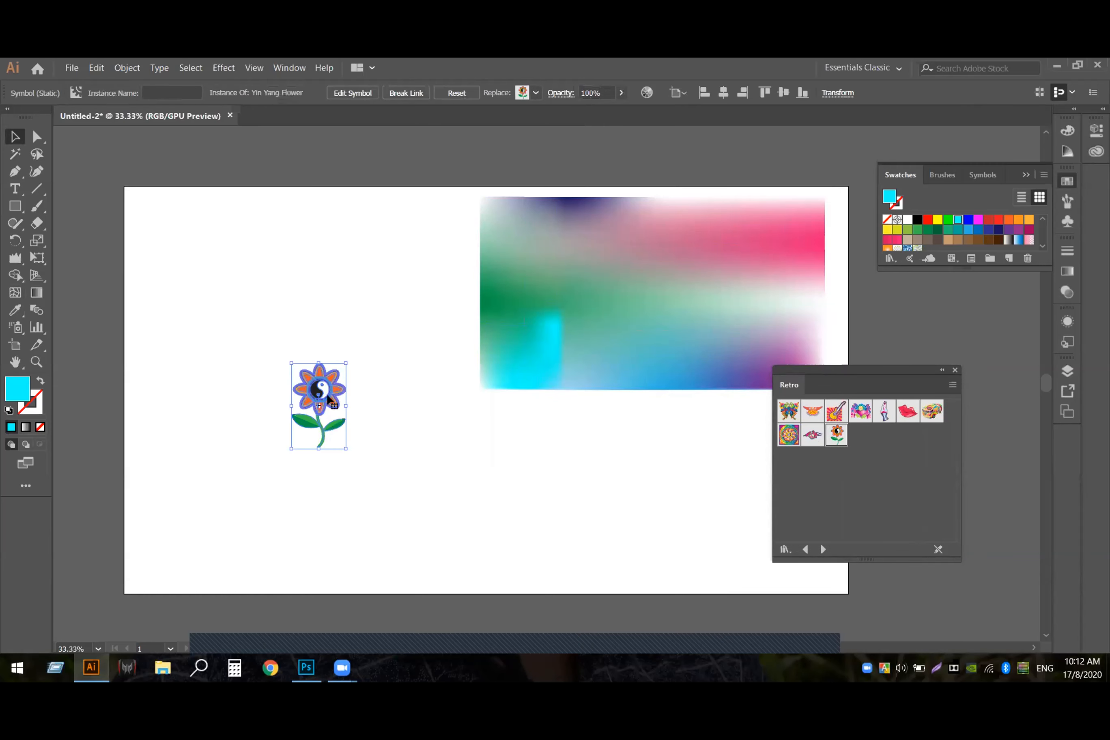
- Spray Yin Yang Flower symbols across the artboard and over the mesh rectangle's upper-right corner, and delete the symbol set
{"action": "left_click", "coordinate": [16, 328]}
{"action": "mouse_move", "coordinate": [302, 417]}
{"action": "left_mouse_down"}
{"action": "mouse_move", "coordinate": [380, 449]}
{"action": "mouse_move", "coordinate": [629, 507]}
{"action": "left_mouse_up"}
{"action": "mouse_move", "coordinate": [430, 422]}
{"action": "left_mouse_down"}
{"action": "mouse_move", "coordinate": [409, 367]}
{"action": "mouse_move", "coordinate": [280, 317]}
{"action": "mouse_move", "coordinate": [282, 481]}
{"action": "mouse_move", "coordinate": [460, 527]}
{"action": "left_mouse_up"}
{"action": "mouse_move", "coordinate": [287, 525]}
{"action": "left_mouse_down"}
{"action": "mouse_move", "coordinate": [305, 440]}
{"action": "mouse_move", "coordinate": [479, 428]}
{"action": "mouse_move", "coordinate": [315, 491]}
{"action": "mouse_move", "coordinate": [265, 478]}
{"action": "mouse_move", "coordinate": [250, 444]}
{"action": "mouse_move", "coordinate": [316, 313]}
{"action": "mouse_move", "coordinate": [351, 356]}
{"action": "mouse_move", "coordinate": [316, 452]}
{"action": "mouse_move", "coordinate": [382, 406]}
{"action": "mouse_move", "coordinate": [553, 469]}
{"action": "left_mouse_up"}
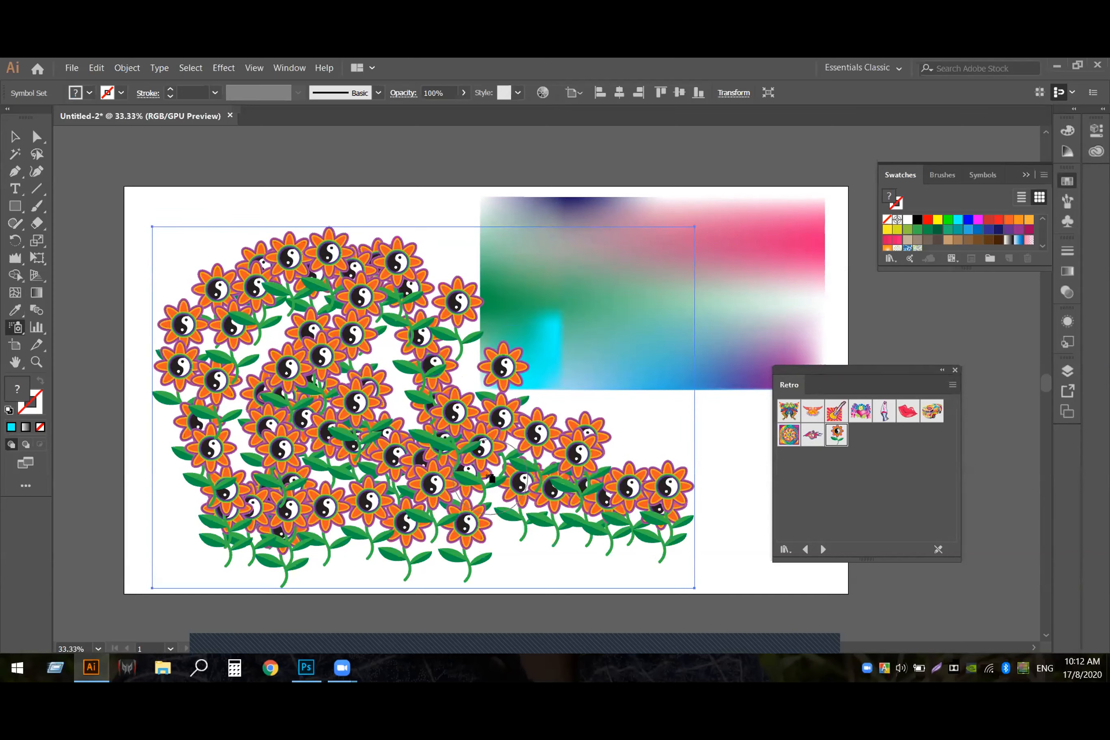
{"action": "mouse_move", "coordinate": [766, 231]}
{"action": "left_mouse_down"}
{"action": "mouse_move", "coordinate": [748, 260]}
{"action": "mouse_move", "coordinate": [688, 282]}
{"action": "left_mouse_up"}
{"action": "left_click", "coordinate": [15, 136]}
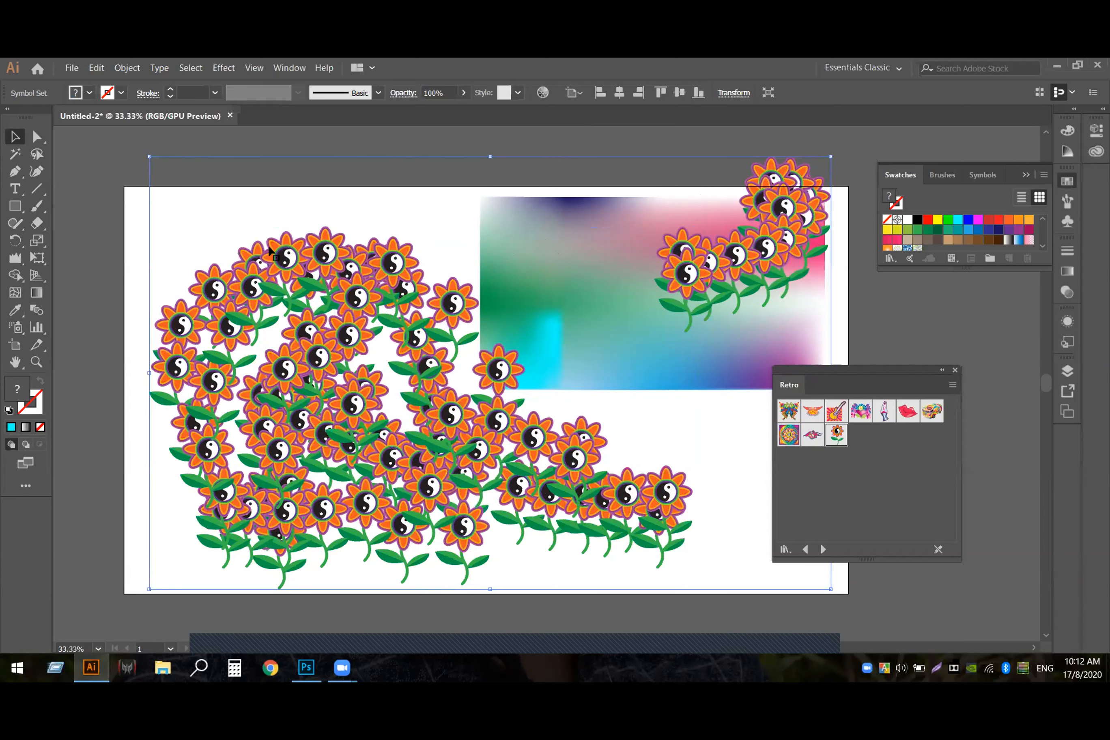
{"action": "key", "text": "Delete"}
- Spray a small cluster of flower symbols over the mesh rectangle's lower-left area and delete it
{"action": "left_click", "coordinate": [14, 327]}
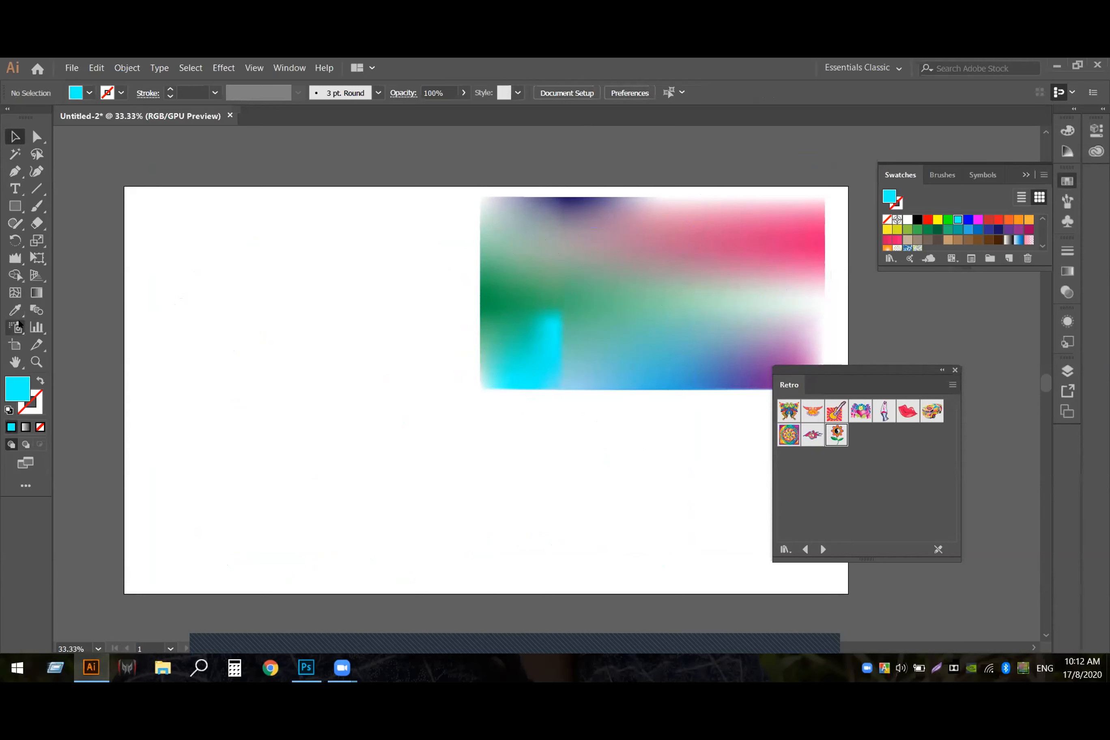
{"action": "mouse_move", "coordinate": [547, 330]}
{"action": "left_mouse_down"}
{"action": "mouse_move", "coordinate": [547, 362]}
{"action": "mouse_move", "coordinate": [641, 344]}
{"action": "left_mouse_up"}
{"action": "left_click", "coordinate": [19, 137]}
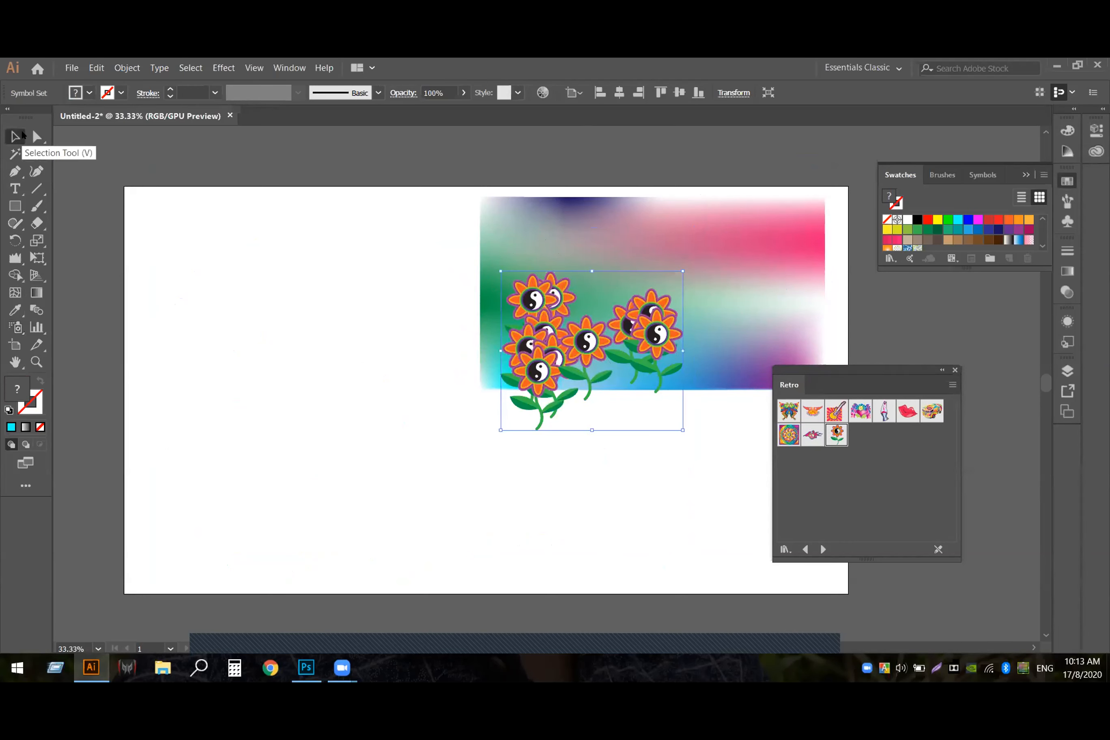
{"action": "key", "text": "Delete"}
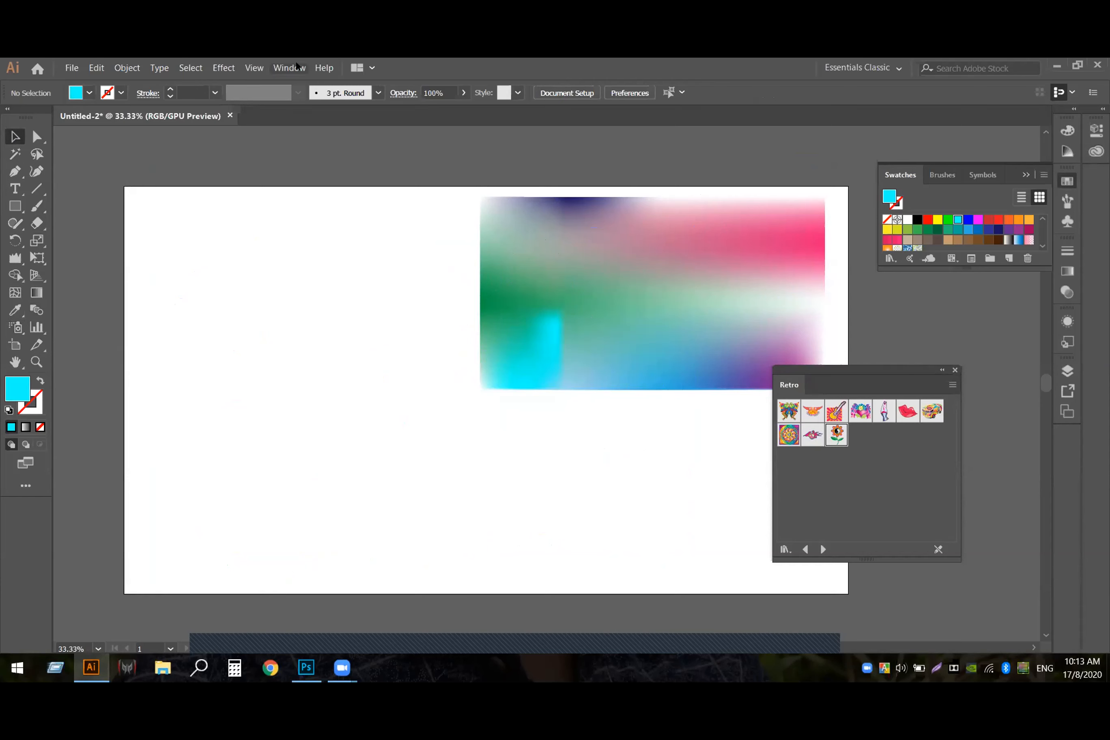
- Close the Retro symbol library
{"action": "left_click", "coordinate": [956, 371]}
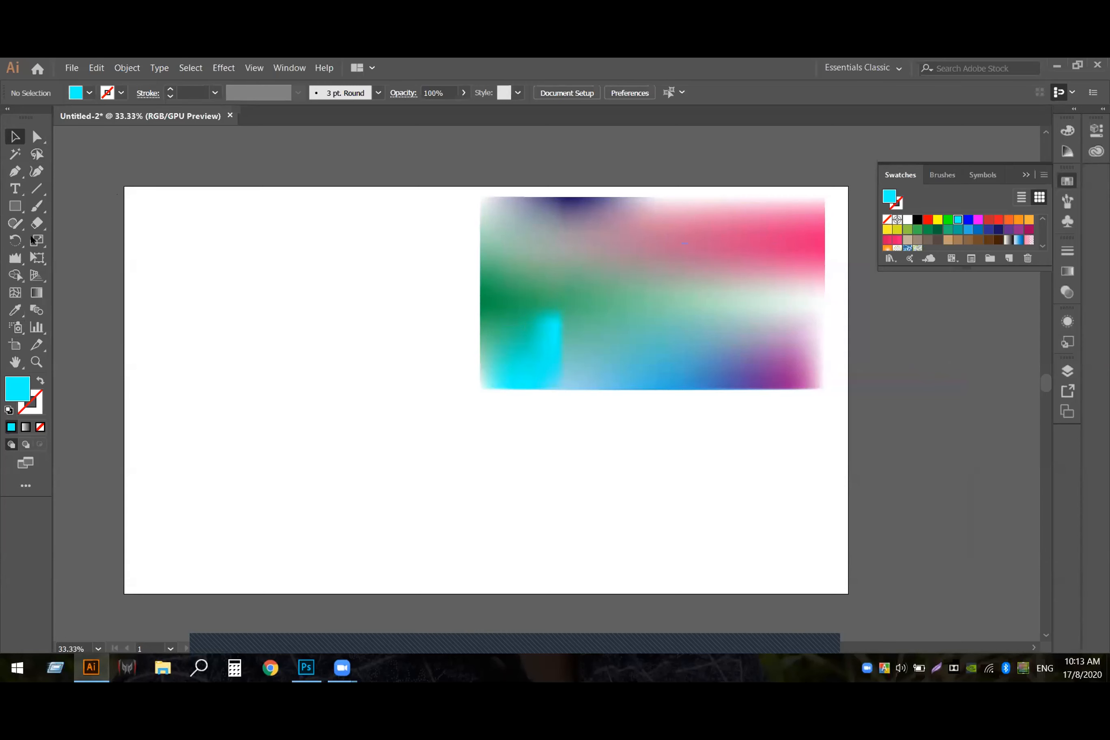
{"action": "left_click", "coordinate": [36, 216]}
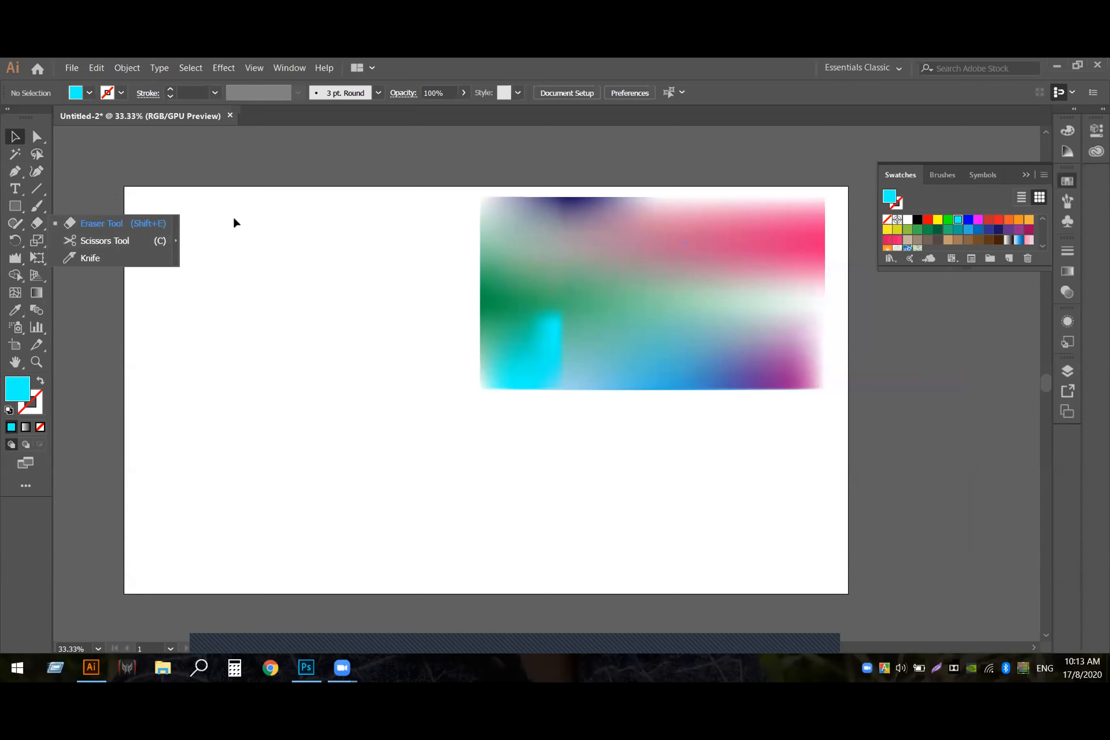
{"action": "left_click", "coordinate": [216, 290]}
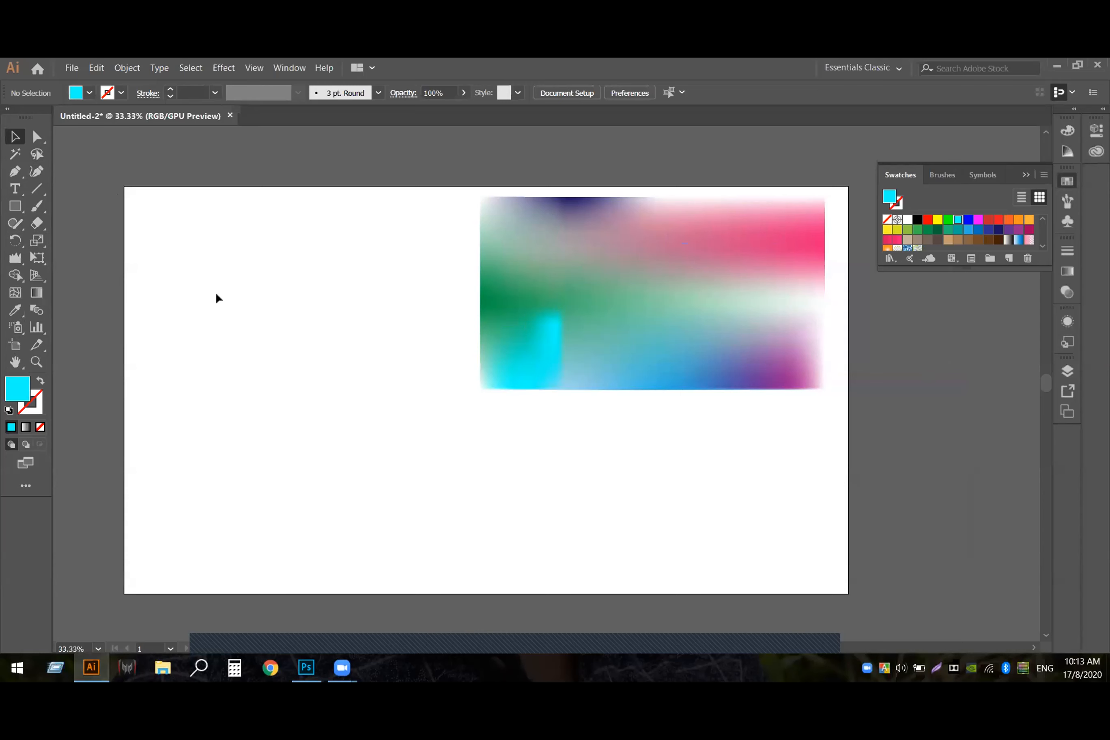
- Draw a large tilted hexagon on the left side of the artboard with the Polygon tool
{"action": "left_click", "coordinate": [14, 206]}
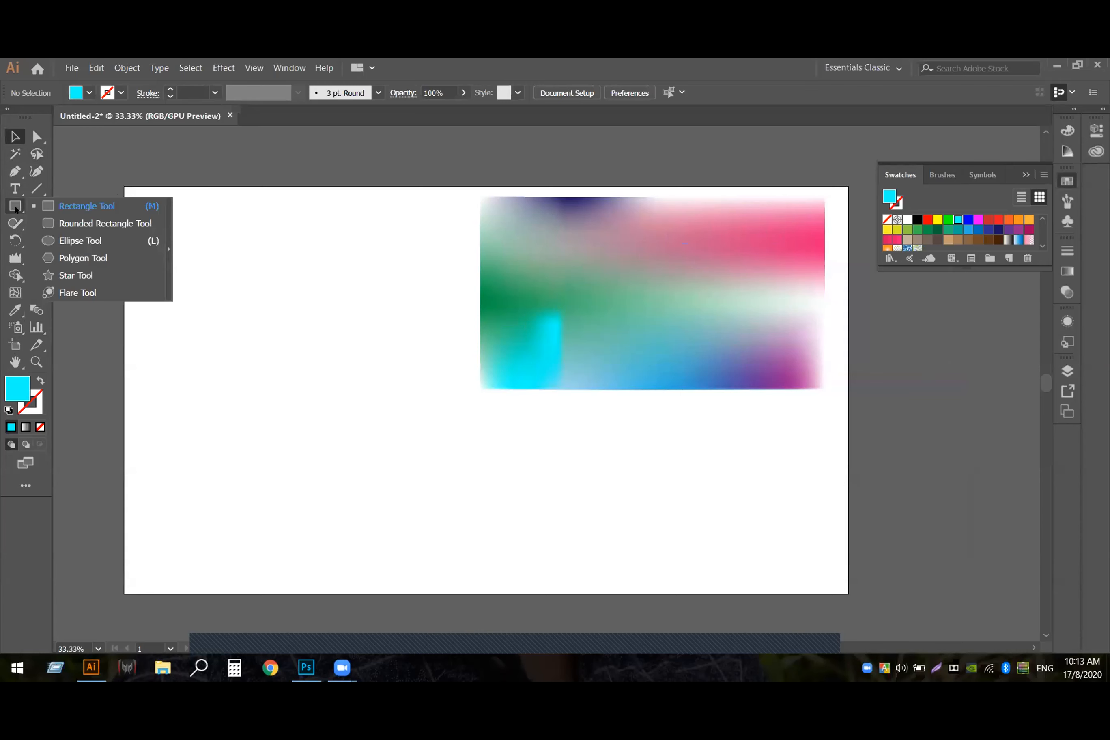
{"action": "left_click", "coordinate": [72, 257]}
{"action": "left_click_drag", "start_coordinate": [228, 335], "coordinate": [292, 426]}
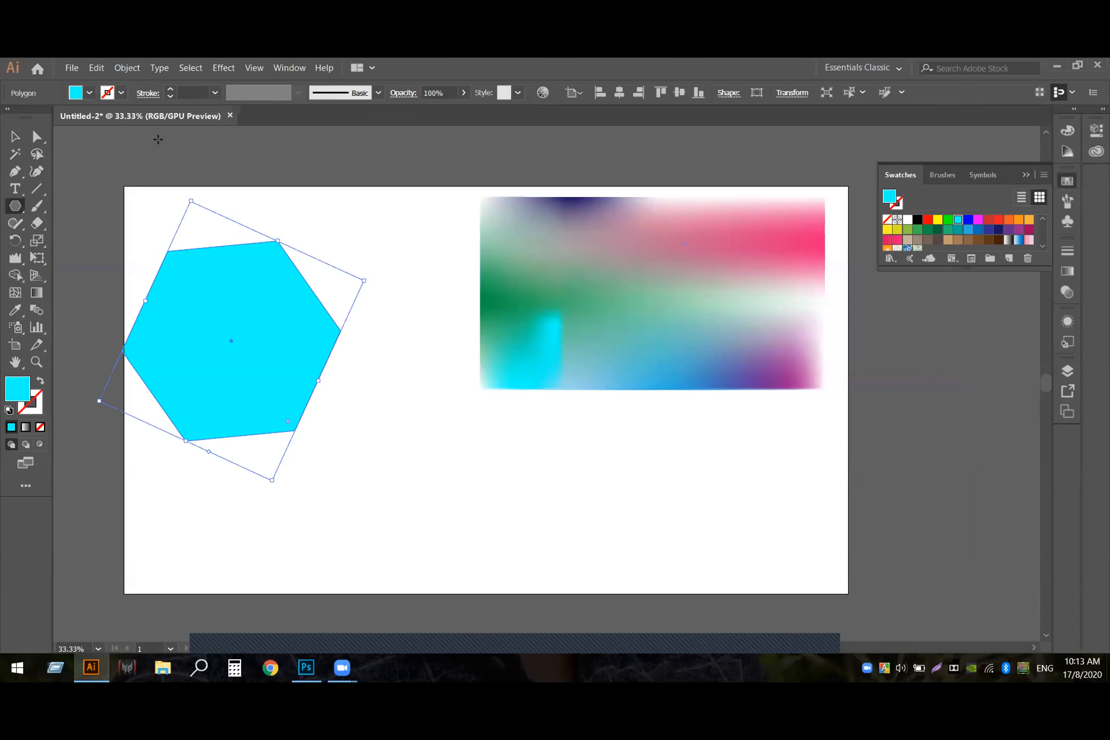
- Set the hexagon's fill to None and give it a black 2 pt stroke
{"action": "left_click", "coordinate": [89, 93]}
{"action": "left_click", "coordinate": [9, 118]}
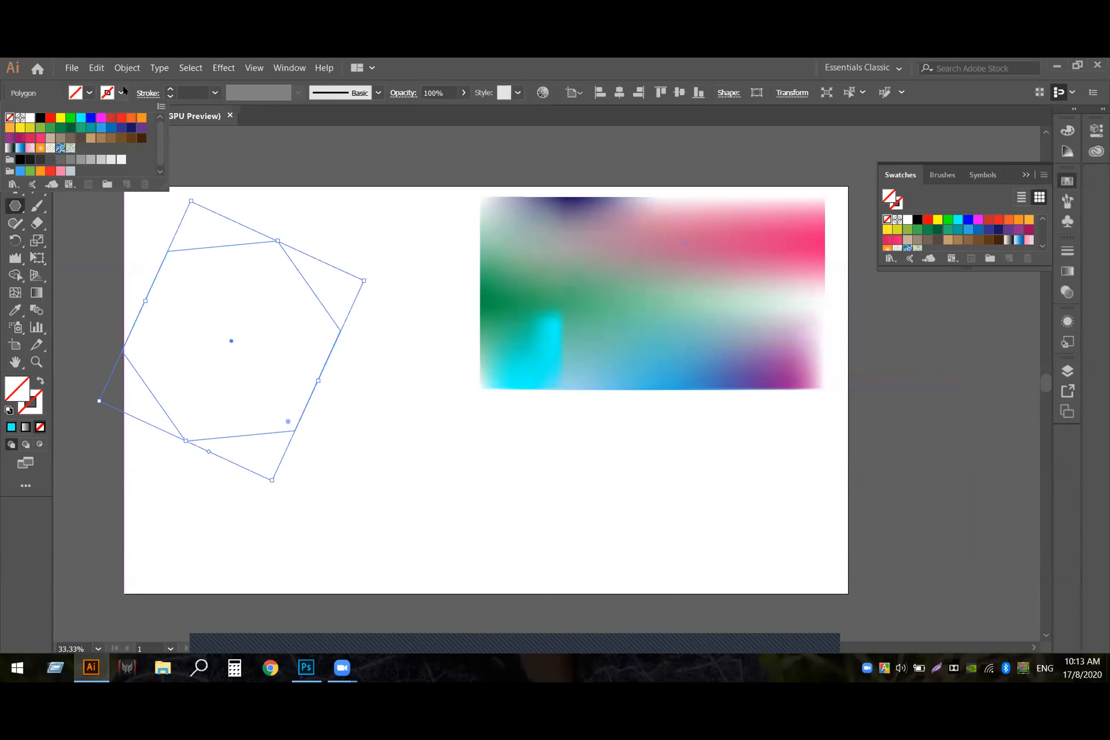
{"action": "left_click", "coordinate": [115, 93]}
{"action": "left_click", "coordinate": [40, 117]}
{"action": "left_click", "coordinate": [170, 89]}
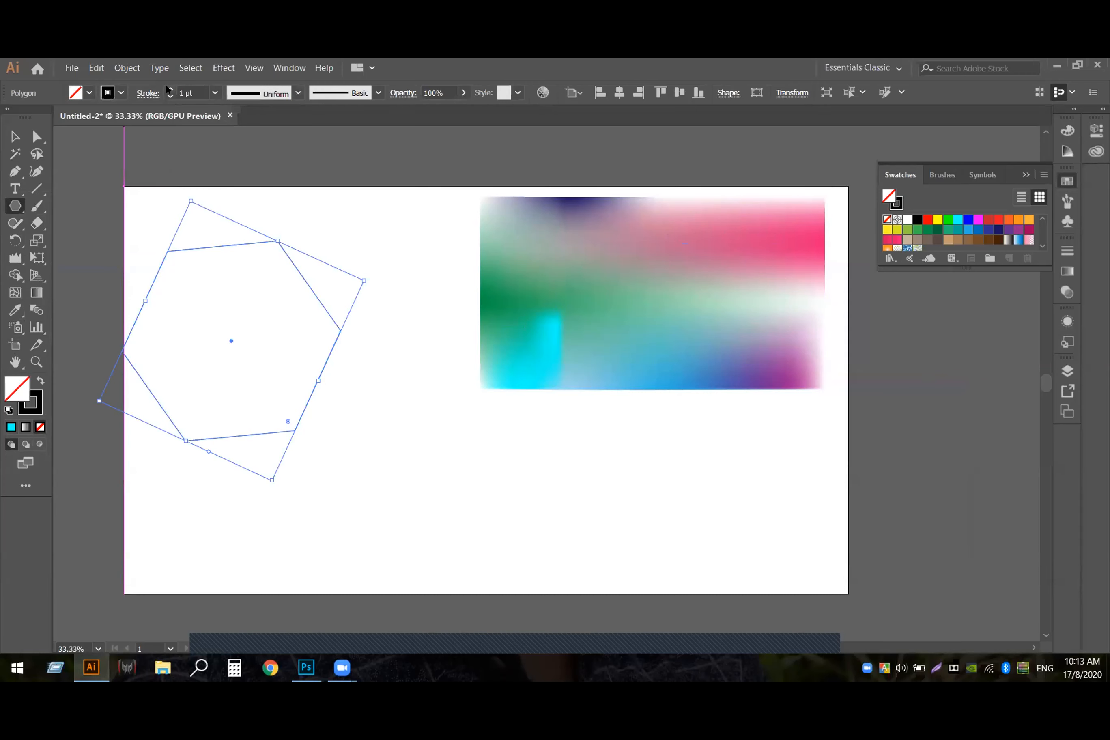
{"action": "left_click", "coordinate": [170, 89]}
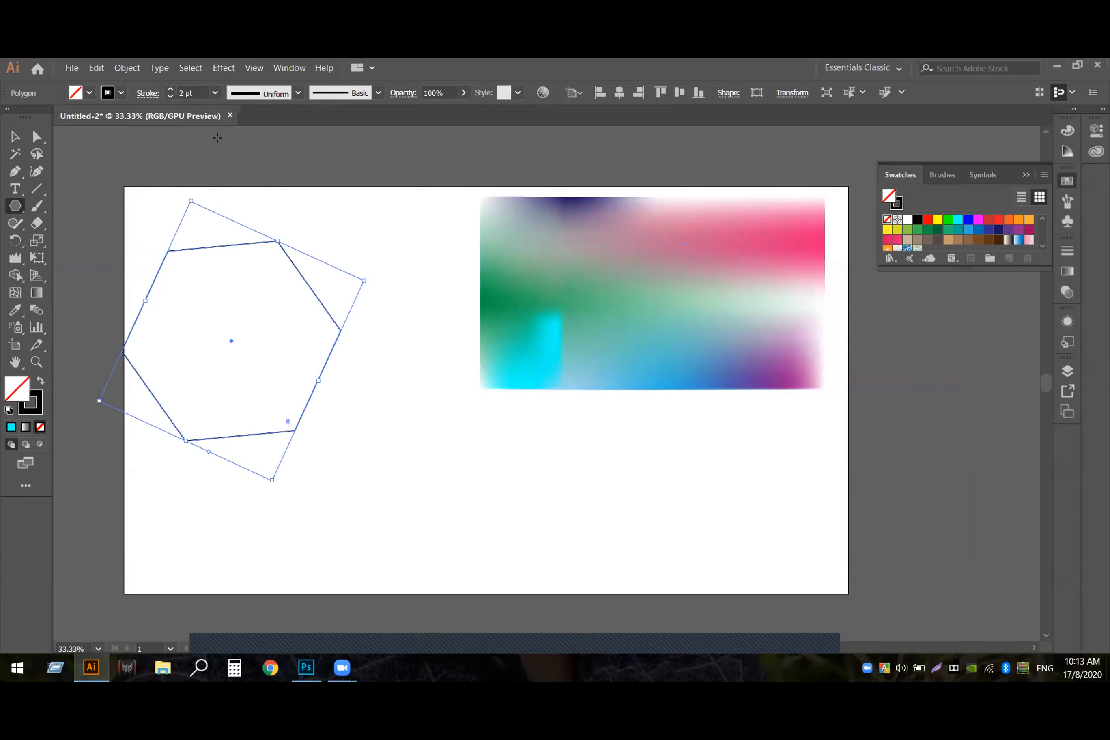
{"action": "left_click", "coordinate": [12, 137]}
{"action": "left_click", "coordinate": [359, 380]}
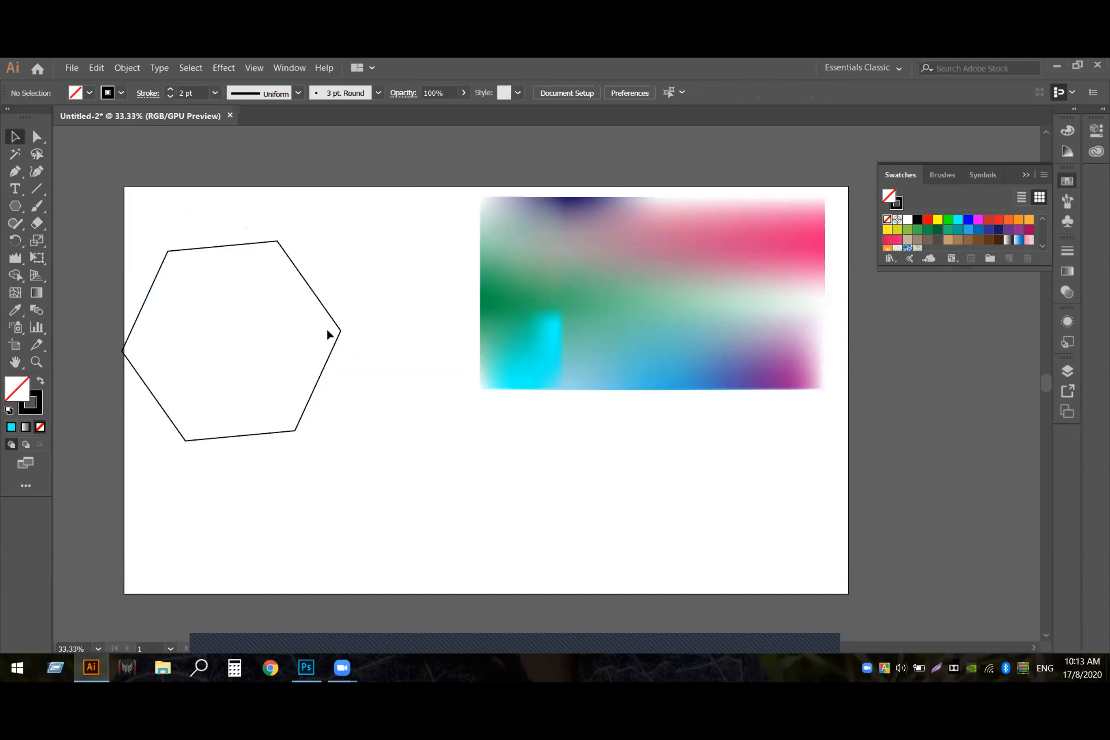
- Select the hexagon and erase along its upper edge with the Eraser tool to make the outline ragged
{"action": "left_click", "coordinate": [337, 340]}
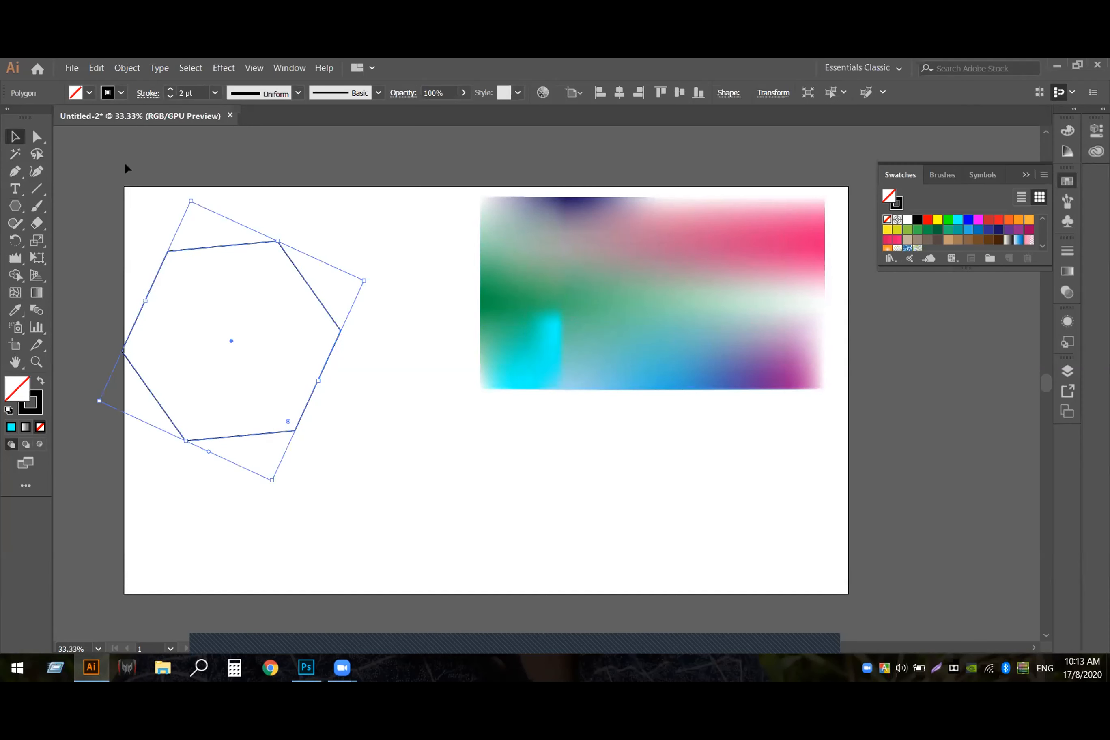
{"action": "left_click", "coordinate": [39, 223]}
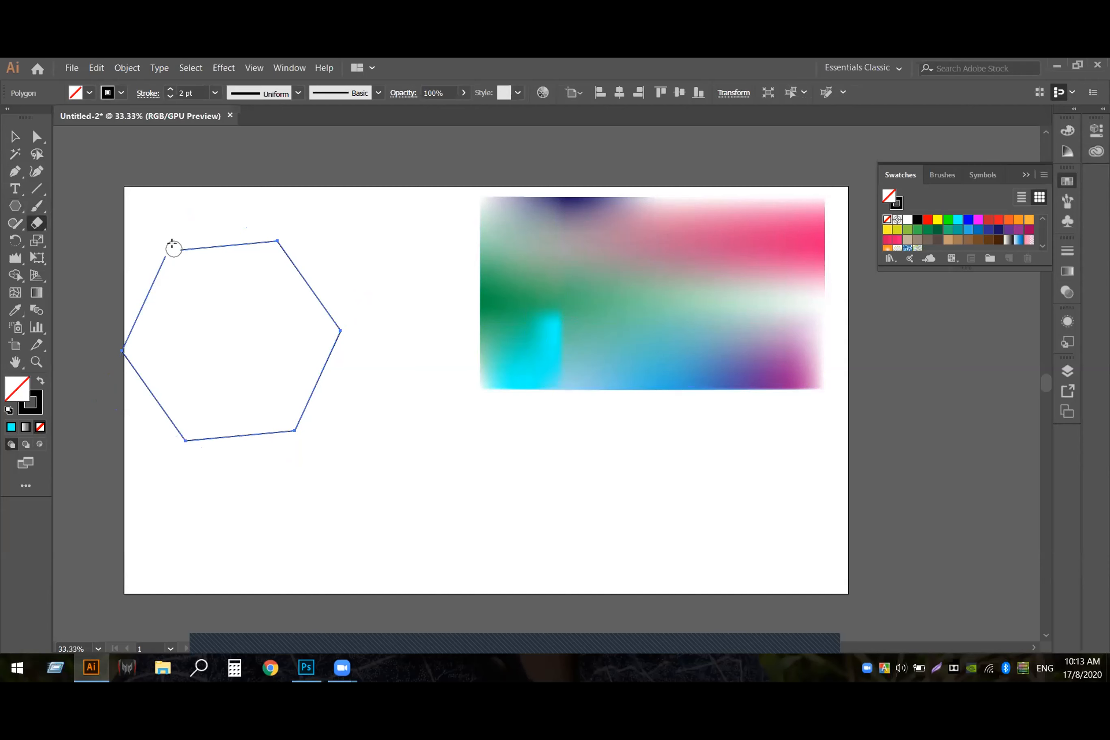
{"action": "left_click_drag", "start_coordinate": [183, 243], "coordinate": [270, 235]}
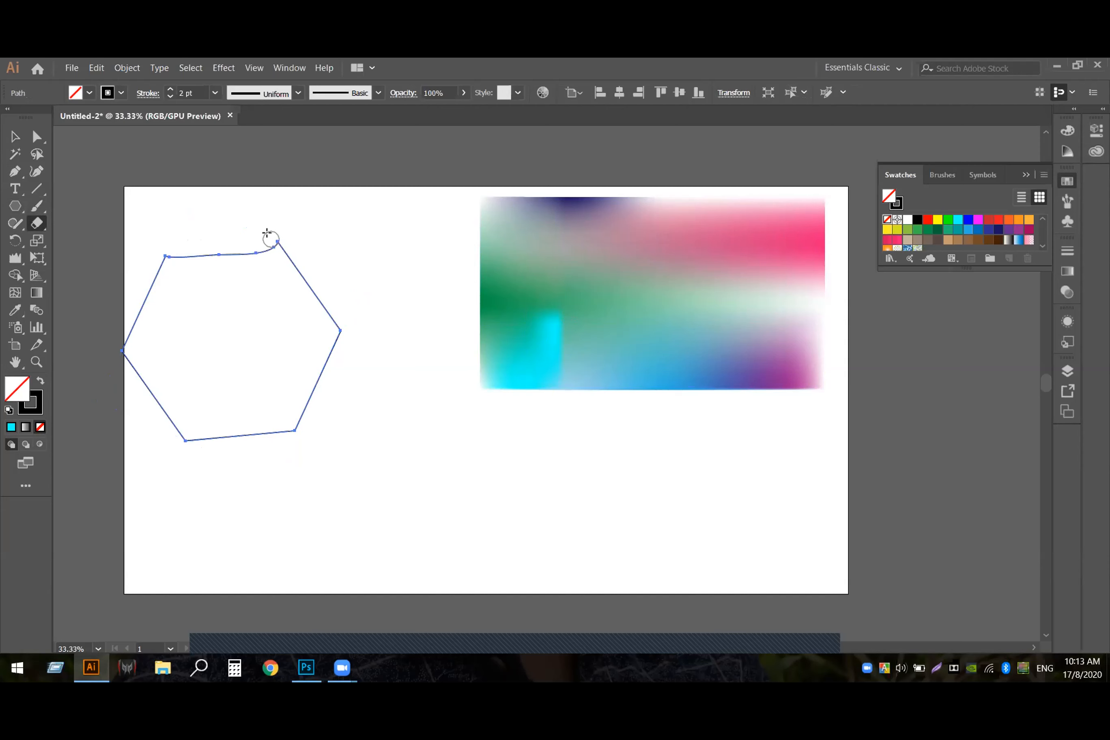
{"action": "mouse_move", "coordinate": [171, 255]}
{"action": "left_mouse_down"}
{"action": "mouse_move", "coordinate": [218, 259]}
{"action": "mouse_move", "coordinate": [259, 233]}
{"action": "mouse_move", "coordinate": [270, 240]}
{"action": "mouse_move", "coordinate": [264, 252]}
{"action": "mouse_move", "coordinate": [226, 256]}
{"action": "mouse_move", "coordinate": [204, 234]}
{"action": "mouse_move", "coordinate": [190, 270]}
{"action": "mouse_move", "coordinate": [199, 225]}
{"action": "mouse_move", "coordinate": [212, 284]}
{"action": "mouse_move", "coordinate": [240, 260]}
{"action": "mouse_move", "coordinate": [203, 285]}
{"action": "mouse_move", "coordinate": [254, 251]}
{"action": "mouse_move", "coordinate": [276, 265]}
{"action": "mouse_move", "coordinate": [273, 248]}
{"action": "mouse_move", "coordinate": [247, 280]}
{"action": "mouse_move", "coordinate": [211, 270]}
{"action": "mouse_move", "coordinate": [190, 287]}
{"action": "mouse_move", "coordinate": [182, 250]}
{"action": "mouse_move", "coordinate": [180, 287]}
{"action": "mouse_move", "coordinate": [187, 247]}
{"action": "left_mouse_up"}
- Draw a second, smaller hexagon overlapping the top of the erased one
{"action": "left_click", "coordinate": [14, 204]}
{"action": "left_click_drag", "start_coordinate": [239, 241], "coordinate": [326, 286]}
{"action": "left_click", "coordinate": [14, 136]}
- Erase the lower part of the second hexagon with ragged Eraser strokes, undoing an unwanted stroke
{"action": "left_click", "coordinate": [37, 223]}
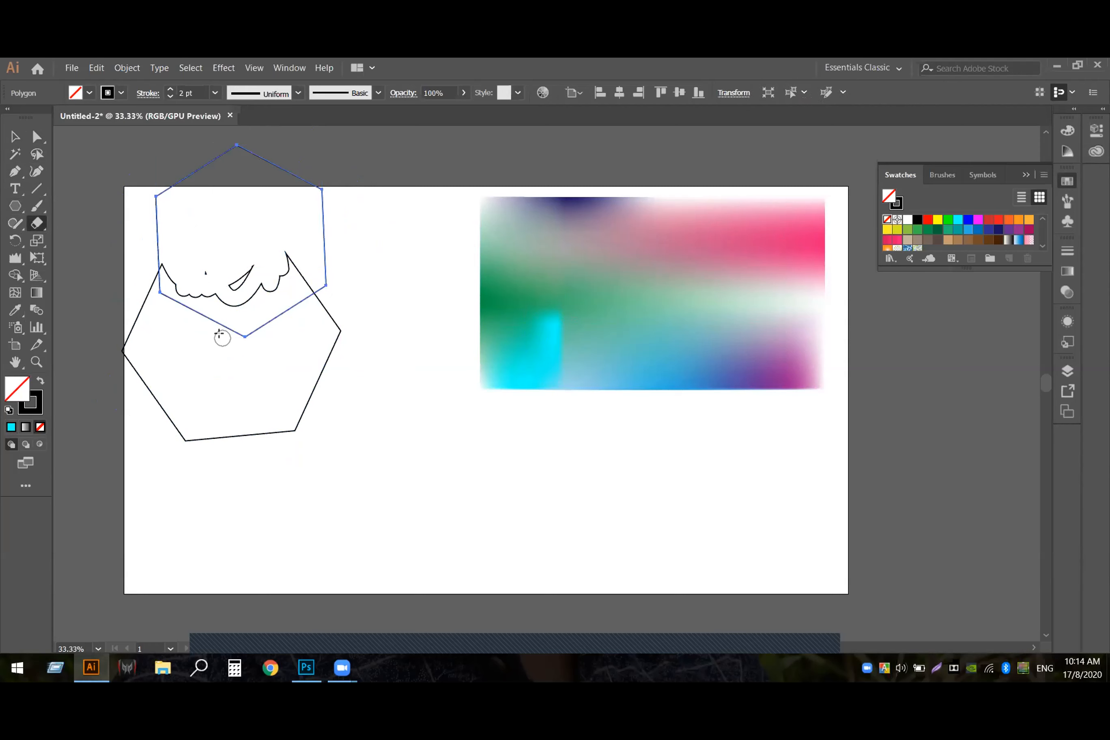
{"action": "mouse_move", "coordinate": [166, 297]}
{"action": "left_mouse_down"}
{"action": "mouse_move", "coordinate": [189, 271]}
{"action": "mouse_move", "coordinate": [176, 312]}
{"action": "mouse_move", "coordinate": [200, 277]}
{"action": "mouse_move", "coordinate": [221, 294]}
{"action": "mouse_move", "coordinate": [221, 248]}
{"action": "mouse_move", "coordinate": [193, 344]}
{"action": "mouse_move", "coordinate": [185, 220]}
{"action": "mouse_move", "coordinate": [164, 244]}
{"action": "mouse_move", "coordinate": [166, 327]}
{"action": "mouse_move", "coordinate": [167, 269]}
{"action": "mouse_move", "coordinate": [236, 260]}
{"action": "mouse_move", "coordinate": [247, 331]}
{"action": "mouse_move", "coordinate": [241, 257]}
{"action": "mouse_move", "coordinate": [229, 335]}
{"action": "mouse_move", "coordinate": [231, 299]}
{"action": "mouse_move", "coordinate": [294, 242]}
{"action": "mouse_move", "coordinate": [246, 316]}
{"action": "left_mouse_up"}
{"action": "key", "text": "ctrl+z"}
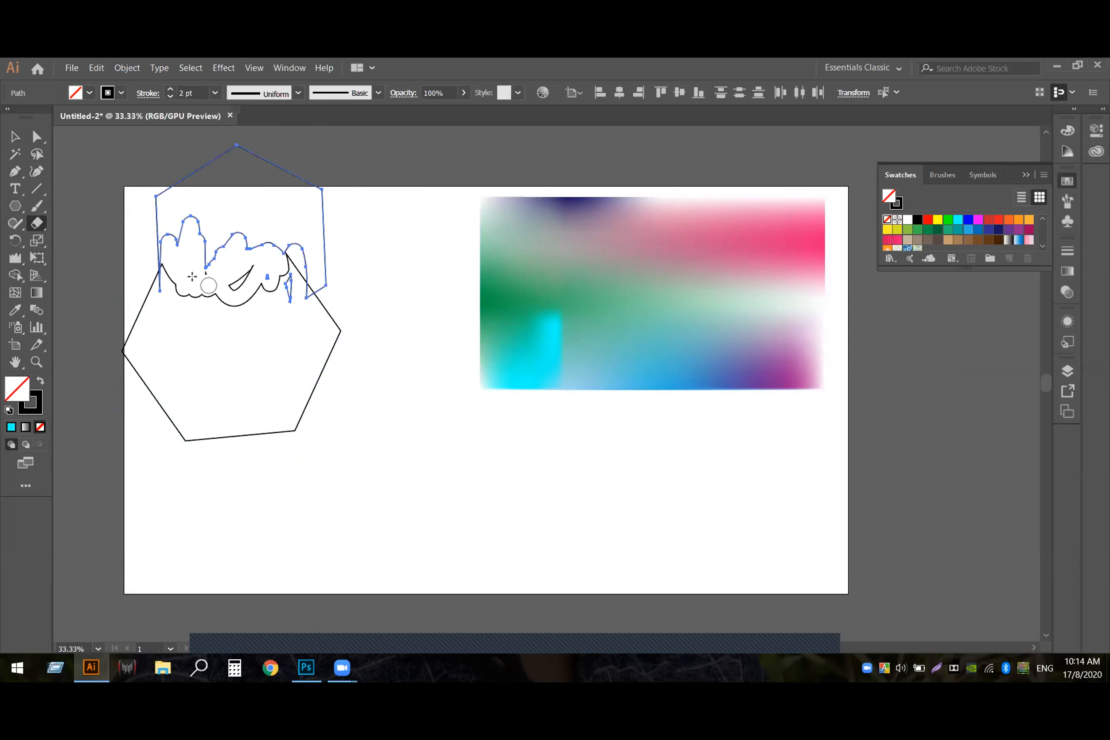
- Cut the large lower hexagon at its two right-hand corners with the Scissors tool and delete the segment between them
{"action": "left_click_drag", "start_coordinate": [38, 221], "coordinate": [79, 238]}
{"action": "left_click", "coordinate": [339, 330]}
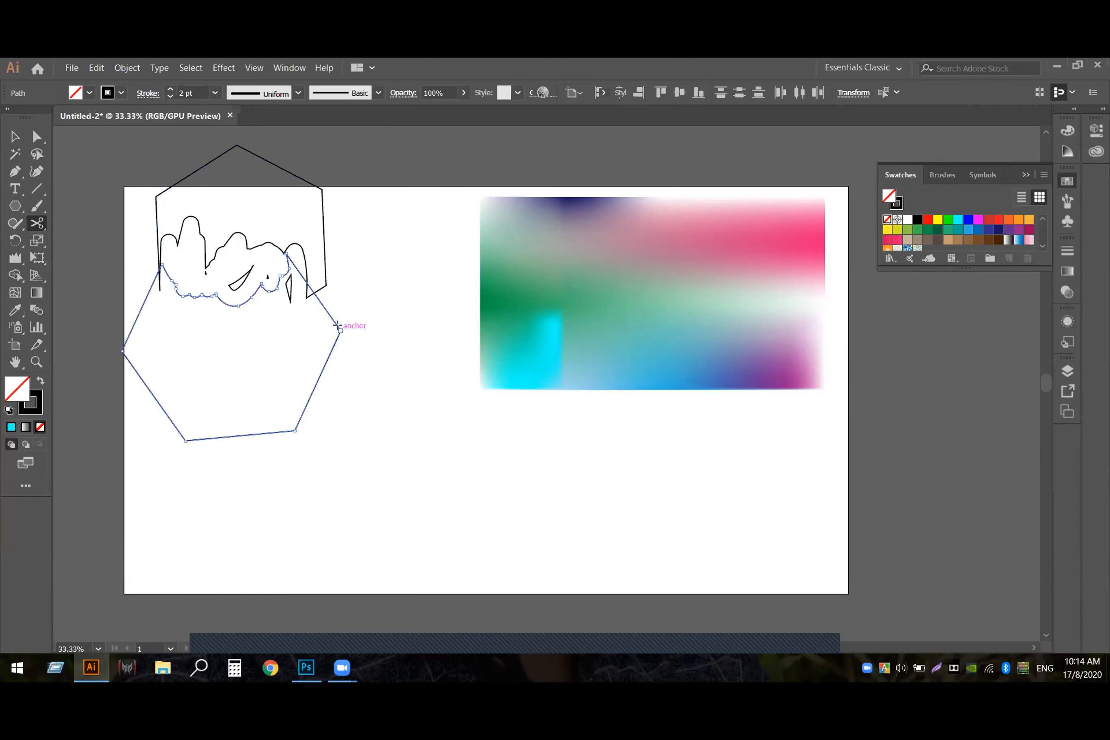
{"action": "left_click", "coordinate": [294, 428]}
{"action": "key", "text": "Delete"}
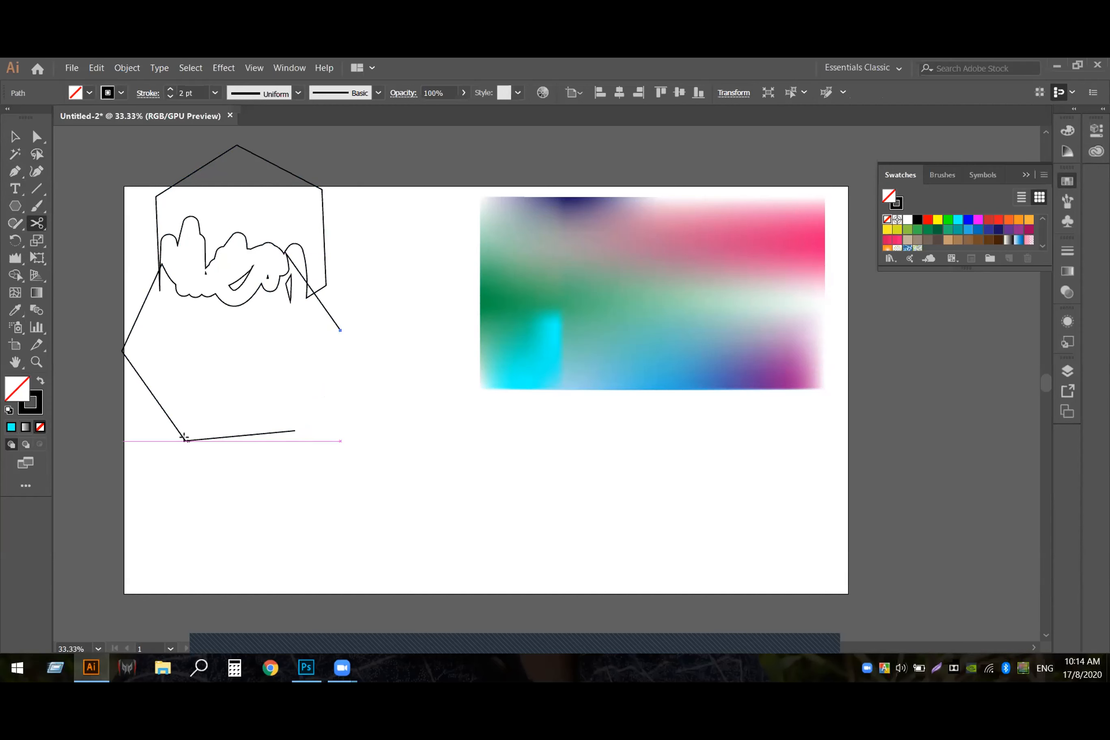
- Close the gap in the cut hexagon by connecting its two open ends with the Join tool
{"action": "left_click", "coordinate": [40, 228]}
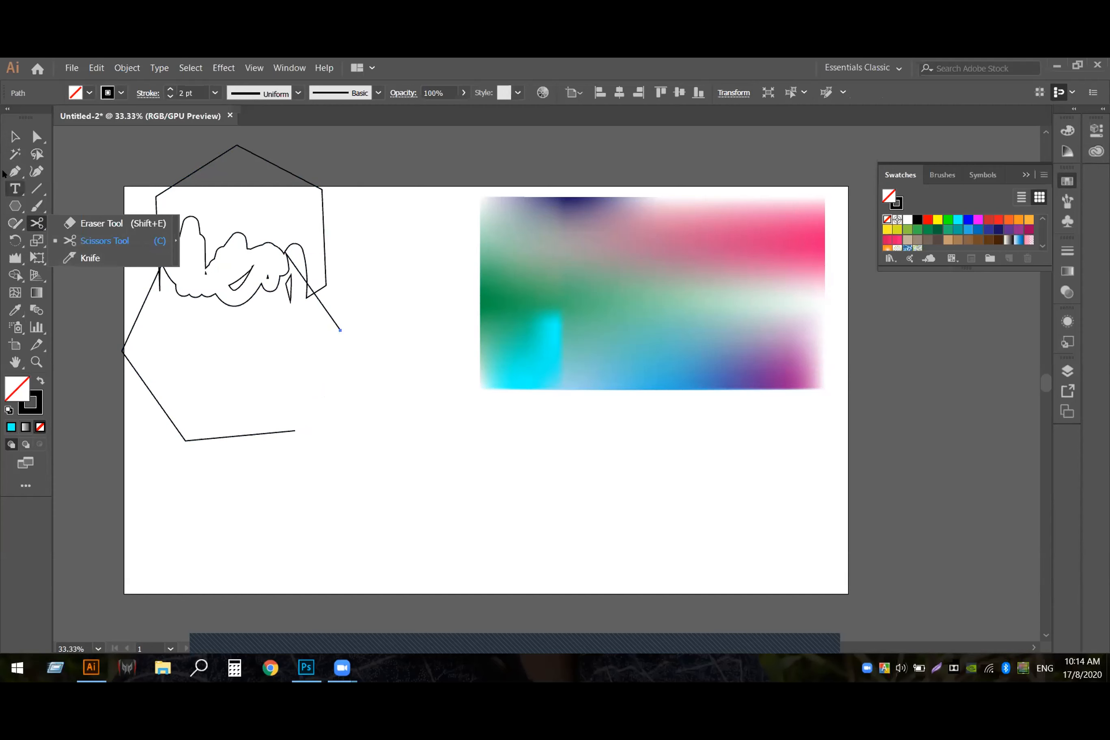
{"action": "left_click", "coordinate": [16, 225]}
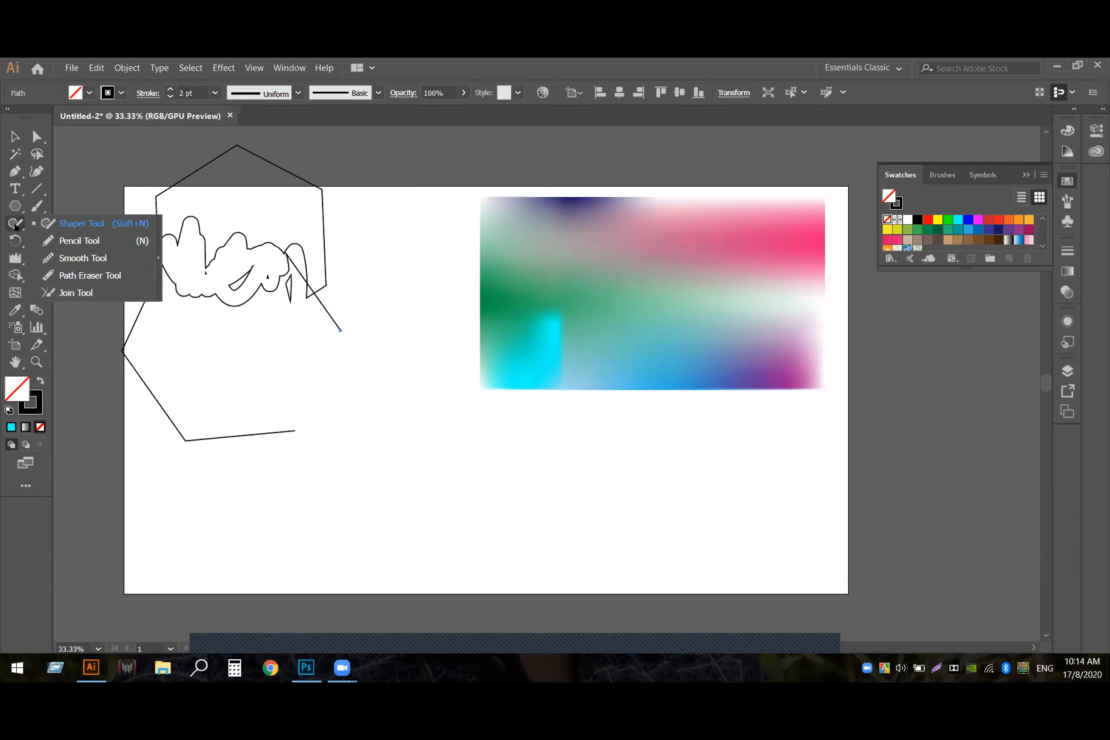
{"action": "left_click", "coordinate": [78, 292]}
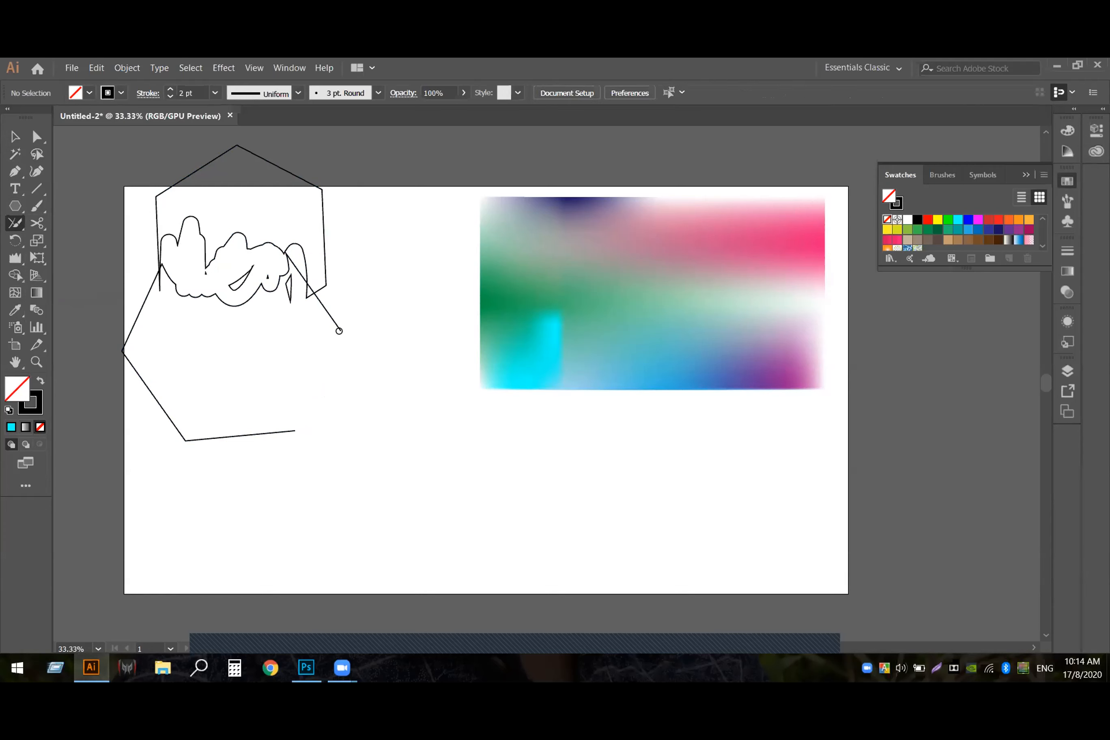
{"action": "mouse_move", "coordinate": [338, 332]}
{"action": "left_mouse_down"}
{"action": "mouse_move", "coordinate": [303, 426]}
{"action": "mouse_move", "coordinate": [285, 427]}
{"action": "left_mouse_up"}
{"action": "left_click_drag", "start_coordinate": [331, 316], "coordinate": [287, 434]}
- Draw three freehand looping curves with the Pencil tool, inside the joined outline and beyond its lower-right corner
{"action": "left_click", "coordinate": [16, 222]}
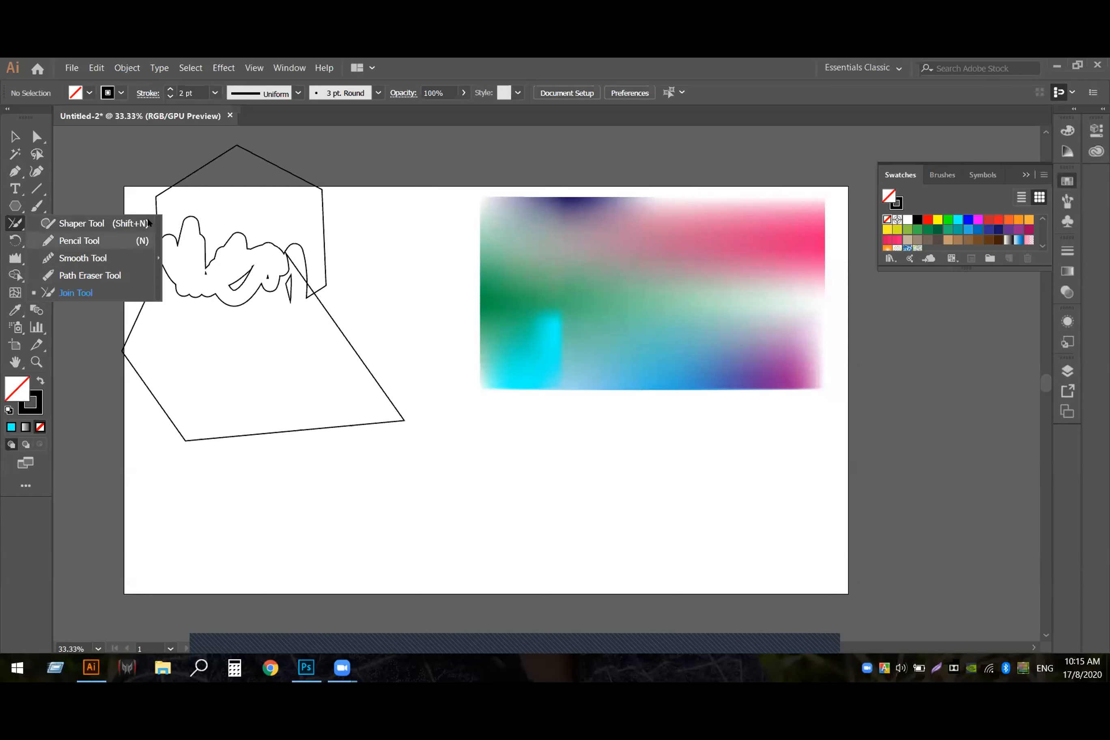
{"action": "left_click", "coordinate": [87, 241]}
{"action": "mouse_move", "coordinate": [254, 368]}
{"action": "left_mouse_down"}
{"action": "mouse_move", "coordinate": [280, 401]}
{"action": "mouse_move", "coordinate": [317, 387]}
{"action": "mouse_move", "coordinate": [337, 336]}
{"action": "mouse_move", "coordinate": [271, 319]}
{"action": "mouse_move", "coordinate": [275, 381]}
{"action": "mouse_move", "coordinate": [365, 374]}
{"action": "mouse_move", "coordinate": [346, 431]}
{"action": "mouse_move", "coordinate": [363, 321]}
{"action": "mouse_move", "coordinate": [340, 384]}
{"action": "left_mouse_up"}
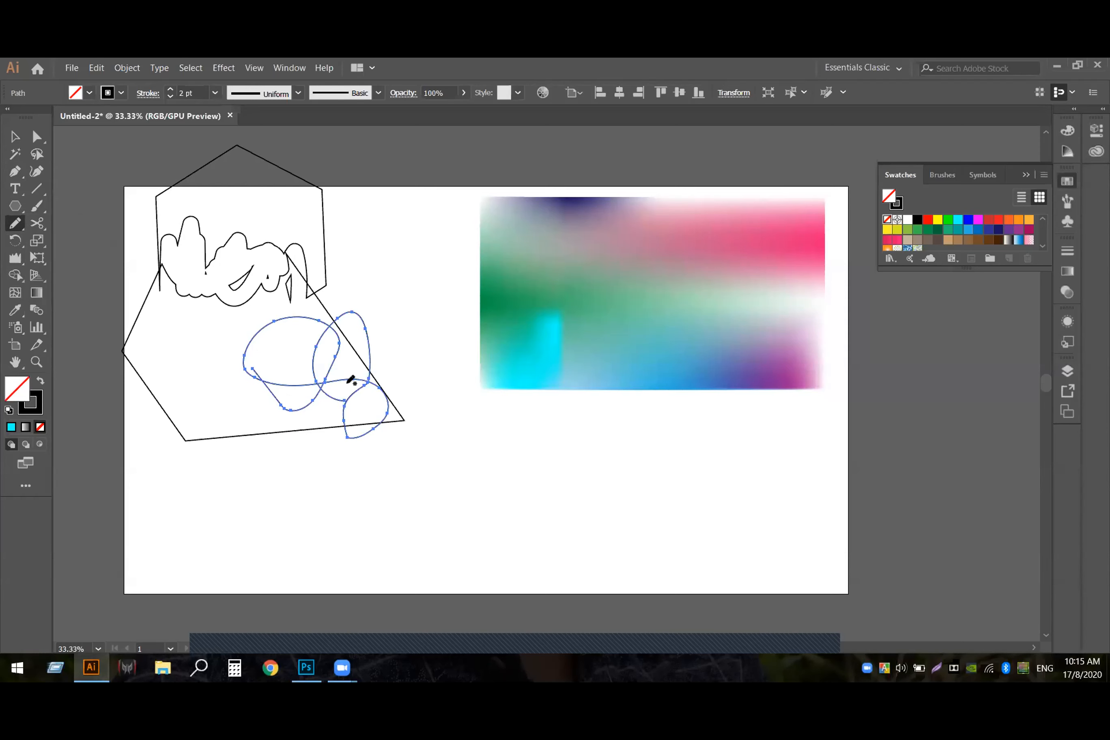
{"action": "mouse_move", "coordinate": [399, 405]}
{"action": "left_mouse_down"}
{"action": "mouse_move", "coordinate": [402, 441]}
{"action": "mouse_move", "coordinate": [480, 477]}
{"action": "left_mouse_up"}
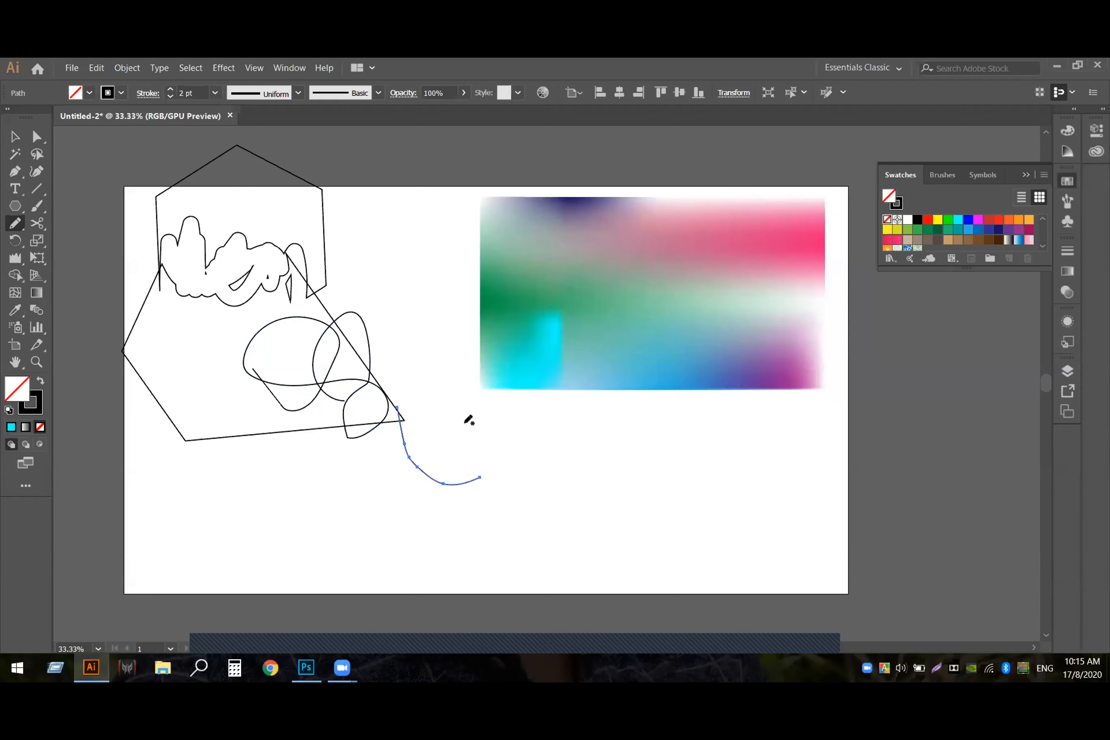
{"action": "mouse_move", "coordinate": [468, 426]}
{"action": "left_mouse_down"}
{"action": "mouse_move", "coordinate": [427, 378]}
{"action": "mouse_move", "coordinate": [401, 392]}
{"action": "mouse_move", "coordinate": [464, 437]}
{"action": "mouse_move", "coordinate": [437, 458]}
{"action": "mouse_move", "coordinate": [403, 422]}
{"action": "mouse_move", "coordinate": [385, 433]}
{"action": "mouse_move", "coordinate": [427, 465]}
{"action": "mouse_move", "coordinate": [532, 452]}
{"action": "mouse_move", "coordinate": [520, 479]}
{"action": "mouse_move", "coordinate": [437, 467]}
{"action": "mouse_move", "coordinate": [466, 401]}
{"action": "left_mouse_up"}
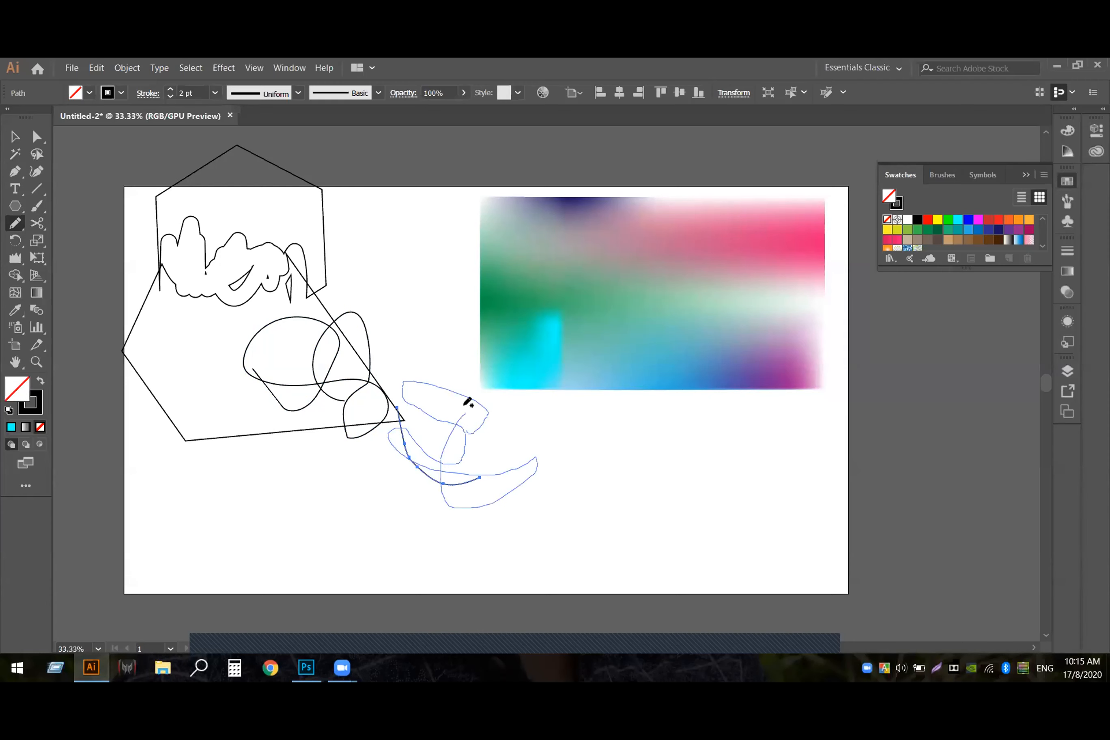
- Draw a tall ellipse with the Shaper tool over the outline's lower edge and try further Shaper strokes beside and across it
{"action": "left_click", "coordinate": [5, 226]}
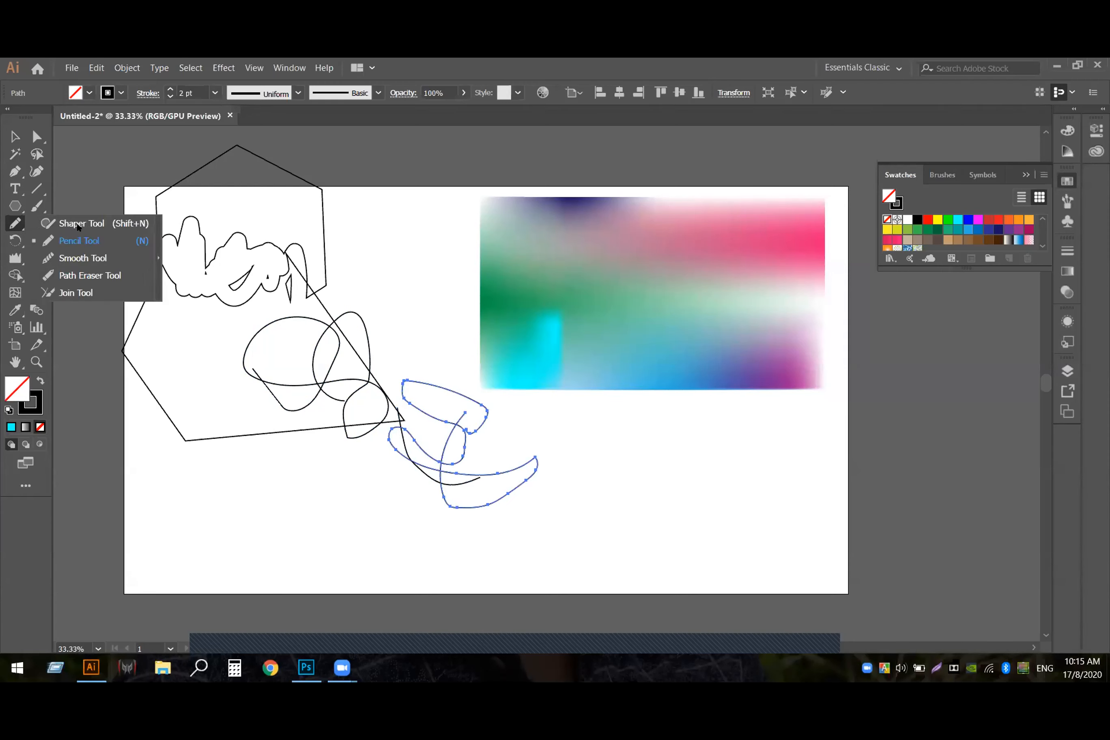
{"action": "left_click", "coordinate": [102, 223]}
{"action": "mouse_move", "coordinate": [225, 395]}
{"action": "left_mouse_down"}
{"action": "mouse_move", "coordinate": [233, 413]}
{"action": "mouse_move", "coordinate": [329, 470]}
{"action": "mouse_move", "coordinate": [284, 380]}
{"action": "mouse_move", "coordinate": [305, 502]}
{"action": "mouse_move", "coordinate": [242, 502]}
{"action": "left_mouse_up"}
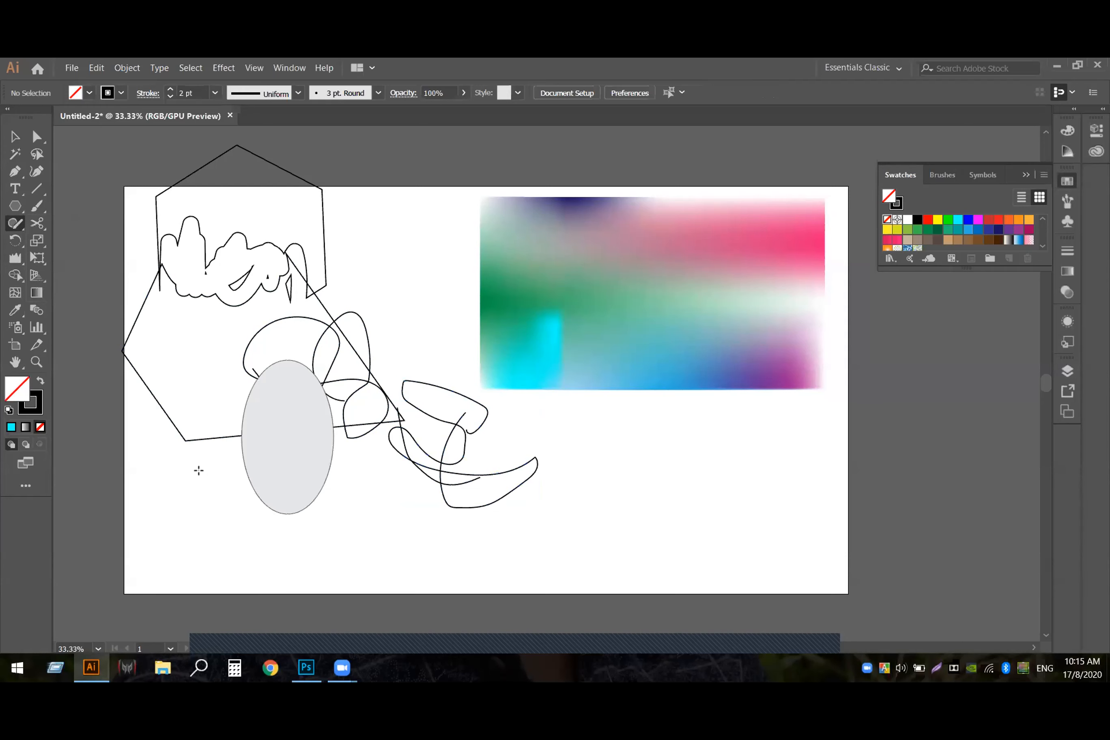
{"action": "mouse_move", "coordinate": [616, 423]}
{"action": "left_mouse_down"}
{"action": "mouse_move", "coordinate": [670, 564]}
{"action": "mouse_move", "coordinate": [713, 490]}
{"action": "mouse_move", "coordinate": [709, 438]}
{"action": "mouse_move", "coordinate": [757, 462]}
{"action": "mouse_move", "coordinate": [709, 573]}
{"action": "mouse_move", "coordinate": [590, 497]}
{"action": "mouse_move", "coordinate": [692, 445]}
{"action": "mouse_move", "coordinate": [667, 530]}
{"action": "left_mouse_up"}
{"action": "mouse_move", "coordinate": [534, 417]}
{"action": "left_mouse_down"}
{"action": "mouse_move", "coordinate": [638, 530]}
{"action": "mouse_move", "coordinate": [684, 465]}
{"action": "mouse_move", "coordinate": [608, 410]}
{"action": "mouse_move", "coordinate": [563, 407]}
{"action": "mouse_move", "coordinate": [547, 418]}
{"action": "mouse_move", "coordinate": [574, 469]}
{"action": "mouse_move", "coordinate": [615, 478]}
{"action": "left_mouse_up"}
{"action": "left_click", "coordinate": [282, 435]}
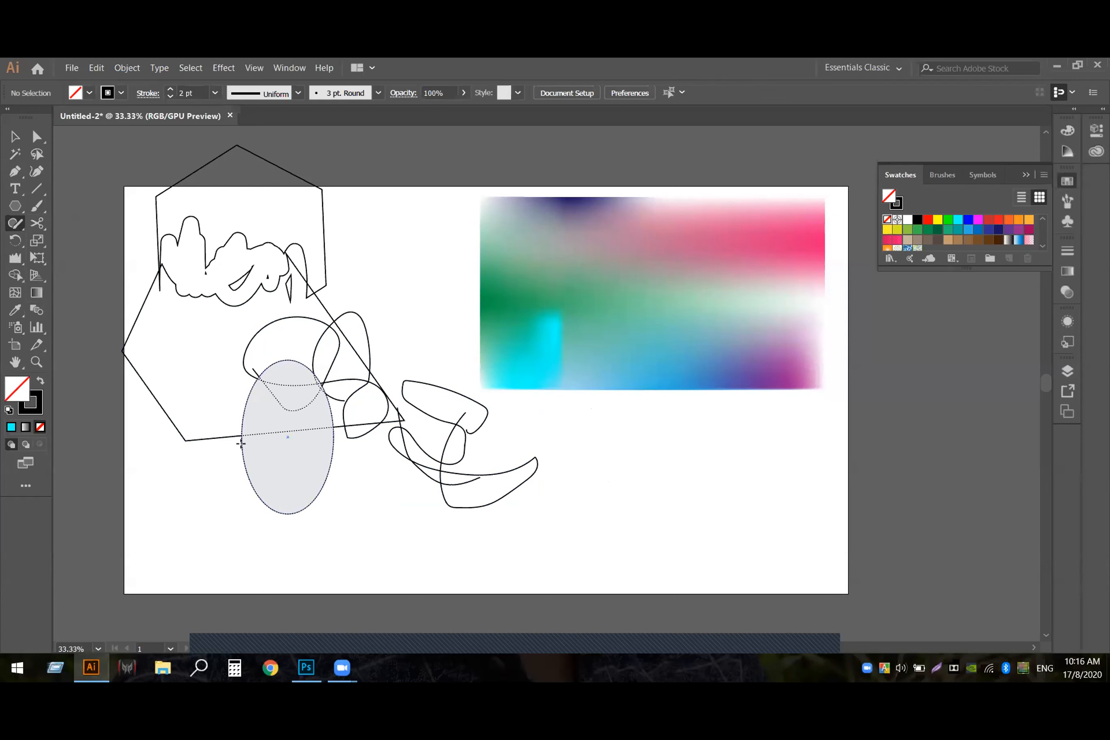
{"action": "mouse_move", "coordinate": [246, 467]}
{"action": "left_mouse_down"}
{"action": "mouse_move", "coordinate": [246, 438]}
{"action": "mouse_move", "coordinate": [287, 409]}
{"action": "mouse_move", "coordinate": [343, 409]}
{"action": "left_mouse_up"}
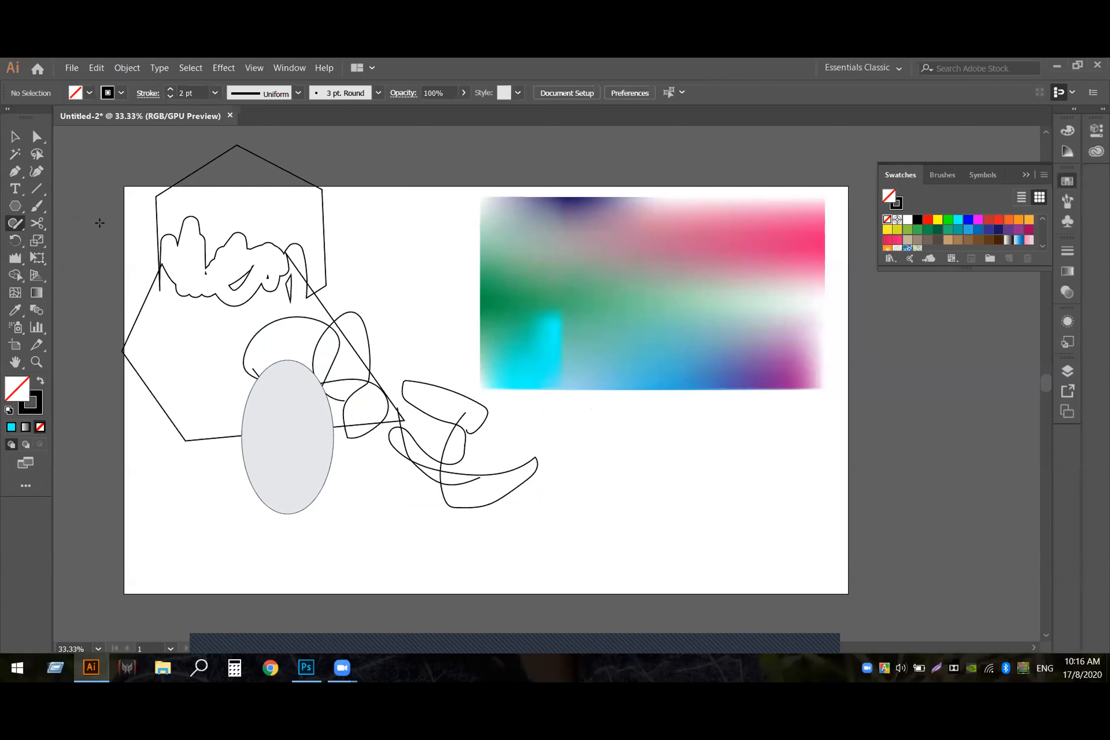
- Select all the artwork on the artboard, including the gradient mesh rectangle, and delete it
{"action": "left_click", "coordinate": [14, 136]}
{"action": "left_click_drag", "start_coordinate": [134, 209], "coordinate": [734, 497]}
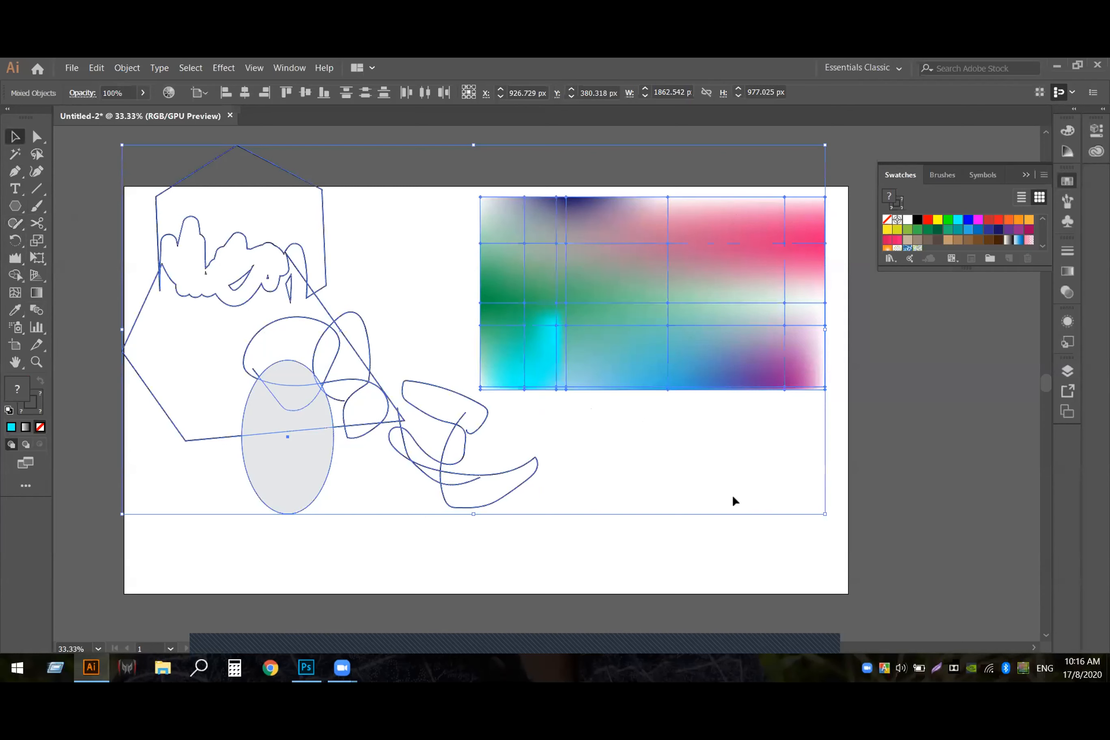
{"action": "key", "text": "Delete"}
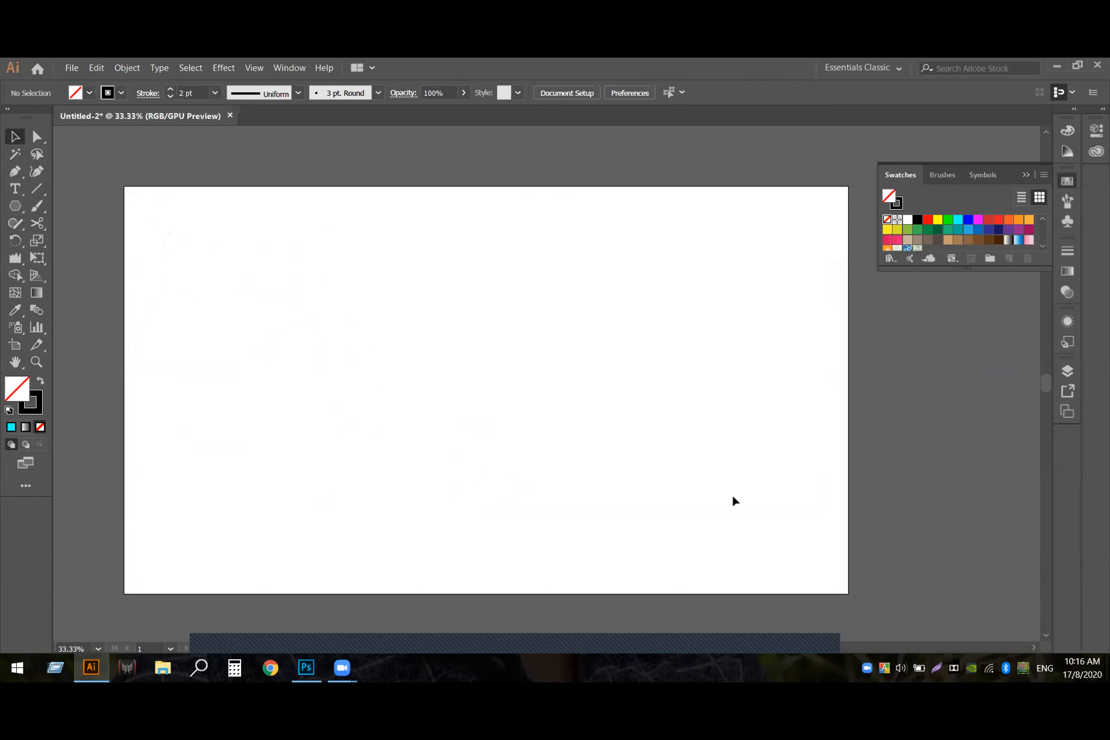
- Show the two-point perspective grid and adjust its height, left plane and right vanishing point
{"action": "left_click", "coordinate": [37, 276]}
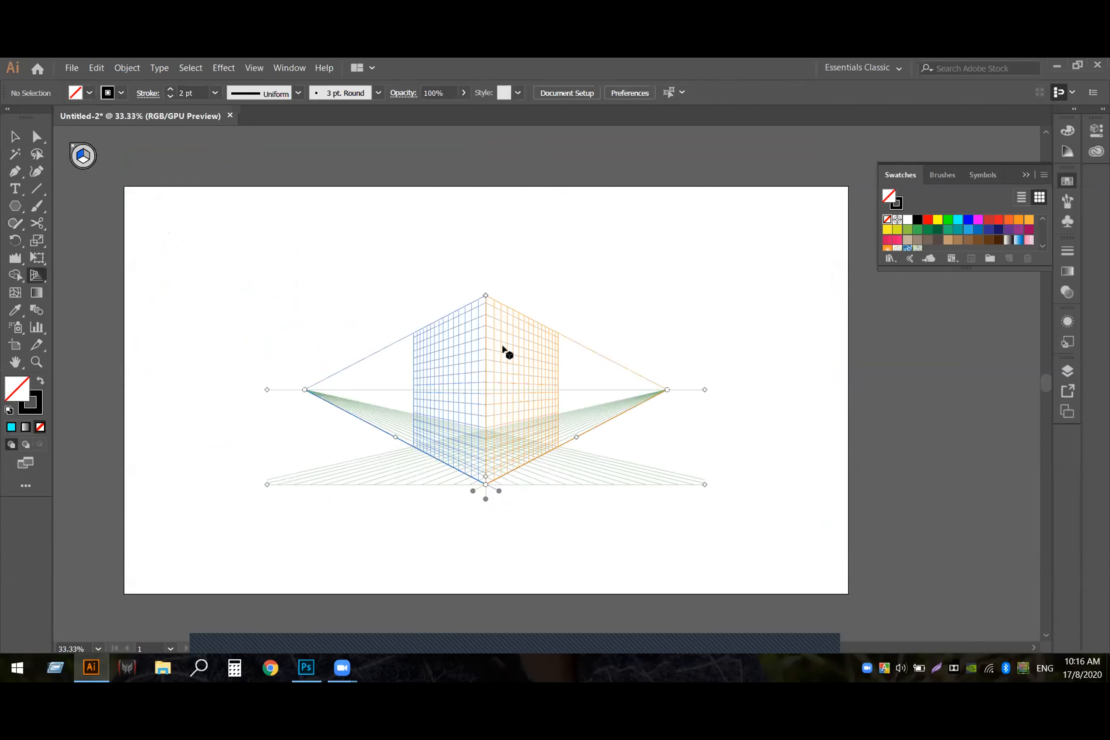
{"action": "left_click_drag", "start_coordinate": [485, 294], "coordinate": [547, 237]}
{"action": "left_click_drag", "start_coordinate": [554, 262], "coordinate": [594, 270]}
{"action": "left_click_drag", "start_coordinate": [485, 484], "coordinate": [470, 485]}
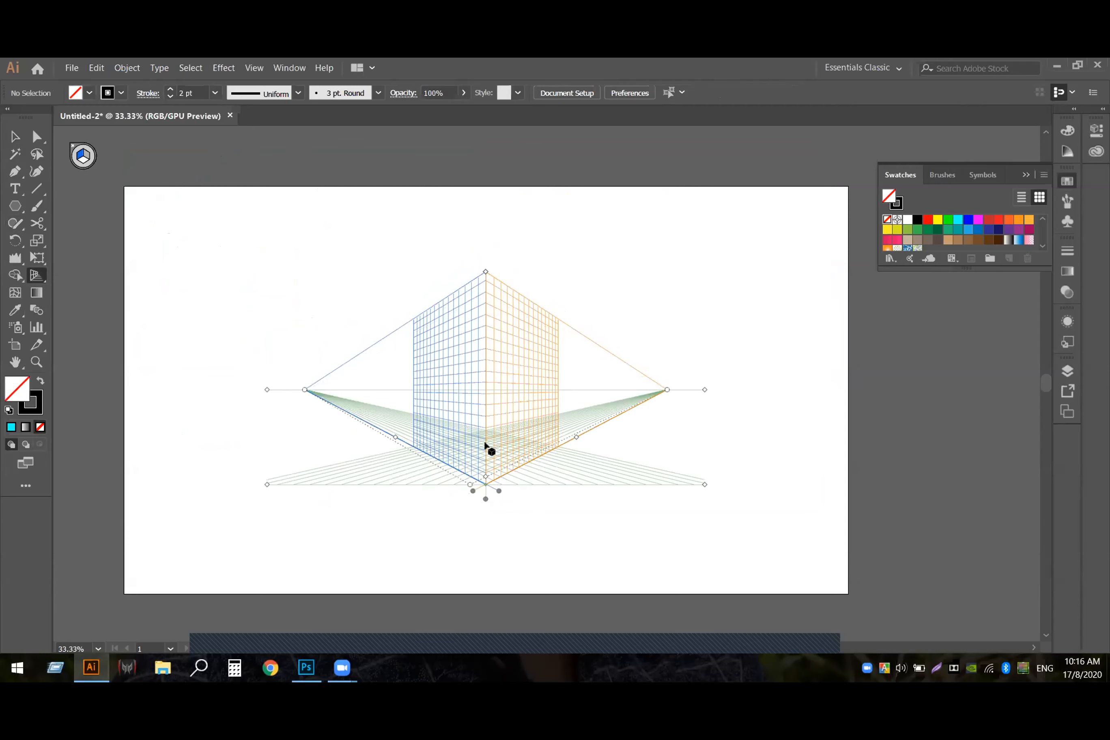
{"action": "left_click_drag", "start_coordinate": [666, 391], "coordinate": [673, 348]}
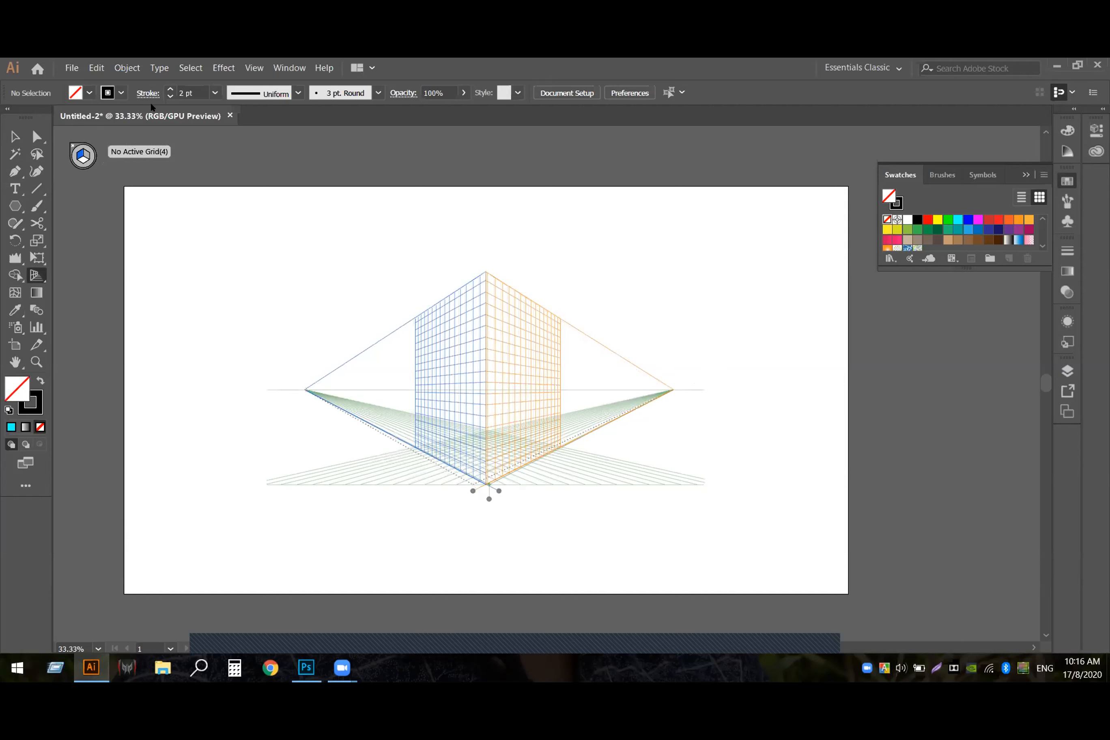
- Close the document without saving its changes
{"action": "left_click", "coordinate": [230, 116]}
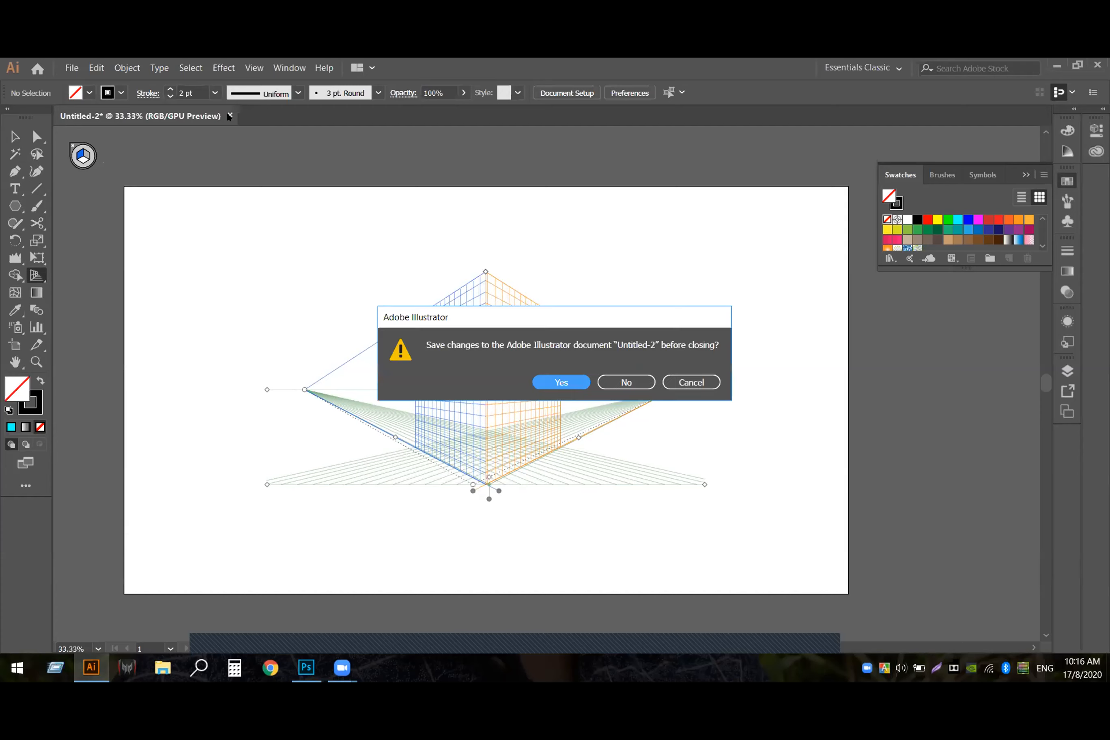
{"action": "left_click", "coordinate": [630, 380]}
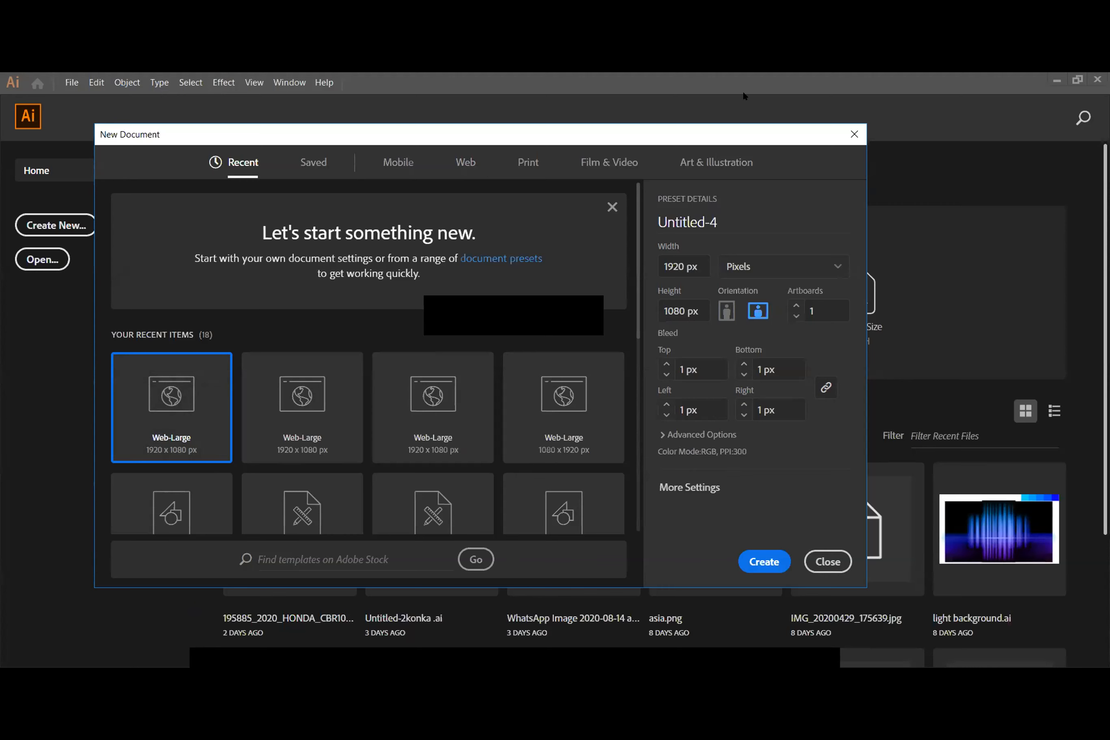
- Set the new document's units to Inches and its width to 3.5 in
{"action": "left_click", "coordinate": [837, 265]}
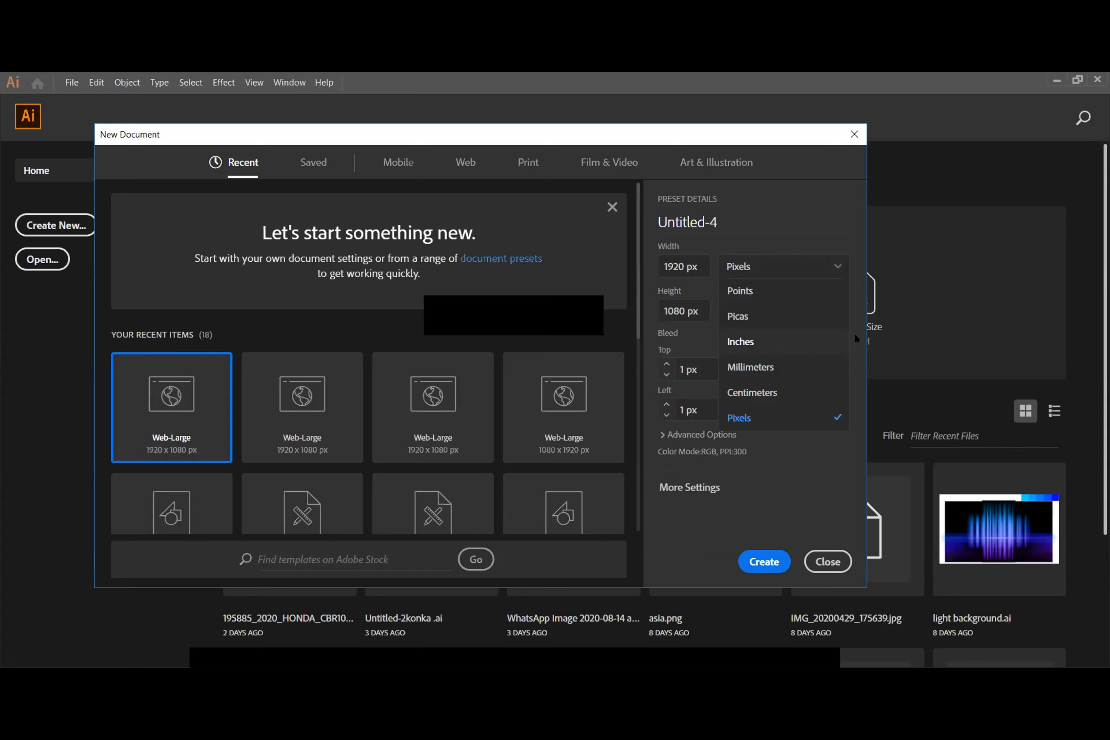
{"action": "left_click", "coordinate": [747, 343]}
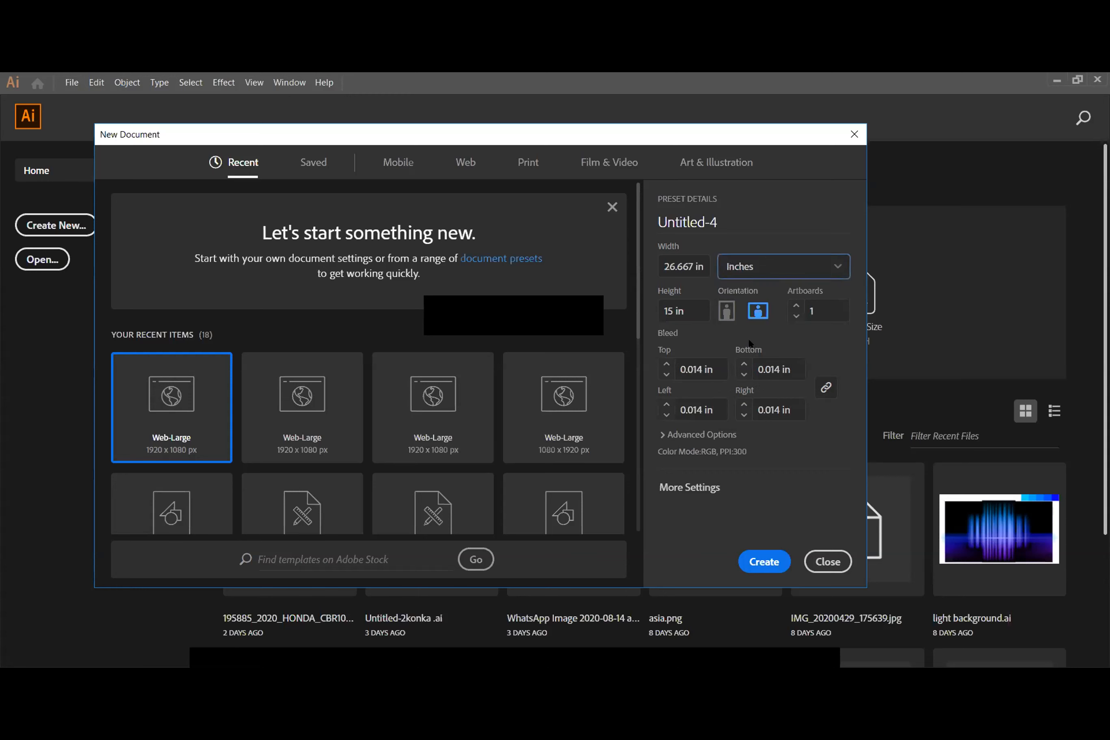
{"action": "left_click", "coordinate": [691, 262]}
{"action": "left_click", "coordinate": [688, 266]}
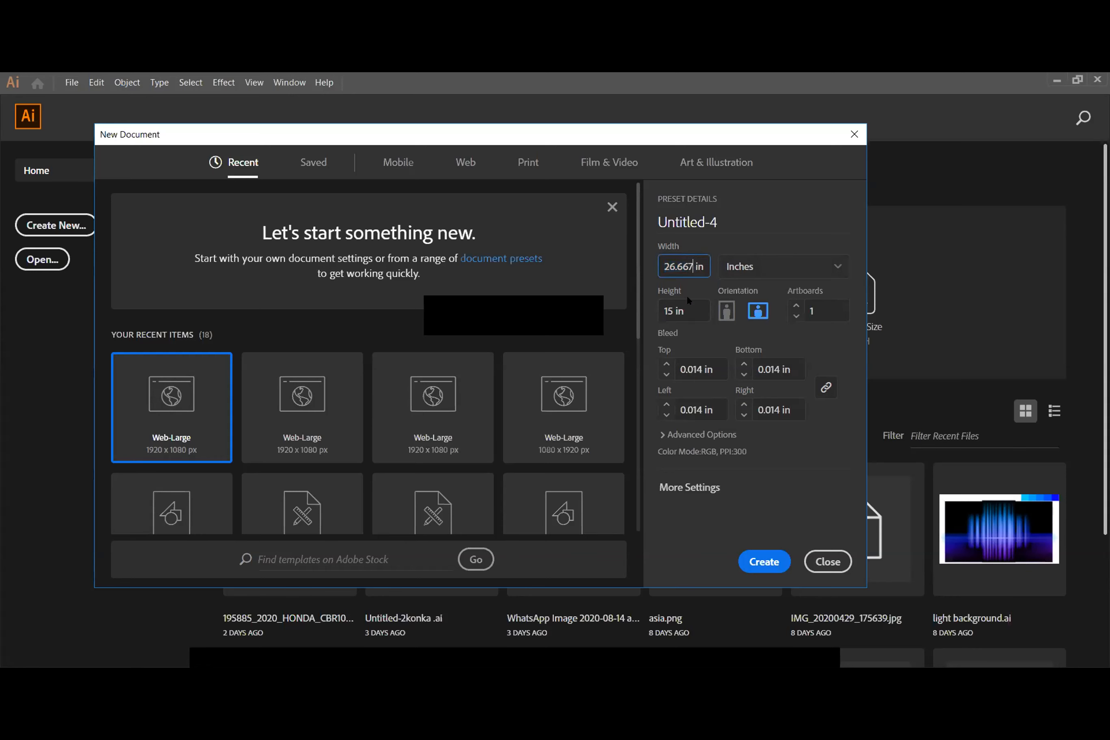
{"action": "key", "text": "BackSpace"}
{"action": "key", "text": "BackSpace"}
{"action": "key", "text": "BackSpace"}
{"action": "key", "text": "BackSpace"}
{"action": "key", "text": "BackSpace"}
{"action": "key", "text": "BackSpace"}
{"action": "type", "text": "3"}
{"action": "type", "text": "'5"}
{"action": "key", "text": "BackSpace"}
{"action": "key", "text": "BackSpace"}
{"action": "type", "text": ".5"}
- Set the new document's height to 2 in
{"action": "left_click", "coordinate": [671, 311]}
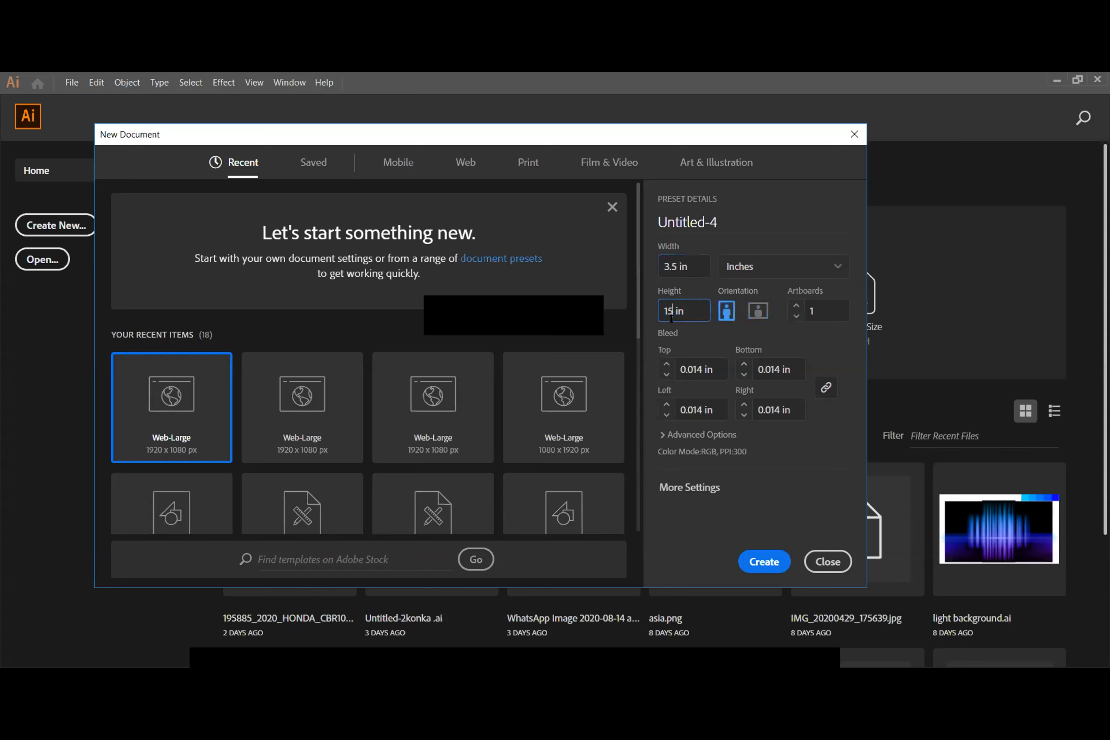
{"action": "key", "text": "BackSpace"}
{"action": "key", "text": "BackSpace"}
{"action": "type", "text": "2"}
- Set the new document to 2 artboards with a 0.125 in bleed on all sides
{"action": "left_click", "coordinate": [796, 306]}
{"action": "left_click", "coordinate": [666, 365]}
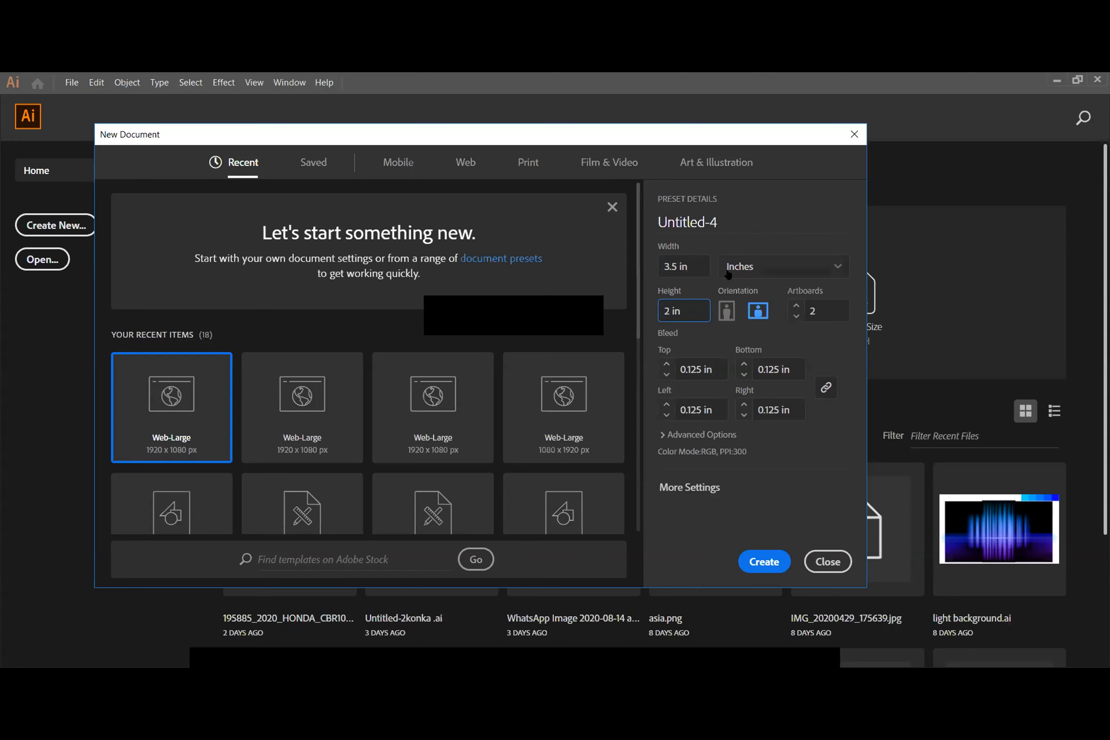
- Choose High (300 ppi) raster effects in the additional settings and create the document
{"action": "left_click", "coordinate": [711, 489]}
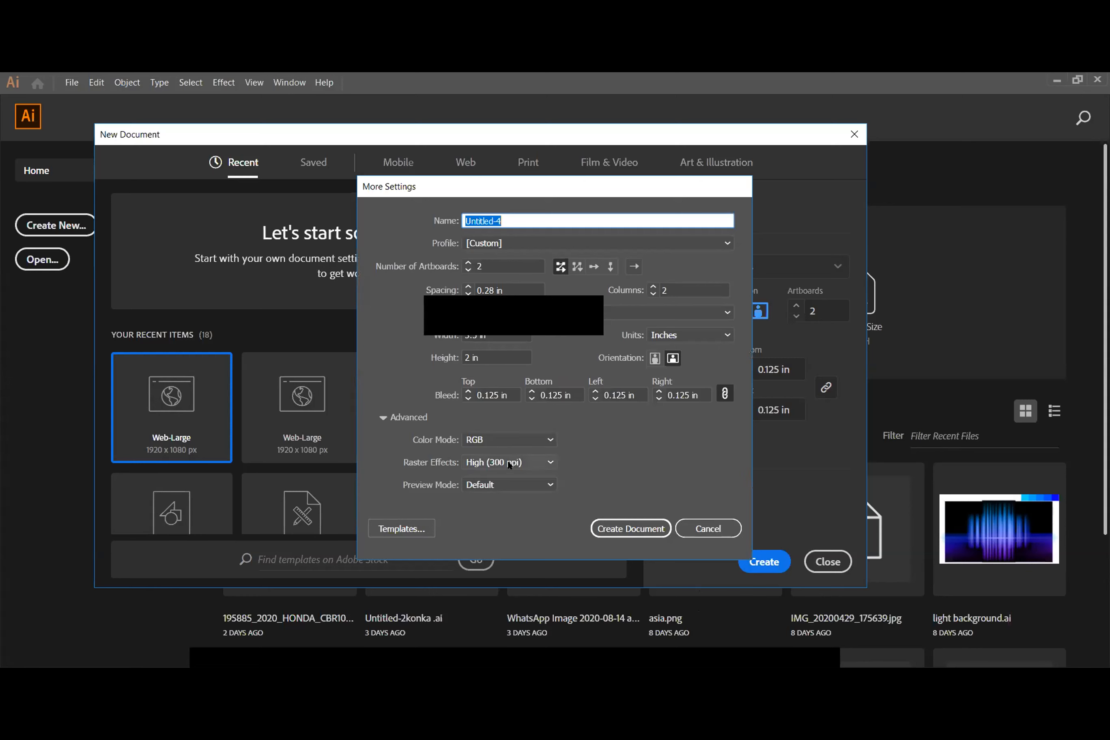
{"action": "left_click", "coordinate": [550, 460]}
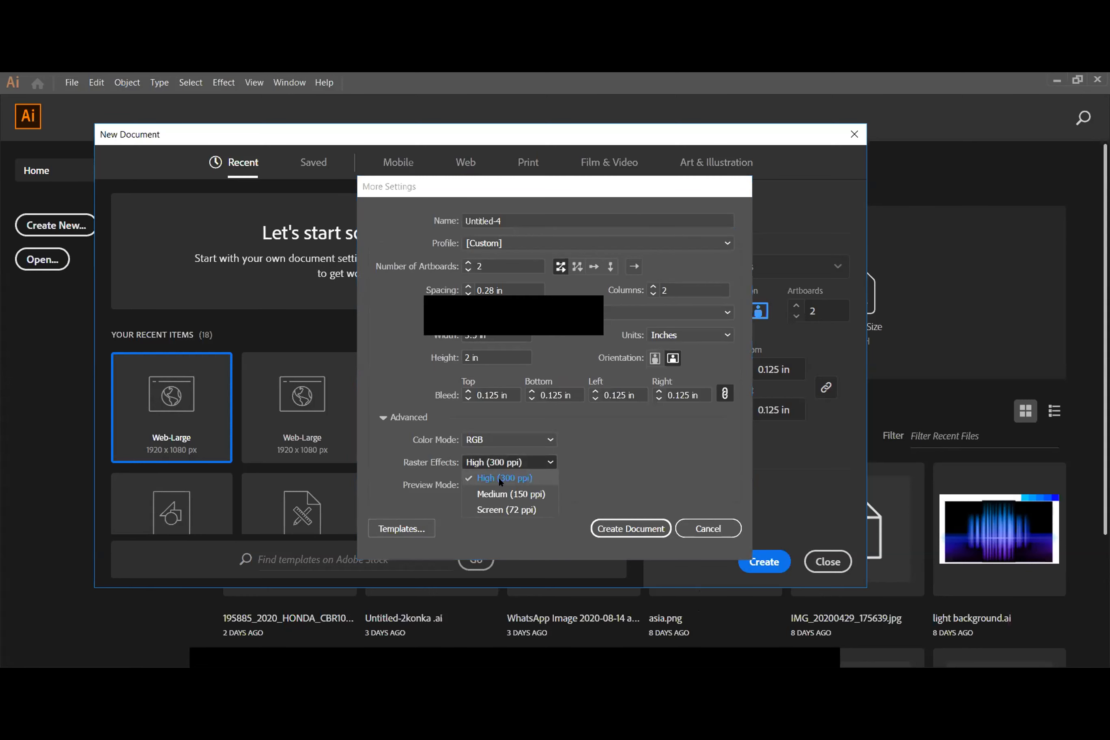
{"action": "left_click", "coordinate": [500, 479]}
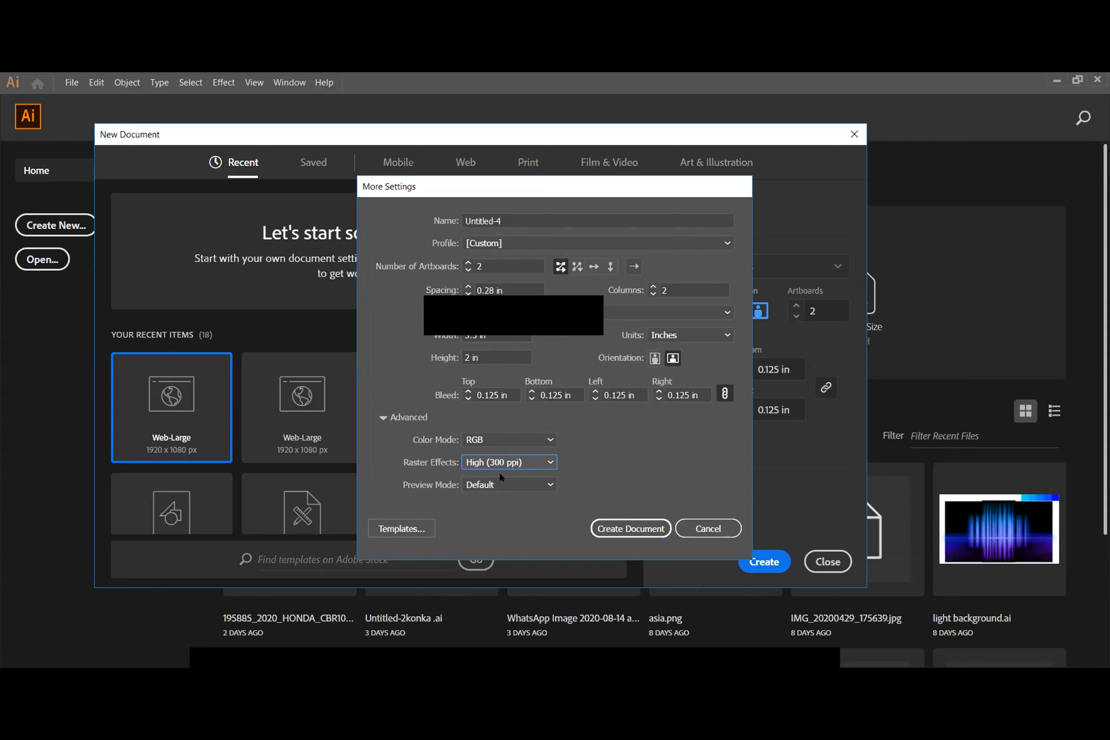
{"action": "left_click", "coordinate": [622, 529]}
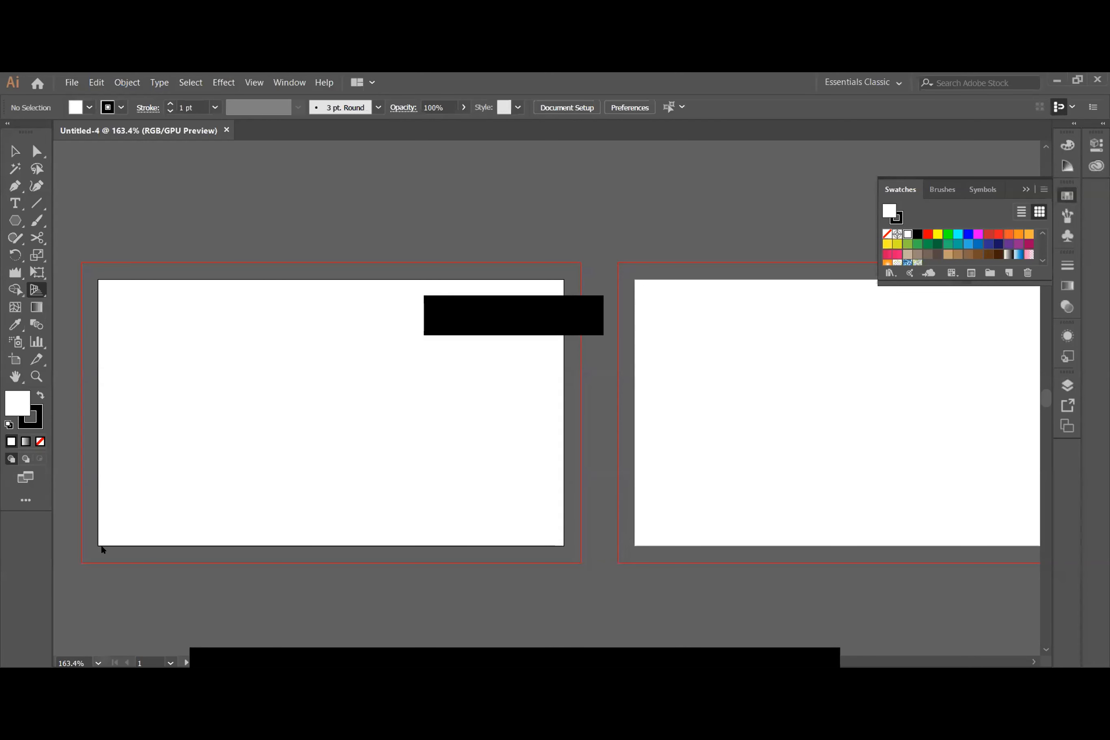
- Fit both artboards in view at 150% zoom and collapse the swatches to clear the workspace
{"action": "left_click", "coordinate": [98, 662]}
{"action": "left_click", "coordinate": [127, 503]}
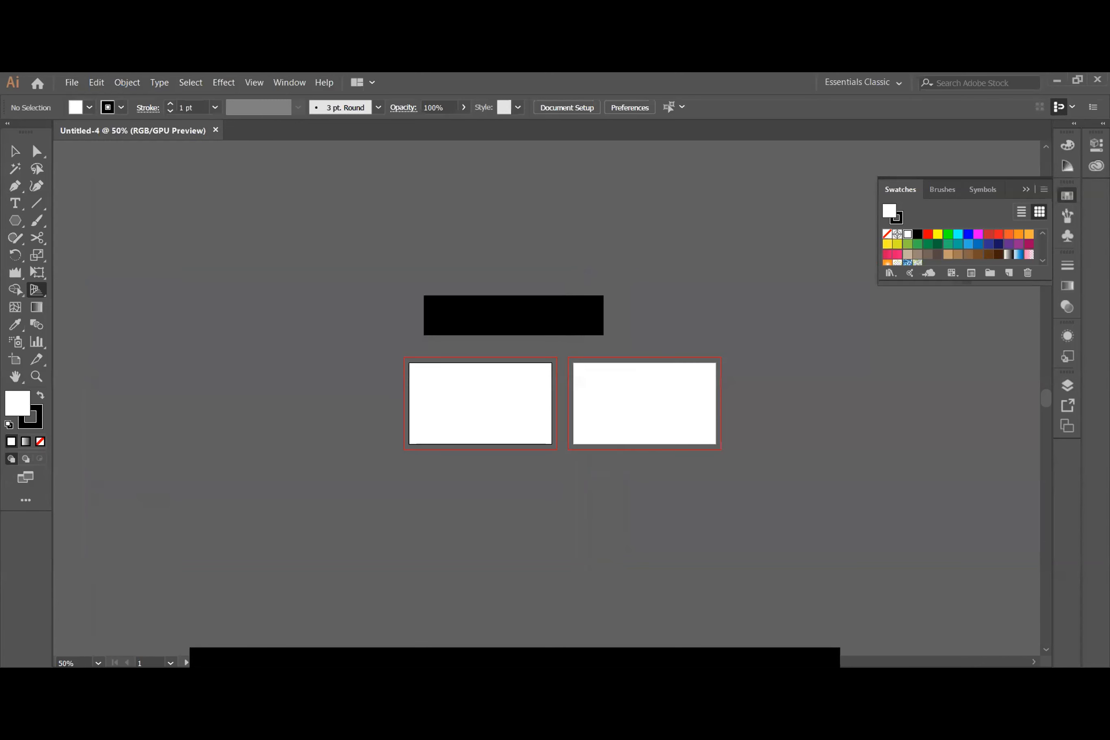
{"action": "key", "text": "ctrl+plus"}
{"action": "key", "text": "ctrl+plus"}
{"action": "key", "text": "ctrl+plus"}
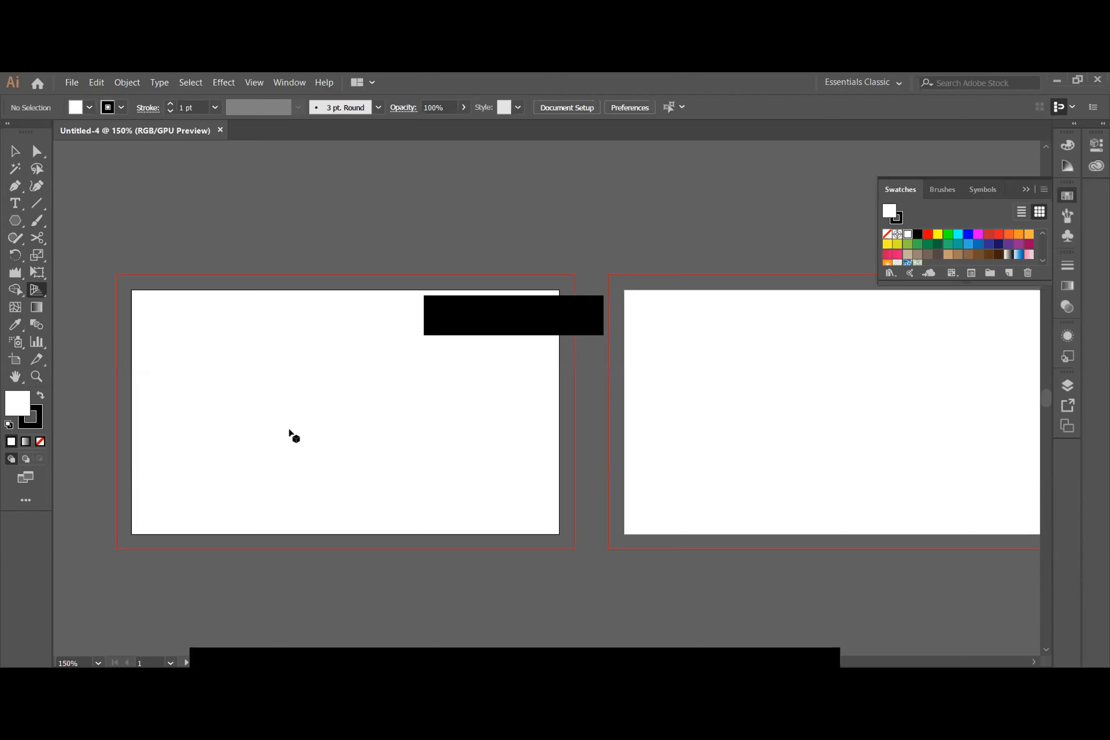
{"action": "key", "text": "h"}
{"action": "left_click_drag", "start_coordinate": [637, 396], "coordinate": [596, 399]}
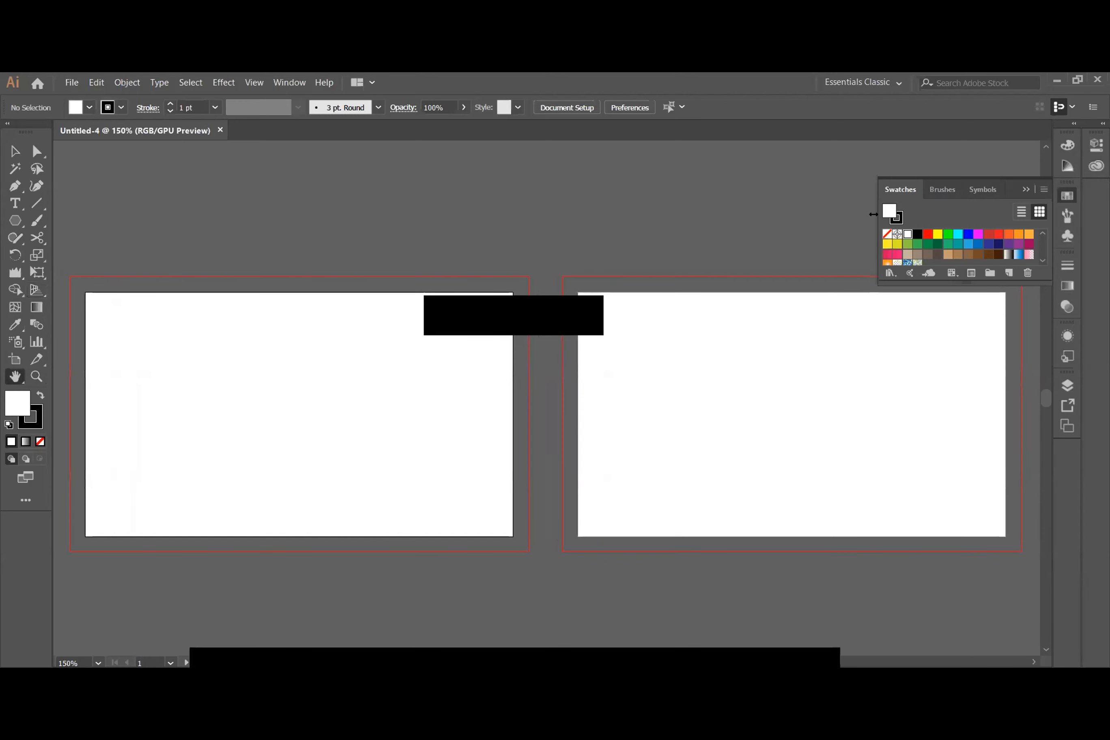
{"action": "left_click", "coordinate": [1027, 181]}
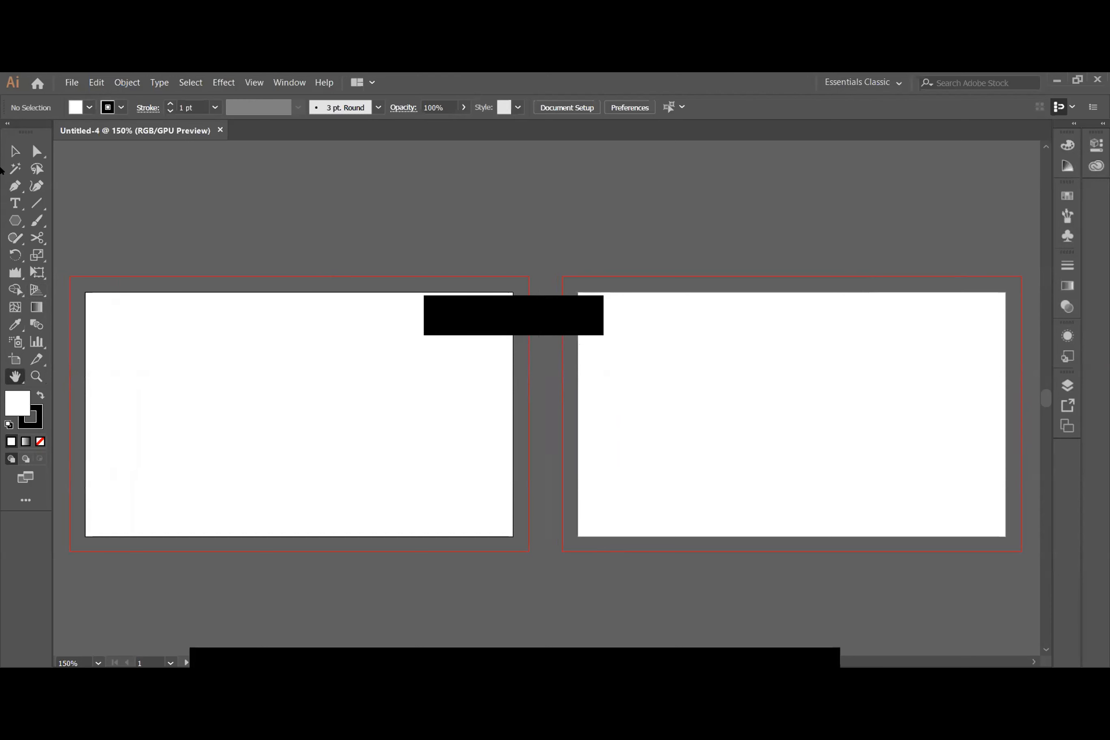
{"action": "left_click", "coordinate": [6, 151]}
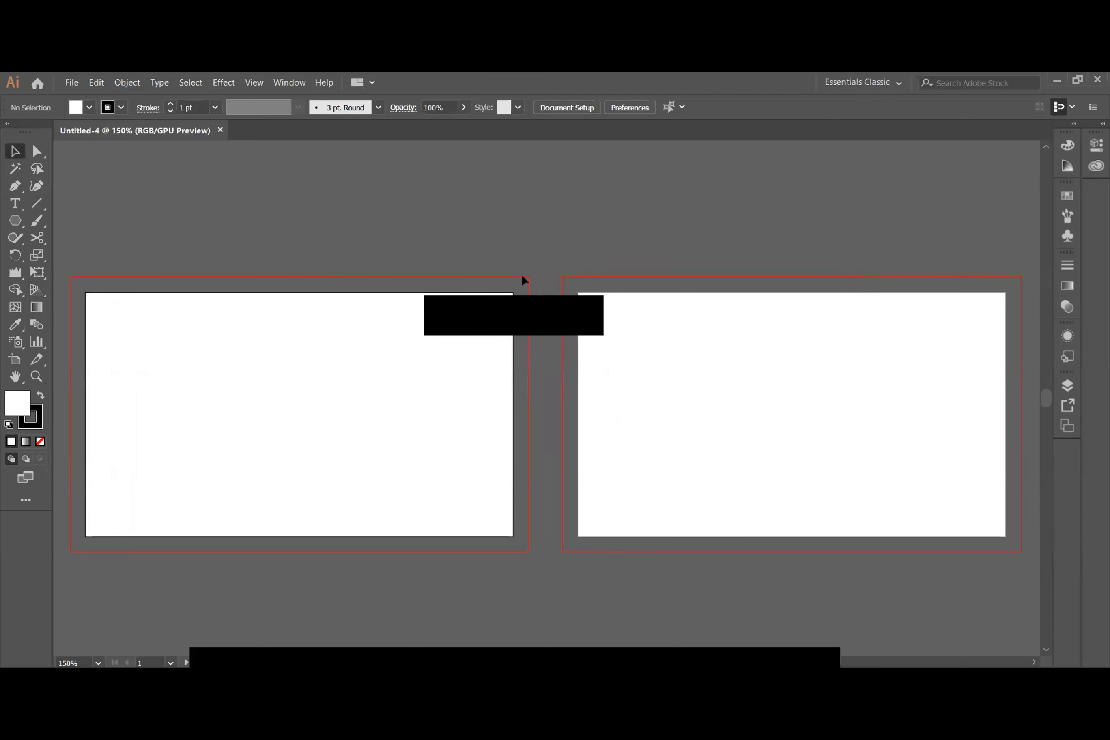
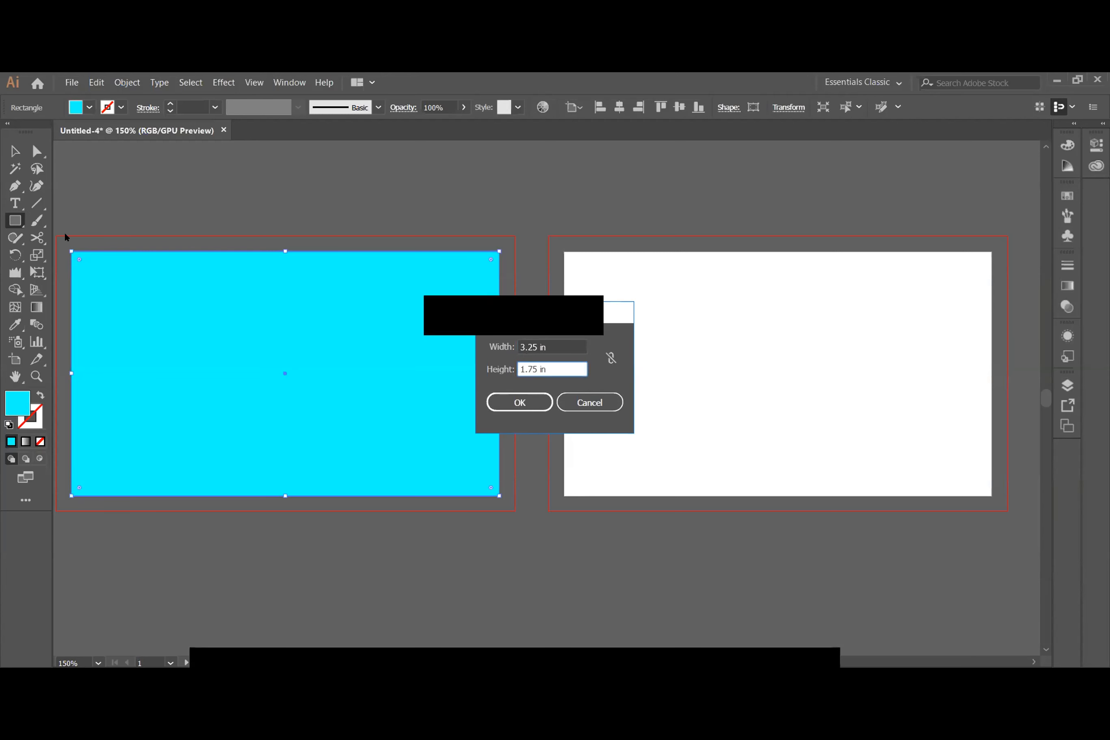
- Create a 3.25 x 1.75 in rectangle and center it on the cyan rectangle of the first artboard
{"action": "left_click", "coordinate": [527, 401]}
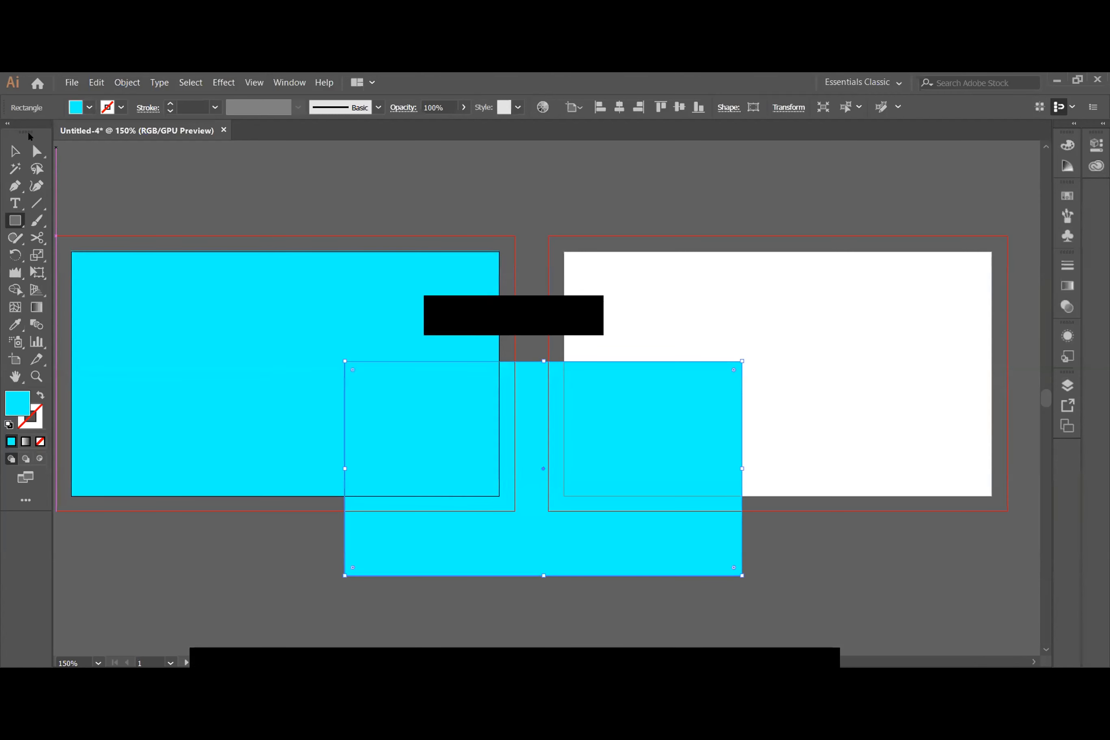
{"action": "key", "text": "v"}
{"action": "left_click_drag", "start_coordinate": [533, 529], "coordinate": [274, 435]}
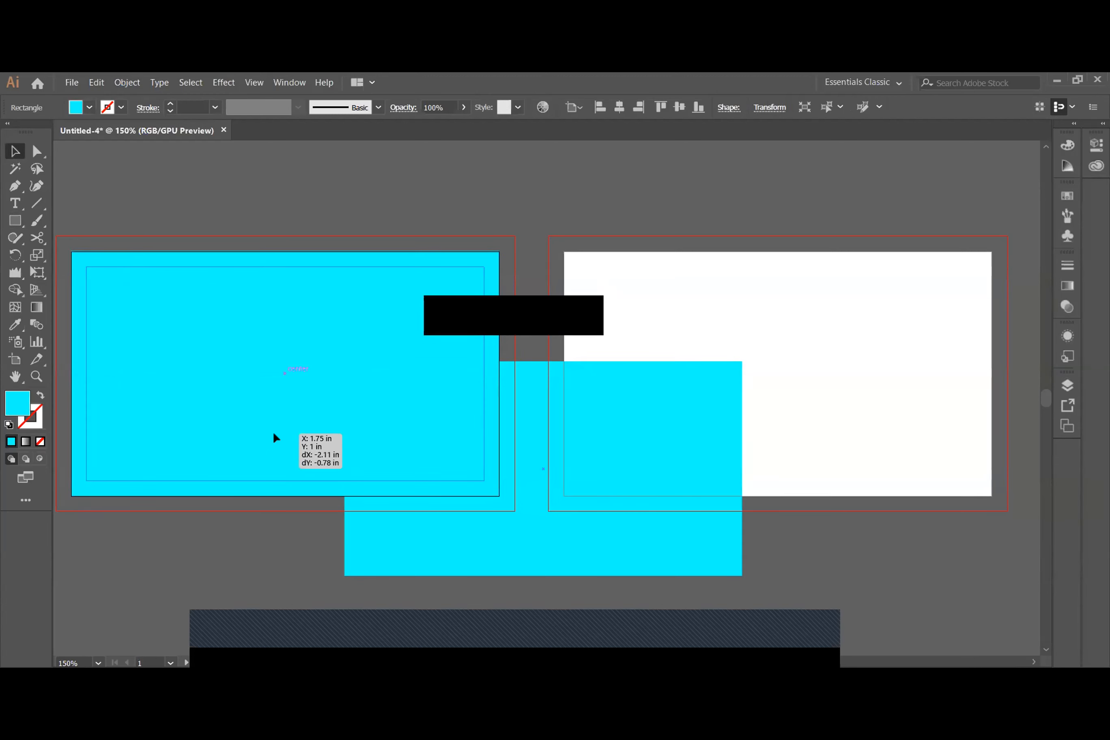
{"action": "left_click_drag", "start_coordinate": [274, 434], "coordinate": [274, 435]}
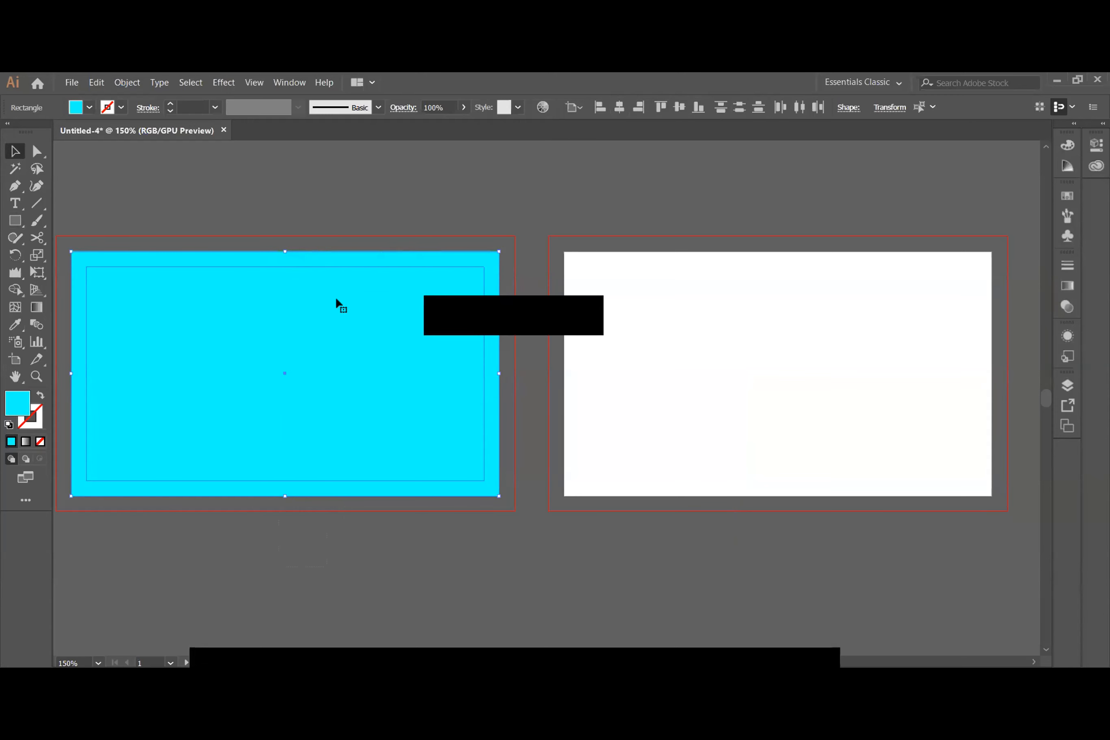
{"action": "left_click", "coordinate": [90, 109]}
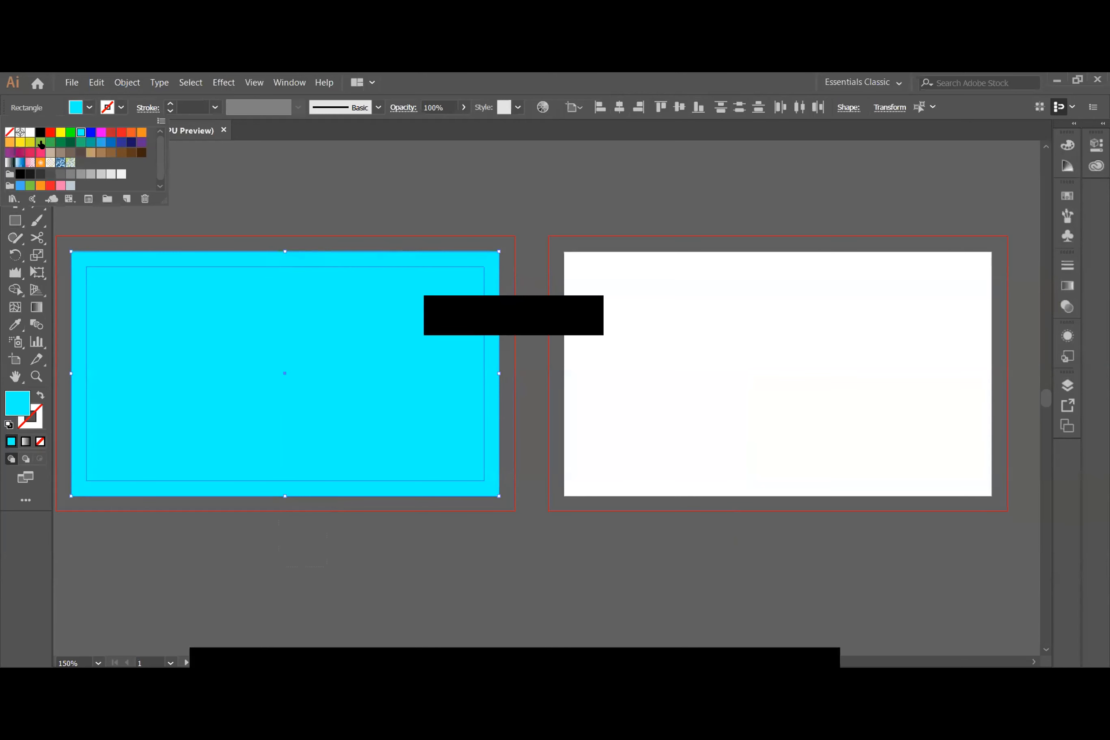
{"action": "left_click", "coordinate": [50, 142]}
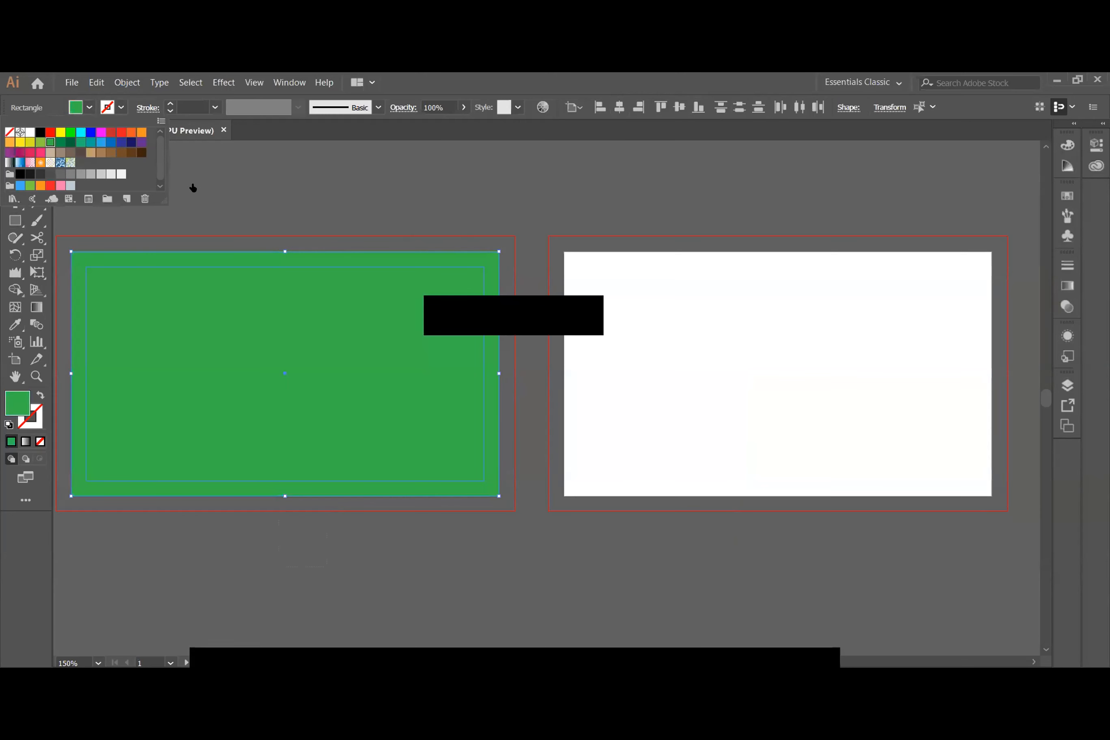
{"action": "key", "text": "ctrl+z"}
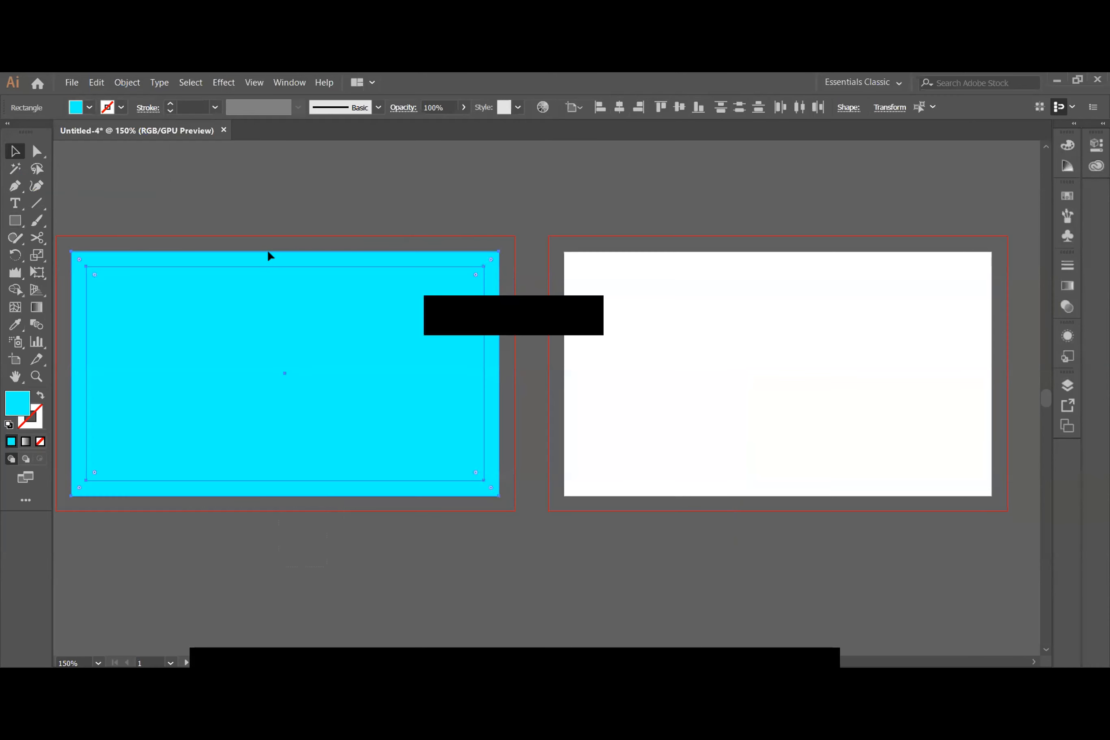
- Fill only the inner 3.25 x 1.75 in rectangle with green
{"action": "left_click", "coordinate": [280, 568]}
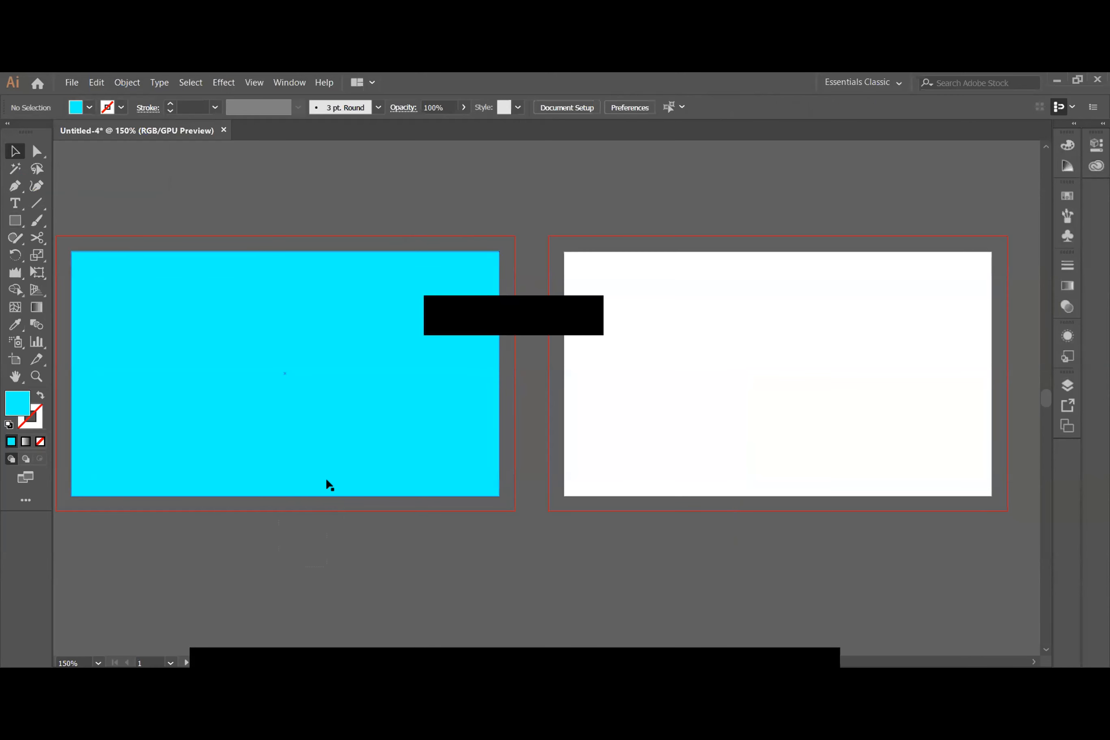
{"action": "left_click", "coordinate": [344, 480]}
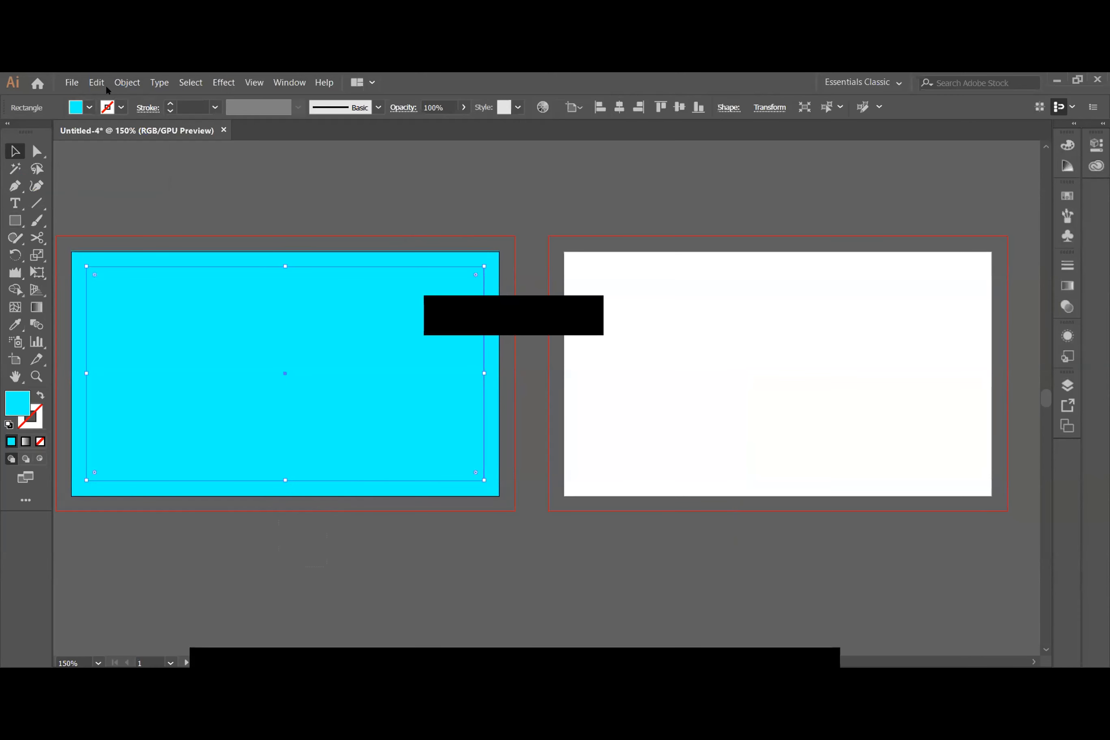
{"action": "left_click", "coordinate": [89, 107]}
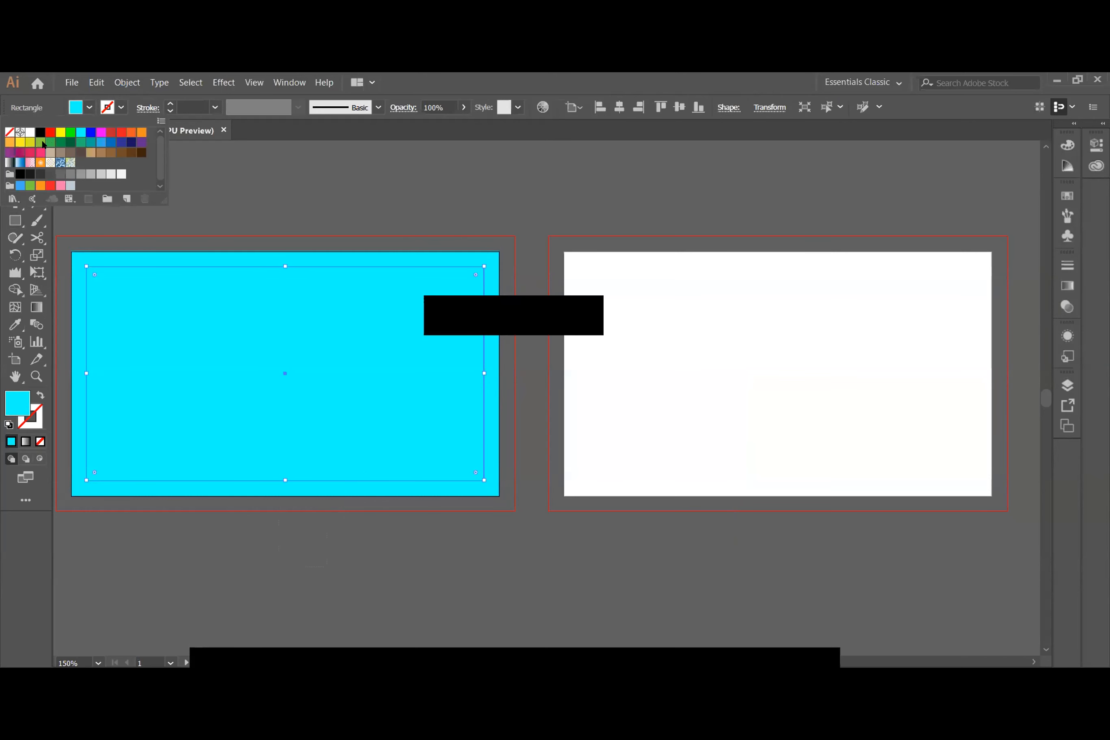
{"action": "left_click", "coordinate": [51, 142]}
{"action": "left_click", "coordinate": [319, 594]}
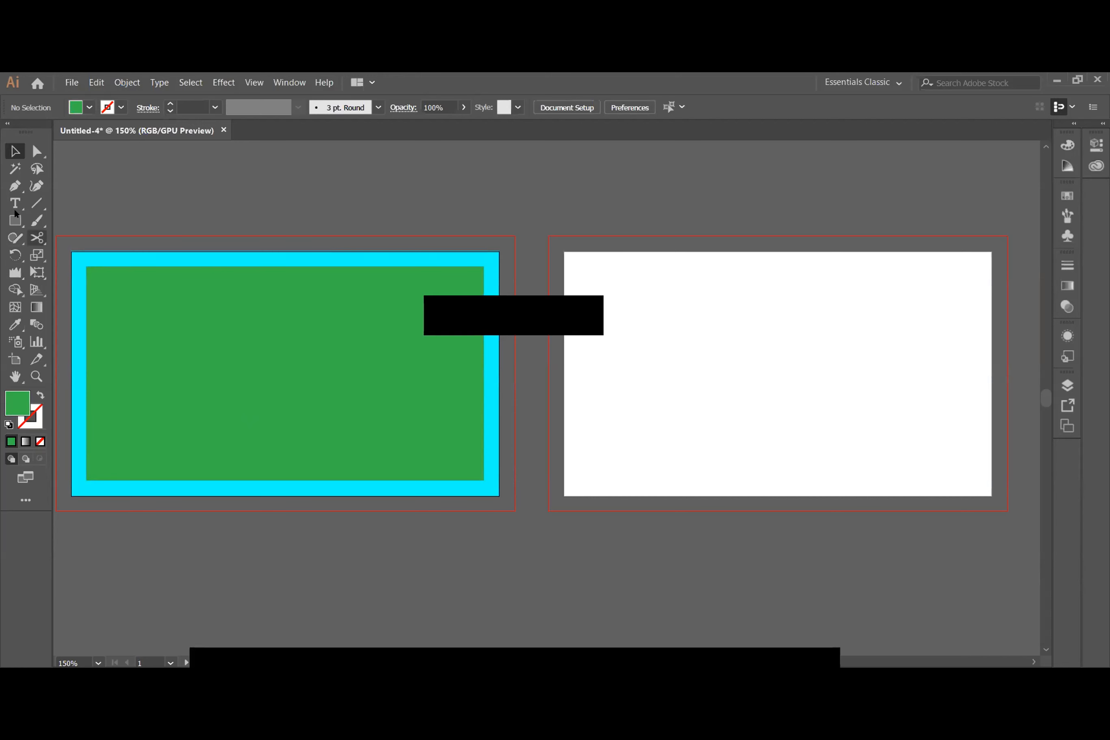
{"action": "left_click", "coordinate": [122, 302]}
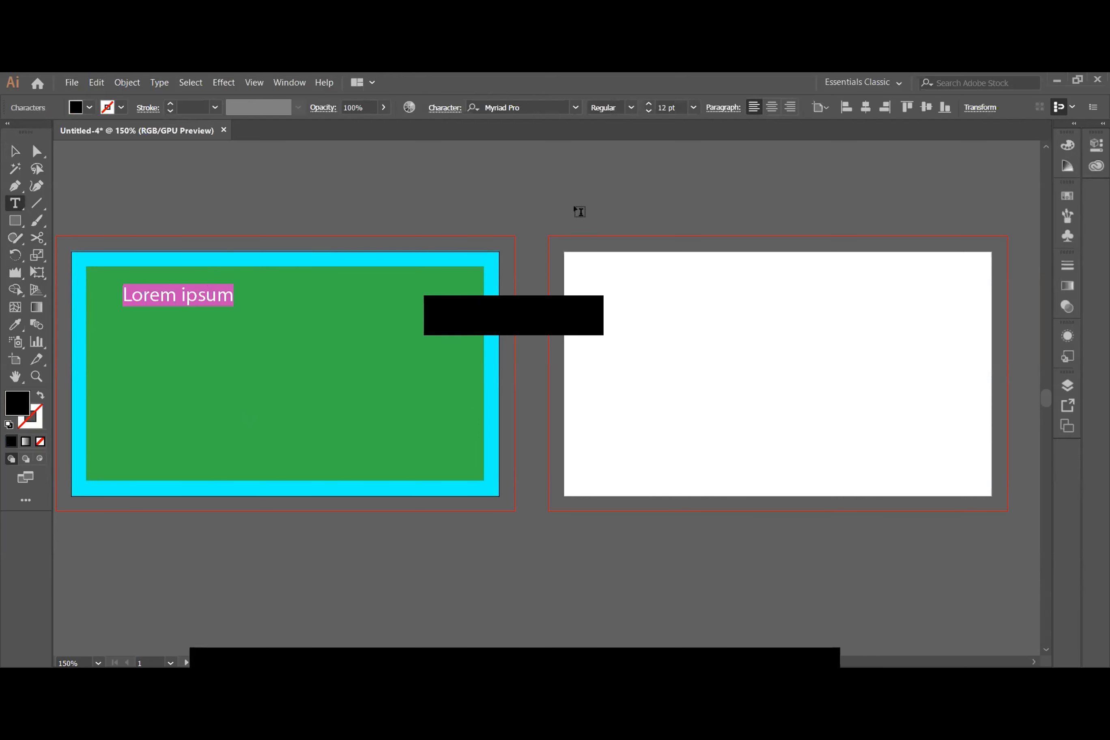
{"action": "key", "text": "BackSpace"}
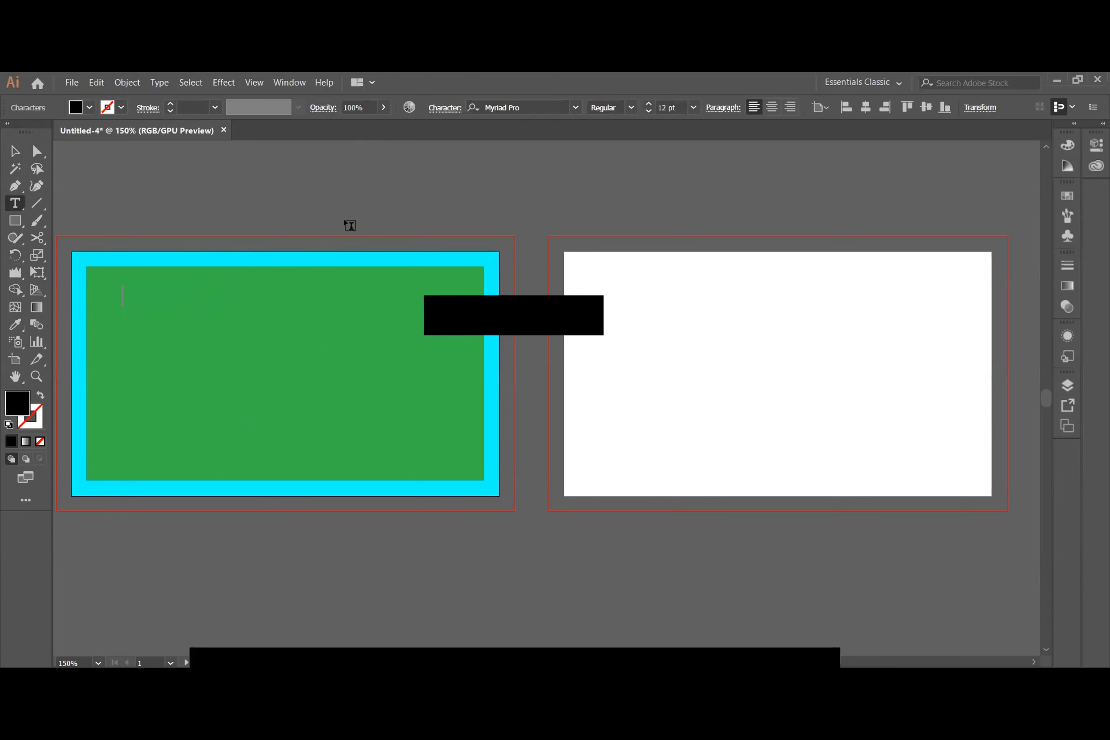
{"action": "left_click", "coordinate": [15, 152]}
{"action": "key", "text": "Delete"}
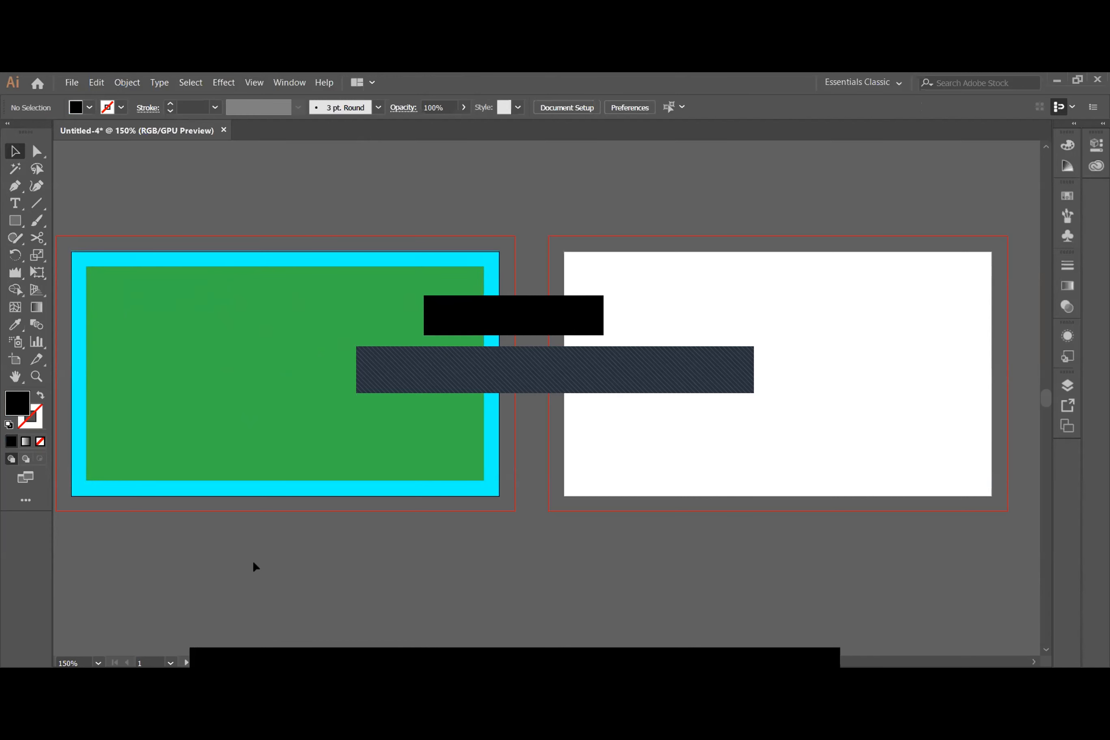
- Duplicate the cyan and green rectangles together onto the second artboard, aligned with its edges
{"action": "left_click", "coordinate": [310, 421]}
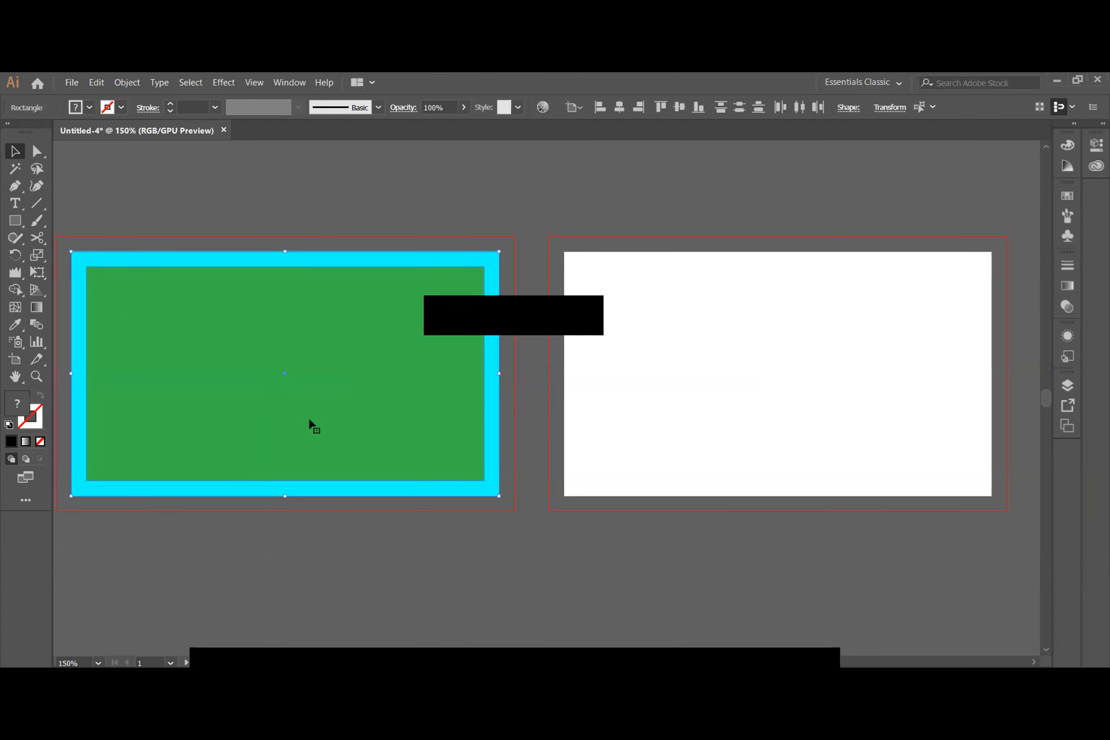
{"action": "left_click_drag", "start_coordinate": [311, 424], "coordinate": [806, 428]}
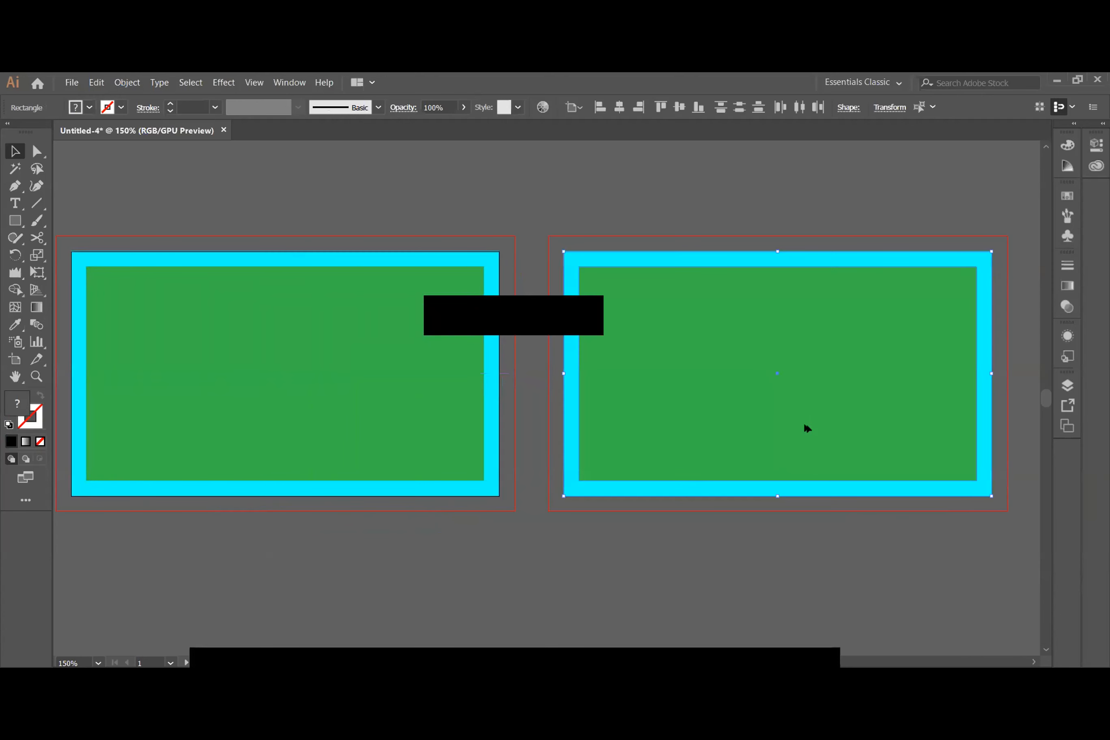
{"action": "left_click", "coordinate": [786, 542]}
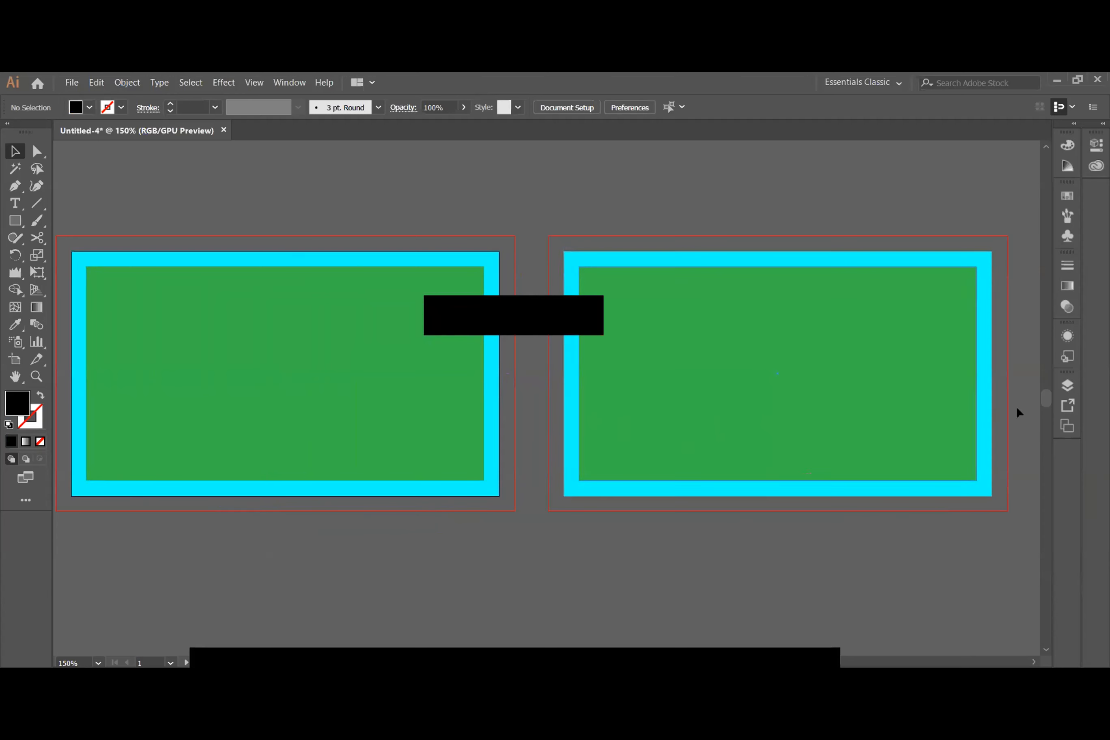
- Try converting the first artboard's green rectangle into guides, and undo the conversion
{"action": "left_click", "coordinate": [796, 324]}
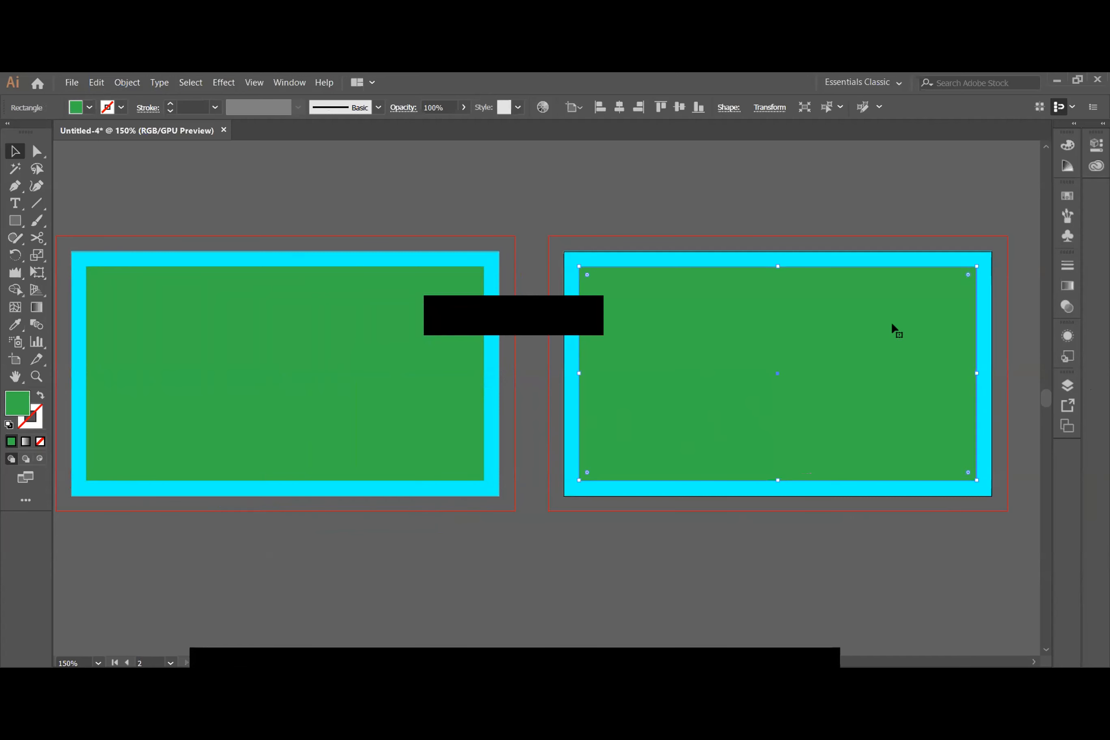
{"action": "left_click", "coordinate": [713, 630]}
{"action": "left_click", "coordinate": [317, 386]}
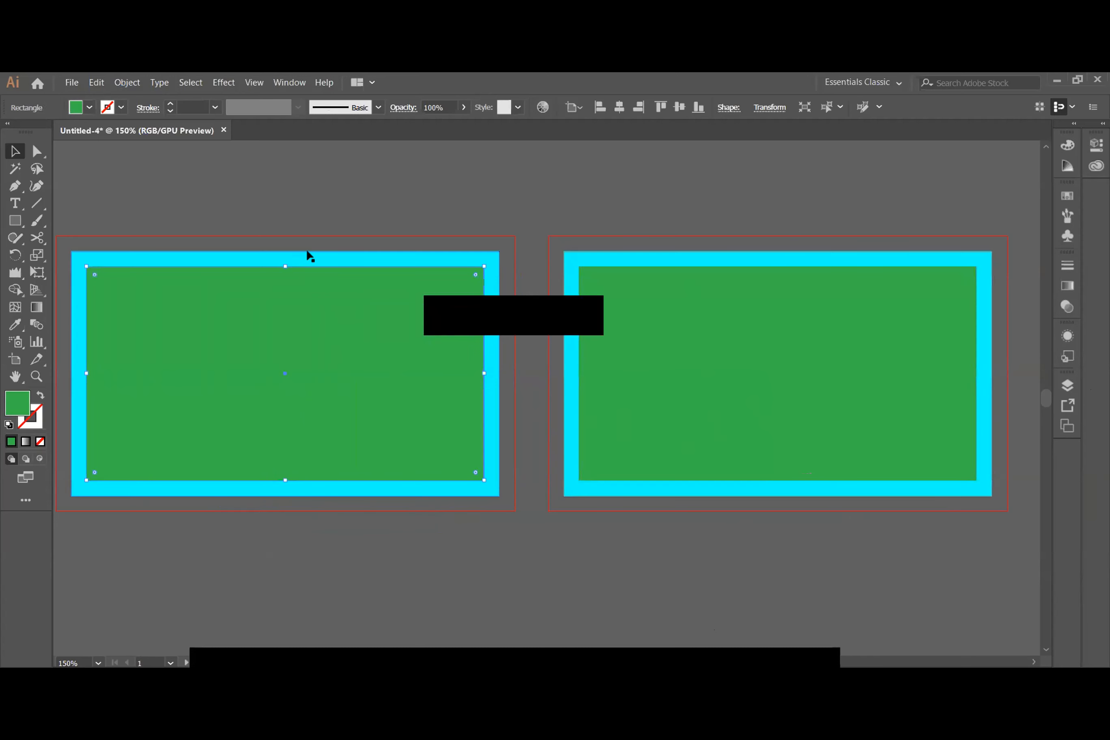
{"action": "right_click", "coordinate": [317, 319]}
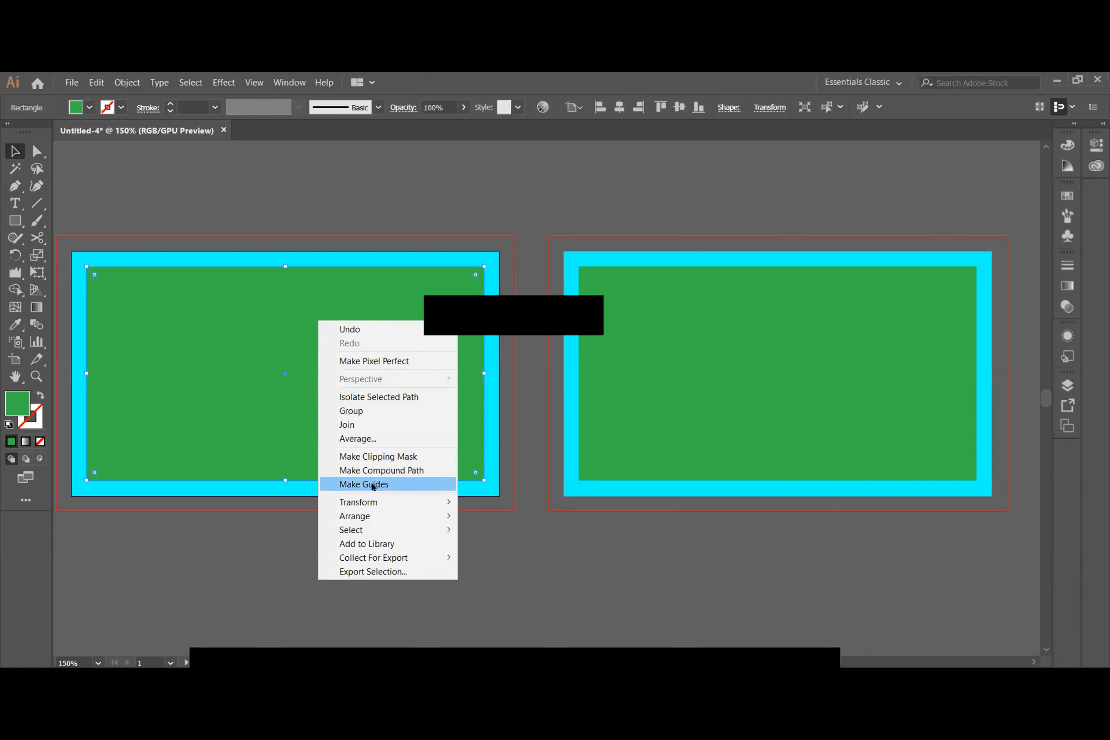
{"action": "left_click", "coordinate": [393, 485]}
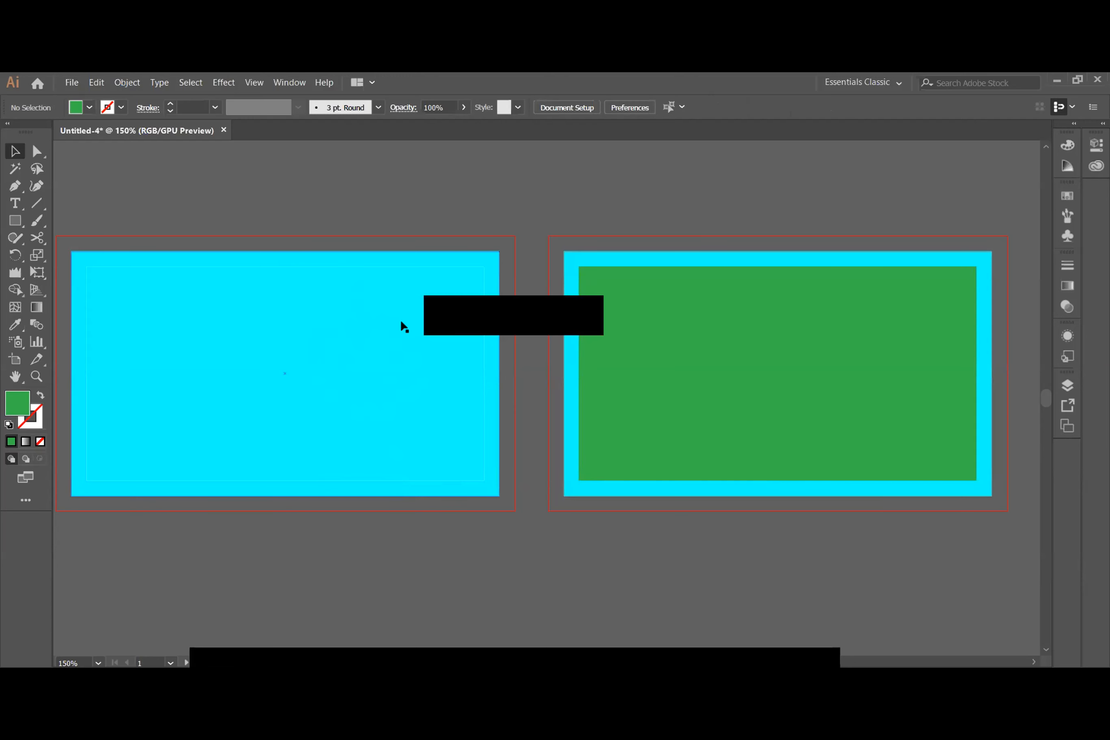
{"action": "key", "text": "ctrl+z"}
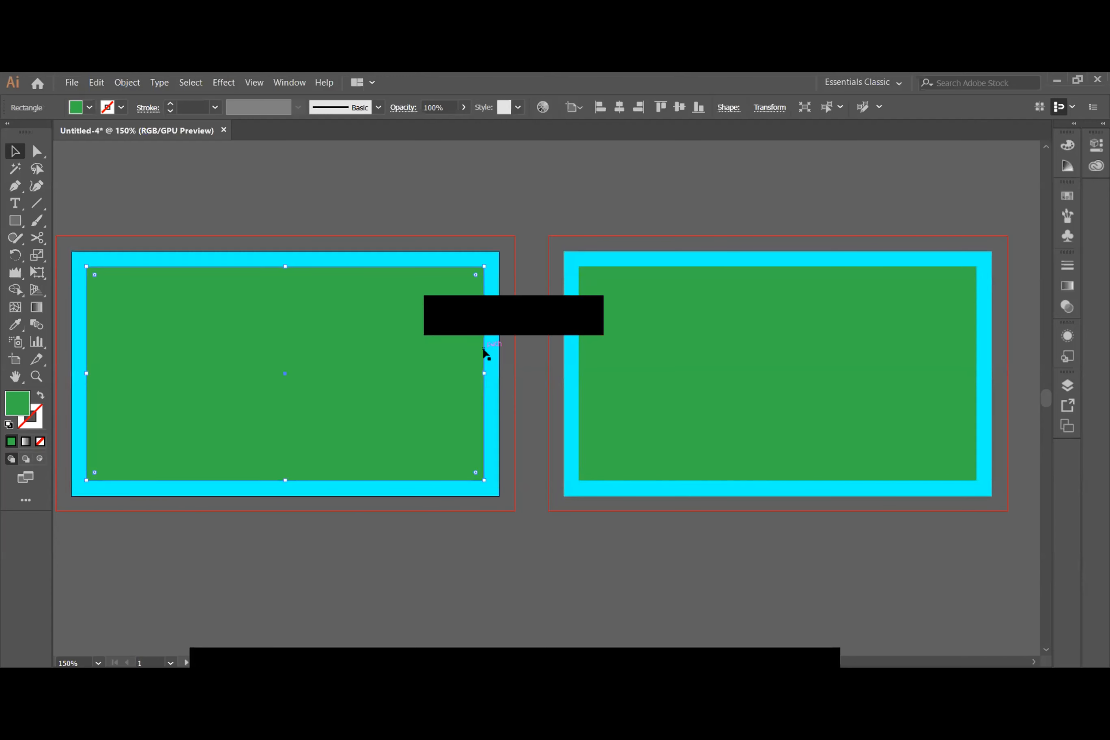
- Fill the first artboard's outer rectangle with orange and convert its green inner rectangle into guides
{"action": "left_click", "coordinate": [487, 359]}
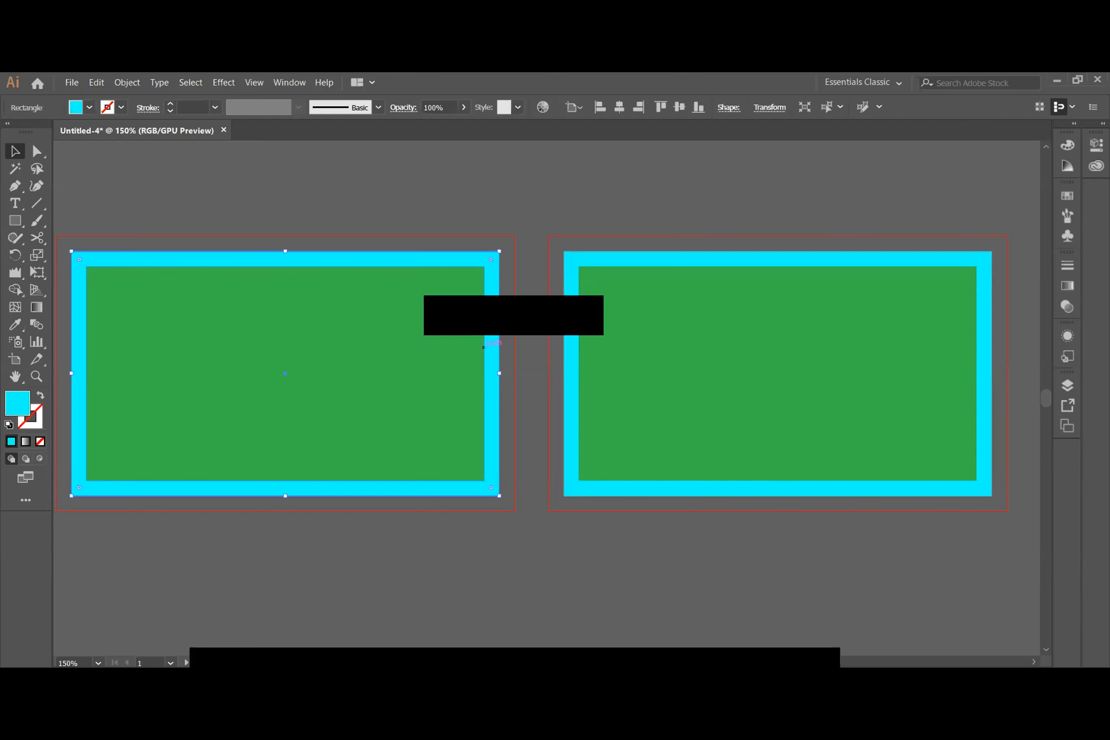
{"action": "left_click", "coordinate": [89, 106]}
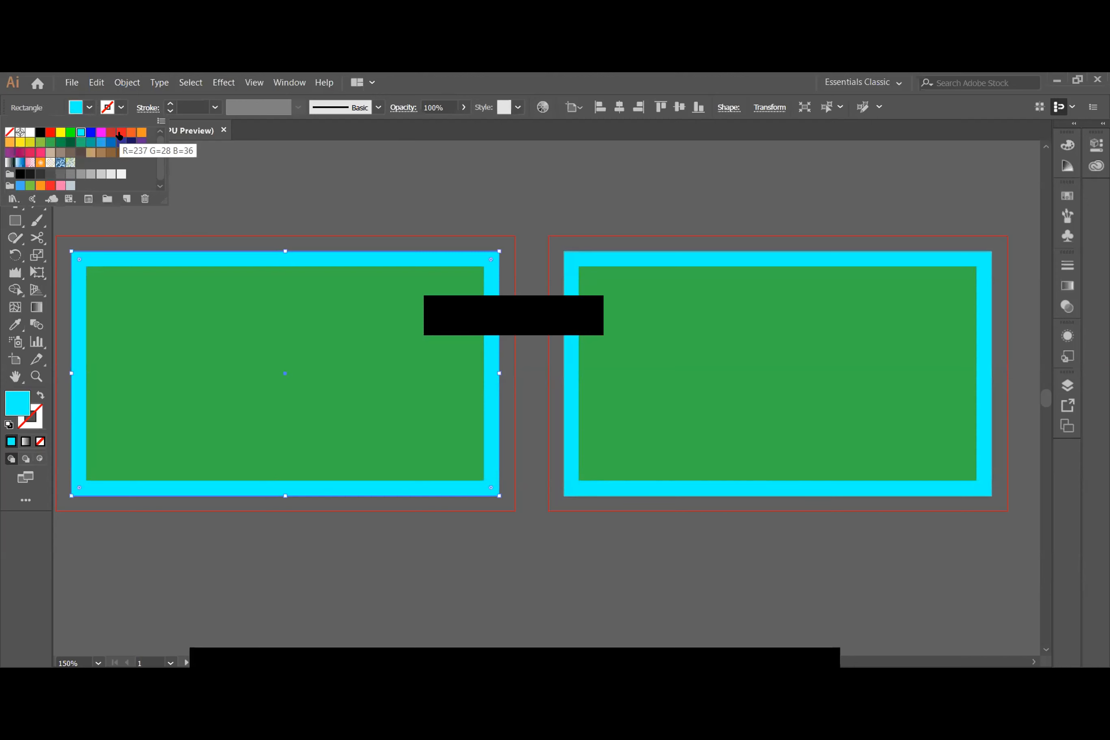
{"action": "left_click", "coordinate": [128, 135]}
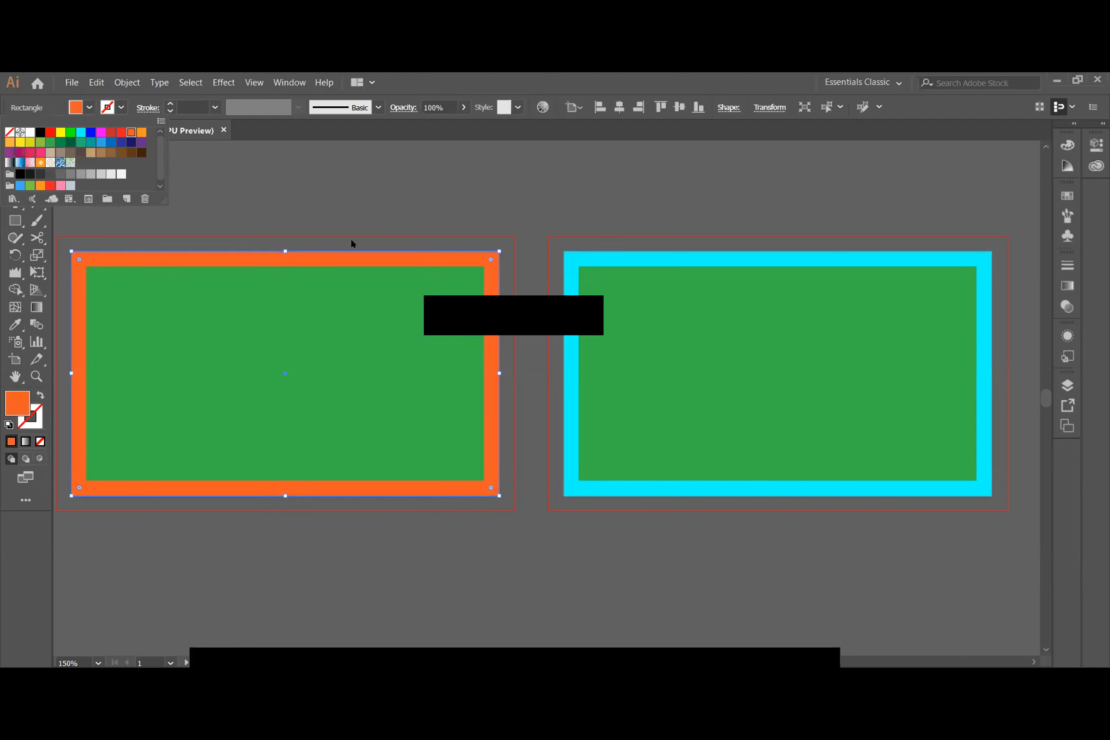
{"action": "left_click", "coordinate": [372, 214]}
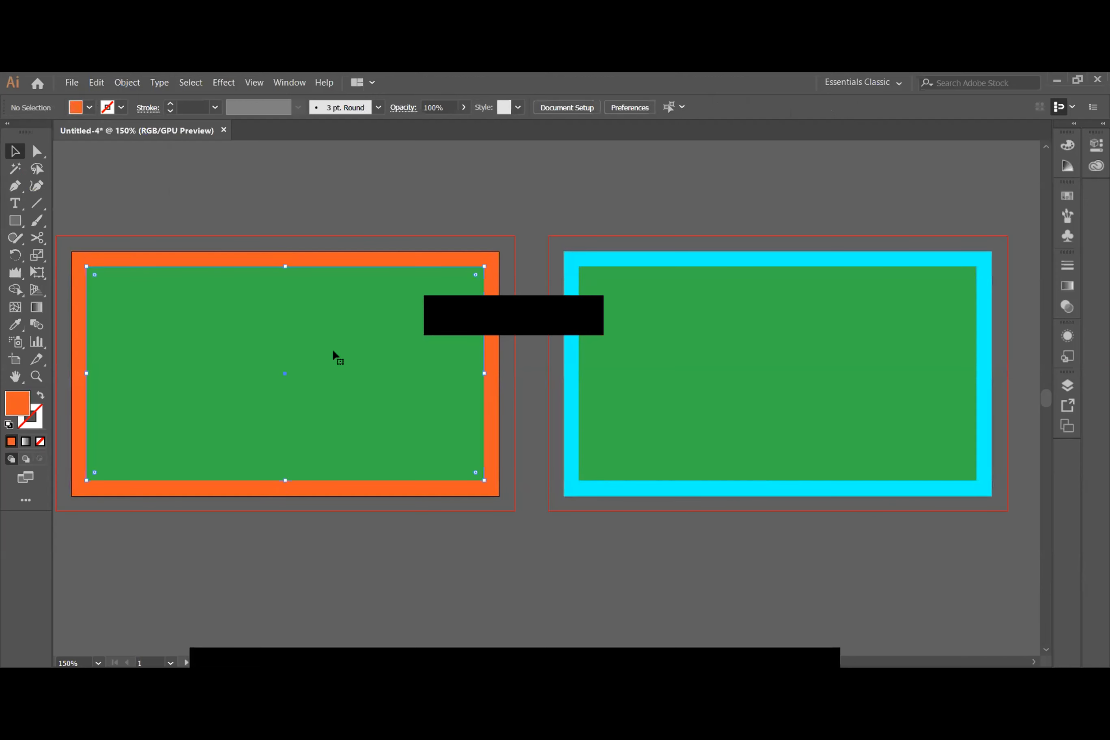
{"action": "right_click", "coordinate": [332, 352]}
{"action": "left_click", "coordinate": [384, 515]}
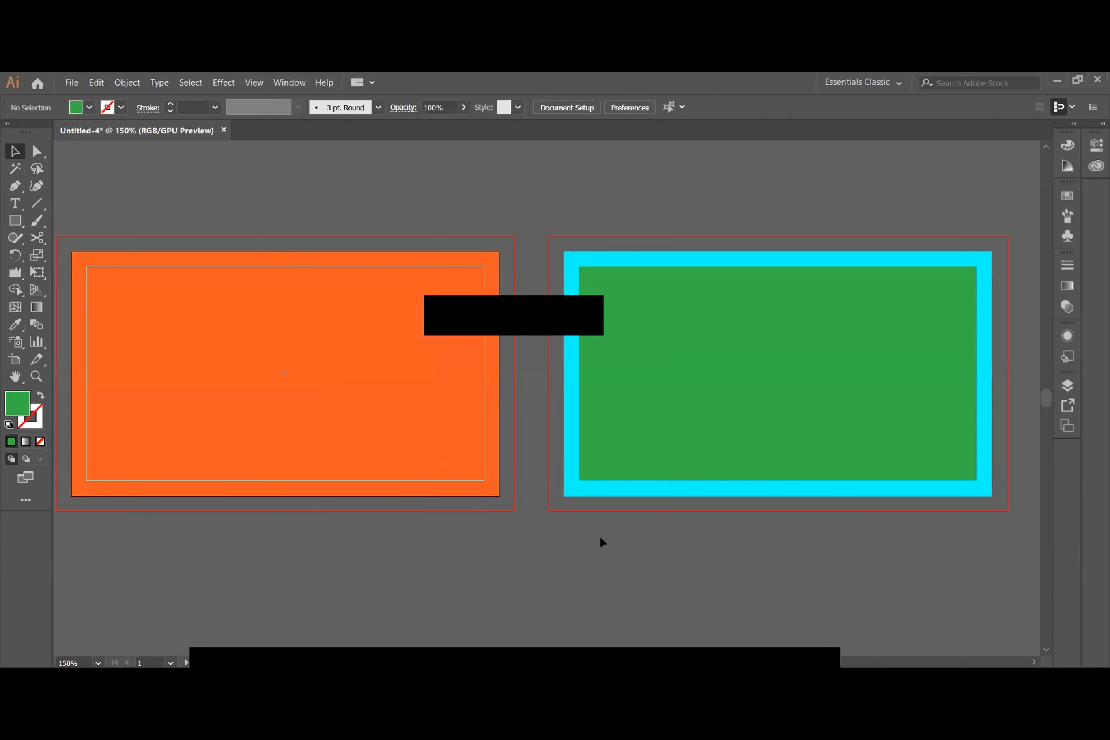
- Fill the second artboard's outer rectangle with medium blue and convert its green inner rectangle into guides
{"action": "left_click", "coordinate": [622, 486]}
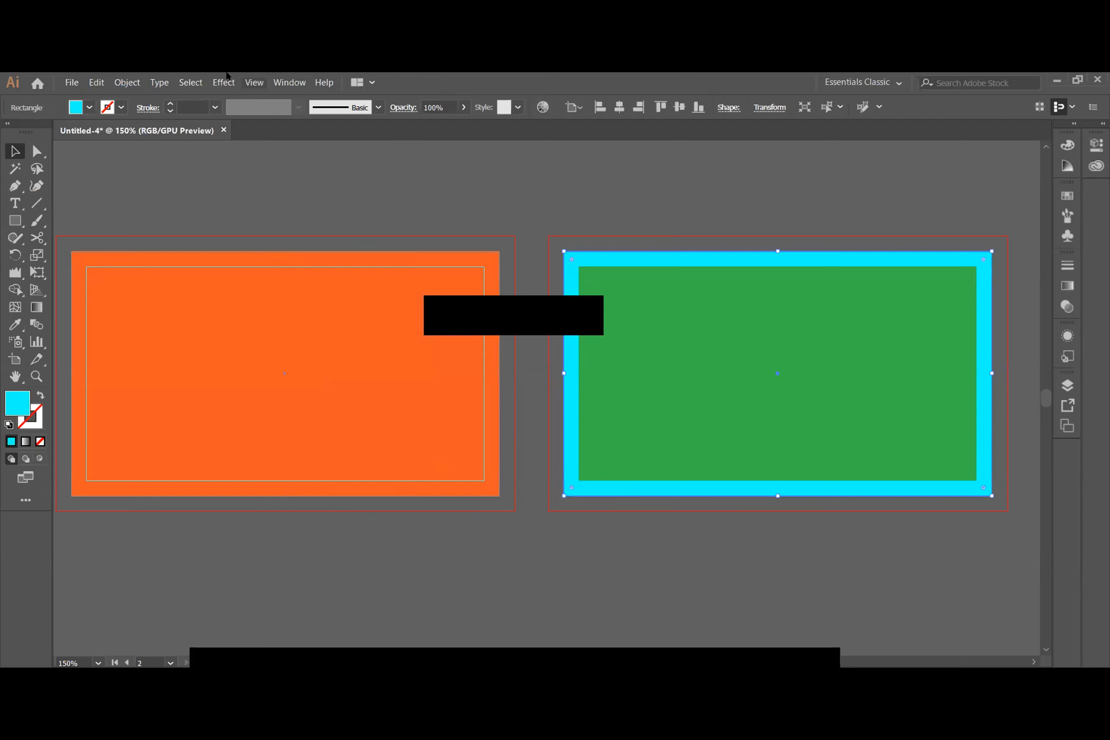
{"action": "left_click", "coordinate": [89, 107]}
{"action": "left_click", "coordinate": [99, 143]}
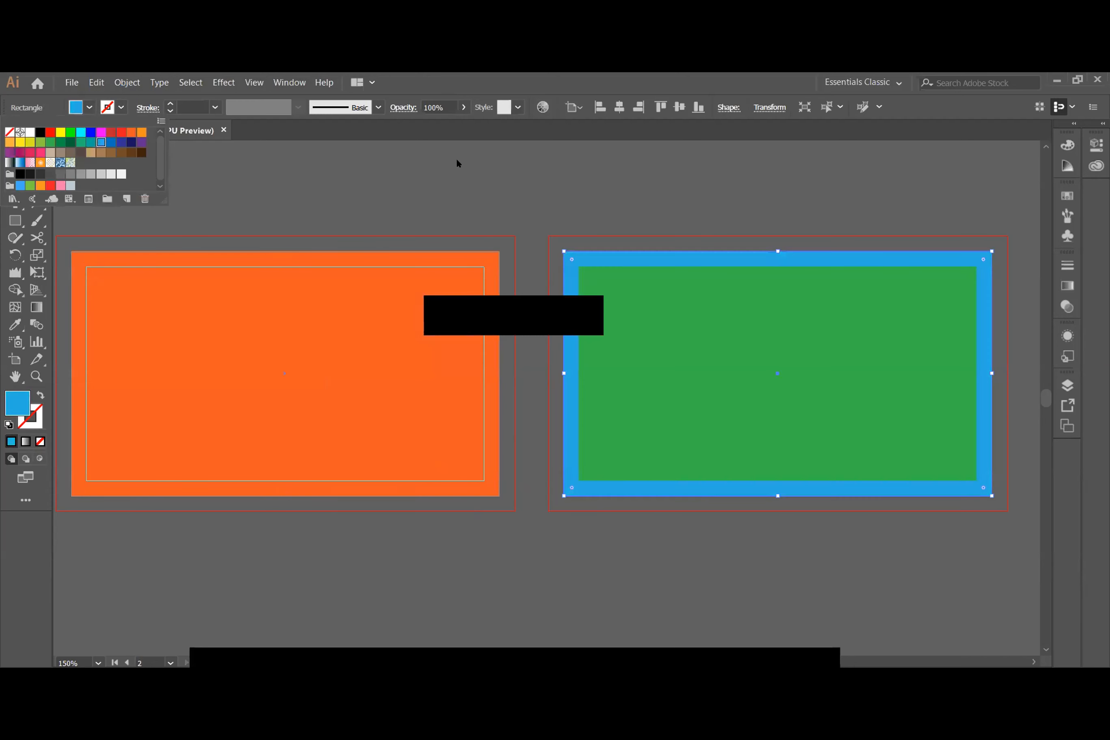
{"action": "left_click", "coordinate": [541, 201]}
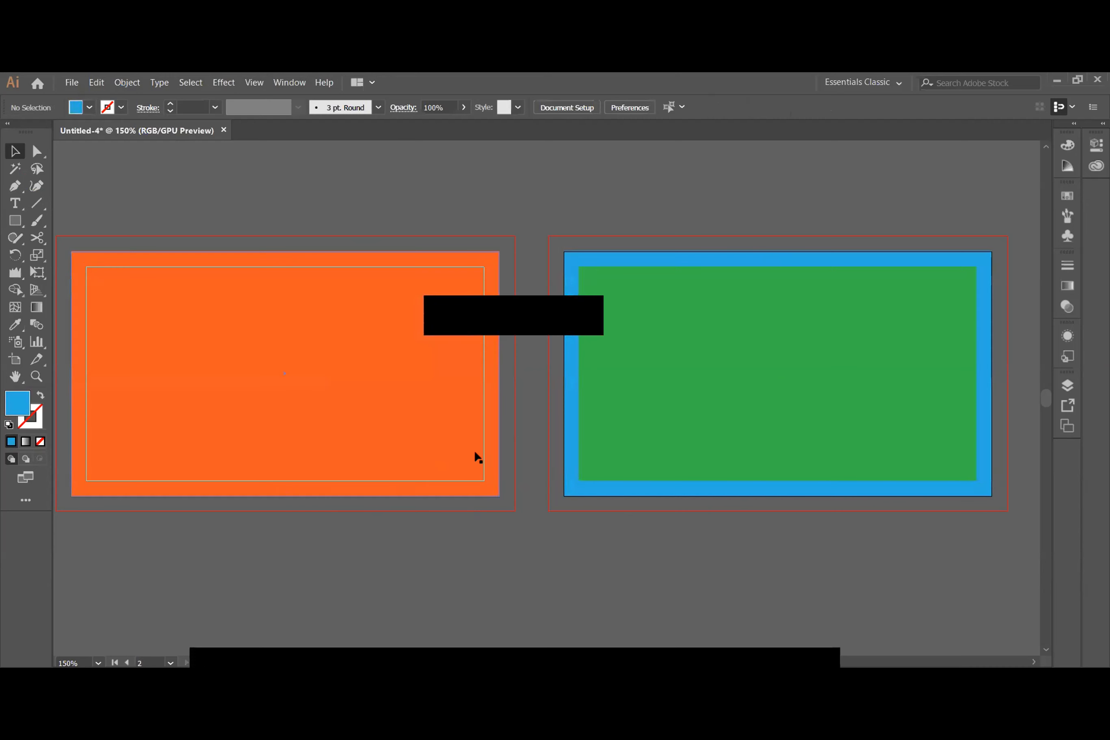
{"action": "right_click", "coordinate": [690, 405]}
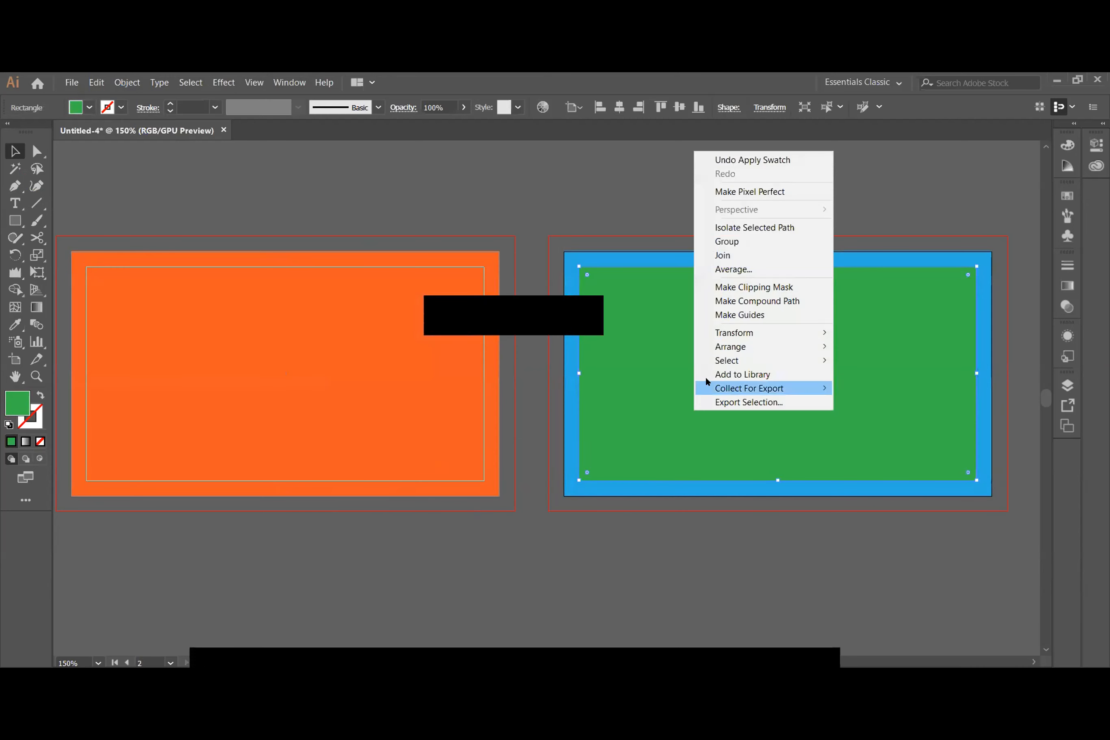
{"action": "left_click", "coordinate": [715, 315]}
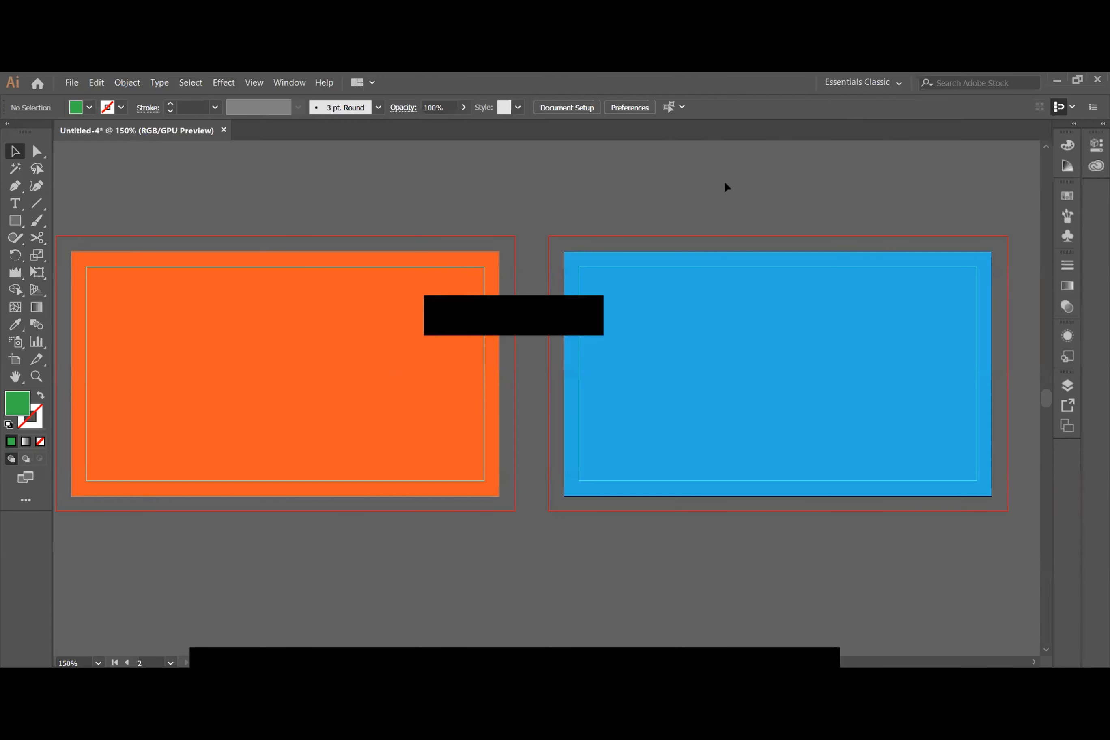
{"action": "left_click", "coordinate": [432, 275]}
{"action": "left_click", "coordinate": [468, 559]}
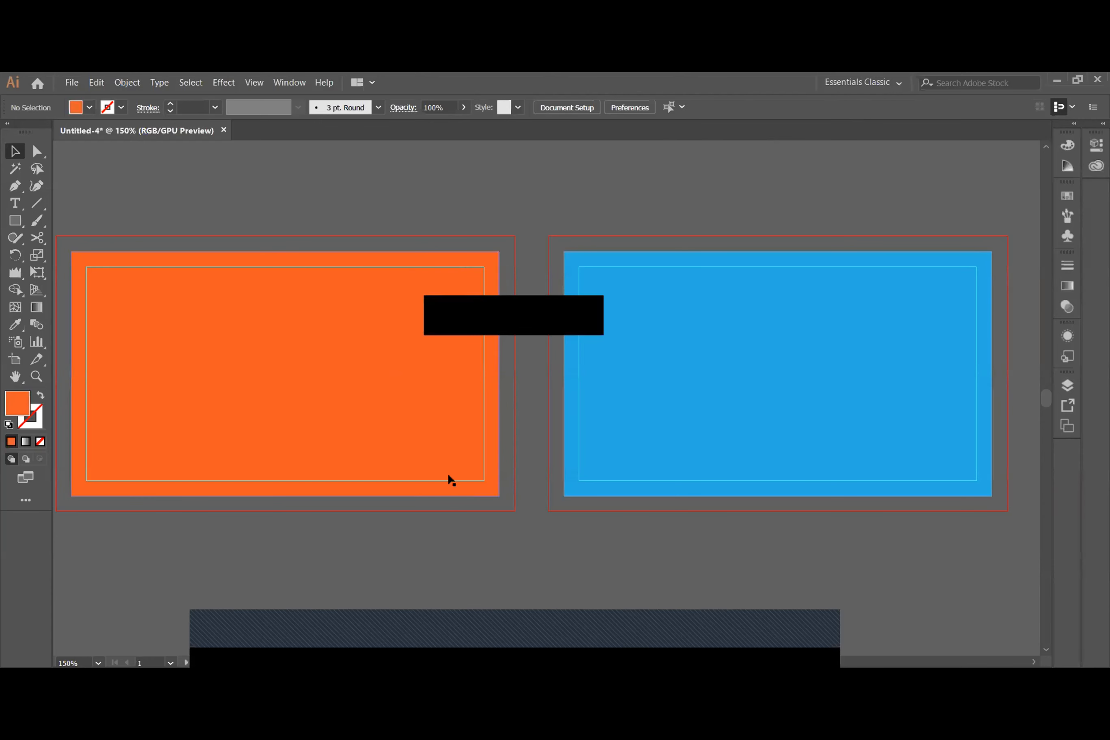
{"action": "left_click", "coordinate": [456, 603]}
{"action": "right_click", "coordinate": [455, 259]}
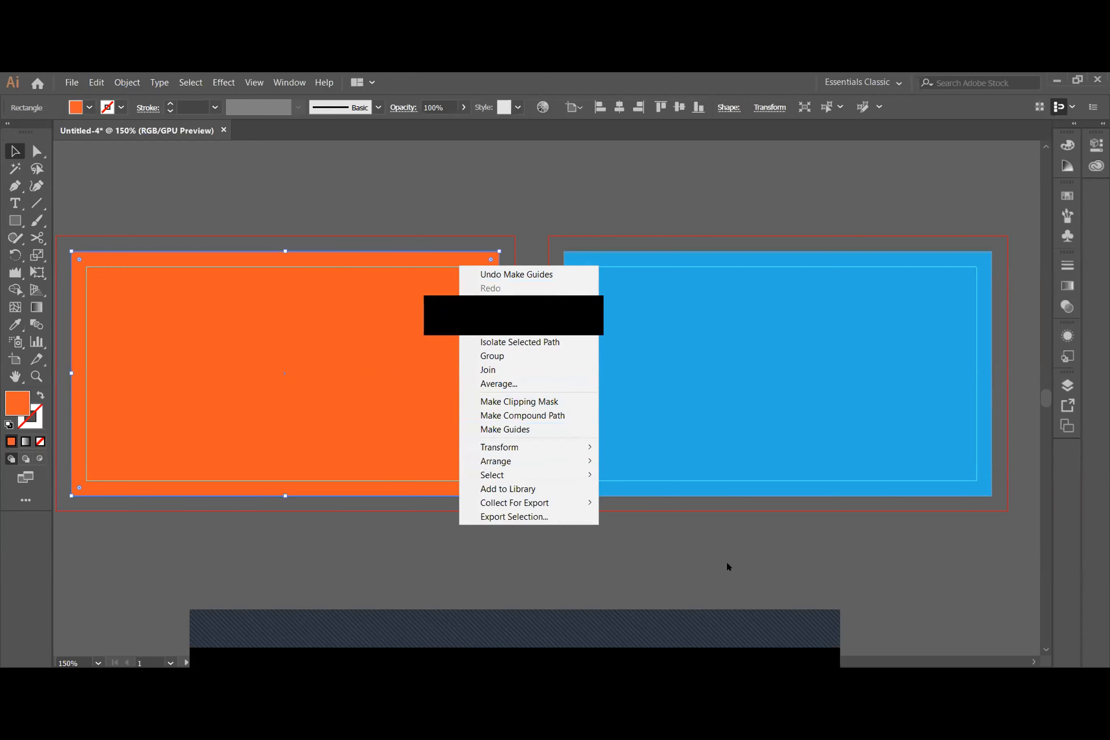
{"action": "left_click", "coordinate": [453, 562]}
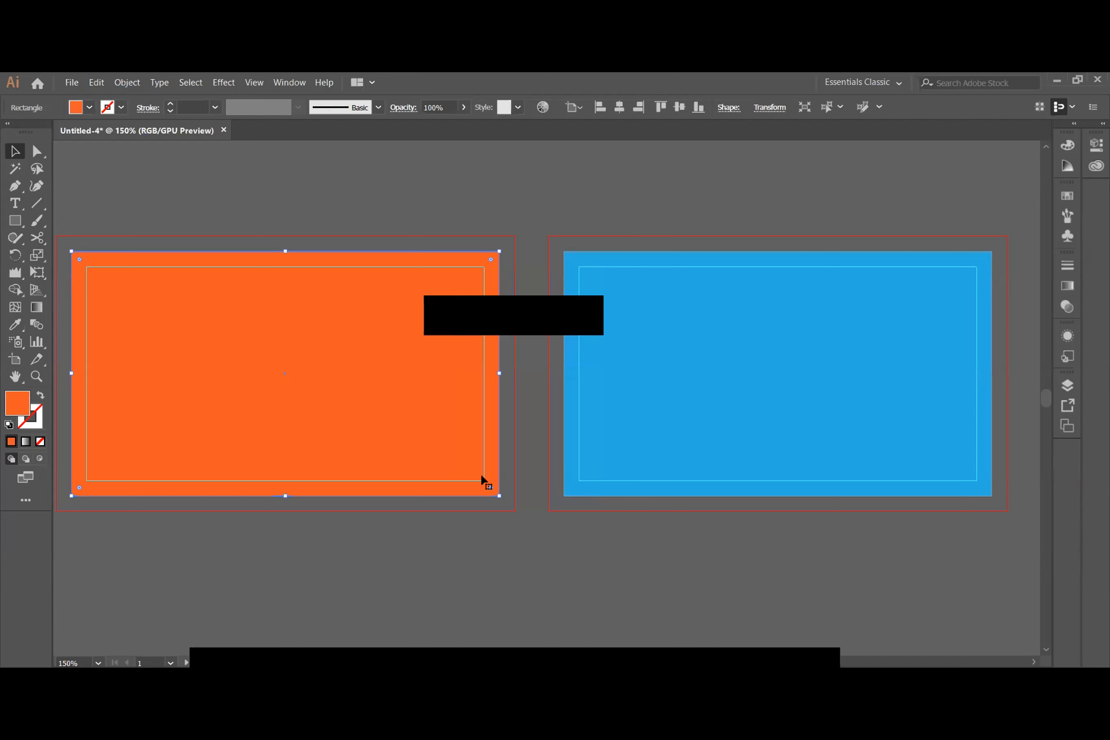
{"action": "right_click", "coordinate": [384, 383]}
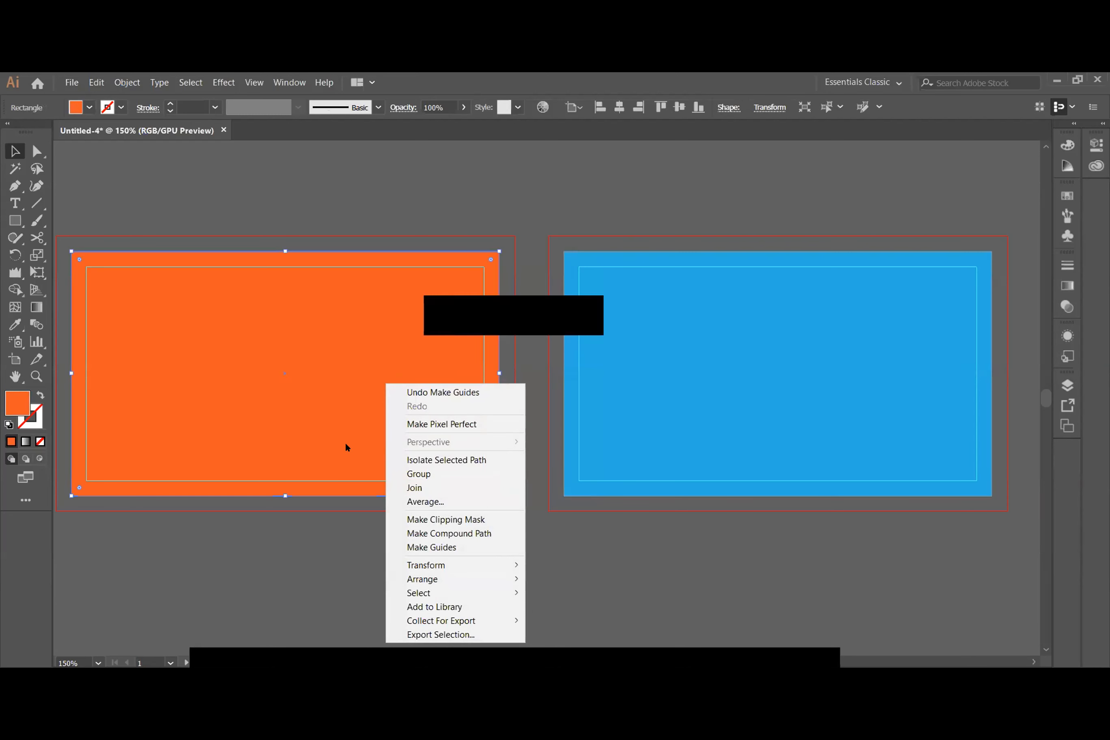
- Draw an orange rectangle over the first artboard and stretch its upper edge to the bleed line
{"action": "left_click", "coordinate": [576, 558]}
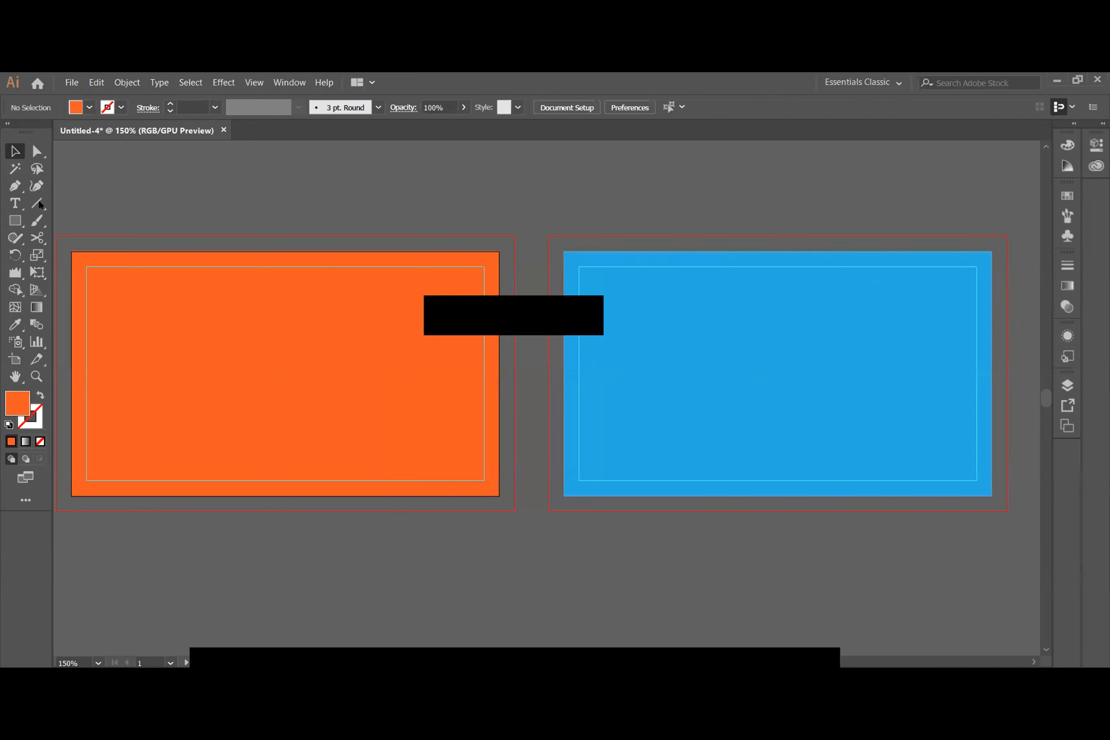
{"action": "left_click", "coordinate": [14, 219]}
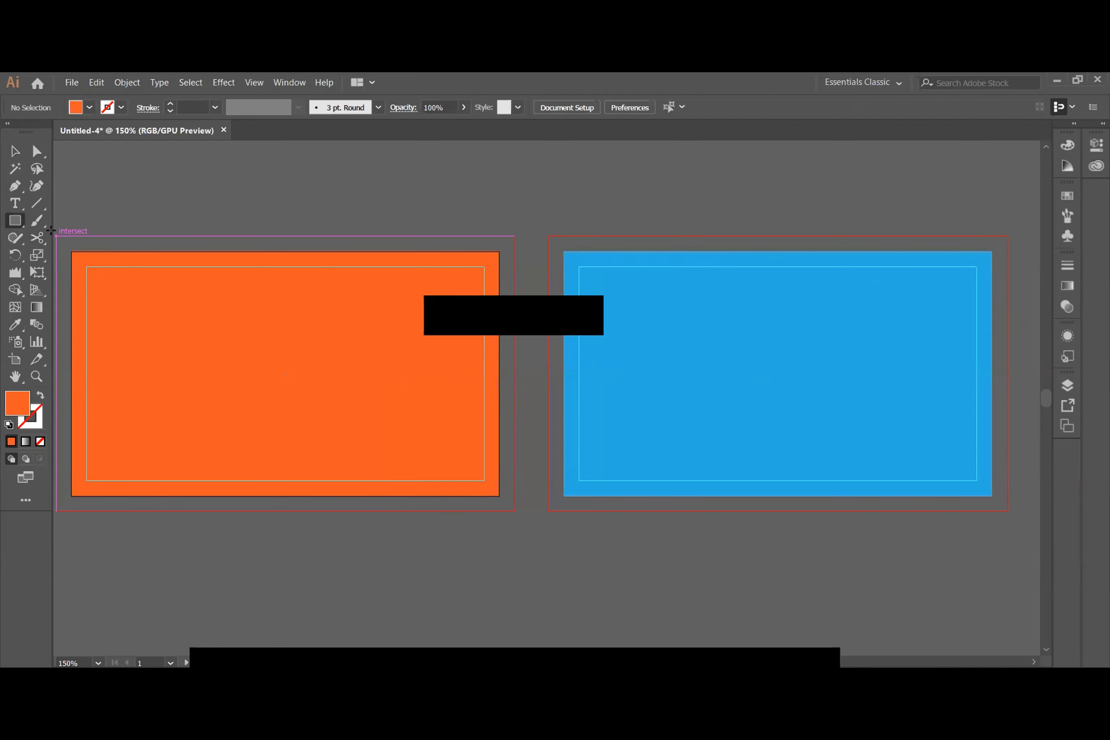
{"action": "left_click_drag", "start_coordinate": [54, 238], "coordinate": [515, 510]}
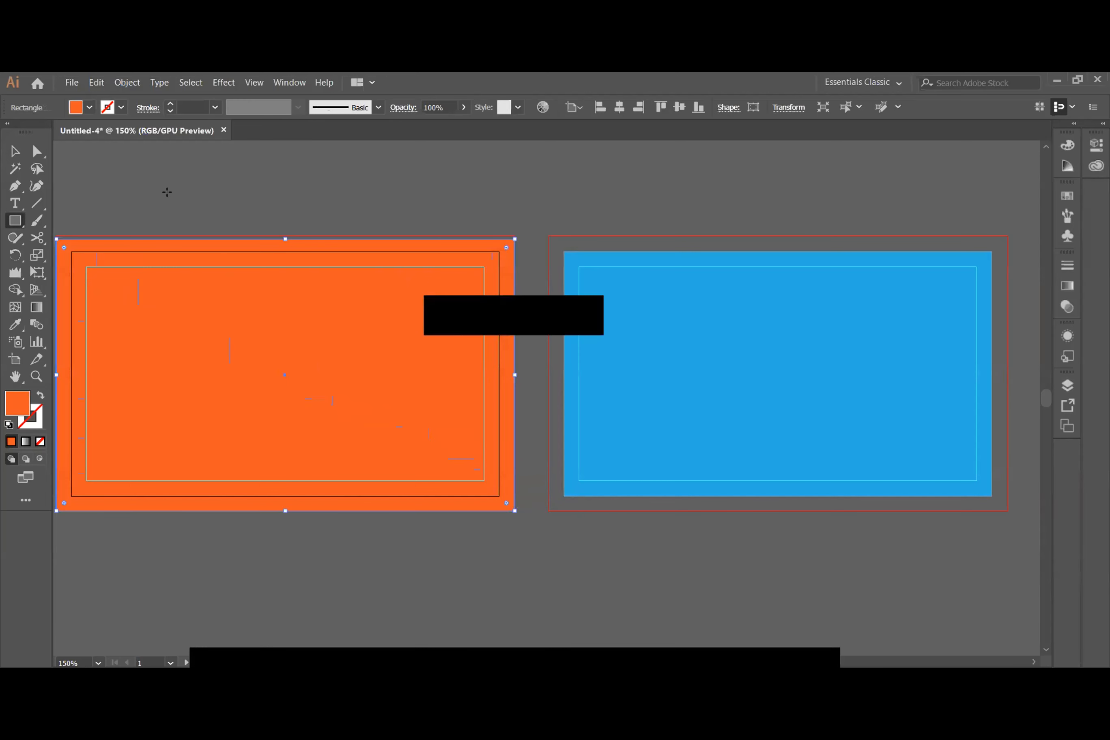
{"action": "left_click", "coordinate": [14, 151]}
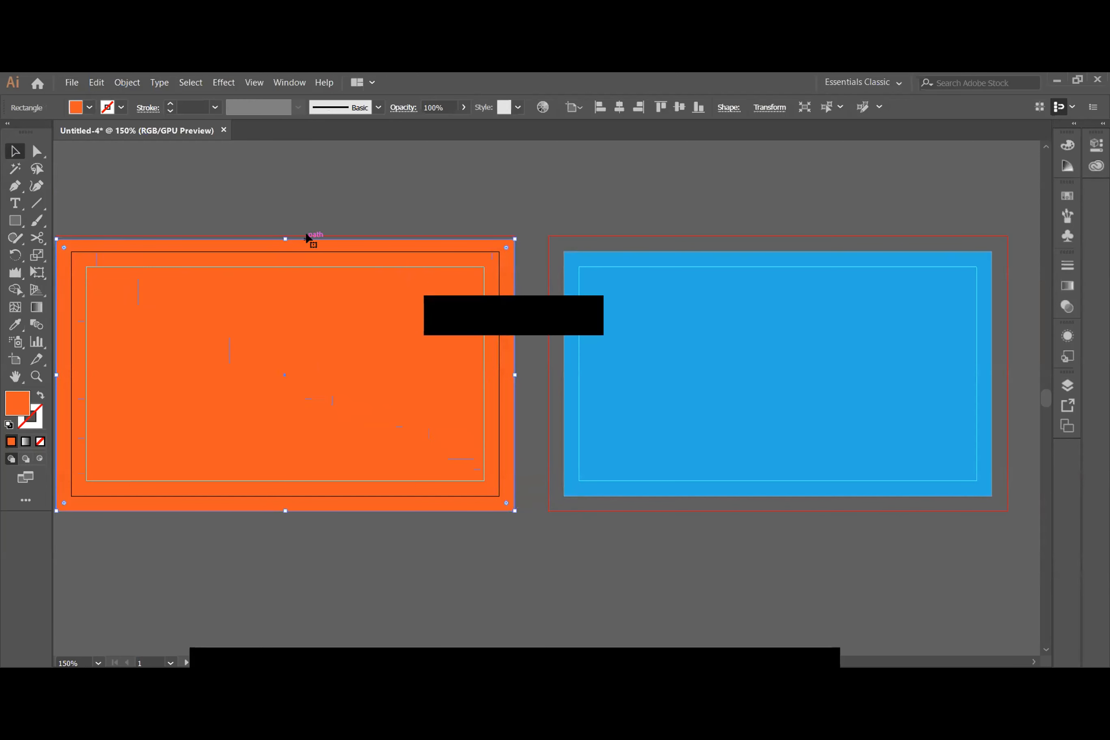
{"action": "left_click_drag", "start_coordinate": [278, 235], "coordinate": [286, 235]}
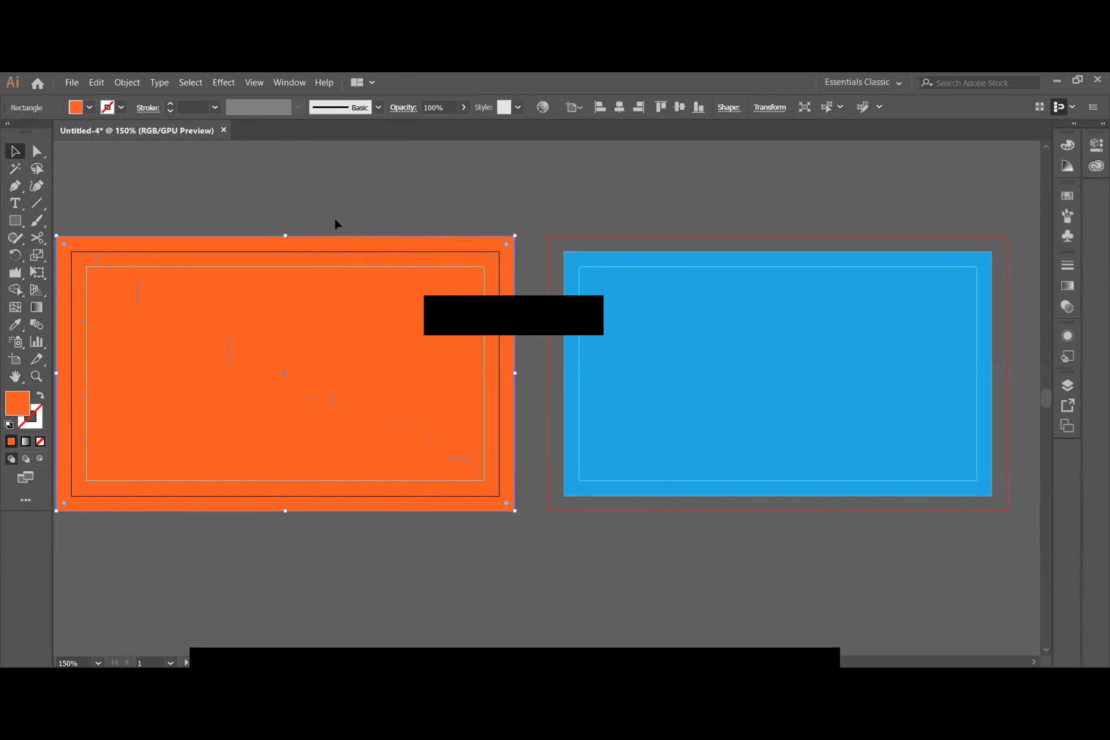
- Try splitting the bleed-size orange rectangle on the first artboard with Pathfinder Divide
{"action": "left_click", "coordinate": [281, 84]}
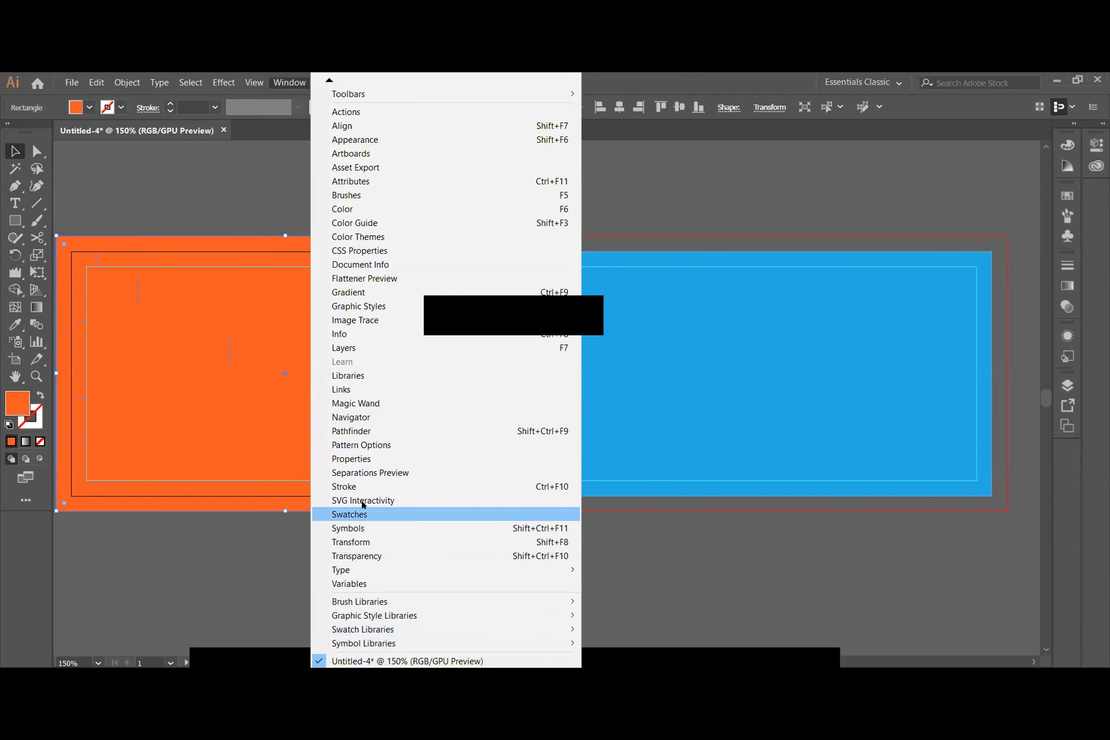
{"action": "left_click", "coordinate": [367, 432]}
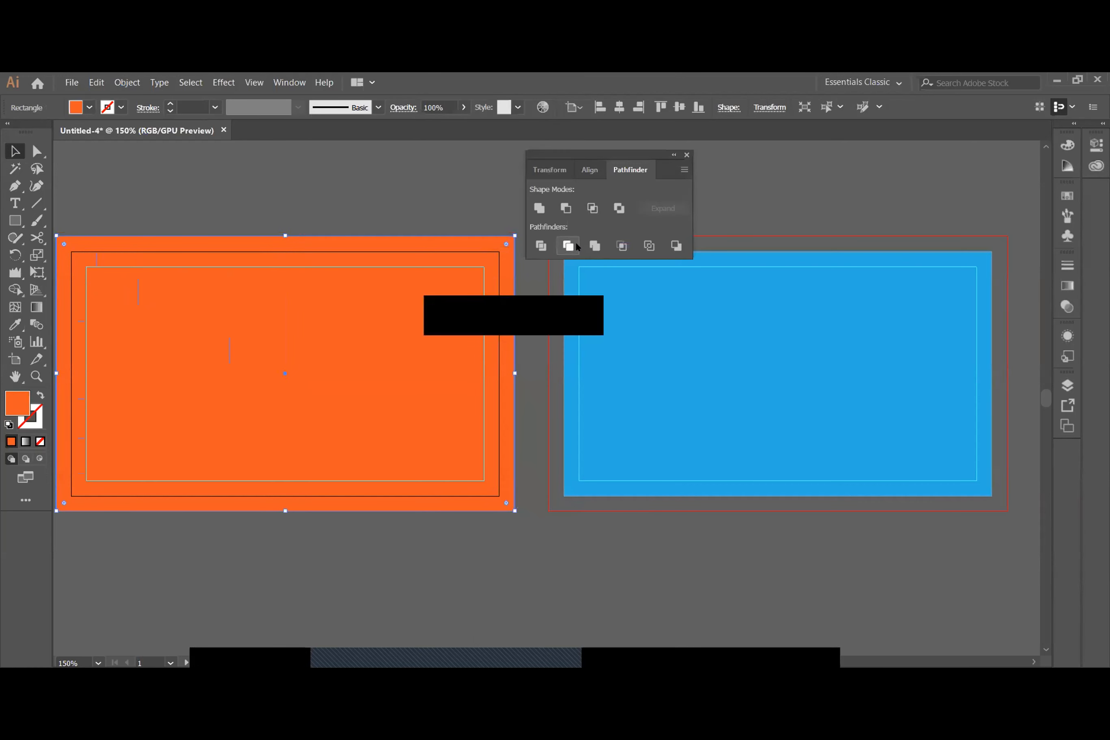
{"action": "left_click", "coordinate": [533, 237]}
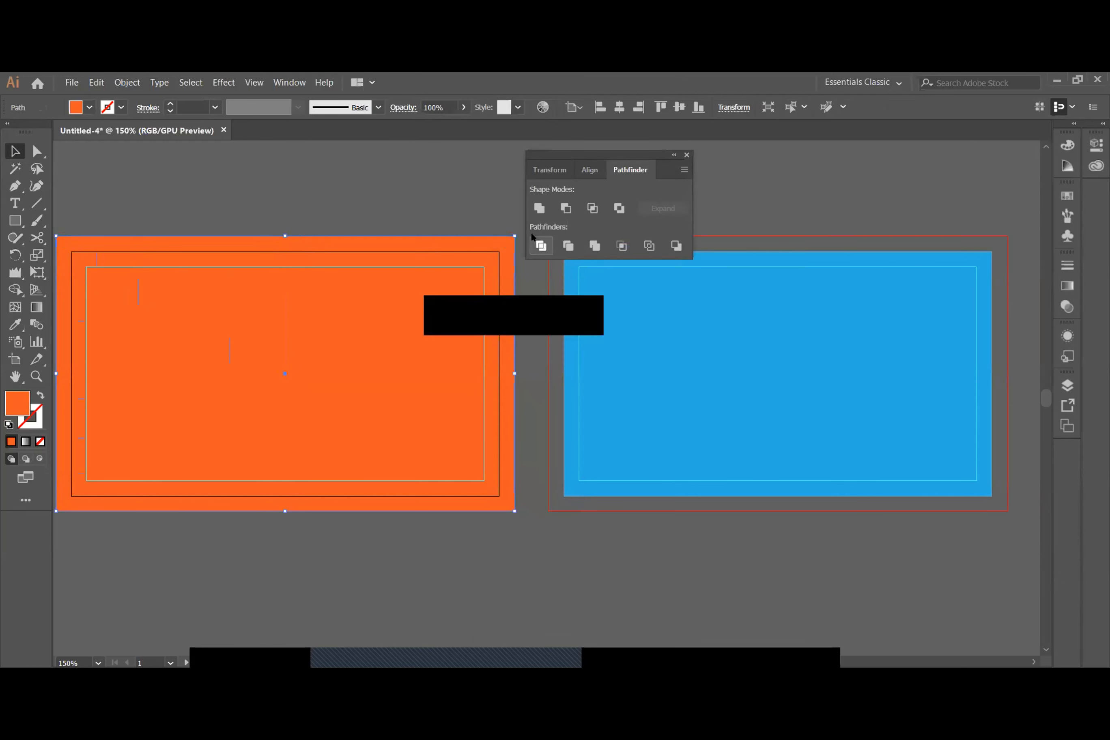
{"action": "left_click", "coordinate": [510, 600]}
{"action": "right_click", "coordinate": [430, 468]}
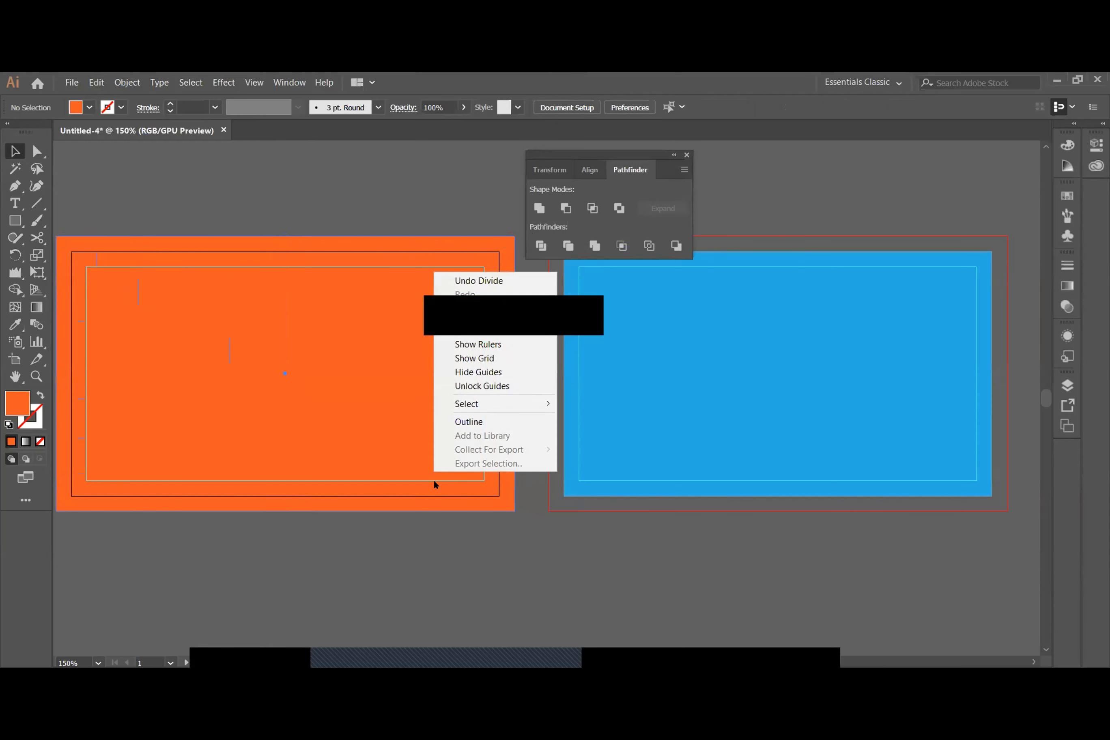
{"action": "left_click", "coordinate": [436, 481]}
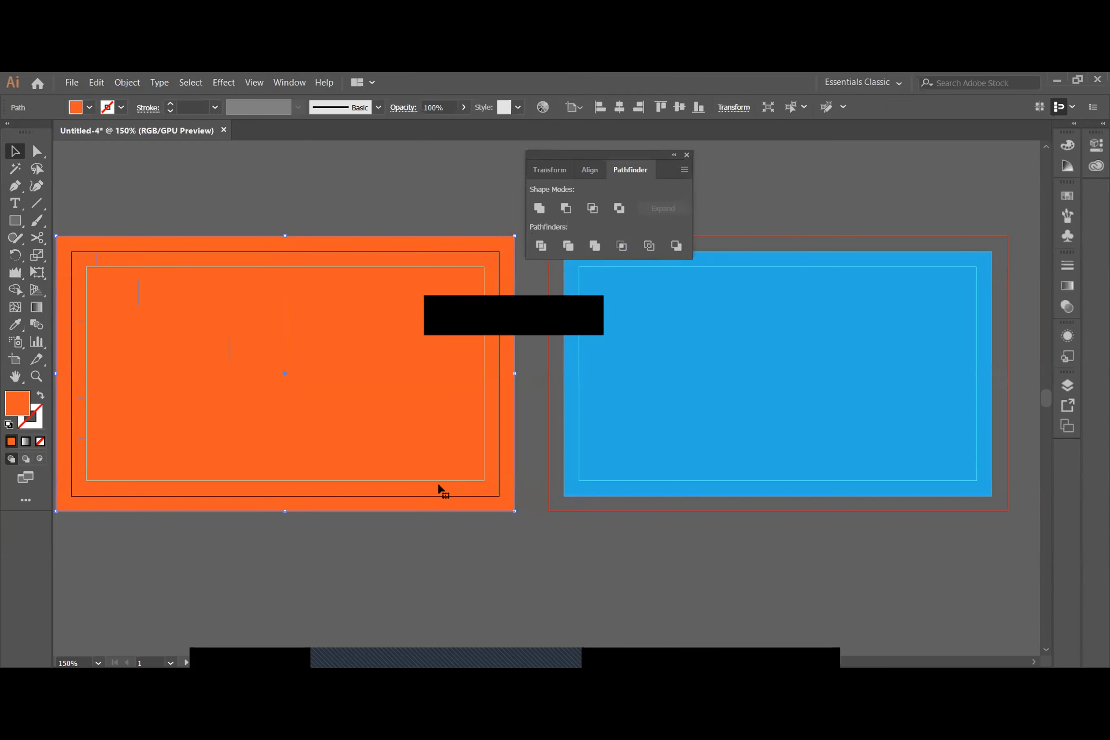
{"action": "right_click", "coordinate": [458, 466]}
{"action": "left_click", "coordinate": [454, 500]}
{"action": "right_click", "coordinate": [453, 499]}
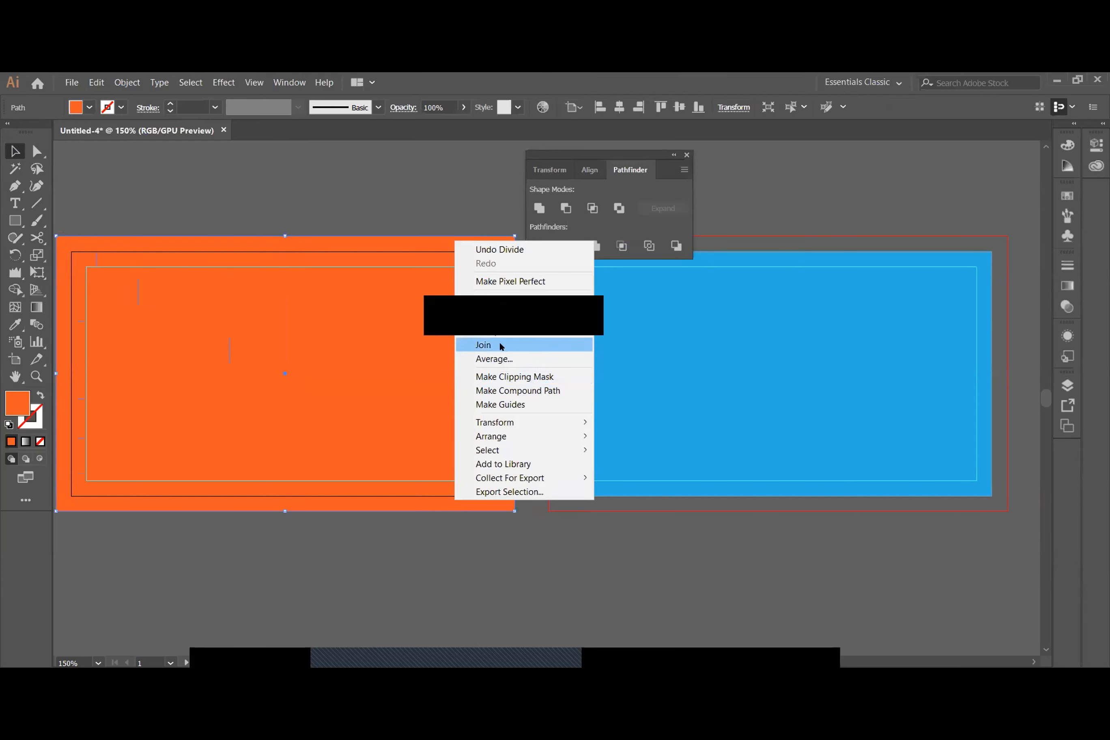
{"action": "left_click", "coordinate": [426, 600]}
{"action": "right_click", "coordinate": [418, 446]}
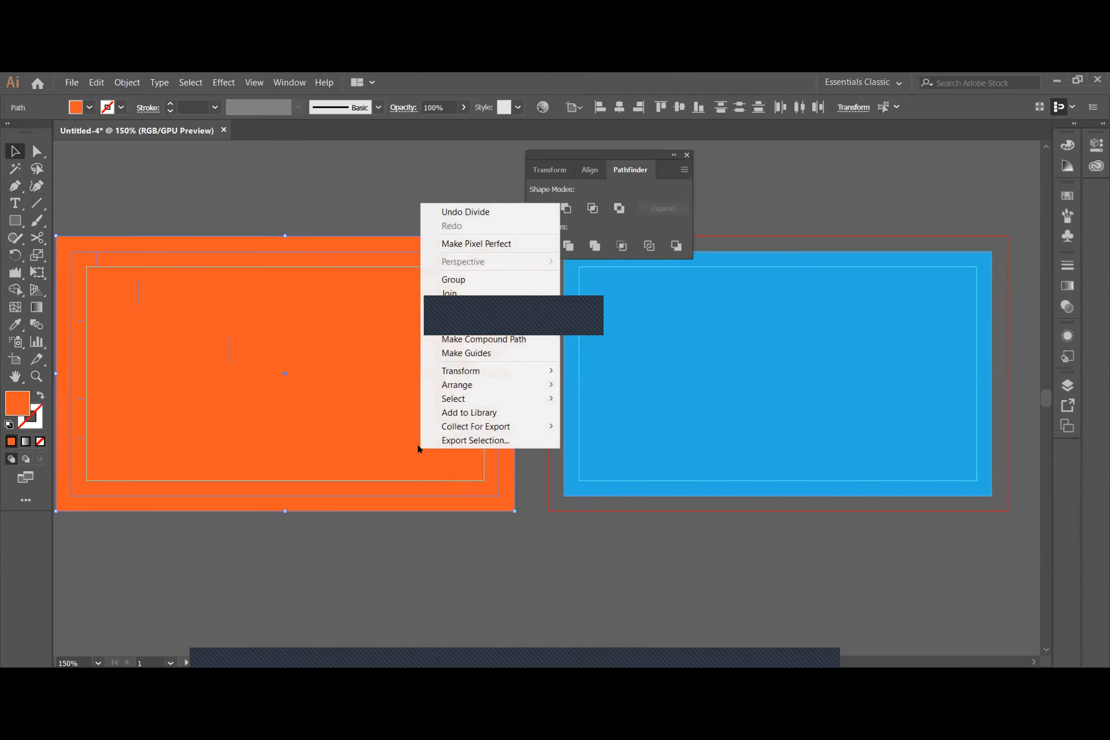
{"action": "left_click", "coordinate": [402, 592]}
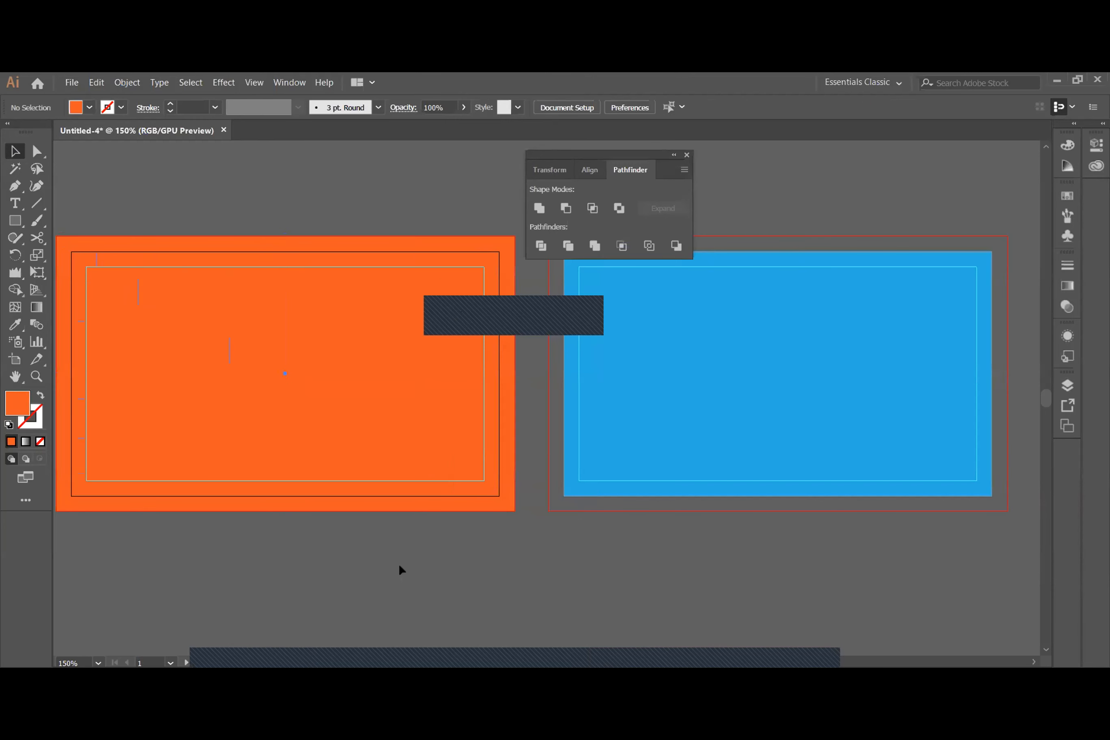
- Split the two overlapping orange rectangles with Pathfinder Divide and hide the guides
{"action": "left_click", "coordinate": [391, 394]}
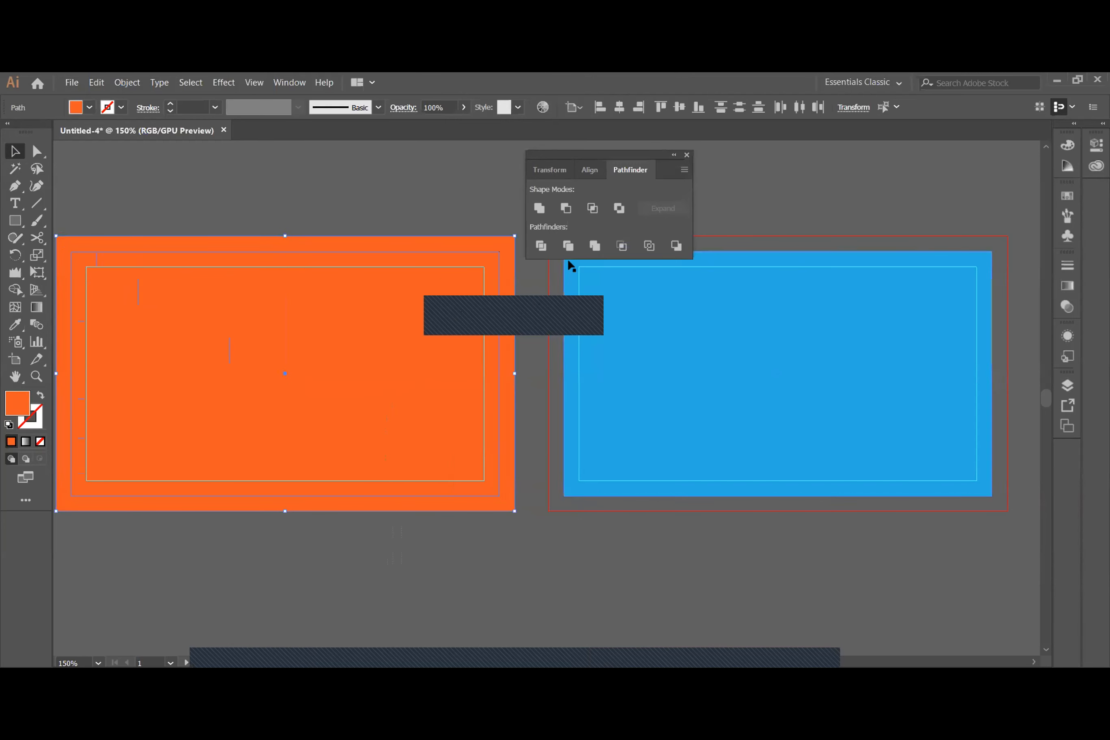
{"action": "left_click", "coordinate": [542, 246]}
{"action": "left_click", "coordinate": [455, 578]}
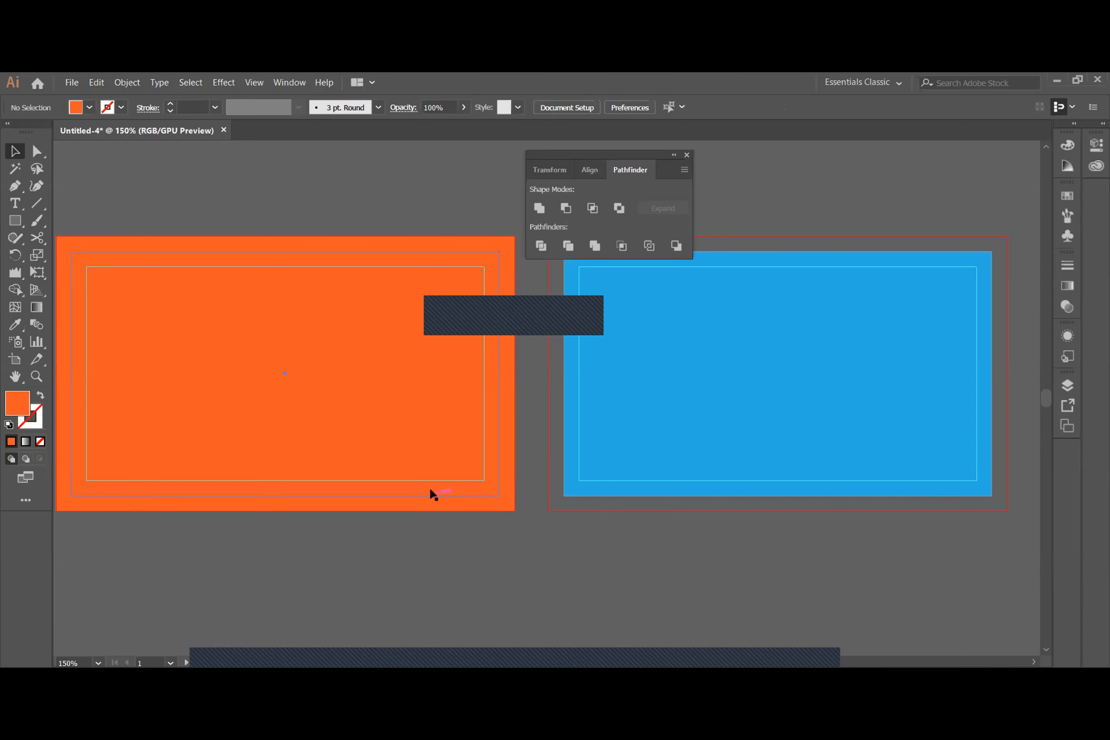
{"action": "right_click", "coordinate": [430, 487]}
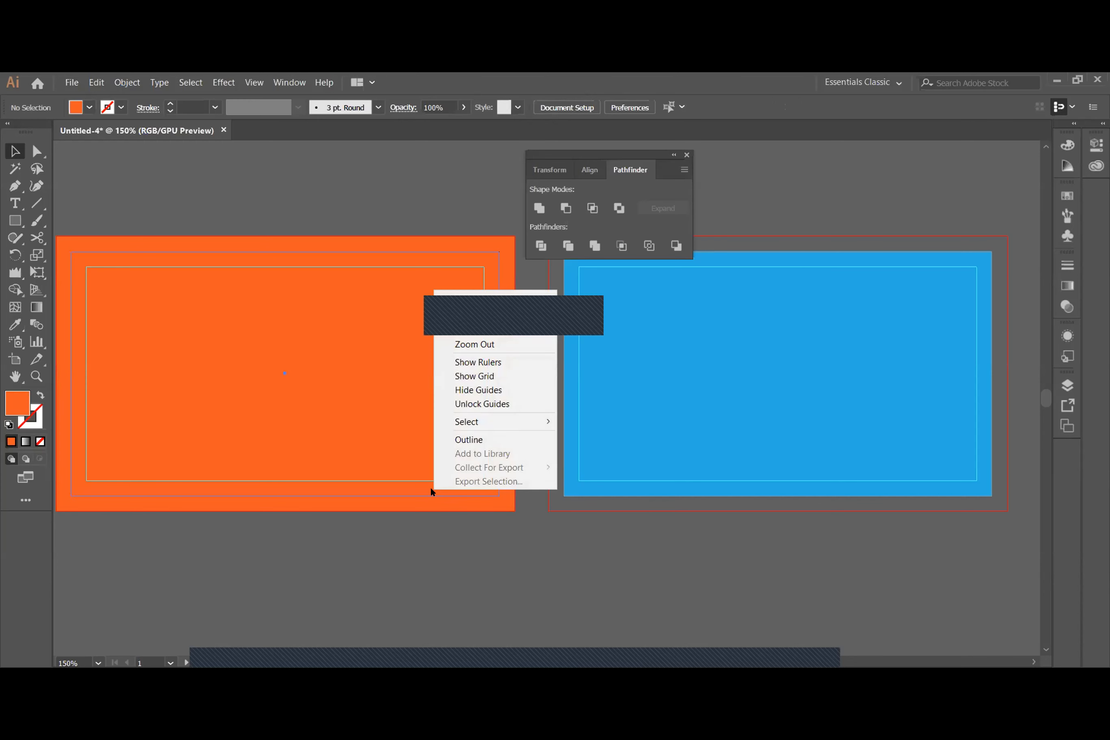
{"action": "left_click", "coordinate": [488, 390]}
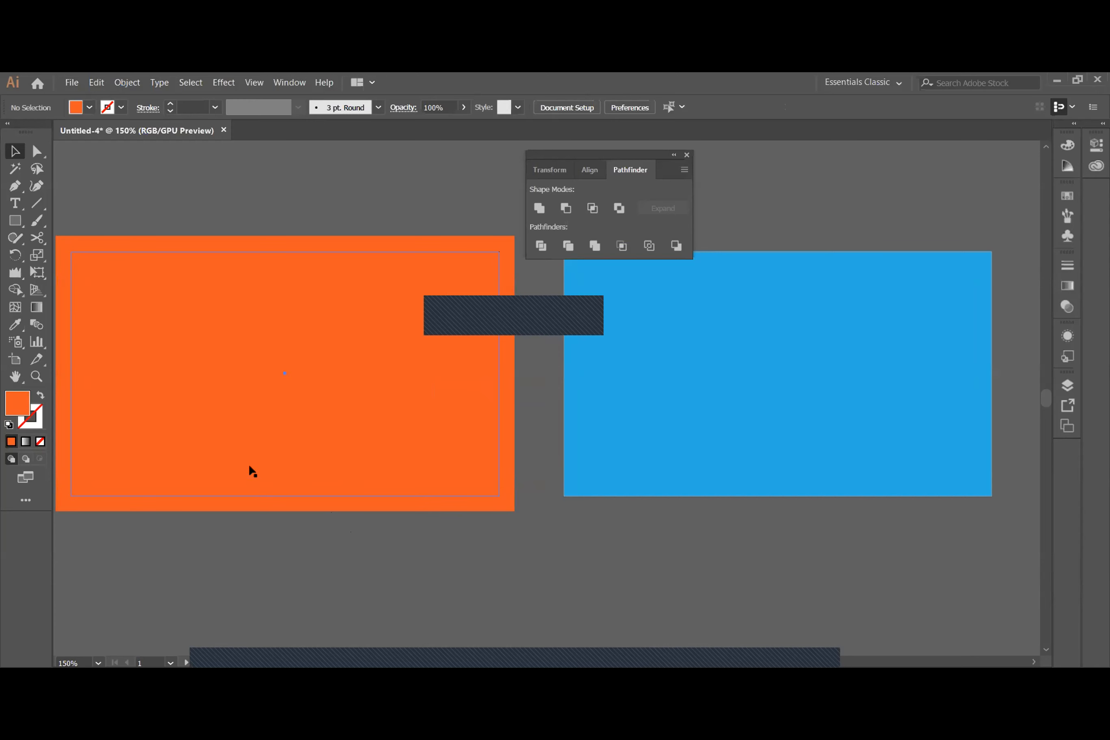
- Send the divided orange group on the first artboard to the back and ungroup it
{"action": "right_click", "coordinate": [246, 502]}
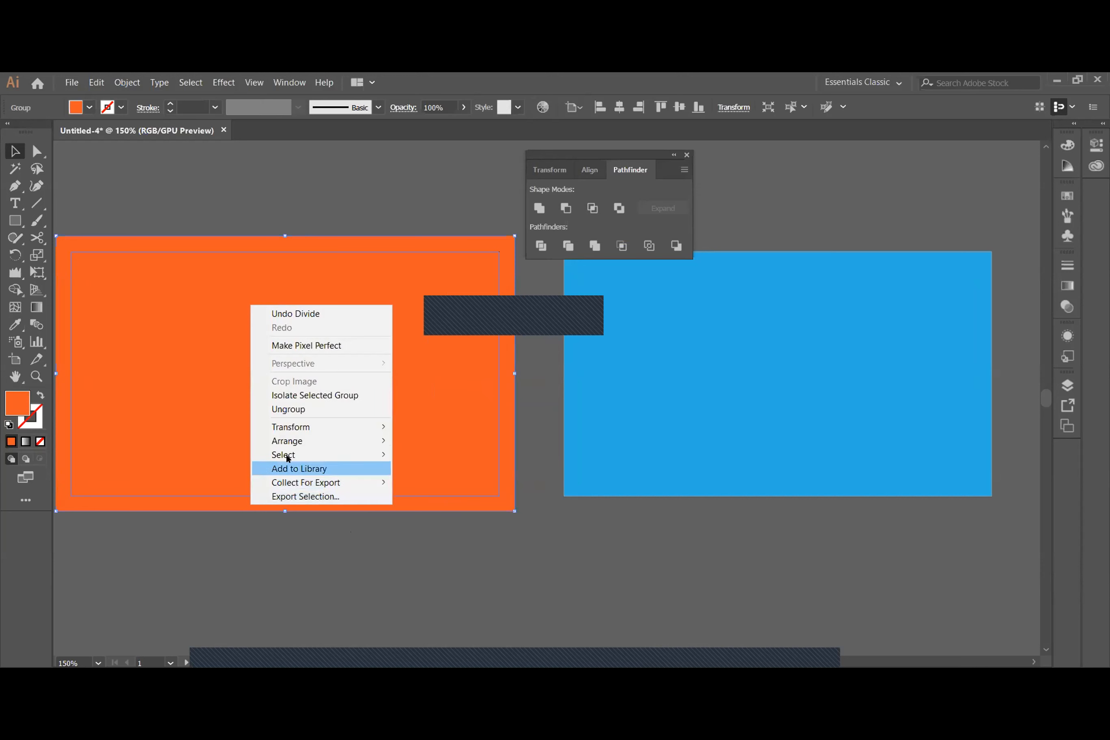
{"action": "mouse_move", "coordinate": [293, 441]}
{"action": "left_click", "coordinate": [427, 484]}
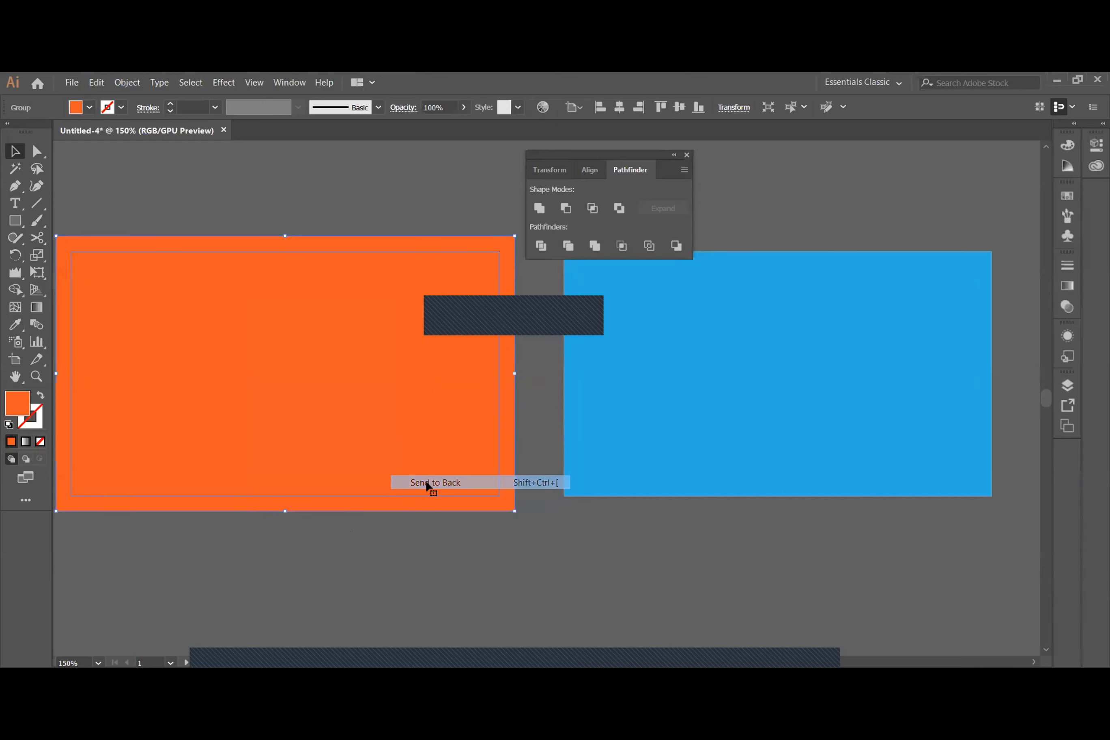
{"action": "left_click", "coordinate": [409, 556]}
{"action": "left_click", "coordinate": [447, 406]}
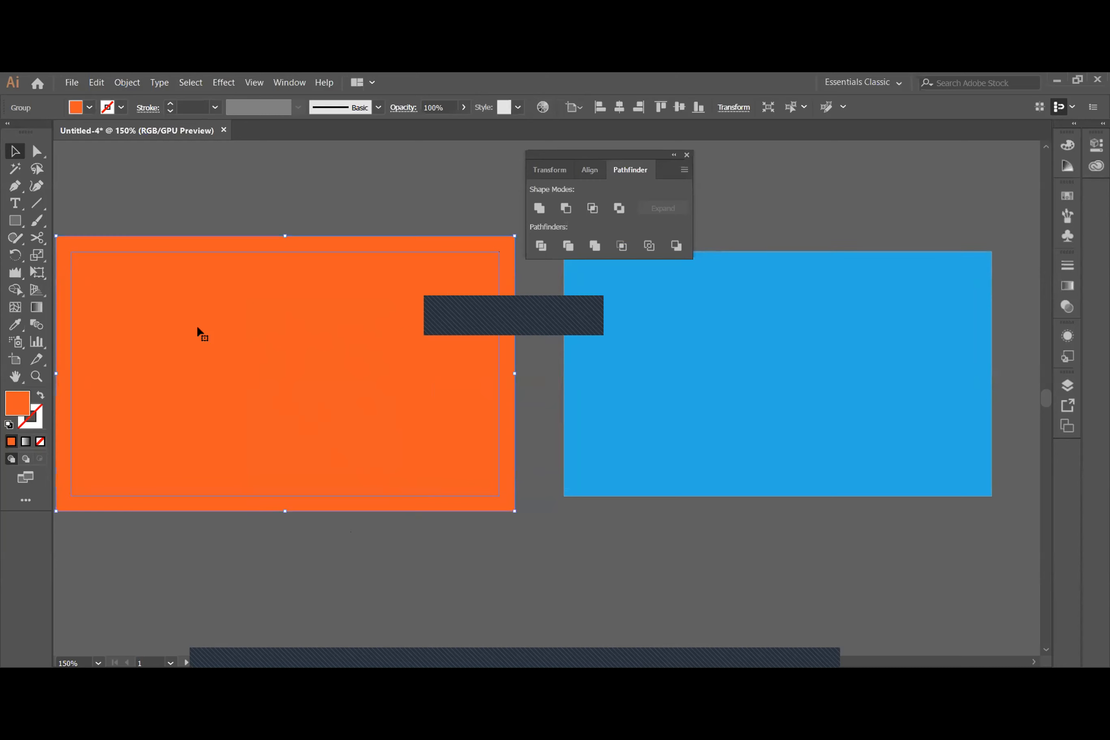
{"action": "right_click", "coordinate": [385, 499]}
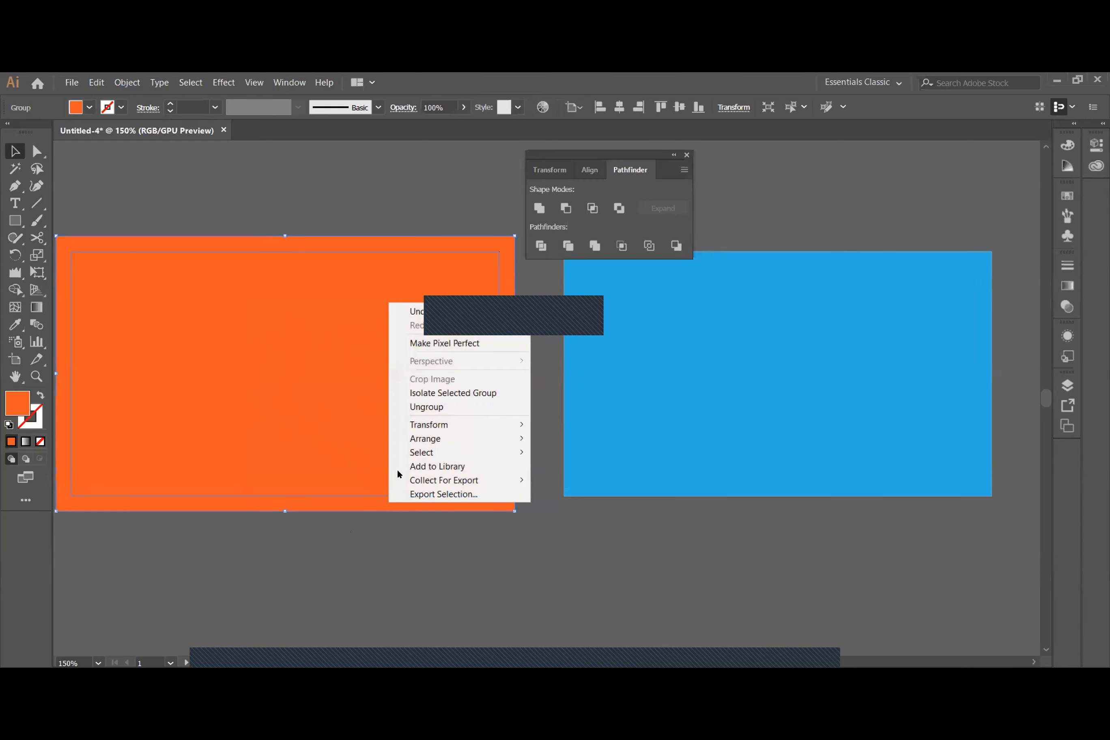
{"action": "left_click", "coordinate": [423, 407]}
- Move the orange bleed frame and the inner orange rectangle apart to show the divided pieces, and undo these moves
{"action": "left_click_drag", "start_coordinate": [399, 503], "coordinate": [925, 607]}
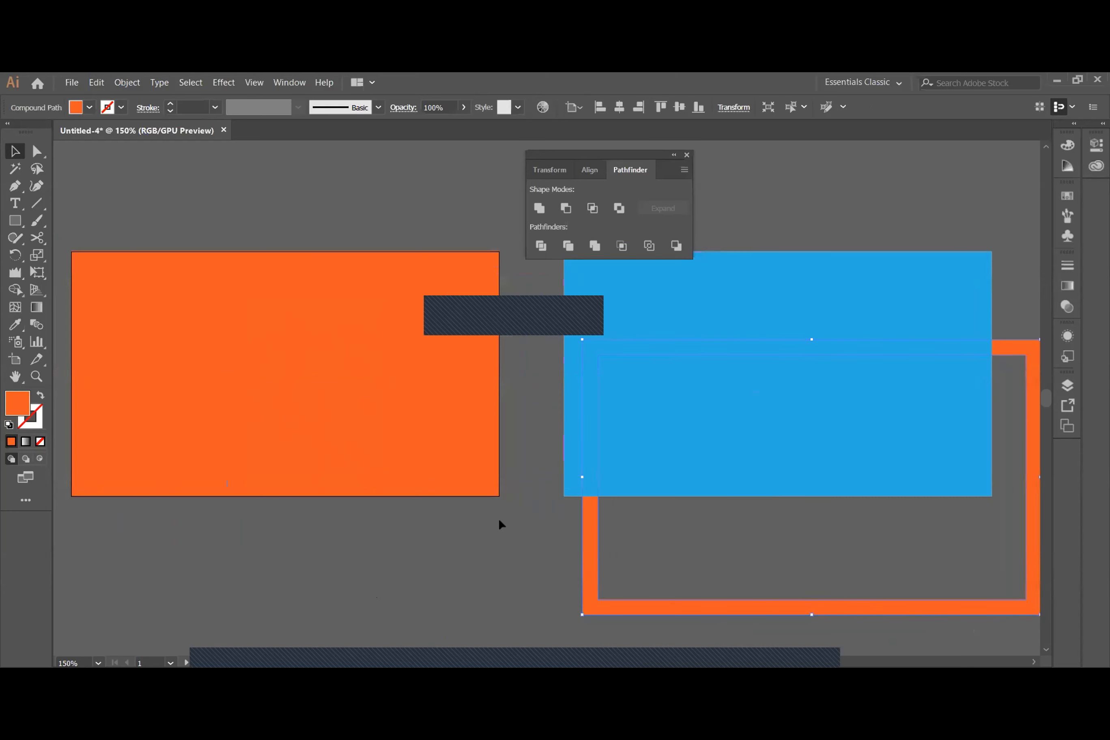
{"action": "left_click_drag", "start_coordinate": [318, 439], "coordinate": [329, 527]}
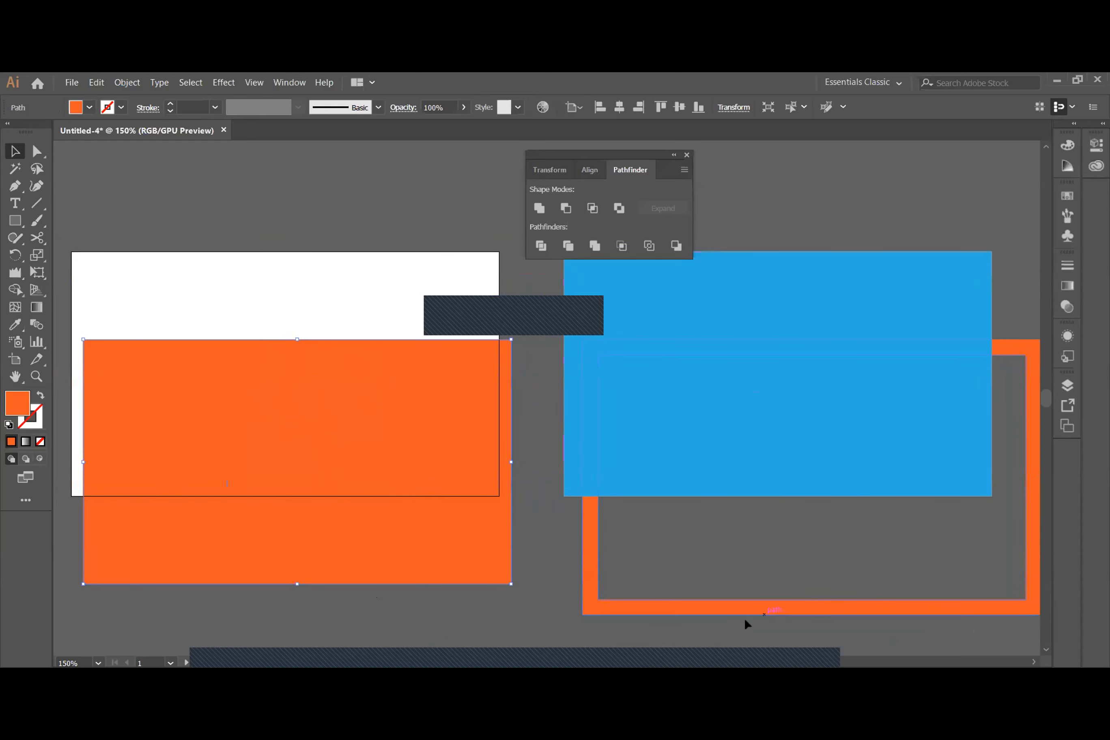
{"action": "left_click", "coordinate": [591, 518]}
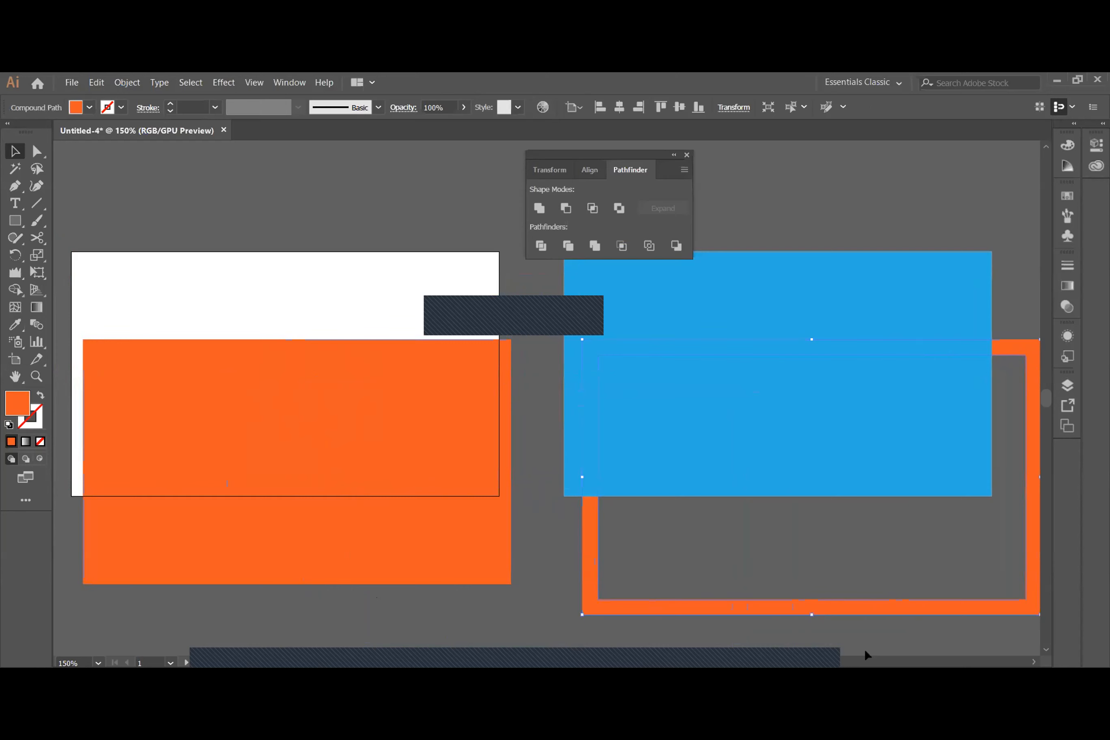
{"action": "left_click_drag", "start_coordinate": [801, 601], "coordinate": [277, 604]}
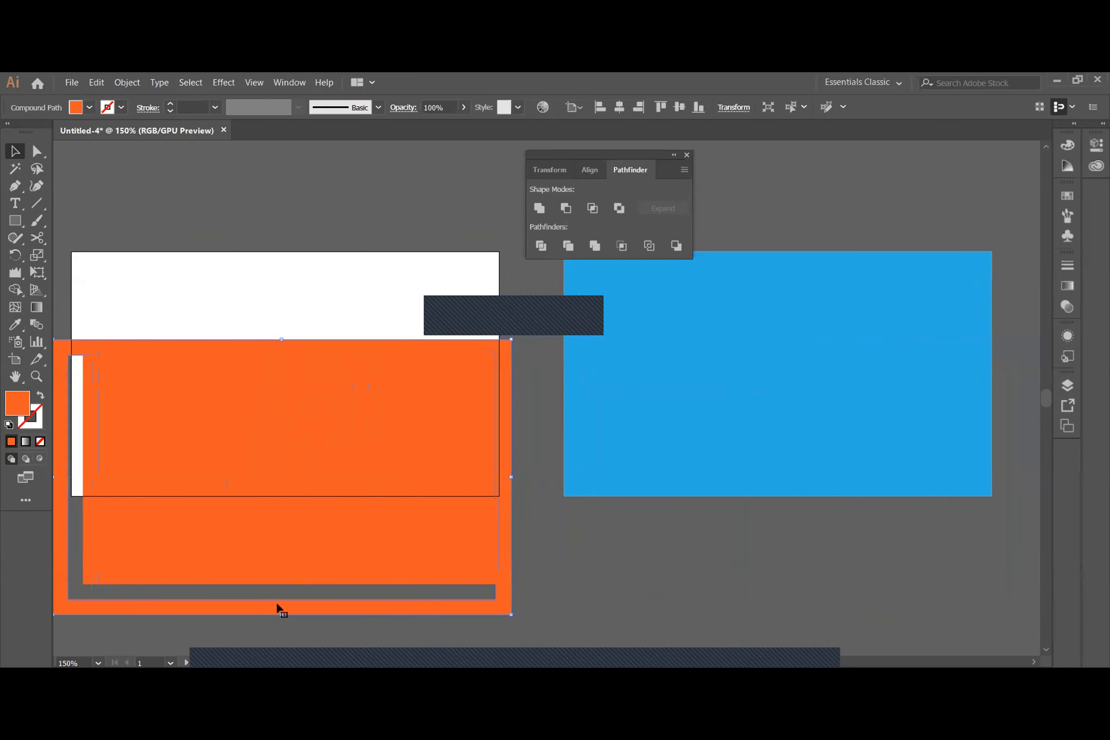
{"action": "left_click_drag", "start_coordinate": [291, 532], "coordinate": [281, 462]}
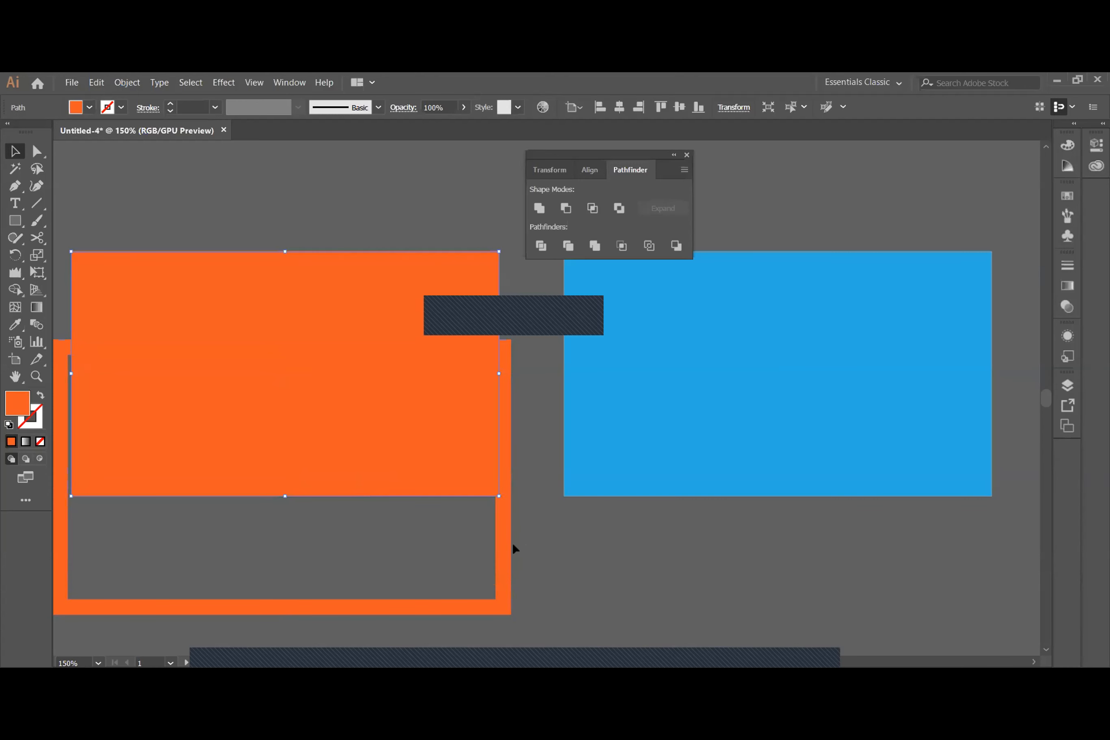
{"action": "key", "text": "ctrl+z"}
{"action": "key", "text": "ctrl+z"}
{"action": "key", "text": "ctrl+z"}
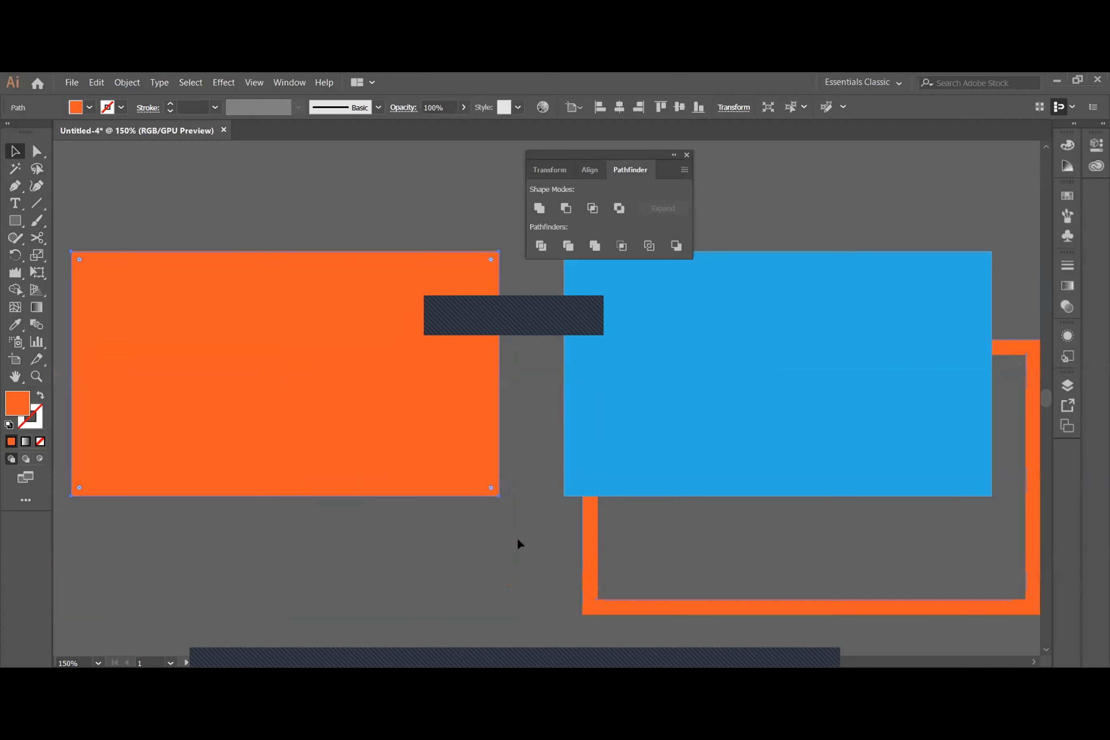
{"action": "key", "text": "ctrl+z"}
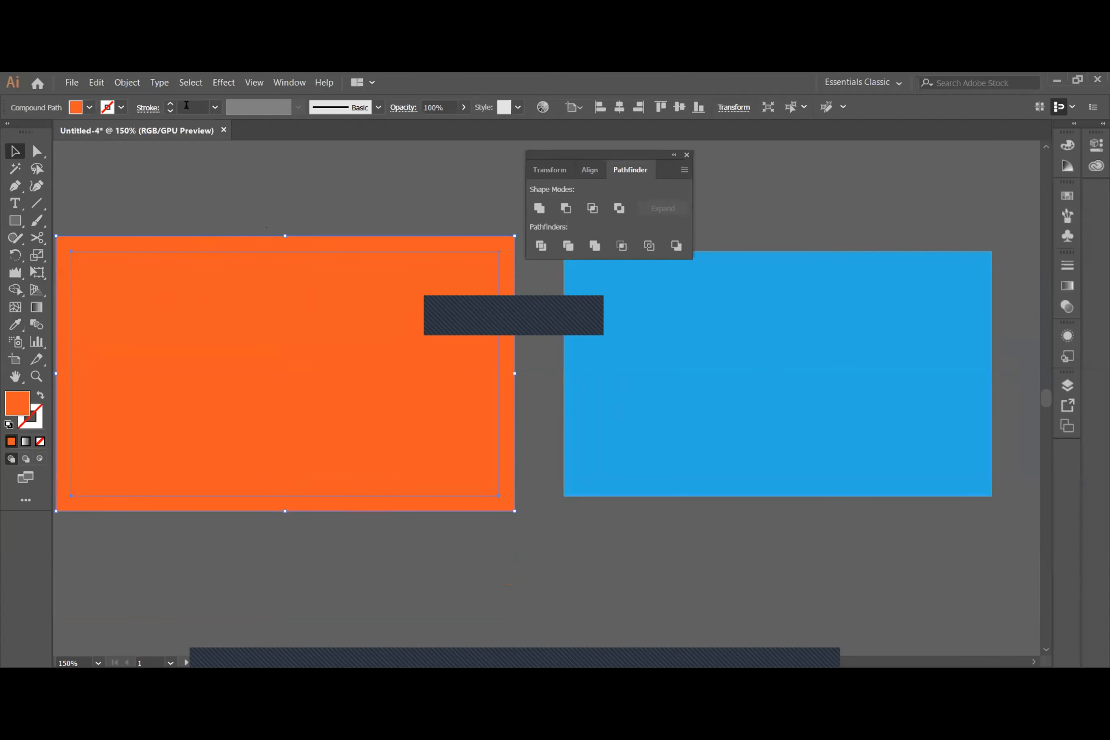
- Close the Untitled-4 document
{"action": "left_click", "coordinate": [223, 130]}
{"action": "left_click", "coordinate": [608, 399]}
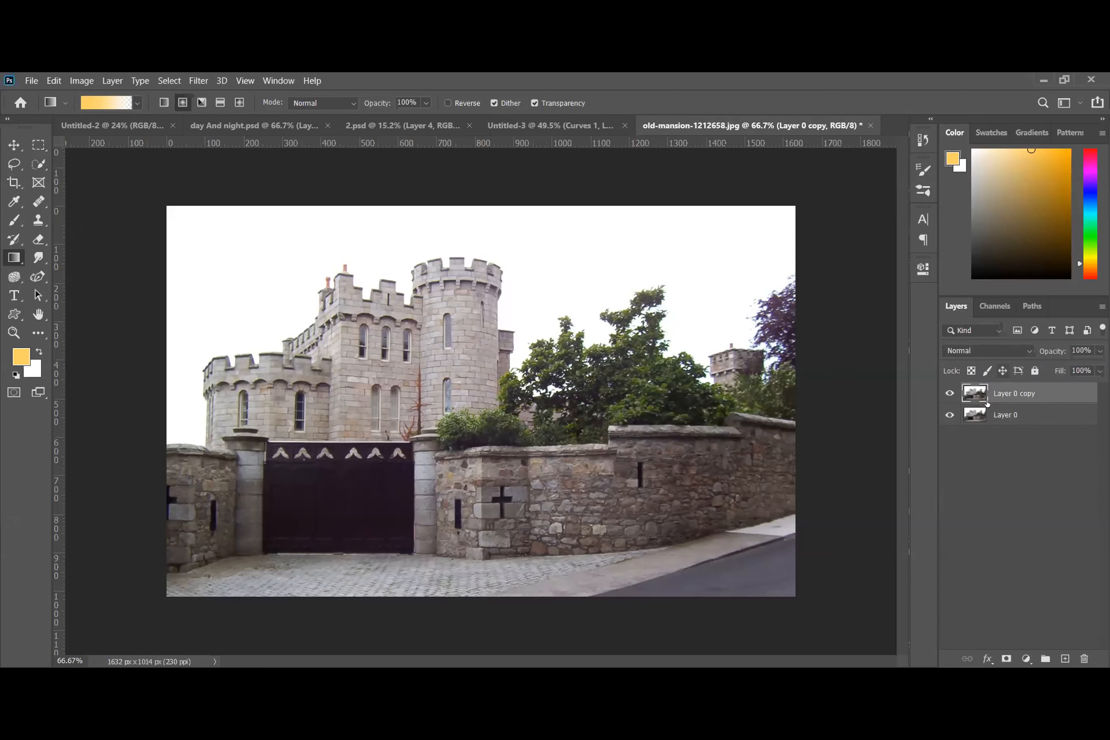
- In Photoshop, select Layer 0 copy of the old-mansion photo and display only its Blue channel
{"action": "left_click", "coordinate": [1033, 410]}
{"action": "left_click", "coordinate": [1035, 371]}
{"action": "left_click", "coordinate": [1001, 393]}
{"action": "left_click", "coordinate": [995, 307]}
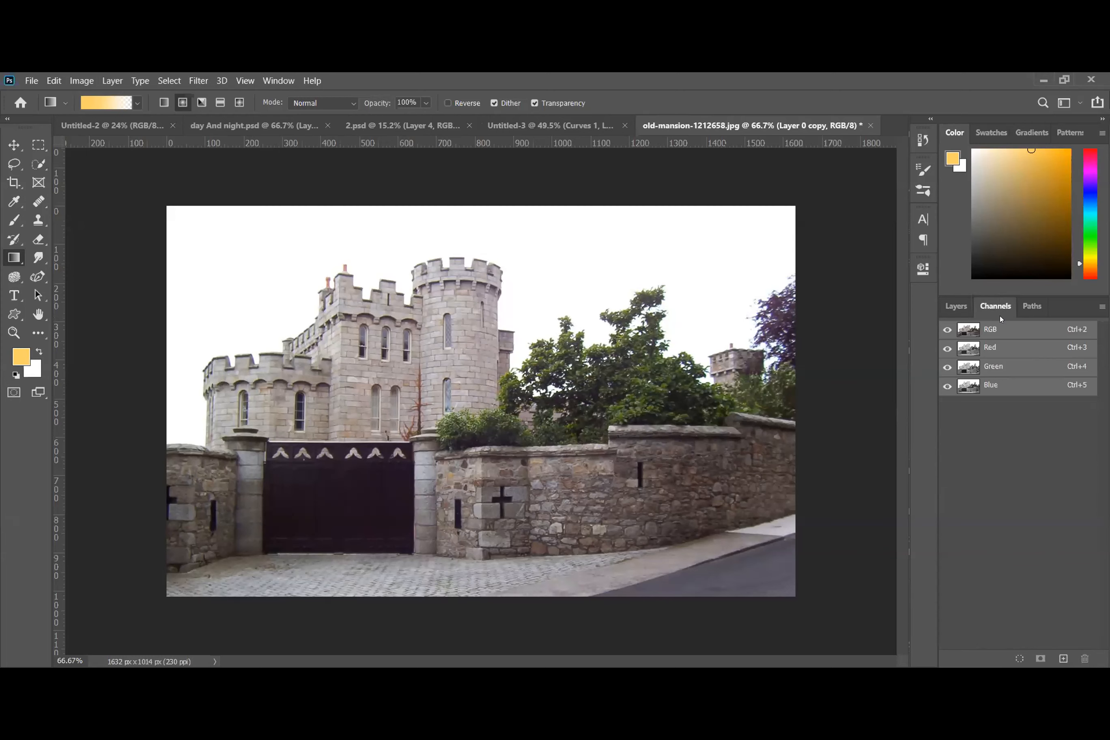
{"action": "left_click", "coordinate": [948, 329]}
{"action": "left_click", "coordinate": [948, 384]}
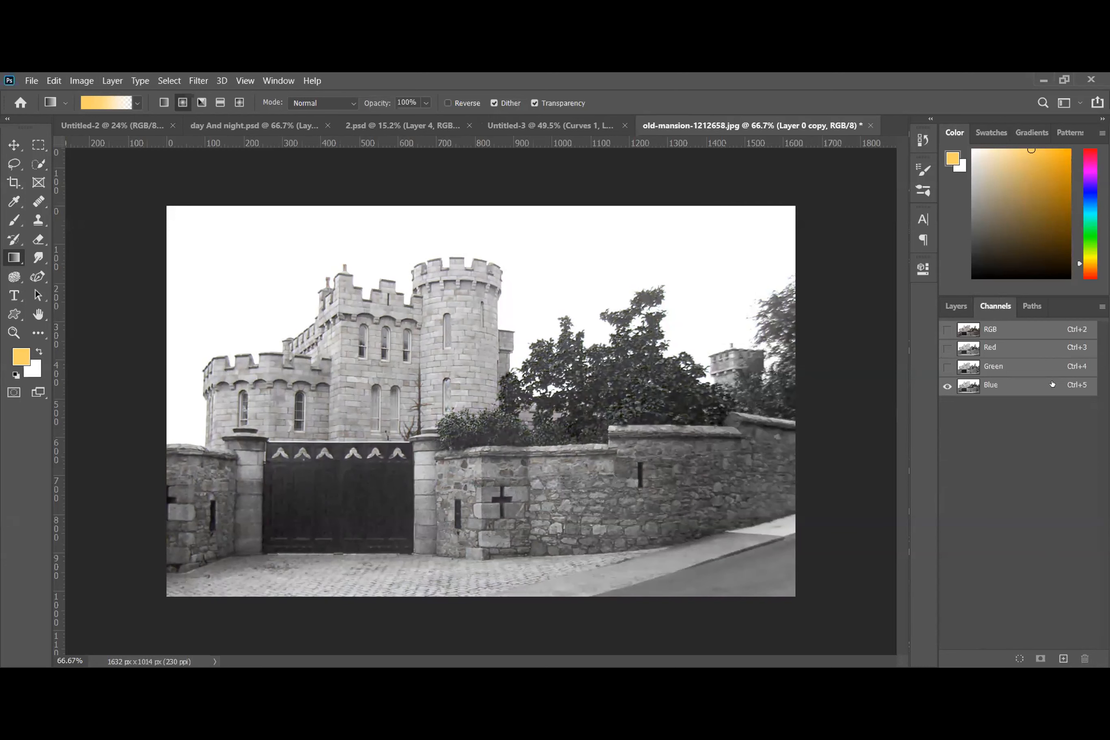
- Duplicate the Blue channel and select the copy
{"action": "left_click", "coordinate": [1030, 385]}
{"action": "left_click_drag", "start_coordinate": [1035, 383], "coordinate": [1063, 659]}
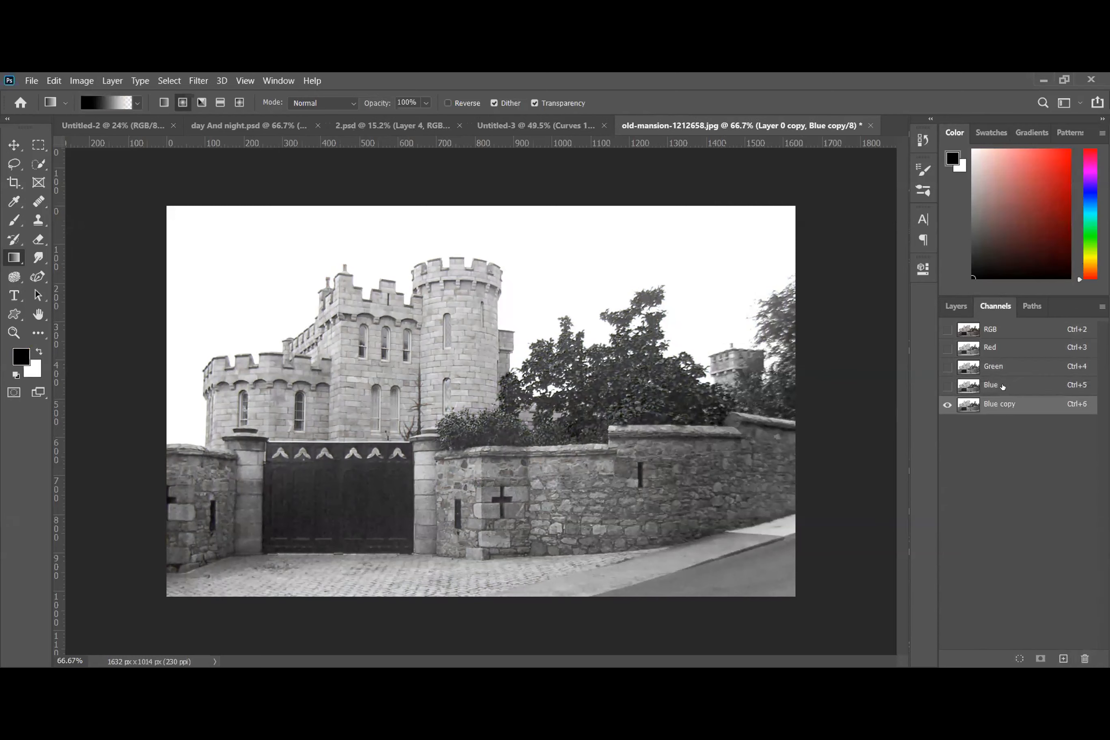
{"action": "left_click", "coordinate": [1027, 384]}
{"action": "left_click", "coordinate": [1044, 406]}
- Apply Levels to the Blue copy channel with input shadows 223, midtones 0.15 and highlights 255
{"action": "key", "text": "ctrl+l"}
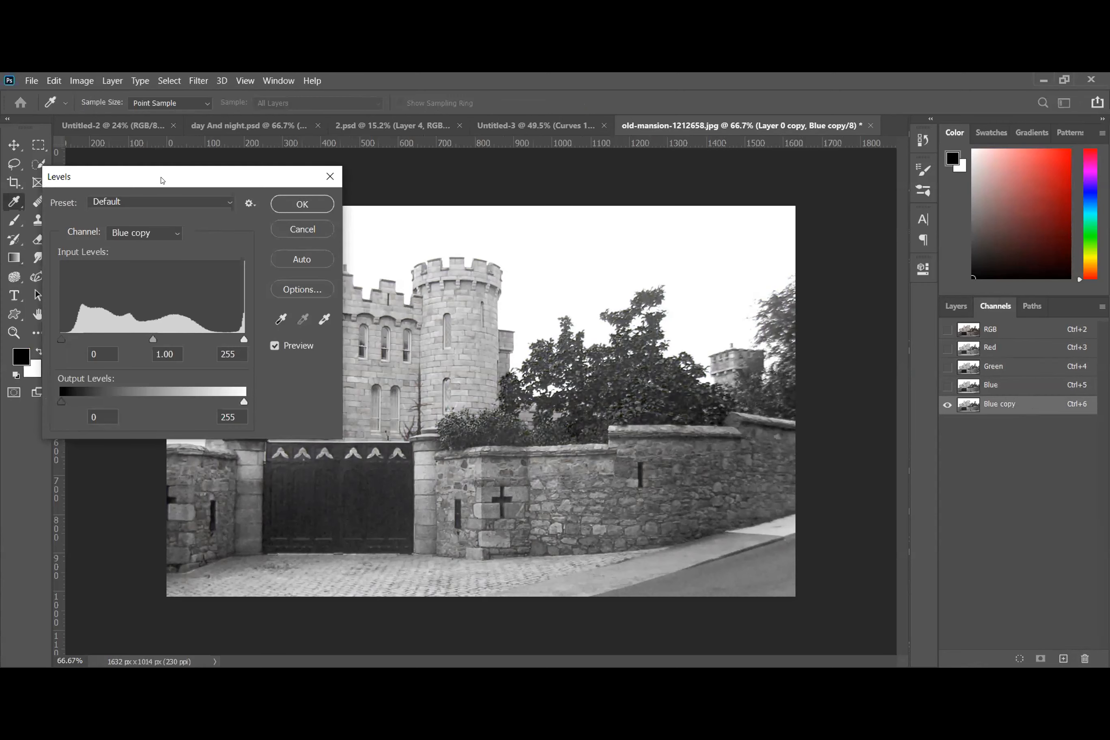
{"action": "left_click_drag", "start_coordinate": [163, 181], "coordinate": [946, 87]}
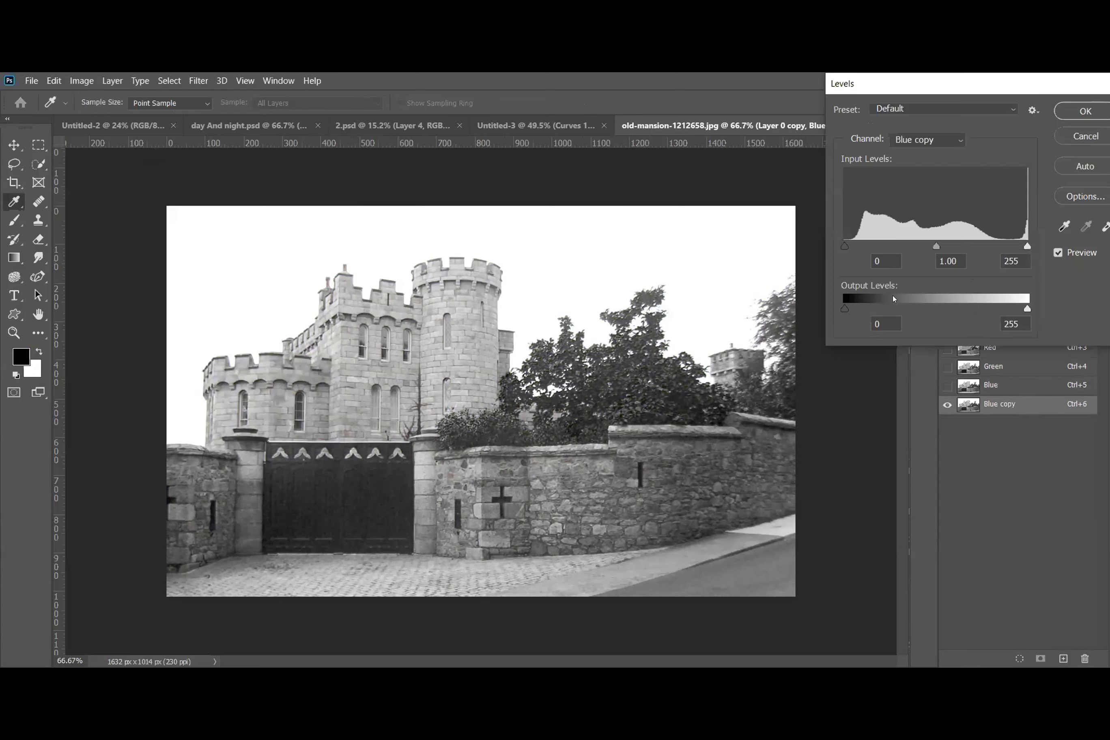
{"action": "mouse_move", "coordinate": [847, 309]}
{"action": "left_mouse_down"}
{"action": "mouse_move", "coordinate": [868, 309]}
{"action": "mouse_move", "coordinate": [835, 308]}
{"action": "left_mouse_up"}
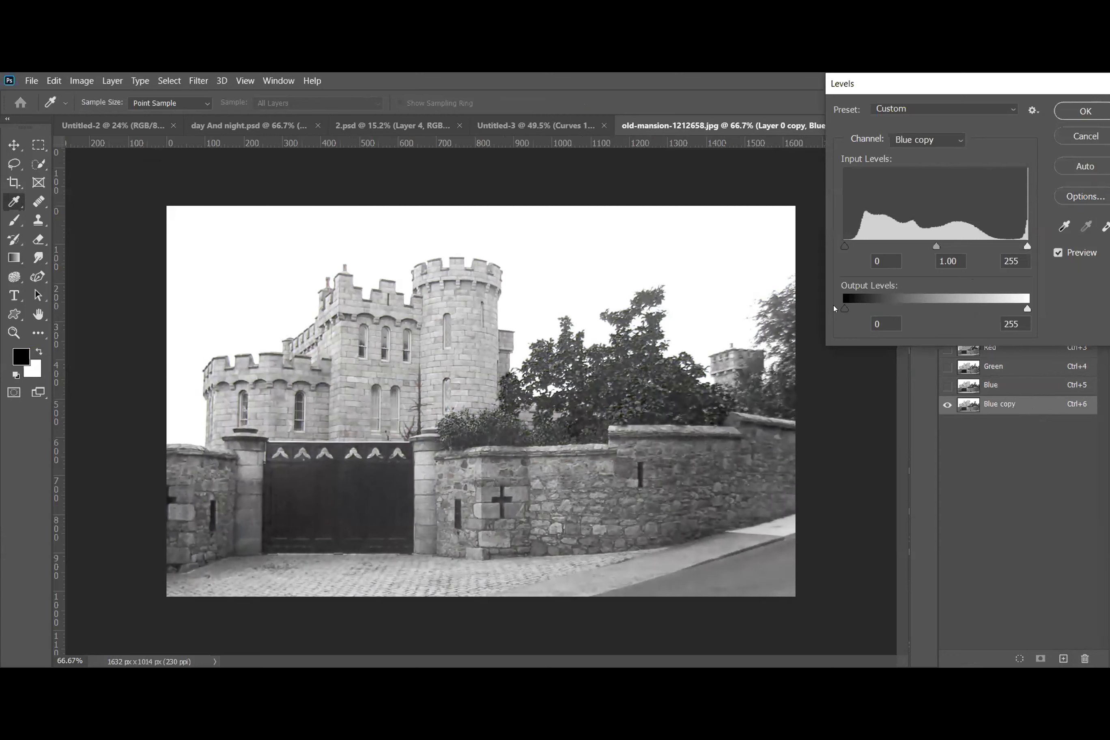
{"action": "left_click_drag", "start_coordinate": [871, 245], "coordinate": [1003, 249]}
{"action": "key", "text": "shift+Tab"}
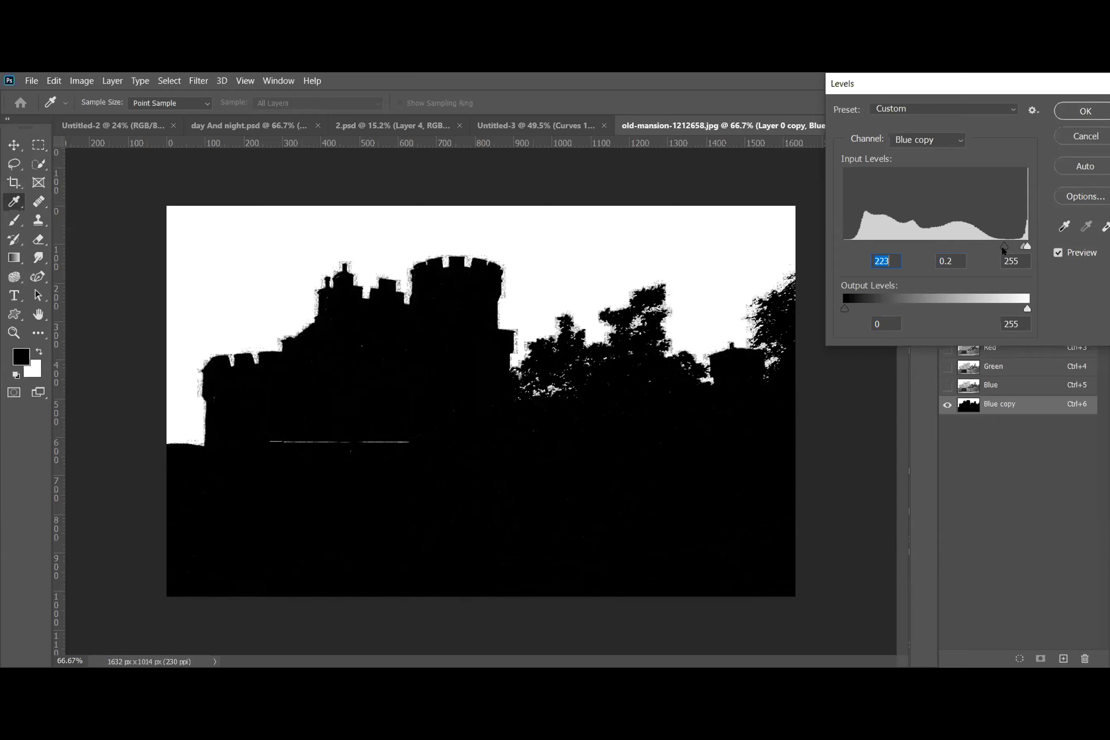
{"action": "left_click_drag", "start_coordinate": [1025, 246], "coordinate": [1022, 250]}
{"action": "left_click", "coordinate": [945, 265]}
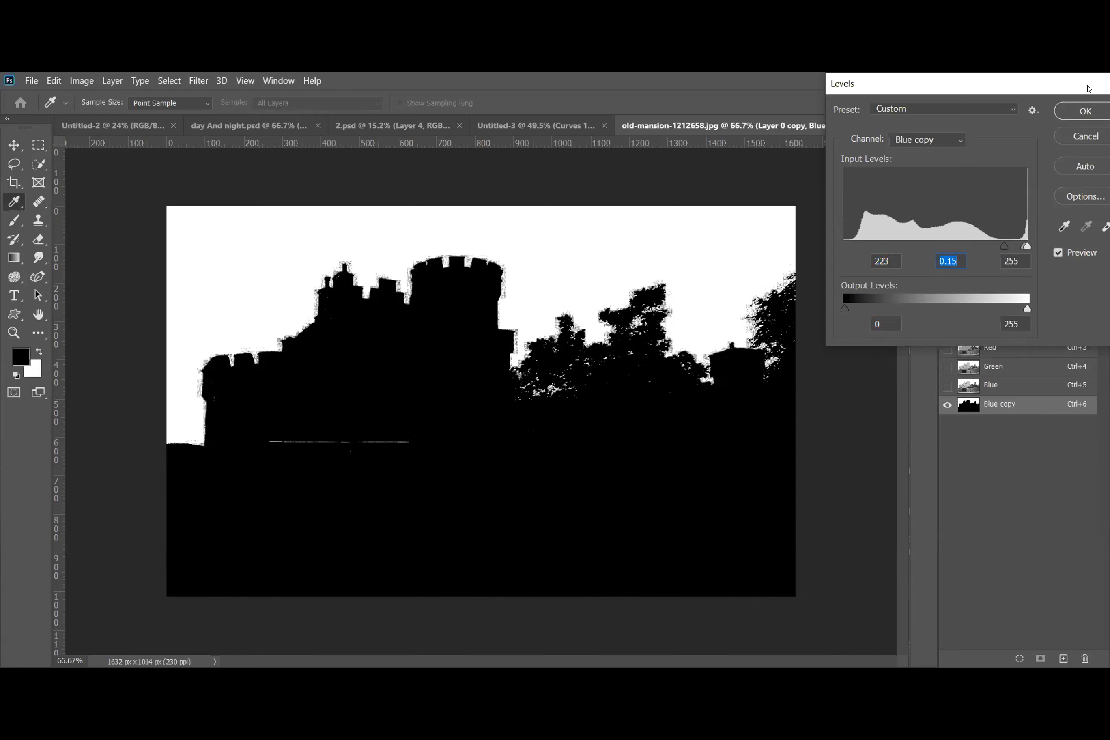
{"action": "left_click", "coordinate": [1086, 112]}
{"action": "key", "text": "g"}
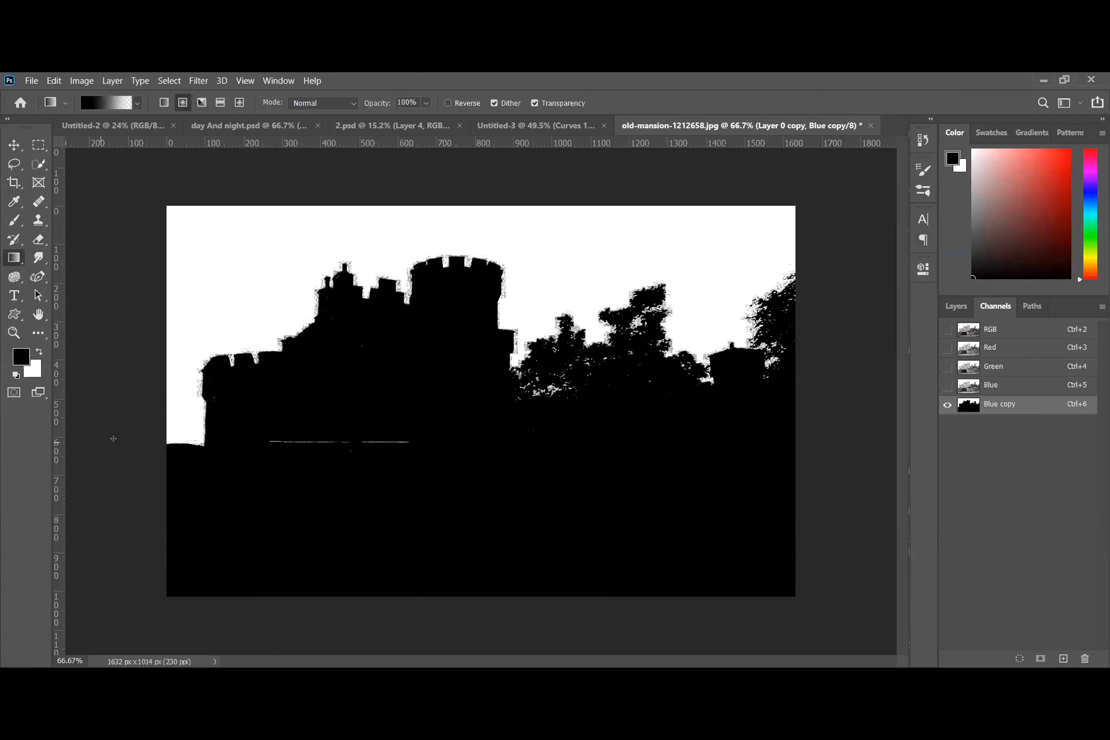
{"action": "right_click", "coordinate": [1029, 409]}
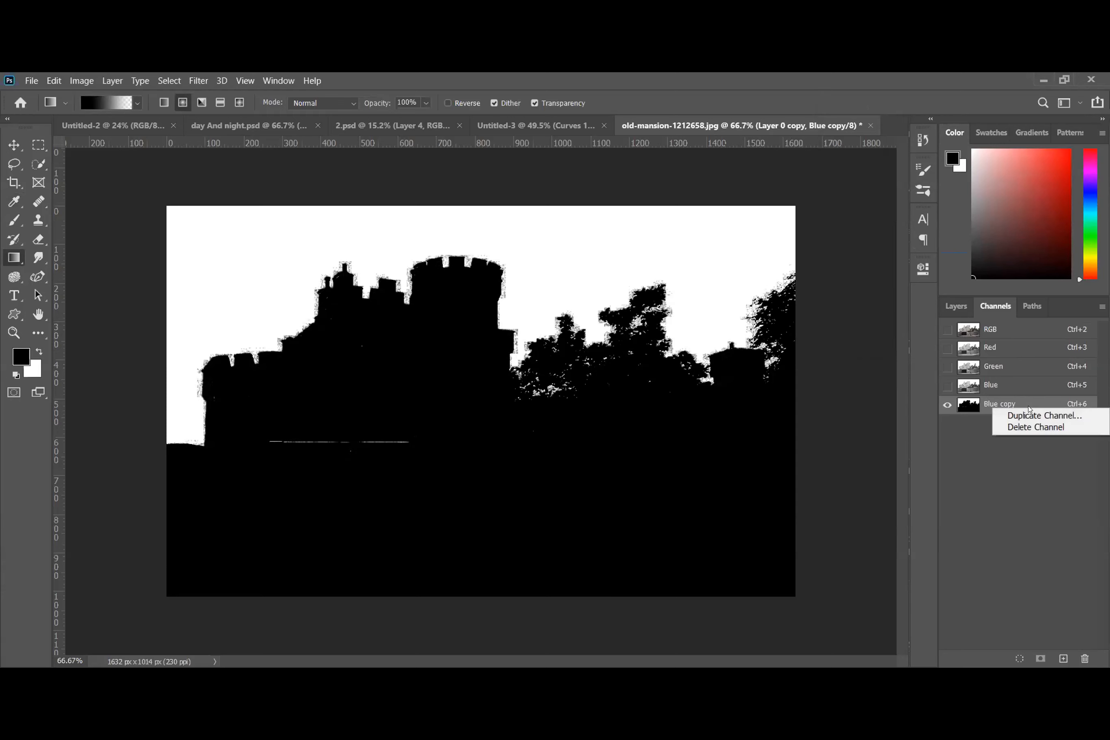
{"action": "left_click", "coordinate": [1007, 402]}
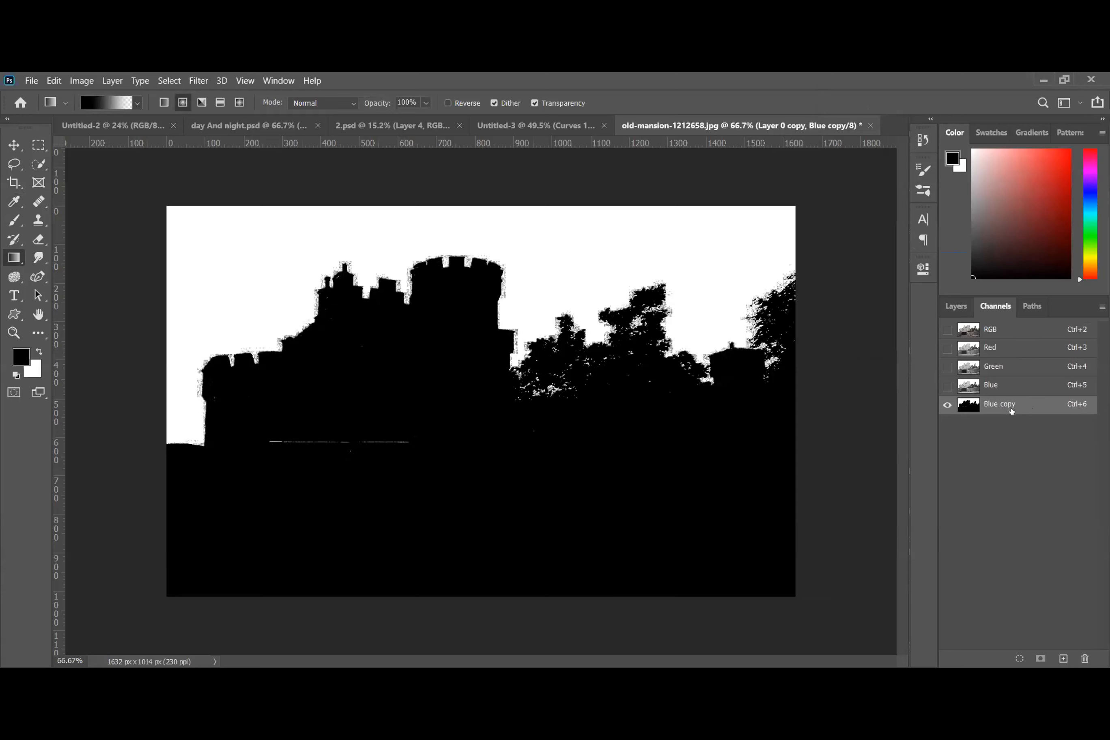
{"action": "right_click", "coordinate": [1021, 411]}
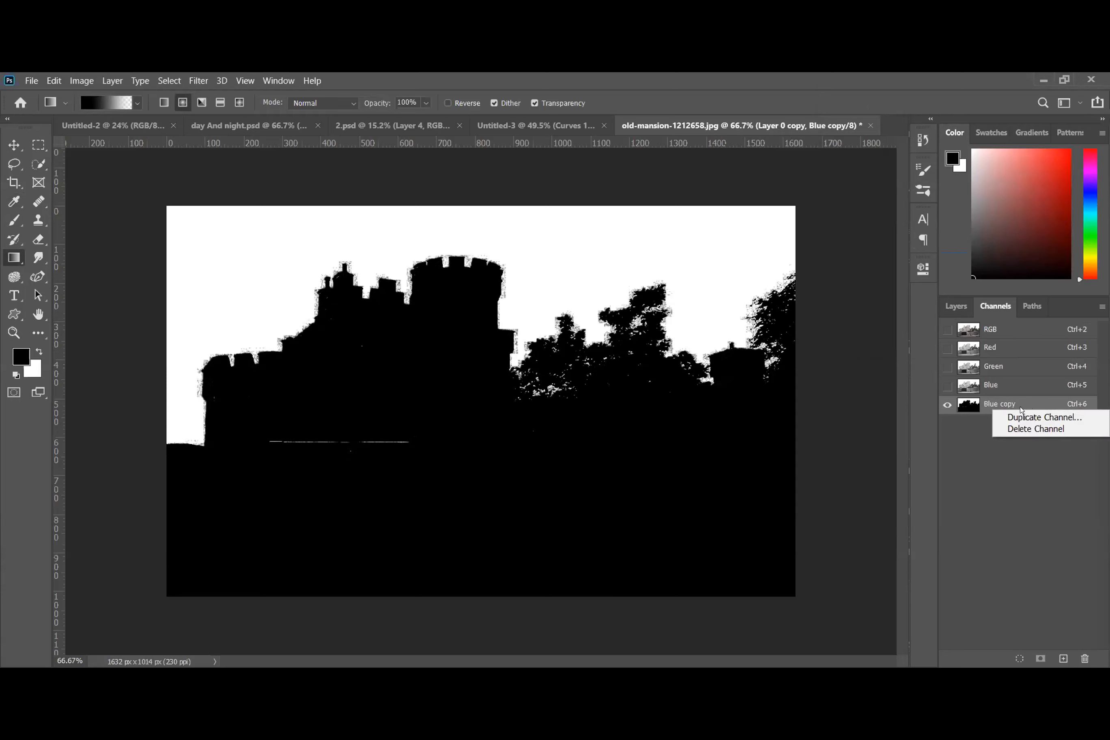
{"action": "key", "text": "Escape"}
{"action": "left_click", "coordinate": [951, 308]}
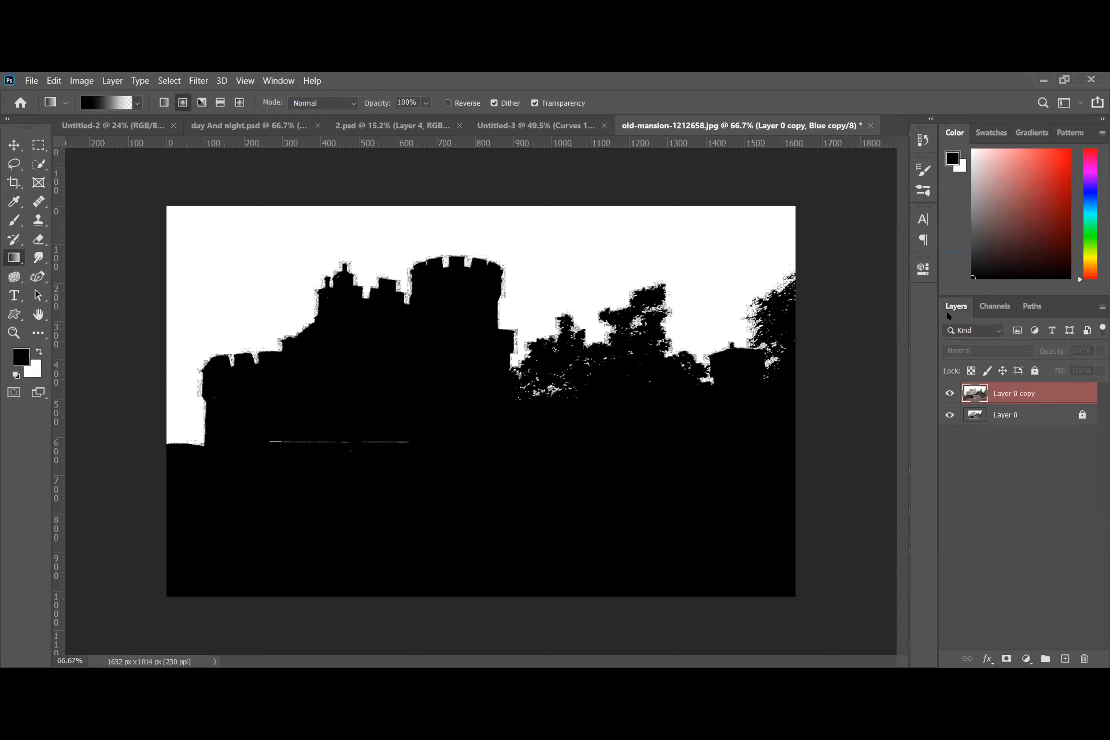
{"action": "left_click", "coordinate": [993, 309]}
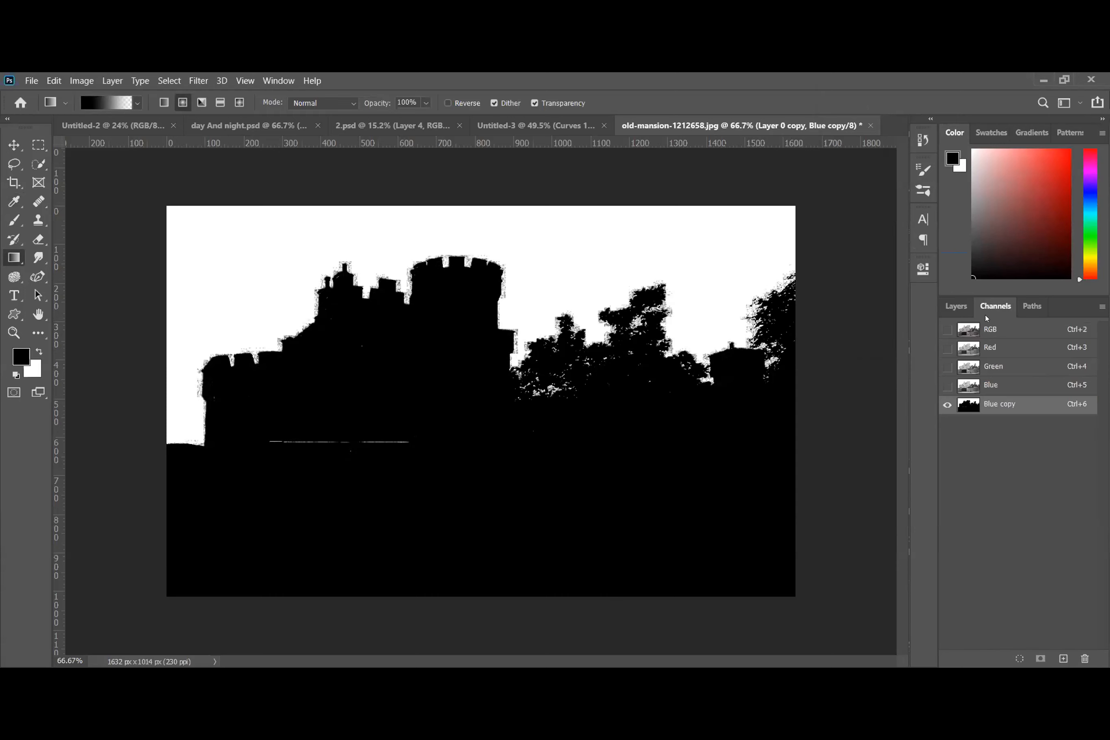
{"action": "right_click", "coordinate": [1030, 403]}
{"action": "key", "text": "Escape"}
{"action": "left_click", "coordinate": [957, 313]}
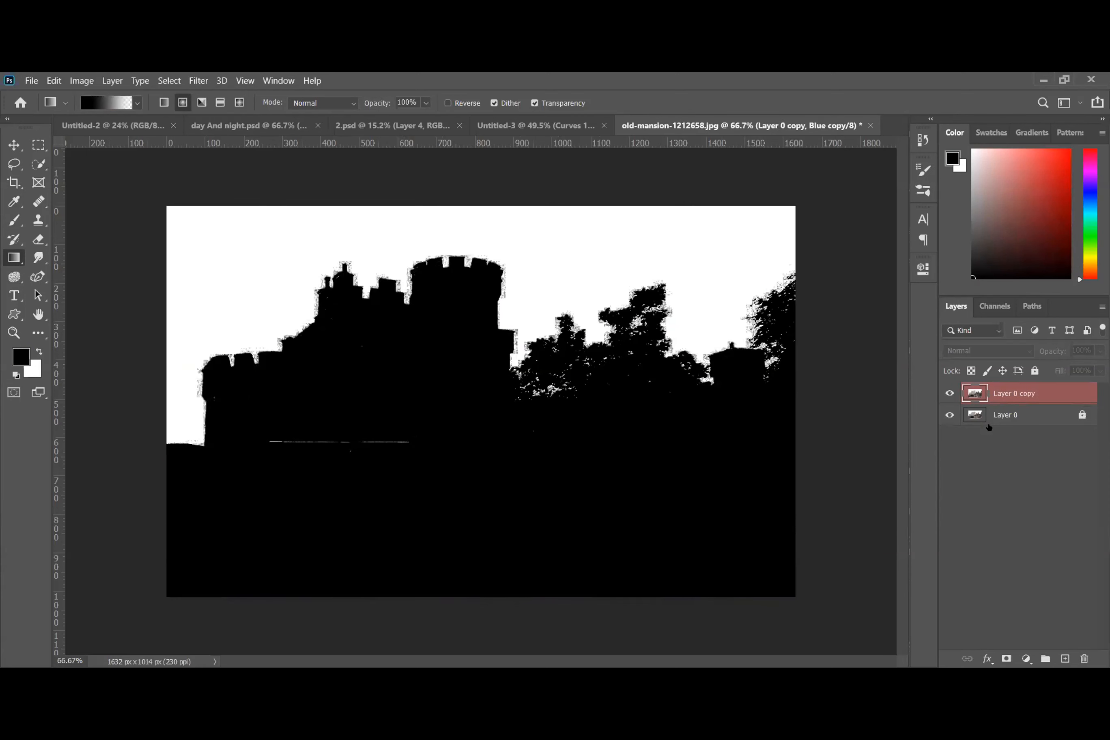
{"action": "left_click", "coordinate": [995, 305]}
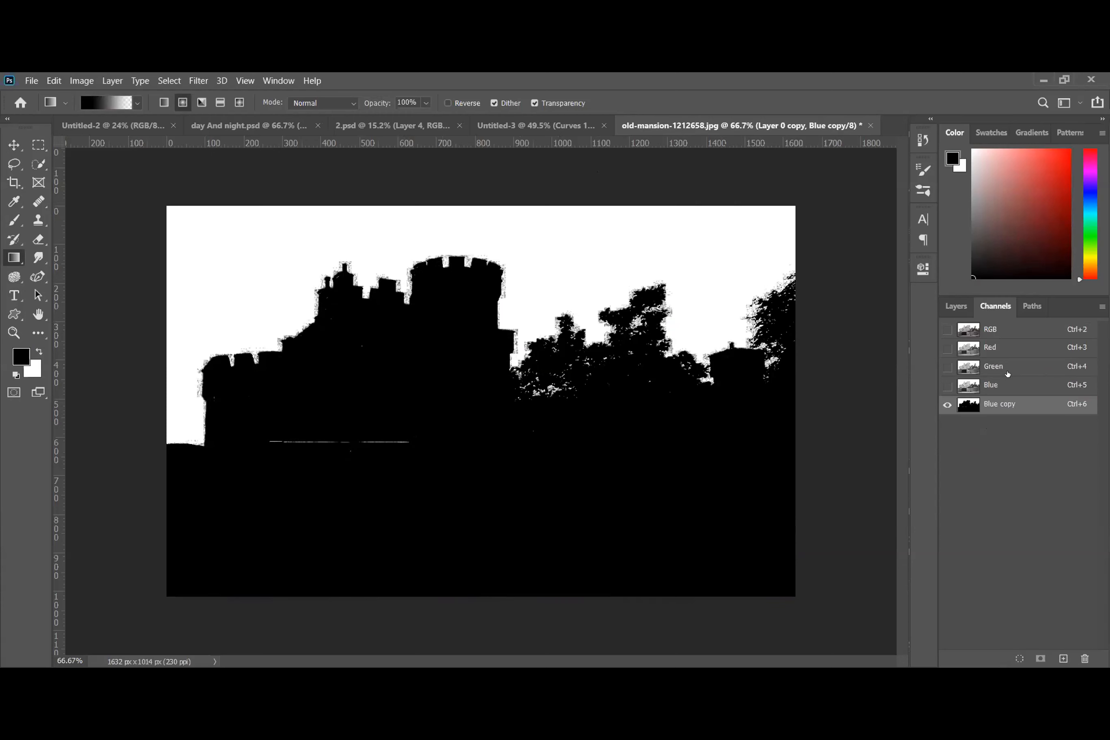
{"action": "right_click", "coordinate": [1027, 410]}
{"action": "left_click", "coordinate": [1032, 404]}
{"action": "left_click", "coordinate": [954, 305]}
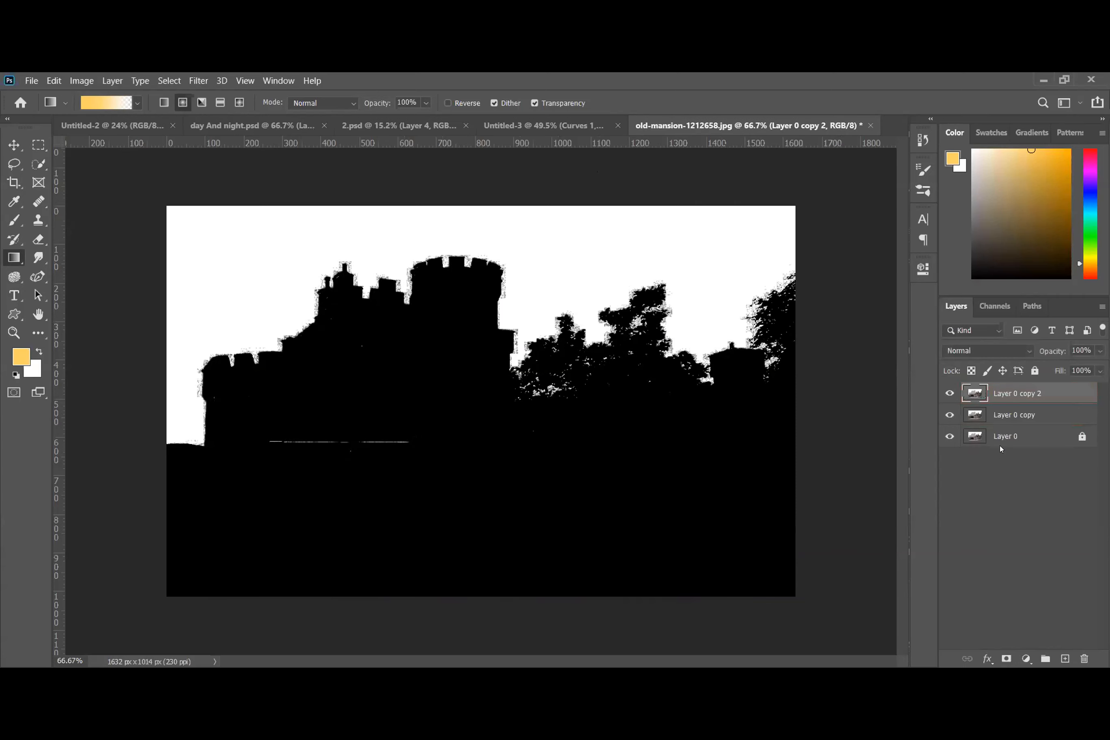
{"action": "key", "text": "ctrl+2"}
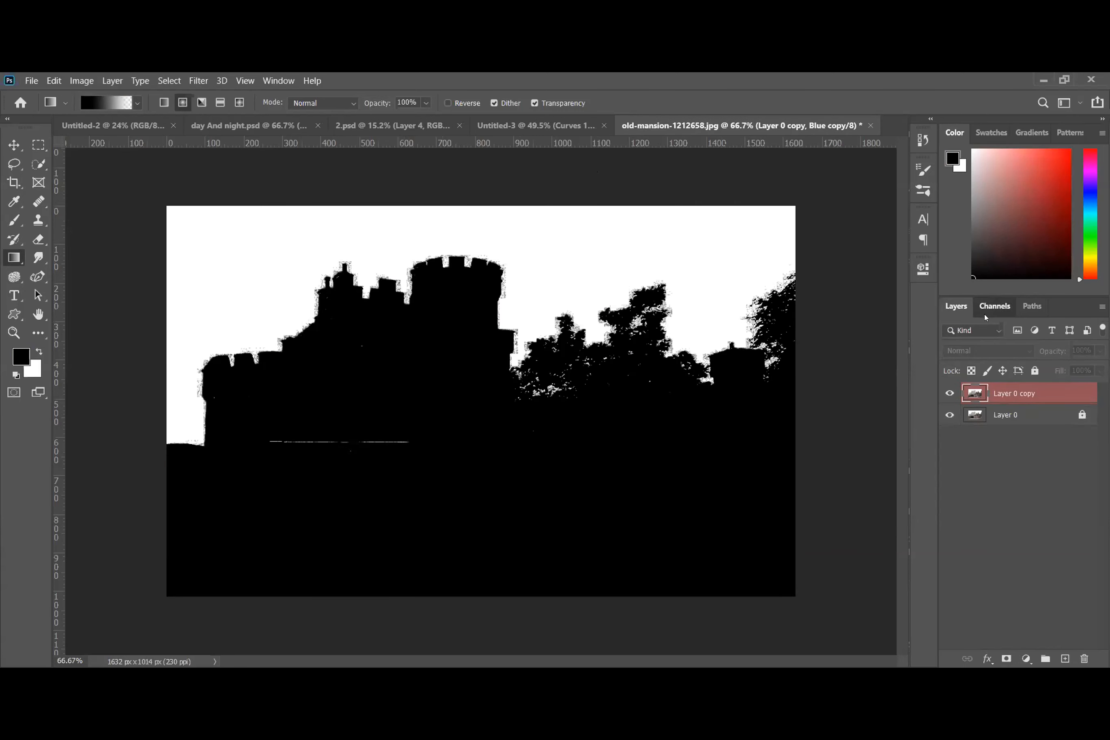
{"action": "left_click", "coordinate": [994, 307]}
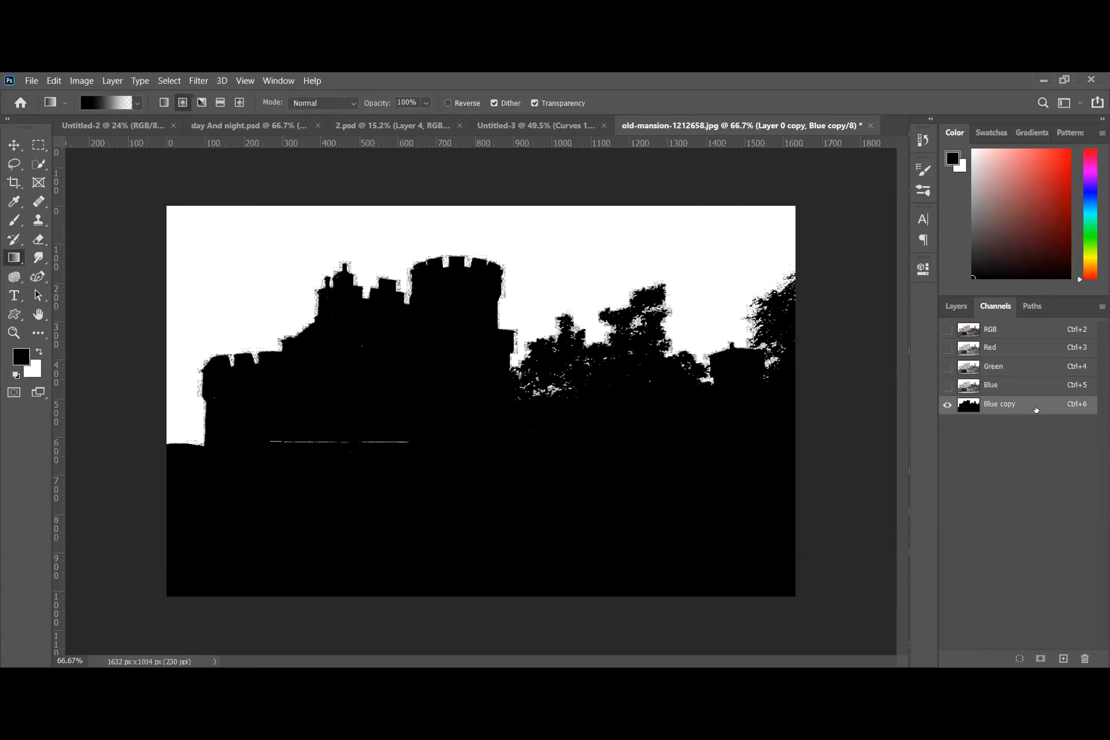
- Overlay the Blue copy channel on the full-colour castle photo, and return to the RGB composite alone
{"action": "mouse_move", "coordinate": [1036, 409]}
{"action": "left_mouse_down"}
{"action": "mouse_move", "coordinate": [1062, 578]}
{"action": "mouse_move", "coordinate": [1059, 649]}
{"action": "mouse_move", "coordinate": [1032, 406]}
{"action": "left_mouse_up"}
{"action": "left_click", "coordinate": [948, 386]}
{"action": "left_click", "coordinate": [946, 329]}
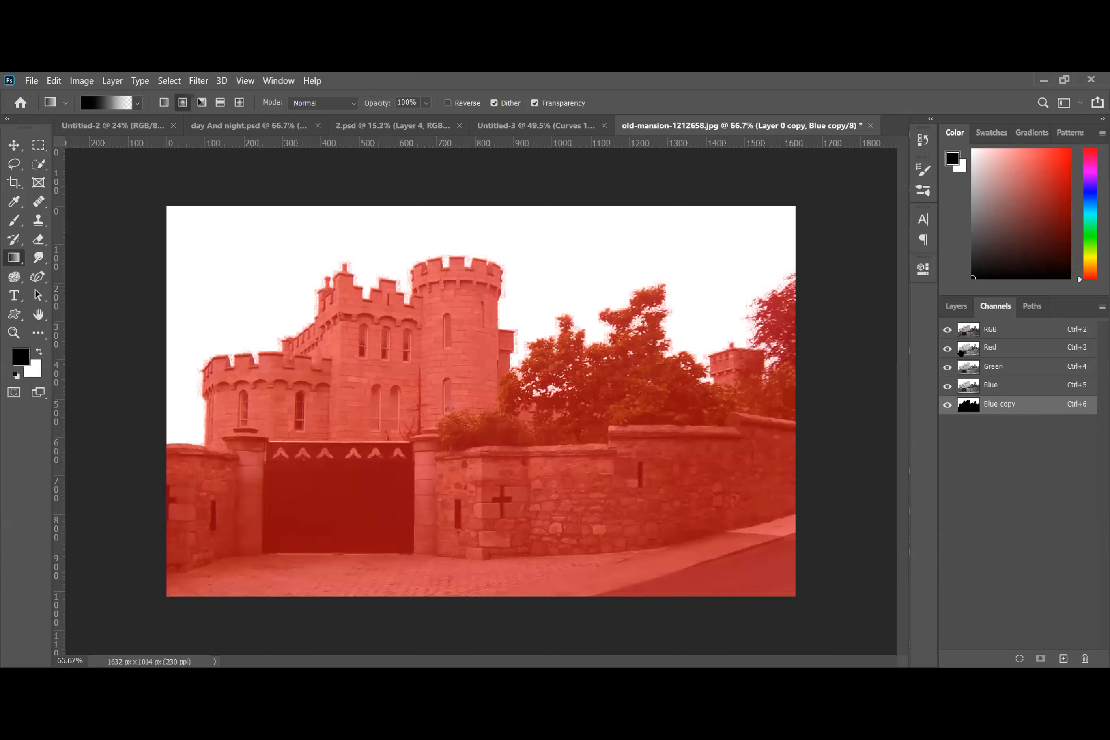
{"action": "left_click", "coordinate": [948, 329]}
{"action": "left_click", "coordinate": [988, 329]}
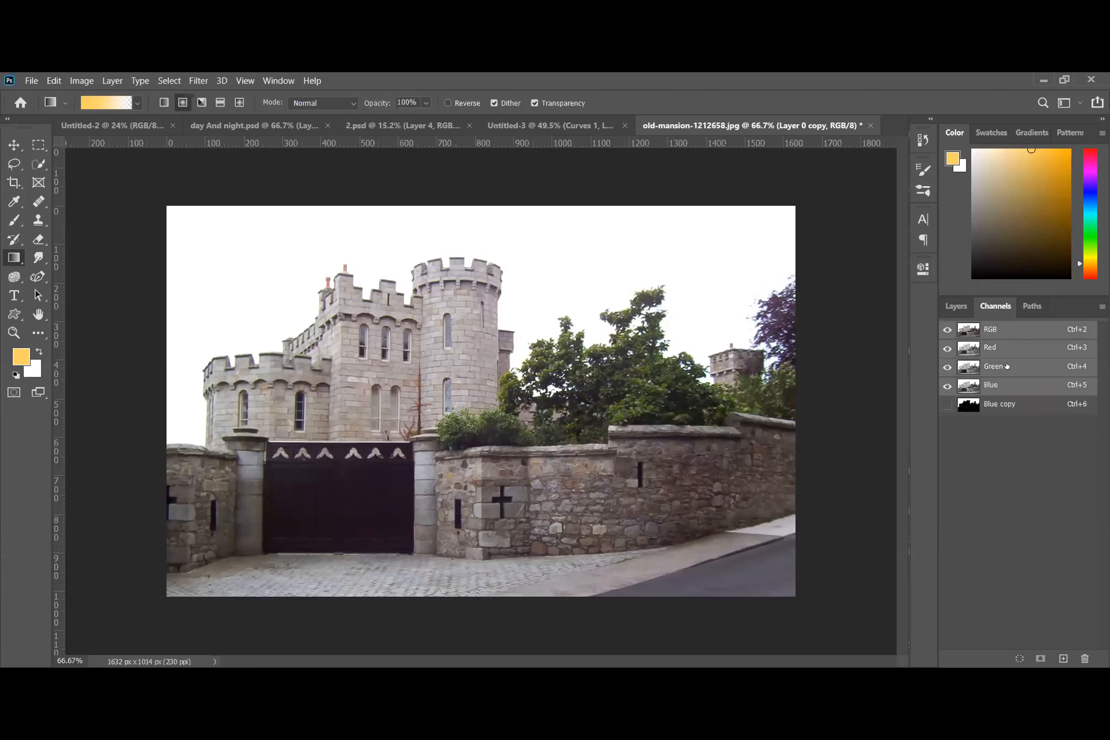
- Select Layer 0 copy and display only the Blue copy channel
{"action": "left_click", "coordinate": [955, 308]}
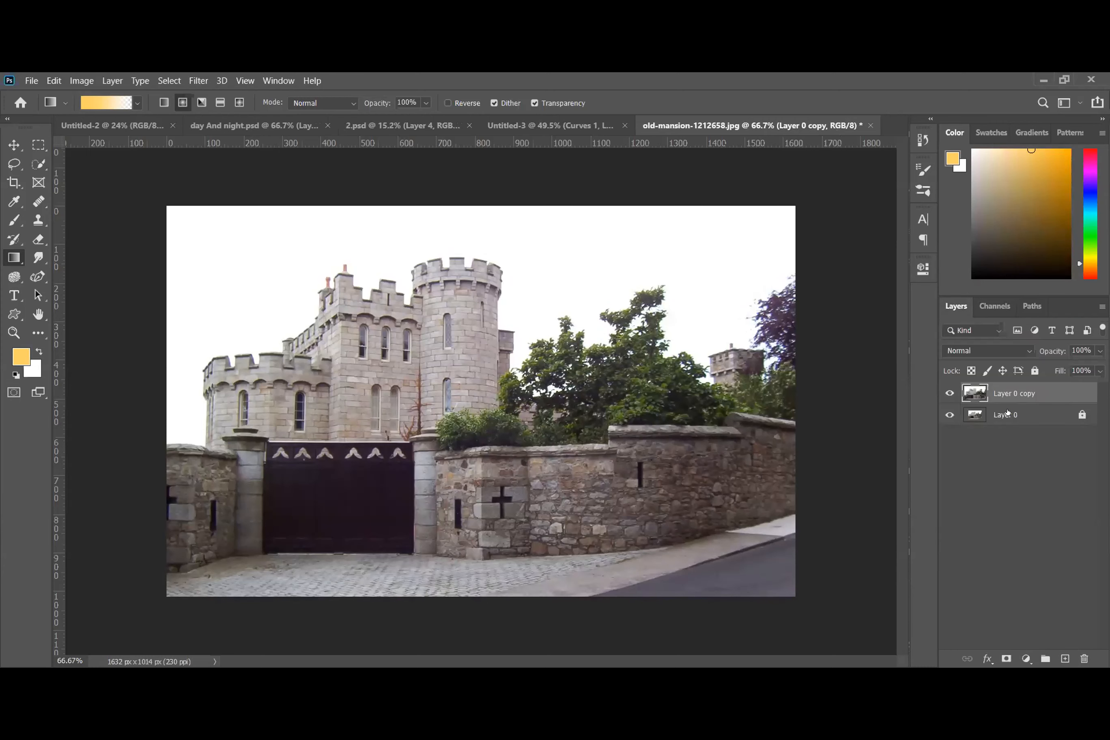
{"action": "left_click", "coordinate": [994, 306]}
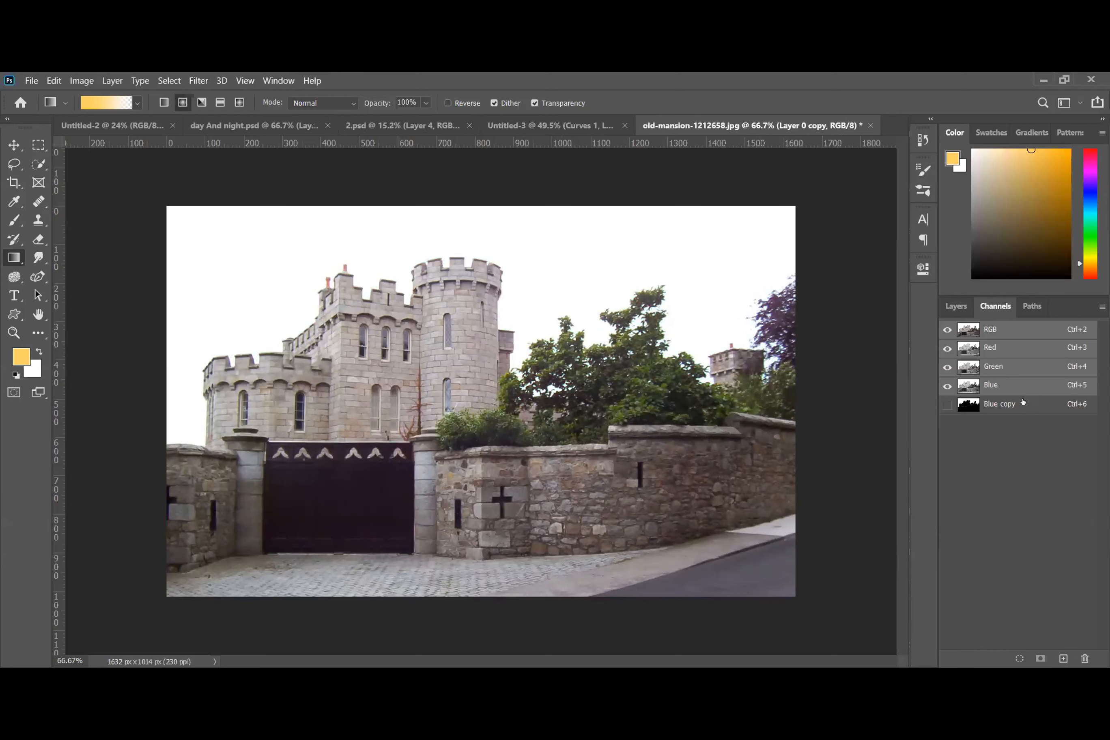
{"action": "left_click", "coordinate": [1017, 405]}
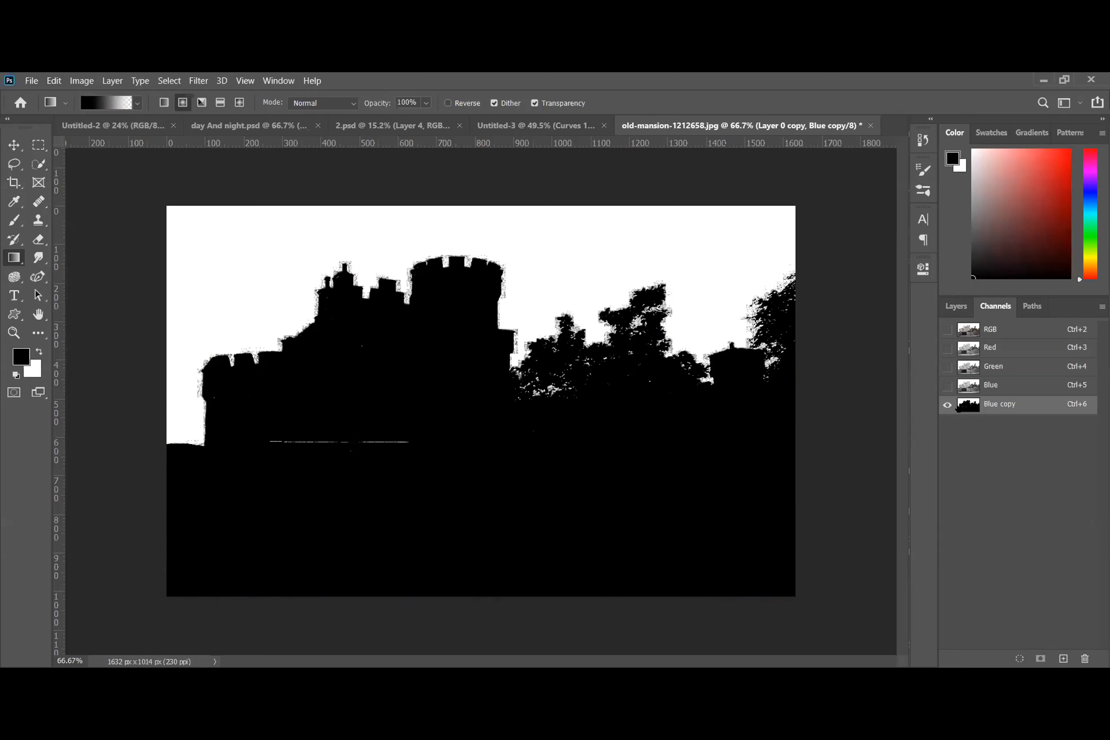
{"action": "left_click", "coordinate": [956, 306]}
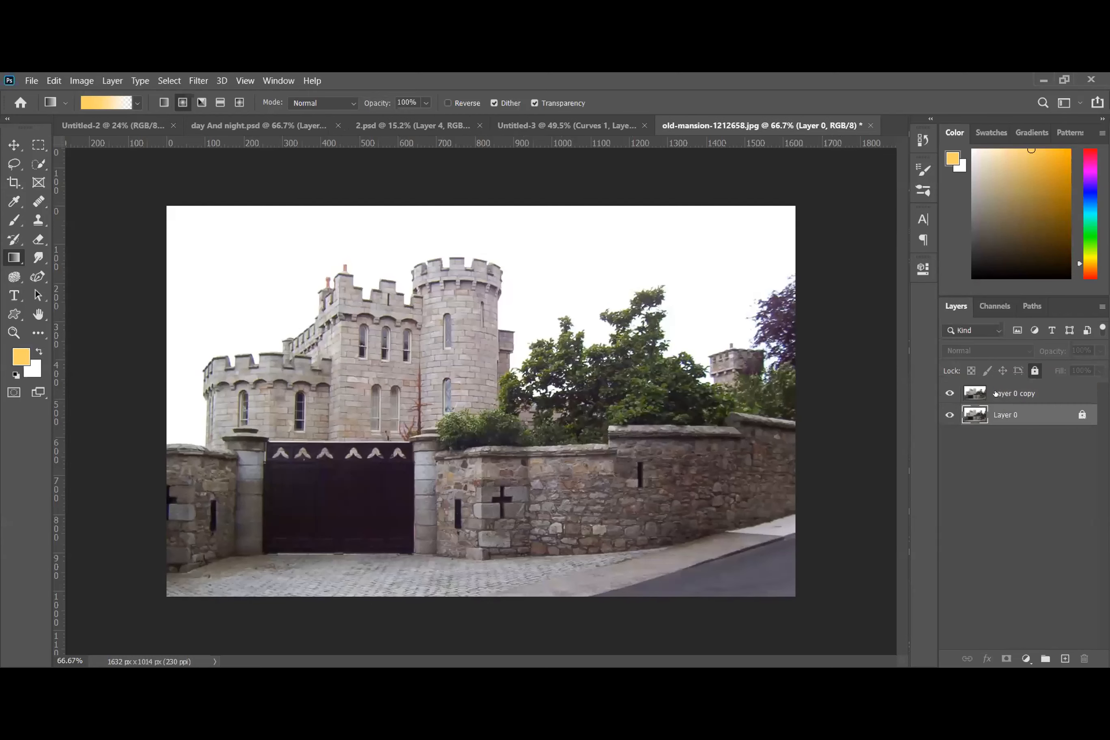
{"action": "left_click", "coordinate": [995, 394]}
{"action": "left_click", "coordinate": [994, 306]}
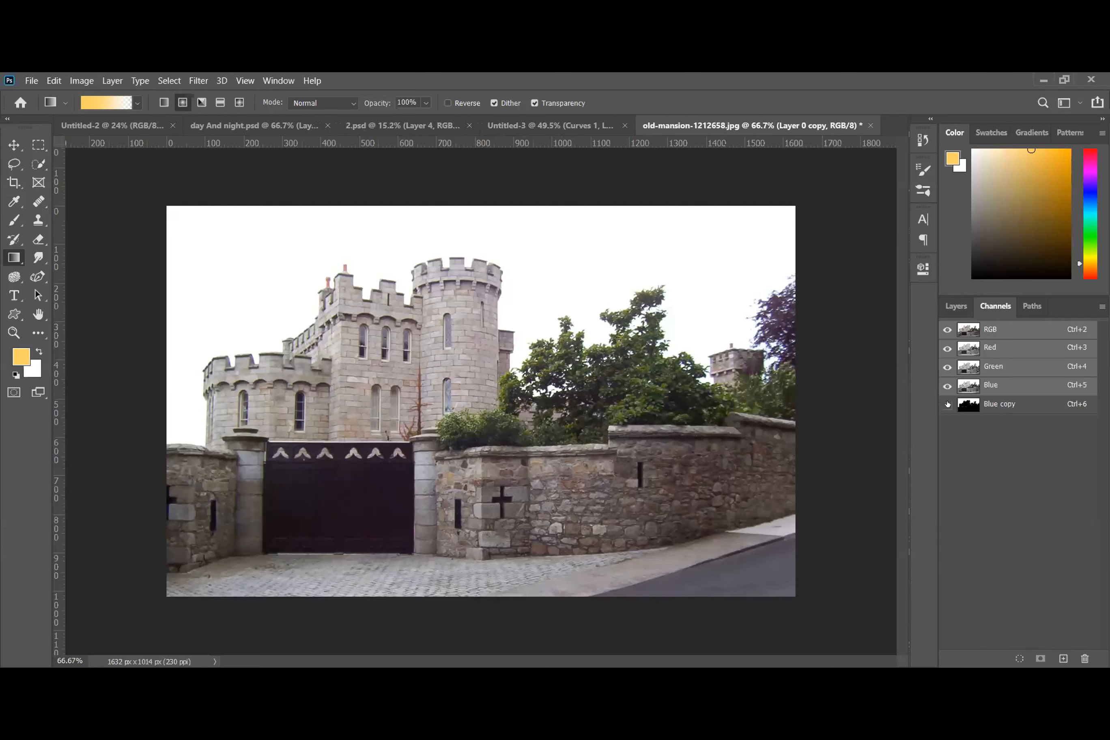
{"action": "left_click", "coordinate": [948, 404]}
{"action": "left_click", "coordinate": [1029, 406]}
{"action": "left_click", "coordinate": [948, 329]}
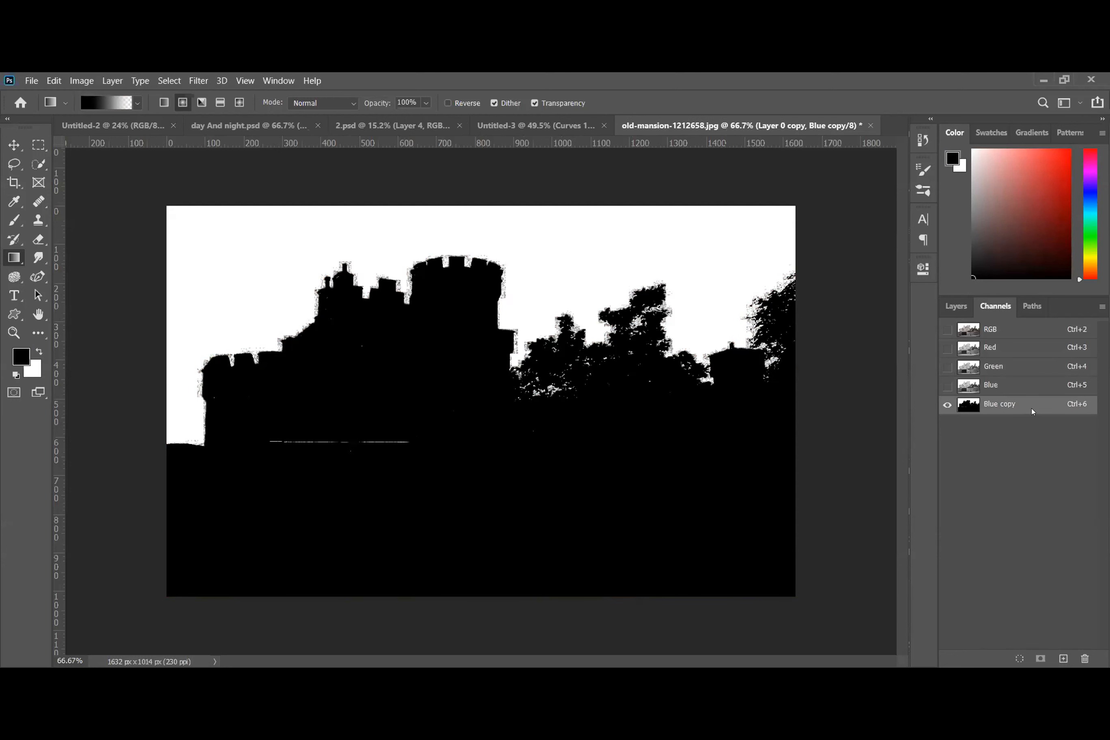
{"action": "right_click", "coordinate": [1033, 412]}
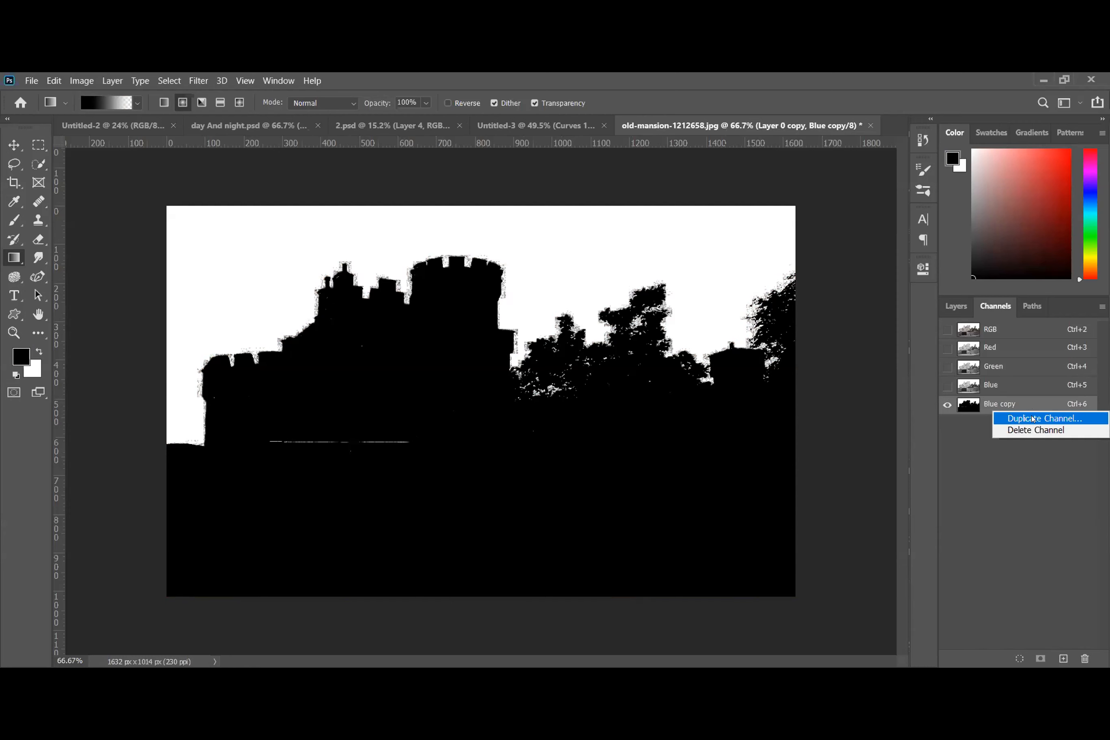
{"action": "right_click", "coordinate": [997, 405]}
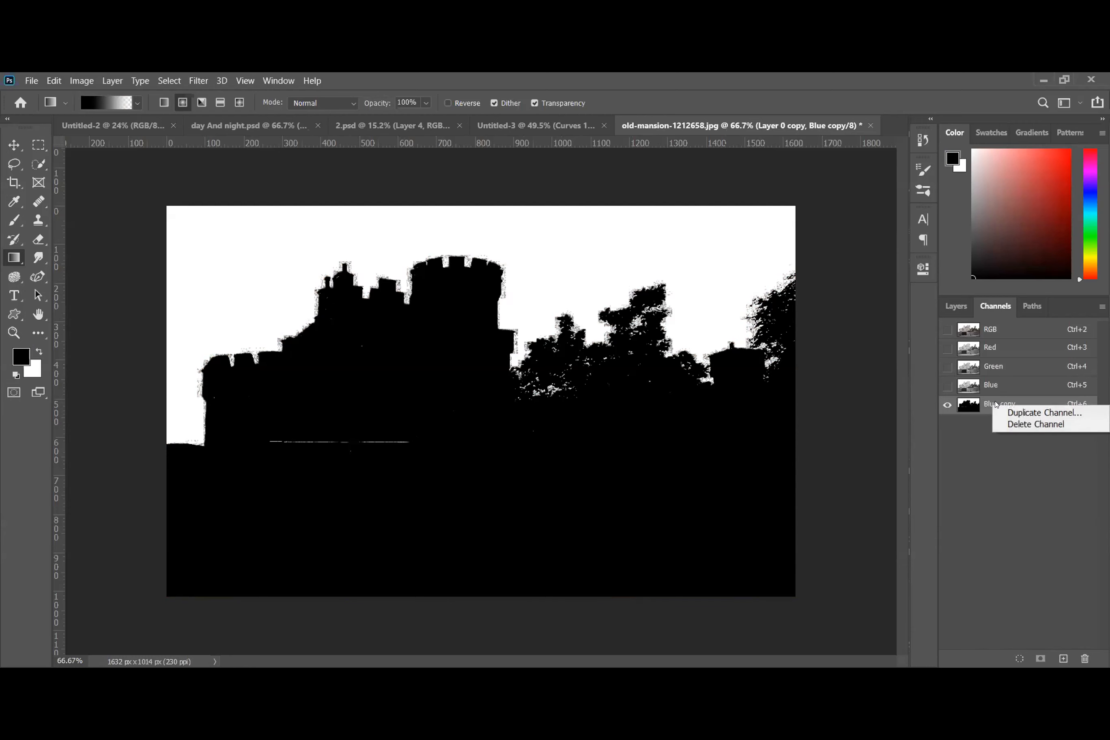
{"action": "left_click", "coordinate": [979, 405]}
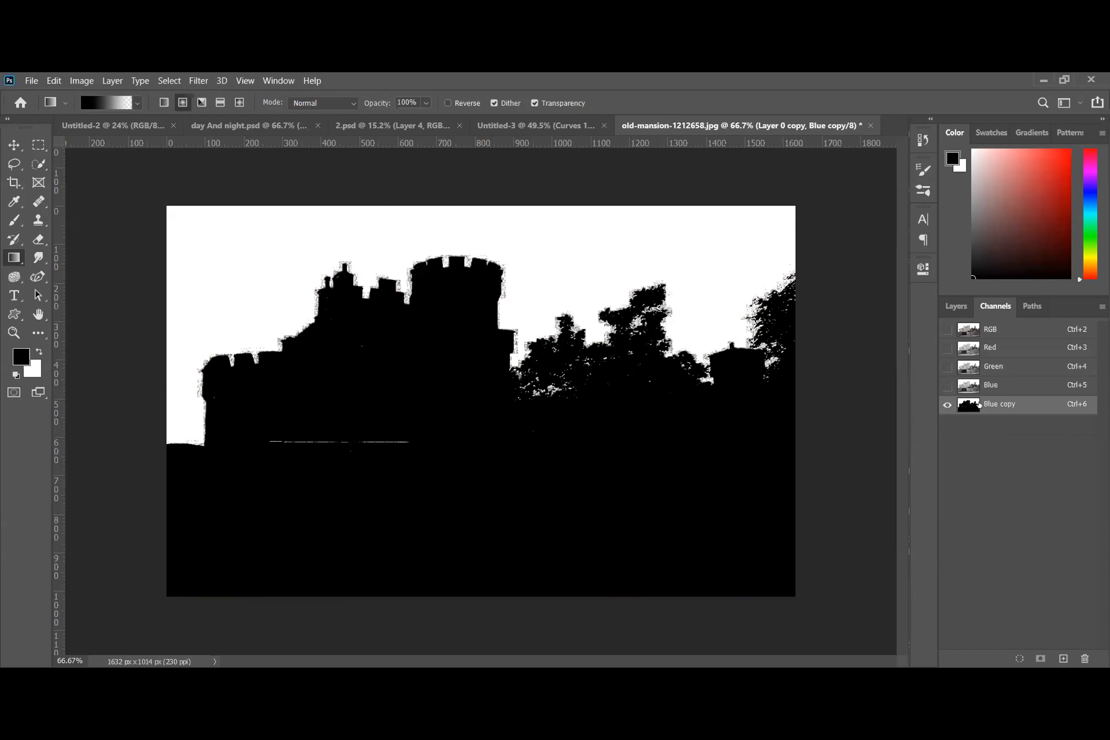
{"action": "right_click", "coordinate": [1020, 409]}
{"action": "left_click", "coordinate": [1015, 403]}
{"action": "left_click_drag", "start_coordinate": [1016, 402], "coordinate": [537, 439]}
{"action": "left_click", "coordinate": [957, 306]}
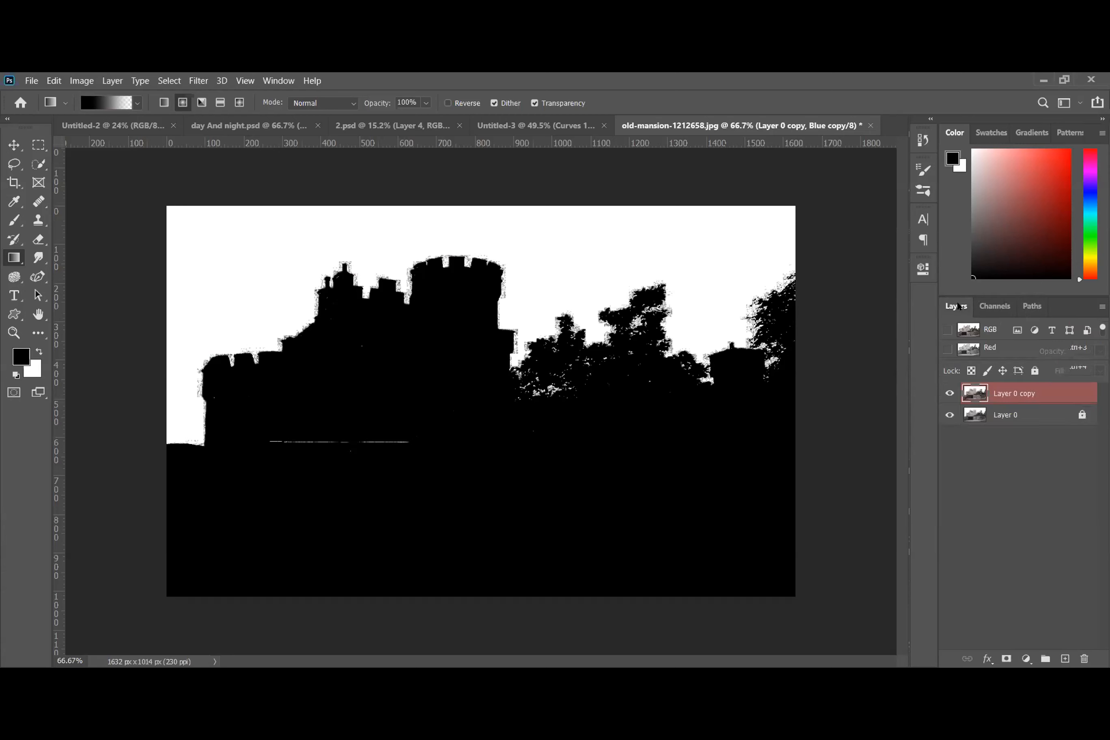
{"action": "left_click", "coordinate": [995, 306]}
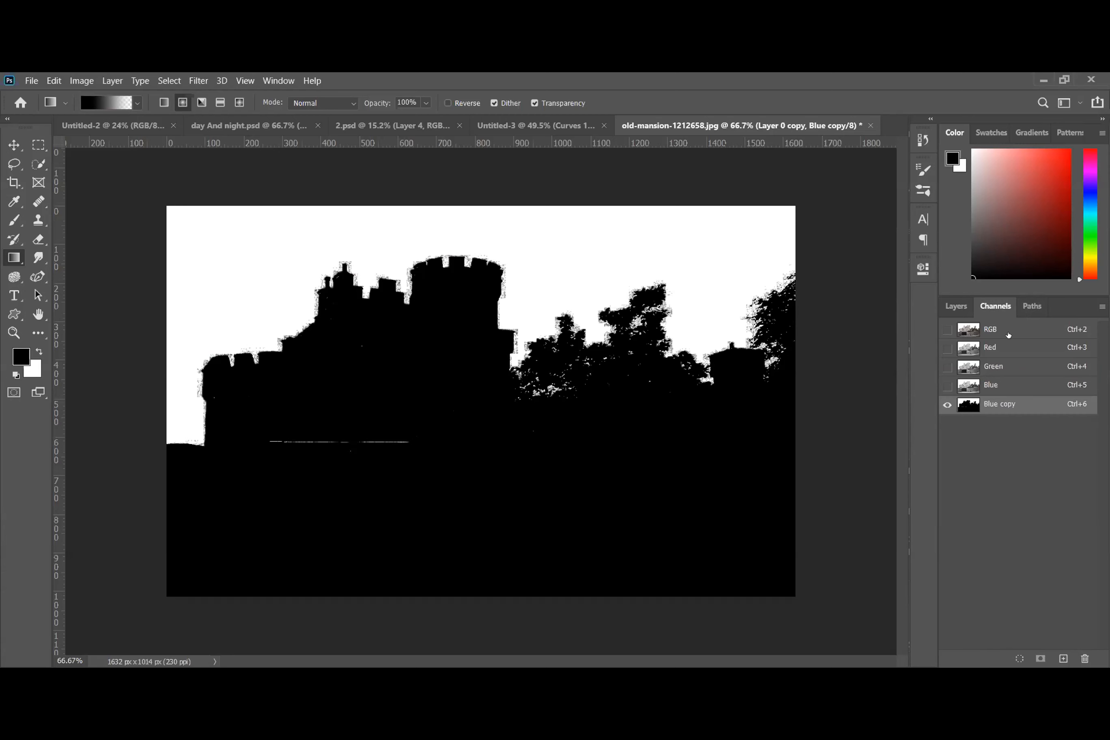
- Load the Blue copy channel as a selection of its white sky area
{"action": "right_click", "coordinate": [1029, 407]}
{"action": "left_click", "coordinate": [1022, 402]}
{"action": "left_click_drag", "start_coordinate": [1023, 403], "coordinate": [1019, 659]}
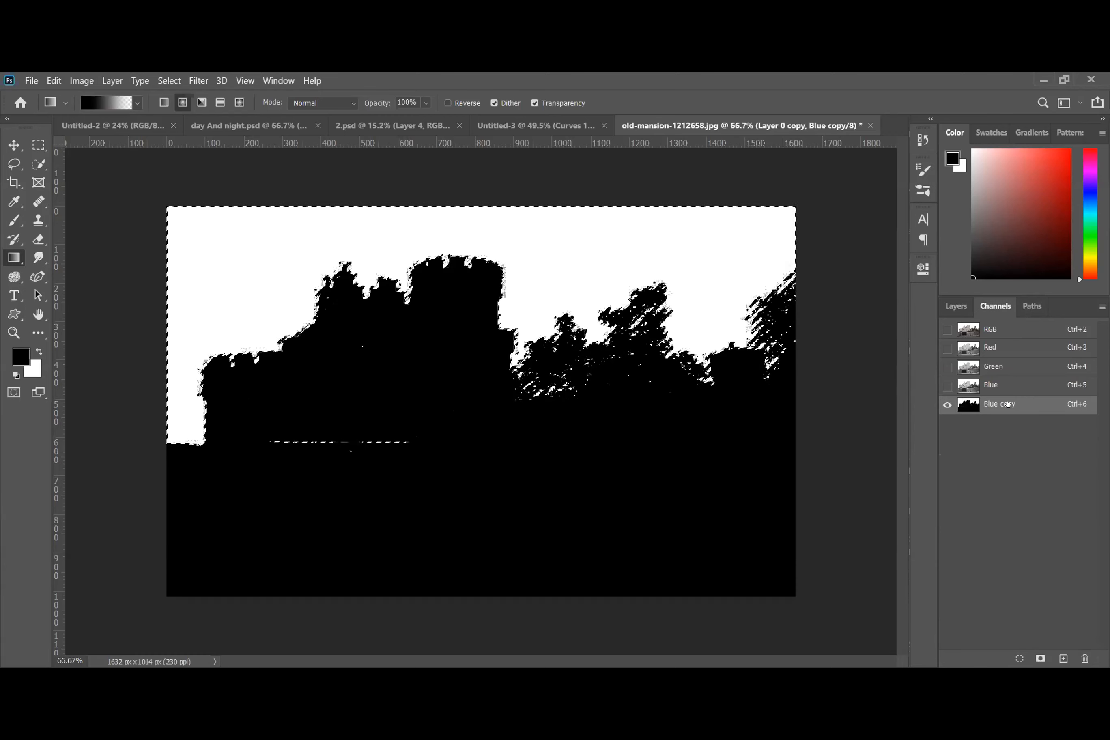
- Try to add a layer mask to Layer 0 copy from the loaded channel selection, and undo it
{"action": "left_click", "coordinate": [956, 306]}
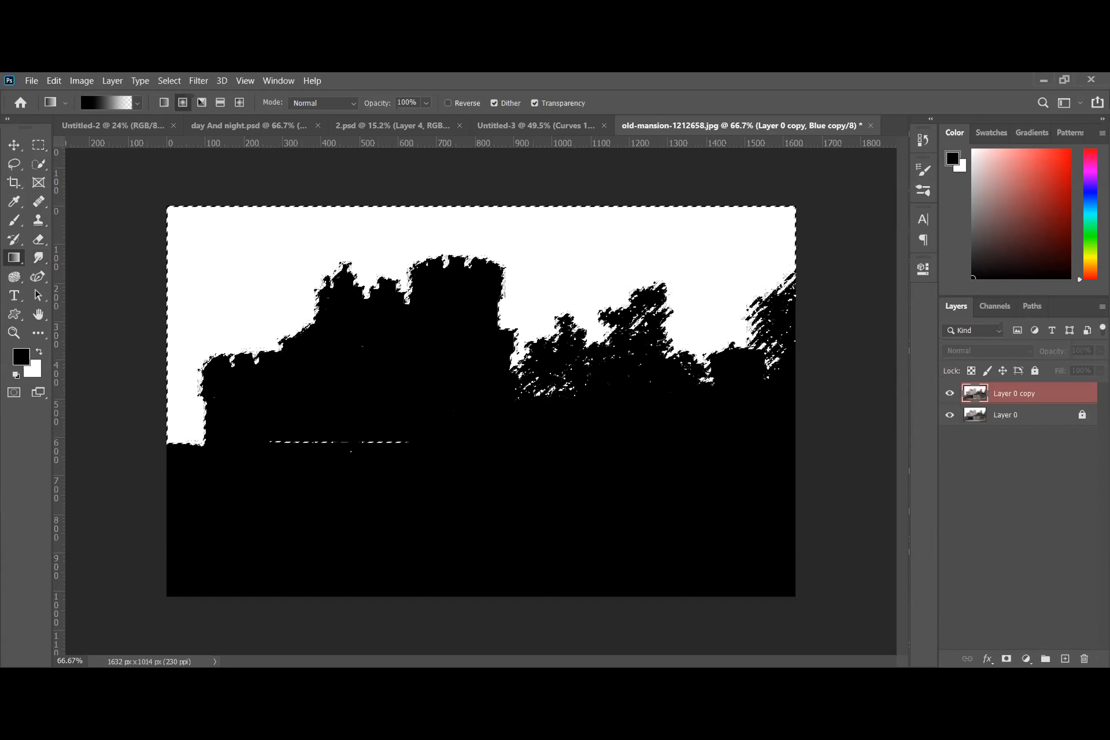
{"action": "left_click", "coordinate": [1006, 658]}
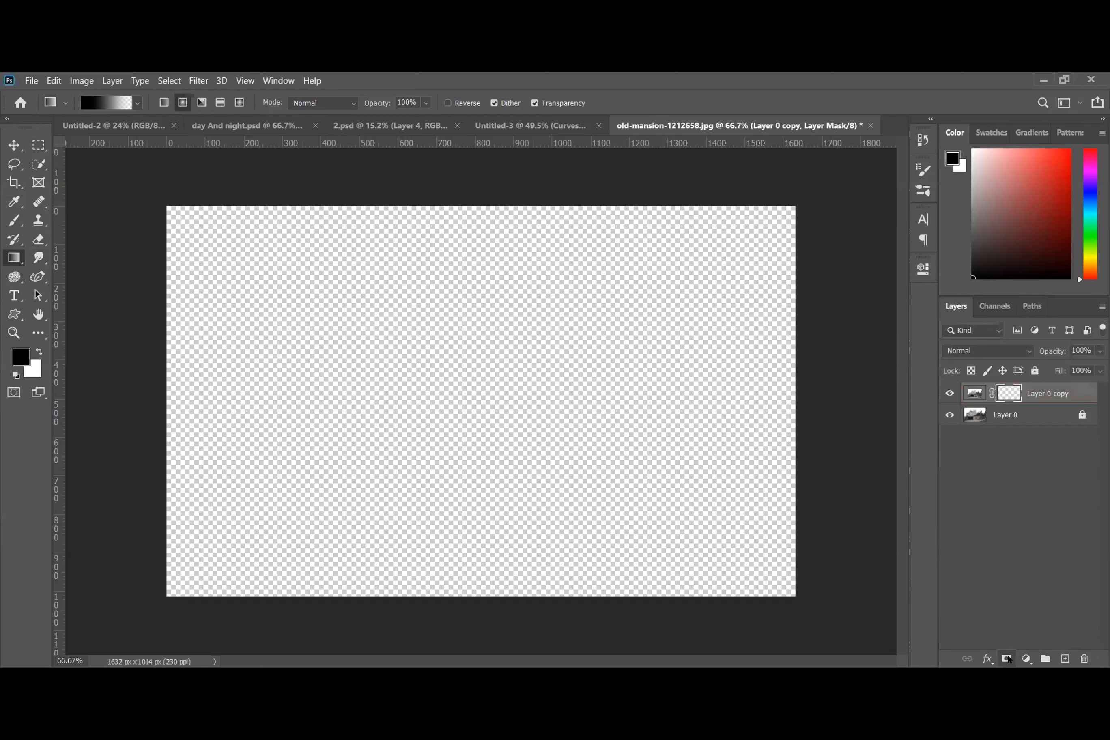
{"action": "key", "text": "ctrl+z"}
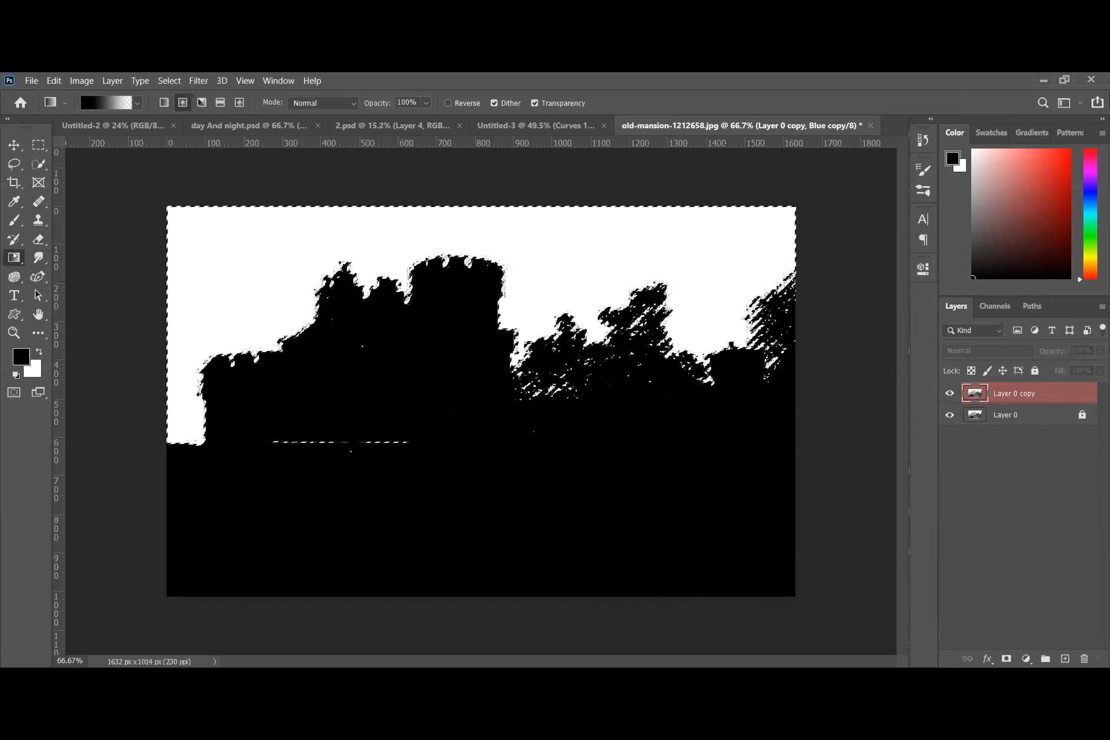
- Set up the Brush tool with a size of 200, 100% opacity and 63% flow
{"action": "left_click", "coordinate": [16, 219]}
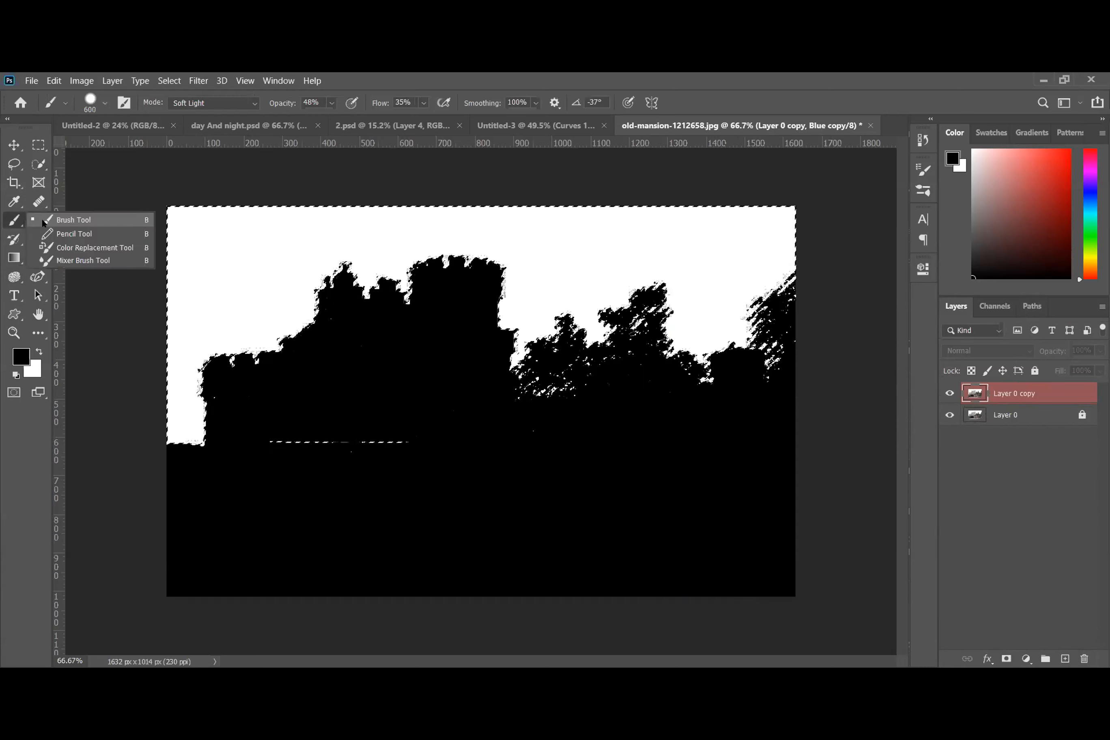
{"action": "left_click", "coordinate": [44, 222]}
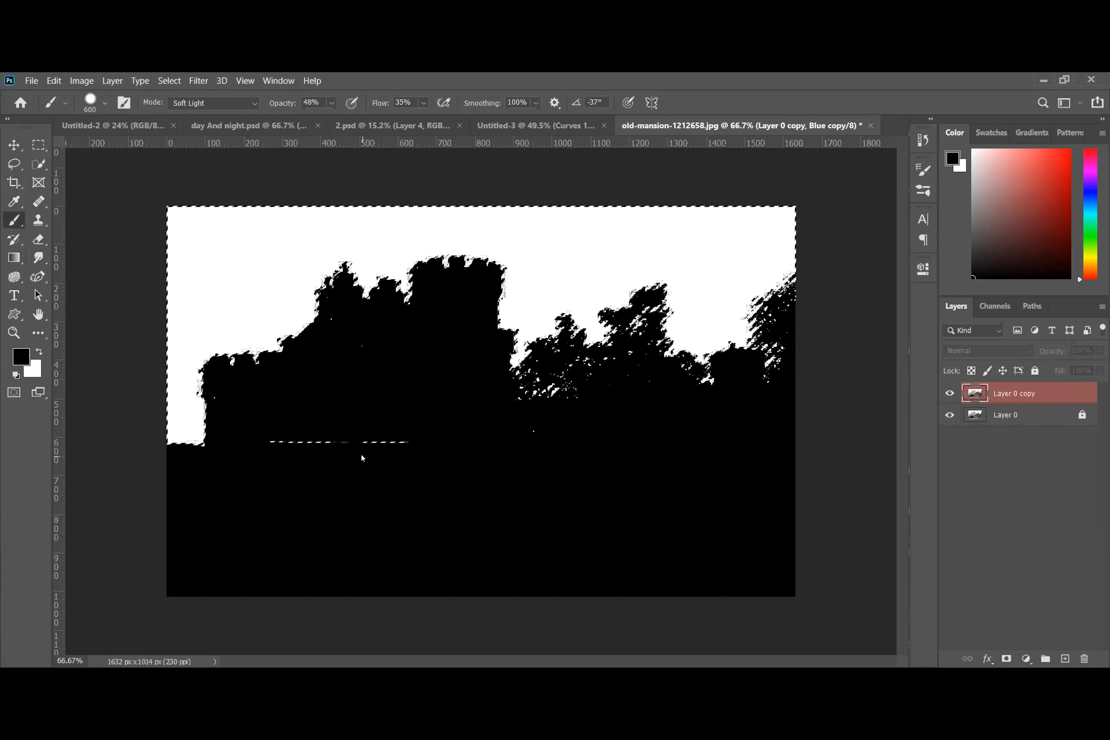
{"action": "key", "text": "bracketleft"}
{"action": "key", "text": "bracketleft"}
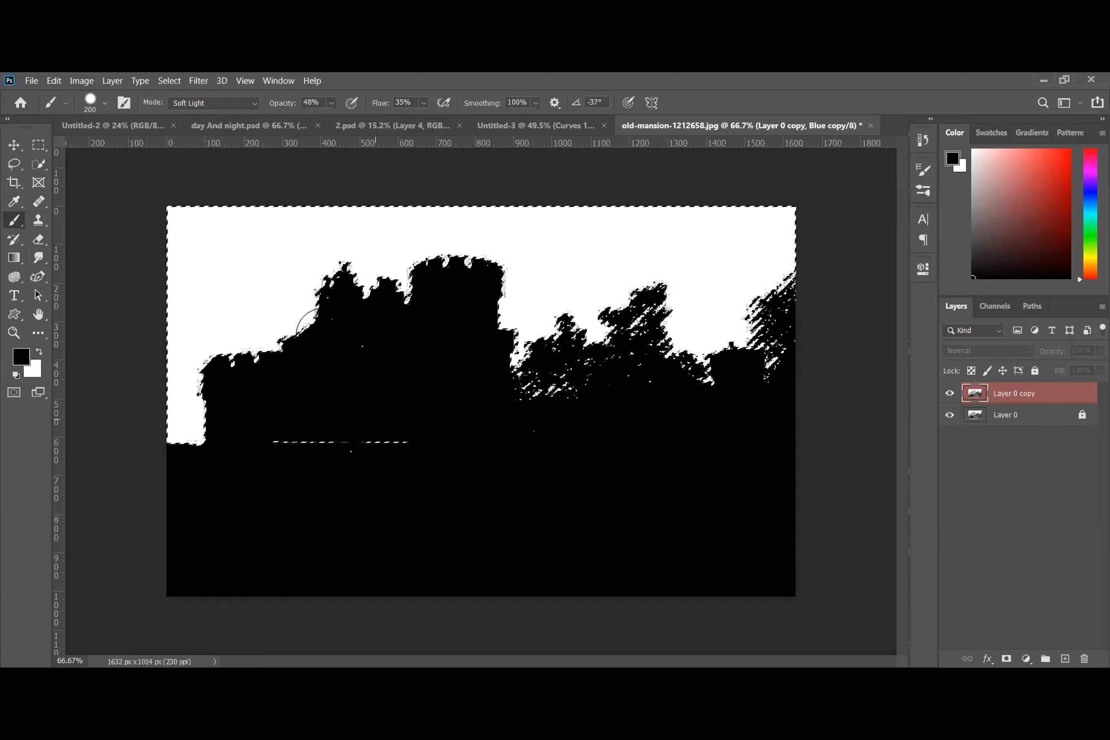
{"action": "left_click_drag", "start_coordinate": [275, 100], "coordinate": [393, 101]}
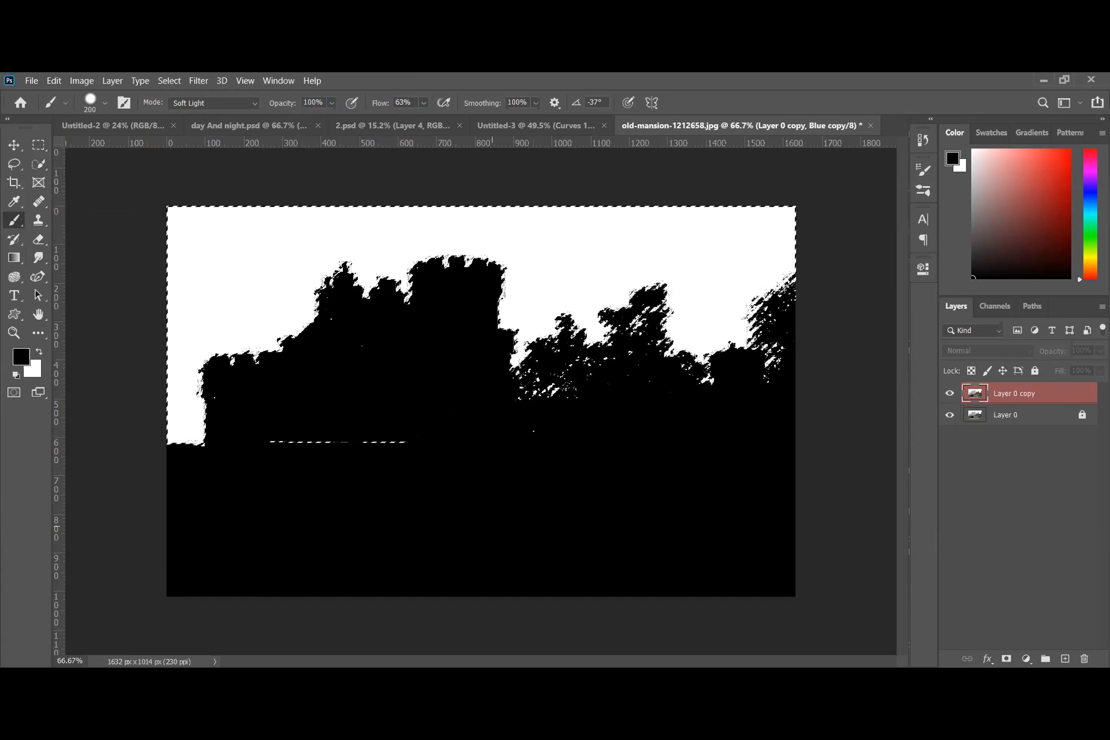
- Try to fill the selected sky of the Blue copy channel with black, and undo the fill
{"action": "key", "text": "alt+BackSpace"}
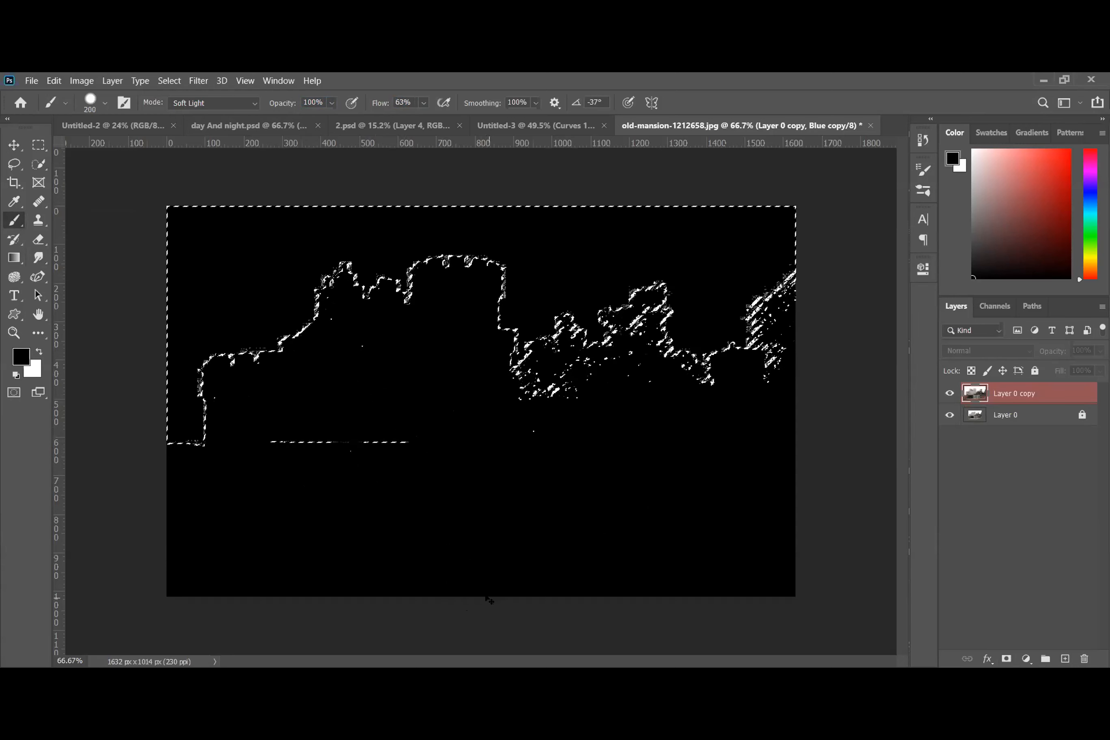
{"action": "key", "text": "ctrl+z"}
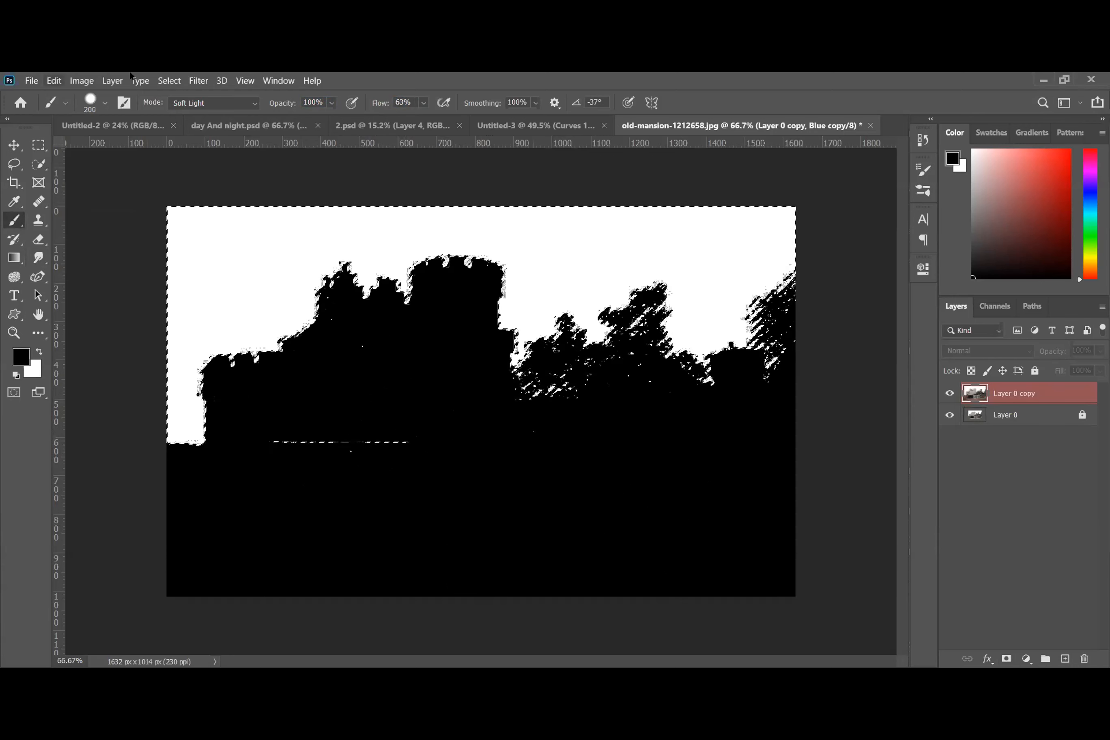
- Invert the sky selection to cover the castle and ground, and deselect it
{"action": "left_click", "coordinate": [169, 80]}
{"action": "left_click", "coordinate": [177, 132]}
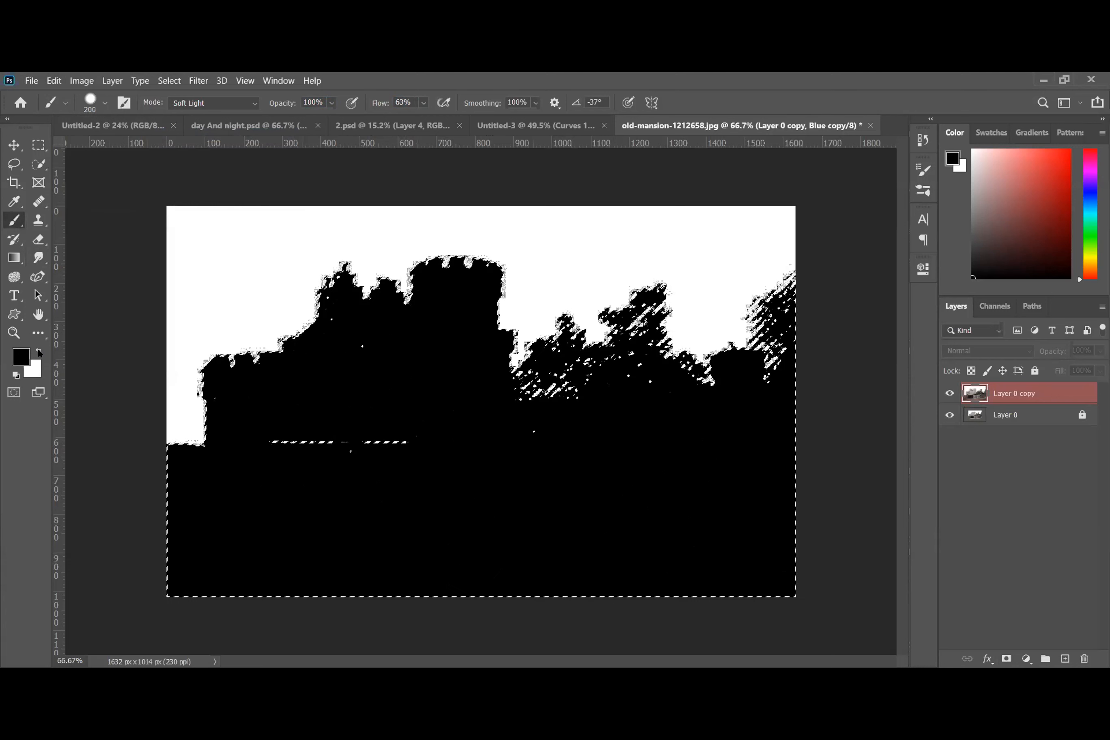
{"action": "left_click", "coordinate": [169, 80]}
{"action": "left_click", "coordinate": [186, 108]}
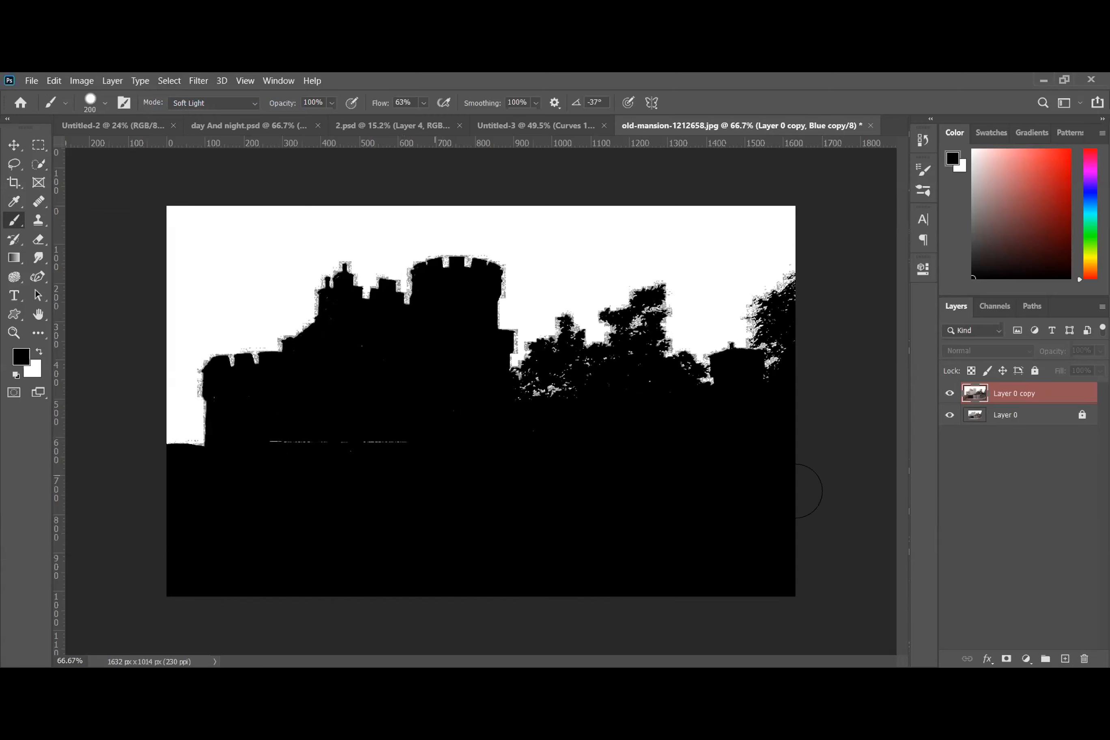
- View Layer 0 copy in full colour, and return to viewing the Blue copy channel alone
{"action": "right_click", "coordinate": [1063, 392]}
{"action": "left_click", "coordinate": [1067, 393]}
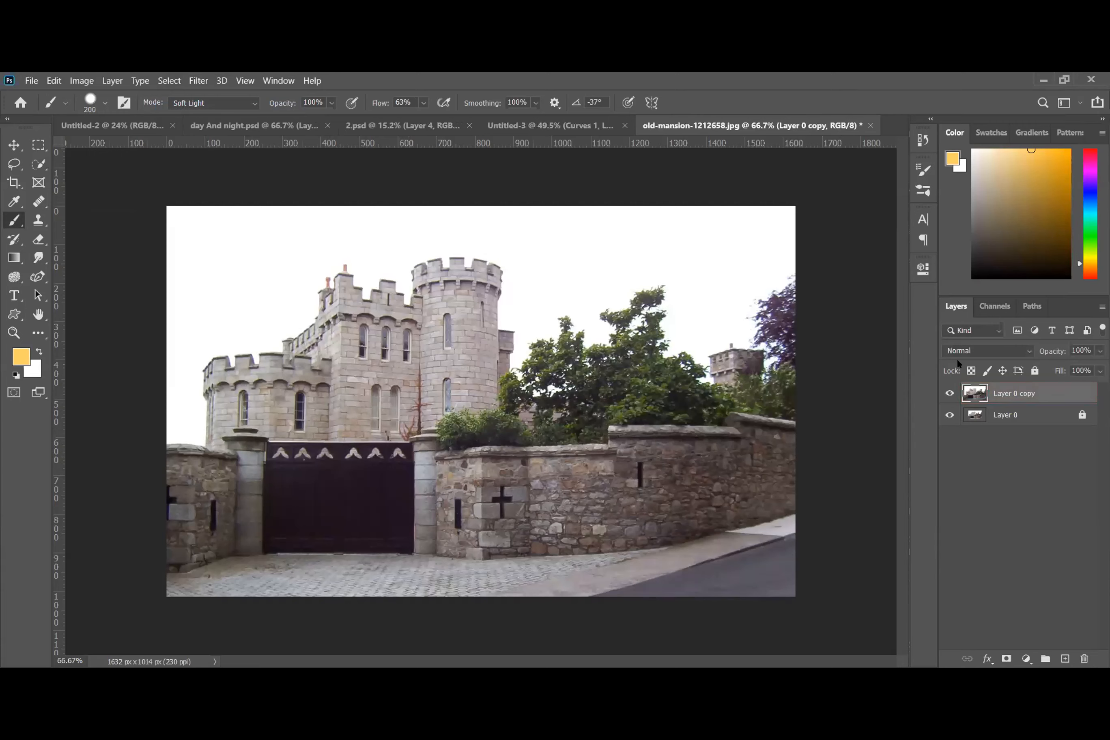
{"action": "left_click", "coordinate": [994, 306]}
{"action": "left_click", "coordinate": [1008, 404]}
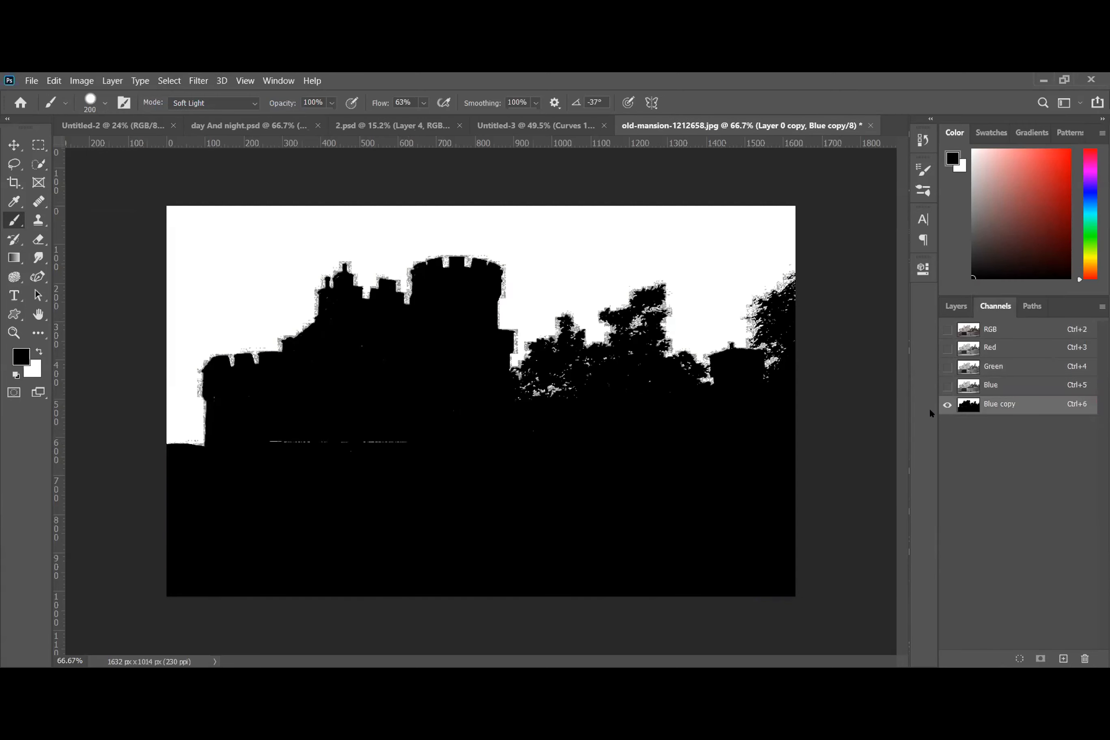
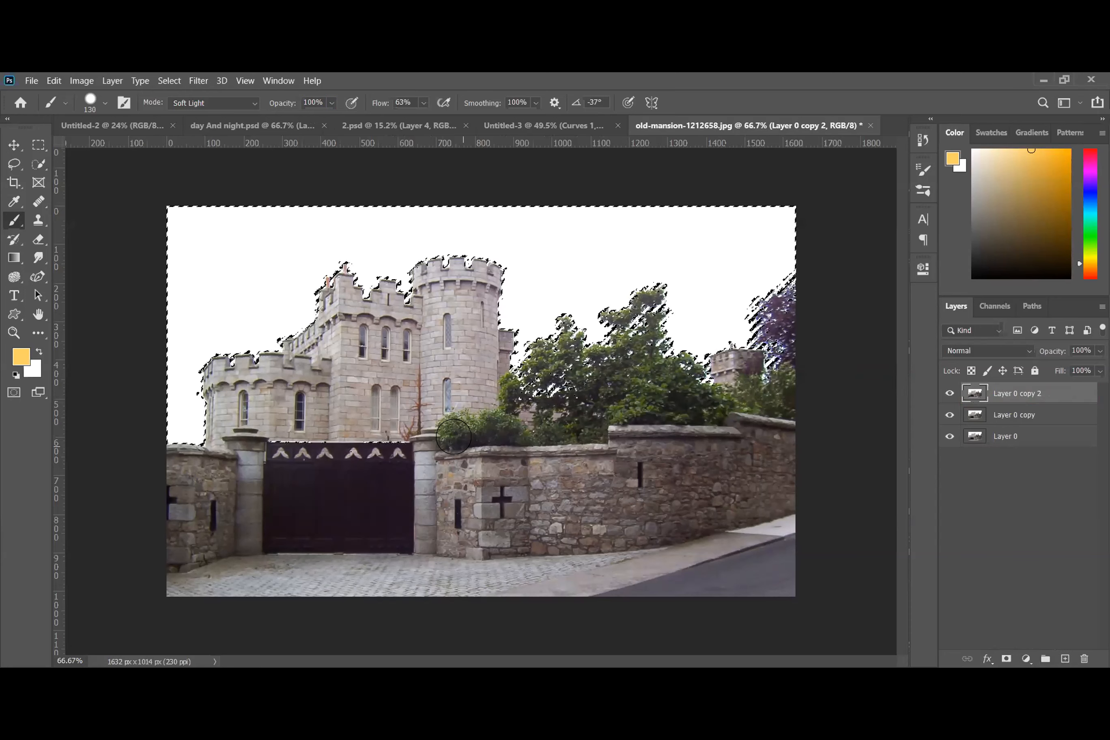
- Invert the sky selection and use it to mask Layer 0 copy 2 to the castle and foreground
{"action": "left_click", "coordinate": [165, 81]}
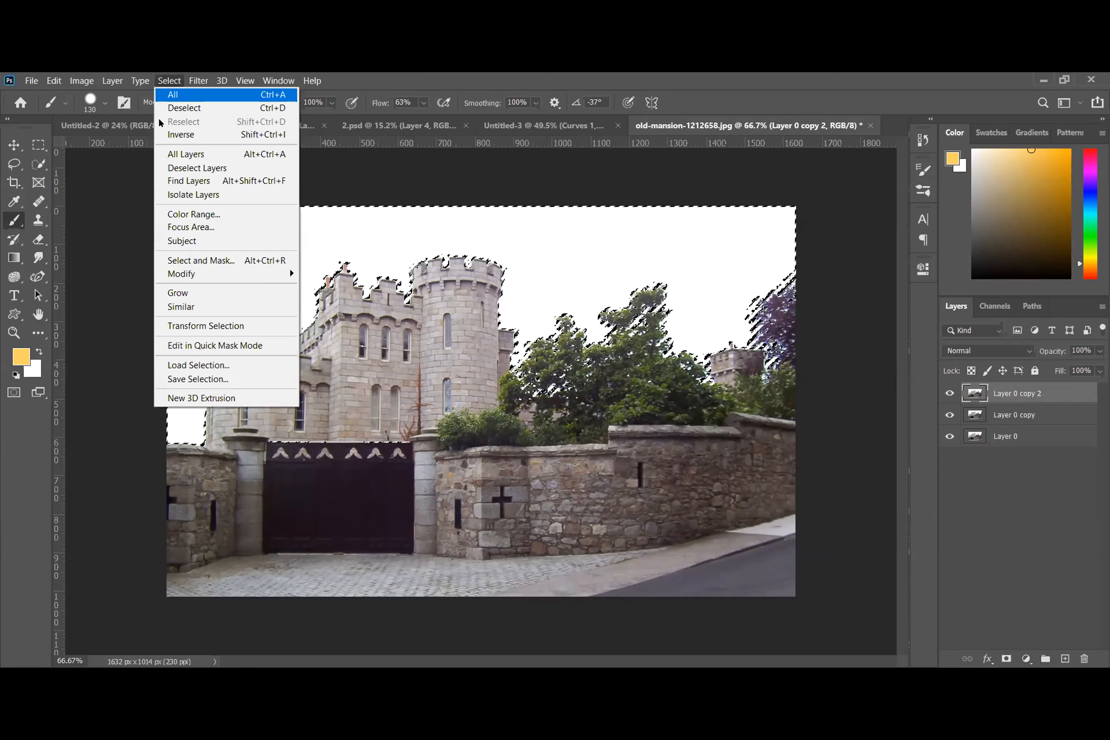
{"action": "left_click", "coordinate": [172, 134]}
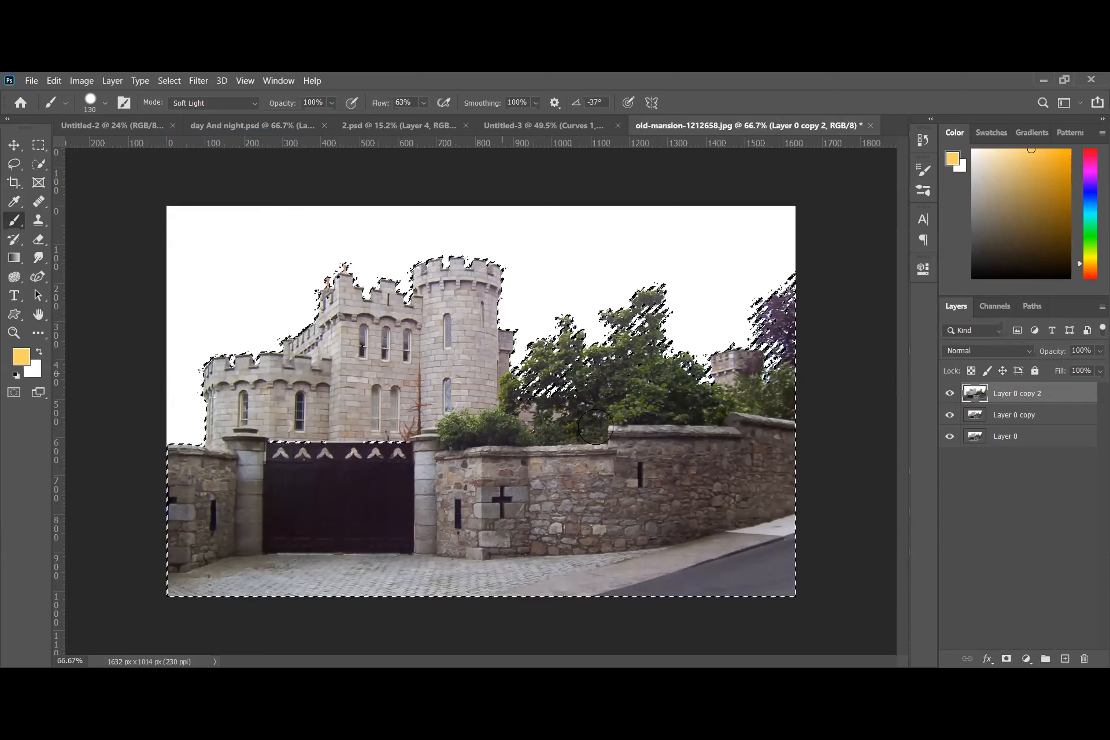
{"action": "left_click", "coordinate": [1005, 659]}
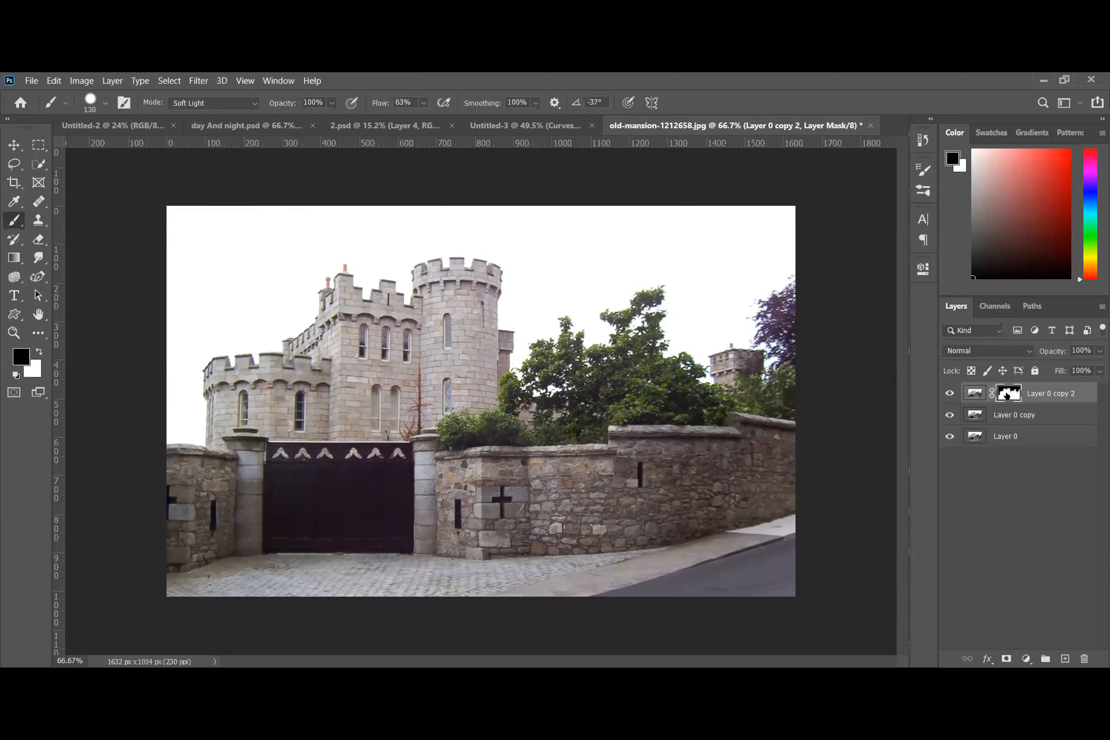
- Load the mask of Layer 0 copy 2 as a selection, and hide Layer 0 copy and Layer 0
{"action": "left_click", "coordinate": [1008, 394], "text": "ctrl"}
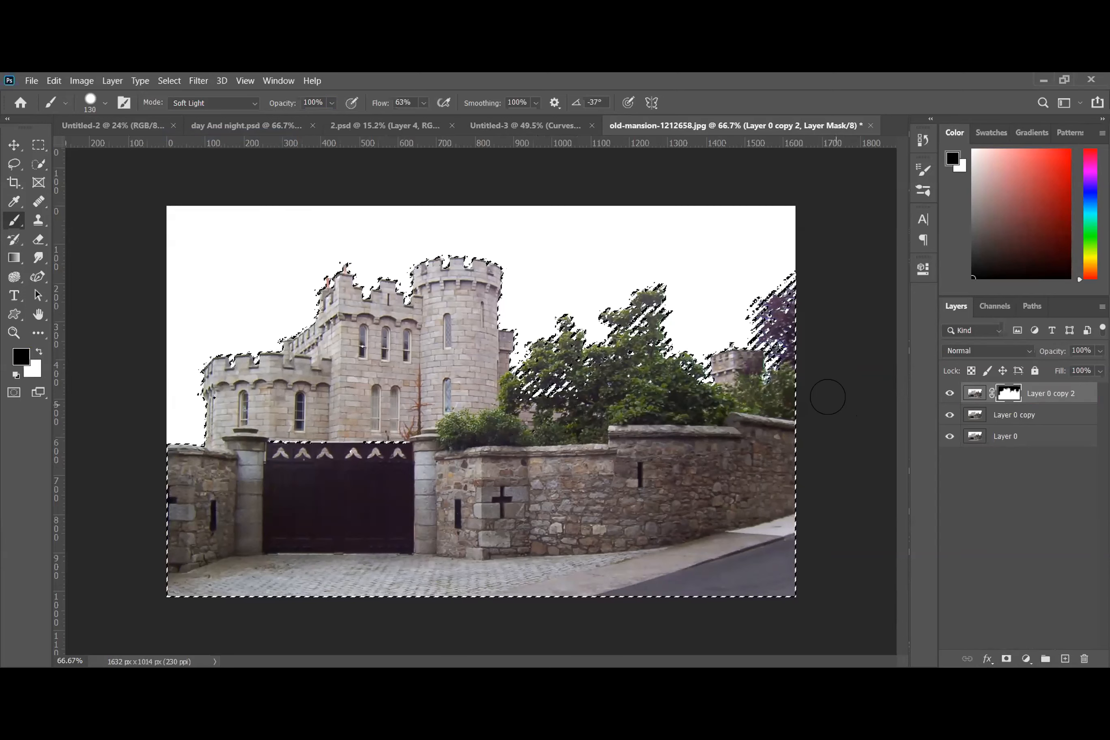
{"action": "left_click", "coordinate": [949, 415]}
{"action": "left_click", "coordinate": [950, 436]}
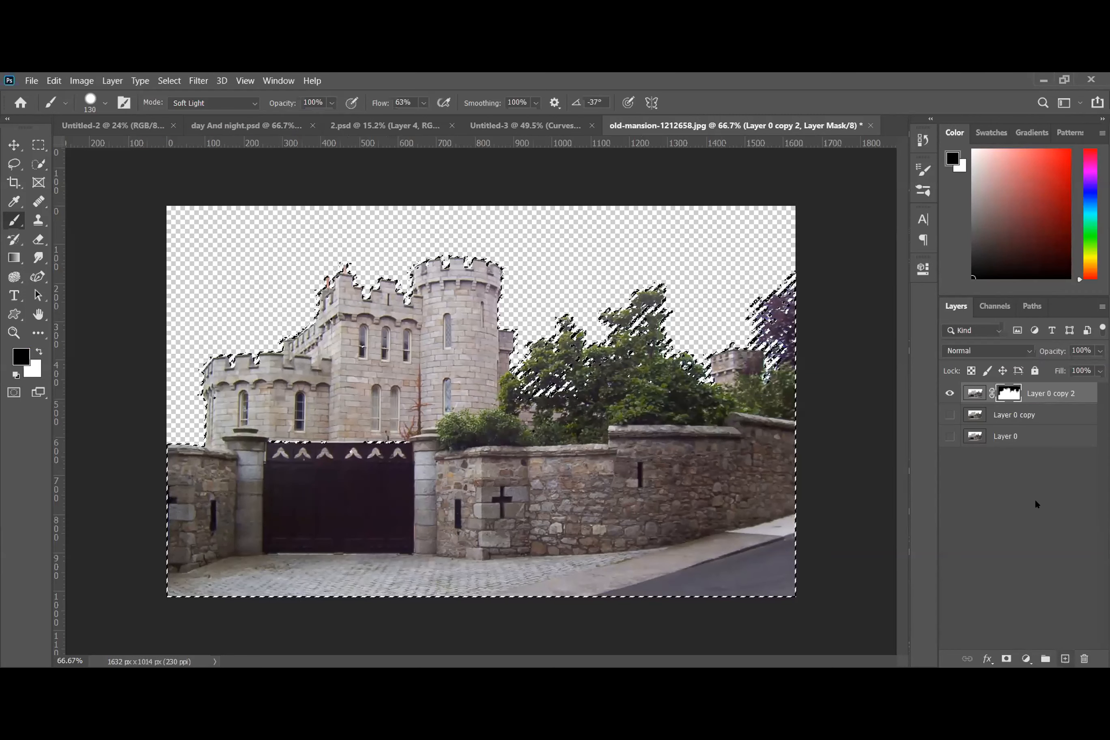
- Create a new layer directly above Layer 0 copy and start adding a Solid Color fill layer
{"action": "left_click", "coordinate": [1051, 416]}
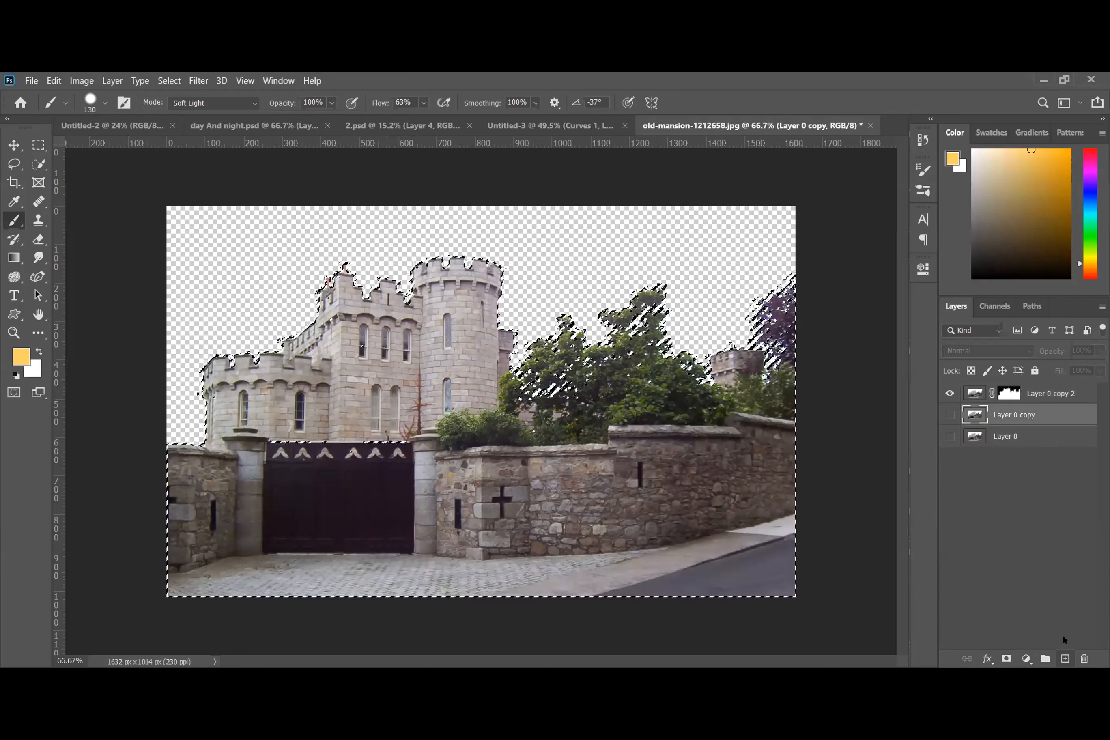
{"action": "left_click", "coordinate": [1065, 659]}
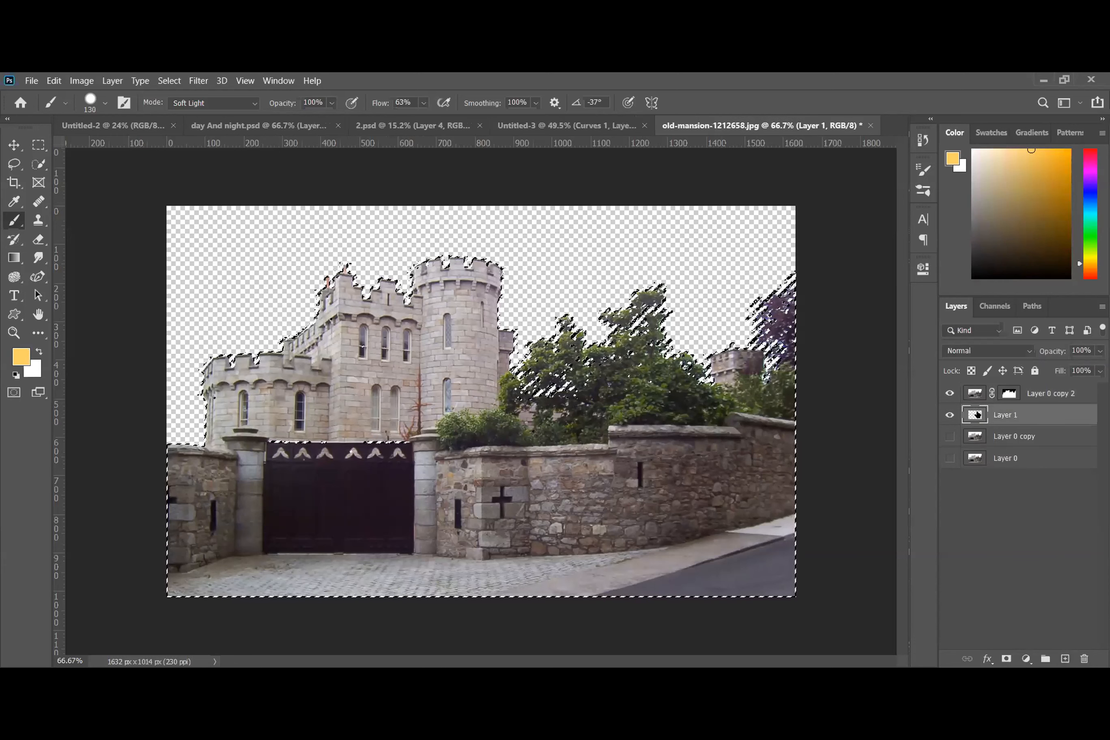
{"action": "left_click", "coordinate": [1025, 659]}
{"action": "left_click", "coordinate": [1016, 410]}
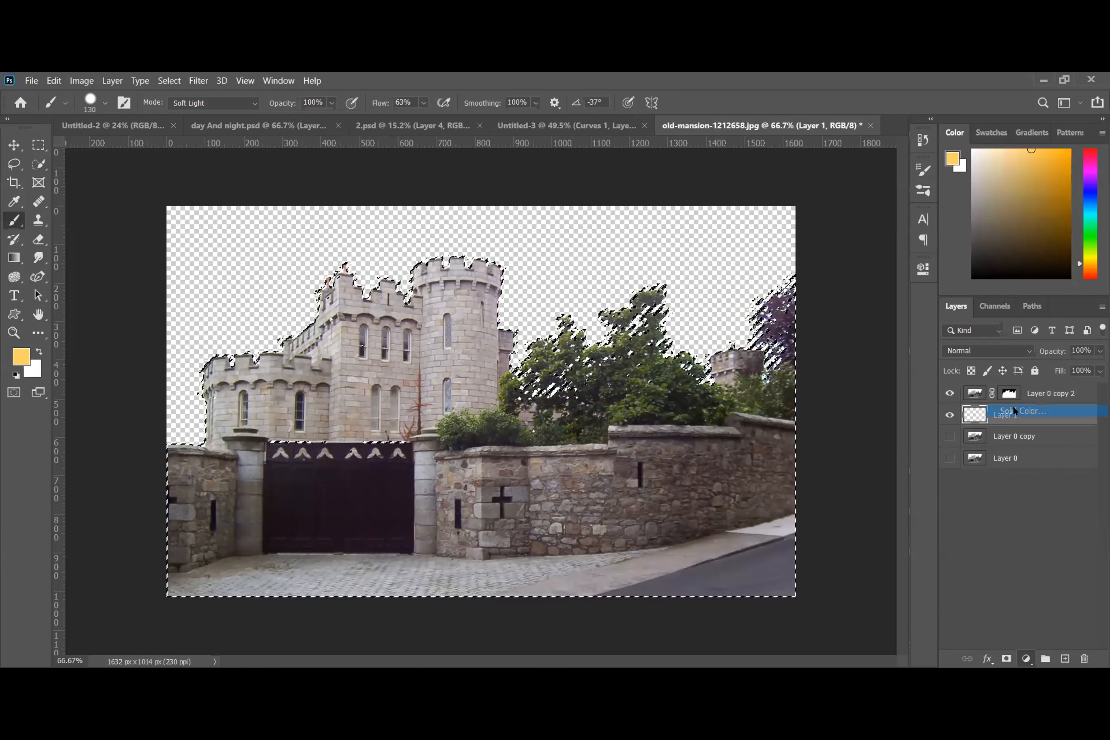
{"action": "type", "text": "000000"}
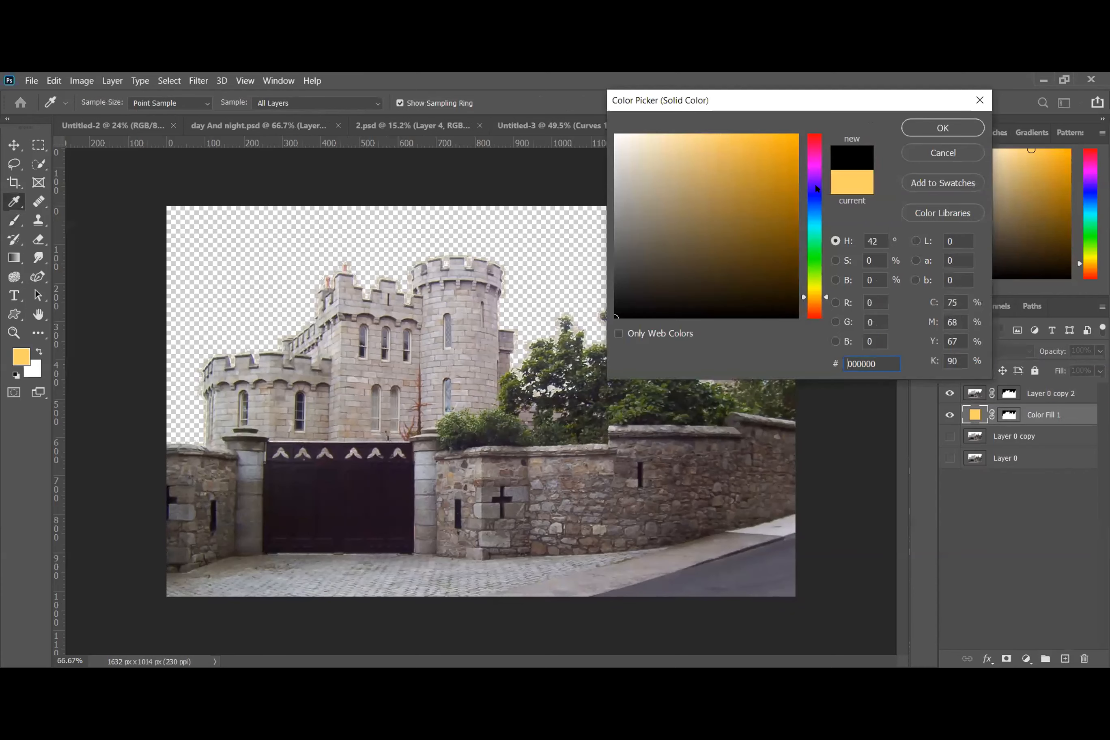
{"action": "left_click", "coordinate": [920, 127]}
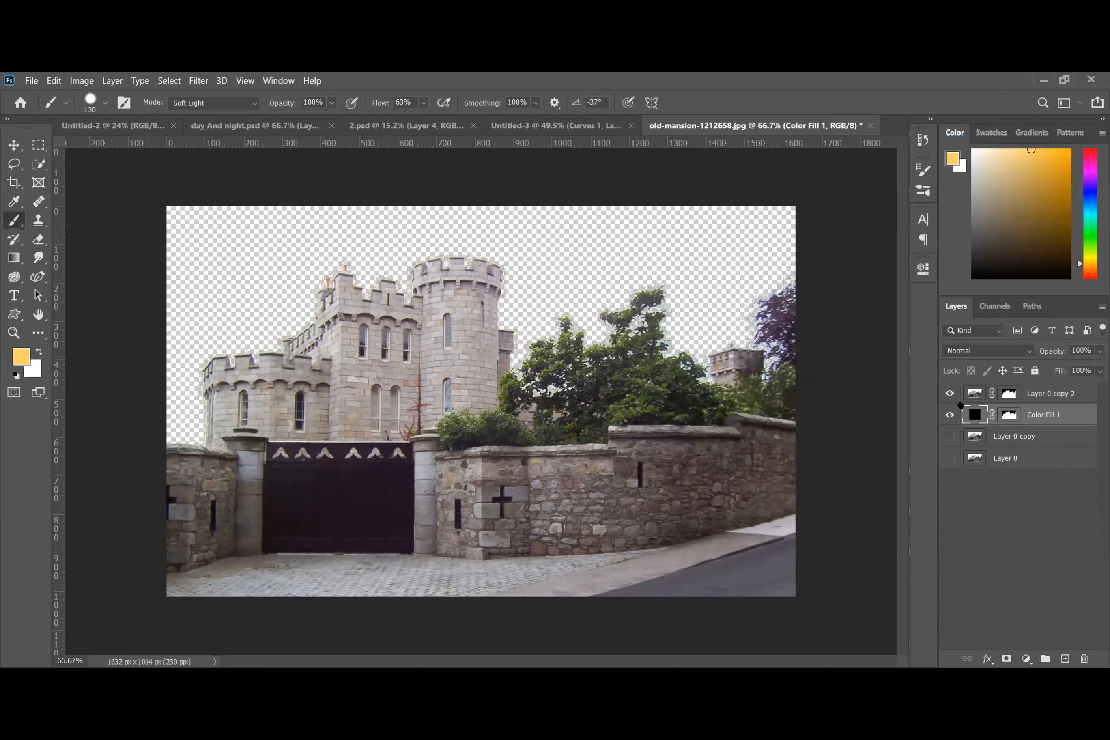
{"action": "left_click", "coordinate": [1032, 395]}
{"action": "left_click", "coordinate": [1026, 417]}
{"action": "left_click_drag", "start_coordinate": [1027, 417], "coordinate": [1086, 659]}
- Add a new layer with a black (000000) Solid Color fill beneath the cut-out castle layer
{"action": "left_click", "coordinate": [1065, 659]}
{"action": "left_click", "coordinate": [1026, 658]}
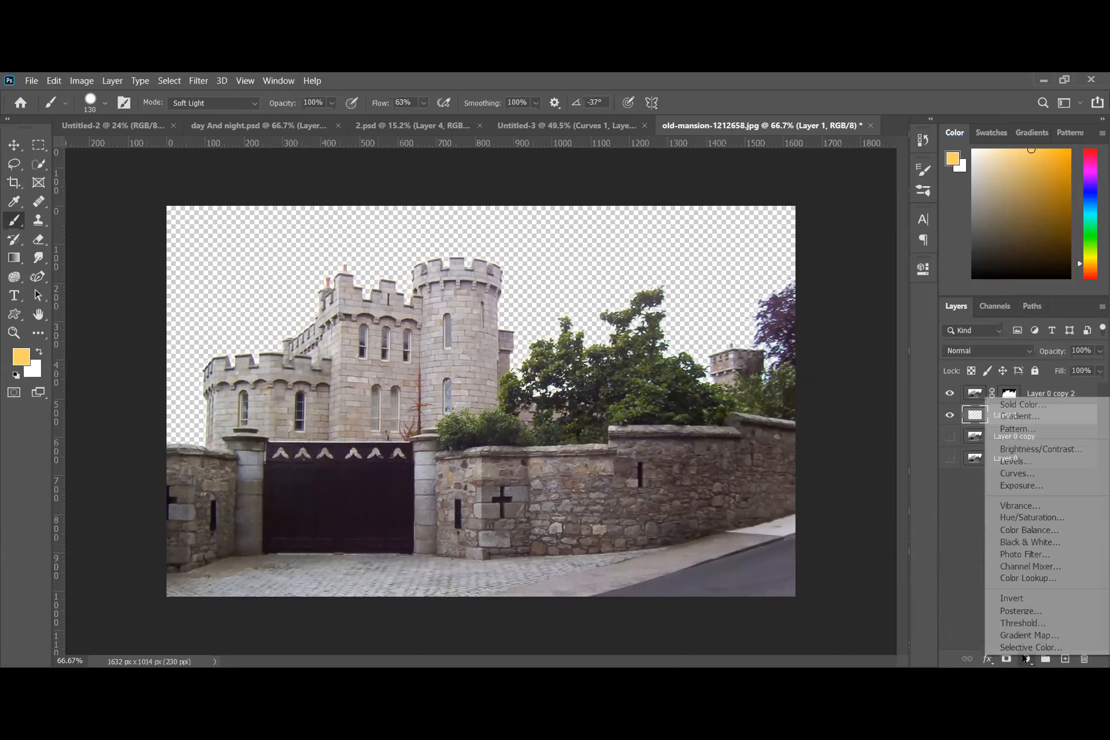
{"action": "left_click", "coordinate": [1029, 406]}
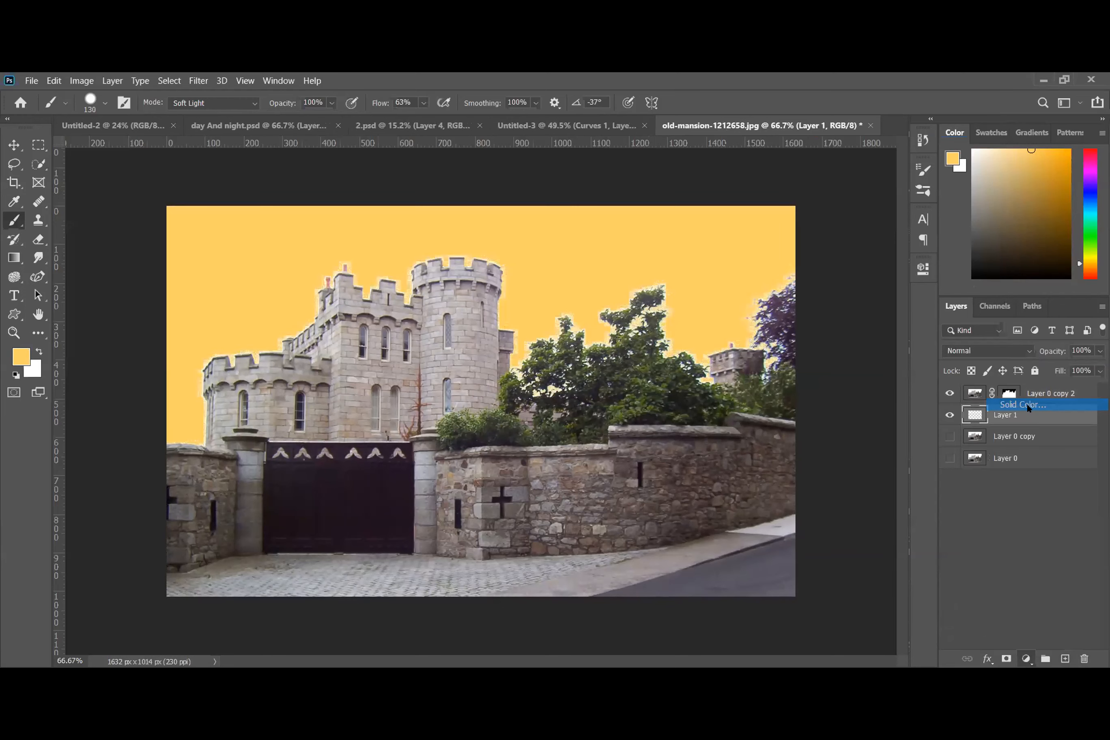
{"action": "left_click_drag", "start_coordinate": [652, 303], "coordinate": [617, 319]}
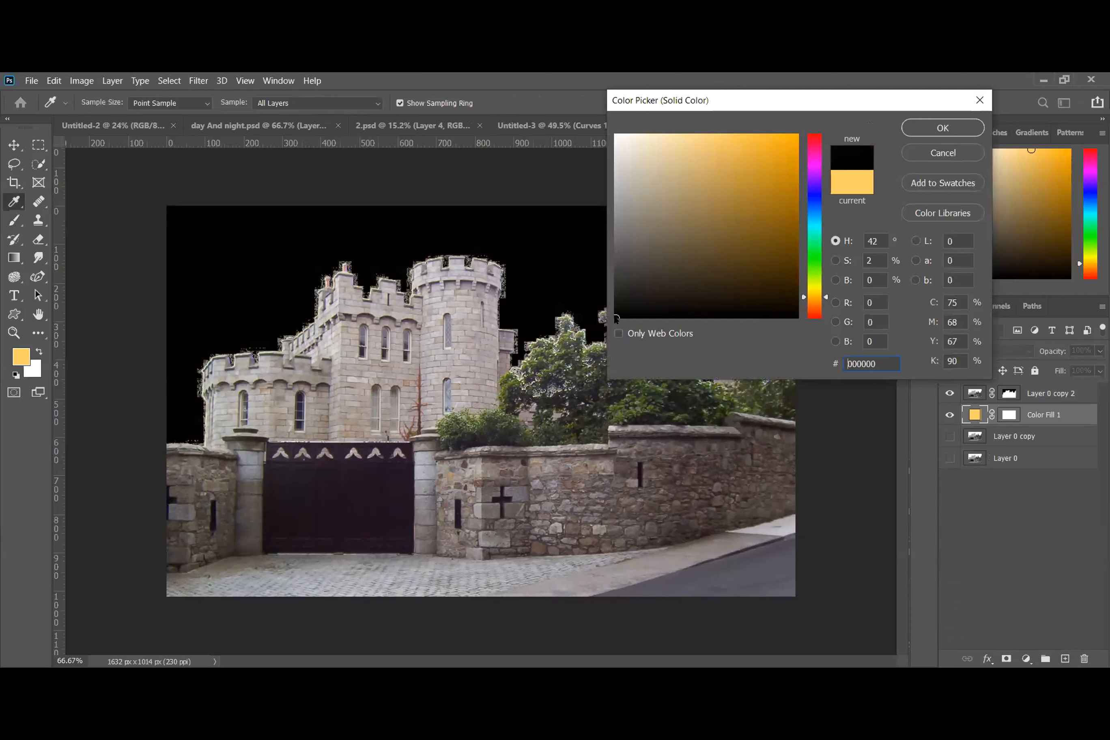
{"action": "left_click", "coordinate": [930, 129]}
- Examine the cut-out edges of the castle, gate and trees against the black background
{"action": "key", "text": "b"}
{"action": "scroll", "coordinate": [359, 466], "scroll_direction": "up", "scroll_amount": 1}
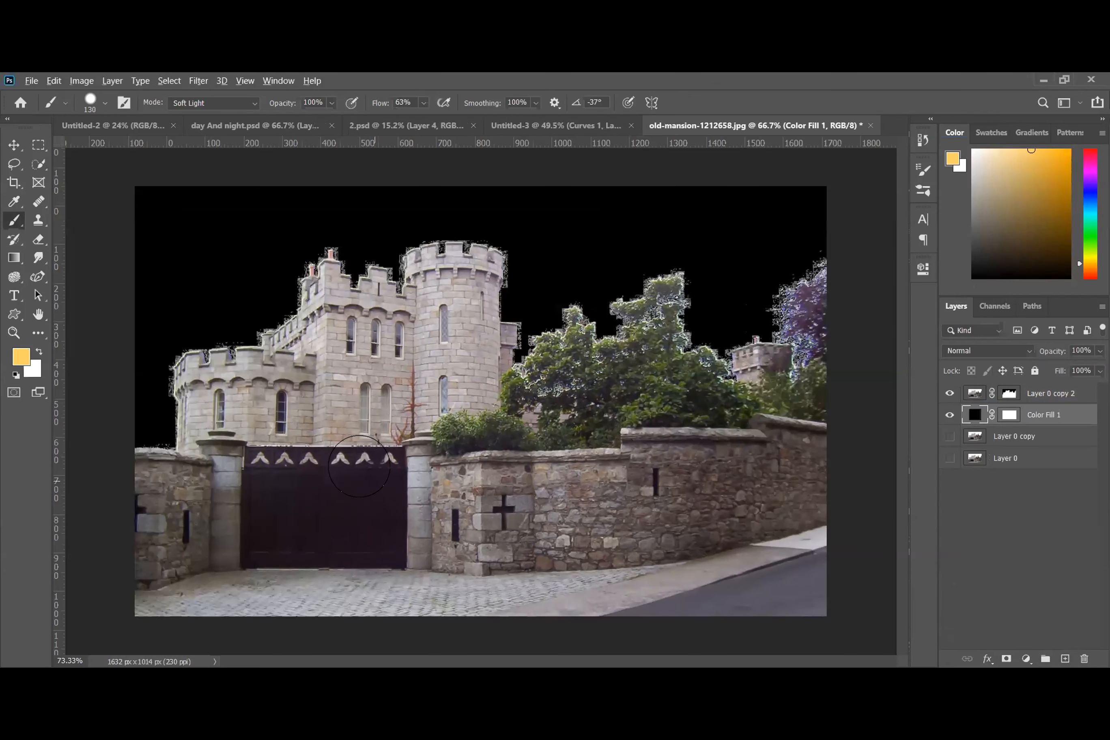
{"action": "scroll", "coordinate": [359, 465], "scroll_direction": "up", "scroll_amount": 1}
{"action": "scroll", "coordinate": [335, 417], "scroll_direction": "up", "scroll_amount": 1}
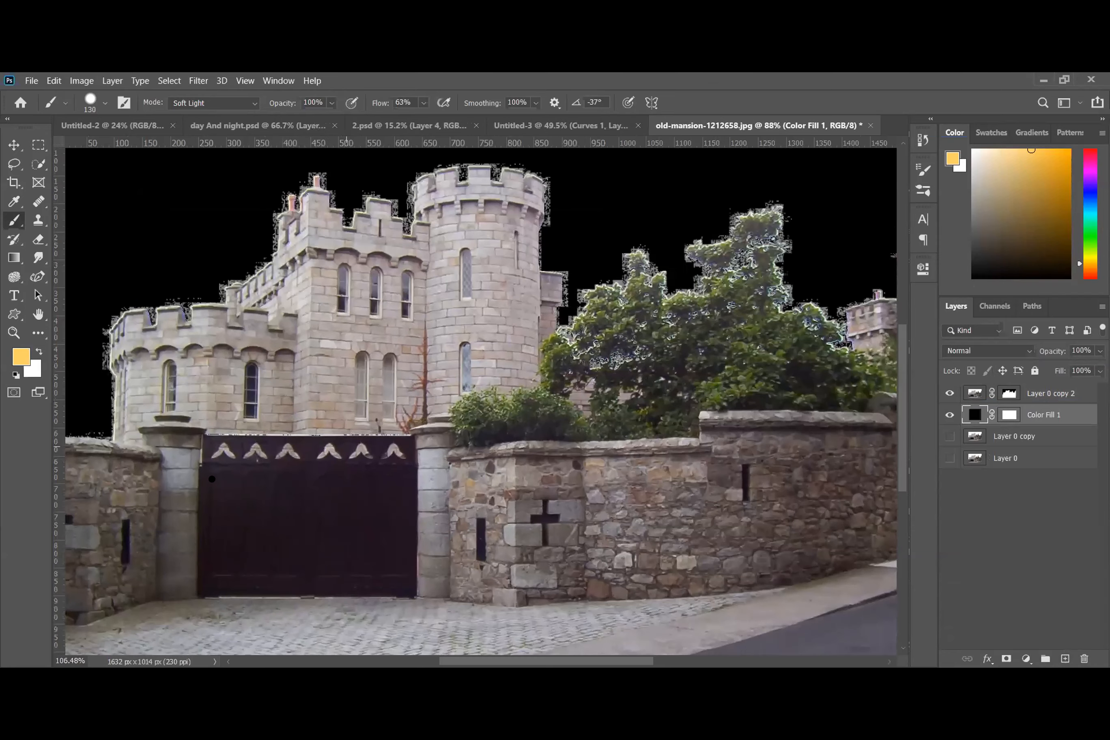
{"action": "scroll", "coordinate": [365, 309], "scroll_direction": "up", "scroll_amount": 3}
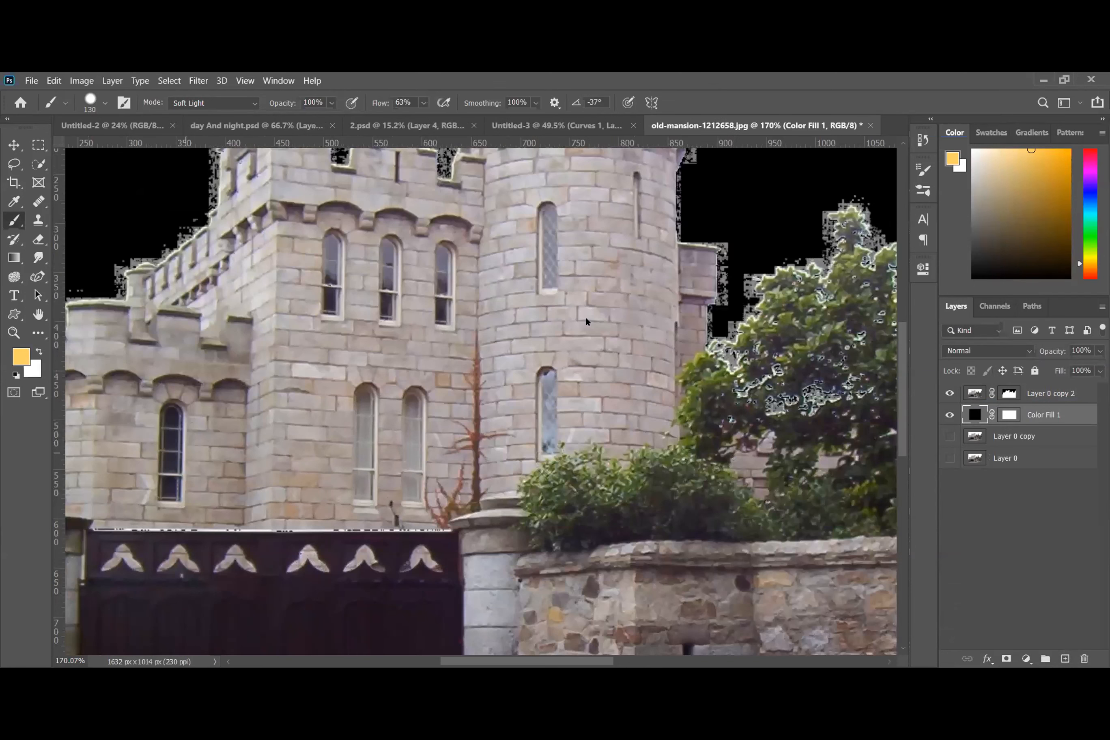
{"action": "left_click", "coordinate": [1010, 414]}
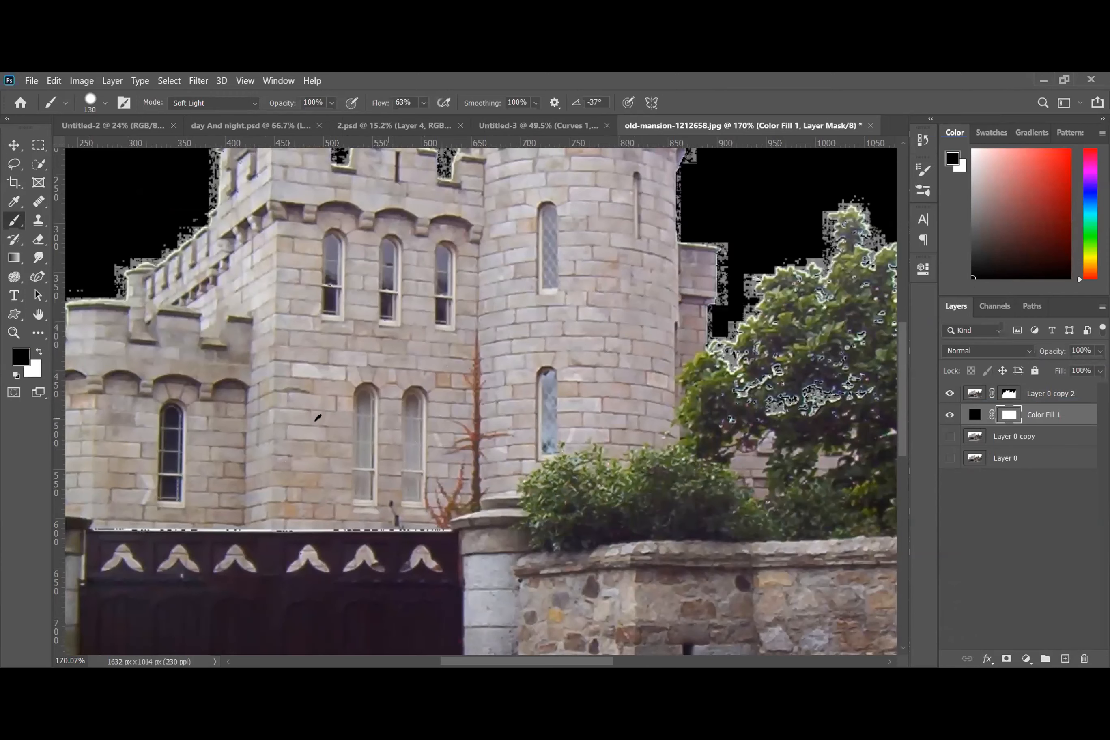
{"action": "scroll", "coordinate": [305, 411], "scroll_direction": "down", "scroll_amount": 3}
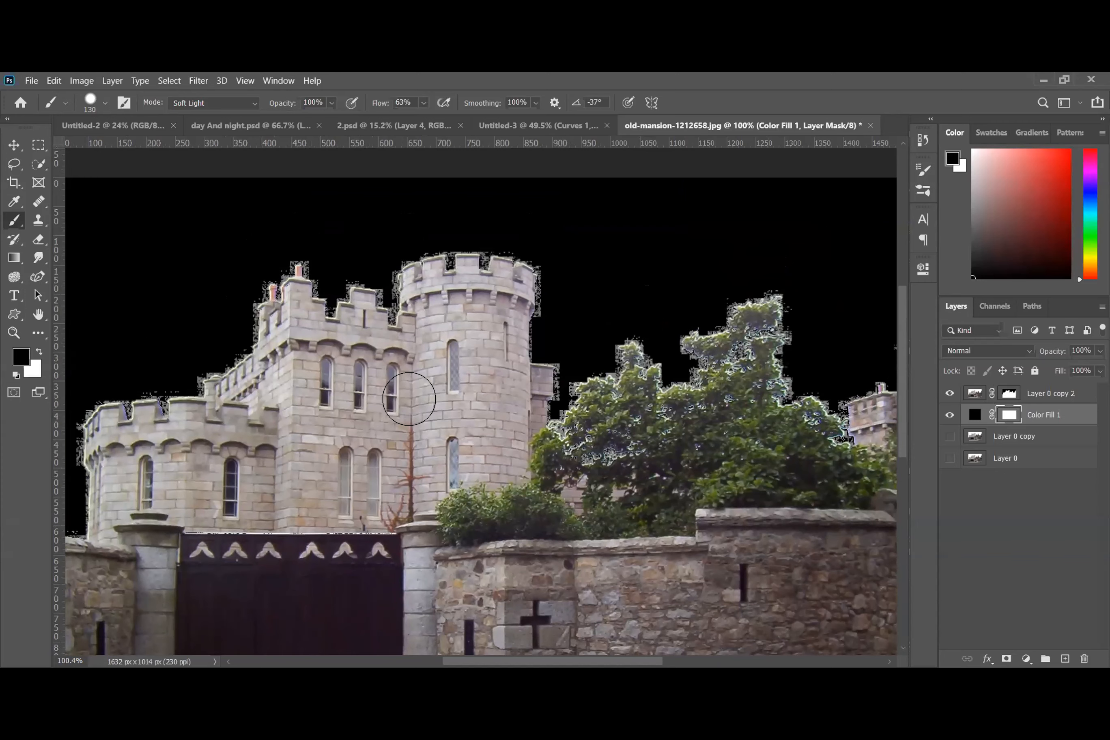
{"action": "key", "text": "alt+bracketright"}
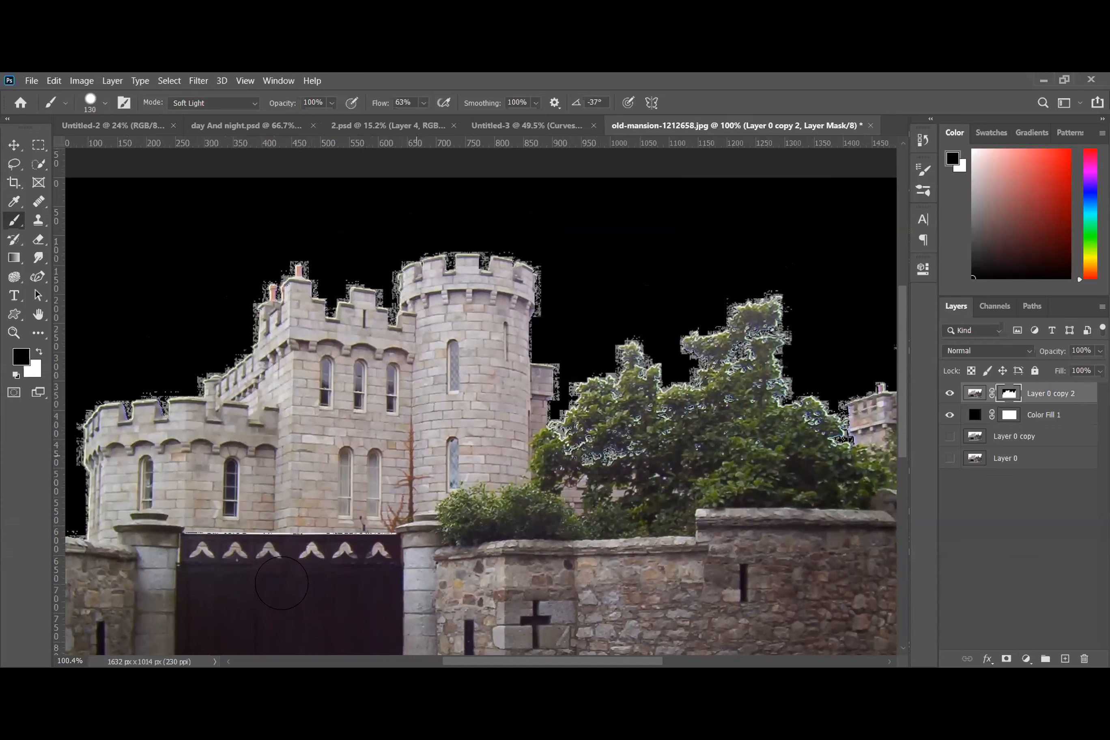
{"action": "scroll", "coordinate": [674, 452], "scroll_direction": "down", "scroll_amount": 1}
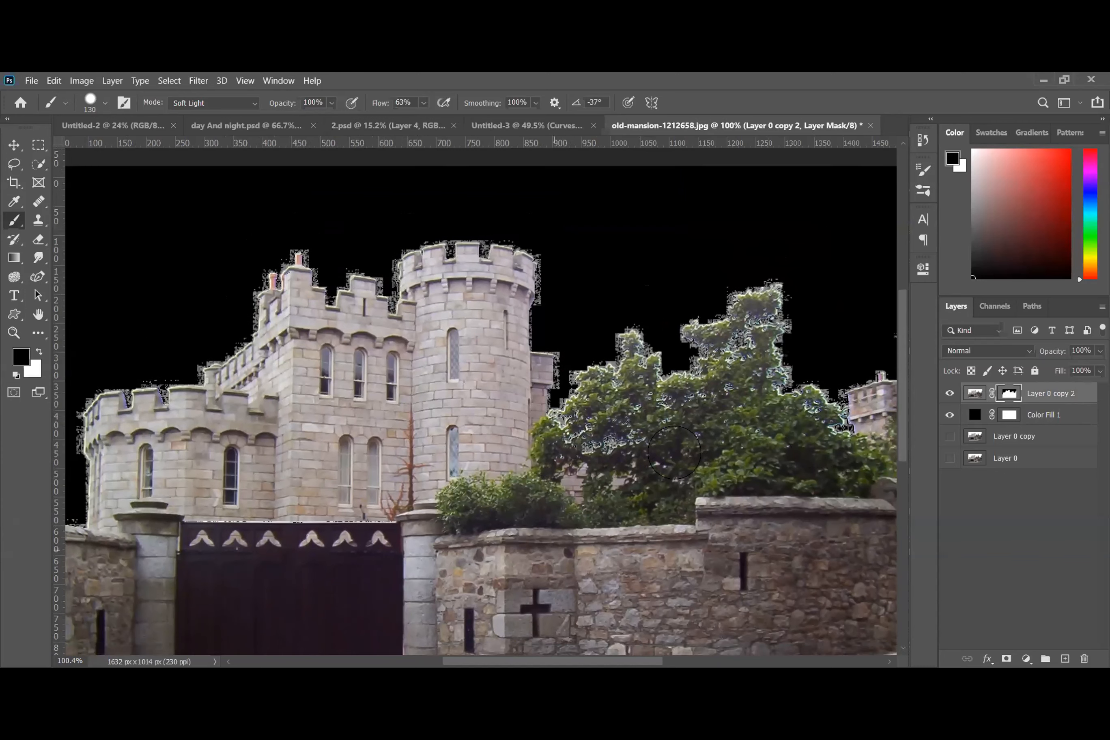
{"action": "scroll", "coordinate": [674, 452], "scroll_direction": "down", "scroll_amount": 5}
{"action": "scroll", "coordinate": [450, 481], "scroll_direction": "down", "scroll_amount": 3}
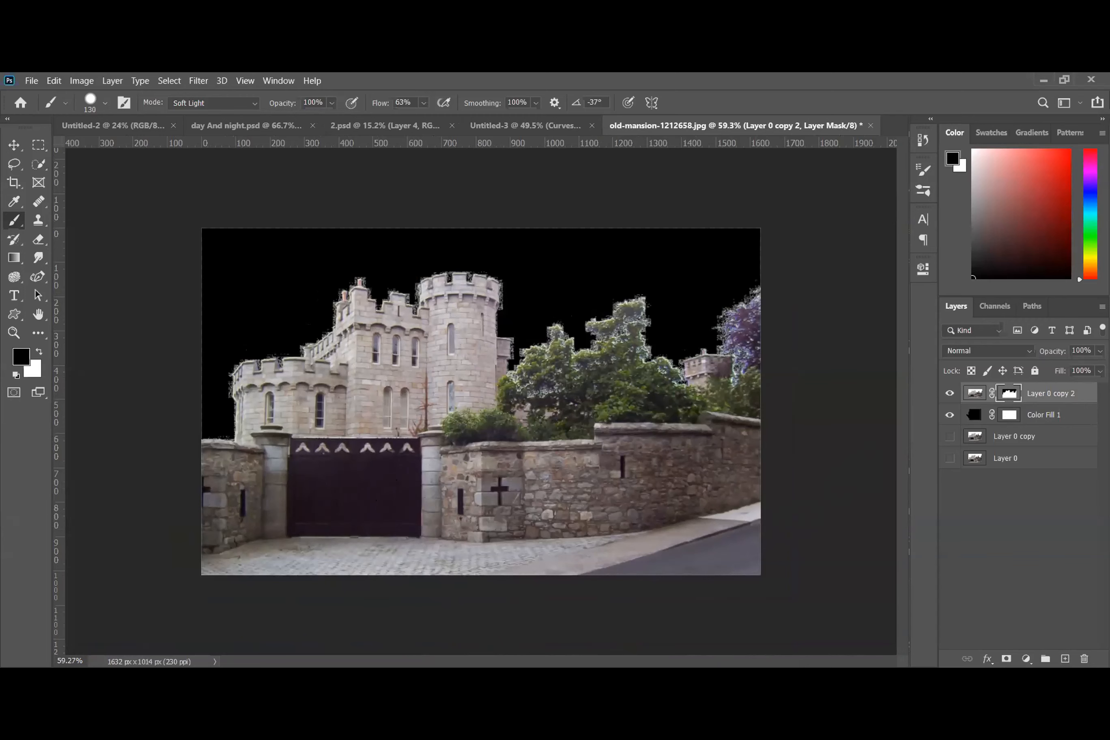
- Choose the Gradient tool and set the foreground color to black (000000)
{"action": "left_click", "coordinate": [974, 415]}
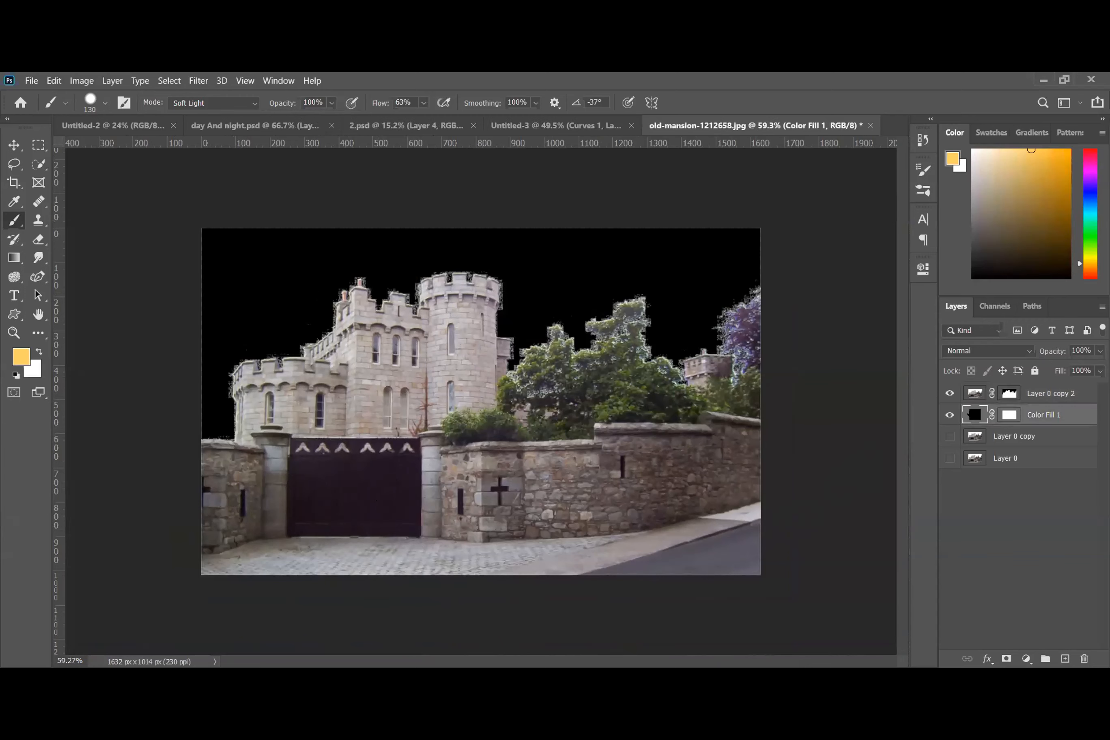
{"action": "left_click", "coordinate": [19, 256]}
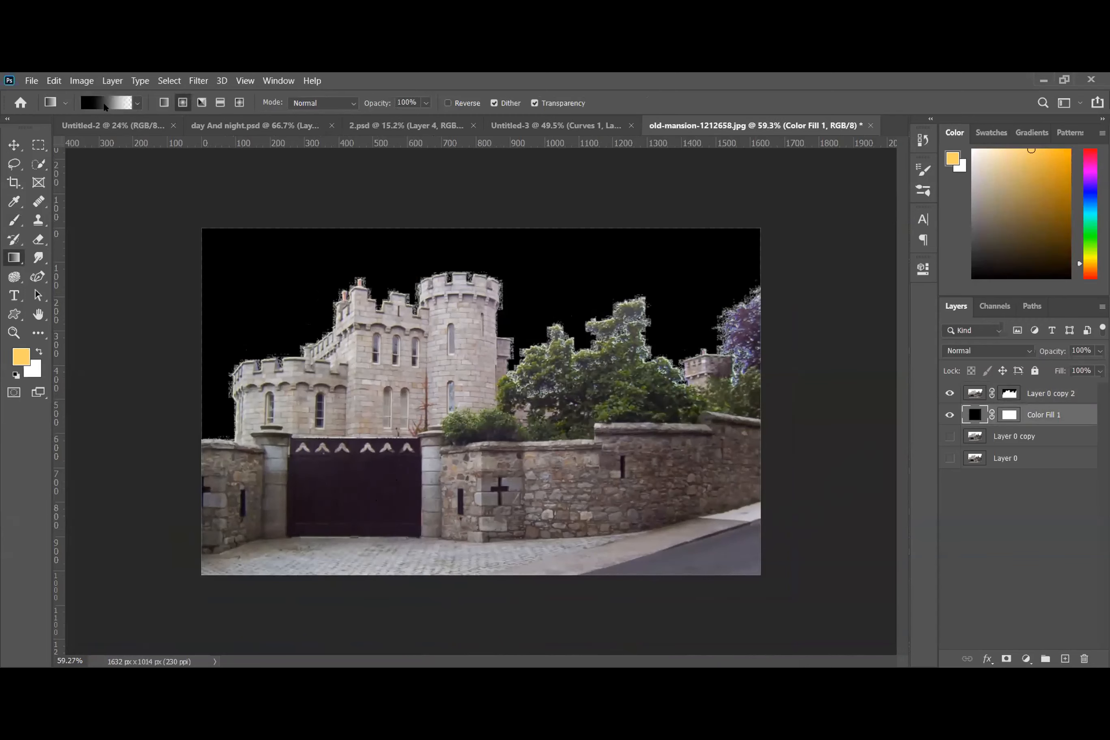
{"action": "left_click", "coordinate": [25, 358]}
{"action": "left_click", "coordinate": [616, 316]}
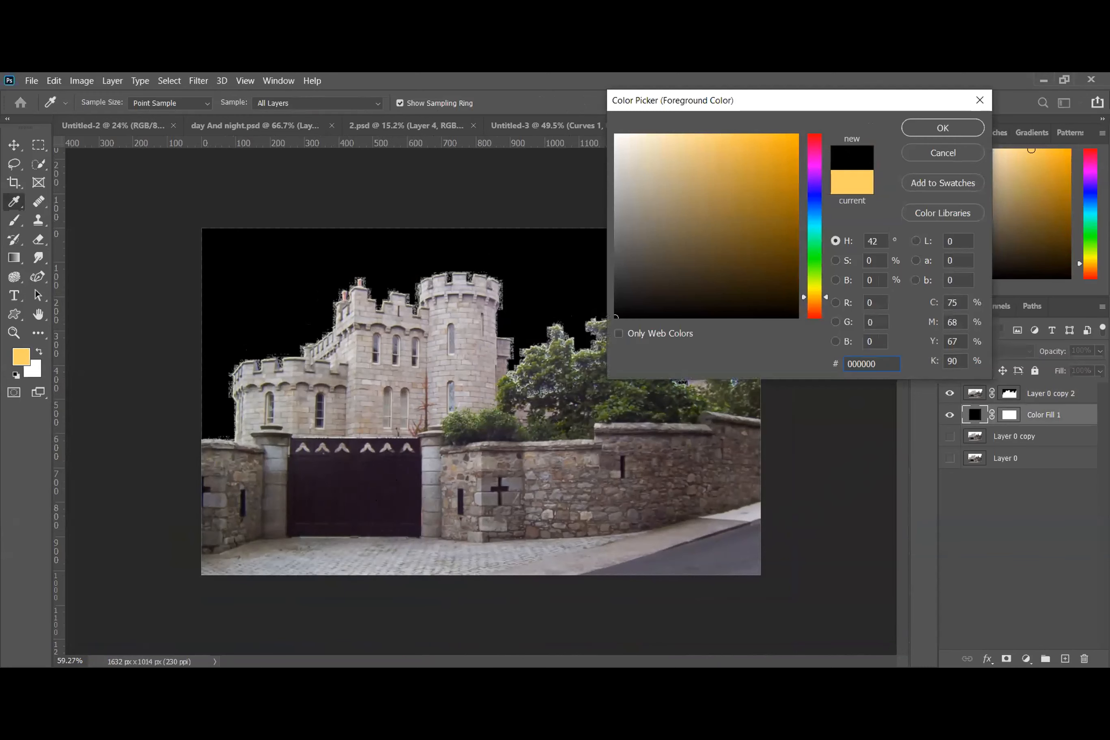
{"action": "left_click", "coordinate": [911, 126]}
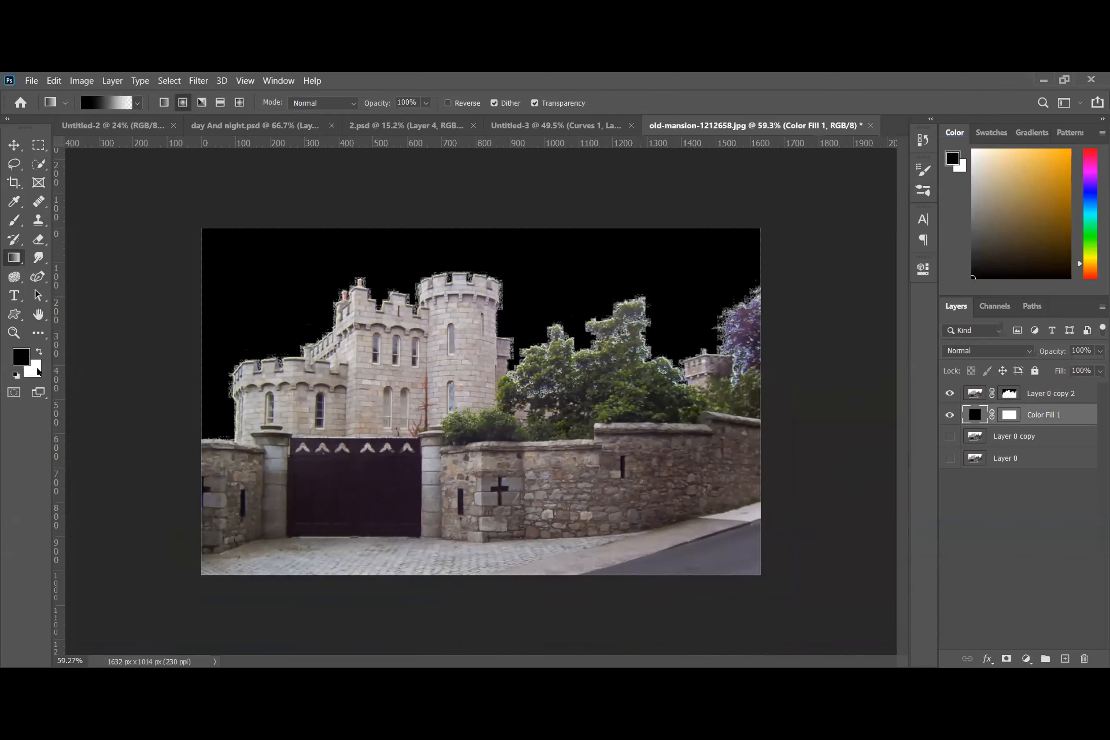
- Set the background color to dark navy blue (050b27) and keep the Gradient tool active
{"action": "left_click", "coordinate": [35, 371]}
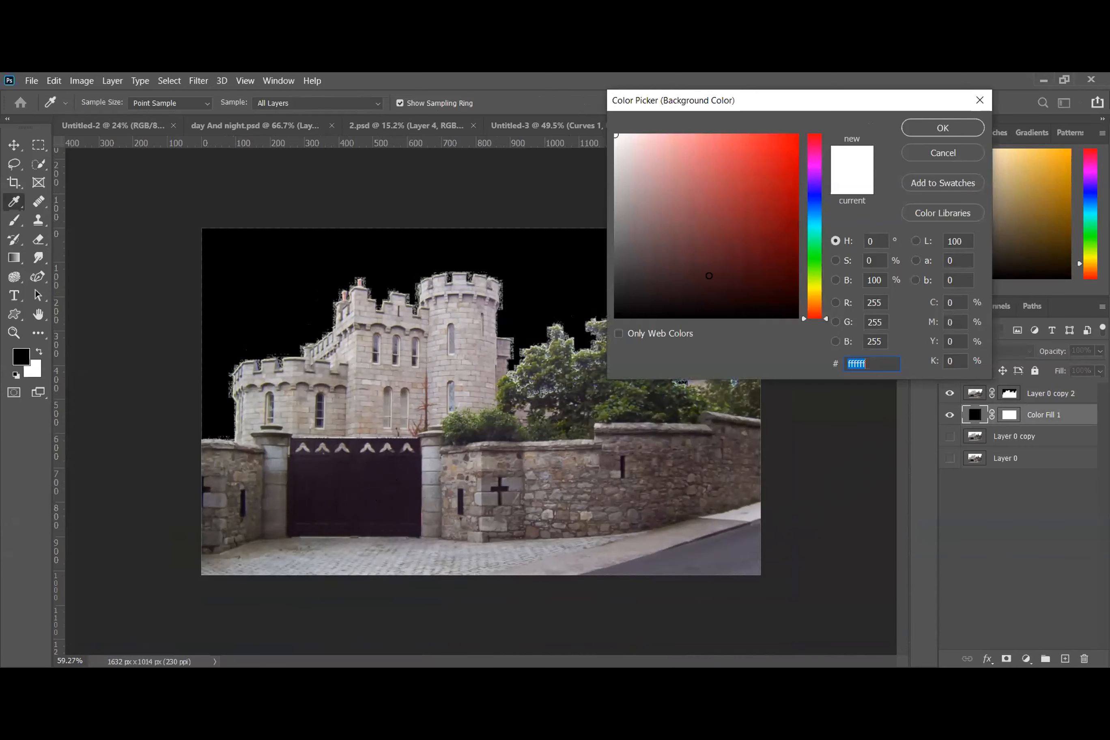
{"action": "left_click", "coordinate": [816, 202]}
{"action": "left_click", "coordinate": [777, 290]}
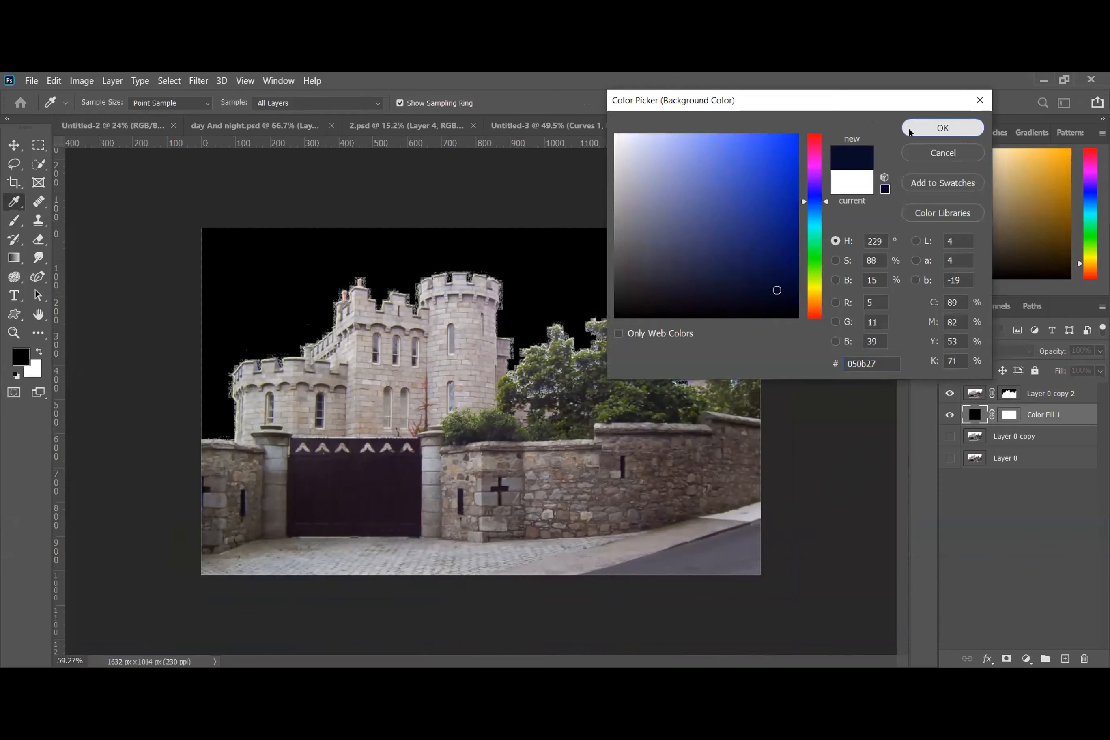
{"action": "left_click", "coordinate": [935, 128]}
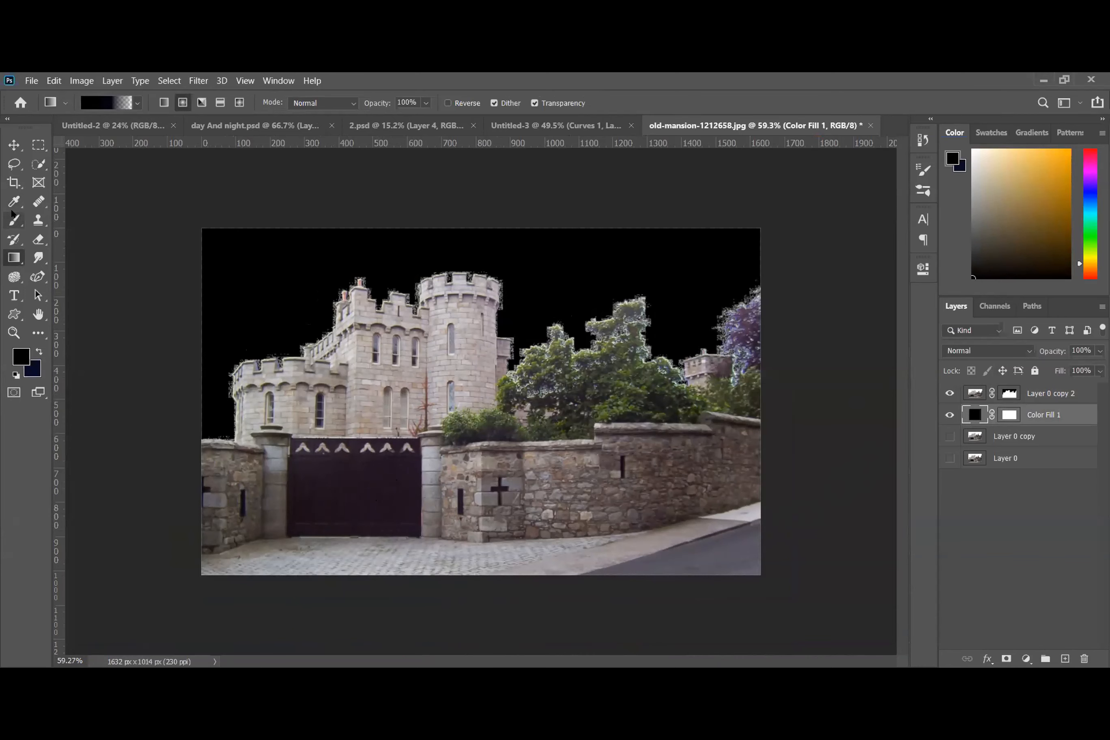
{"action": "right_click", "coordinate": [20, 260]}
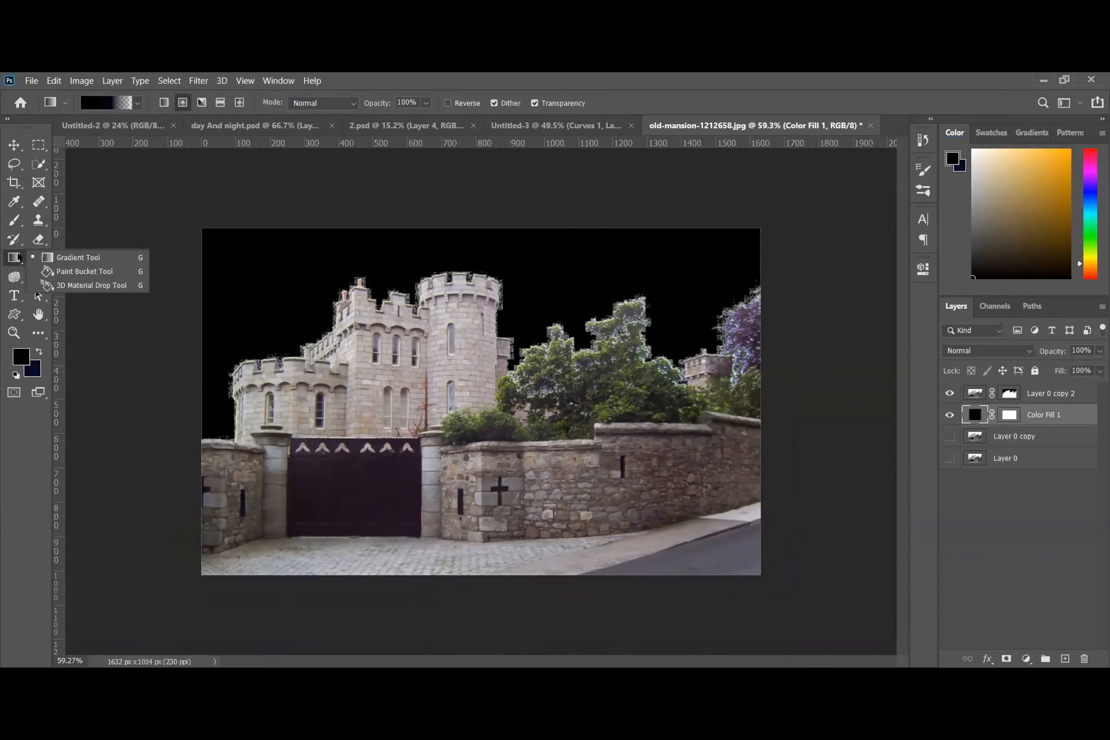
{"action": "left_click", "coordinate": [19, 257]}
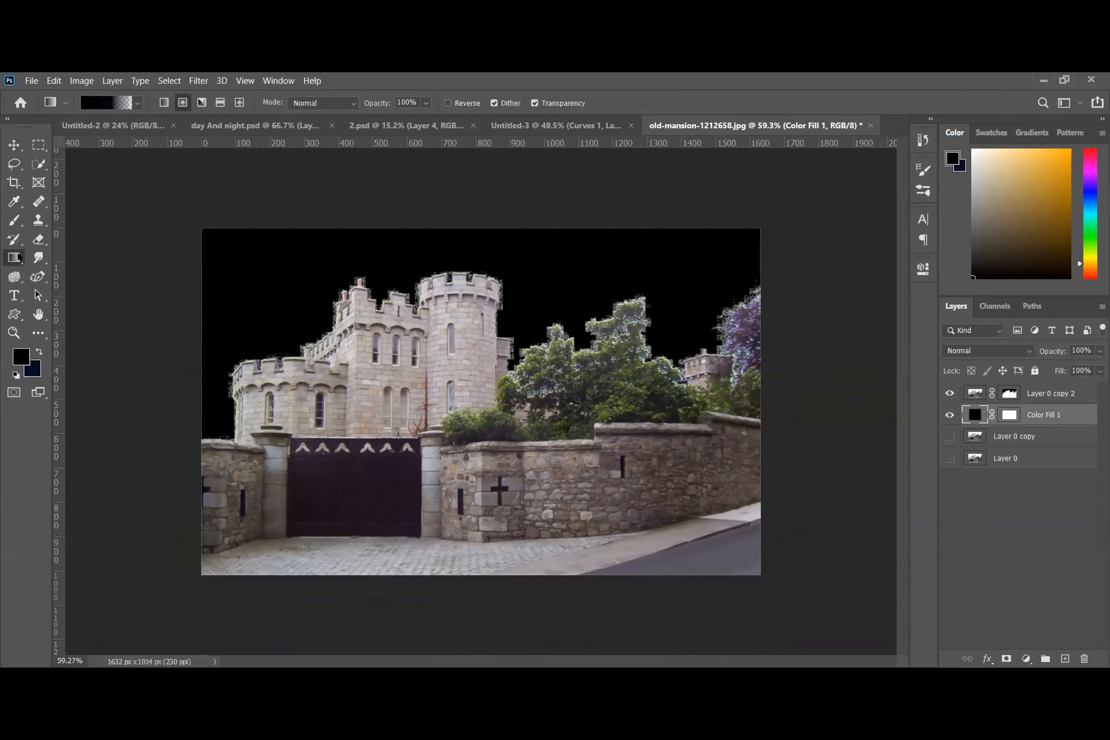
- Try a radial gradient on the black fill layer's mask, drawn from the sky's upper edge down to the bushes
{"action": "left_click", "coordinate": [1010, 414]}
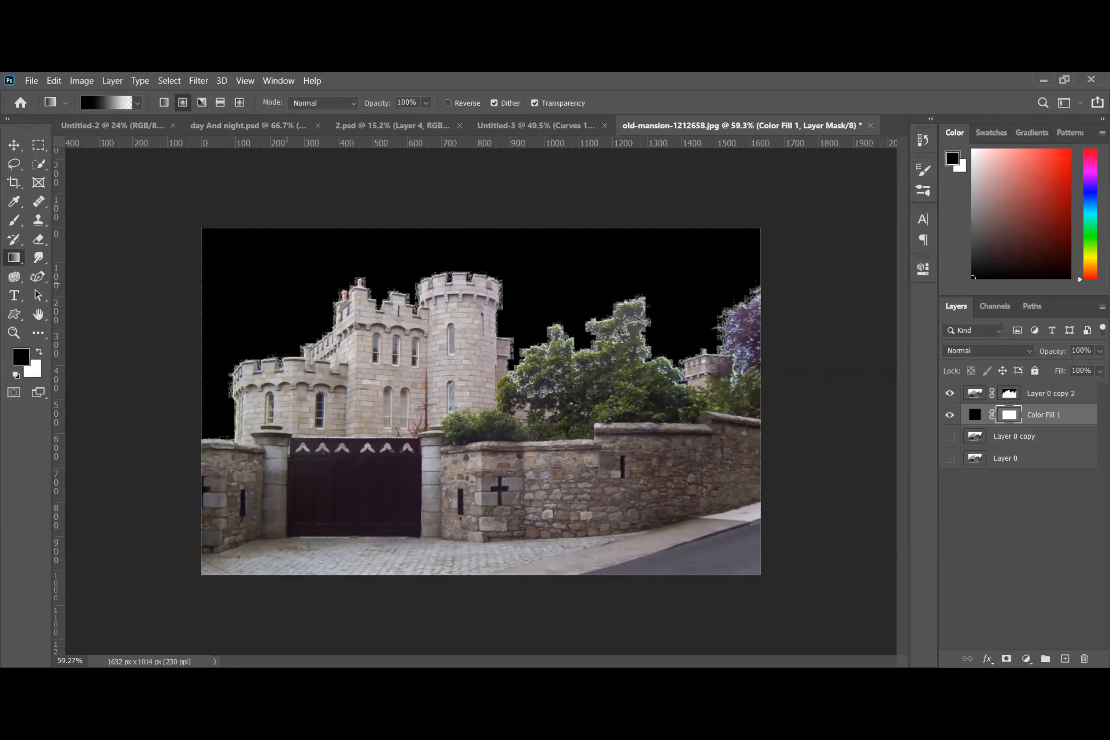
{"action": "left_click_drag", "start_coordinate": [509, 227], "coordinate": [506, 418]}
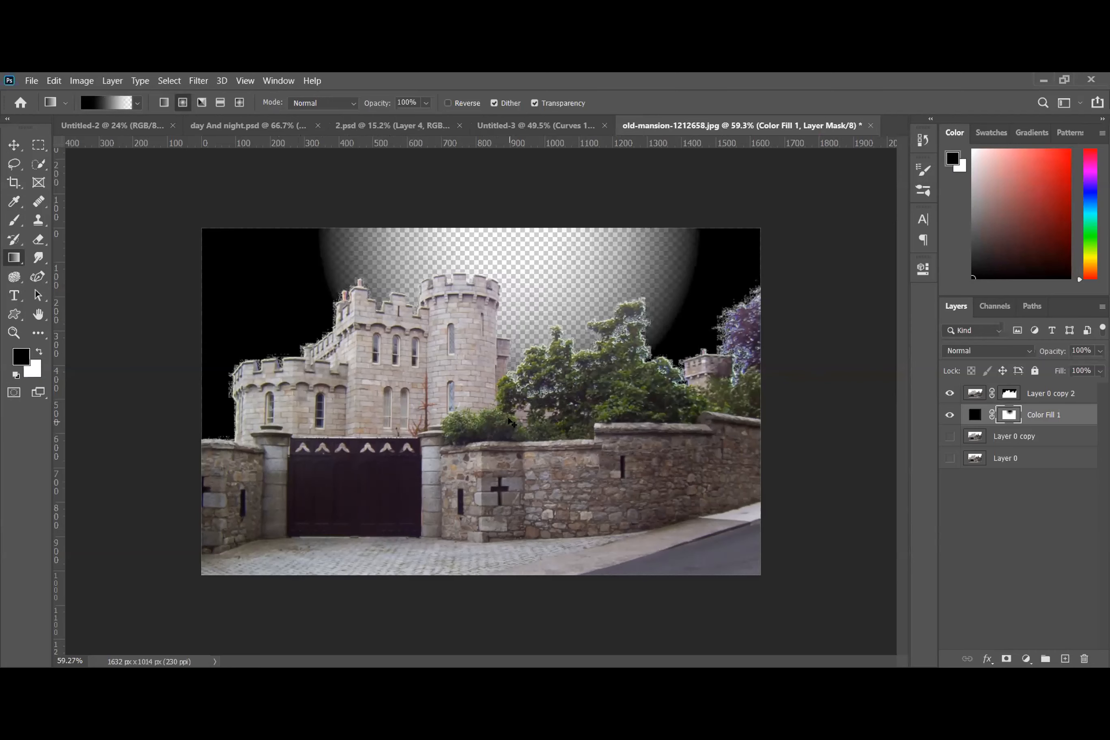
{"action": "key", "text": "ctrl+z"}
- Delete the black fill layer's mask and try to apply the gradient directly to the fill
{"action": "left_click_drag", "start_coordinate": [1010, 414], "coordinate": [1084, 658]}
{"action": "left_click", "coordinate": [532, 311]}
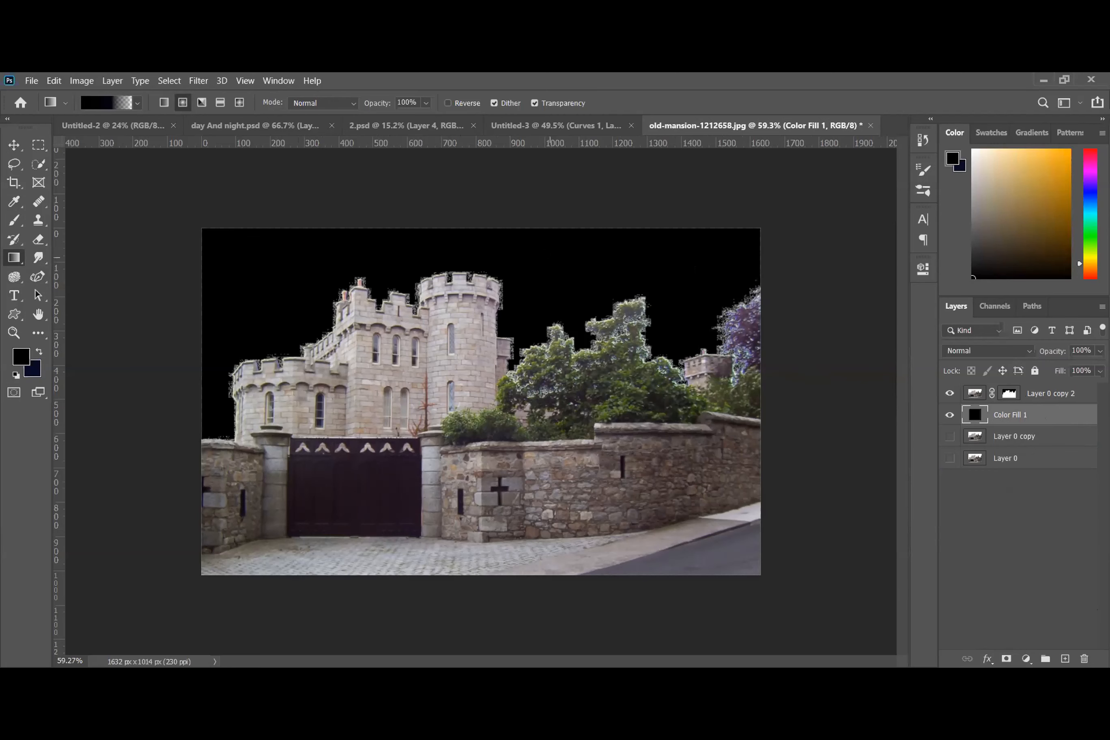
{"action": "left_click", "coordinate": [550, 258]}
{"action": "left_click", "coordinate": [566, 317]}
{"action": "key", "text": "ctrl+z"}
{"action": "key", "text": "ctrl+z"}
- Delete the Color Fill 1 layer and add a new empty layer beneath the cut-out castle layer
{"action": "left_click_drag", "start_coordinate": [1062, 416], "coordinate": [1083, 658]}
{"action": "left_click", "coordinate": [1065, 659]}
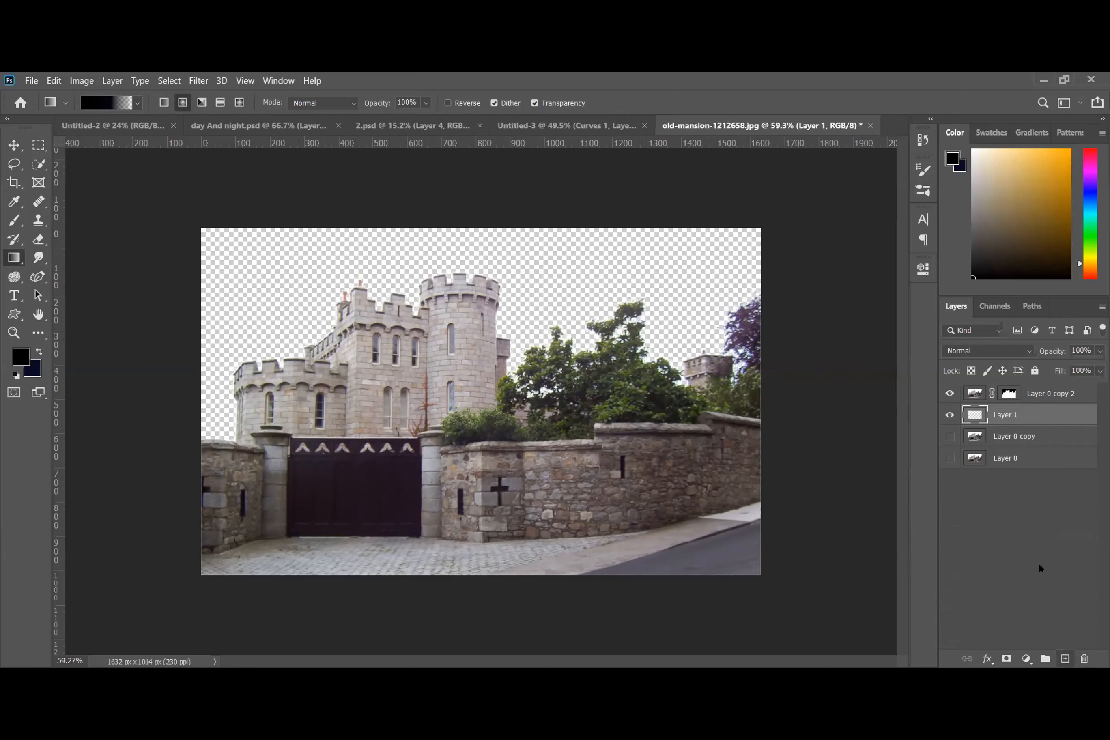
- Try a radial gradient from the sky's upper edge down to the wall on the empty layer
{"action": "left_click_drag", "start_coordinate": [543, 223], "coordinate": [542, 438]}
{"action": "key", "text": "ctrl+z"}
- Switch the gradient style to Linear and test it vertically across the sky on the empty layer
{"action": "left_click", "coordinate": [164, 103]}
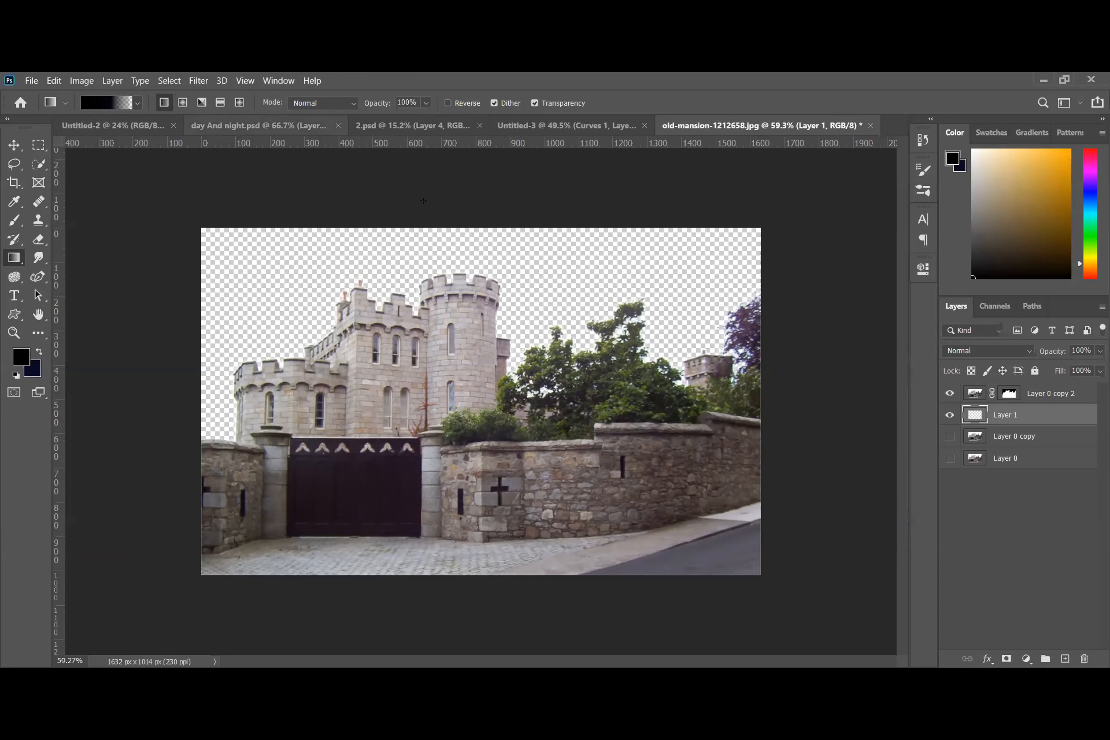
{"action": "left_click_drag", "start_coordinate": [551, 227], "coordinate": [553, 448]}
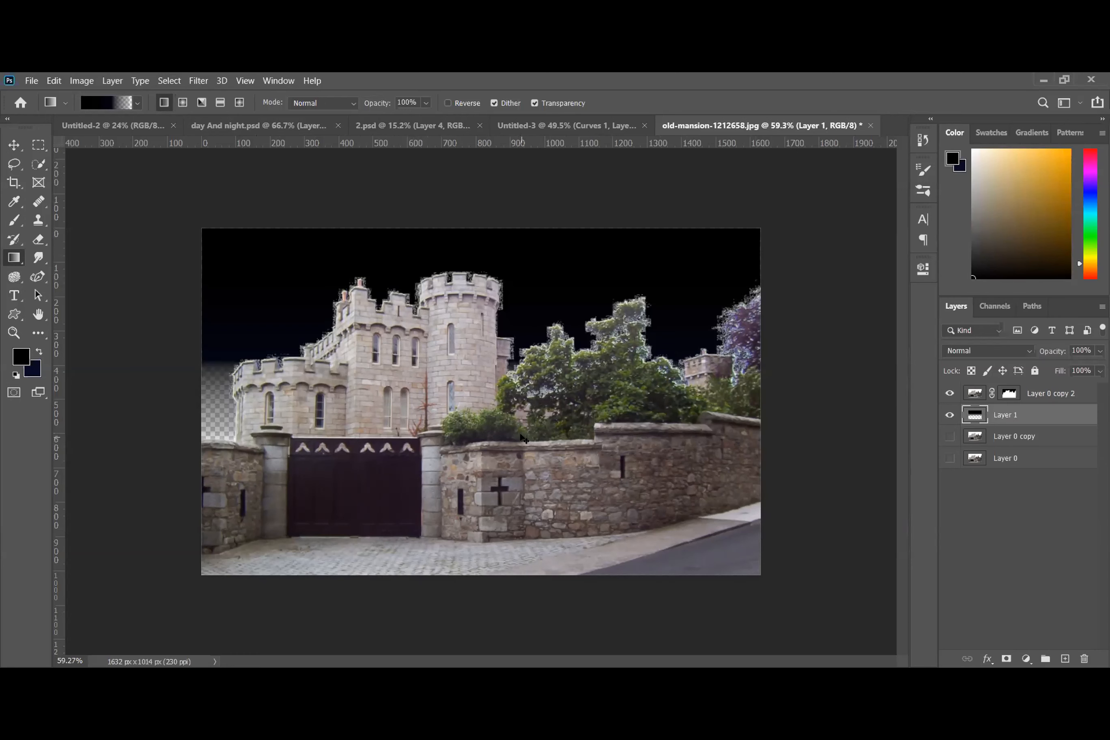
{"action": "key", "text": "ctrl+z"}
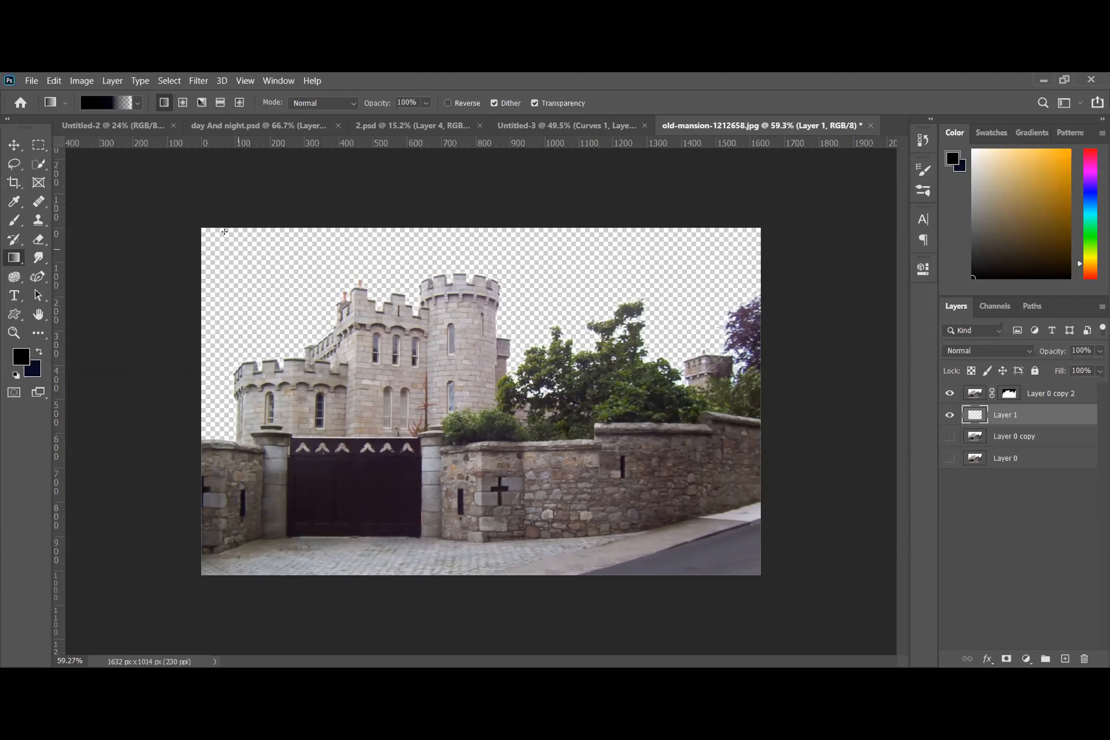
- Edit the custom gradient into an opaque black-to-navy blend, removing the middle opacity stops and moving the first color stop to 0%
{"action": "left_click", "coordinate": [136, 103]}
{"action": "left_click", "coordinate": [114, 103]}
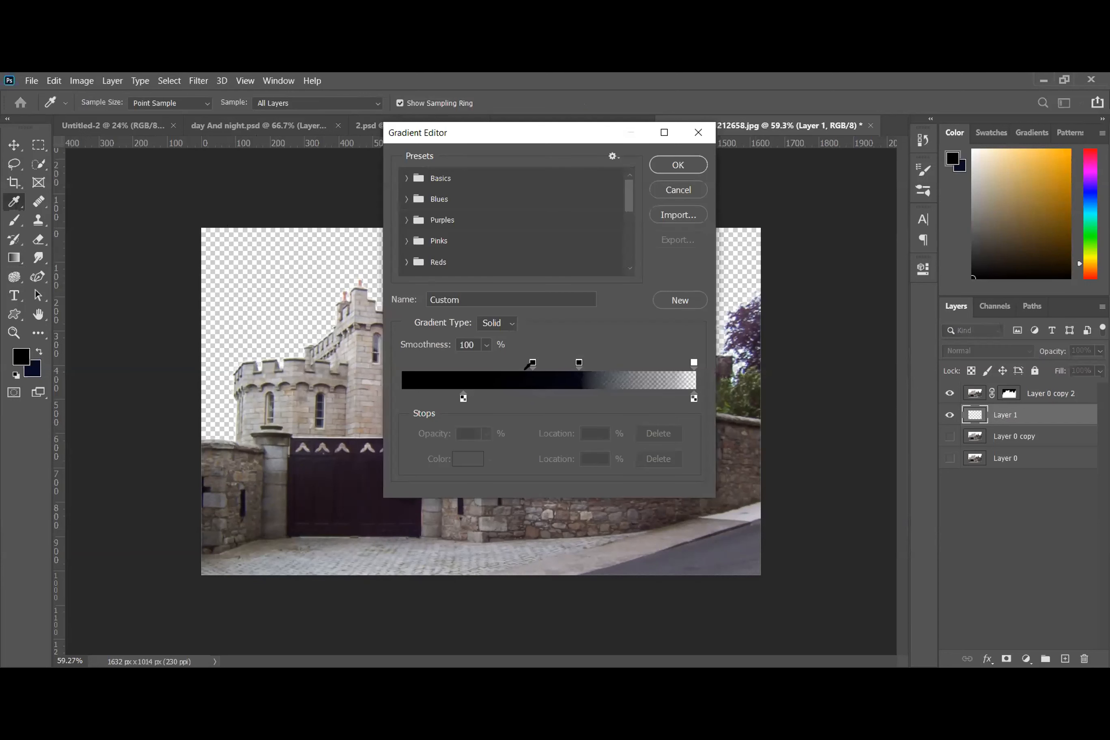
{"action": "left_click_drag", "start_coordinate": [578, 363], "coordinate": [575, 314]}
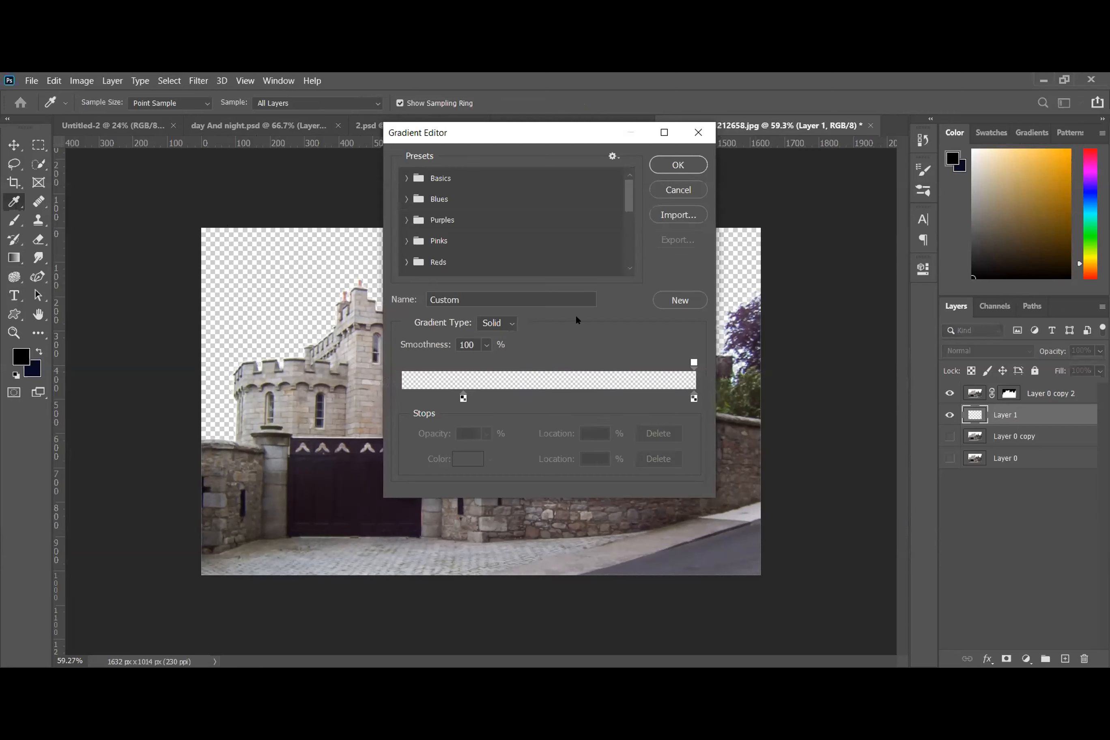
{"action": "left_click_drag", "start_coordinate": [464, 398], "coordinate": [387, 392]}
{"action": "left_click", "coordinate": [694, 363]}
{"action": "left_click_drag", "start_coordinate": [694, 364], "coordinate": [342, 380]}
{"action": "left_click_drag", "start_coordinate": [423, 429], "coordinate": [648, 476]}
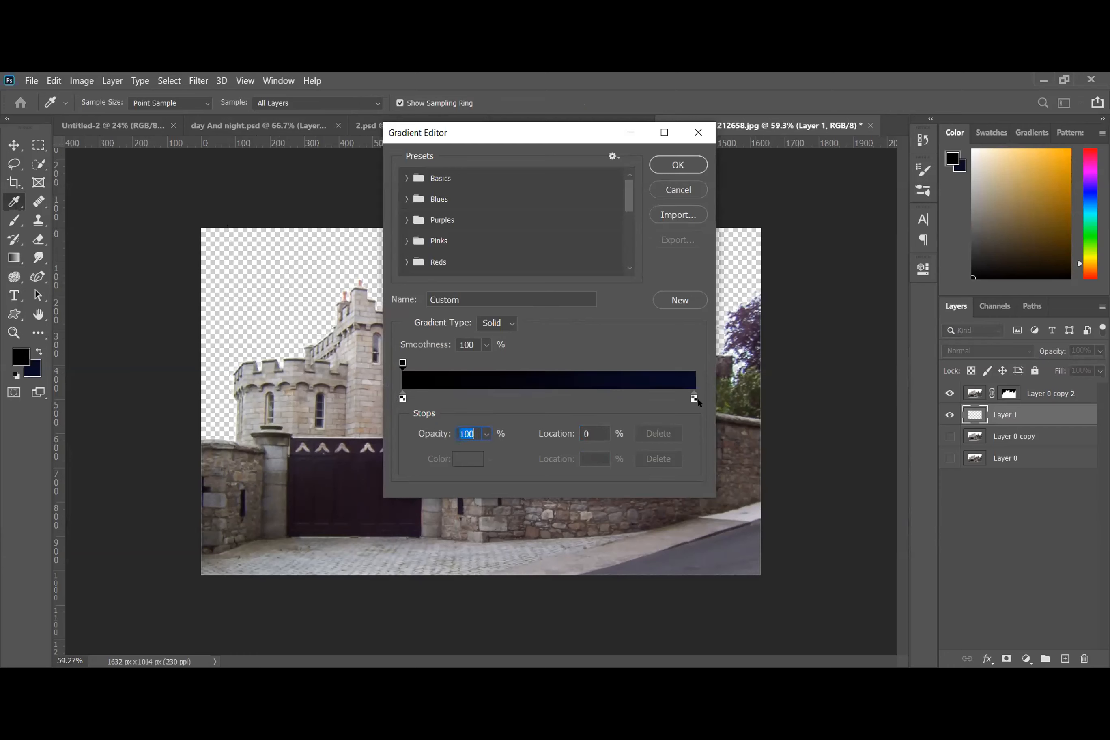
{"action": "left_click", "coordinate": [692, 366]}
{"action": "left_click_drag", "start_coordinate": [694, 363], "coordinate": [696, 358]}
{"action": "left_click", "coordinate": [679, 164]}
- Fill Layer 1 with the linear black-to-navy gradient, drawn straight down from the sky's upper edge to the gate top
{"action": "left_click_drag", "start_coordinate": [451, 224], "coordinate": [452, 435]}
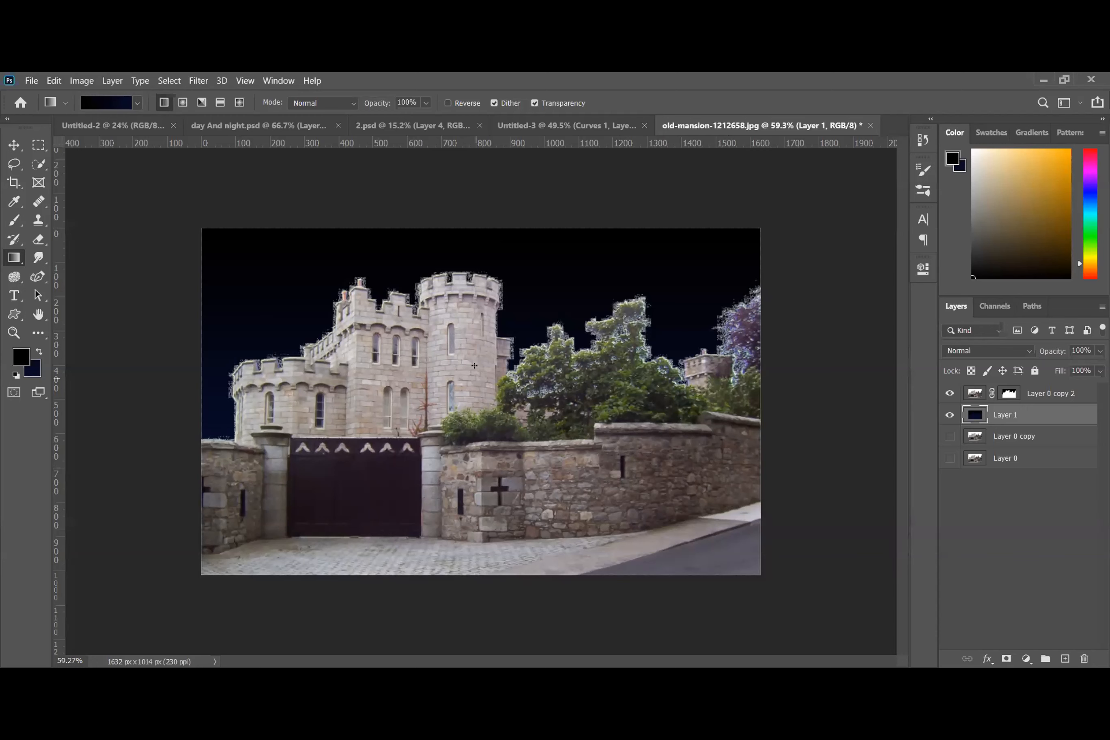
{"action": "key", "text": "ctrl+0"}
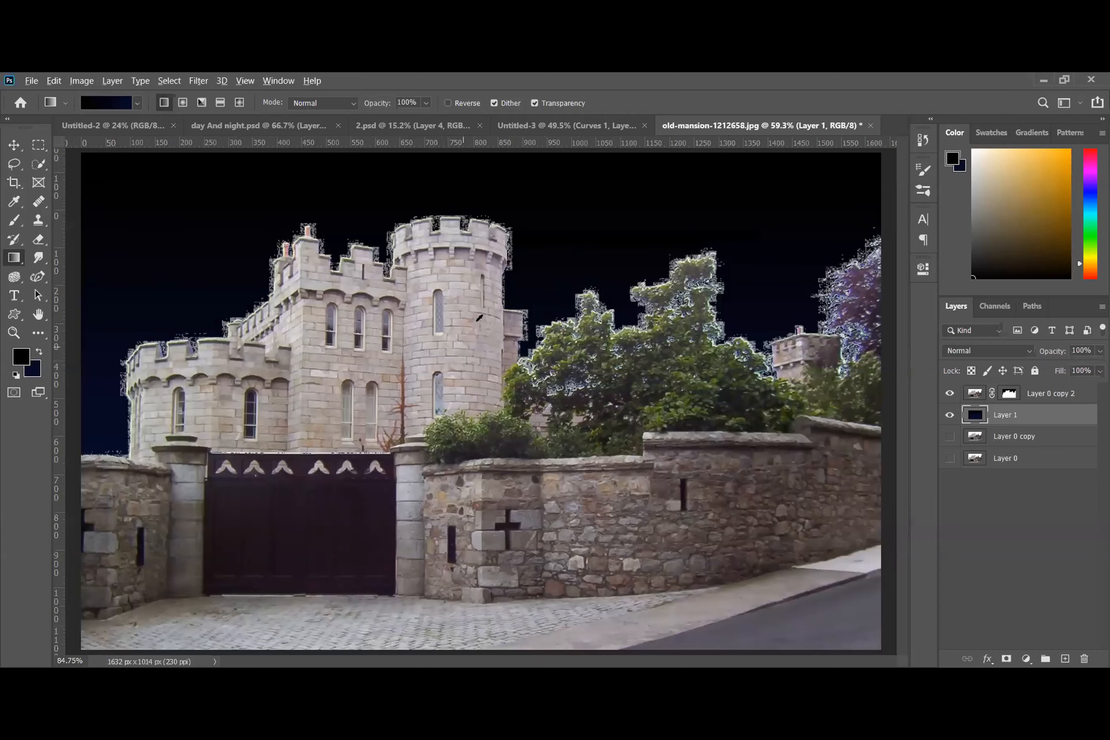
{"action": "scroll", "coordinate": [480, 318], "scroll_direction": "up", "scroll_amount": 5}
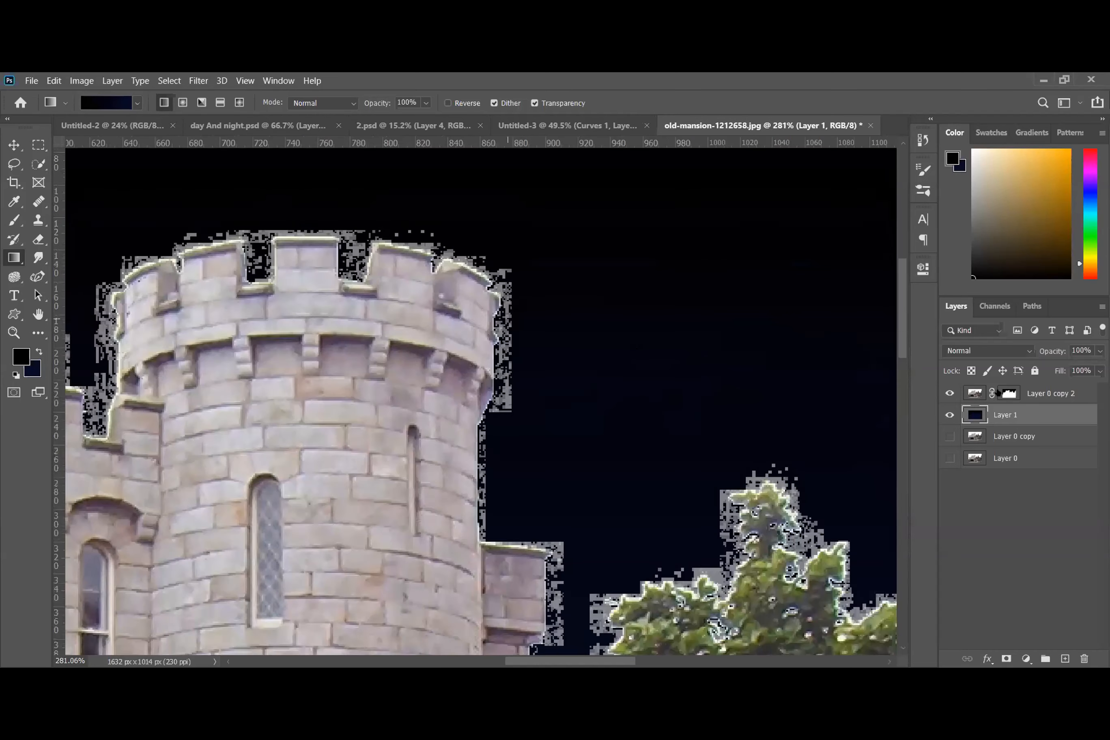
- Paint black on the Layer 0 copy 2 mask with a 9 px brush over the pixelated fringe beside the round tower
{"action": "left_click", "coordinate": [1008, 393]}
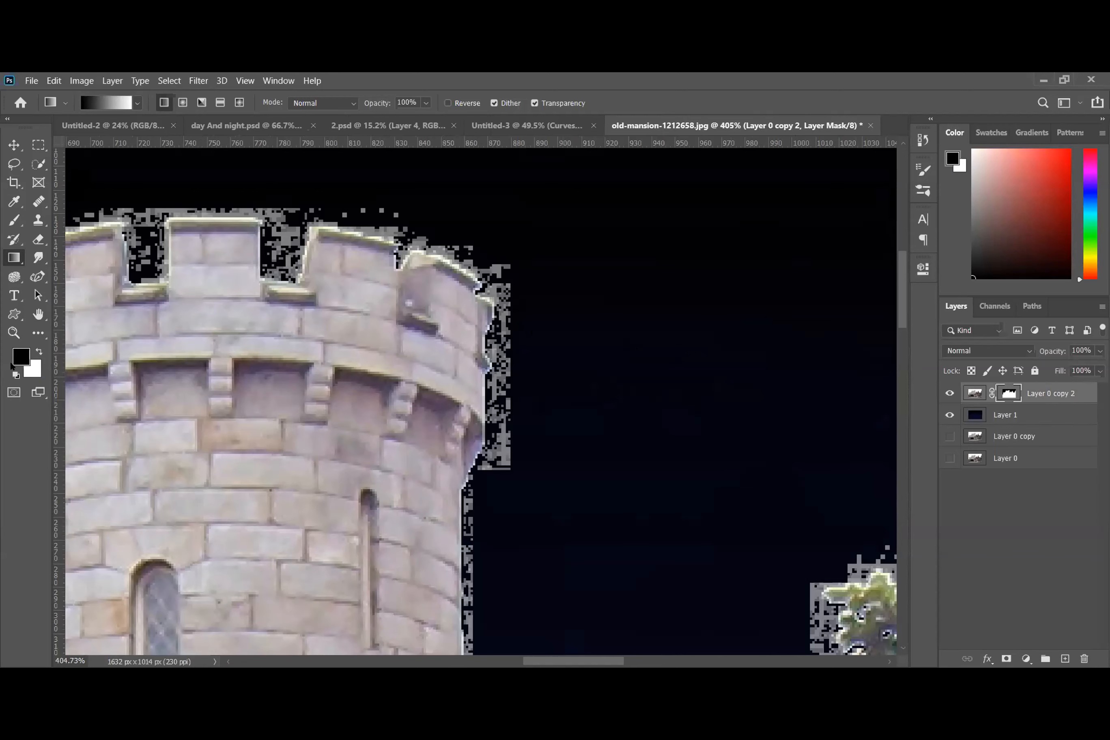
{"action": "left_click", "coordinate": [21, 357]}
{"action": "left_click", "coordinate": [917, 132]}
{"action": "left_click", "coordinate": [14, 220]}
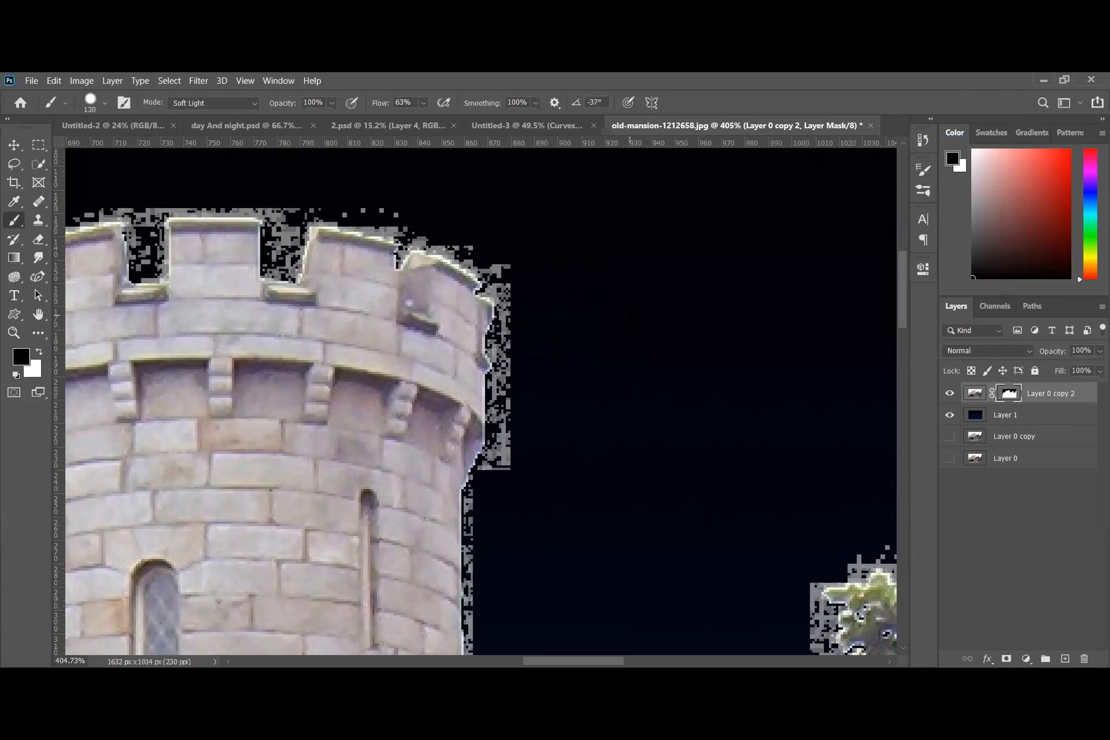
{"action": "key", "text": "bracketleft"}
{"action": "key", "text": "bracketleft"}
{"action": "key", "text": "bracketleft"}
{"action": "key", "text": "bracketleft"}
{"action": "key", "text": "bracketleft"}
{"action": "key", "text": "bracketleft"}
{"action": "left_click_drag", "start_coordinate": [501, 272], "coordinate": [509, 401]}
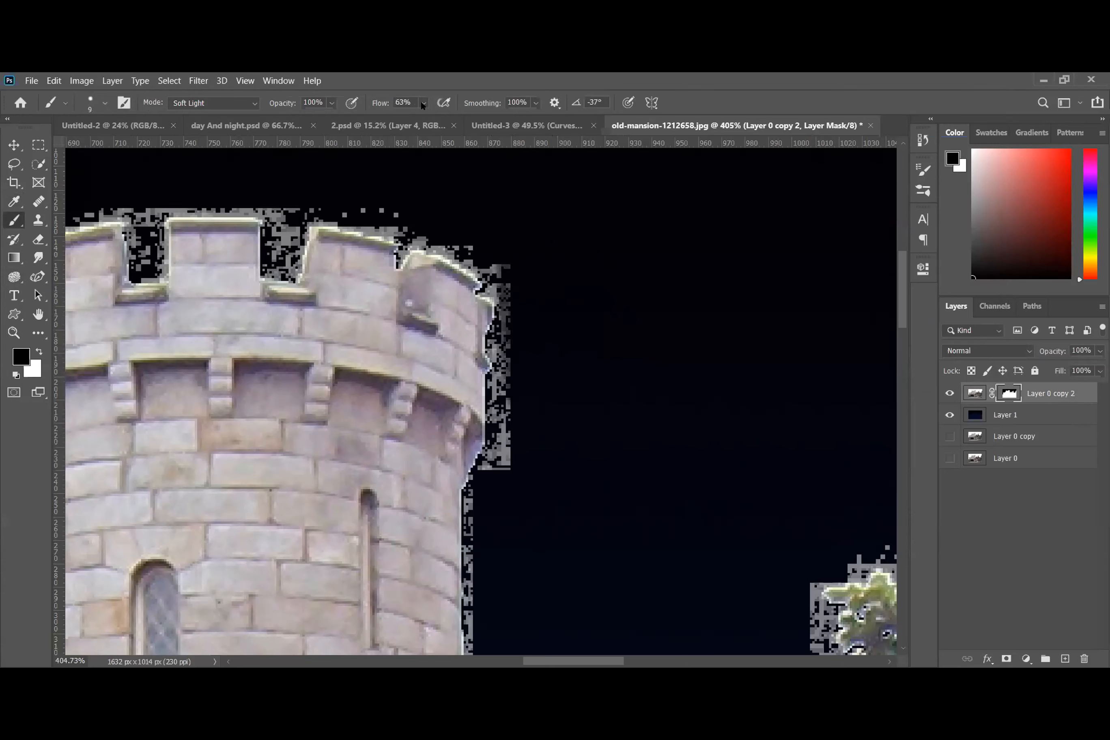
- Raise the brush flow to 100% and repaint the mask down the round tower's outer fringe
{"action": "left_click_drag", "start_coordinate": [382, 101], "coordinate": [404, 105]}
{"action": "mouse_move", "coordinate": [504, 292]}
{"action": "left_mouse_down"}
{"action": "mouse_move", "coordinate": [502, 474]}
{"action": "mouse_move", "coordinate": [504, 442]}
{"action": "left_mouse_up"}
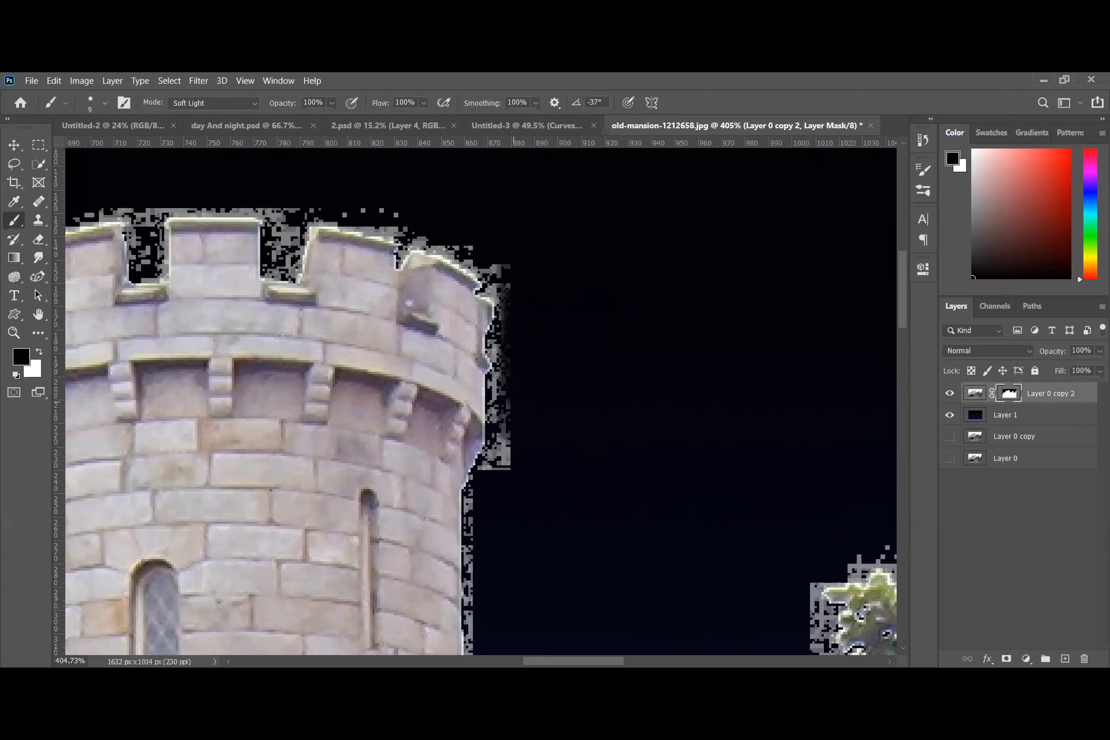
{"action": "scroll", "coordinate": [477, 401], "scroll_direction": "up", "scroll_amount": 1}
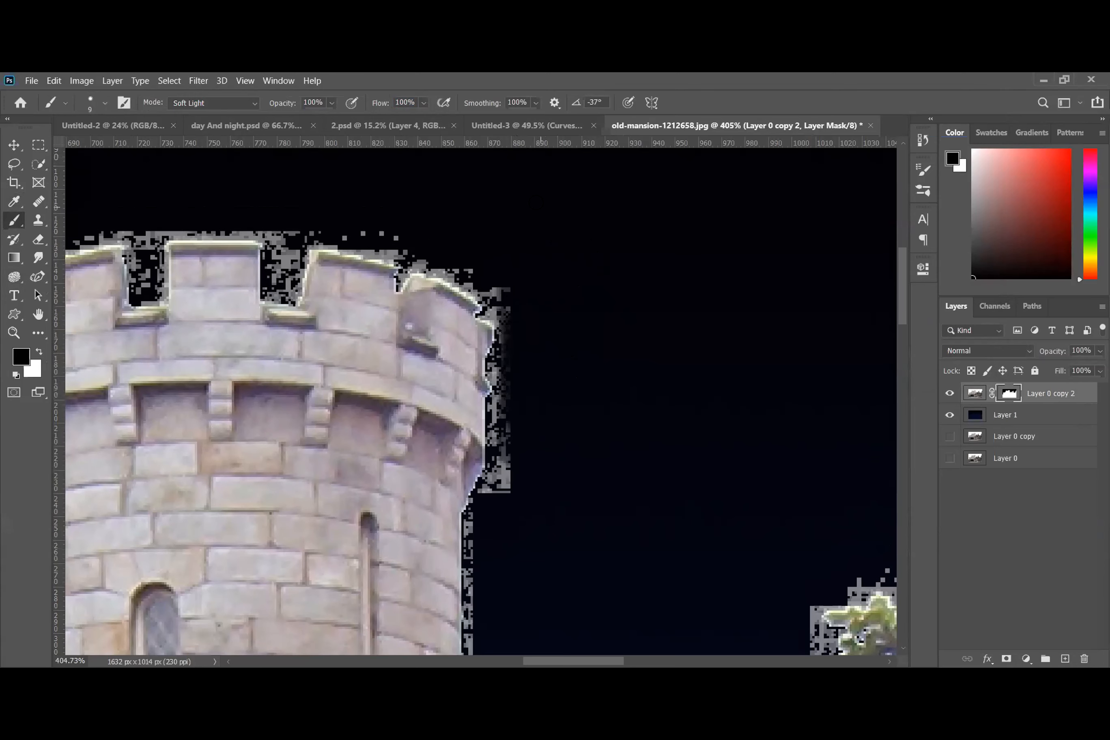
{"action": "scroll", "coordinate": [477, 401], "scroll_direction": "up", "scroll_amount": 1}
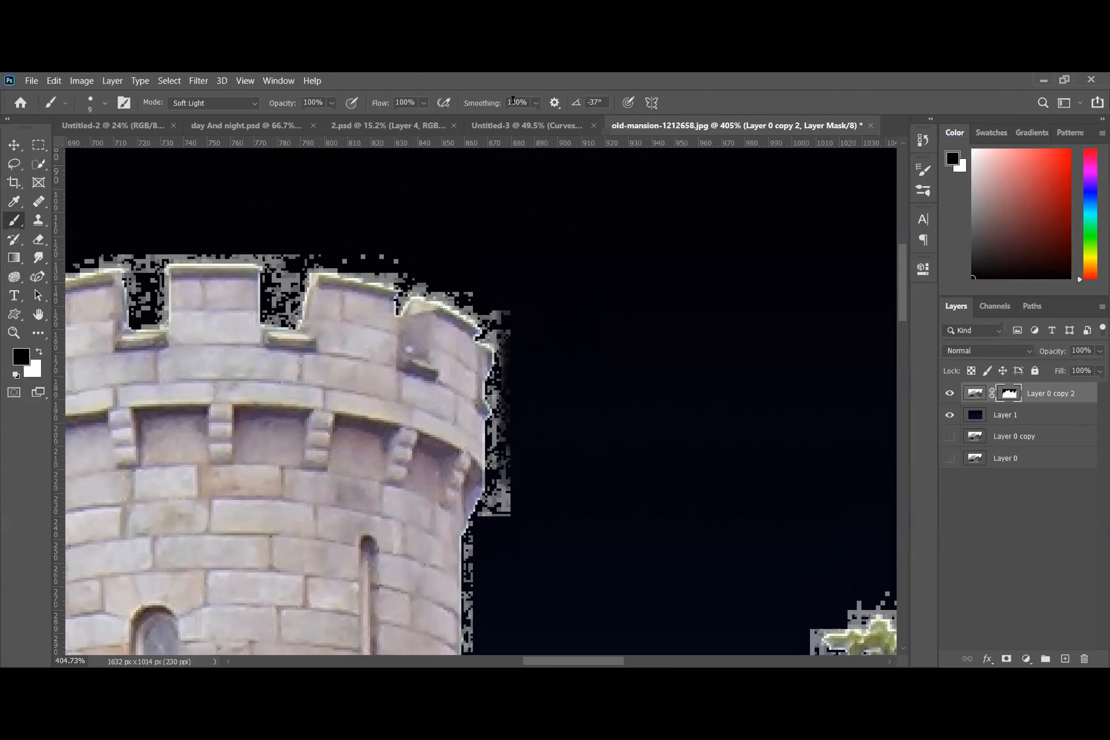
- Adjust the brush size and hardness and paint over the remaining fringe beside the round tower on the mask
{"action": "left_click", "coordinate": [90, 101]}
{"action": "left_click_drag", "start_coordinate": [82, 149], "coordinate": [94, 150]}
{"action": "left_click_drag", "start_coordinate": [153, 183], "coordinate": [162, 183]}
{"action": "mouse_move", "coordinate": [528, 354]}
{"action": "left_mouse_down"}
{"action": "mouse_move", "coordinate": [525, 481]}
{"action": "mouse_move", "coordinate": [510, 525]}
{"action": "mouse_move", "coordinate": [520, 445]}
{"action": "mouse_move", "coordinate": [520, 501]}
{"action": "mouse_move", "coordinate": [511, 463]}
{"action": "mouse_move", "coordinate": [511, 518]}
{"action": "left_mouse_up"}
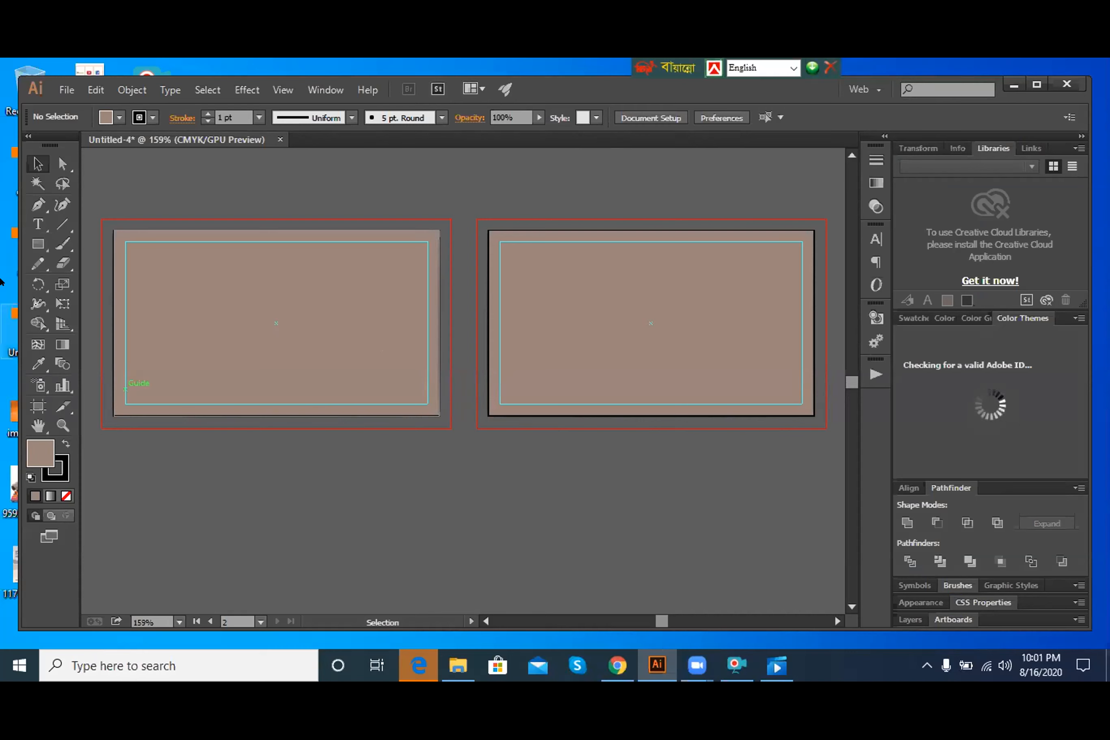
{"action": "left_click", "coordinate": [62, 165]}
{"action": "left_click", "coordinate": [38, 164]}
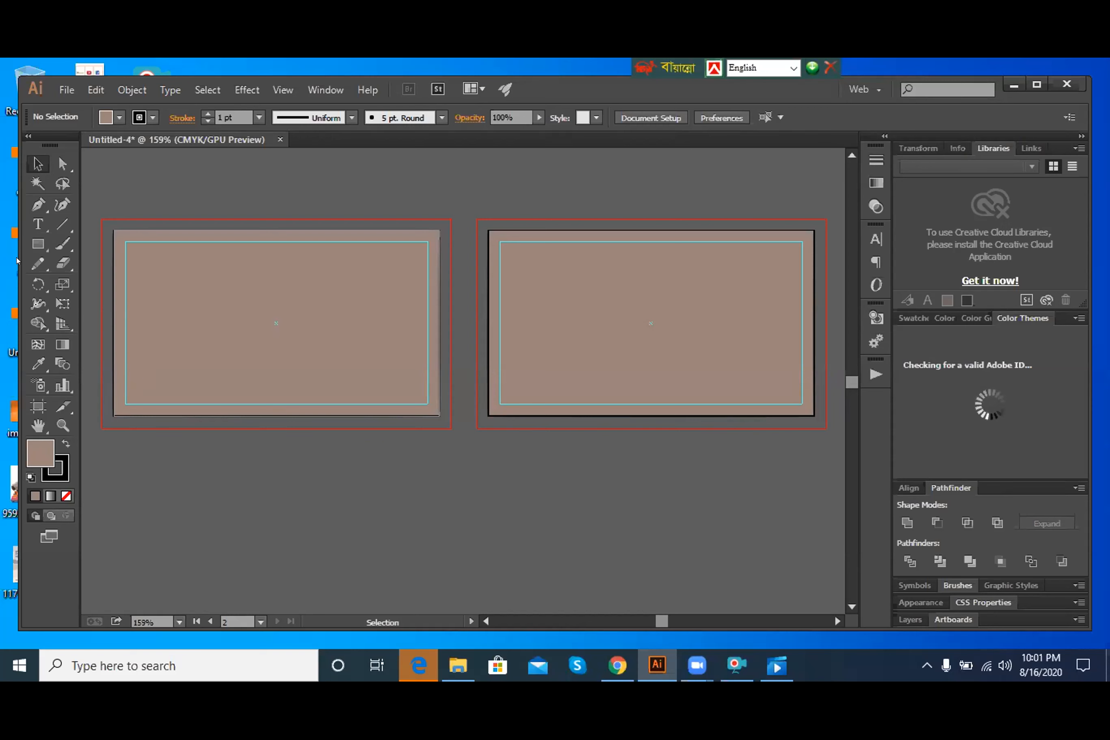
{"action": "key", "text": "t"}
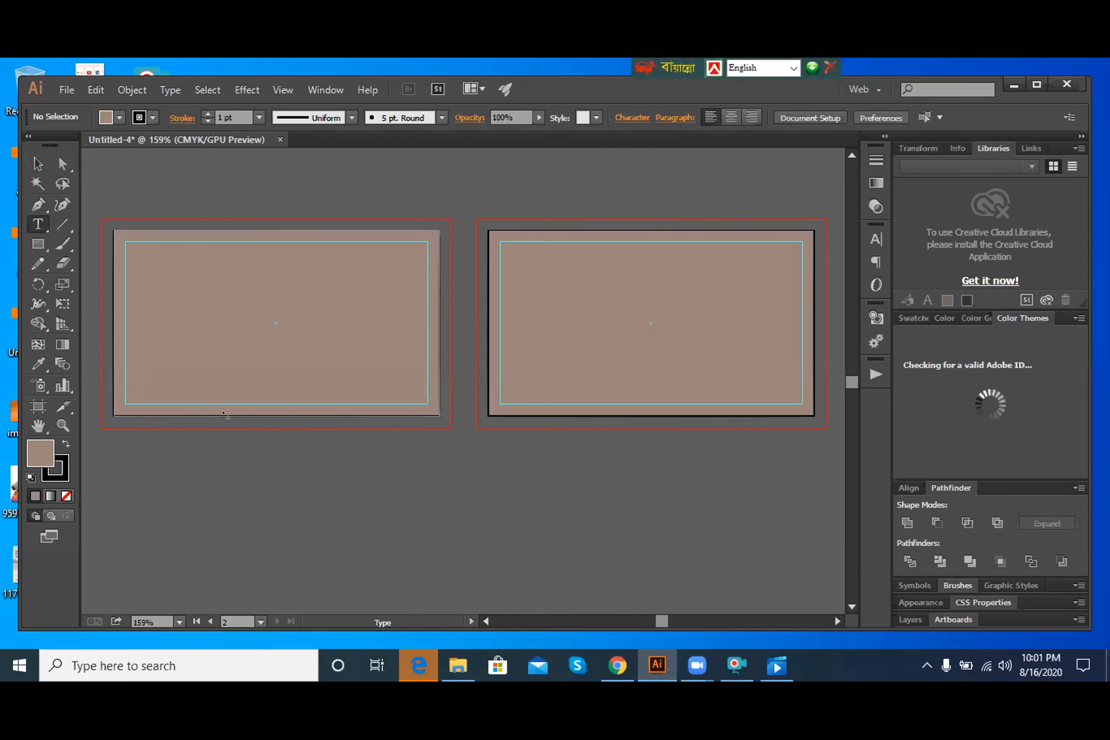
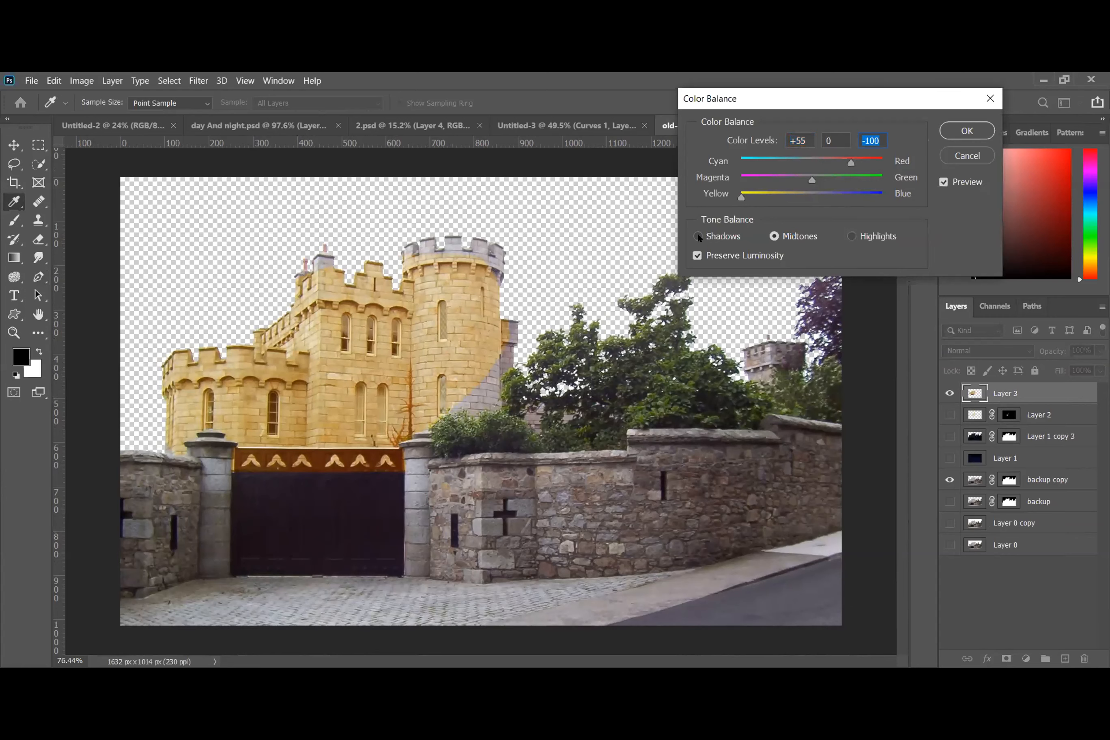
- Apply Color Balance to Layer 3 with shadows at +55, 0, -100 and highlights at +11, 0, -21
{"action": "left_click", "coordinate": [856, 161]}
{"action": "left_click_drag", "start_coordinate": [864, 164], "coordinate": [713, 207]}
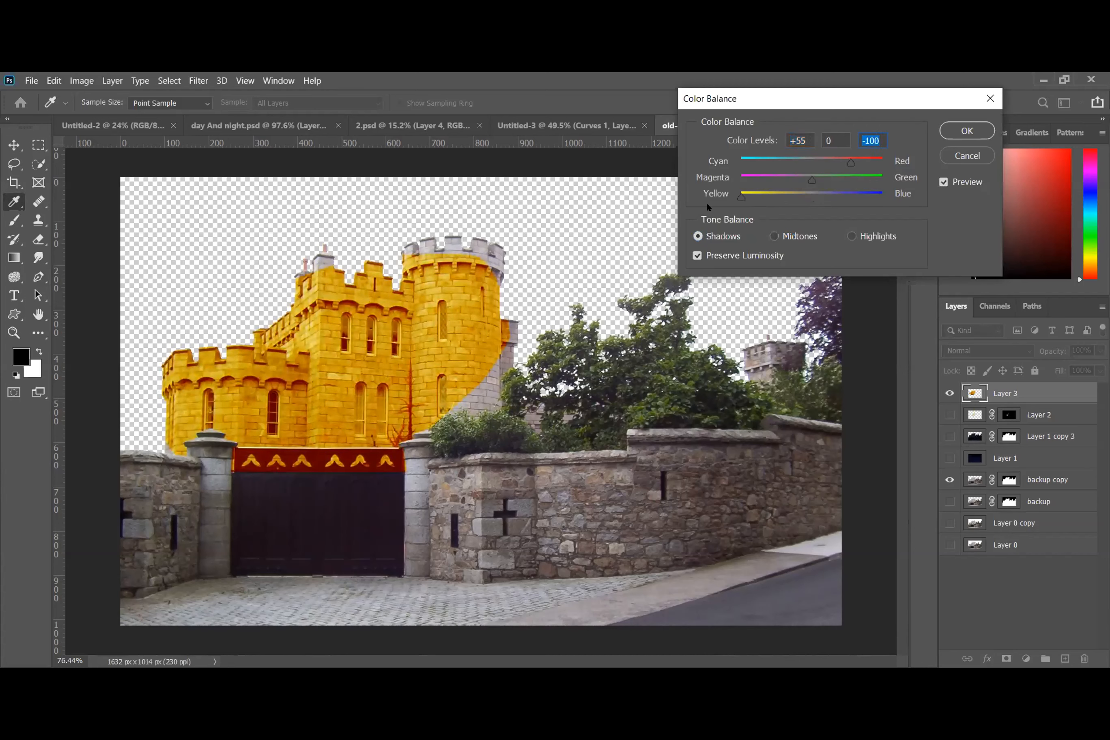
{"action": "left_click", "coordinate": [852, 236]}
{"action": "mouse_move", "coordinate": [812, 198]}
{"action": "left_mouse_down"}
{"action": "mouse_move", "coordinate": [761, 198]}
{"action": "mouse_move", "coordinate": [797, 206]}
{"action": "left_mouse_up"}
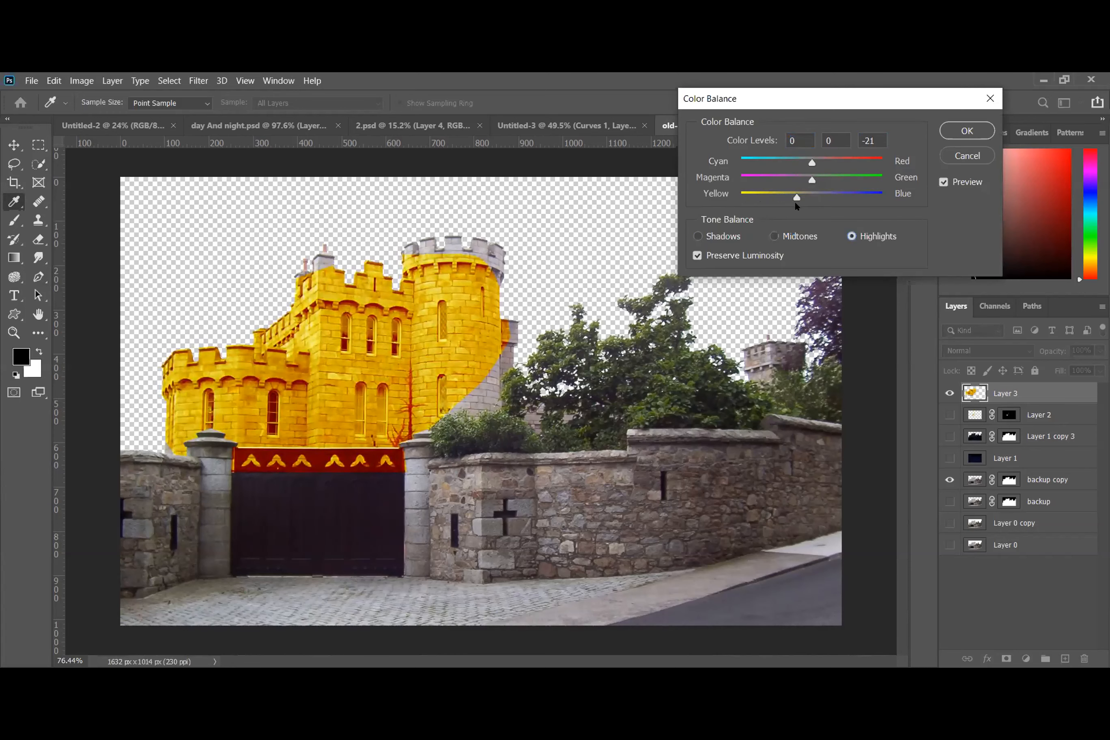
{"action": "left_click_drag", "start_coordinate": [813, 162], "coordinate": [820, 162]}
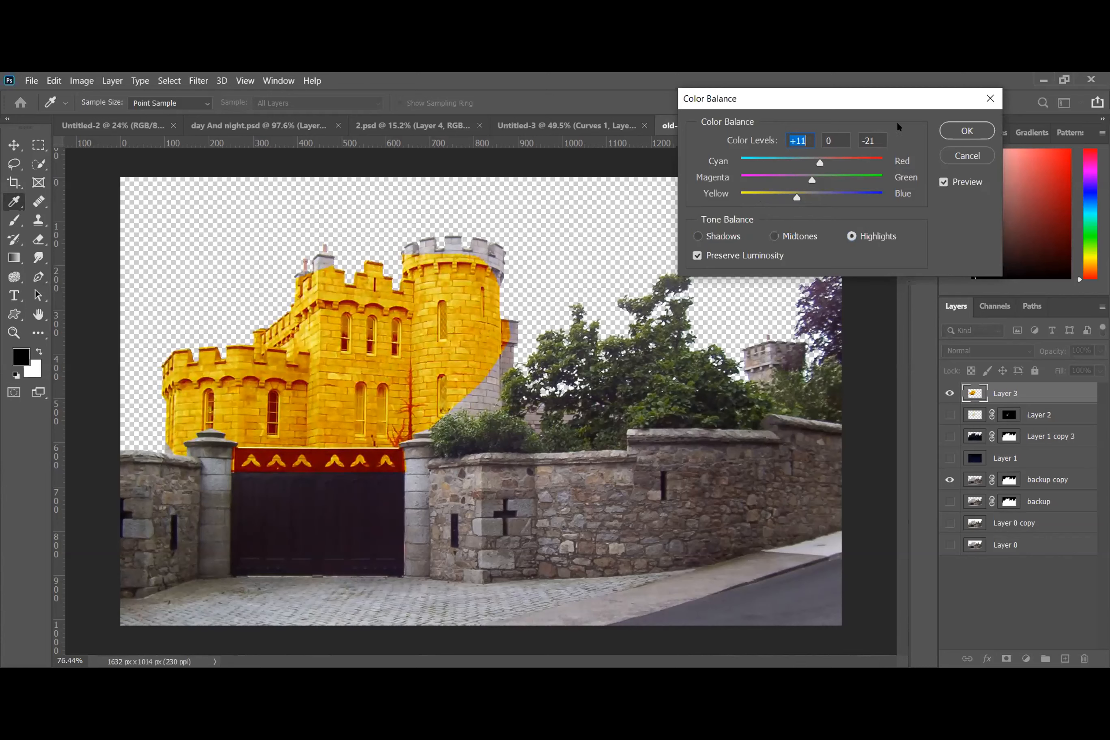
{"action": "left_click", "coordinate": [954, 134]}
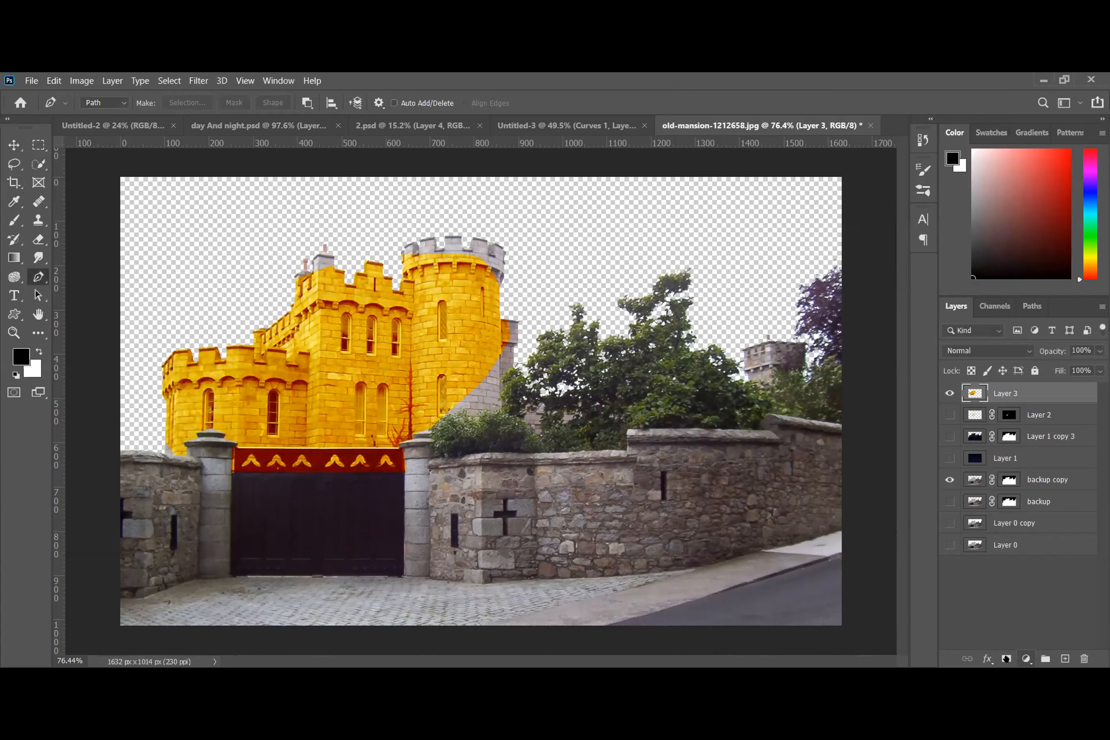
- Give Layer 3 a black layer mask and make Layer 1 and Layer 1 copy 3 visible
{"action": "left_click", "coordinate": [1006, 658]}
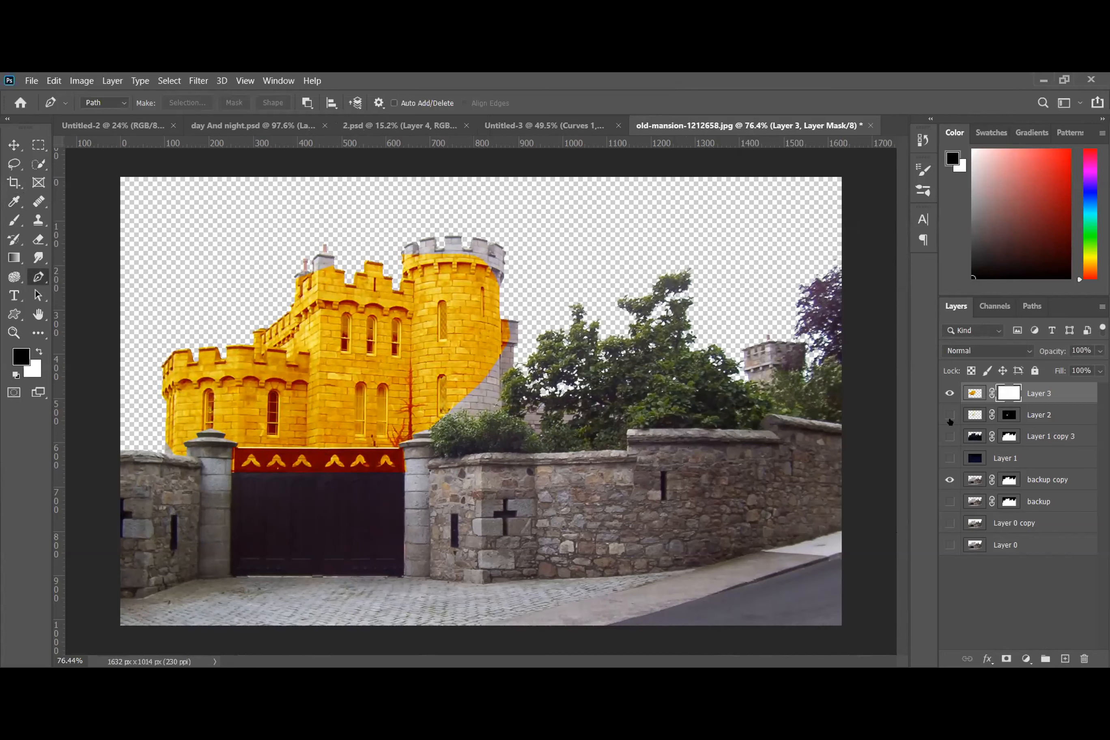
{"action": "left_click", "coordinate": [948, 458]}
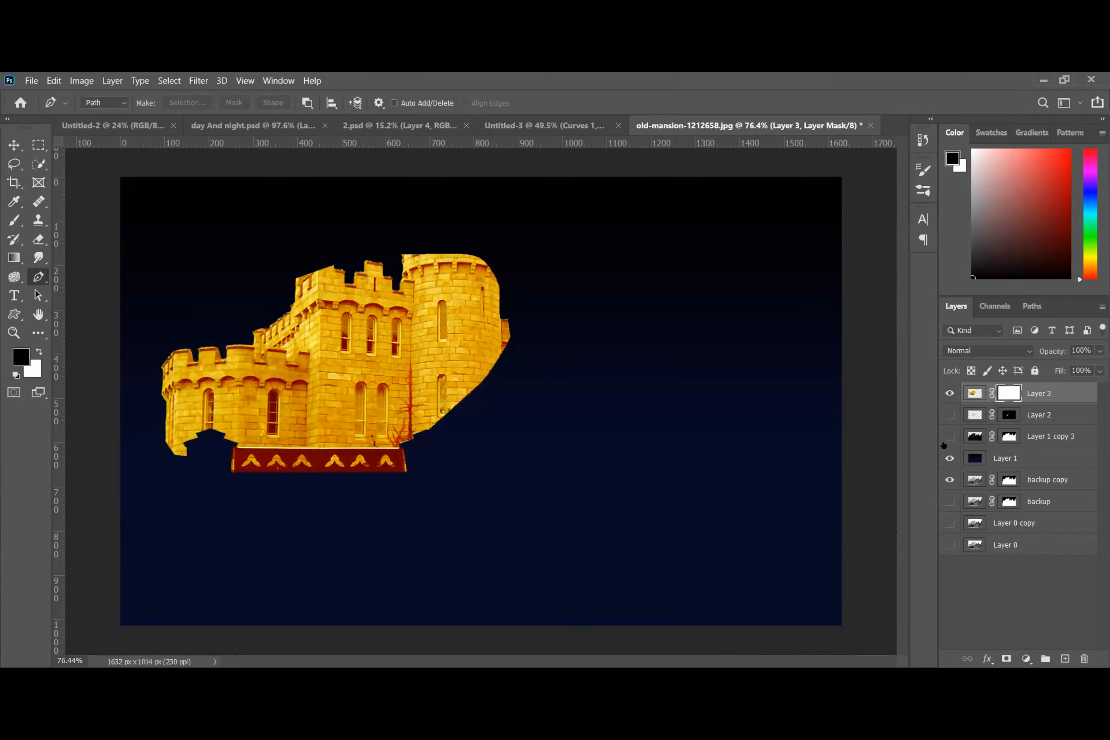
{"action": "left_click", "coordinate": [949, 437]}
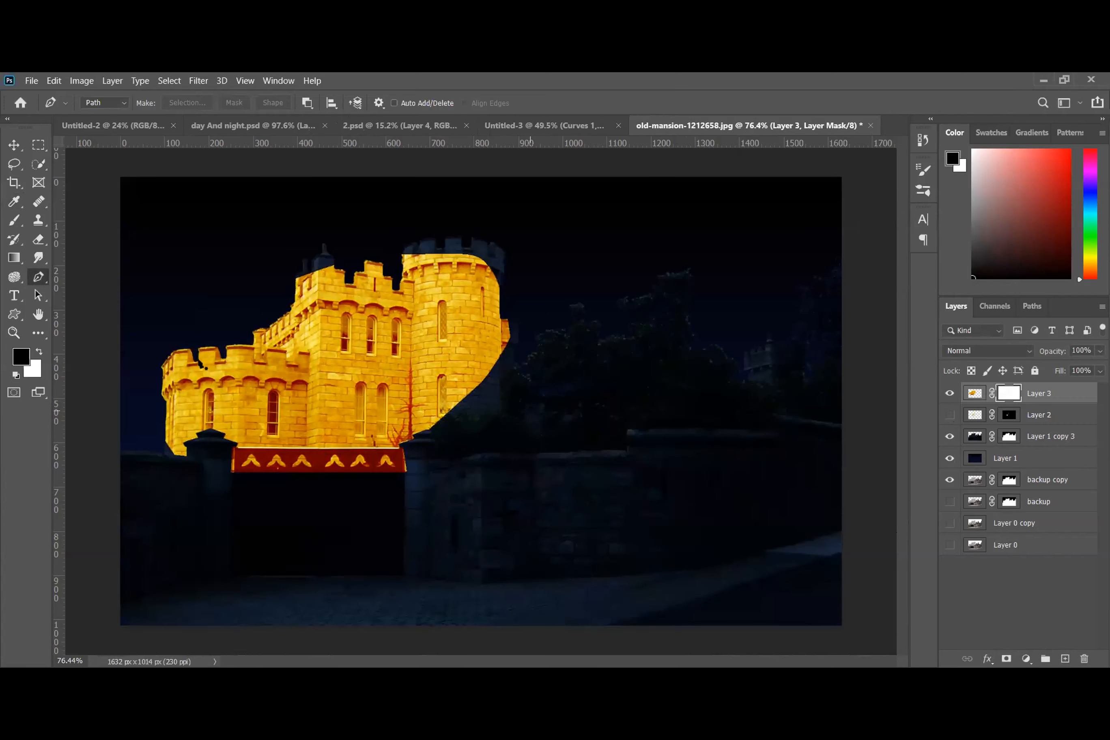
{"action": "left_click", "coordinate": [946, 415]}
{"action": "left_click", "coordinate": [951, 415]}
{"action": "key", "text": "ctrl+i"}
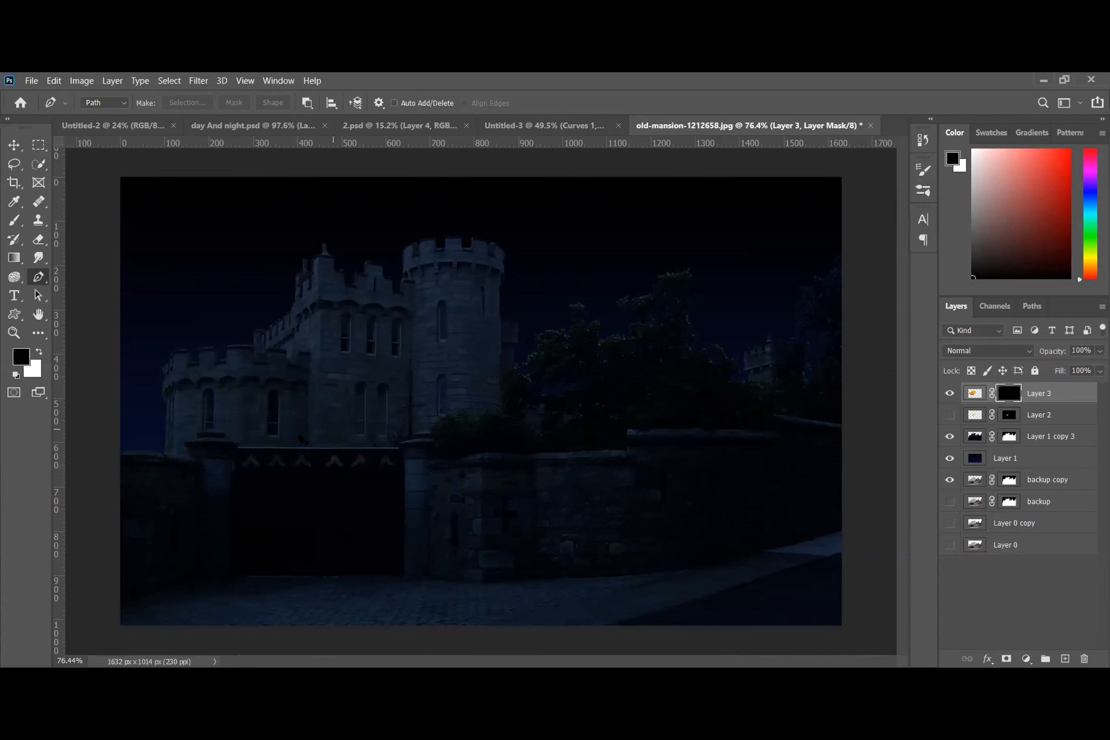
- Set up a soft white brush at 102 px and 0% hardness for Layer 3's mask
{"action": "left_click", "coordinate": [39, 352]}
{"action": "left_click", "coordinate": [5, 224]}
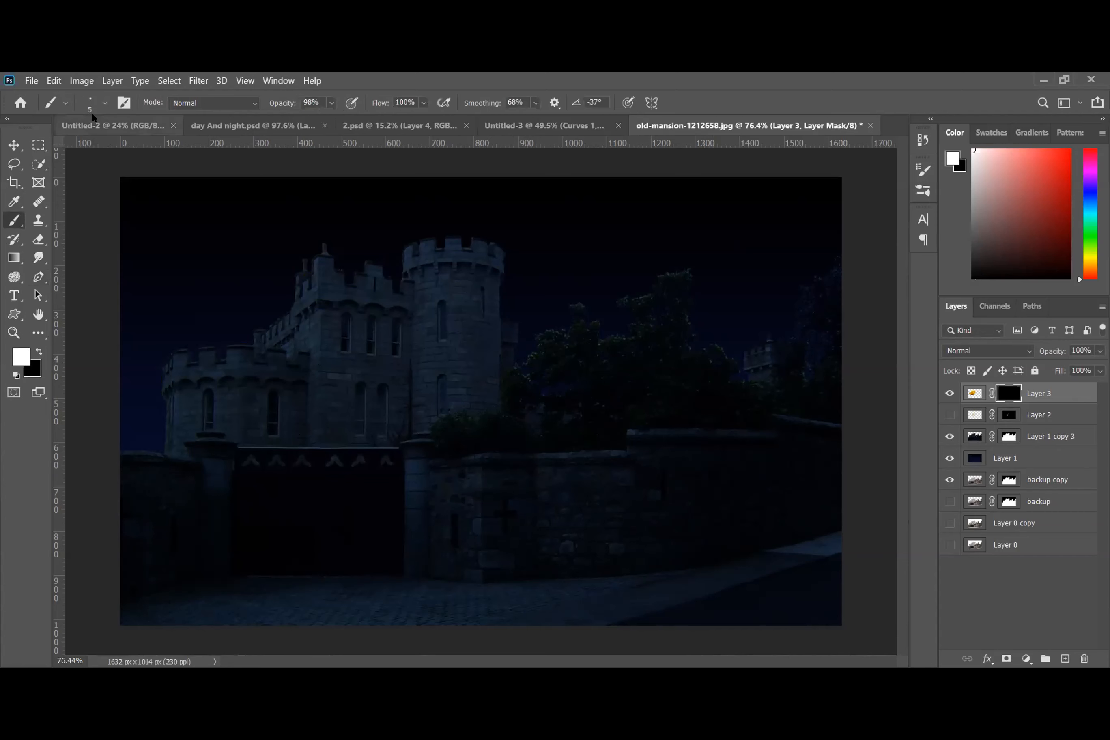
{"action": "left_click", "coordinate": [99, 103]}
{"action": "left_click_drag", "start_coordinate": [84, 181], "coordinate": [119, 151]}
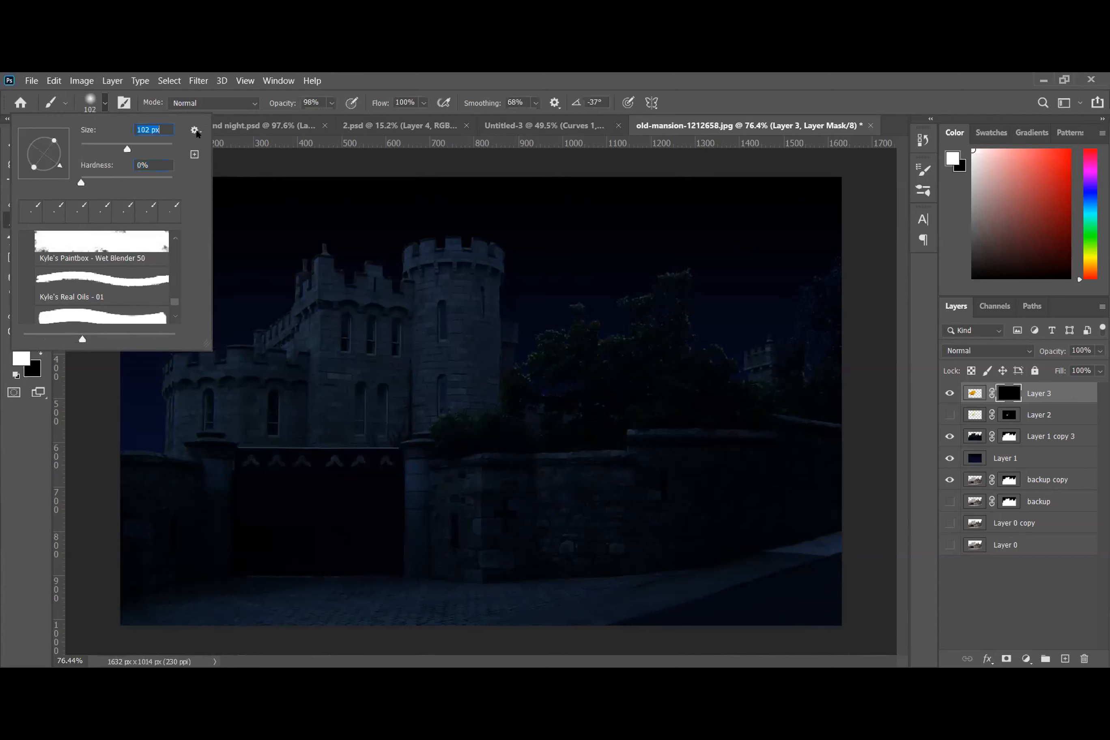
{"action": "left_click", "coordinate": [276, 104]}
- Try a dab of white on Layer 3's mask on the wall above the gate and undo it
{"action": "left_click", "coordinate": [337, 415]}
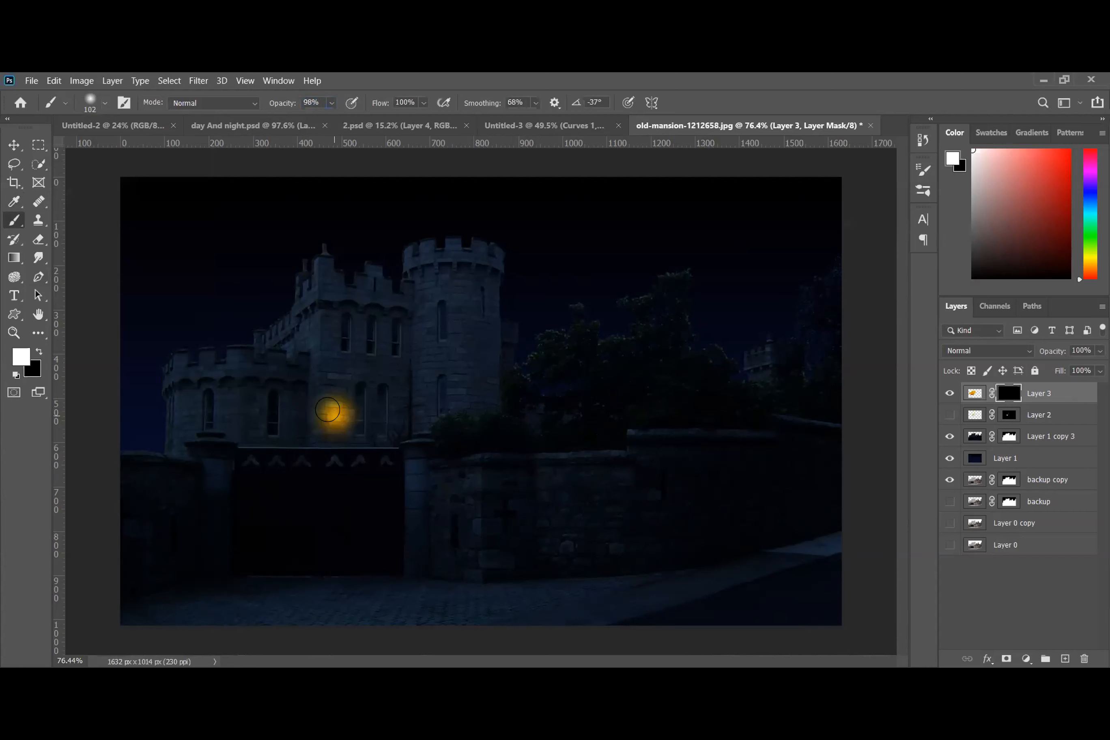
{"action": "left_click", "coordinate": [340, 425]}
{"action": "key", "text": "ctrl+z"}
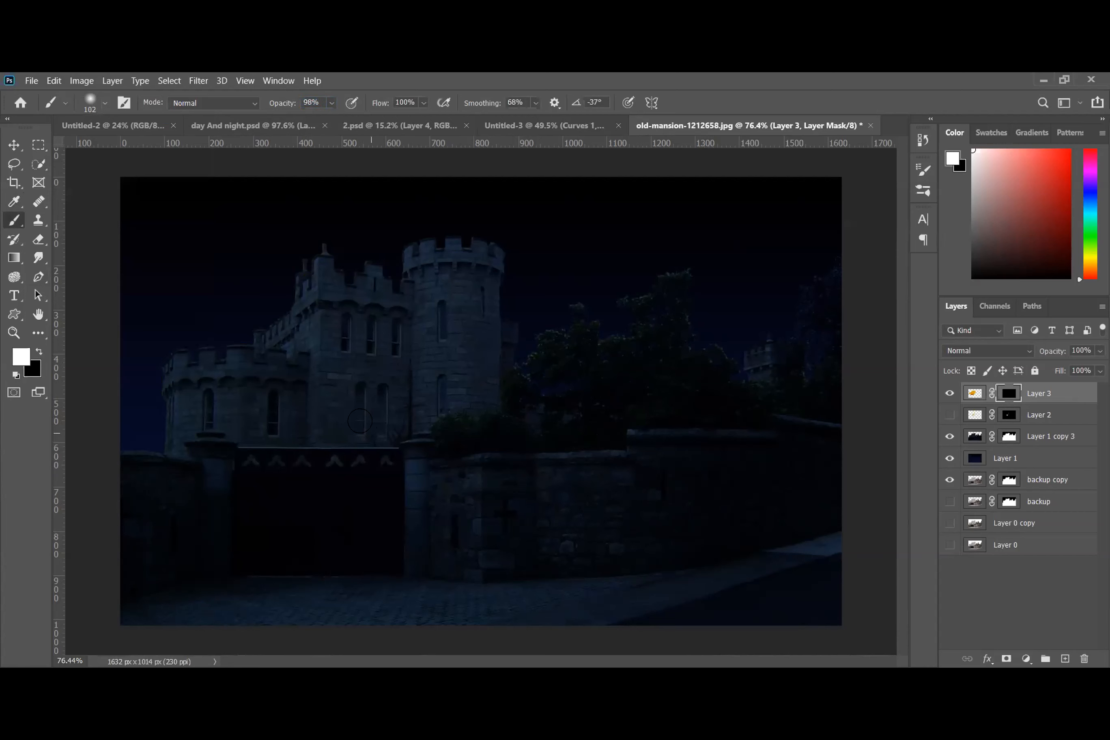
- Reveal a yellow glow around the wall above the gate on Layer 3's mask with a 500 px brush at 69% opacity and 17% flow
{"action": "left_click_drag", "start_coordinate": [283, 102], "coordinate": [256, 105]}
{"action": "left_click_drag", "start_coordinate": [375, 98], "coordinate": [303, 102]}
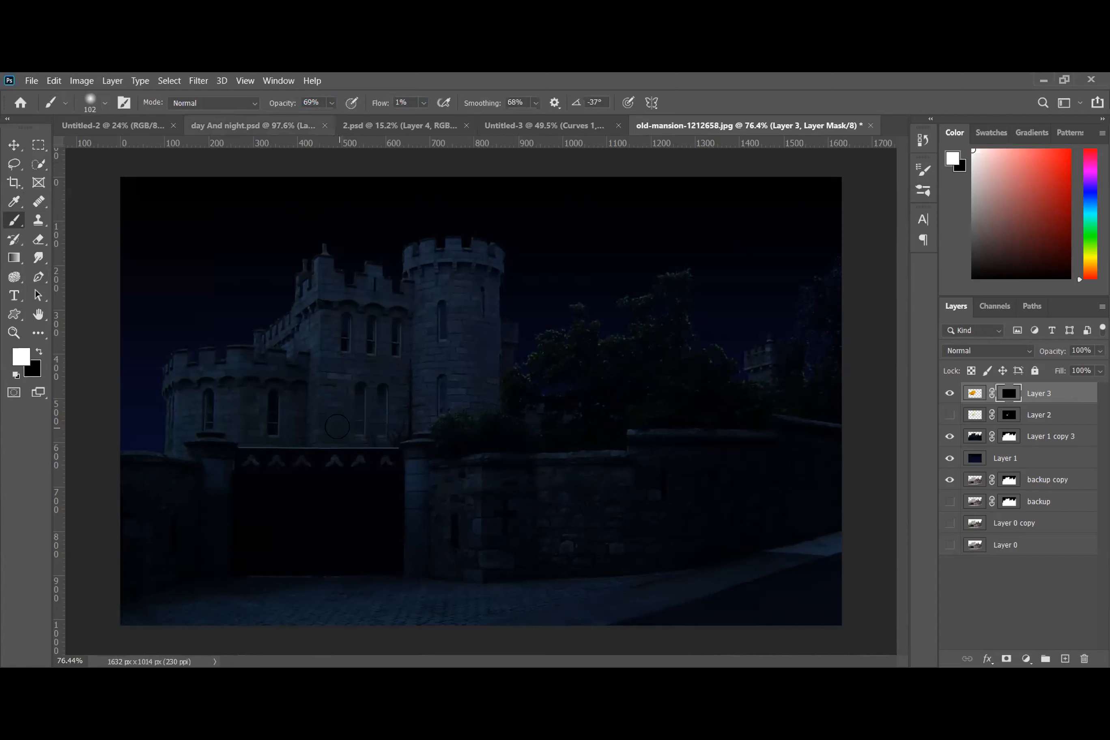
{"action": "key", "text": "bracketright"}
{"action": "key", "text": "bracketright"}
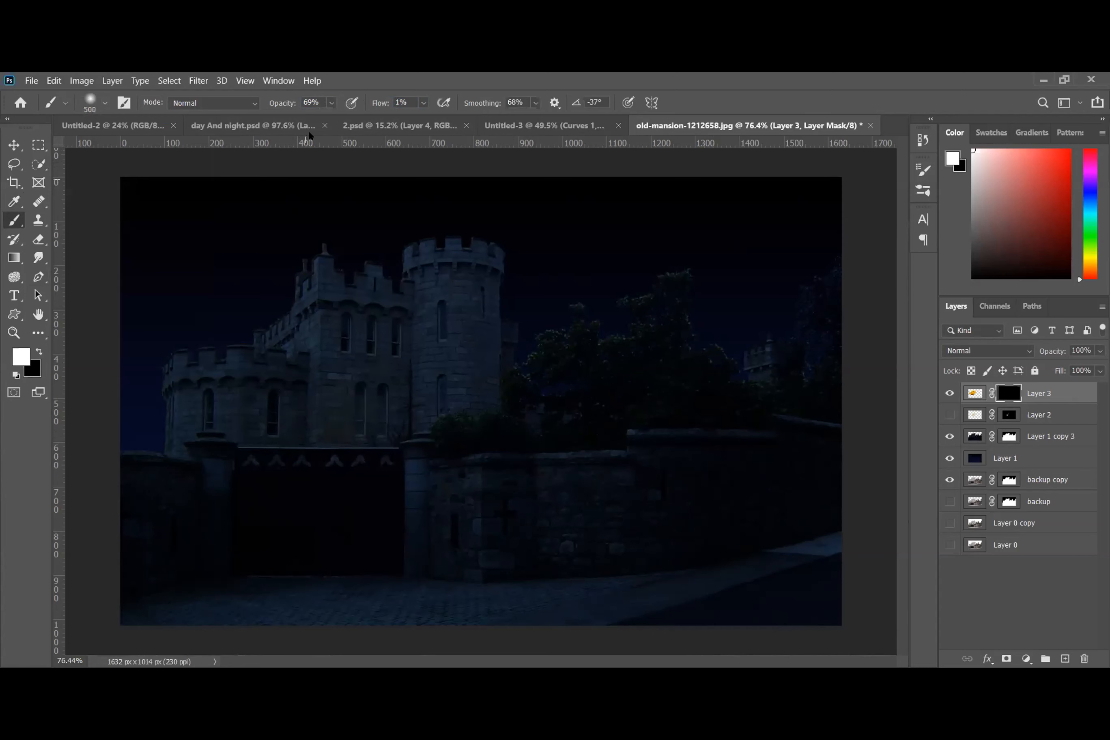
{"action": "left_click_drag", "start_coordinate": [375, 106], "coordinate": [385, 106]}
{"action": "mouse_move", "coordinate": [311, 458]}
{"action": "left_mouse_down"}
{"action": "mouse_move", "coordinate": [316, 442]}
{"action": "mouse_move", "coordinate": [299, 430]}
{"action": "mouse_move", "coordinate": [383, 445]}
{"action": "mouse_move", "coordinate": [326, 447]}
{"action": "mouse_move", "coordinate": [312, 461]}
{"action": "left_mouse_up"}
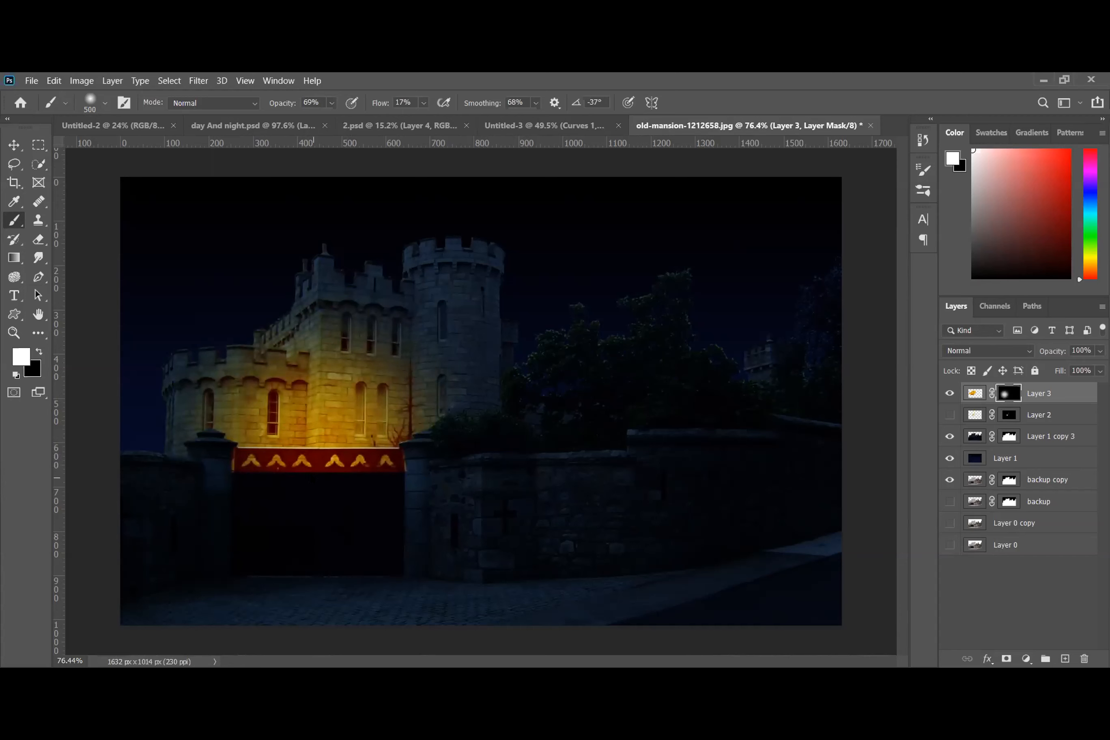
- Show Layer 2 for the lit windows and examine the glow around the windows and gate
{"action": "left_click", "coordinate": [949, 415]}
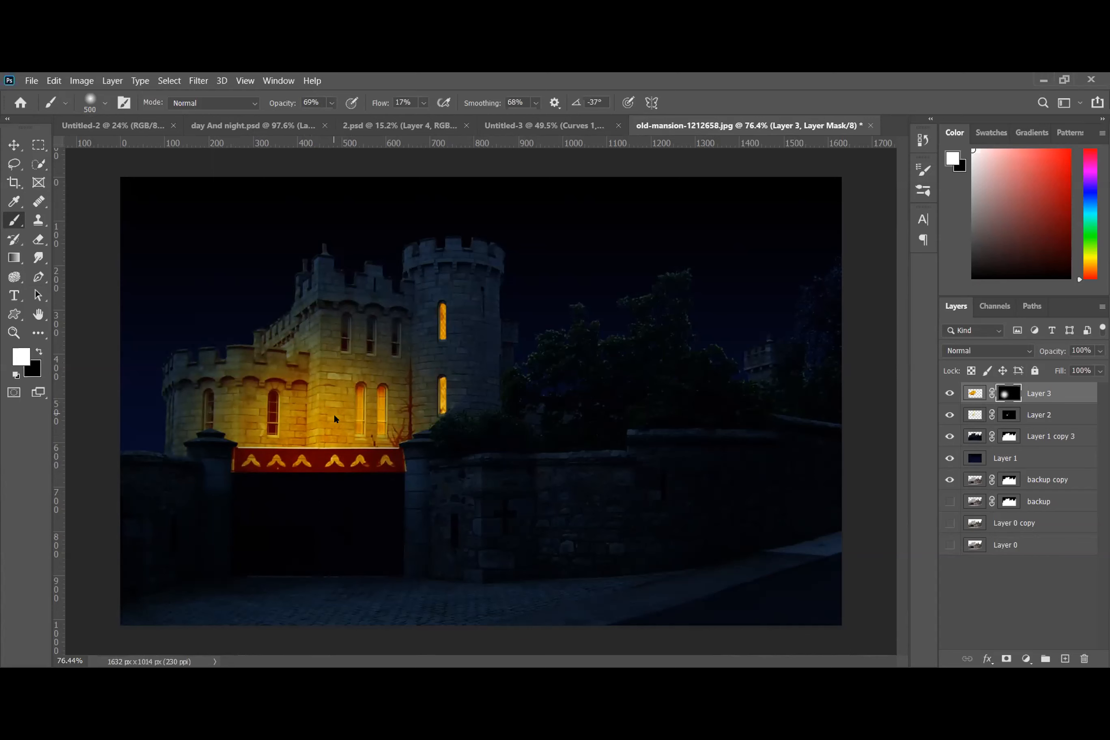
{"action": "scroll", "coordinate": [335, 430], "scroll_direction": "up", "scroll_amount": 4}
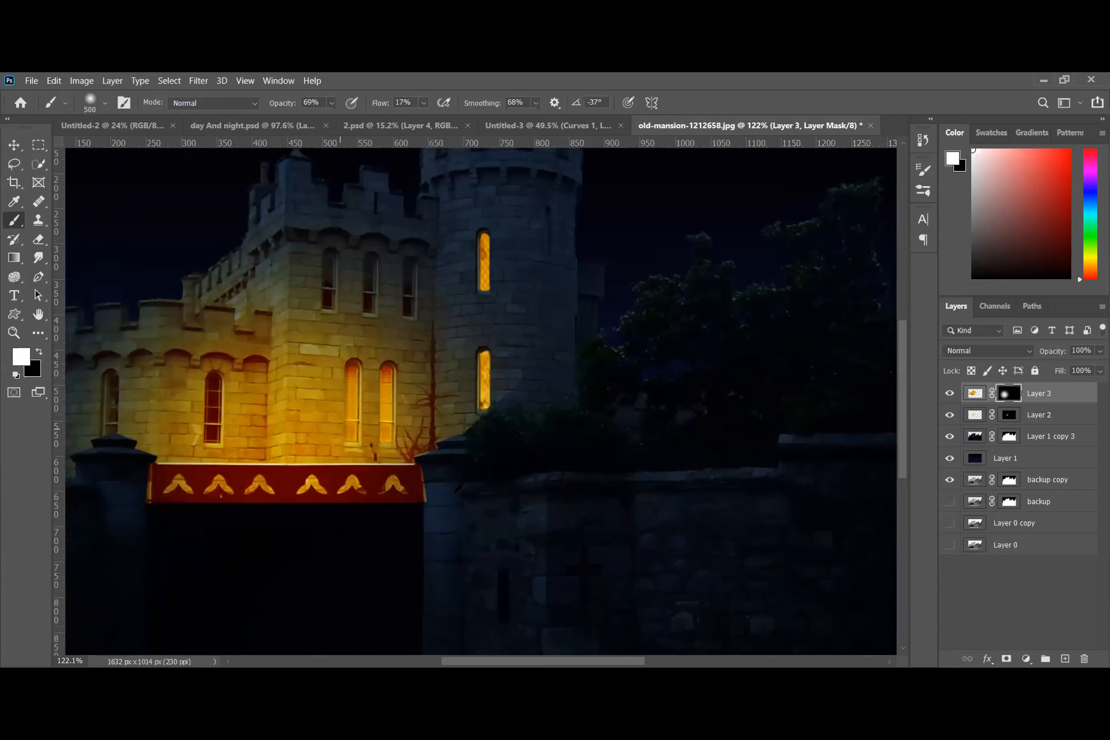
{"action": "scroll", "coordinate": [413, 476], "scroll_direction": "up", "scroll_amount": 2}
{"action": "scroll", "coordinate": [366, 449], "scroll_direction": "down", "scroll_amount": 4}
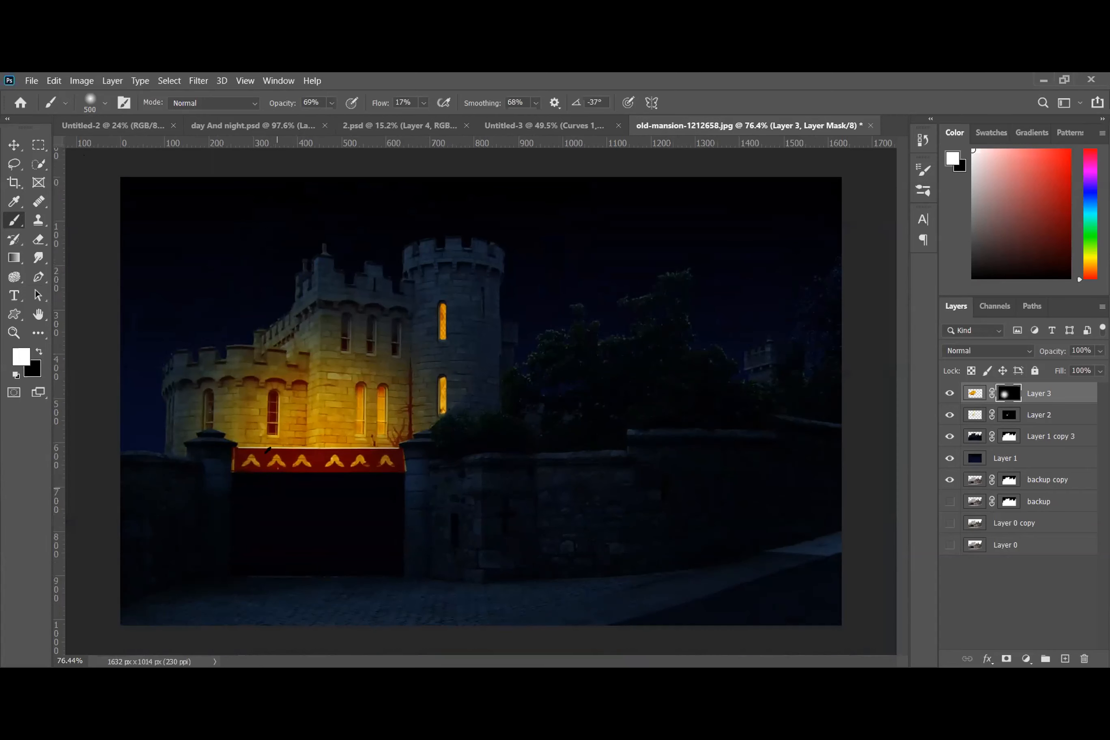
{"action": "scroll", "coordinate": [351, 448], "scroll_direction": "up", "scroll_amount": 3}
{"action": "scroll", "coordinate": [230, 457], "scroll_direction": "up", "scroll_amount": 3}
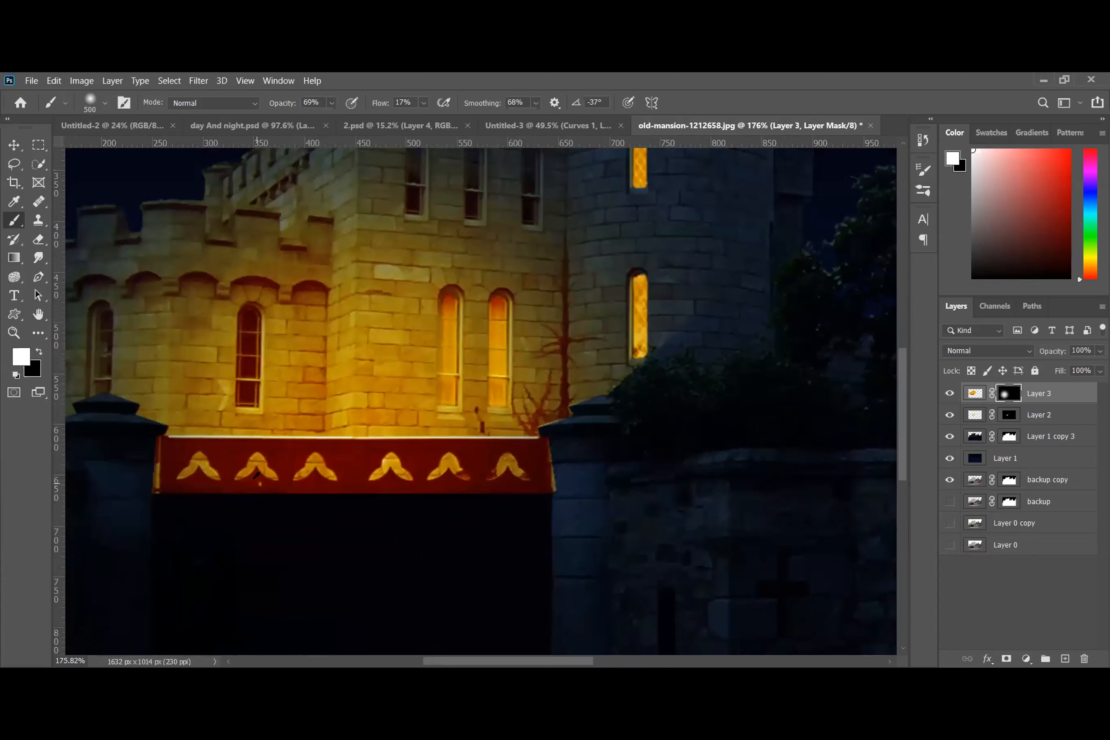
{"action": "scroll", "coordinate": [257, 475], "scroll_direction": "up", "scroll_amount": 1}
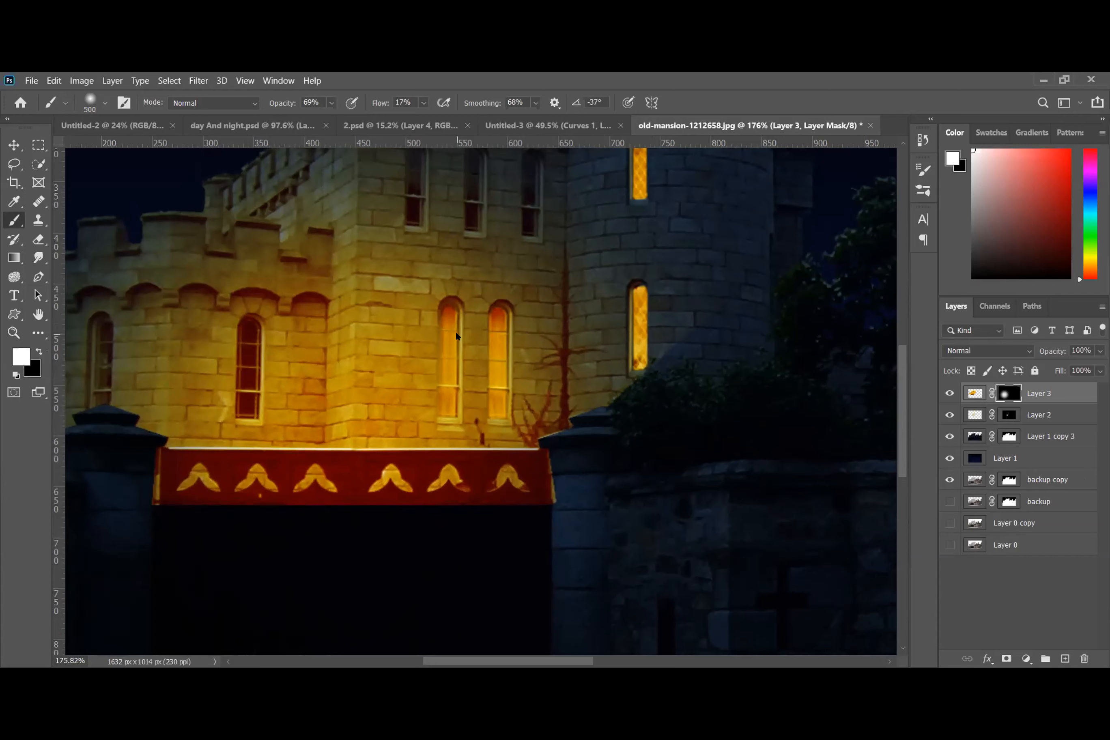
{"action": "key", "text": "bracketleft"}
{"action": "key", "text": "bracketleft"}
{"action": "key", "text": "bracketleft"}
{"action": "key", "text": "bracketleft"}
{"action": "key", "text": "bracketleft"}
{"action": "key", "text": "bracketleft"}
{"action": "key", "text": "bracketleft"}
{"action": "key", "text": "bracketleft"}
{"action": "key", "text": "bracketleft"}
{"action": "key", "text": "bracketleft"}
{"action": "key", "text": "bracketleft"}
{"action": "key", "text": "bracketleft"}
- Clear the red gate strip's glow from Layer 3's mask using a rectangular selection around the strip, and deselect it
{"action": "left_click", "coordinate": [40, 150]}
{"action": "left_click", "coordinate": [79, 144]}
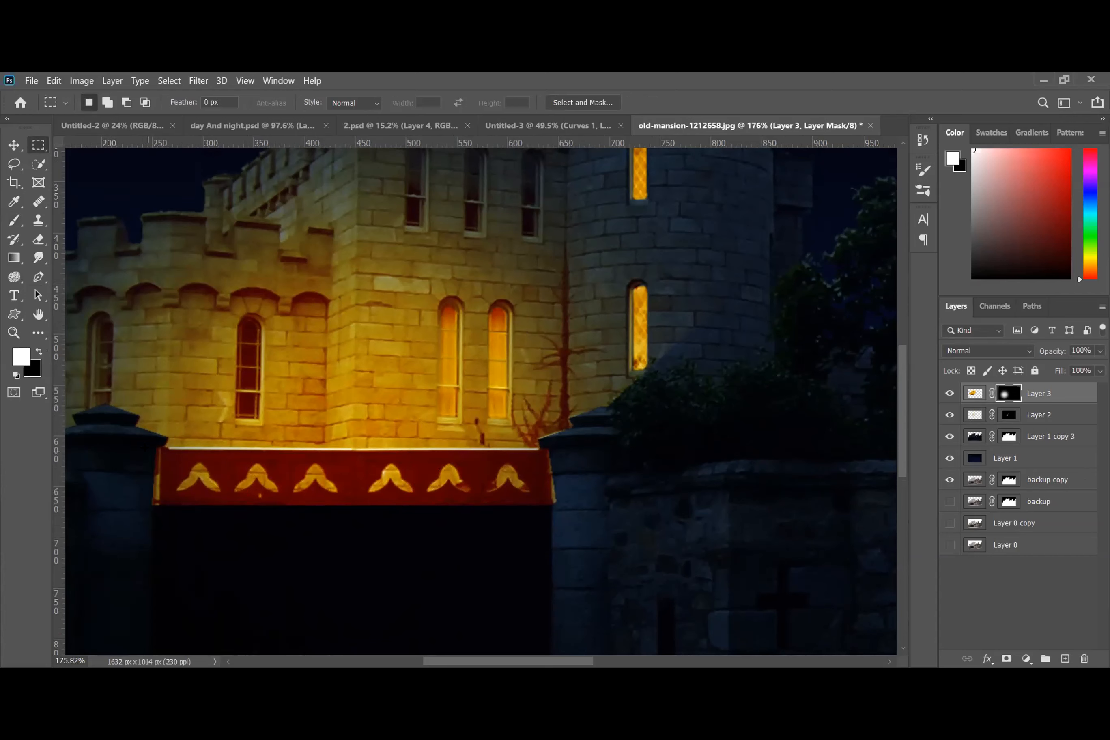
{"action": "left_click_drag", "start_coordinate": [153, 449], "coordinate": [559, 508]}
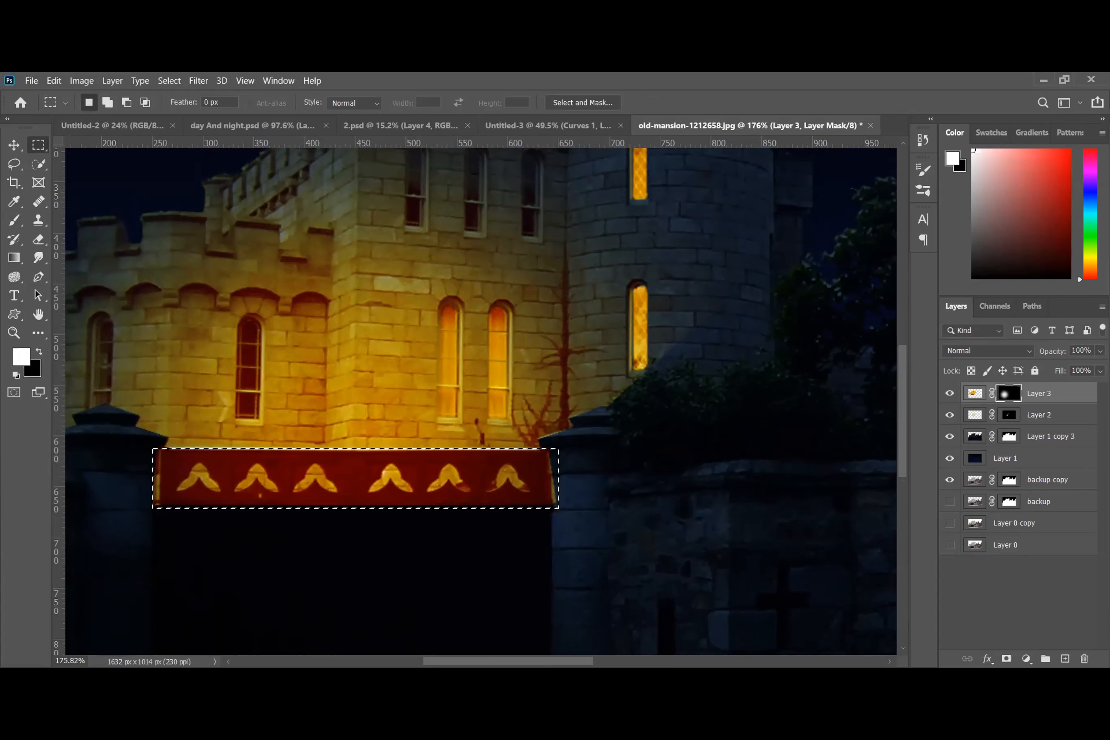
{"action": "key", "text": "Delete"}
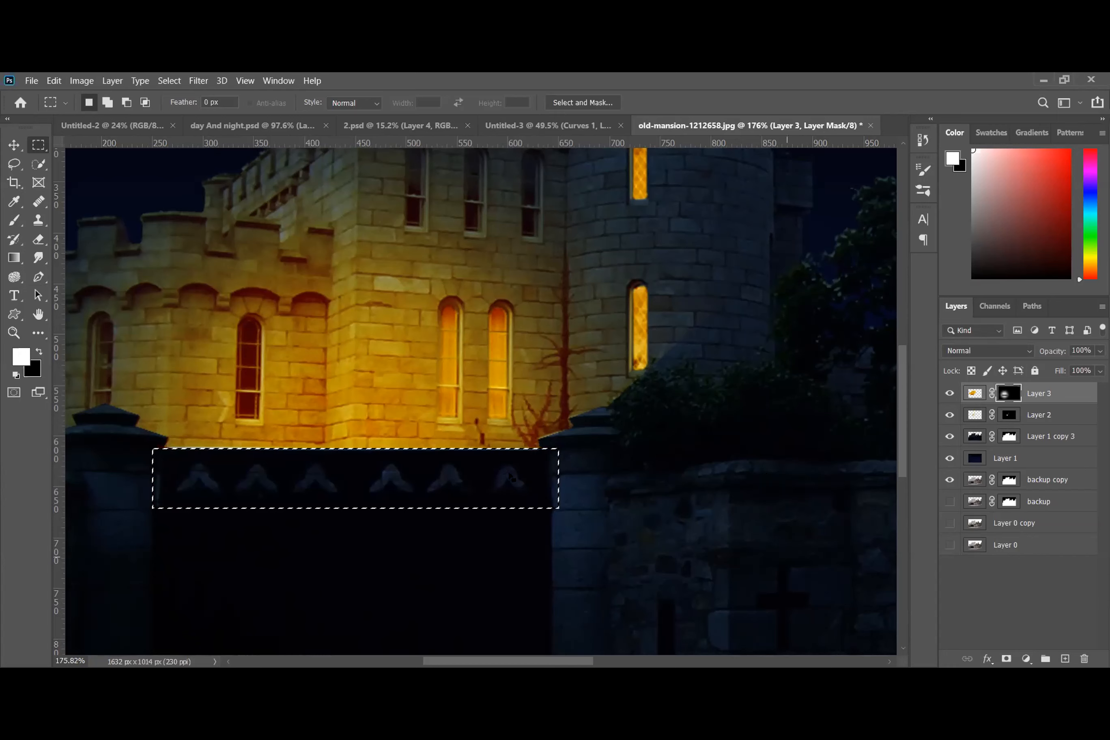
{"action": "left_click", "coordinate": [169, 80]}
{"action": "left_click", "coordinate": [181, 107]}
{"action": "scroll", "coordinate": [215, 526], "scroll_direction": "up", "scroll_amount": 8}
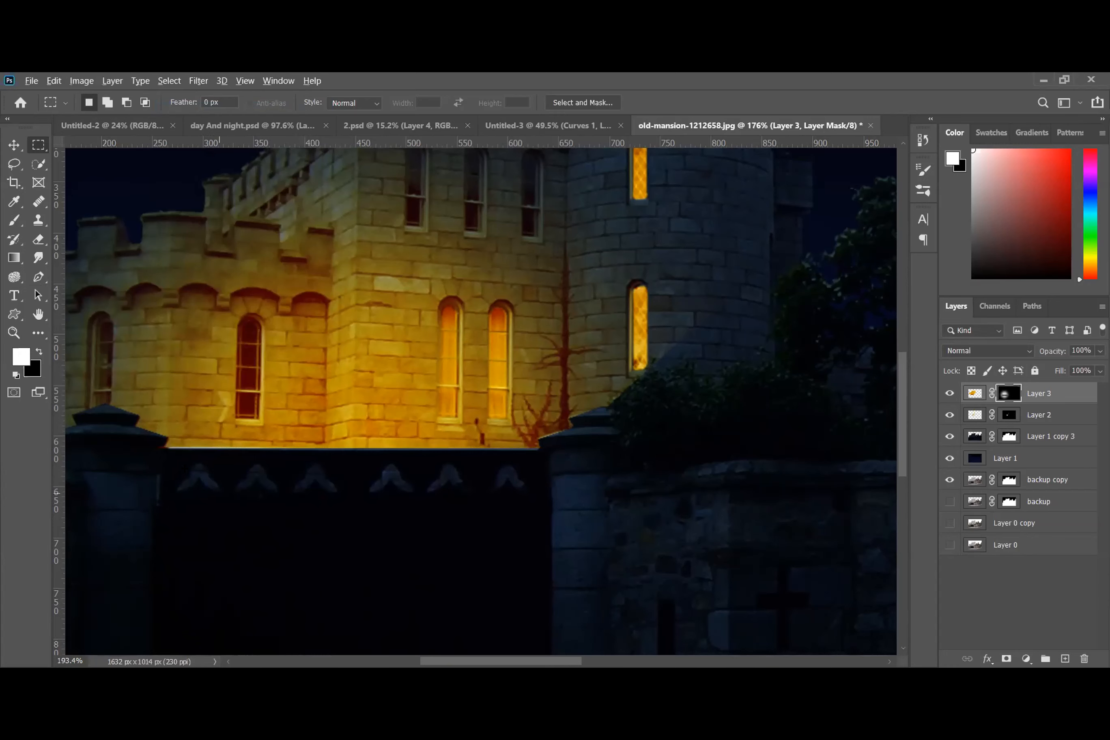
{"action": "scroll", "coordinate": [155, 440], "scroll_direction": "up", "scroll_amount": 8}
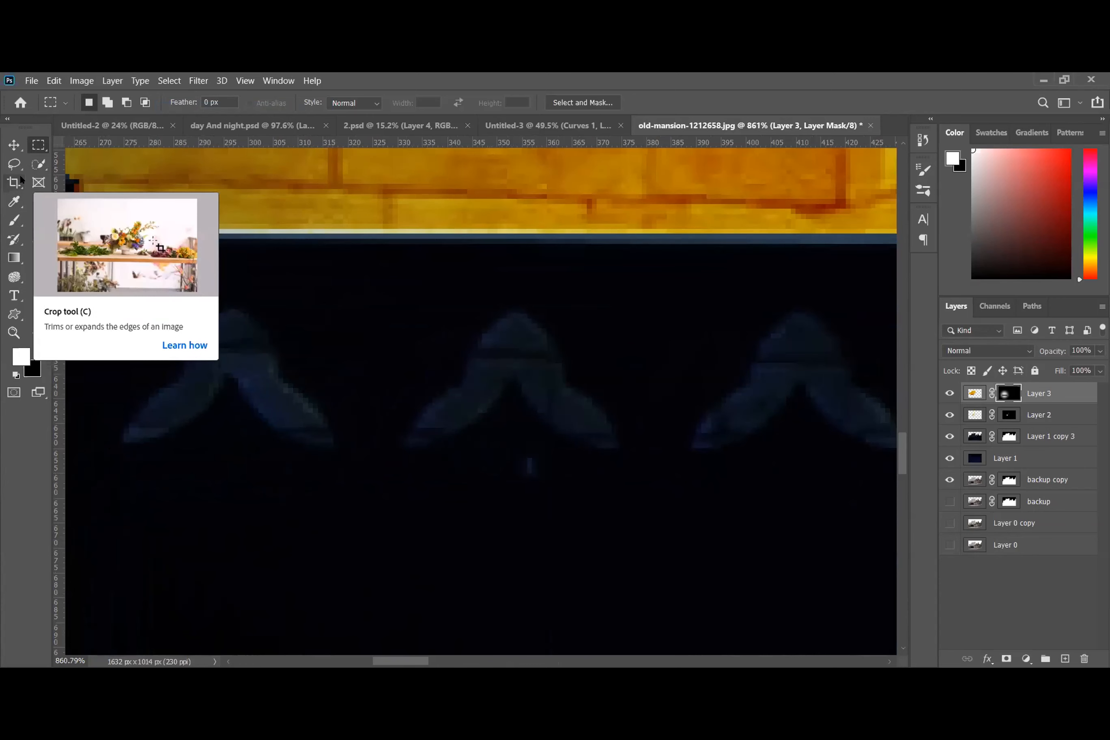
{"action": "left_click", "coordinate": [38, 164]}
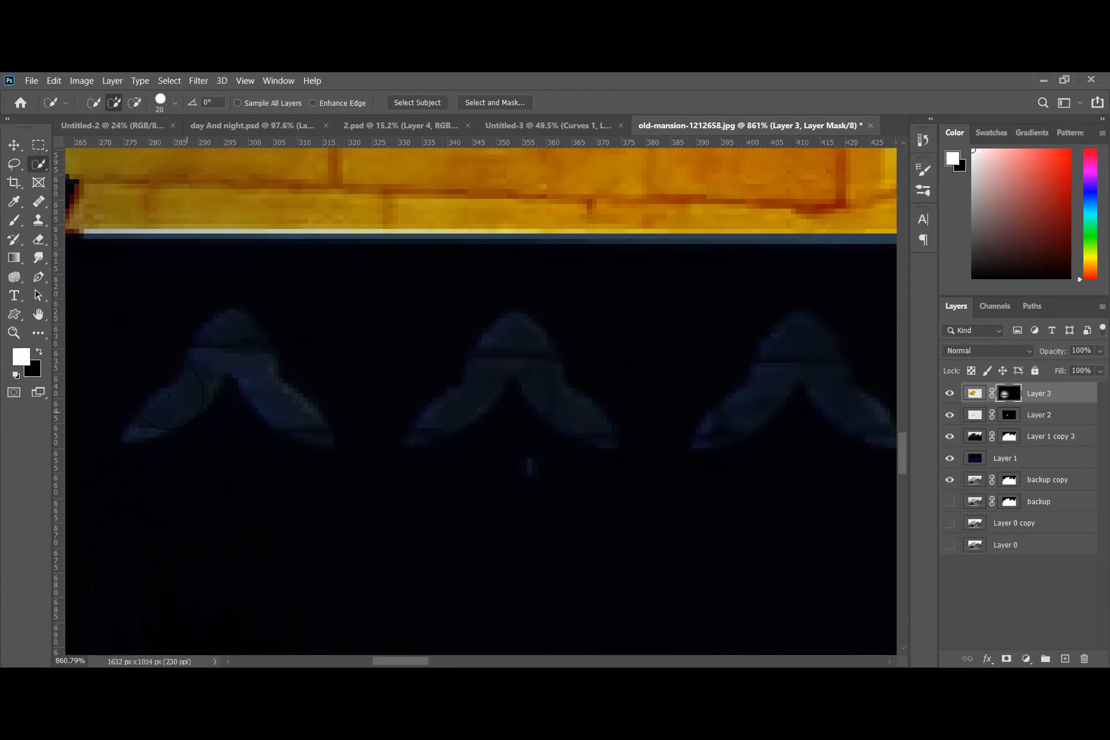
{"action": "key", "text": "bracketleft"}
{"action": "key", "text": "bracketleft"}
{"action": "key", "text": "bracketleft"}
{"action": "left_click", "coordinate": [151, 406]}
{"action": "left_click", "coordinate": [134, 102]}
{"action": "key", "text": "bracketleft"}
{"action": "key", "text": "bracketleft"}
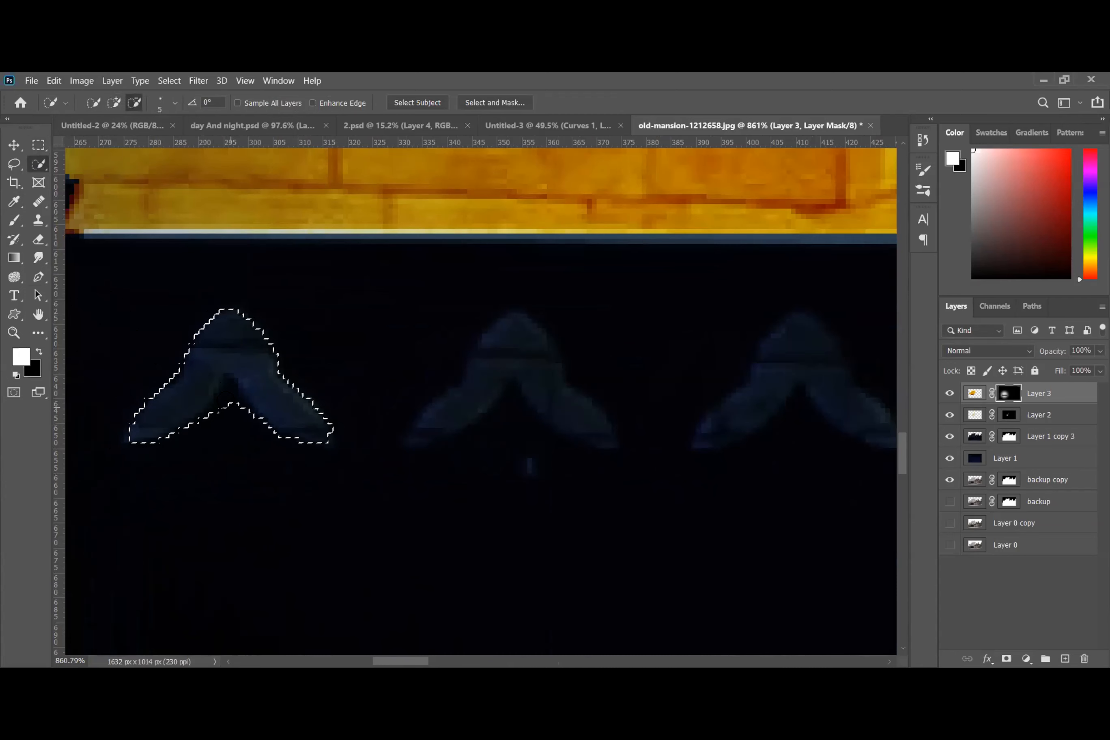
{"action": "left_click", "coordinate": [230, 402]}
{"action": "left_click", "coordinate": [229, 397]}
{"action": "left_click", "coordinate": [213, 401]}
{"action": "left_click", "coordinate": [231, 383]}
{"action": "left_click", "coordinate": [243, 404]}
{"action": "left_click", "coordinate": [213, 410]}
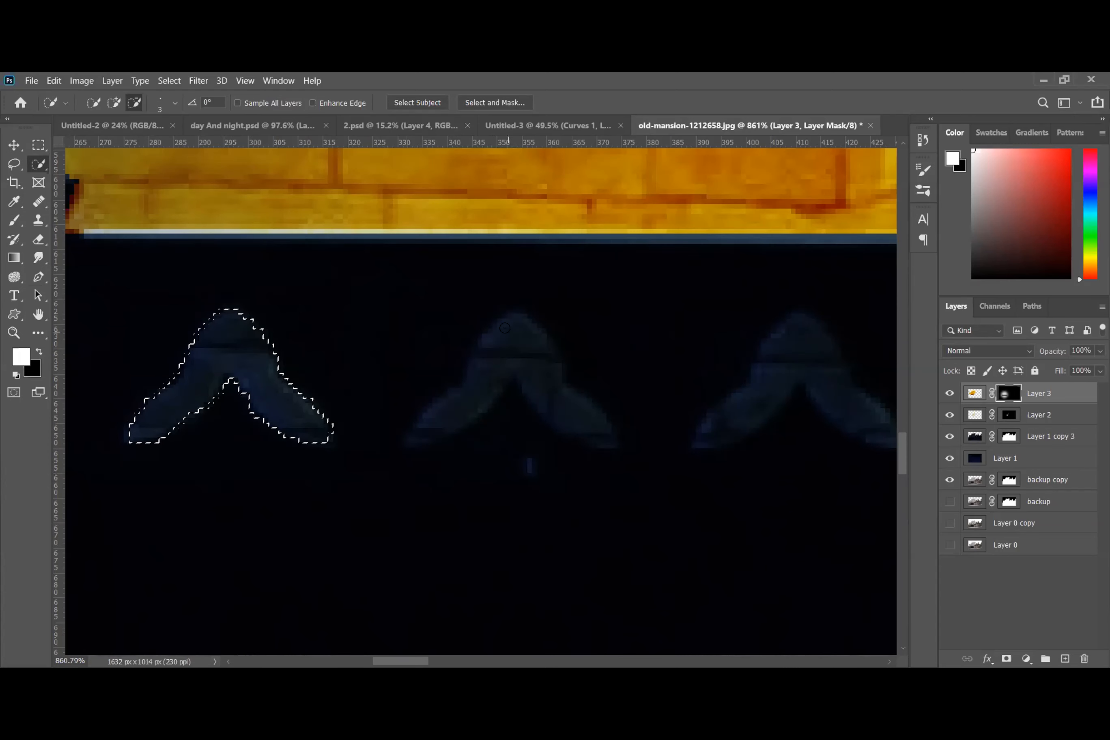
{"action": "key", "text": "ctrl+z"}
{"action": "key", "text": "ctrl+z"}
{"action": "key", "text": "ctrl+z"}
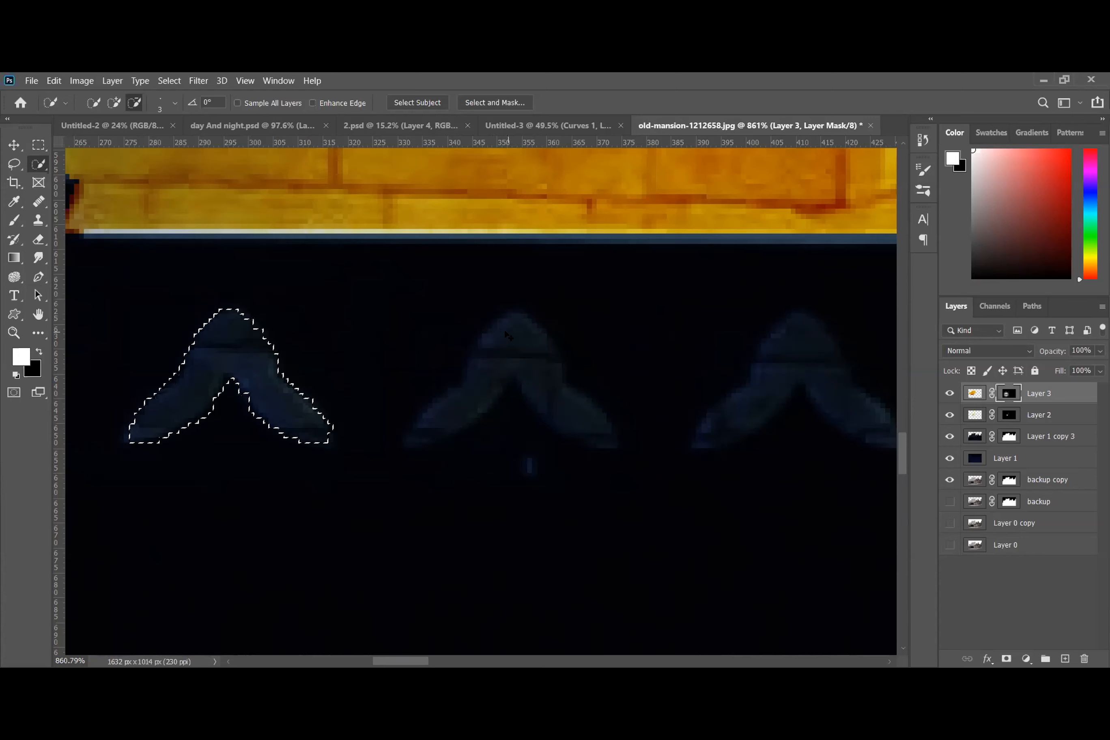
{"action": "key", "text": "ctrl+z"}
{"action": "key", "text": "ctrl+z"}
{"action": "key", "text": "ctrl+z"}
{"action": "key", "text": "ctrl+z"}
{"action": "key", "text": "ctrl+d"}
- Reveal the yellow glow in the gate's first arrow-shaped cutout on Layer 3's mask with a small white brush at 75% opacity and 82% flow
{"action": "left_click", "coordinate": [33, 219]}
{"action": "left_click", "coordinate": [127, 356]}
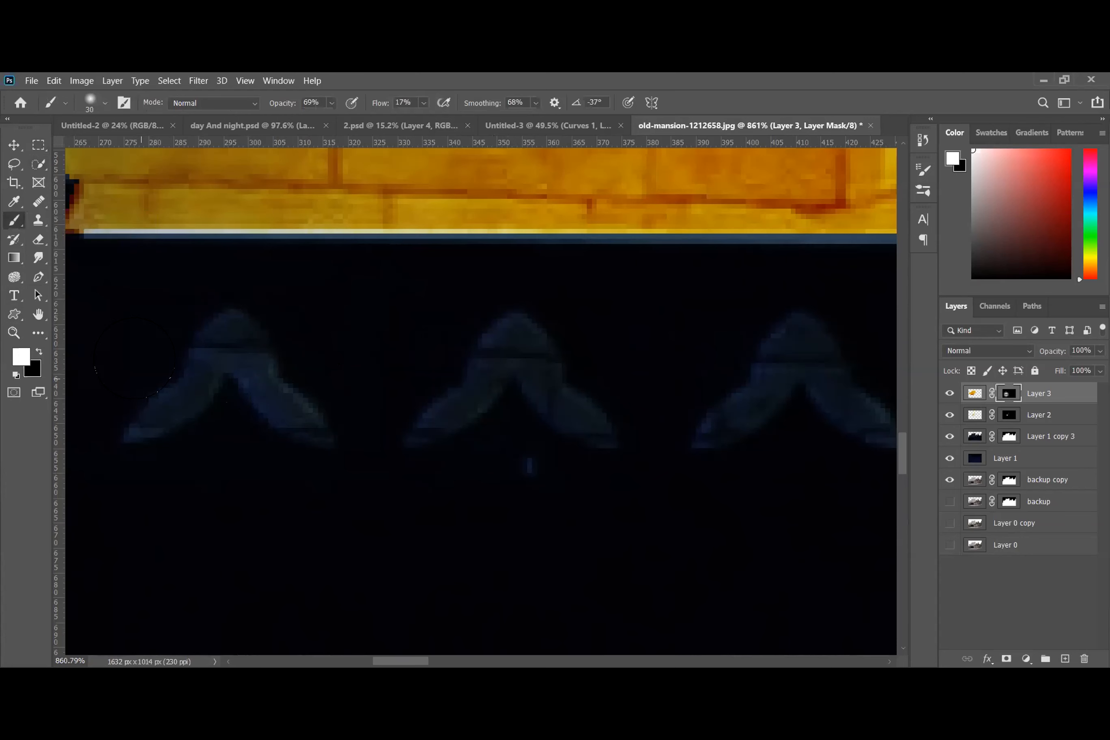
{"action": "key", "text": "bracketleft"}
{"action": "key", "text": "bracketleft"}
{"action": "key", "text": "bracketleft"}
{"action": "left_click", "coordinate": [231, 330]}
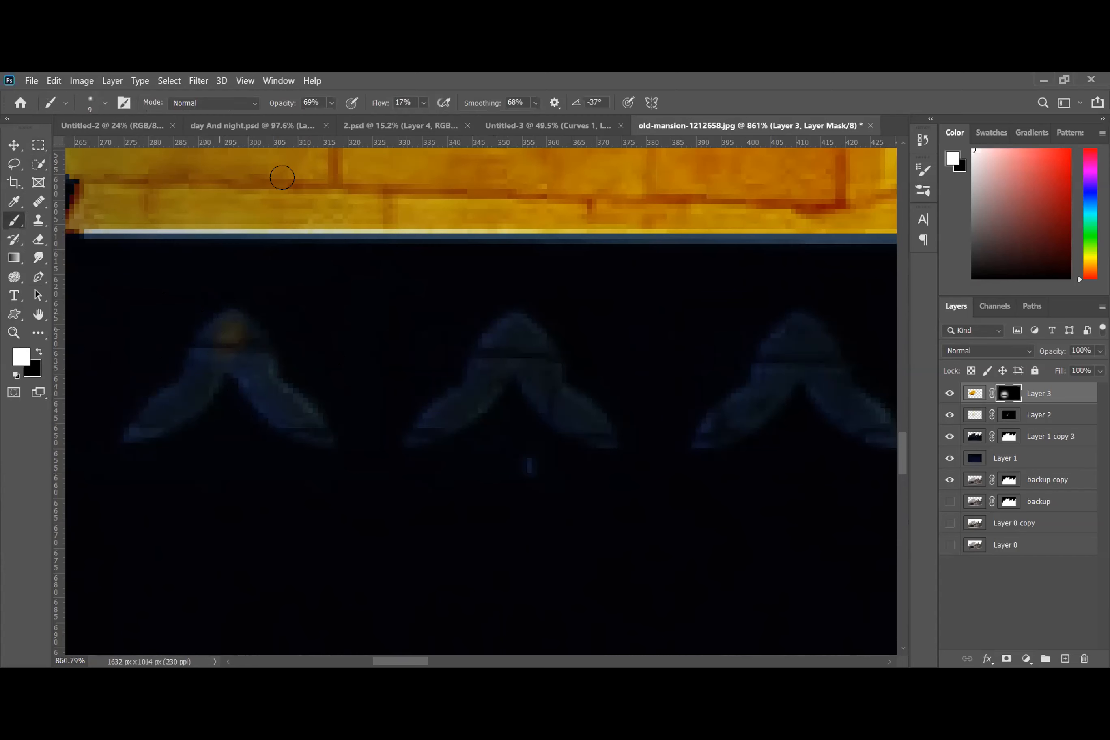
{"action": "left_click_drag", "start_coordinate": [285, 103], "coordinate": [289, 103]}
{"action": "left_click_drag", "start_coordinate": [381, 103], "coordinate": [423, 108]}
{"action": "mouse_move", "coordinate": [225, 336]}
{"action": "left_mouse_down"}
{"action": "mouse_move", "coordinate": [199, 355]}
{"action": "mouse_move", "coordinate": [189, 395]}
{"action": "mouse_move", "coordinate": [194, 378]}
{"action": "mouse_move", "coordinate": [142, 419]}
{"action": "mouse_move", "coordinate": [181, 401]}
{"action": "mouse_move", "coordinate": [195, 379]}
{"action": "mouse_move", "coordinate": [196, 392]}
{"action": "mouse_move", "coordinate": [139, 421]}
{"action": "left_mouse_up"}
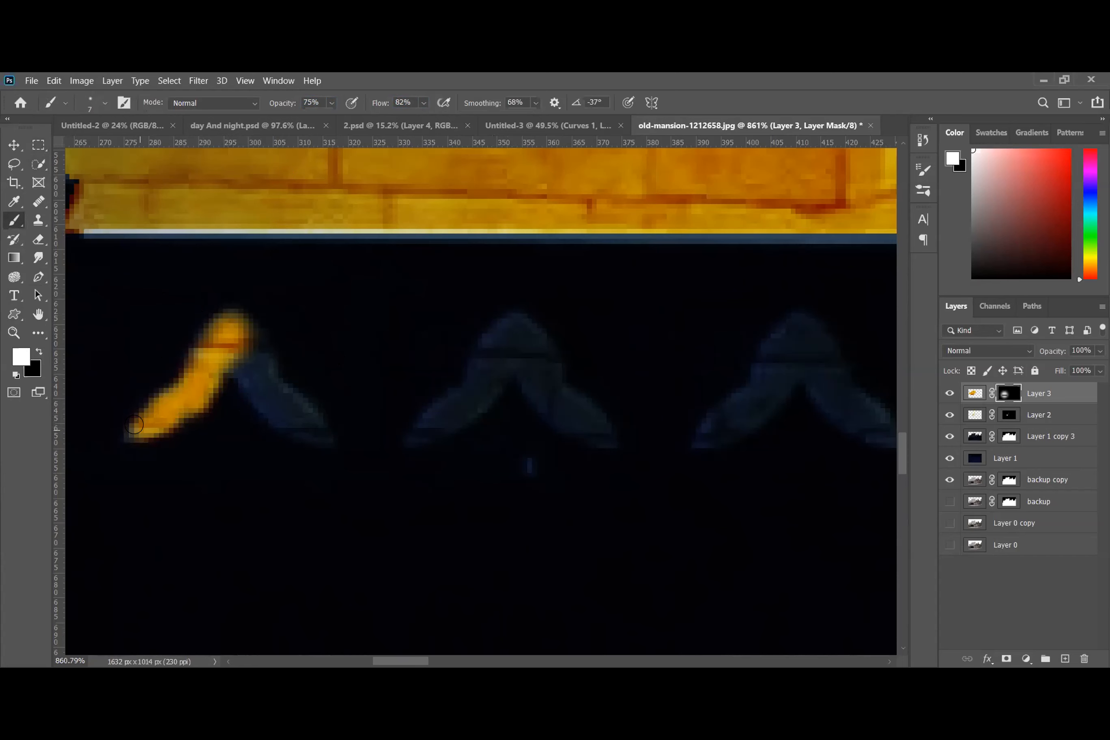
{"action": "left_click_drag", "start_coordinate": [128, 432], "coordinate": [128, 435]}
{"action": "mouse_move", "coordinate": [251, 349]}
{"action": "left_mouse_down"}
{"action": "mouse_move", "coordinate": [246, 362]}
{"action": "mouse_move", "coordinate": [266, 376]}
{"action": "left_mouse_up"}
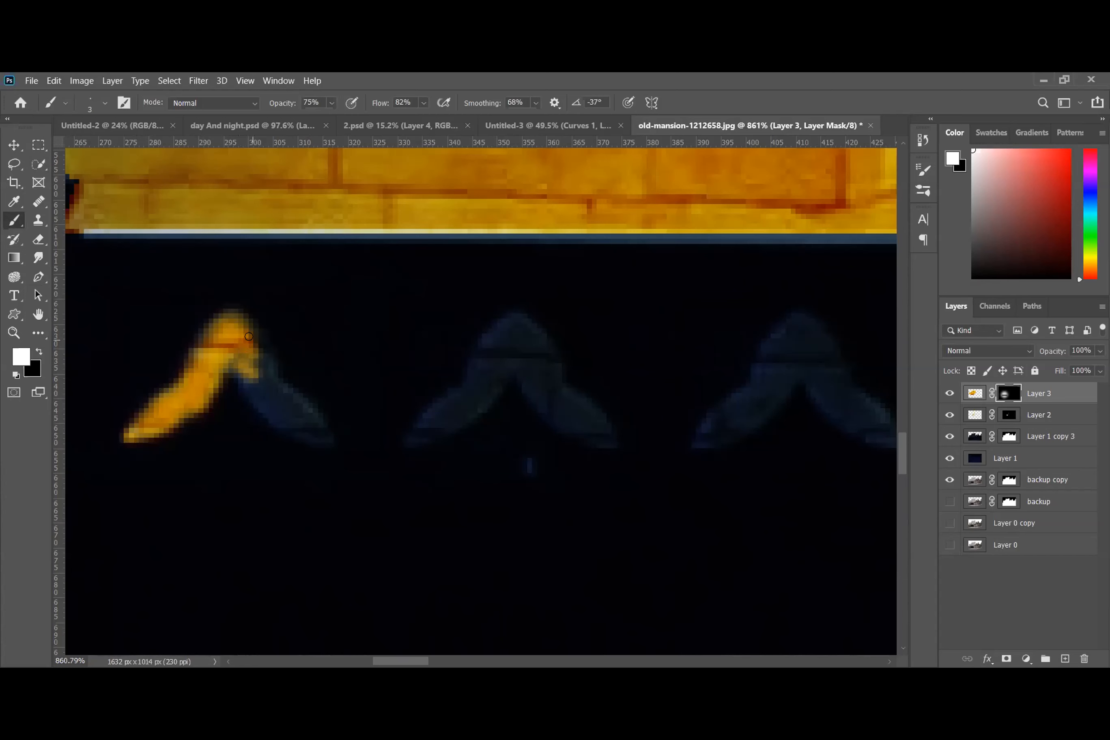
{"action": "left_click_drag", "start_coordinate": [250, 331], "coordinate": [256, 344]}
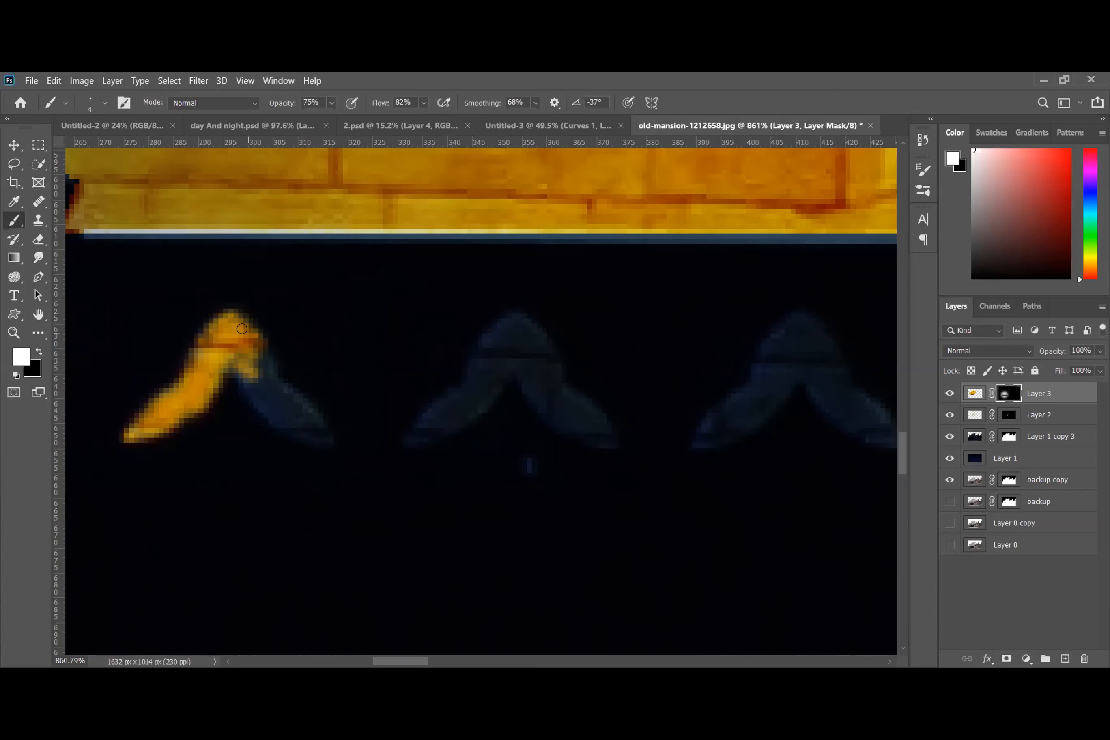
{"action": "mouse_move", "coordinate": [243, 330]}
{"action": "left_mouse_down"}
{"action": "mouse_move", "coordinate": [260, 360]}
{"action": "mouse_move", "coordinate": [232, 353]}
{"action": "mouse_move", "coordinate": [241, 372]}
{"action": "mouse_move", "coordinate": [272, 411]}
{"action": "mouse_move", "coordinate": [308, 430]}
{"action": "mouse_move", "coordinate": [265, 380]}
{"action": "mouse_move", "coordinate": [316, 432]}
{"action": "mouse_move", "coordinate": [251, 368]}
{"action": "mouse_move", "coordinate": [261, 368]}
{"action": "mouse_move", "coordinate": [253, 340]}
{"action": "left_mouse_up"}
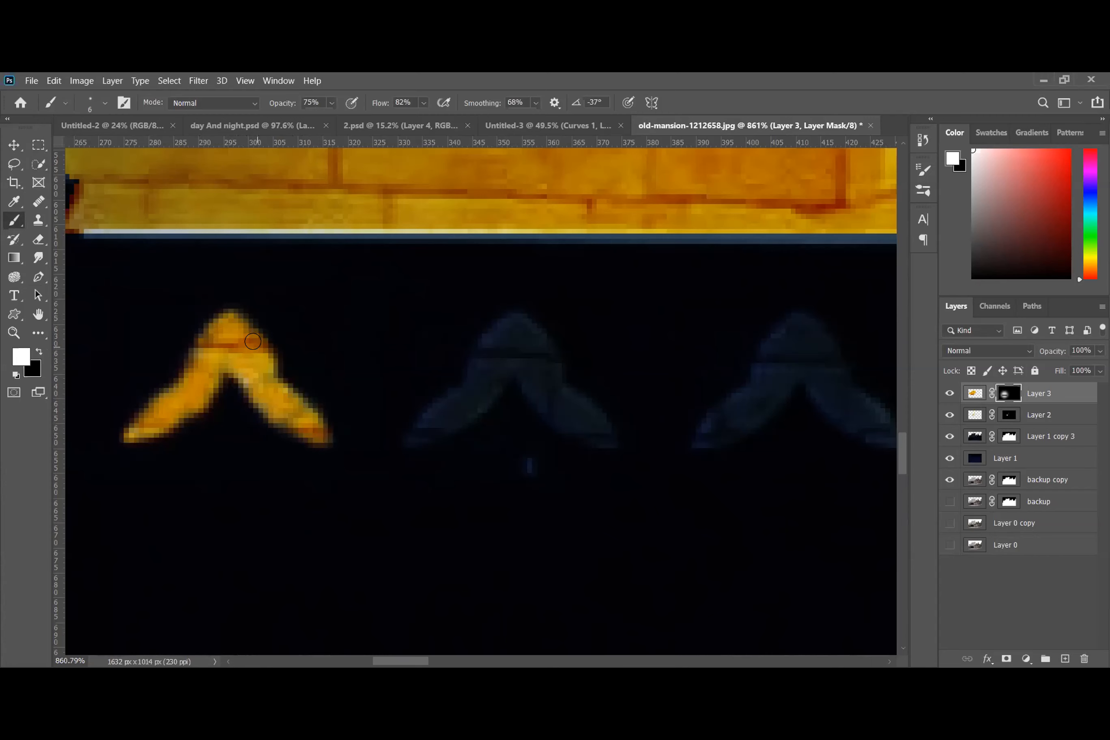
- Paint white over the gate's second cutout on Layer 3's mask with a 6 px brush to reveal the yellow glow
{"action": "scroll", "coordinate": [264, 423], "scroll_direction": "down", "scroll_amount": 5}
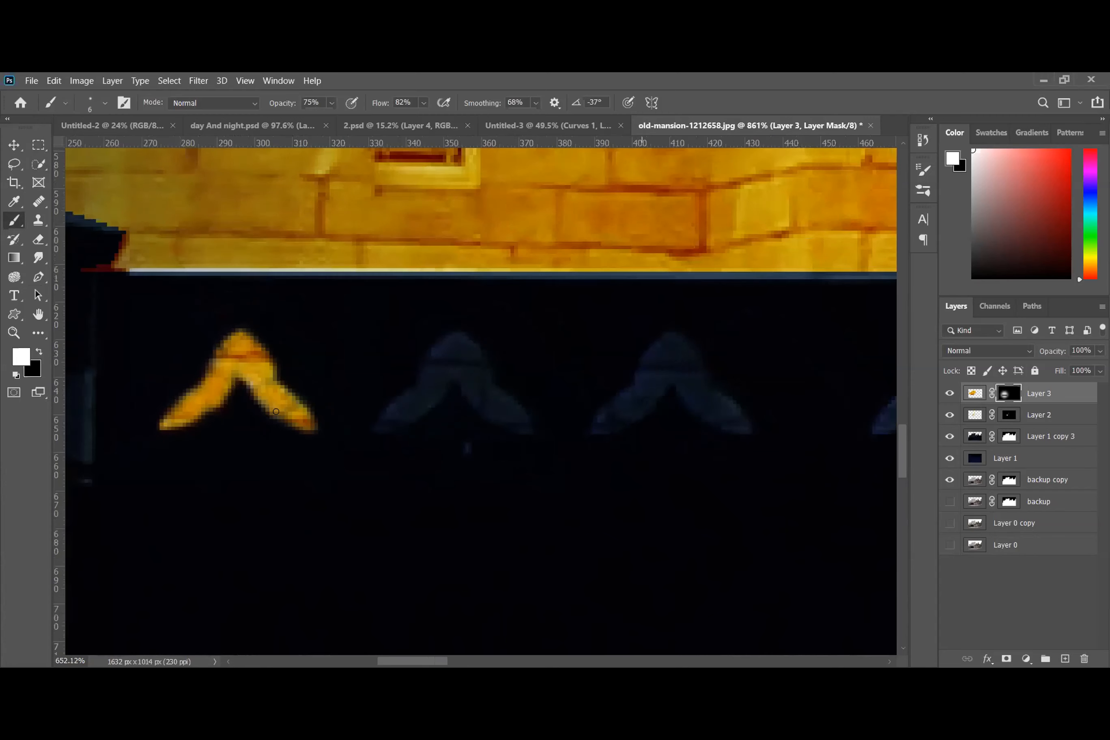
{"action": "scroll", "coordinate": [382, 372], "scroll_direction": "up", "scroll_amount": 5}
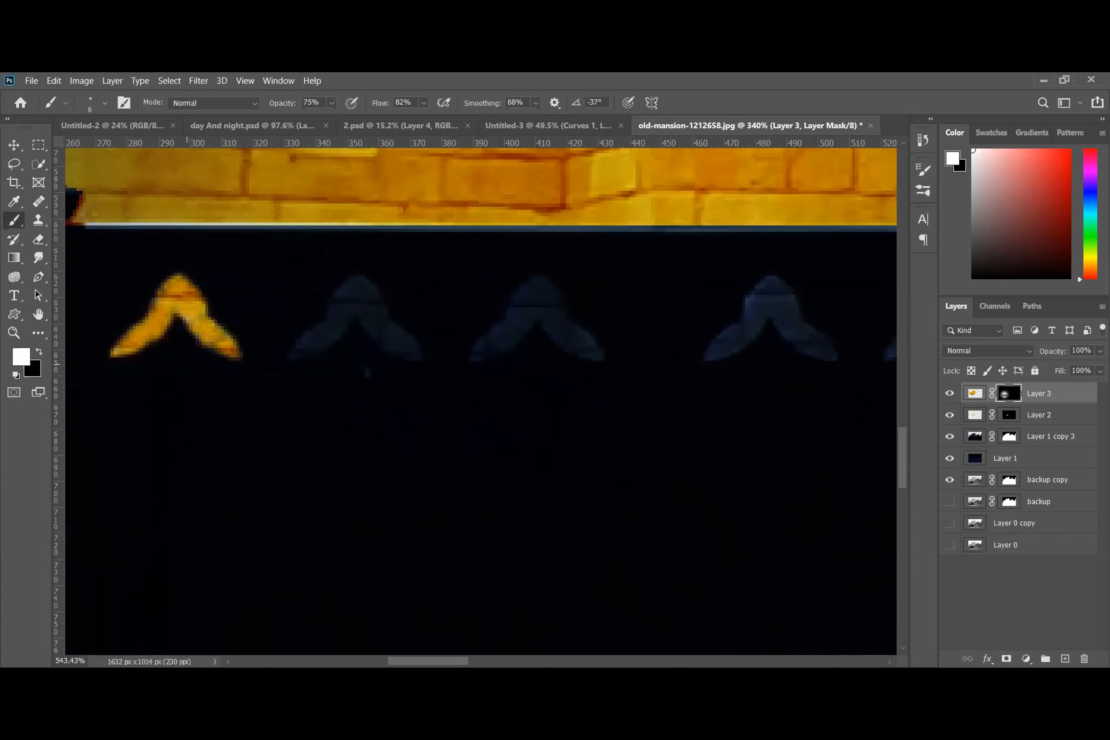
{"action": "left_click_drag", "start_coordinate": [353, 265], "coordinate": [280, 349]}
{"action": "mouse_move", "coordinate": [334, 286]}
{"action": "left_mouse_down"}
{"action": "mouse_move", "coordinate": [313, 304]}
{"action": "mouse_move", "coordinate": [316, 280]}
{"action": "mouse_move", "coordinate": [344, 259]}
{"action": "mouse_move", "coordinate": [305, 323]}
{"action": "mouse_move", "coordinate": [252, 361]}
{"action": "mouse_move", "coordinate": [280, 332]}
{"action": "mouse_move", "coordinate": [294, 330]}
{"action": "mouse_move", "coordinate": [272, 341]}
{"action": "mouse_move", "coordinate": [278, 349]}
{"action": "mouse_move", "coordinate": [300, 341]}
{"action": "mouse_move", "coordinate": [312, 316]}
{"action": "mouse_move", "coordinate": [302, 338]}
{"action": "left_mouse_up"}
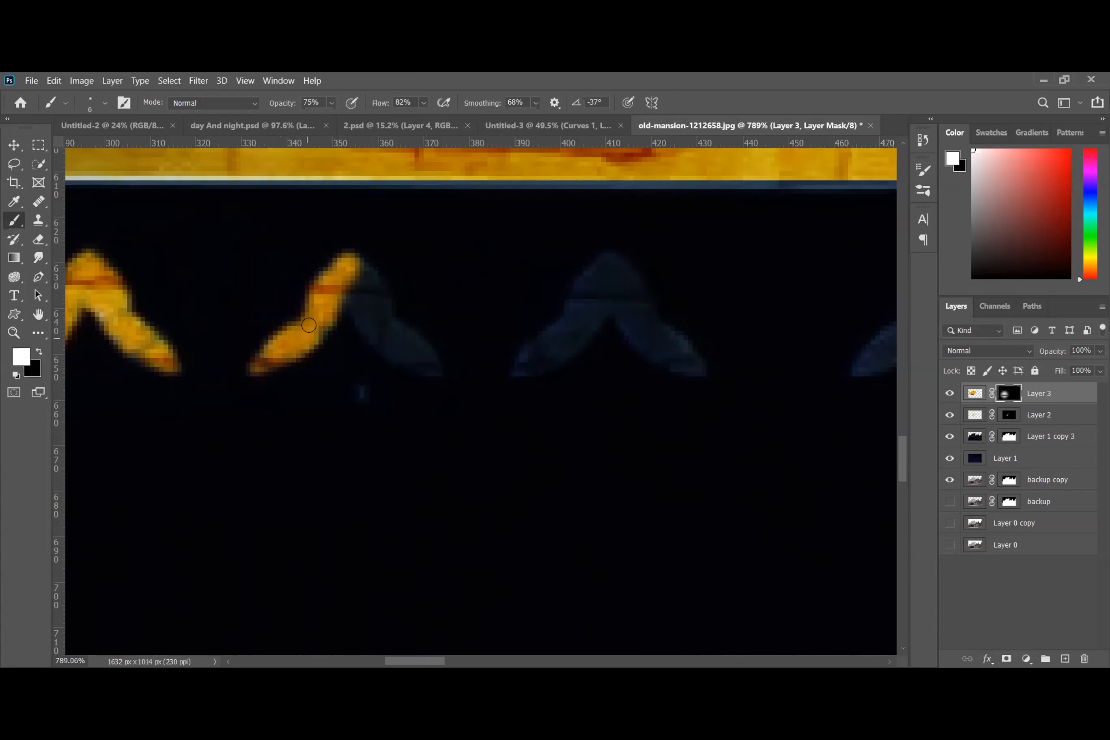
{"action": "mouse_move", "coordinate": [340, 279]}
{"action": "left_mouse_down"}
{"action": "mouse_move", "coordinate": [382, 337]}
{"action": "mouse_move", "coordinate": [341, 295]}
{"action": "mouse_move", "coordinate": [324, 326]}
{"action": "left_mouse_up"}
{"action": "left_click", "coordinate": [315, 325]}
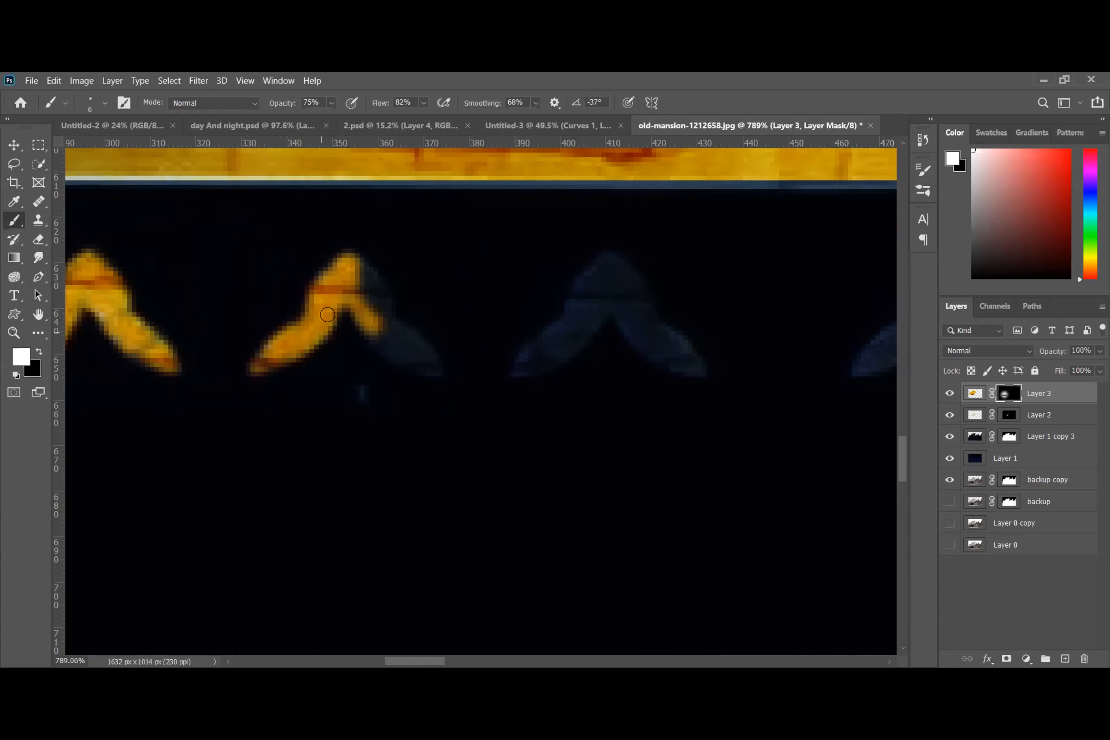
{"action": "left_click", "coordinate": [404, 350]}
{"action": "mouse_move", "coordinate": [378, 333]}
{"action": "left_mouse_down"}
{"action": "mouse_move", "coordinate": [426, 361]}
{"action": "mouse_move", "coordinate": [410, 360]}
{"action": "mouse_move", "coordinate": [415, 344]}
{"action": "mouse_move", "coordinate": [397, 352]}
{"action": "mouse_move", "coordinate": [424, 359]}
{"action": "mouse_move", "coordinate": [381, 322]}
{"action": "mouse_move", "coordinate": [354, 269]}
{"action": "mouse_move", "coordinate": [364, 305]}
{"action": "mouse_move", "coordinate": [352, 267]}
{"action": "mouse_move", "coordinate": [390, 316]}
{"action": "left_mouse_up"}
{"action": "left_click", "coordinate": [391, 326]}
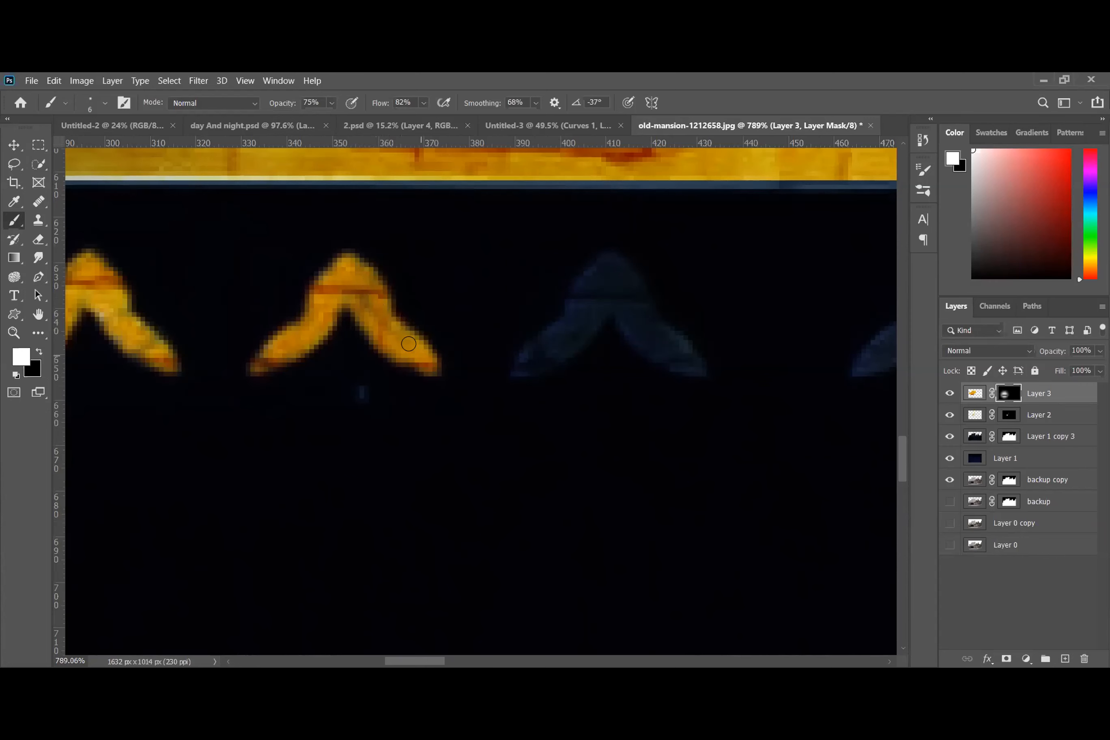
- Reveal the yellow glow in the gate's third cutout on Layer 3's mask with the 6 px white brush
{"action": "scroll", "coordinate": [415, 351], "scroll_direction": "down", "scroll_amount": 2}
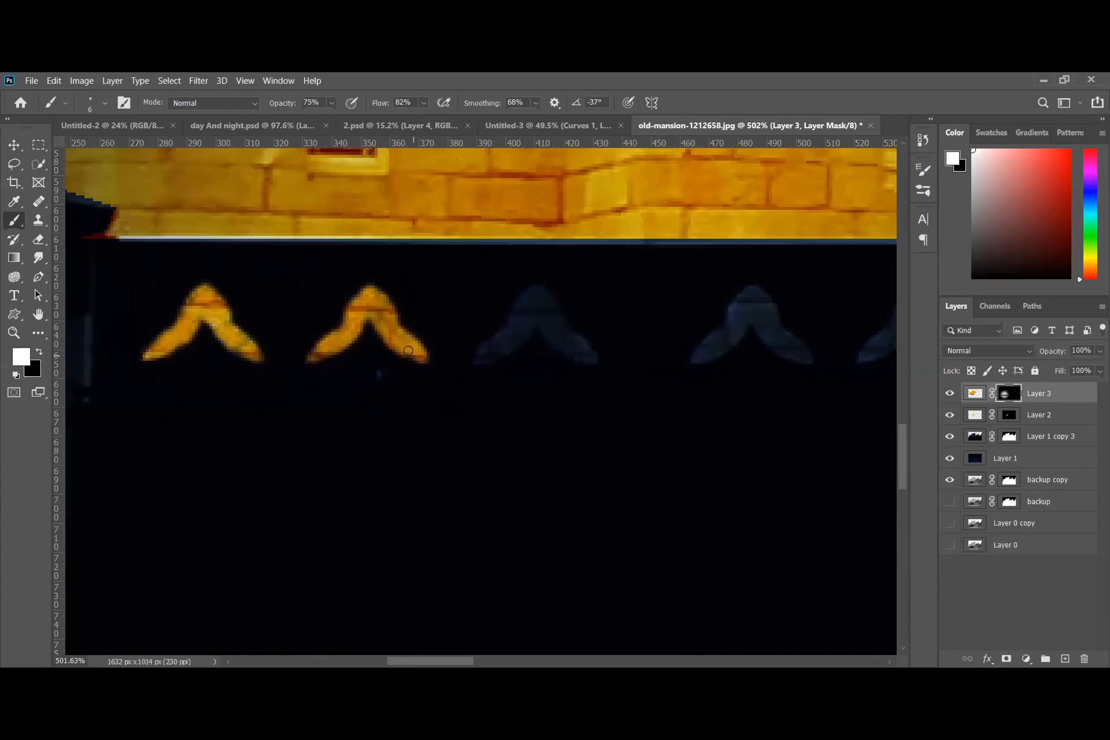
{"action": "scroll", "coordinate": [415, 350], "scroll_direction": "down", "scroll_amount": 3}
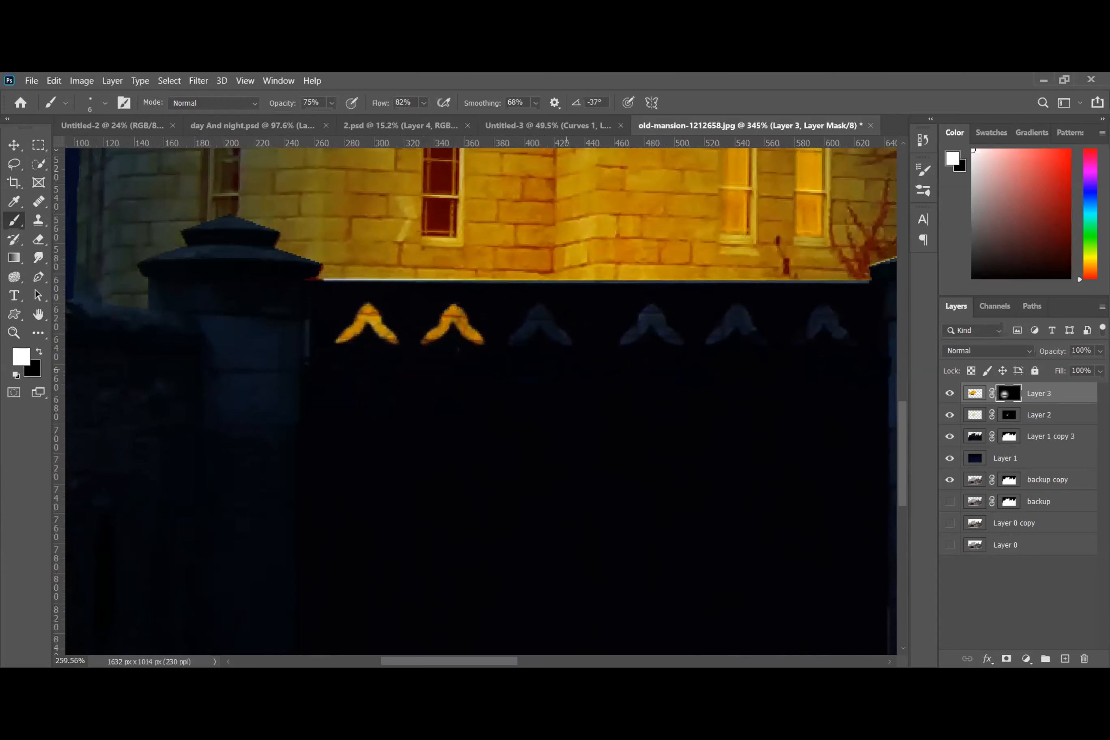
{"action": "scroll", "coordinate": [741, 369], "scroll_direction": "down", "scroll_amount": 1}
{"action": "scroll", "coordinate": [784, 368], "scroll_direction": "up", "scroll_amount": 4}
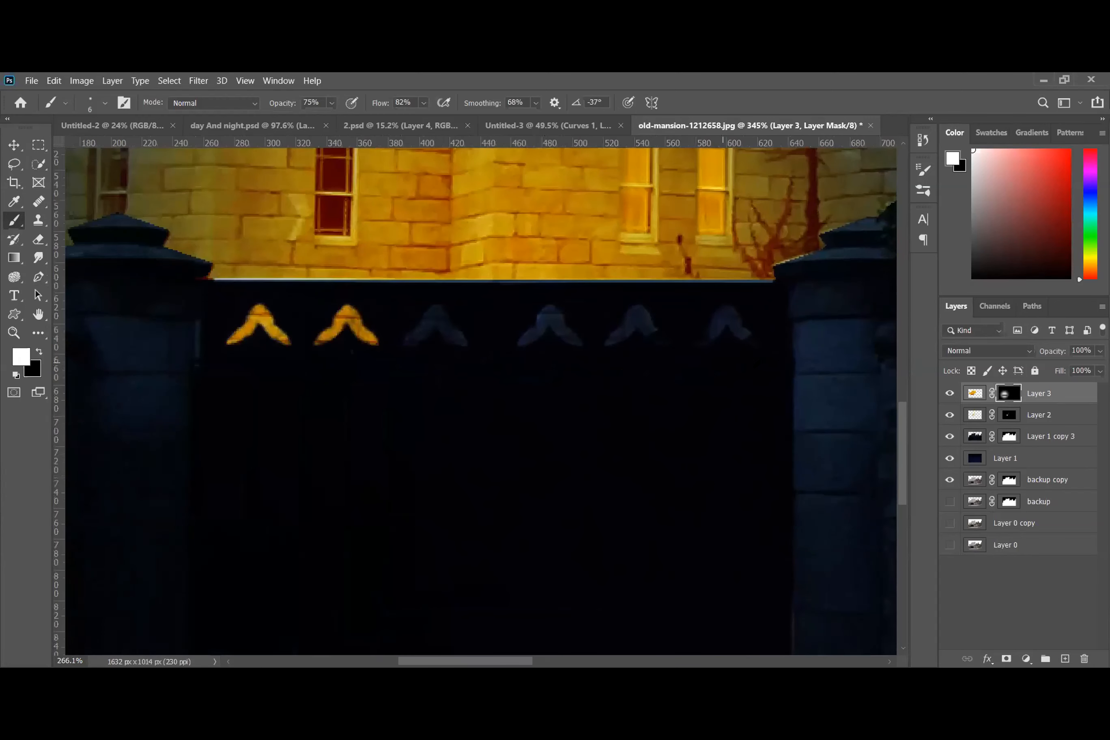
{"action": "scroll", "coordinate": [497, 335], "scroll_direction": "up", "scroll_amount": 1}
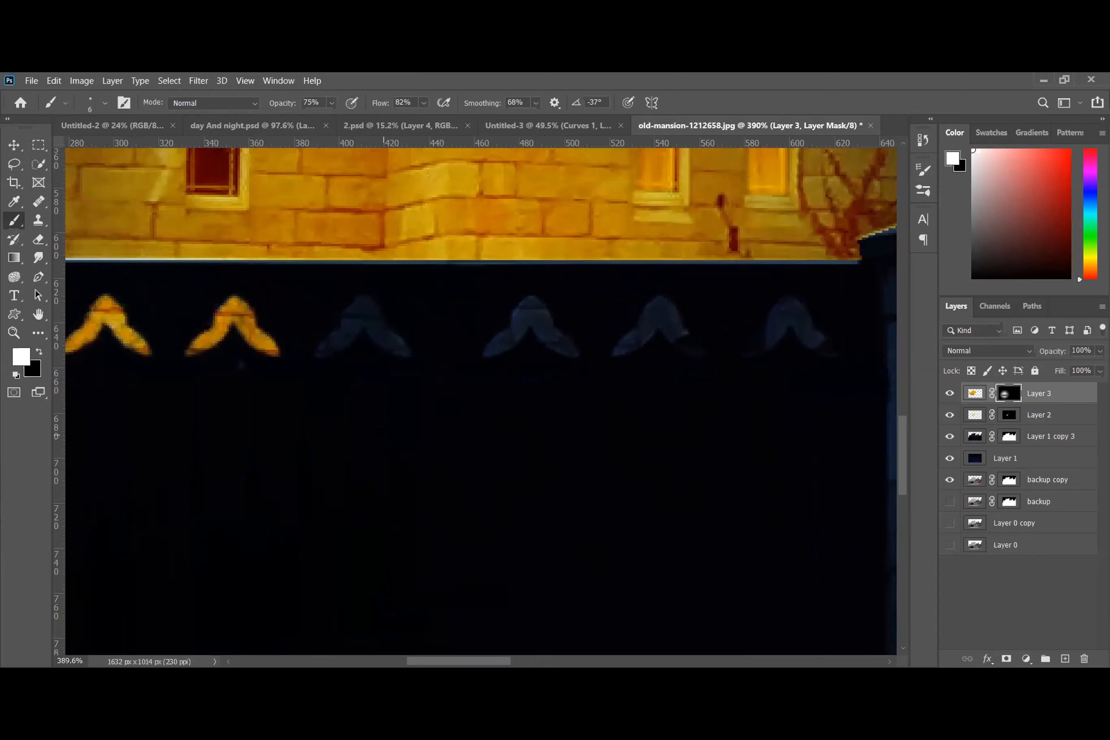
{"action": "scroll", "coordinate": [349, 426], "scroll_direction": "up", "scroll_amount": 3}
{"action": "scroll", "coordinate": [339, 293], "scroll_direction": "down", "scroll_amount": 2}
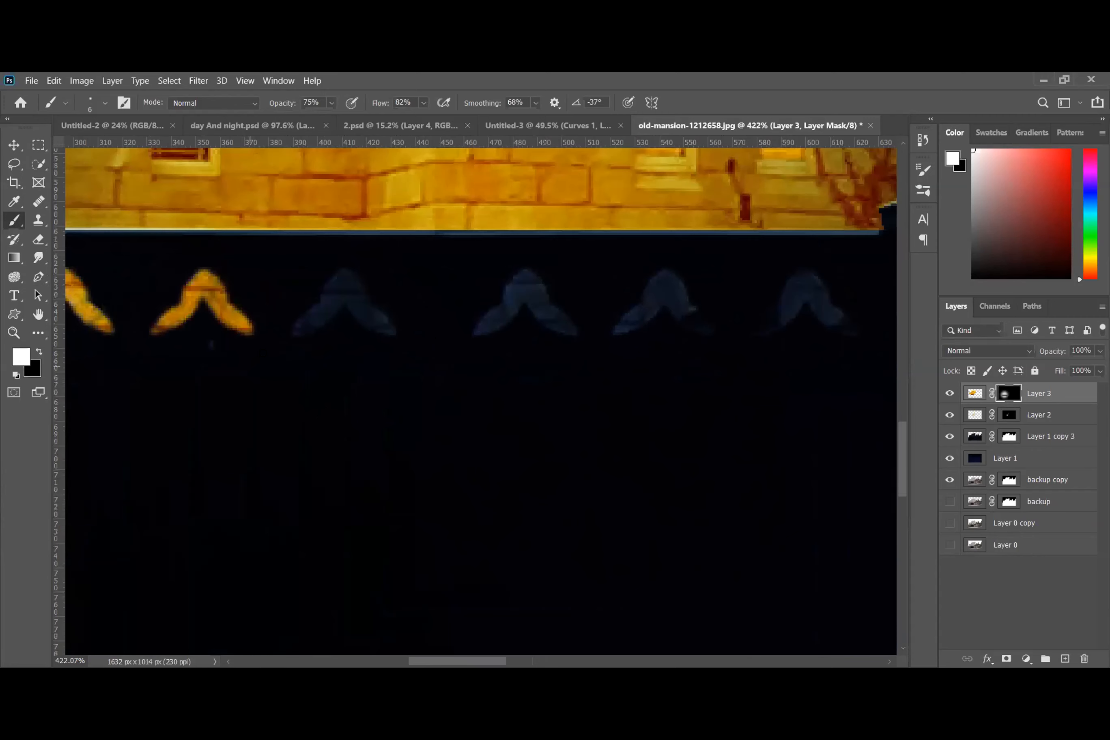
{"action": "scroll", "coordinate": [338, 294], "scroll_direction": "up", "scroll_amount": 2}
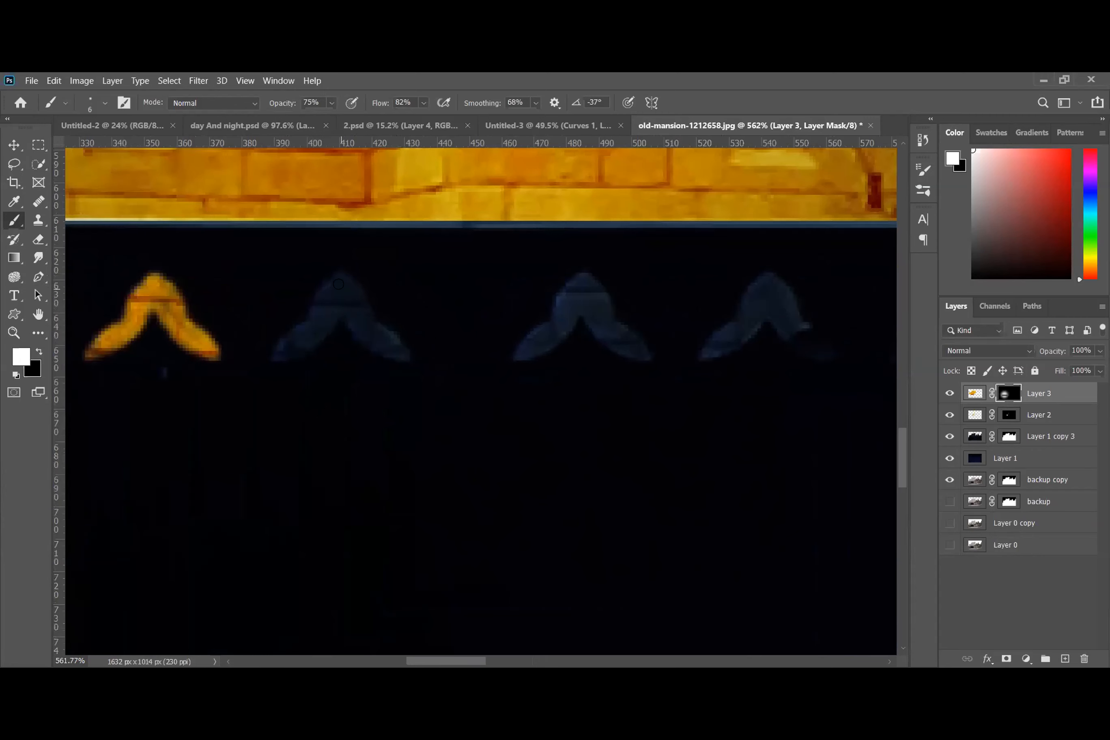
{"action": "scroll", "coordinate": [338, 284], "scroll_direction": "up", "scroll_amount": 4}
{"action": "mouse_move", "coordinate": [333, 286]}
{"action": "left_mouse_down"}
{"action": "mouse_move", "coordinate": [304, 310]}
{"action": "mouse_move", "coordinate": [306, 297]}
{"action": "mouse_move", "coordinate": [292, 344]}
{"action": "mouse_move", "coordinate": [244, 377]}
{"action": "mouse_move", "coordinate": [298, 332]}
{"action": "mouse_move", "coordinate": [253, 380]}
{"action": "mouse_move", "coordinate": [280, 363]}
{"action": "mouse_move", "coordinate": [286, 371]}
{"action": "mouse_move", "coordinate": [335, 298]}
{"action": "mouse_move", "coordinate": [334, 327]}
{"action": "mouse_move", "coordinate": [307, 329]}
{"action": "mouse_move", "coordinate": [332, 321]}
{"action": "mouse_move", "coordinate": [348, 295]}
{"action": "mouse_move", "coordinate": [335, 268]}
{"action": "mouse_move", "coordinate": [372, 329]}
{"action": "mouse_move", "coordinate": [353, 327]}
{"action": "mouse_move", "coordinate": [398, 381]}
{"action": "mouse_move", "coordinate": [430, 389]}
{"action": "mouse_move", "coordinate": [351, 333]}
{"action": "mouse_move", "coordinate": [377, 365]}
{"action": "mouse_move", "coordinate": [362, 326]}
{"action": "mouse_move", "coordinate": [377, 325]}
{"action": "mouse_move", "coordinate": [375, 311]}
{"action": "mouse_move", "coordinate": [344, 273]}
{"action": "mouse_move", "coordinate": [391, 347]}
{"action": "mouse_move", "coordinate": [378, 325]}
{"action": "mouse_move", "coordinate": [427, 378]}
{"action": "mouse_move", "coordinate": [403, 379]}
{"action": "mouse_move", "coordinate": [421, 381]}
{"action": "mouse_move", "coordinate": [407, 368]}
{"action": "left_mouse_up"}
- Light up the peak and upper left side of the gate's fourth cutout with white dabs on Layer 3's mask
{"action": "scroll", "coordinate": [407, 360], "scroll_direction": "down", "scroll_amount": 1}
{"action": "scroll", "coordinate": [407, 360], "scroll_direction": "down", "scroll_amount": 10}
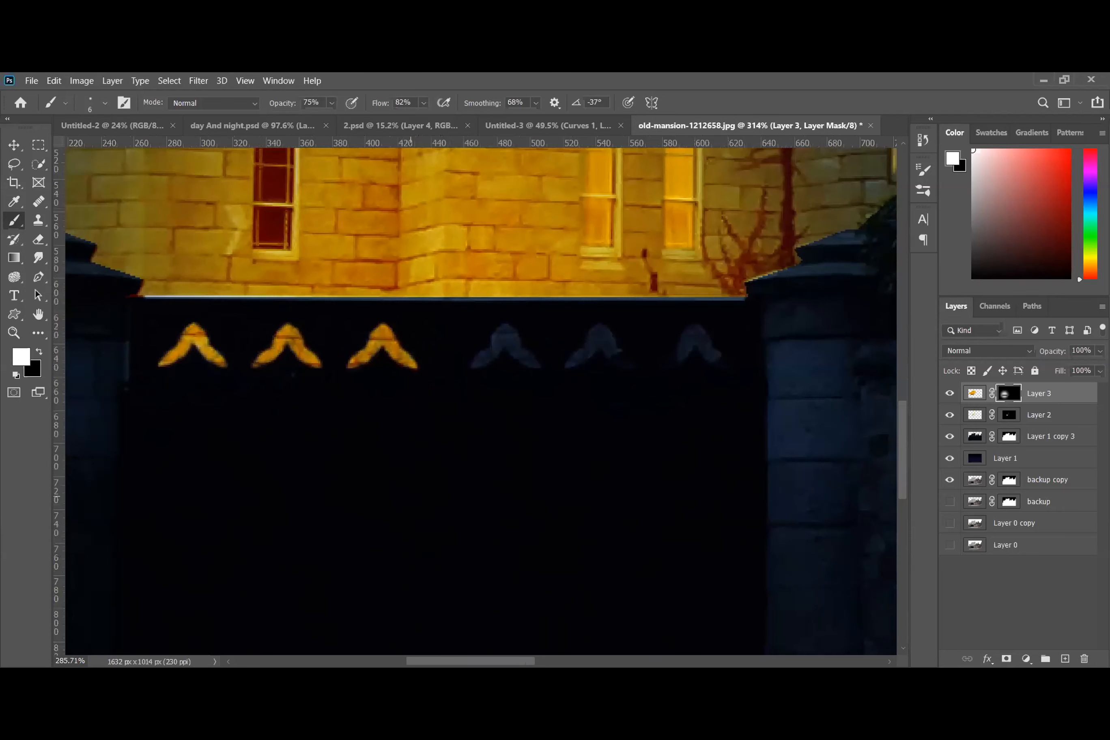
{"action": "scroll", "coordinate": [449, 370], "scroll_direction": "up", "scroll_amount": 5}
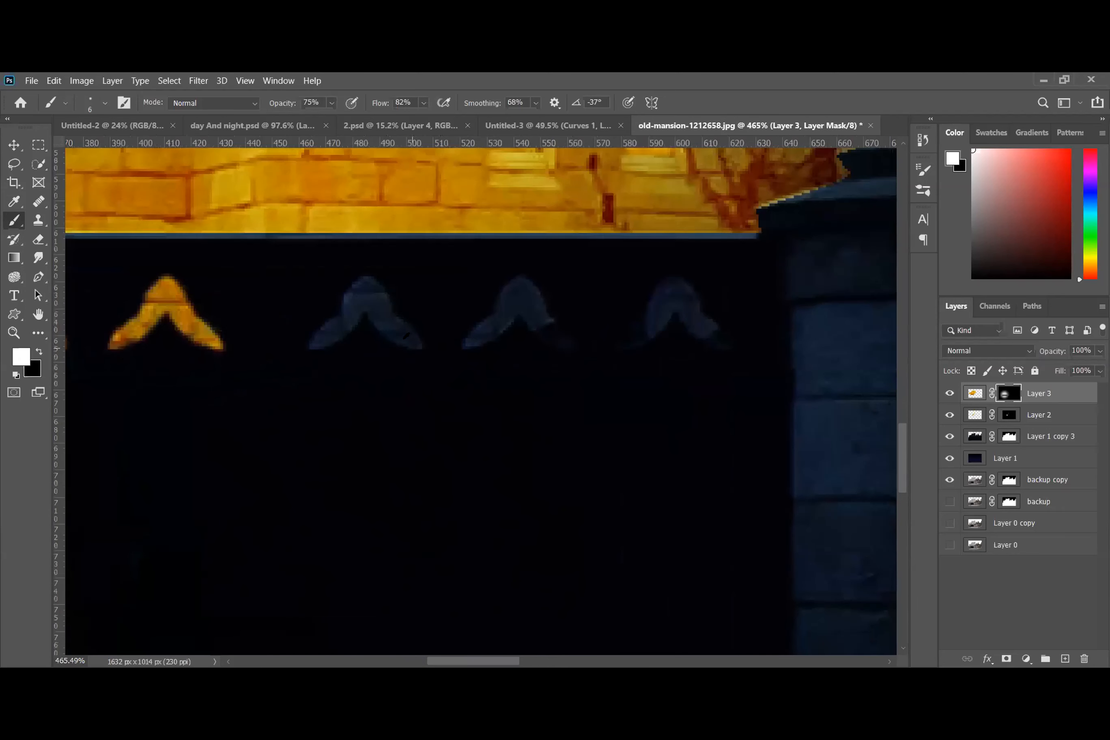
{"action": "scroll", "coordinate": [375, 311], "scroll_direction": "up", "scroll_amount": 5}
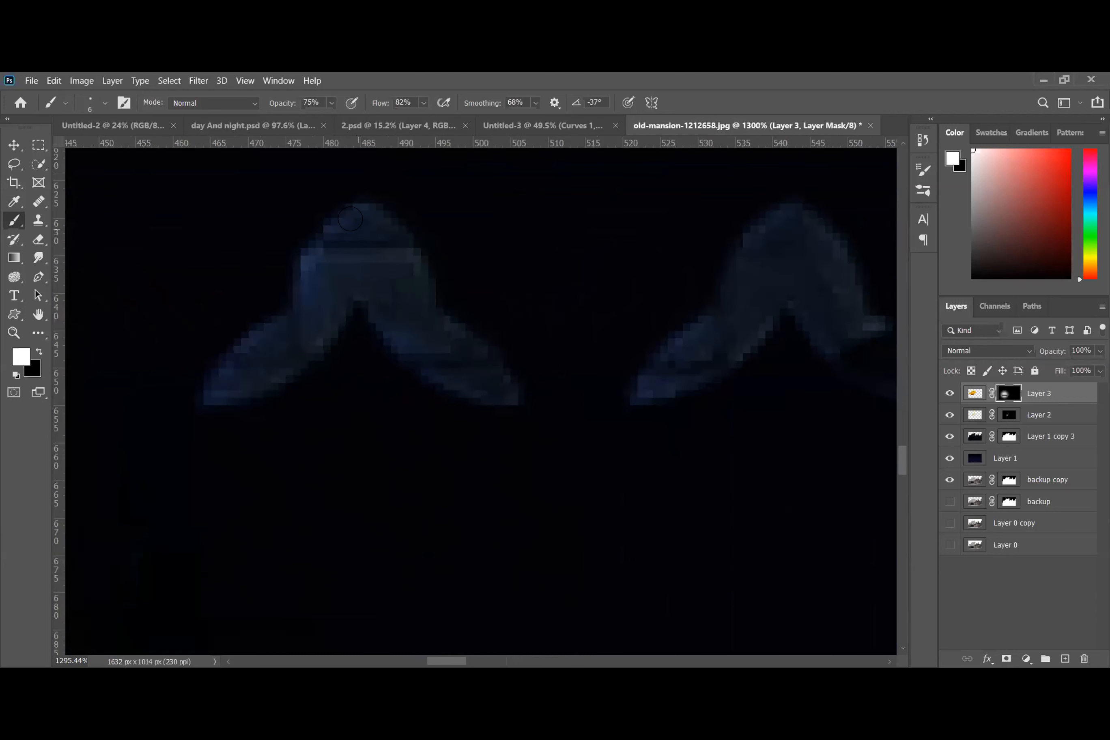
{"action": "left_click", "coordinate": [351, 216]}
{"action": "left_click", "coordinate": [361, 220]}
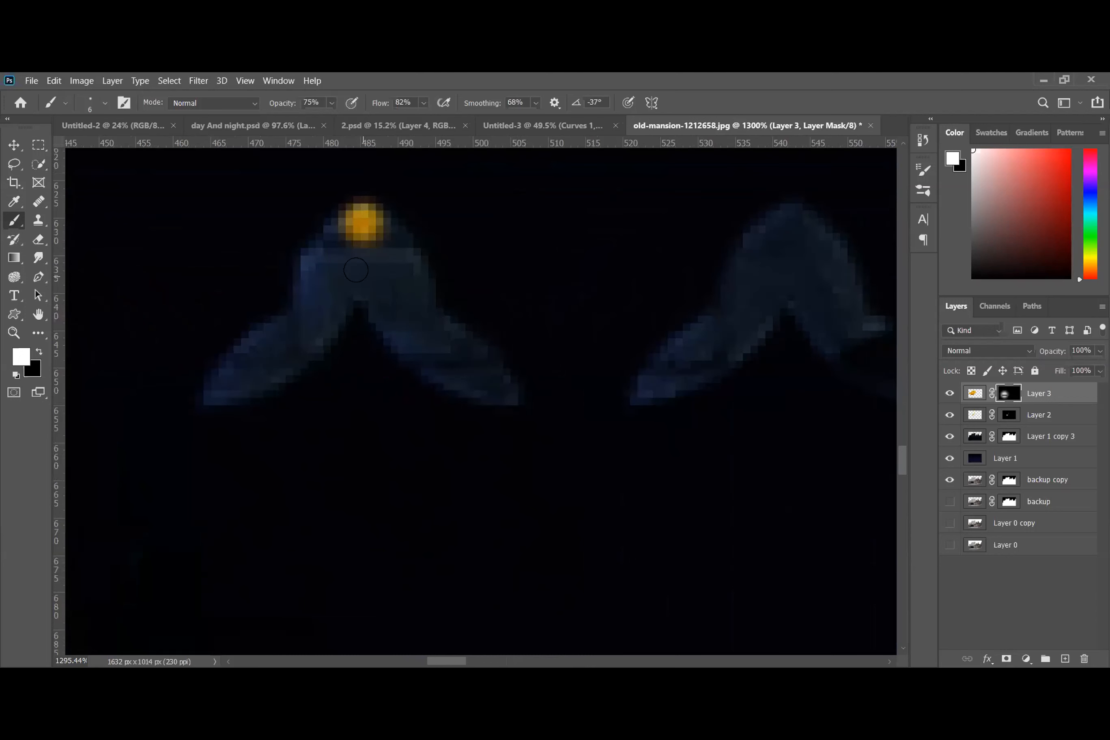
{"action": "left_click", "coordinate": [362, 273]}
{"action": "left_click", "coordinate": [364, 243]}
{"action": "left_click", "coordinate": [362, 255]}
{"action": "left_click", "coordinate": [362, 269]}
{"action": "left_click", "coordinate": [349, 227]}
{"action": "left_click", "coordinate": [338, 232]}
{"action": "left_click", "coordinate": [337, 241]}
{"action": "left_click", "coordinate": [323, 254]}
{"action": "left_click", "coordinate": [324, 262]}
{"action": "left_click", "coordinate": [337, 238]}
{"action": "left_click", "coordinate": [335, 274]}
{"action": "left_click", "coordinate": [325, 281]}
{"action": "left_click", "coordinate": [313, 267]}
{"action": "left_click", "coordinate": [310, 273]}
{"action": "left_click", "coordinate": [311, 285]}
{"action": "left_click", "coordinate": [313, 298]}
{"action": "left_click", "coordinate": [312, 318]}
{"action": "left_click", "coordinate": [325, 284]}
{"action": "left_click", "coordinate": [330, 287]}
{"action": "left_click", "coordinate": [334, 302]}
{"action": "left_click", "coordinate": [329, 309]}
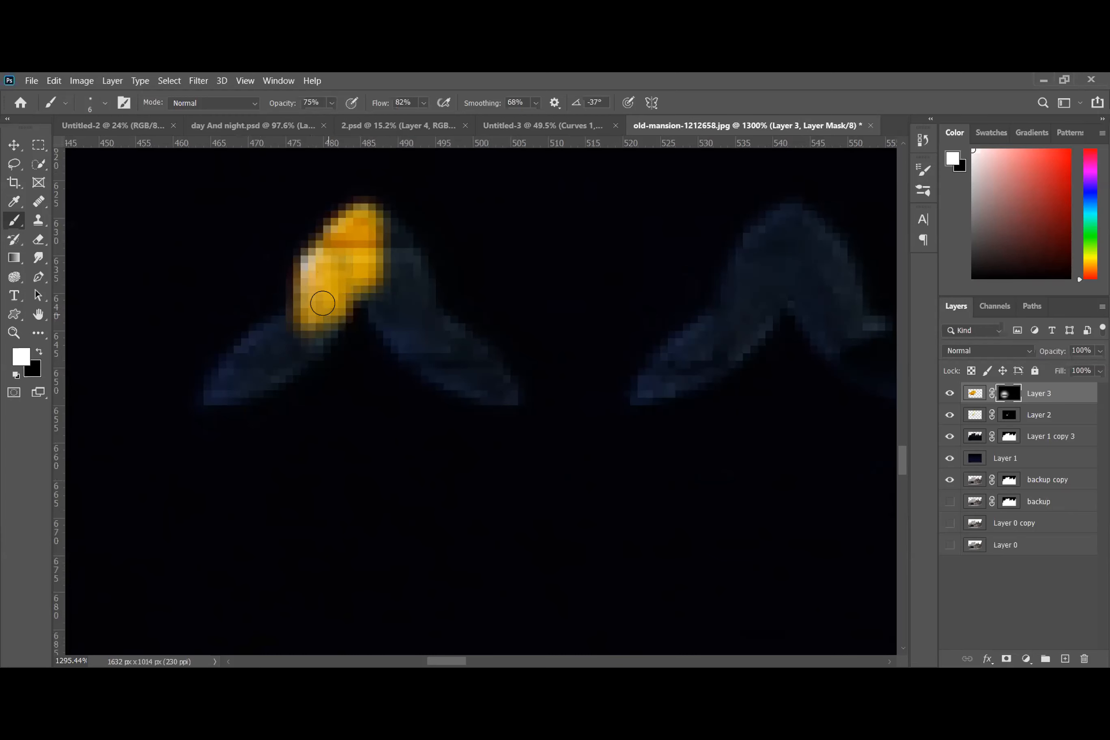
- Fill the left leg of the fourth cutout down to its tip with yellow glow on Layer 3's mask
{"action": "left_click", "coordinate": [323, 314]}
{"action": "left_click", "coordinate": [313, 329]}
{"action": "left_click", "coordinate": [293, 347]}
{"action": "left_click", "coordinate": [281, 352]}
{"action": "left_click", "coordinate": [266, 357]}
{"action": "left_click", "coordinate": [235, 369]}
{"action": "left_click", "coordinate": [219, 387]}
{"action": "left_click", "coordinate": [254, 356]}
{"action": "left_click_drag", "start_coordinate": [255, 356], "coordinate": [319, 308]}
{"action": "left_click", "coordinate": [289, 330]}
{"action": "left_click", "coordinate": [268, 333]}
{"action": "left_click", "coordinate": [261, 337]}
{"action": "left_click", "coordinate": [251, 344]}
{"action": "left_click", "coordinate": [261, 336]}
{"action": "left_click", "coordinate": [271, 330]}
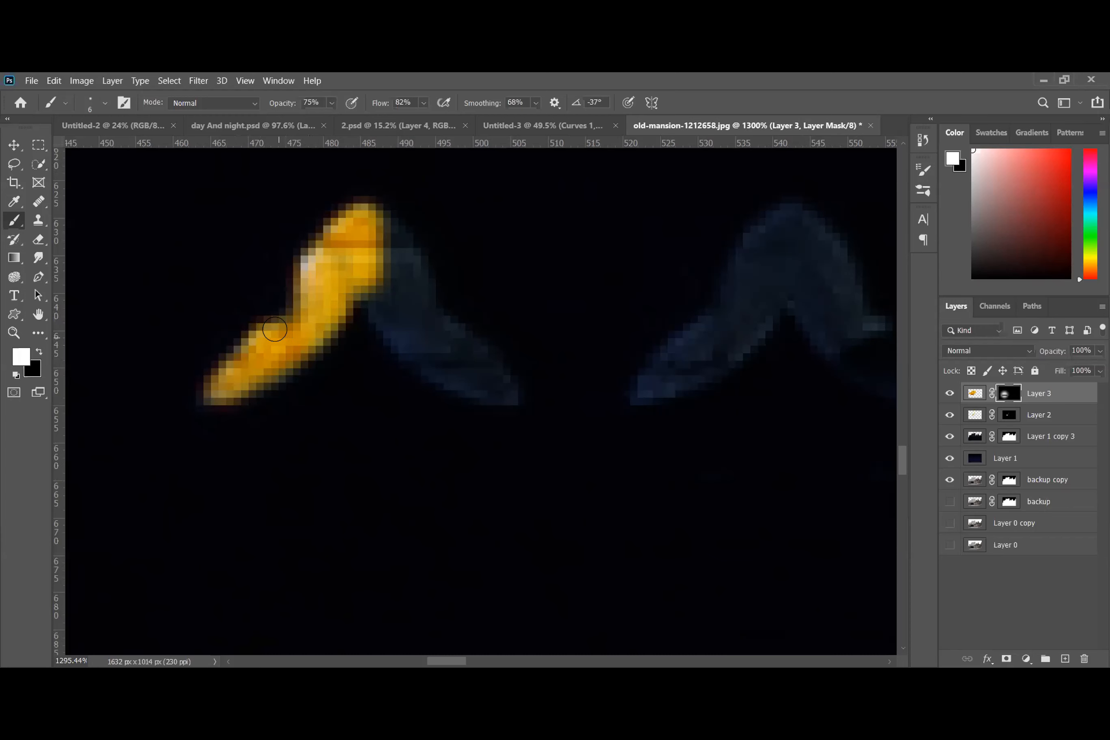
{"action": "left_click", "coordinate": [249, 376]}
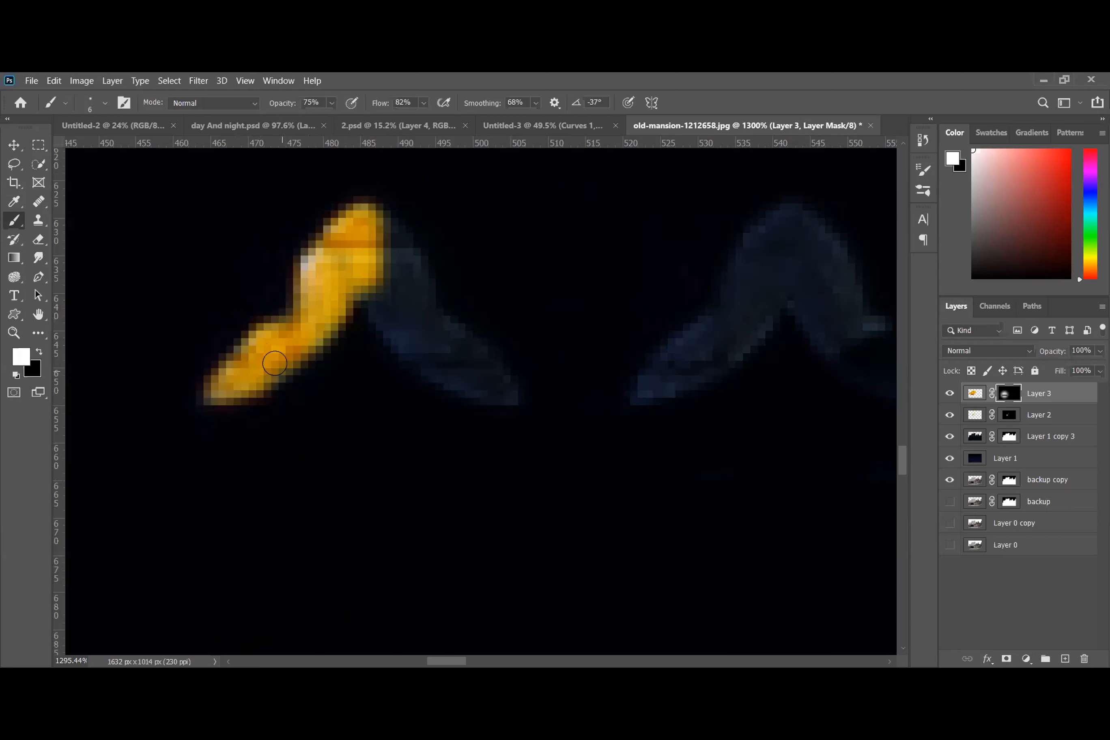
{"action": "left_click", "coordinate": [275, 362]}
{"action": "left_click", "coordinate": [288, 354]}
{"action": "left_click", "coordinate": [308, 349]}
{"action": "left_click", "coordinate": [315, 335]}
{"action": "left_click", "coordinate": [326, 319]}
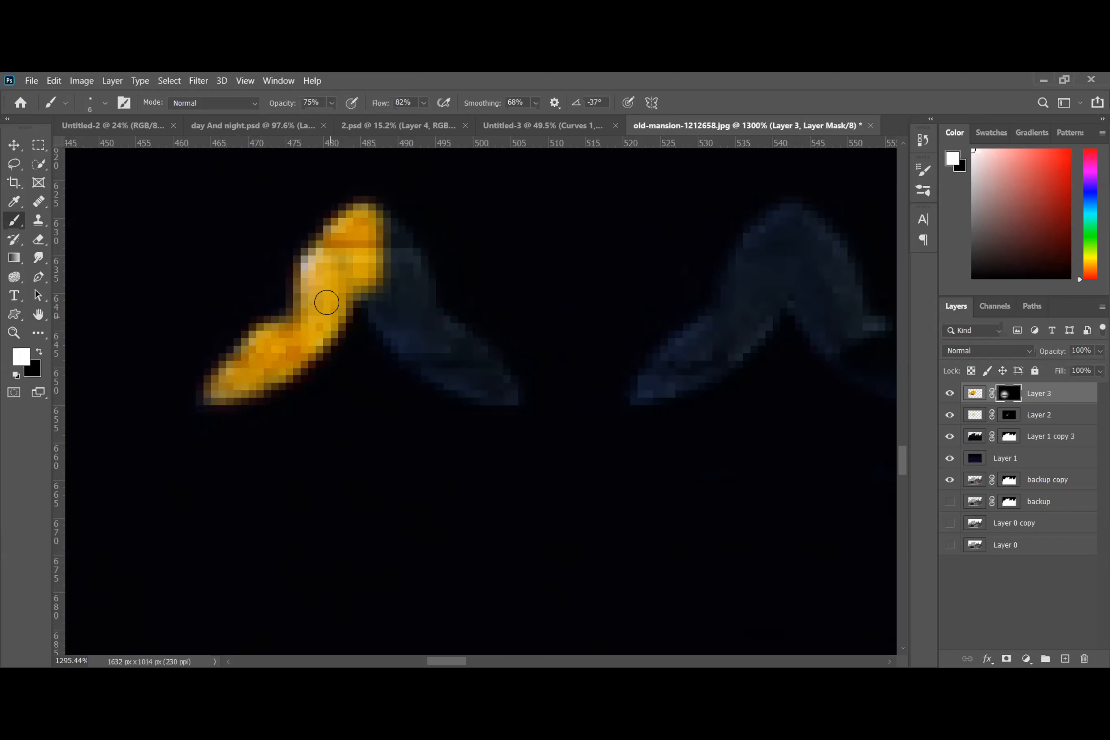
- Reveal the yellow glow along the fourth cutout's right leg, from the inner edge to the tip and back up the outer edge
{"action": "left_click", "coordinate": [364, 274]}
{"action": "left_click", "coordinate": [371, 284]}
{"action": "left_click", "coordinate": [375, 293]}
{"action": "left_click", "coordinate": [380, 304]}
{"action": "left_click", "coordinate": [383, 313]}
{"action": "left_click", "coordinate": [386, 317]}
{"action": "left_click", "coordinate": [397, 330]}
{"action": "left_click", "coordinate": [414, 347]}
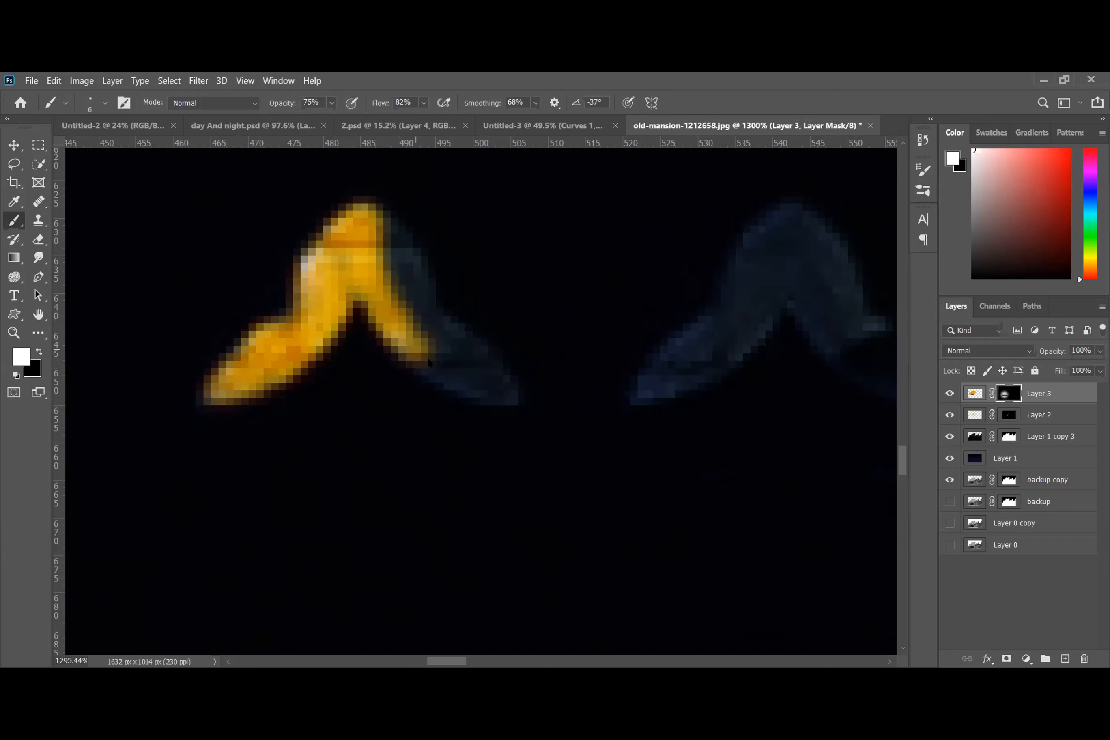
{"action": "left_click", "coordinate": [432, 365]}
{"action": "left_click", "coordinate": [404, 337]}
{"action": "left_click", "coordinate": [416, 349]}
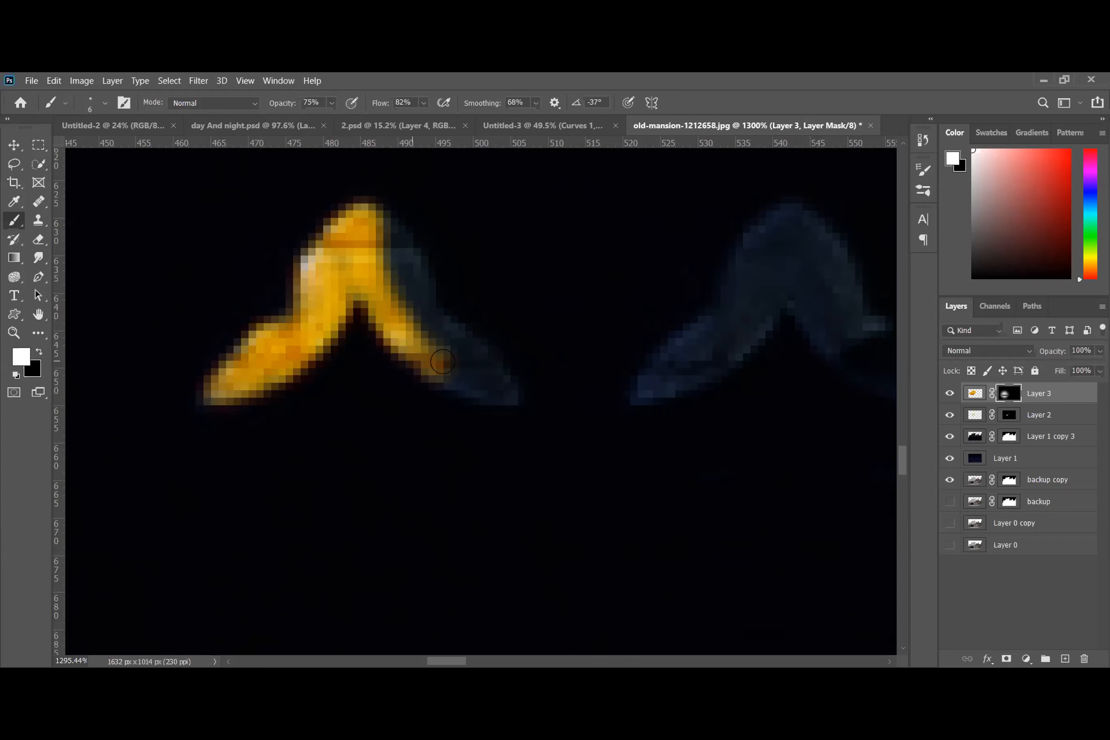
{"action": "left_click", "coordinate": [439, 363]}
{"action": "left_click", "coordinate": [459, 375]}
{"action": "left_click", "coordinate": [471, 375]}
{"action": "left_click", "coordinate": [487, 382]}
{"action": "left_click", "coordinate": [496, 383]}
{"action": "left_click", "coordinate": [499, 384]}
{"action": "left_click", "coordinate": [482, 368]}
{"action": "left_click", "coordinate": [466, 356]}
{"action": "left_click", "coordinate": [454, 341]}
{"action": "left_click", "coordinate": [431, 313]}
{"action": "left_click", "coordinate": [428, 315]}
{"action": "left_click", "coordinate": [410, 301]}
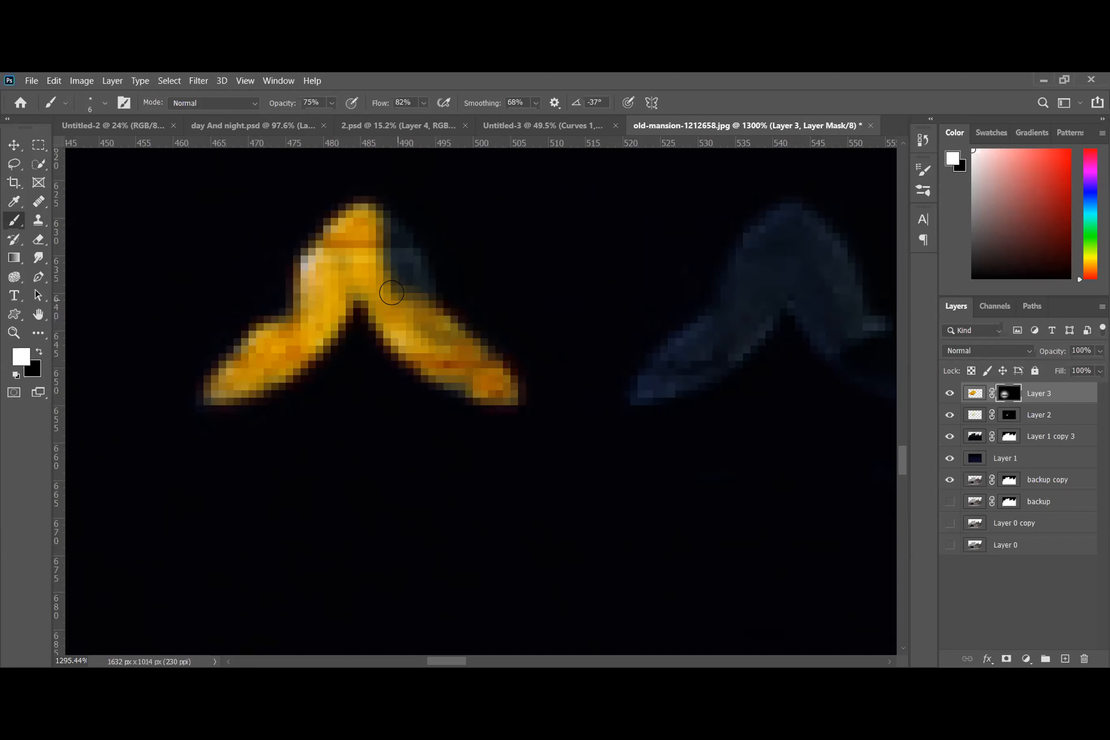
- Paint the remaining dark area on the upper right side of the fourth cutout with white on Layer 3's mask
{"action": "left_click", "coordinate": [407, 274]}
{"action": "left_click", "coordinate": [409, 265]}
{"action": "left_click", "coordinate": [401, 255]}
{"action": "left_click", "coordinate": [397, 246]}
{"action": "left_click", "coordinate": [384, 234]}
{"action": "left_click", "coordinate": [372, 227]}
{"action": "left_click", "coordinate": [388, 263]}
{"action": "left_click", "coordinate": [394, 281]}
{"action": "left_click", "coordinate": [392, 287]}
{"action": "left_click", "coordinate": [407, 302]}
- Dab white on Layer 3's mask from the peak of the gate's fifth cutout down its left side
{"action": "scroll", "coordinate": [423, 320], "scroll_direction": "down", "scroll_amount": 1}
{"action": "scroll", "coordinate": [424, 318], "scroll_direction": "down", "scroll_amount": 5}
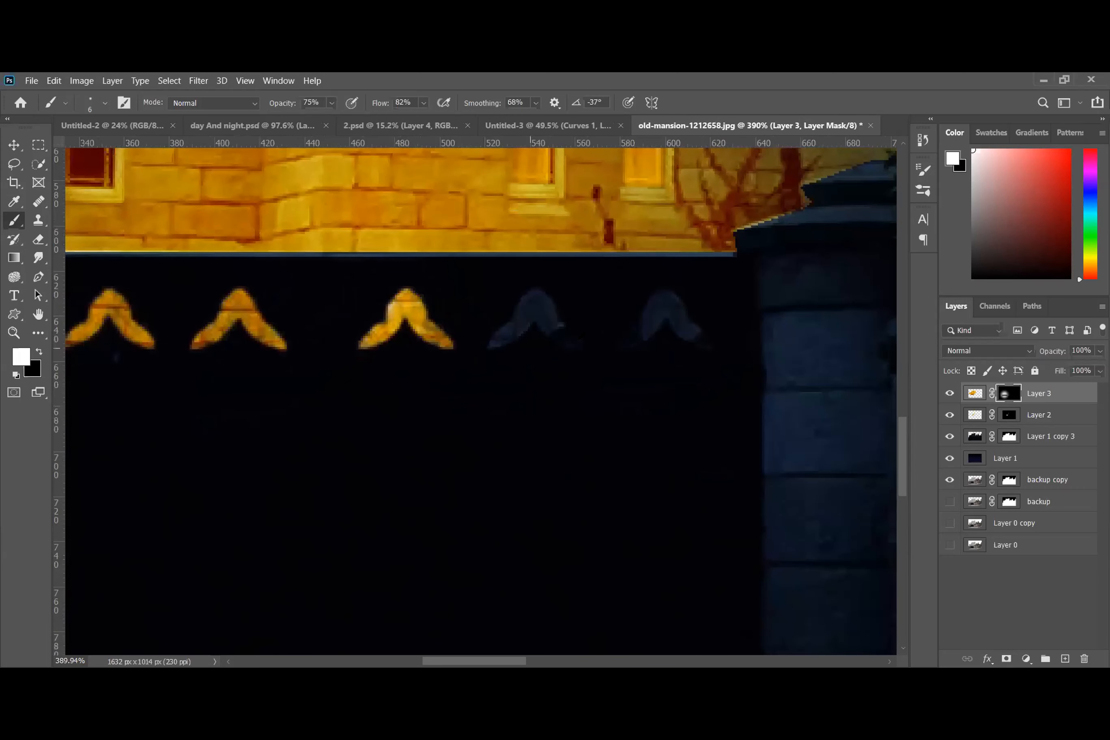
{"action": "scroll", "coordinate": [578, 339], "scroll_direction": "up", "scroll_amount": 3}
{"action": "left_click", "coordinate": [509, 268]}
{"action": "left_click", "coordinate": [499, 280]}
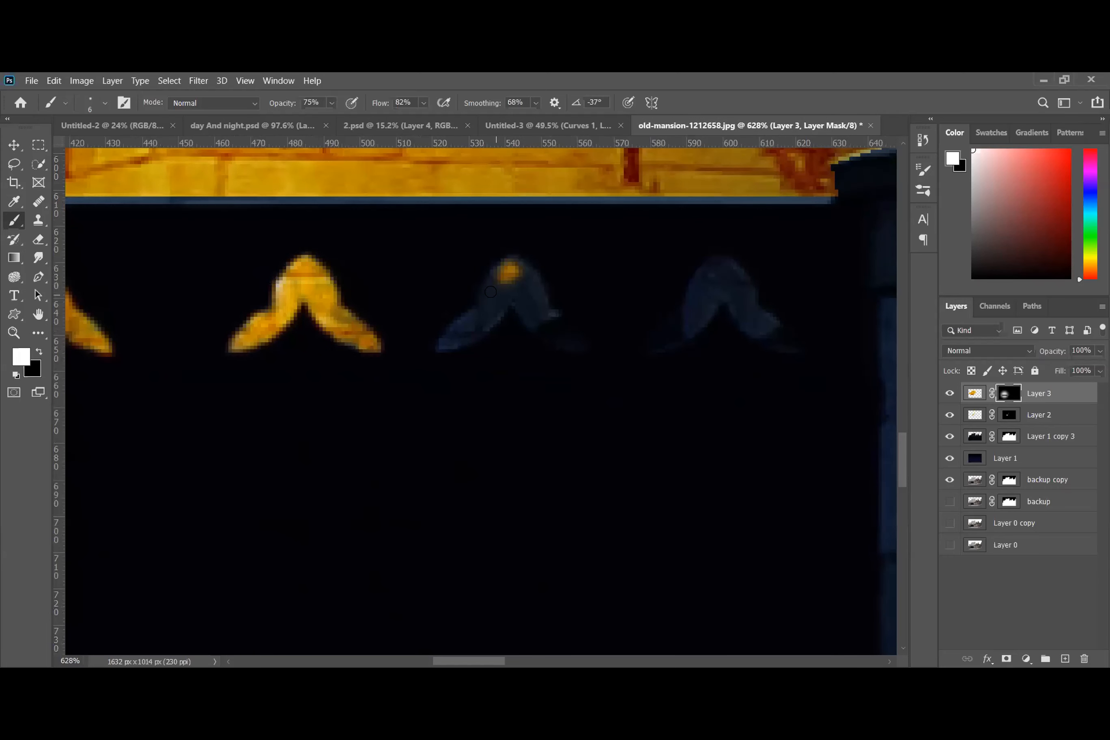
{"action": "left_click", "coordinate": [495, 296]}
{"action": "left_click", "coordinate": [488, 311]}
{"action": "left_click", "coordinate": [480, 323]}
- Fill both legs of the fifth cutout with yellow glow, from the peak to each tip, on Layer 3's mask
{"action": "scroll", "coordinate": [628, 321], "scroll_direction": "up", "scroll_amount": 3}
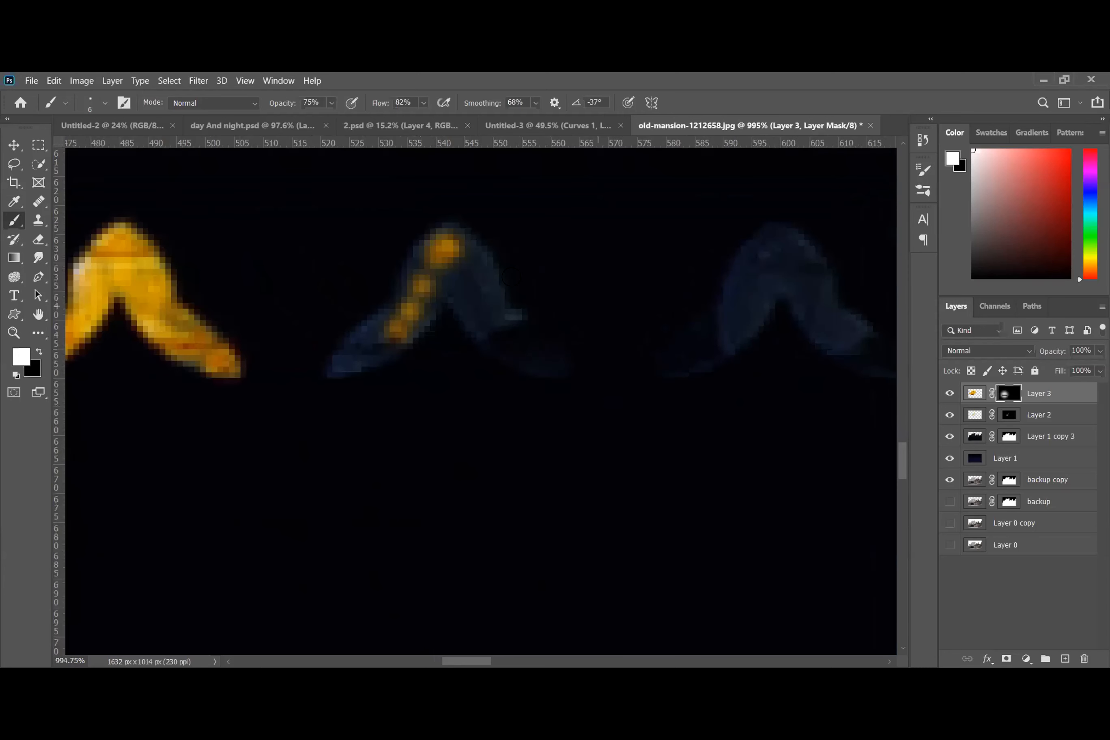
{"action": "mouse_move", "coordinate": [436, 250]}
{"action": "left_mouse_down"}
{"action": "mouse_move", "coordinate": [447, 239]}
{"action": "mouse_move", "coordinate": [409, 271]}
{"action": "mouse_move", "coordinate": [390, 324]}
{"action": "mouse_move", "coordinate": [337, 366]}
{"action": "mouse_move", "coordinate": [348, 337]}
{"action": "mouse_move", "coordinate": [357, 343]}
{"action": "mouse_move", "coordinate": [396, 306]}
{"action": "mouse_move", "coordinate": [342, 359]}
{"action": "mouse_move", "coordinate": [368, 359]}
{"action": "mouse_move", "coordinate": [334, 359]}
{"action": "left_mouse_up"}
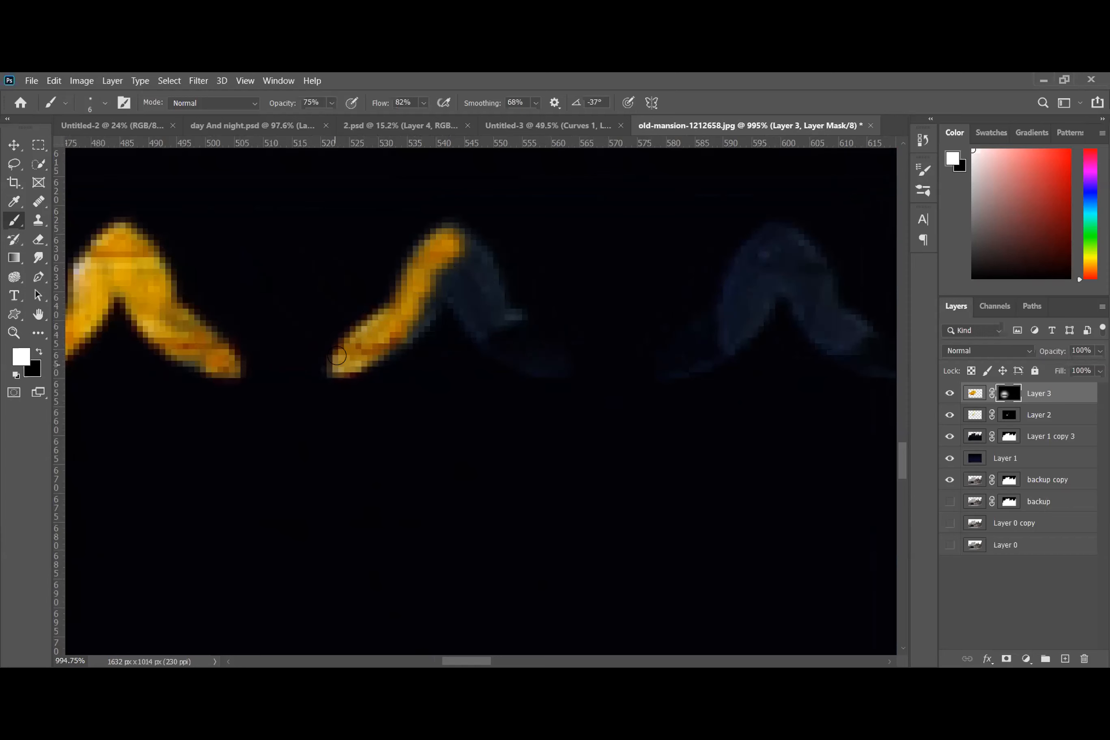
{"action": "mouse_move", "coordinate": [450, 259]}
{"action": "left_mouse_down"}
{"action": "mouse_move", "coordinate": [430, 297]}
{"action": "mouse_move", "coordinate": [456, 275]}
{"action": "mouse_move", "coordinate": [540, 358]}
{"action": "mouse_move", "coordinate": [471, 316]}
{"action": "mouse_move", "coordinate": [483, 336]}
{"action": "mouse_move", "coordinate": [449, 283]}
{"action": "mouse_move", "coordinate": [391, 325]}
{"action": "mouse_move", "coordinate": [449, 239]}
{"action": "mouse_move", "coordinate": [456, 260]}
{"action": "mouse_move", "coordinate": [454, 238]}
{"action": "mouse_move", "coordinate": [485, 322]}
{"action": "mouse_move", "coordinate": [515, 317]}
{"action": "mouse_move", "coordinate": [547, 364]}
{"action": "left_mouse_up"}
- Reveal the yellow glow across the whole sixth cutout, including both legs and tips, by painting white on Layer 3's mask
{"action": "scroll", "coordinate": [492, 340], "scroll_direction": "down", "scroll_amount": 6}
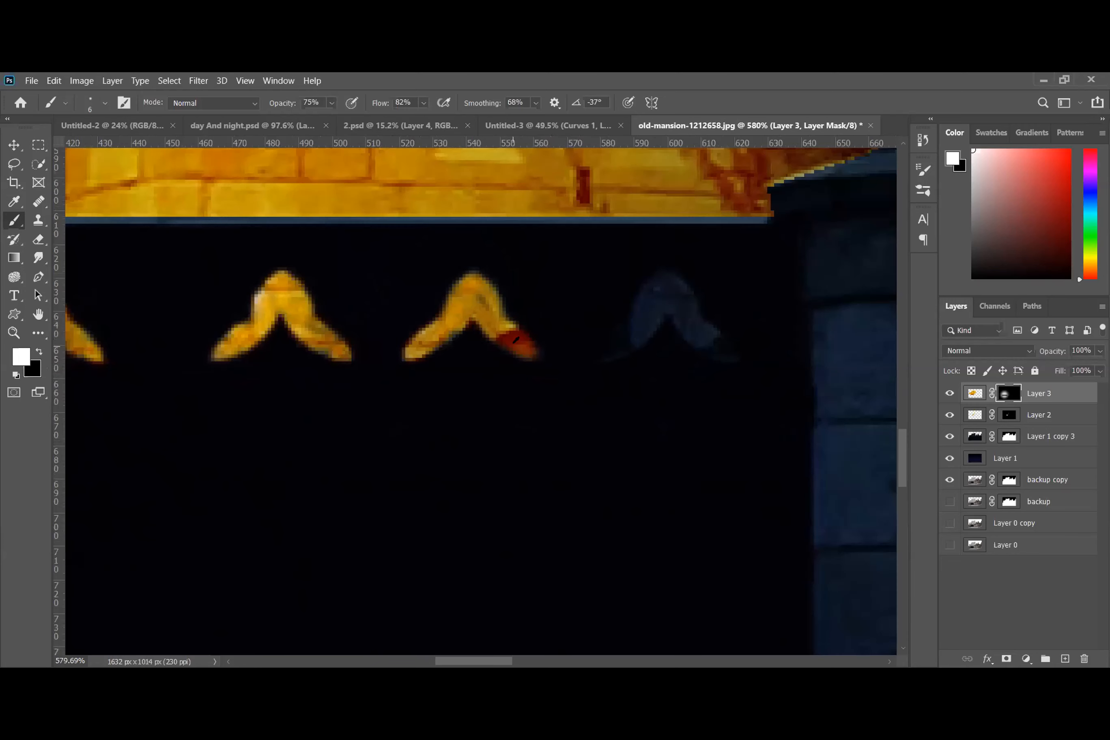
{"action": "scroll", "coordinate": [635, 359], "scroll_direction": "up", "scroll_amount": 5}
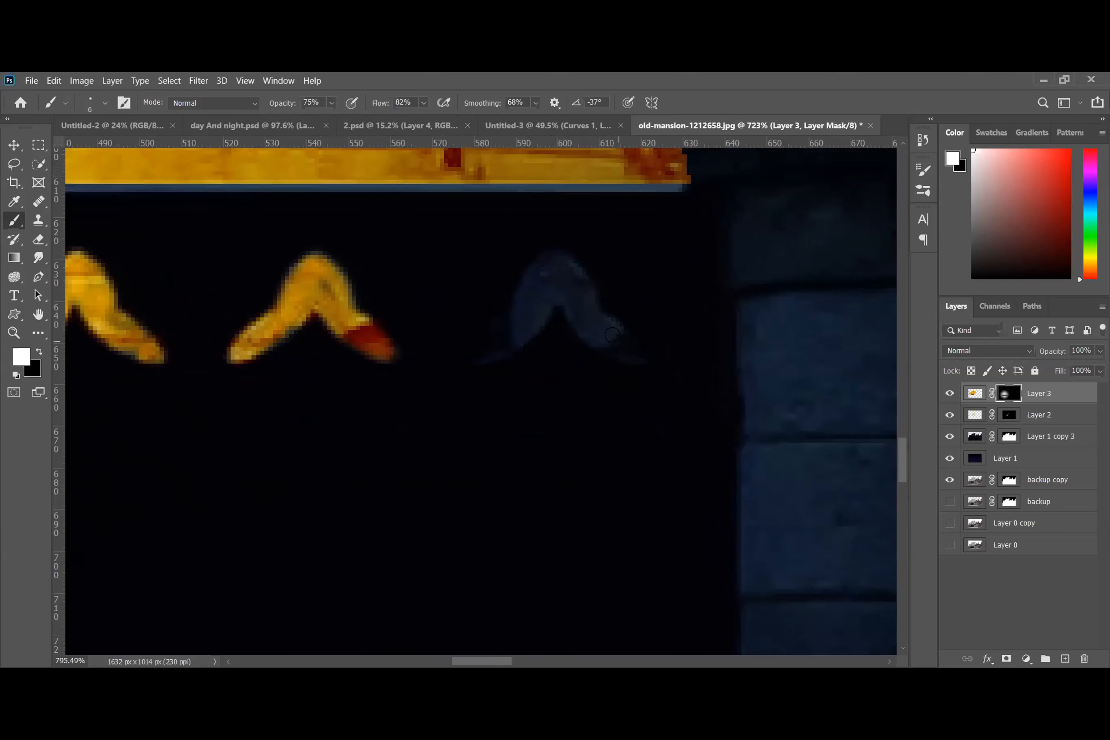
{"action": "mouse_move", "coordinate": [537, 250]}
{"action": "left_mouse_down"}
{"action": "mouse_move", "coordinate": [508, 314]}
{"action": "mouse_move", "coordinate": [536, 260]}
{"action": "mouse_move", "coordinate": [511, 284]}
{"action": "mouse_move", "coordinate": [507, 333]}
{"action": "left_mouse_up"}
{"action": "mouse_move", "coordinate": [542, 255]}
{"action": "left_mouse_down"}
{"action": "mouse_move", "coordinate": [566, 263]}
{"action": "mouse_move", "coordinate": [576, 289]}
{"action": "mouse_move", "coordinate": [537, 265]}
{"action": "mouse_move", "coordinate": [536, 291]}
{"action": "mouse_move", "coordinate": [502, 341]}
{"action": "mouse_move", "coordinate": [525, 308]}
{"action": "mouse_move", "coordinate": [513, 299]}
{"action": "mouse_move", "coordinate": [502, 325]}
{"action": "mouse_move", "coordinate": [465, 349]}
{"action": "mouse_move", "coordinate": [482, 326]}
{"action": "mouse_move", "coordinate": [452, 358]}
{"action": "left_mouse_up"}
{"action": "mouse_move", "coordinate": [498, 311]}
{"action": "left_mouse_down"}
{"action": "mouse_move", "coordinate": [461, 349]}
{"action": "mouse_move", "coordinate": [486, 352]}
{"action": "mouse_move", "coordinate": [536, 293]}
{"action": "mouse_move", "coordinate": [530, 313]}
{"action": "mouse_move", "coordinate": [550, 298]}
{"action": "mouse_move", "coordinate": [620, 342]}
{"action": "mouse_move", "coordinate": [583, 324]}
{"action": "mouse_move", "coordinate": [538, 257]}
{"action": "mouse_move", "coordinate": [566, 292]}
{"action": "mouse_move", "coordinate": [571, 272]}
{"action": "mouse_move", "coordinate": [583, 302]}
{"action": "mouse_move", "coordinate": [559, 294]}
{"action": "mouse_move", "coordinate": [639, 350]}
{"action": "mouse_move", "coordinate": [580, 330]}
{"action": "mouse_move", "coordinate": [640, 358]}
{"action": "mouse_move", "coordinate": [614, 325]}
{"action": "mouse_move", "coordinate": [624, 335]}
{"action": "mouse_move", "coordinate": [545, 286]}
{"action": "mouse_move", "coordinate": [562, 259]}
{"action": "mouse_move", "coordinate": [580, 290]}
{"action": "mouse_move", "coordinate": [524, 269]}
{"action": "mouse_move", "coordinate": [501, 316]}
{"action": "left_mouse_up"}
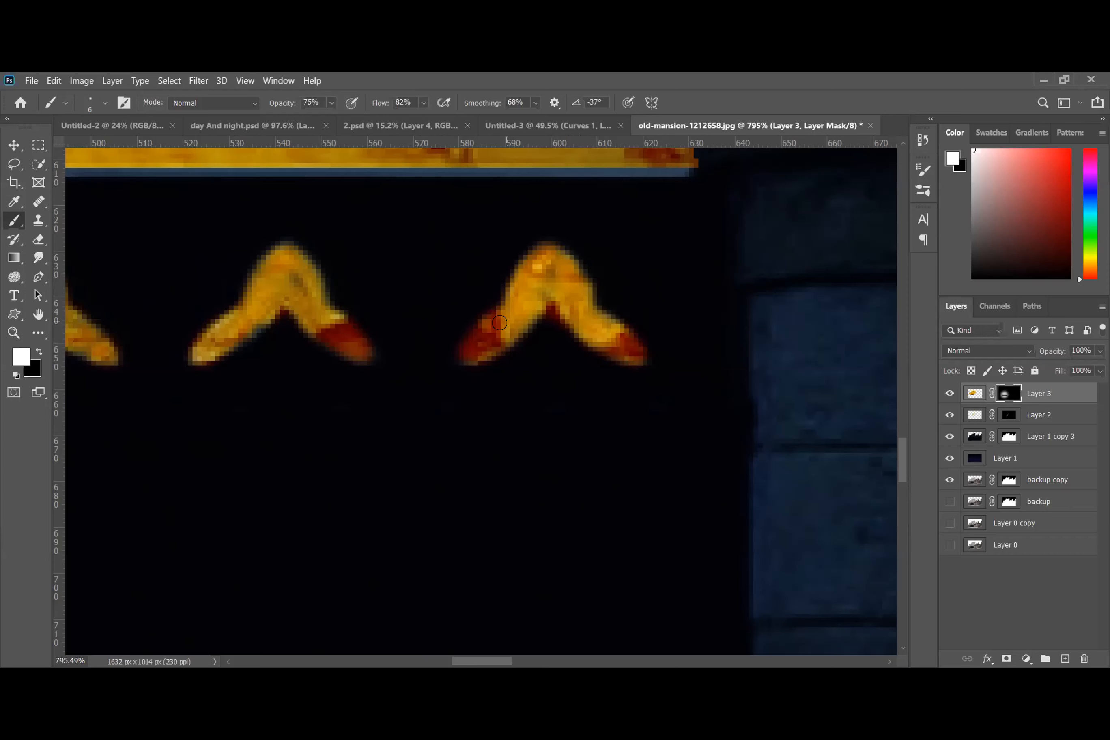
- Examine the lit gate cutouts against the whole night scene and up close
{"action": "scroll", "coordinate": [530, 289], "scroll_direction": "down", "scroll_amount": 8}
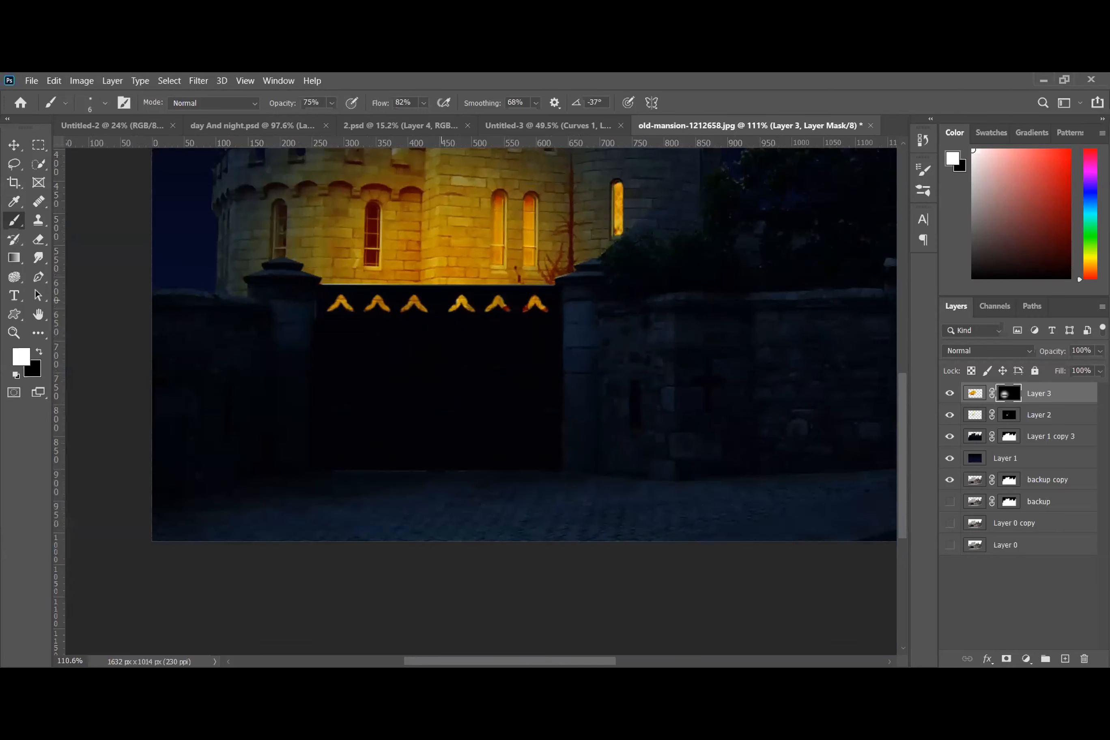
{"action": "scroll", "coordinate": [426, 306], "scroll_direction": "up", "scroll_amount": 1}
{"action": "scroll", "coordinate": [431, 306], "scroll_direction": "down", "scroll_amount": 3}
{"action": "key", "text": "ctrl+0"}
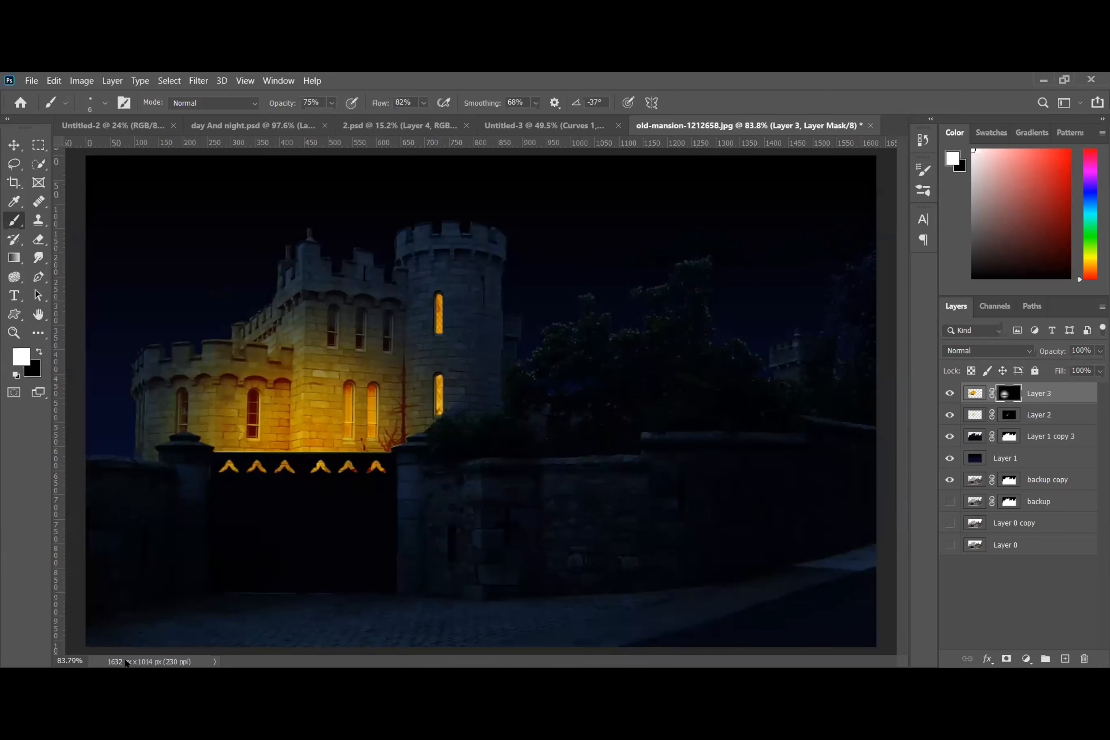
{"action": "scroll", "coordinate": [183, 645], "scroll_direction": "up", "scroll_amount": 5}
{"action": "scroll", "coordinate": [361, 509], "scroll_direction": "down", "scroll_amount": 4}
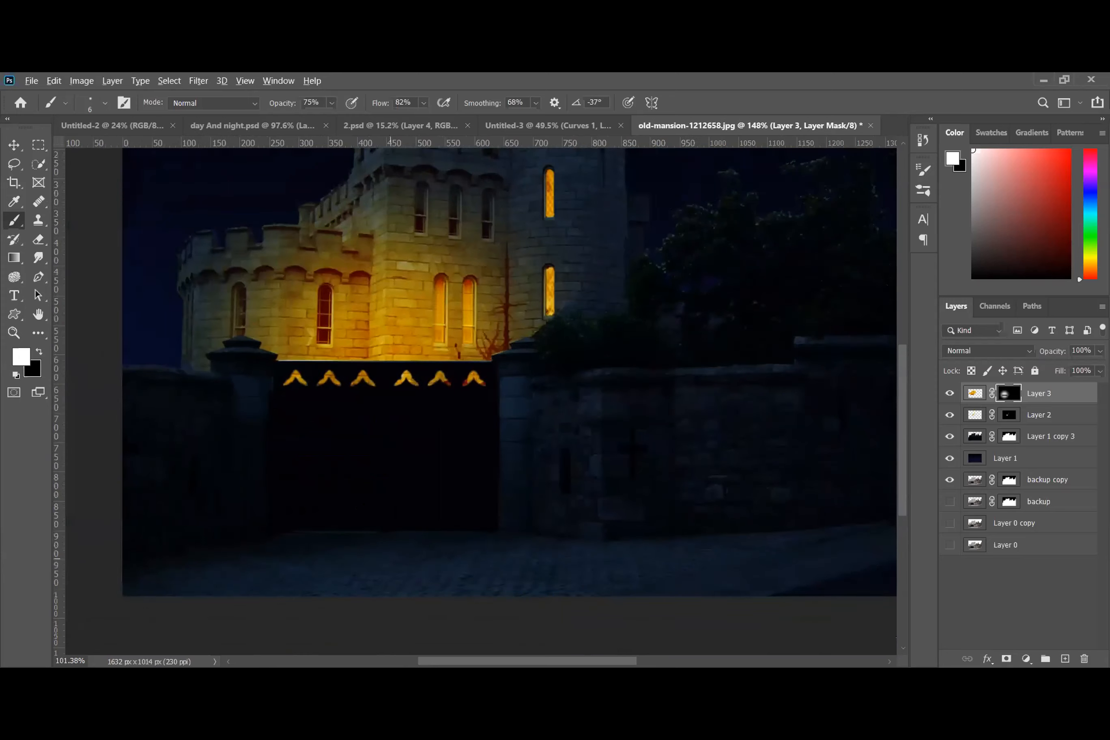
{"action": "scroll", "coordinate": [367, 508], "scroll_direction": "up", "scroll_amount": 6}
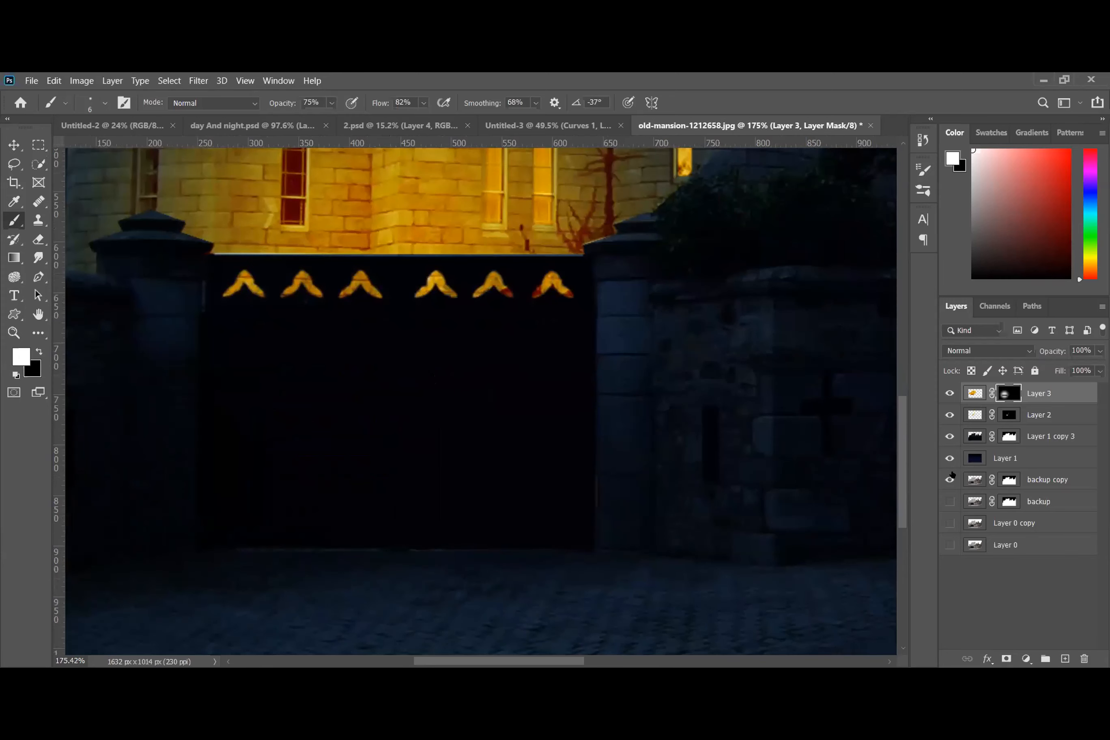
- Hide Layer 3, Layer 2, Layer 1 copy 3 and Layer 1 to expose the daytime photo, and activate the Pen tool
{"action": "left_click", "coordinate": [950, 458]}
{"action": "left_click_drag", "start_coordinate": [951, 390], "coordinate": [949, 460]}
{"action": "scroll", "coordinate": [183, 614], "scroll_direction": "down", "scroll_amount": 4}
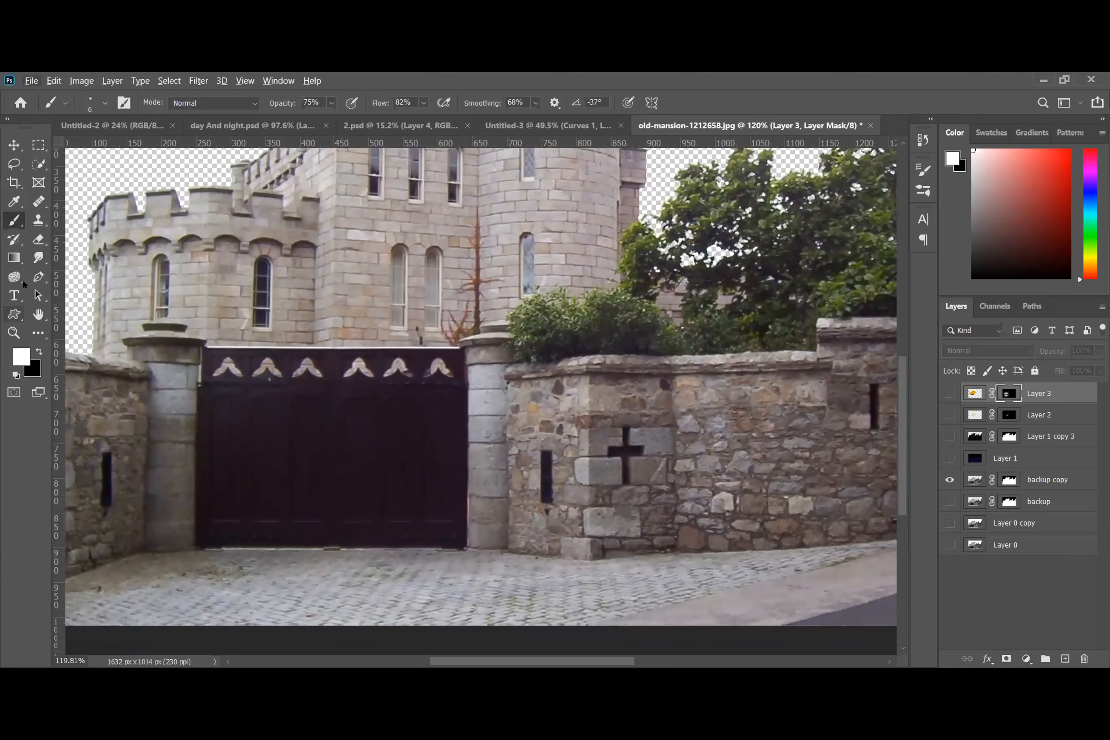
{"action": "left_click", "coordinate": [29, 281]}
{"action": "left_click_drag", "start_coordinate": [29, 281], "coordinate": [95, 270]}
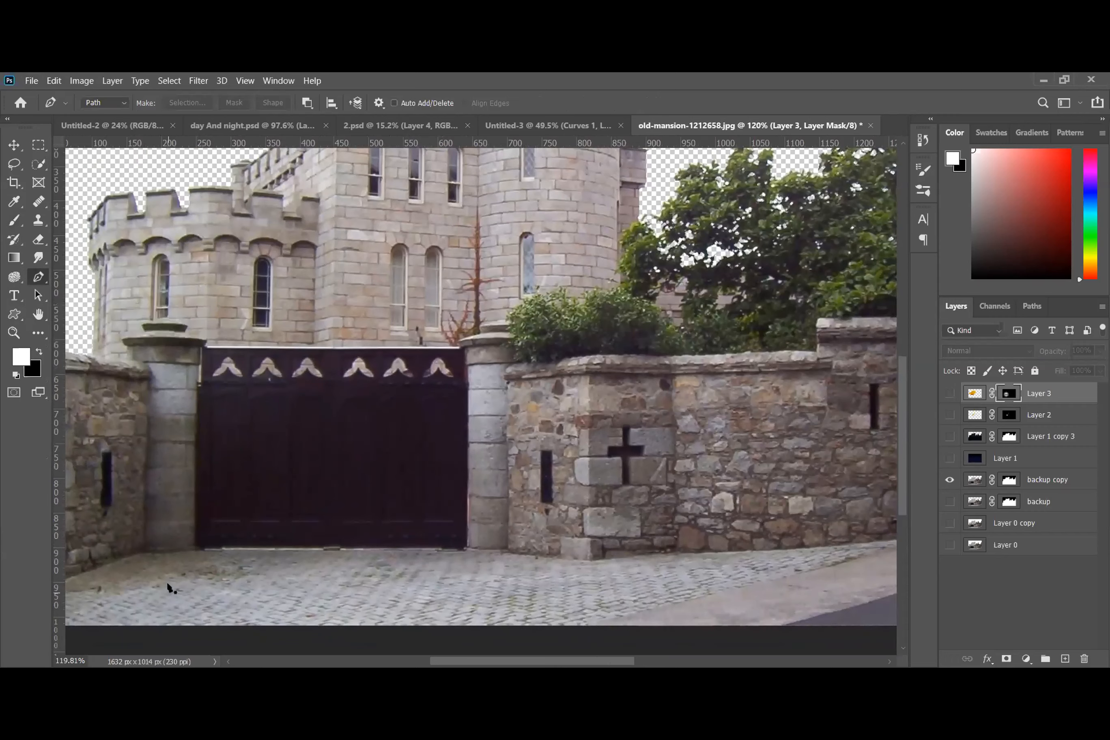
{"action": "scroll", "coordinate": [169, 587], "scroll_direction": "up", "scroll_amount": 8}
{"action": "scroll", "coordinate": [168, 587], "scroll_direction": "down", "scroll_amount": 10}
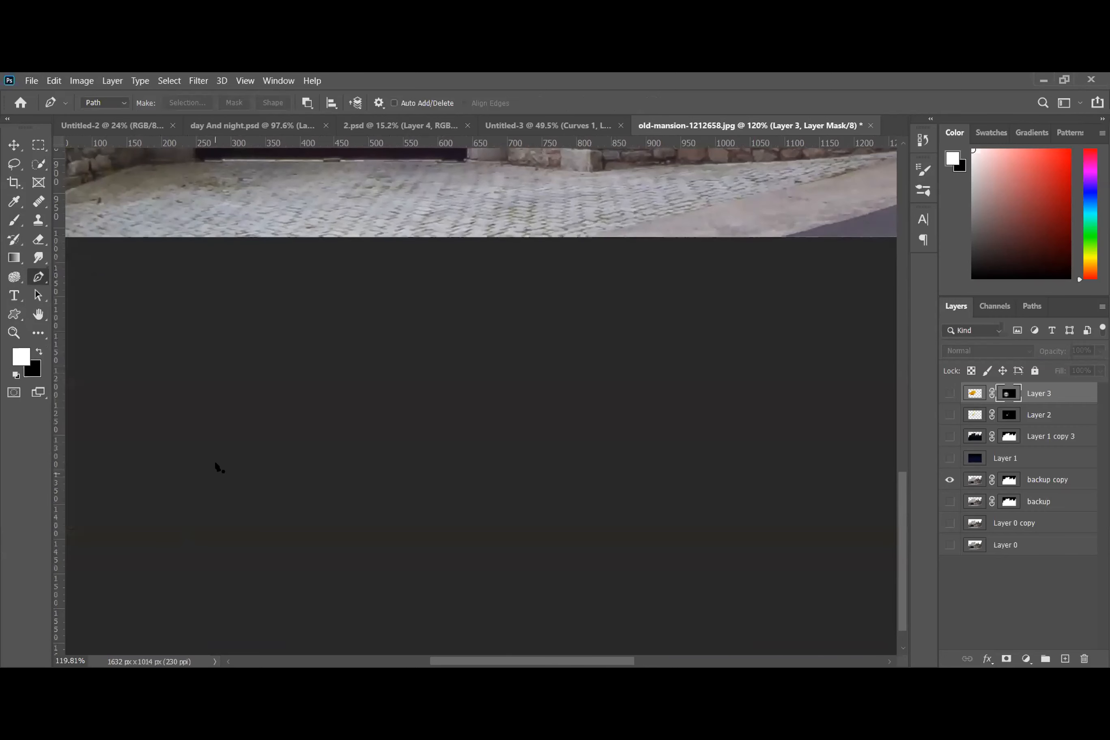
{"action": "scroll", "coordinate": [218, 468], "scroll_direction": "up", "scroll_amount": 3}
{"action": "scroll", "coordinate": [189, 410], "scroll_direction": "up", "scroll_amount": 3}
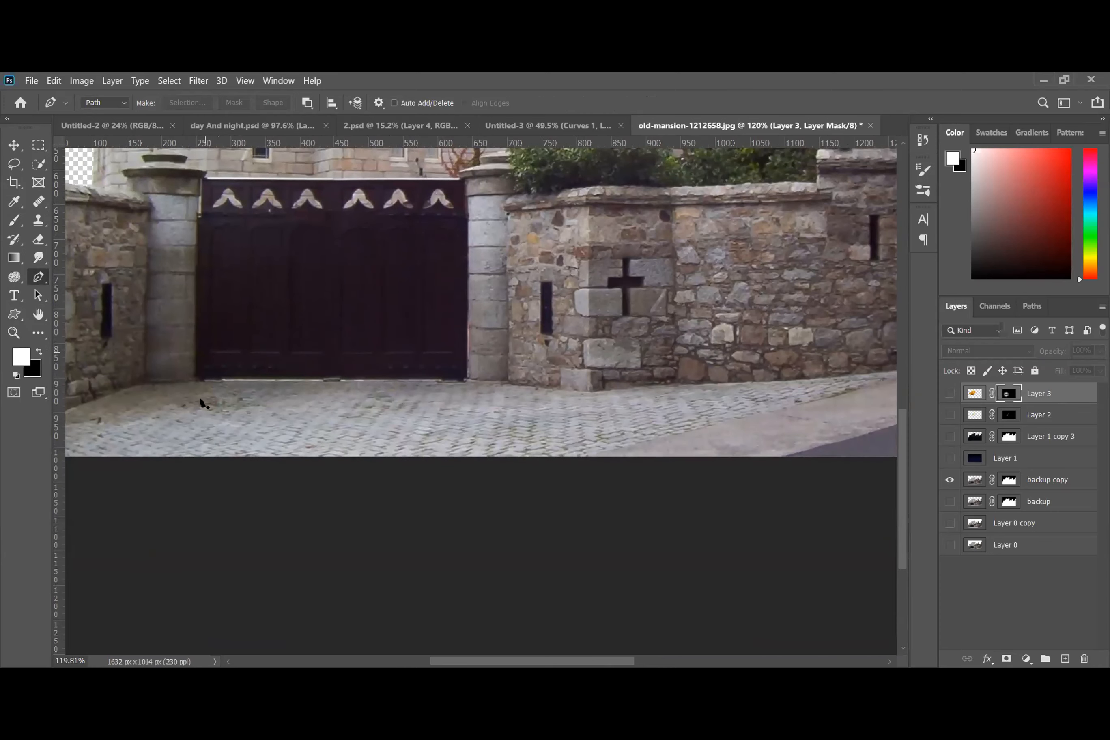
{"action": "scroll", "coordinate": [203, 403], "scroll_direction": "up", "scroll_amount": 5}
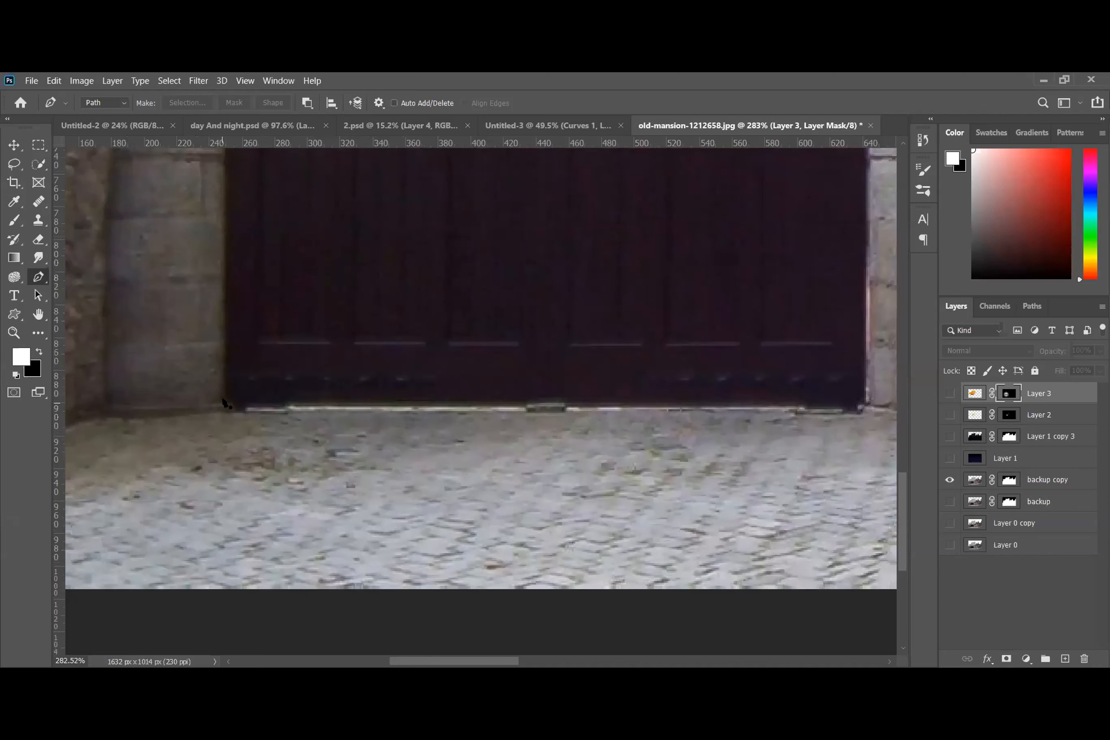
{"action": "left_click", "coordinate": [225, 403]}
{"action": "scroll", "coordinate": [342, 427], "scroll_direction": "down", "scroll_amount": 3}
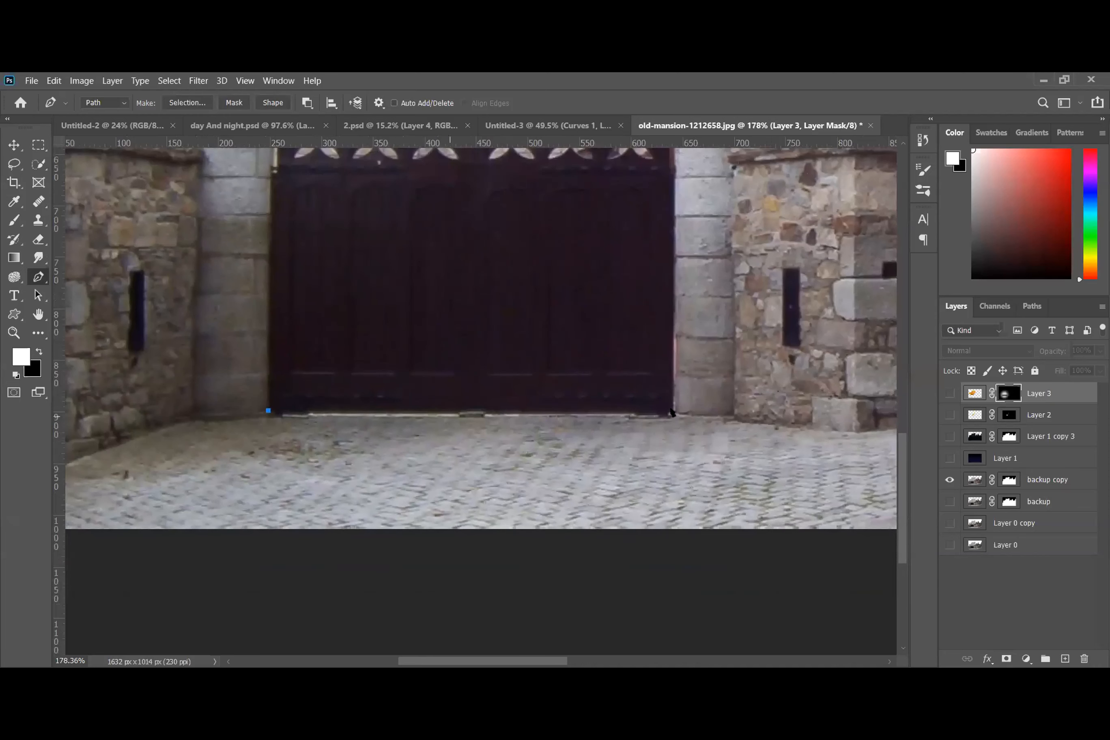
{"action": "left_click", "coordinate": [668, 411]}
{"action": "key", "text": "ctrl+z"}
{"action": "scroll", "coordinate": [272, 420], "scroll_direction": "up", "scroll_amount": 3}
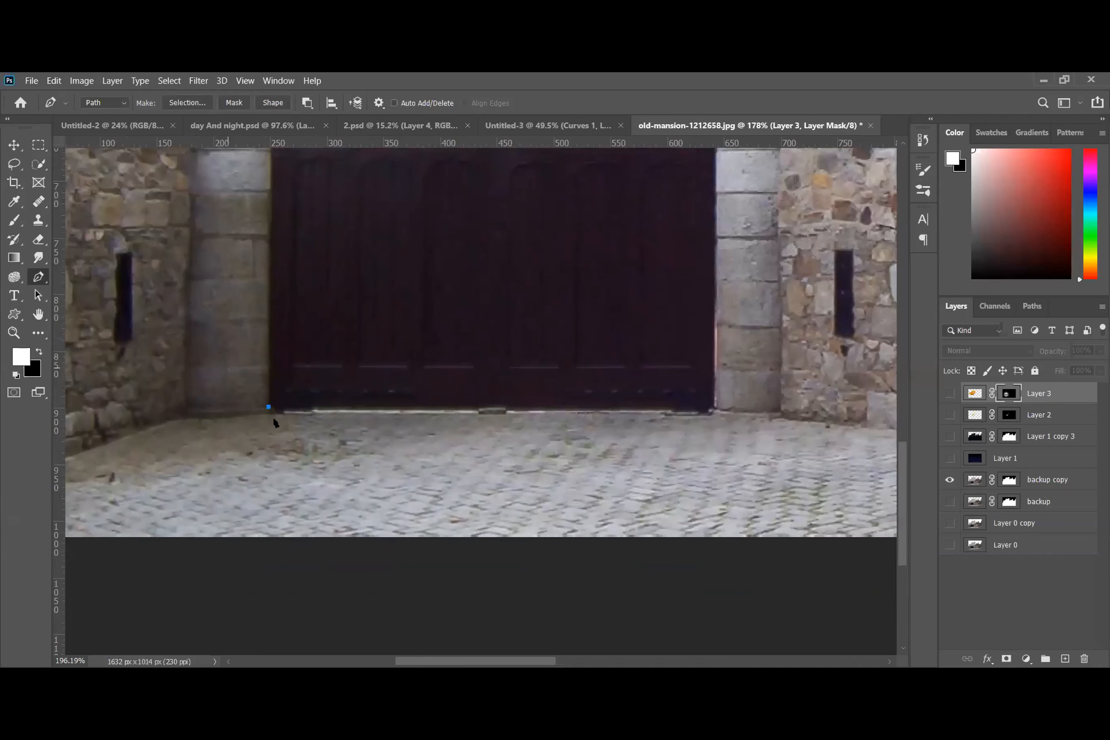
{"action": "scroll", "coordinate": [273, 419], "scroll_direction": "up", "scroll_amount": 3}
{"action": "key", "text": "ctrl+z"}
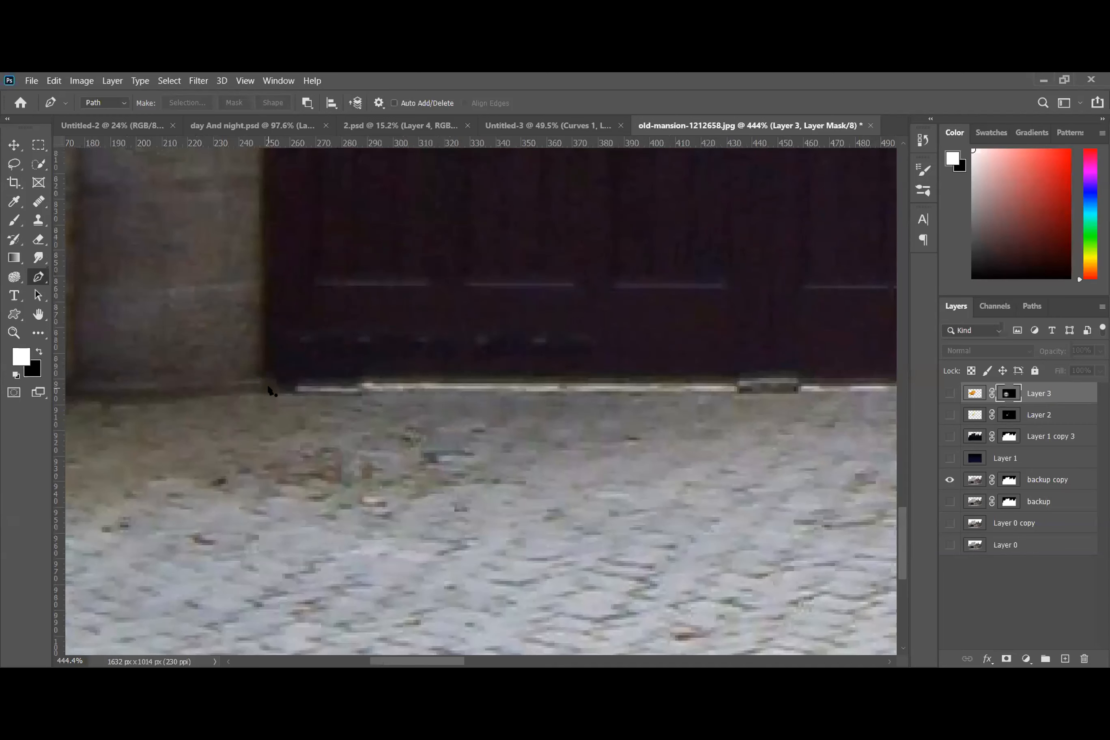
- Draw a thin closed Pen path around the bright gap beneath the gate, from its left bottom corner to its right one
{"action": "left_click", "coordinate": [287, 383]}
{"action": "scroll", "coordinate": [393, 400], "scroll_direction": "down", "scroll_amount": 3}
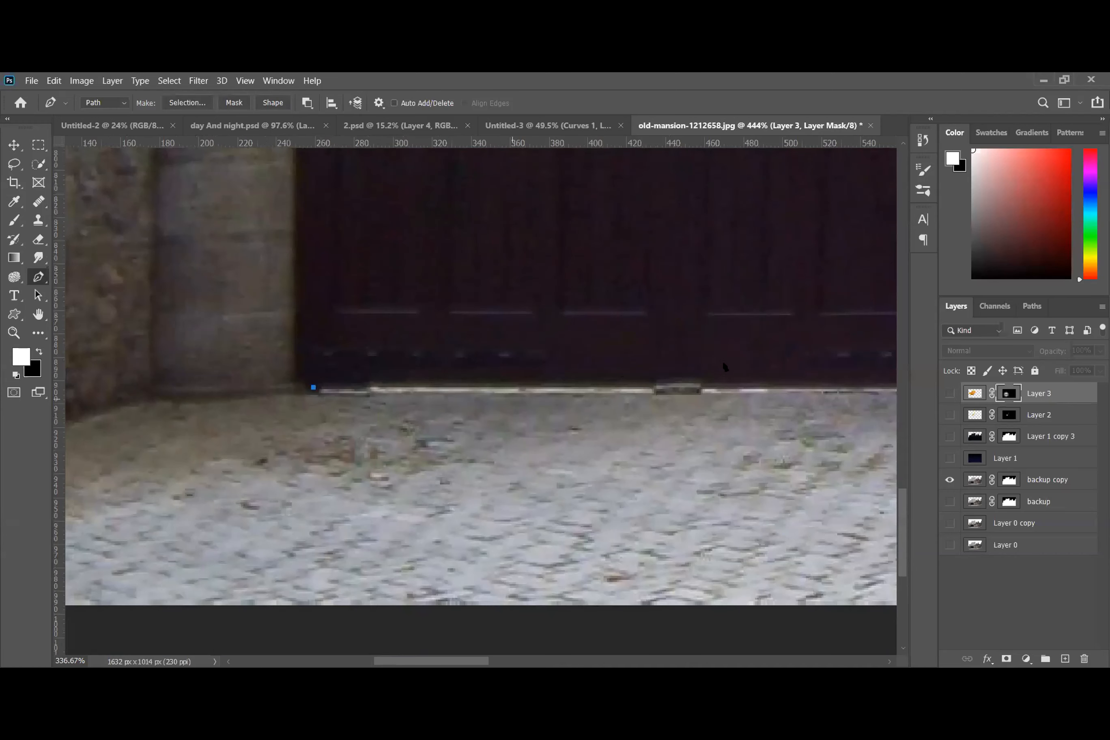
{"action": "scroll", "coordinate": [519, 651], "scroll_direction": "right", "scroll_amount": 2}
{"action": "scroll", "coordinate": [528, 540], "scroll_direction": "right", "scroll_amount": 5}
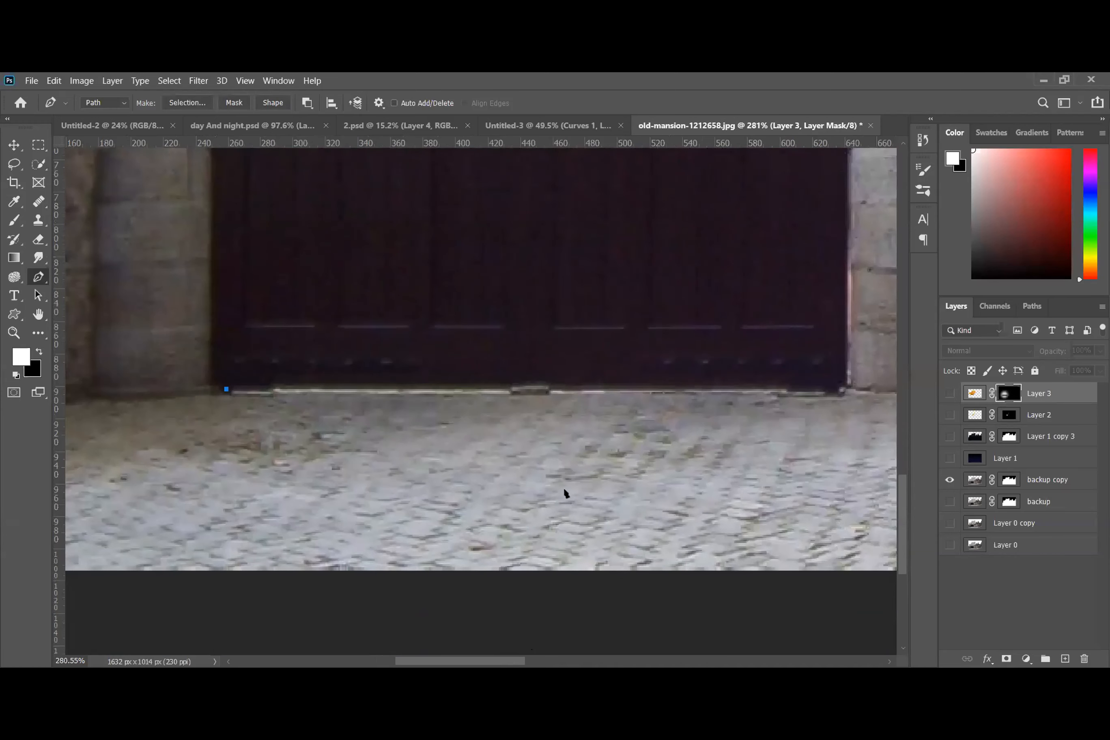
{"action": "left_click", "coordinate": [659, 390]}
{"action": "scroll", "coordinate": [661, 391], "scroll_direction": "down", "scroll_amount": 2}
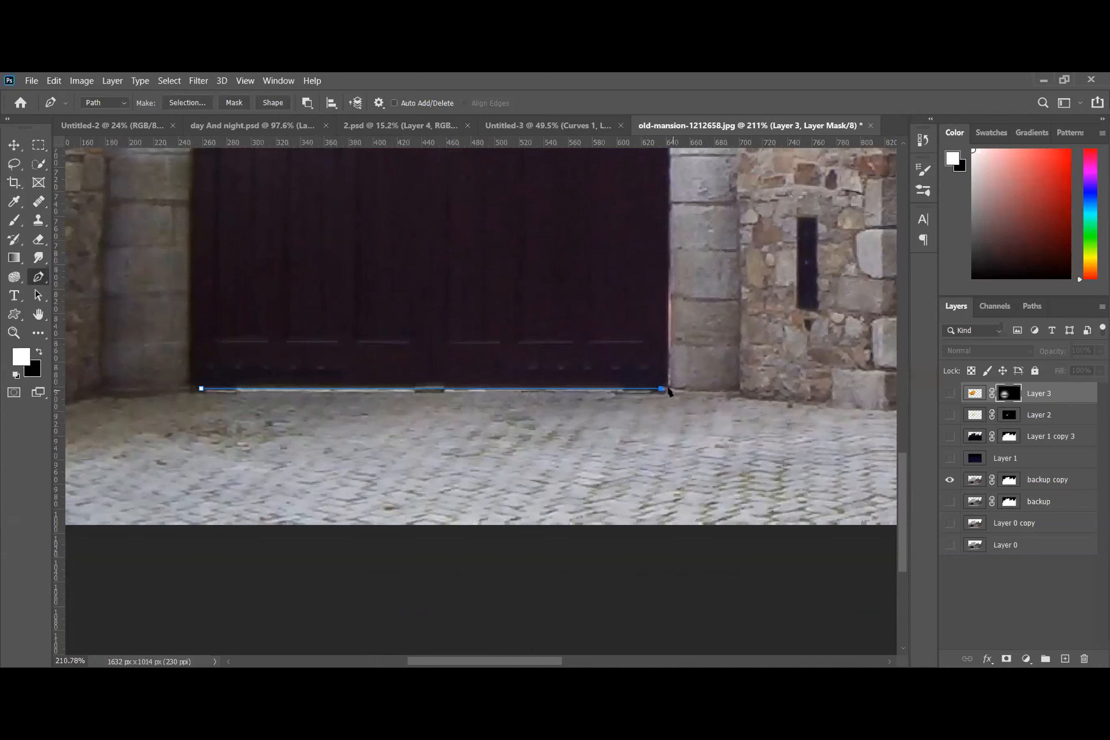
{"action": "scroll", "coordinate": [602, 414], "scroll_direction": "up", "scroll_amount": 4}
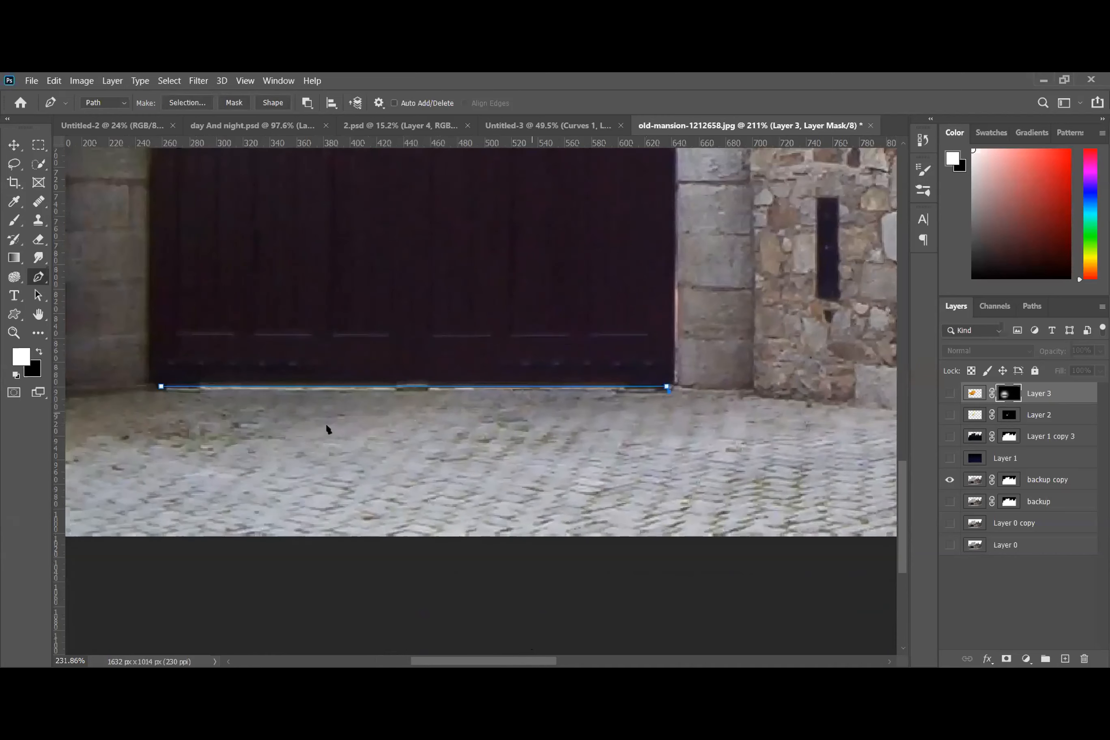
{"action": "left_click_drag", "start_coordinate": [502, 657], "coordinate": [472, 654]}
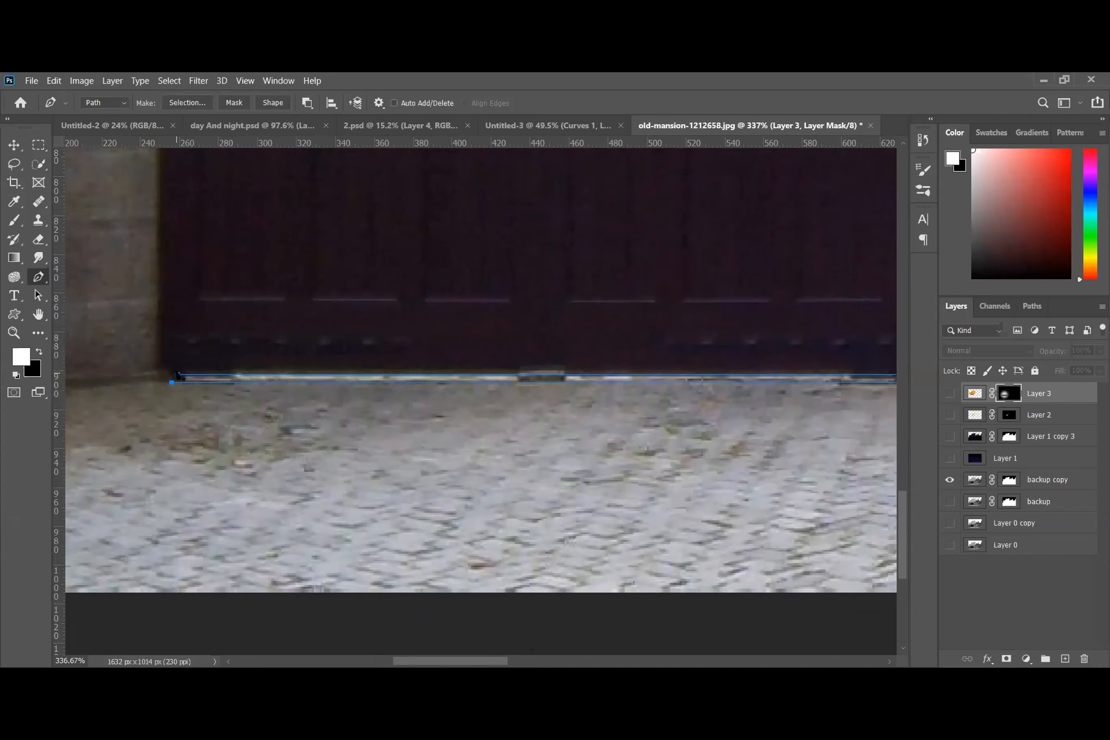
{"action": "scroll", "coordinate": [218, 410], "scroll_direction": "down", "scroll_amount": 3}
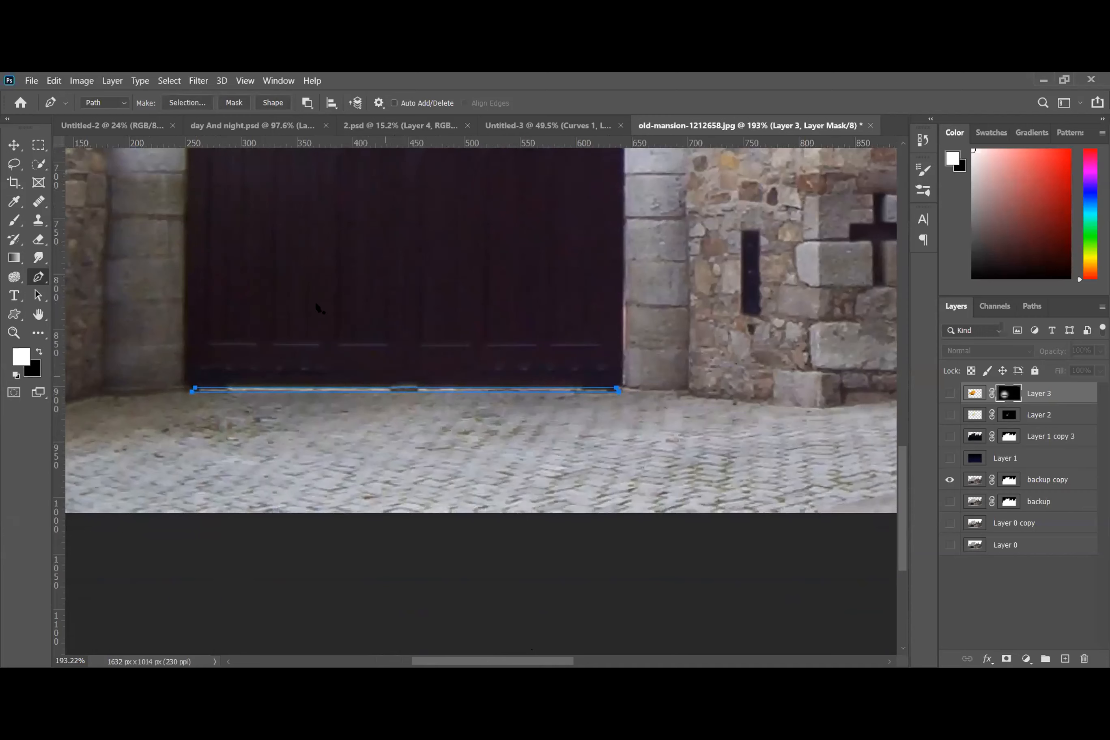
- Convert the path to a new selection with 0 px feather and invert it so only the strip under the gate is selected
{"action": "left_click", "coordinate": [186, 105]}
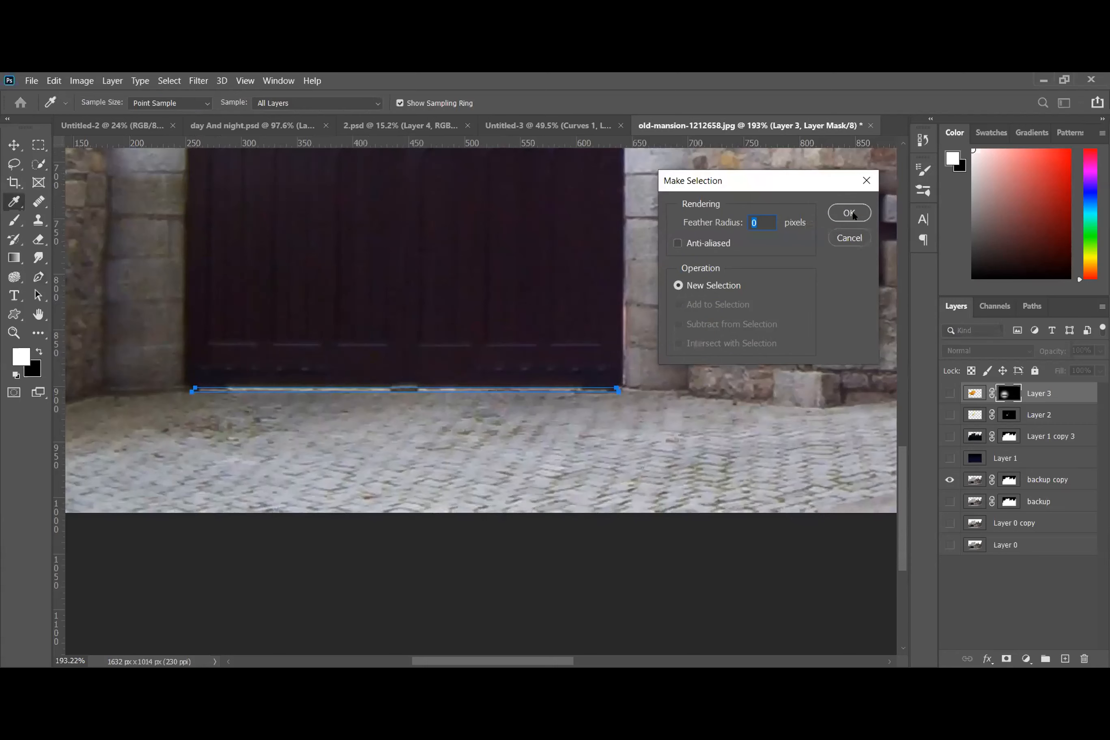
{"action": "left_click", "coordinate": [852, 216]}
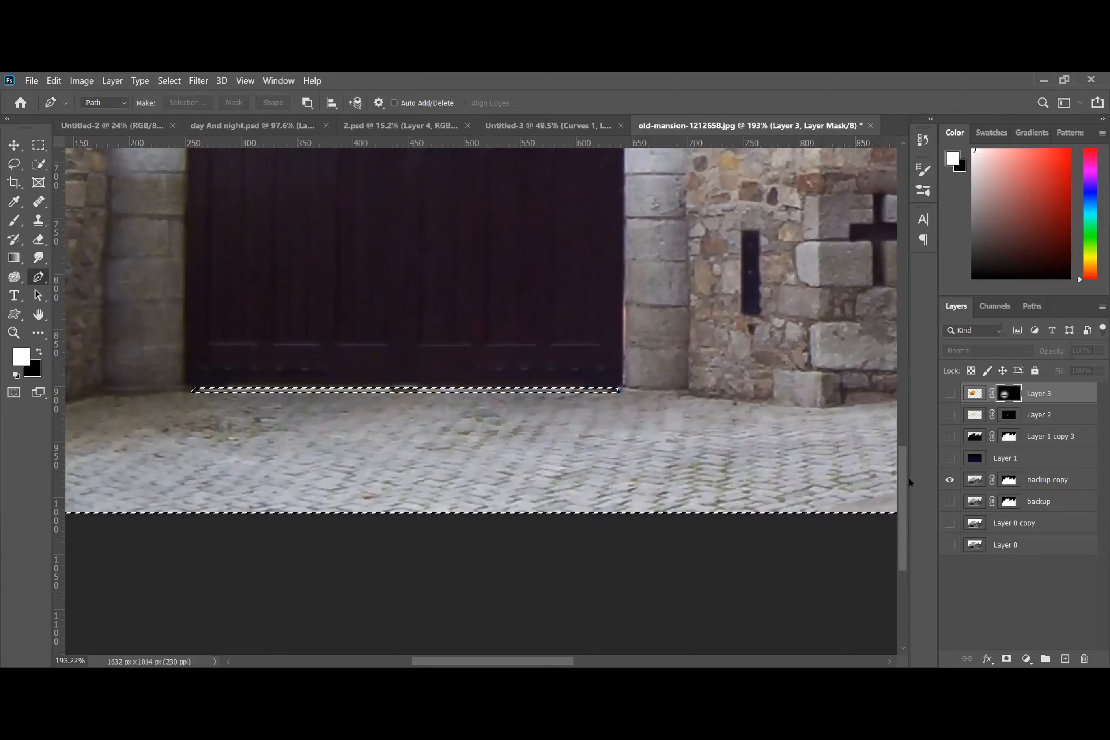
{"action": "scroll", "coordinate": [291, 289], "scroll_direction": "down", "scroll_amount": 2}
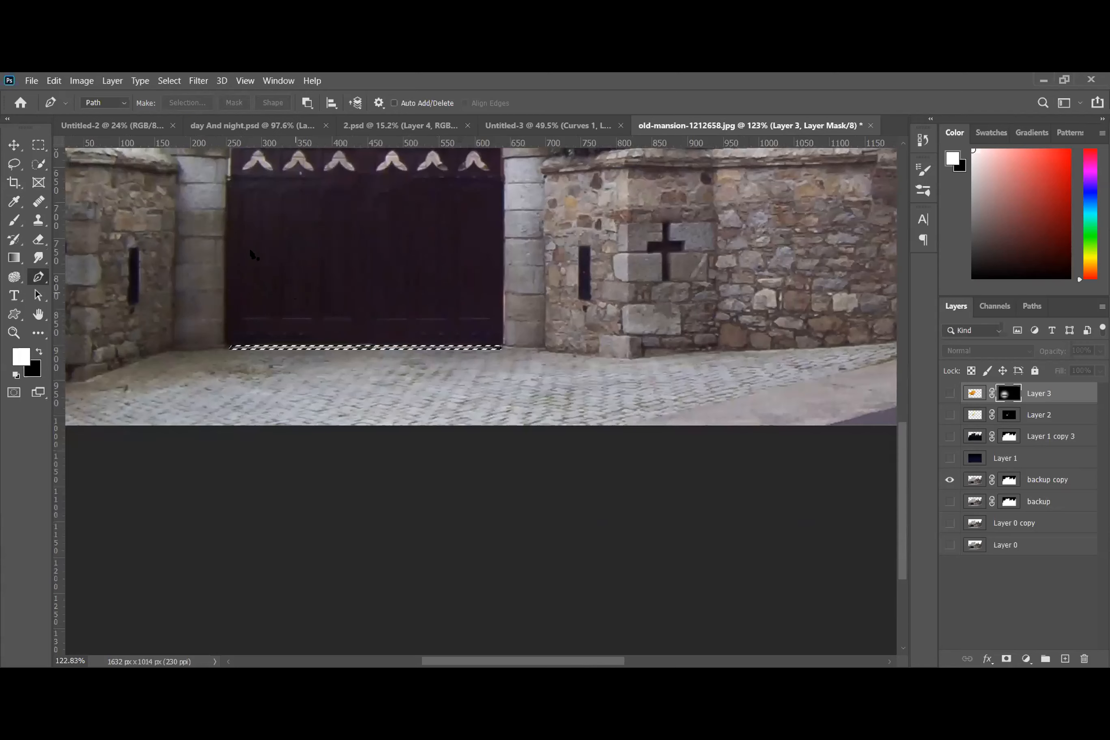
{"action": "key", "text": "ctrl+0"}
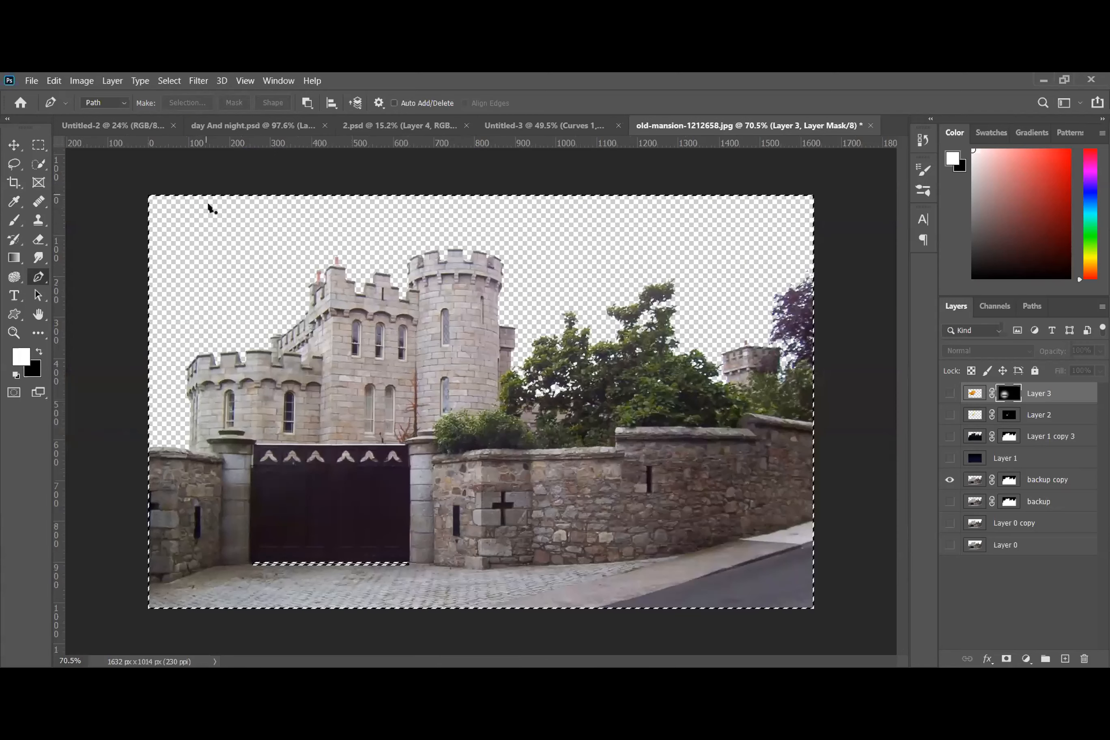
{"action": "left_click", "coordinate": [164, 81]}
{"action": "left_click", "coordinate": [180, 137]}
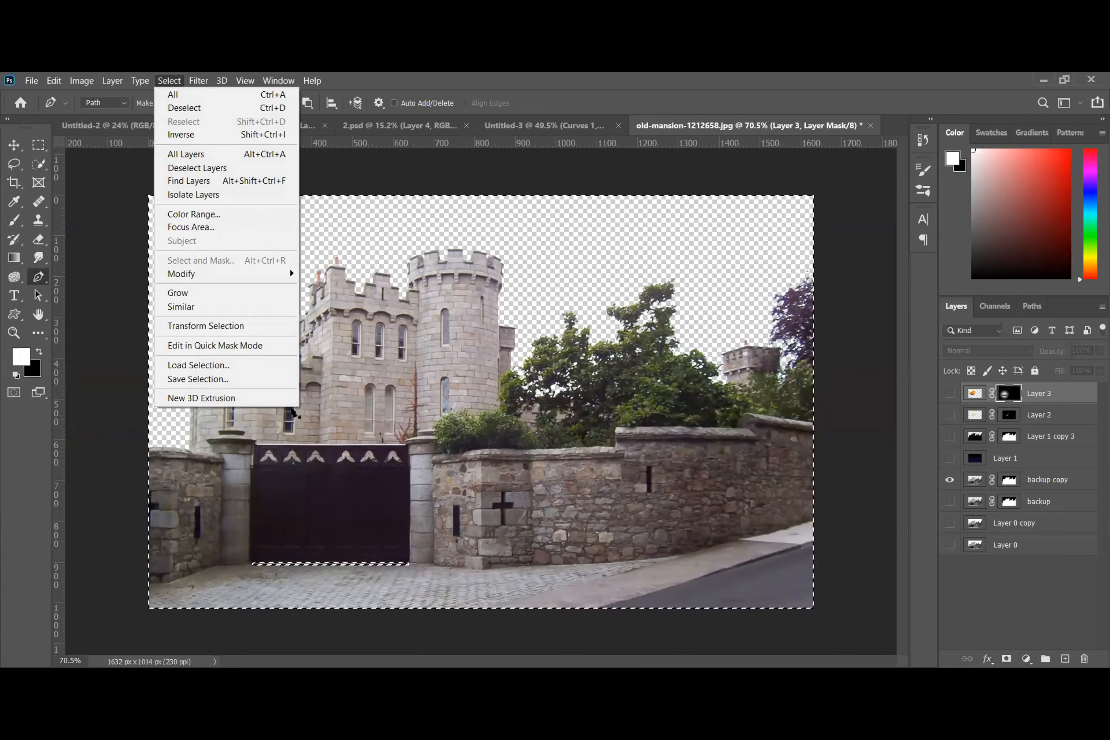
- Copy the selected strip under the gate from the backup copy layer onto a new layer
{"action": "key", "text": "ctrl+0"}
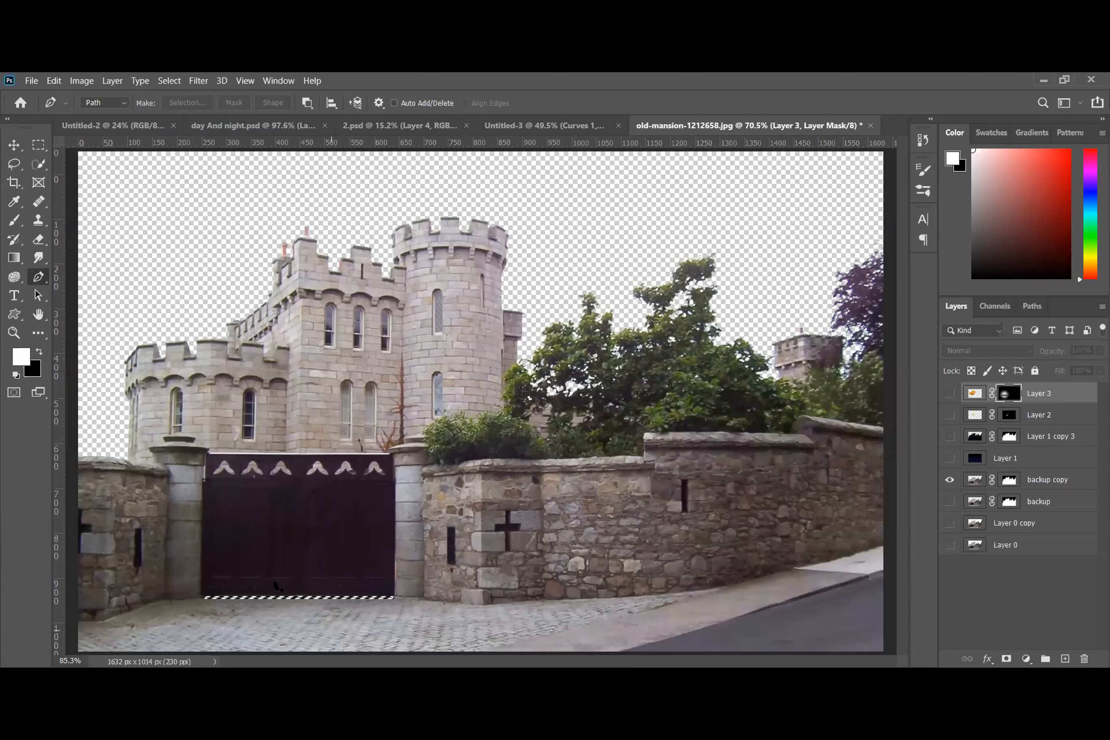
{"action": "scroll", "coordinate": [253, 588], "scroll_direction": "up", "scroll_amount": 5}
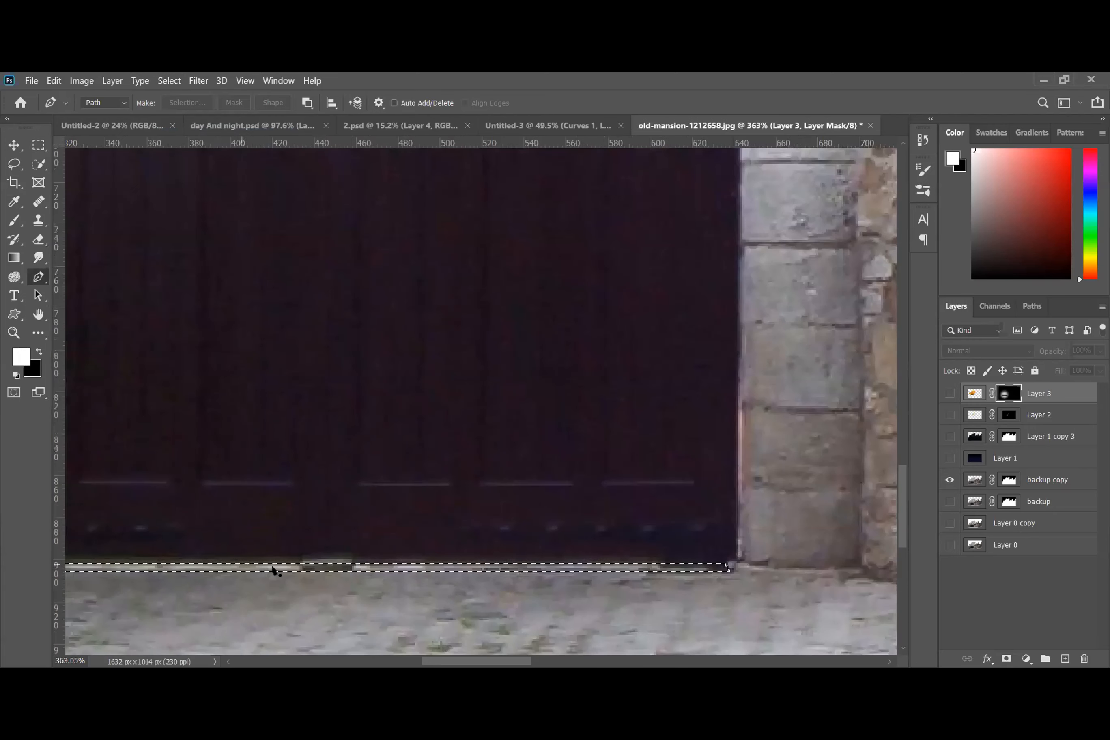
{"action": "scroll", "coordinate": [282, 560], "scroll_direction": "down", "scroll_amount": 3}
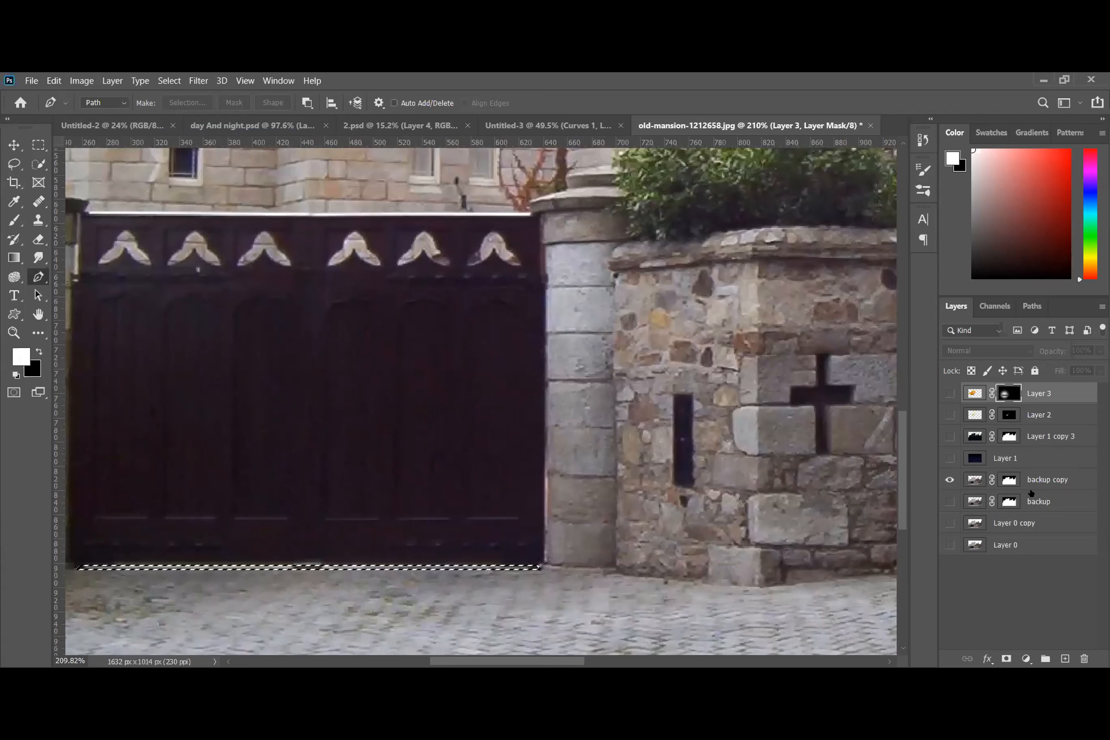
{"action": "left_click", "coordinate": [1027, 478]}
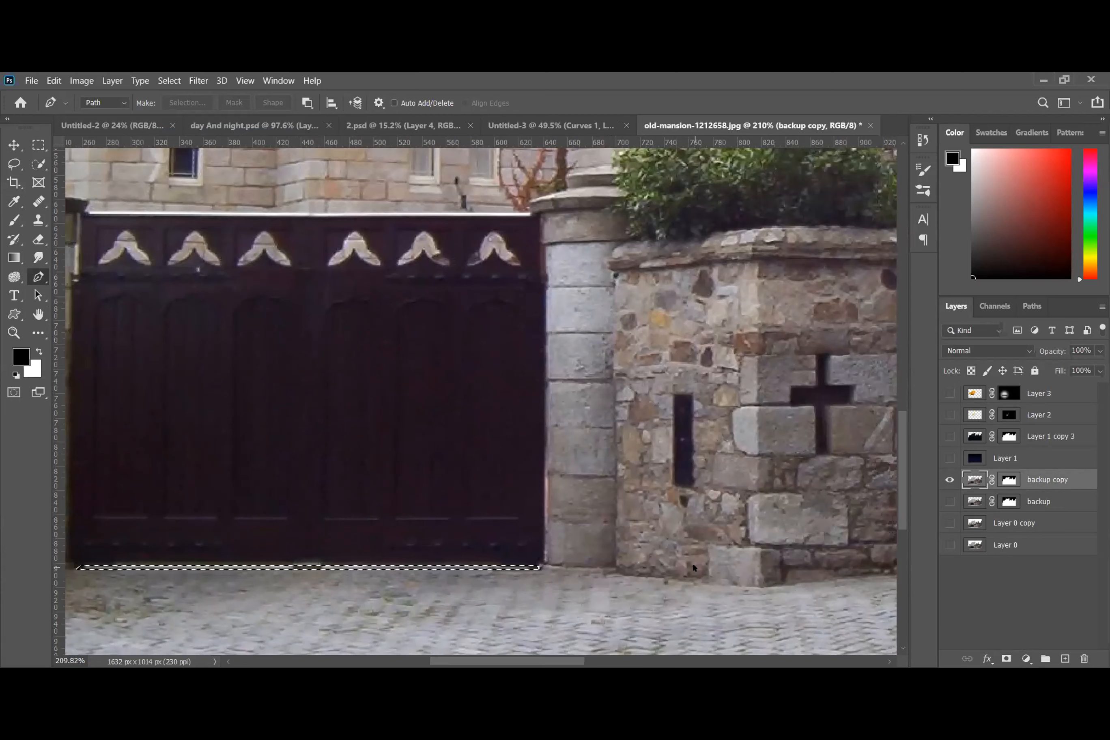
{"action": "key", "text": "ctrl+j"}
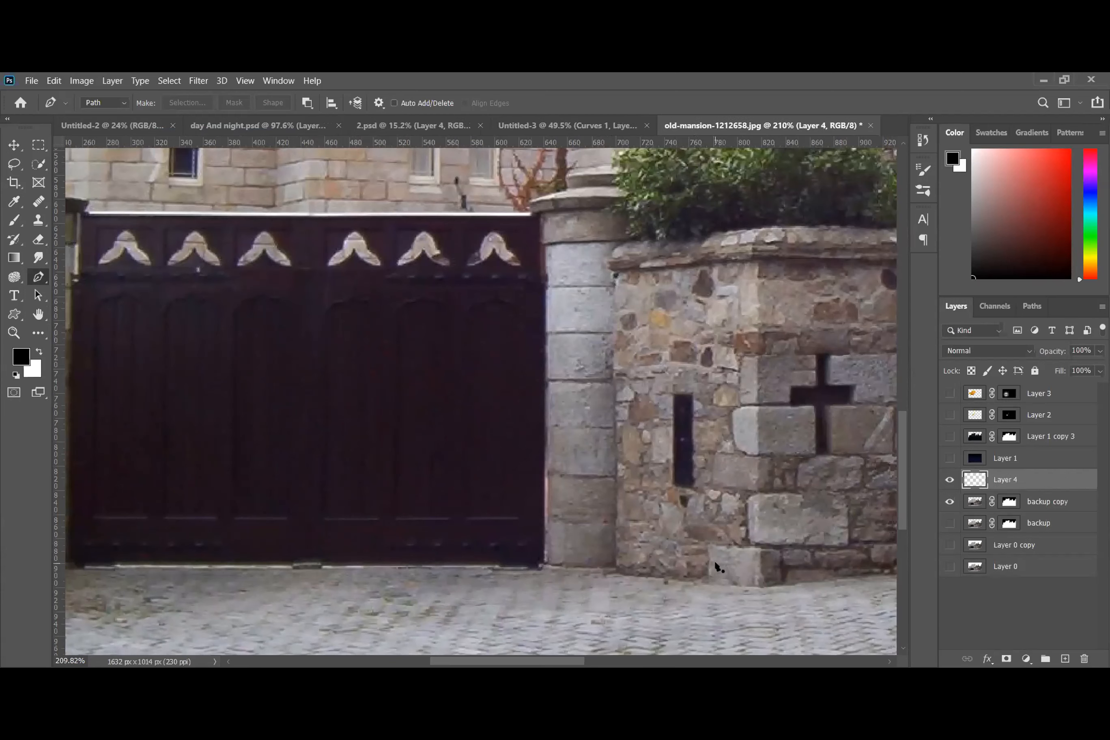
{"action": "key", "text": "ctrl+z"}
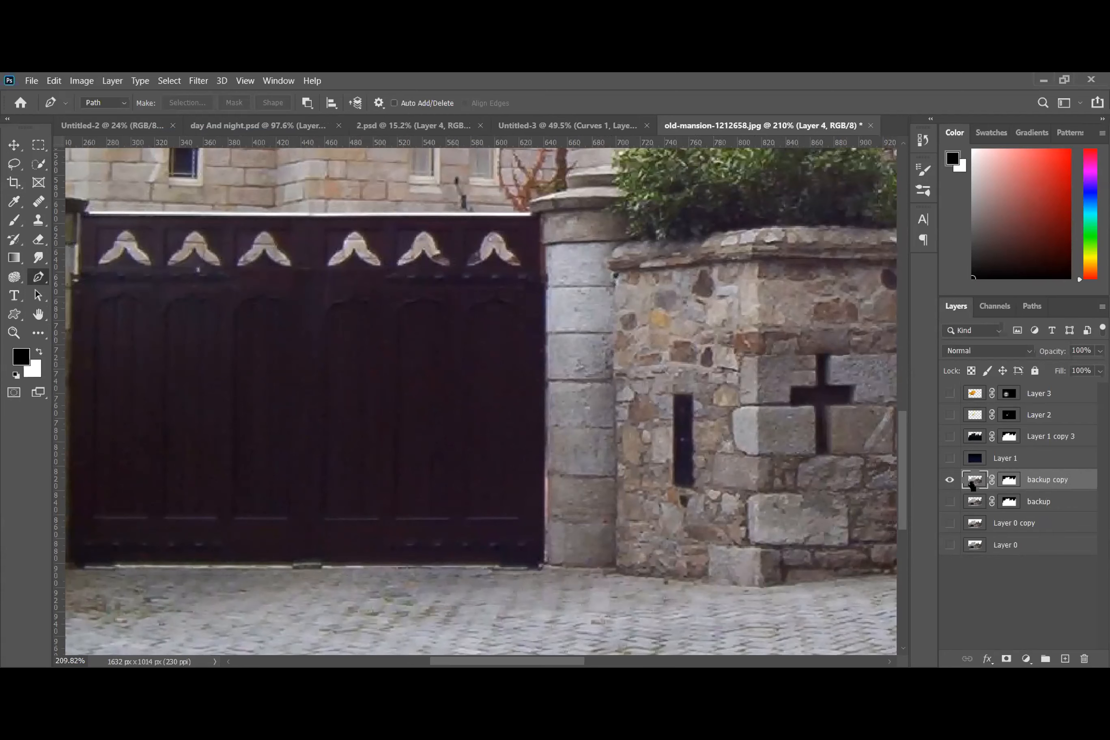
{"action": "key", "text": "ctrl+shift+z"}
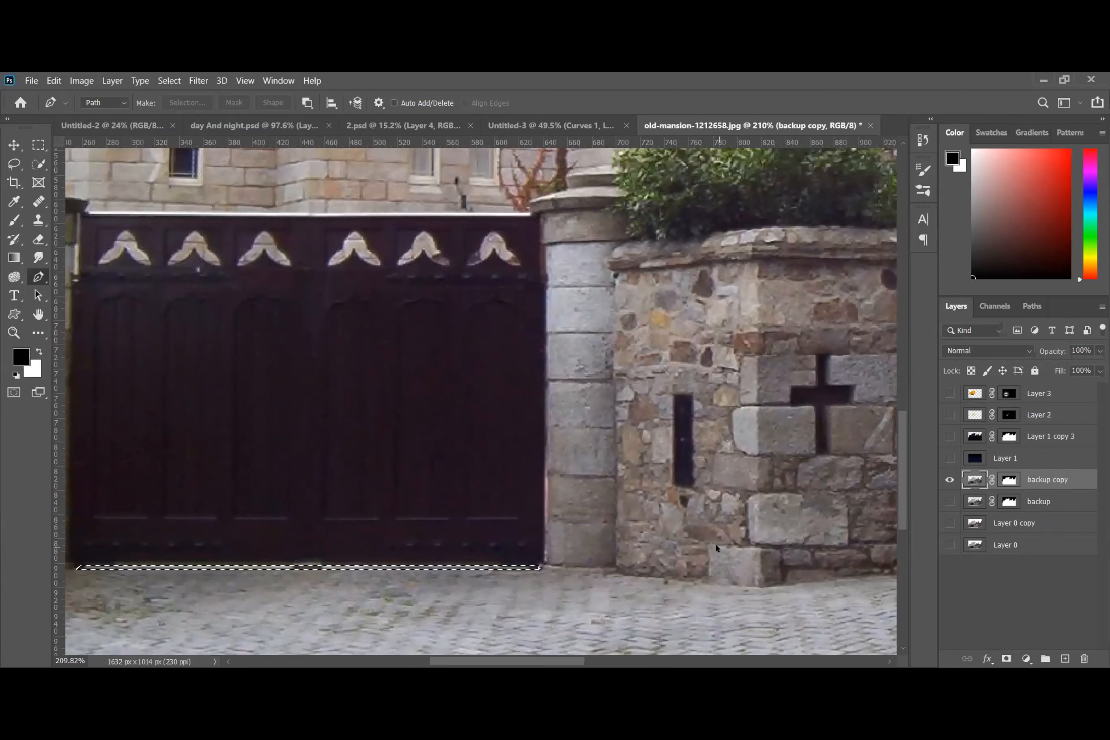
{"action": "key", "text": "ctrl+shift+z"}
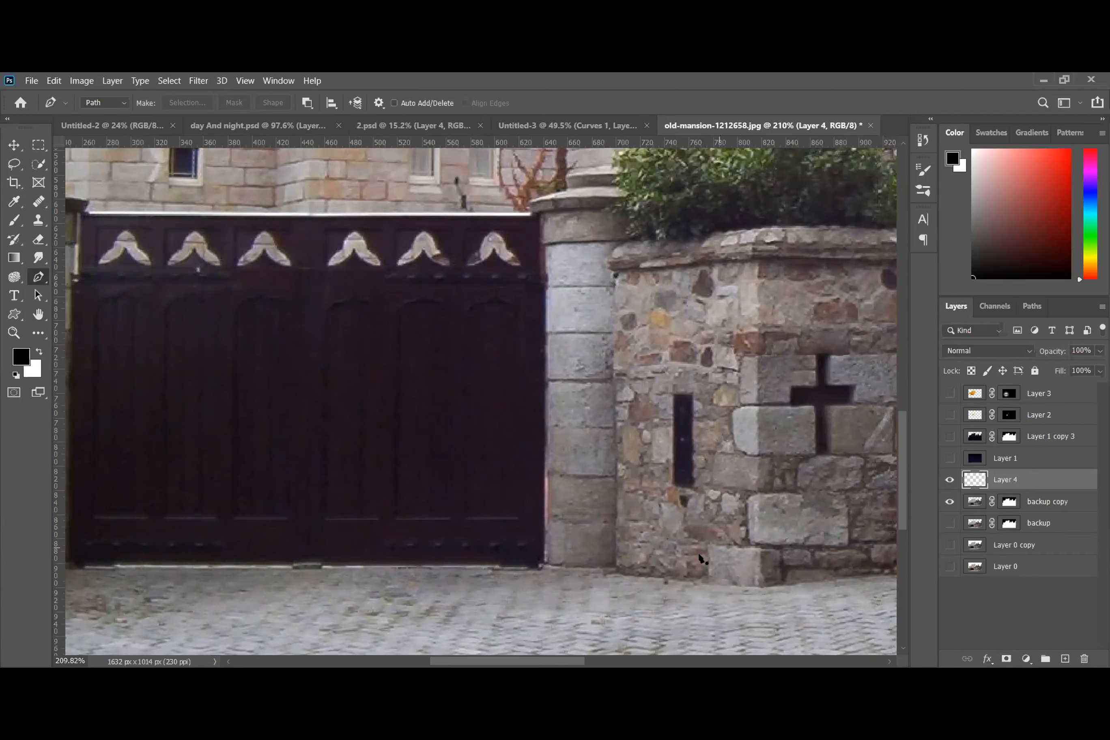
- Show Layer 1, Layer 1 copy 3, Layer 2 and Layer 3 again and move Layer 4 to the top of the stack
{"action": "left_click_drag", "start_coordinate": [562, 664], "coordinate": [528, 664]}
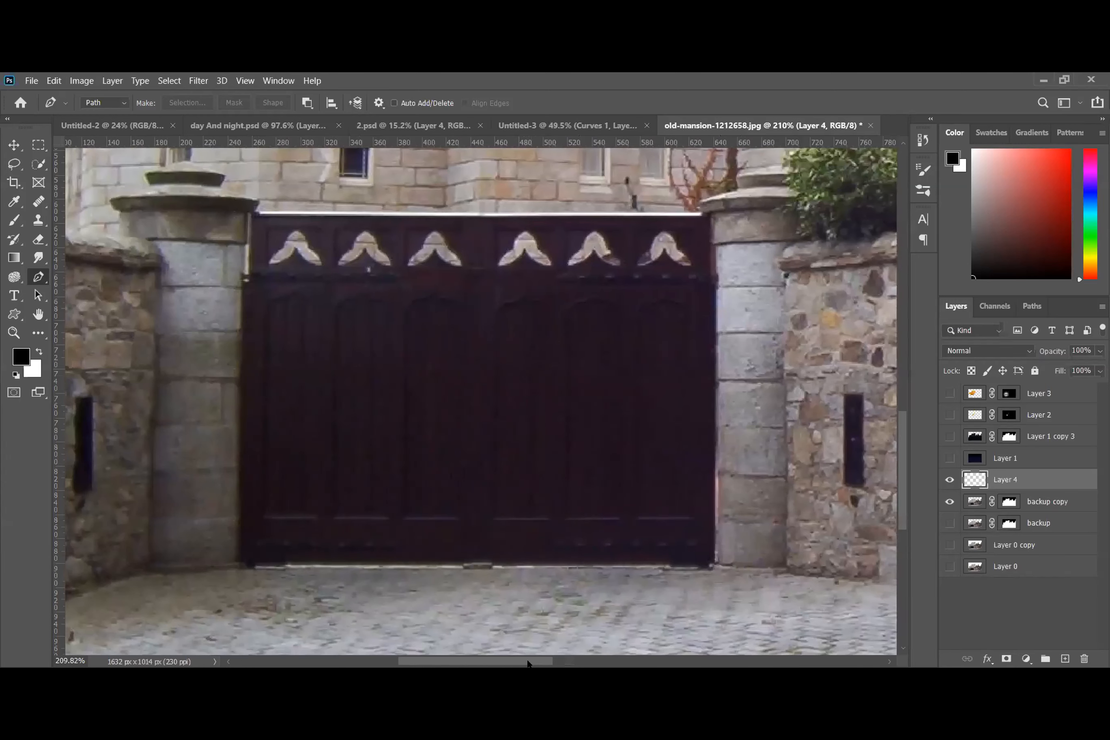
{"action": "left_click_drag", "start_coordinate": [949, 458], "coordinate": [949, 398]}
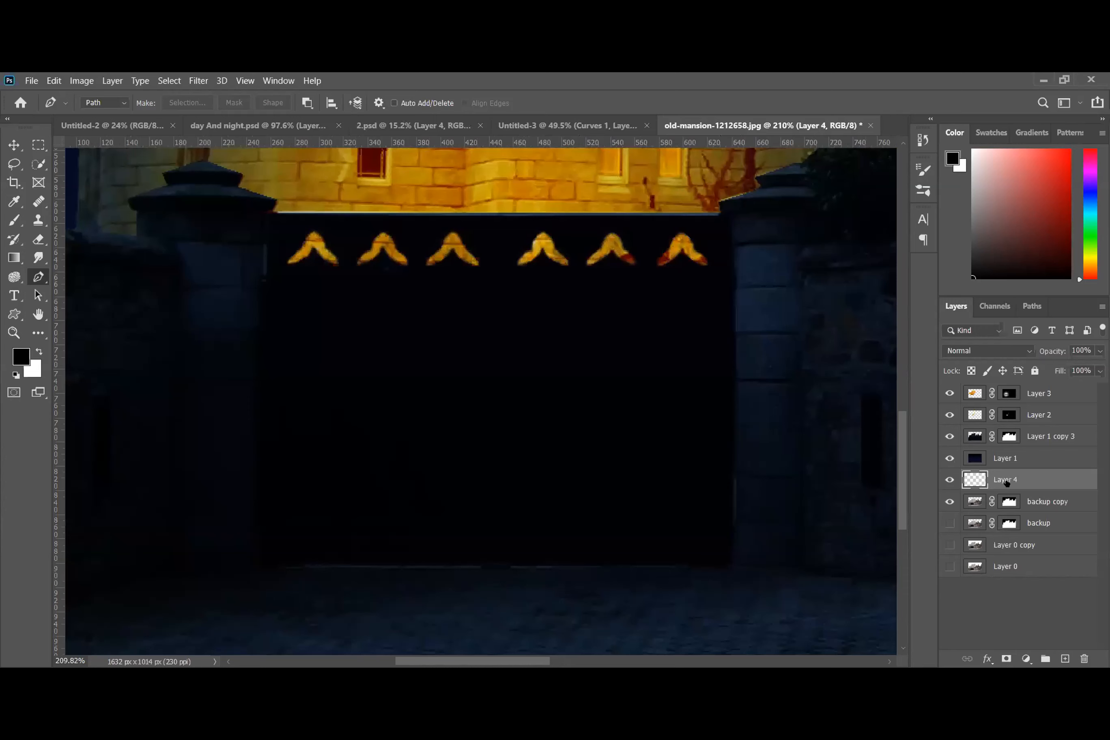
{"action": "left_click_drag", "start_coordinate": [1007, 483], "coordinate": [1013, 385]}
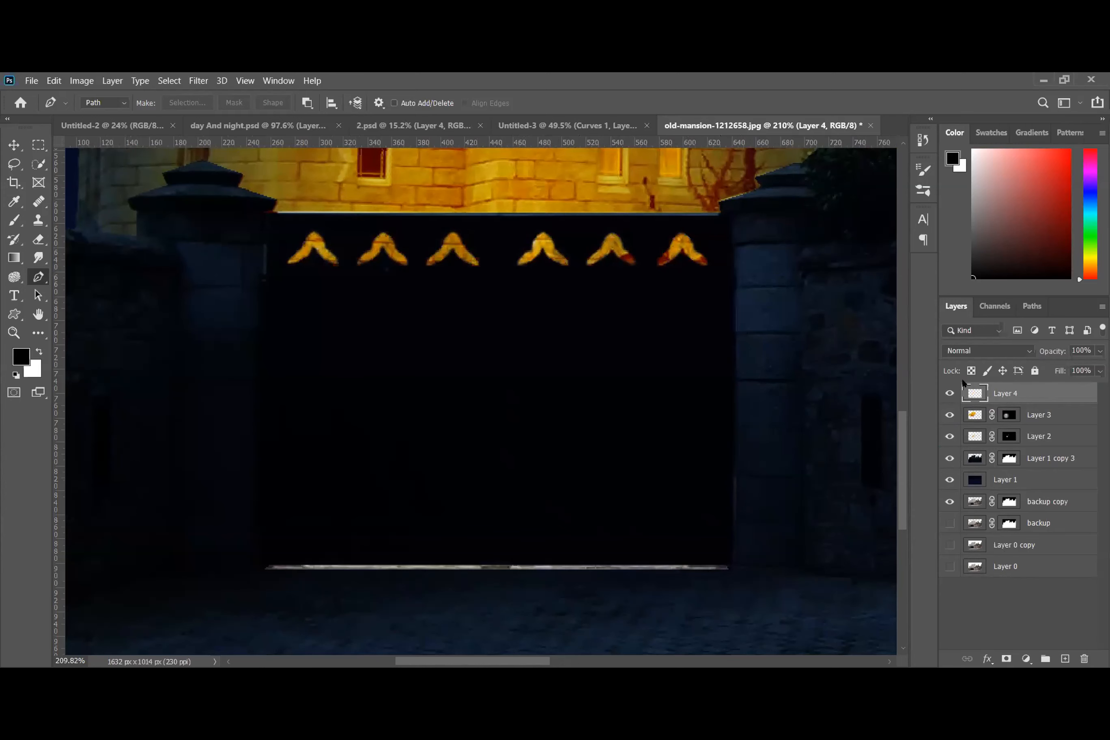
- Open Color Balance for the gate gap strip on Layer 4 and set its midtones to about +60 red and -100 yellow
{"action": "key", "text": "ctrl+b"}
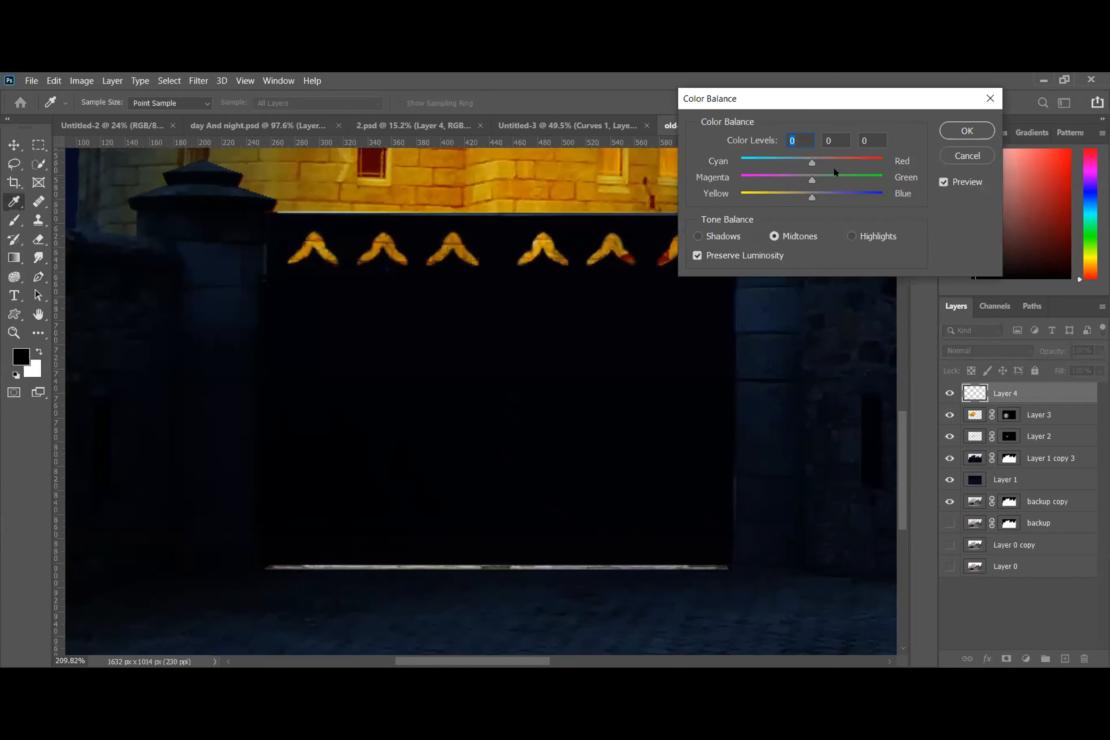
{"action": "left_click_drag", "start_coordinate": [816, 165], "coordinate": [819, 162]}
{"action": "left_click_drag", "start_coordinate": [852, 162], "coordinate": [859, 162]}
{"action": "left_click_drag", "start_coordinate": [806, 197], "coordinate": [728, 199]}
{"action": "left_click_drag", "start_coordinate": [858, 163], "coordinate": [855, 163]}
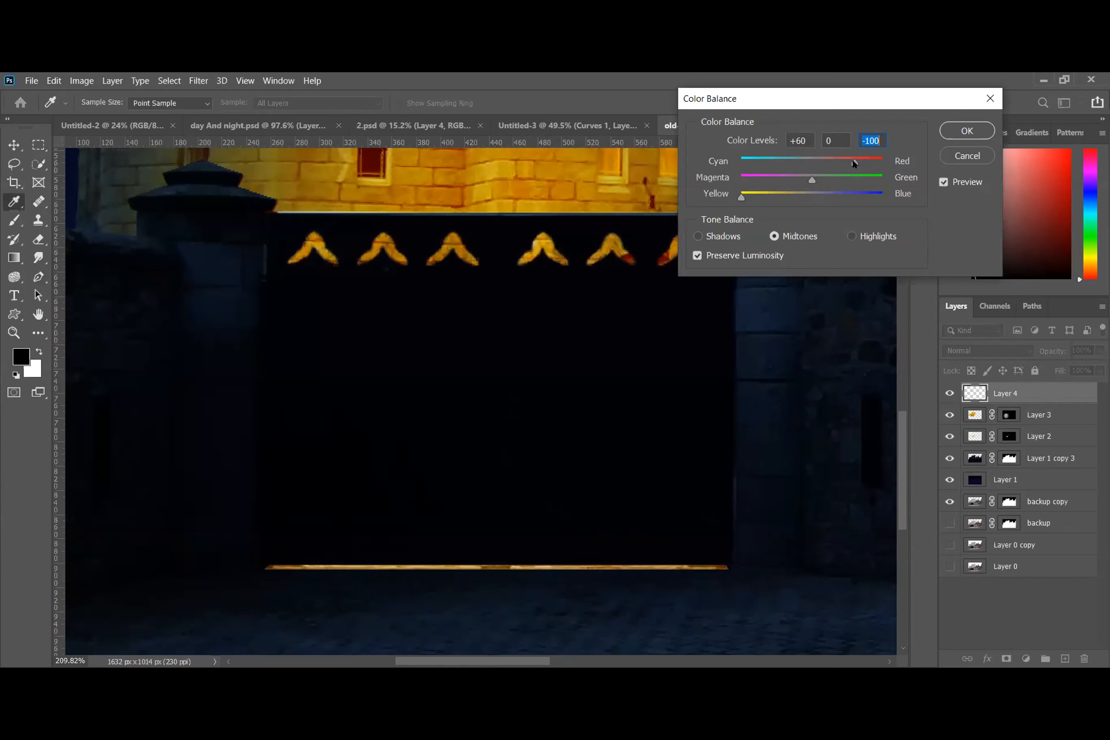
{"action": "left_click", "coordinate": [851, 163]}
- Set the strip's shadows to +58 red and -99 yellow and its highlights to +19 red and -13 yellow, and apply the Color Balance
{"action": "left_click", "coordinate": [698, 236]}
{"action": "left_click_drag", "start_coordinate": [809, 166], "coordinate": [744, 218]}
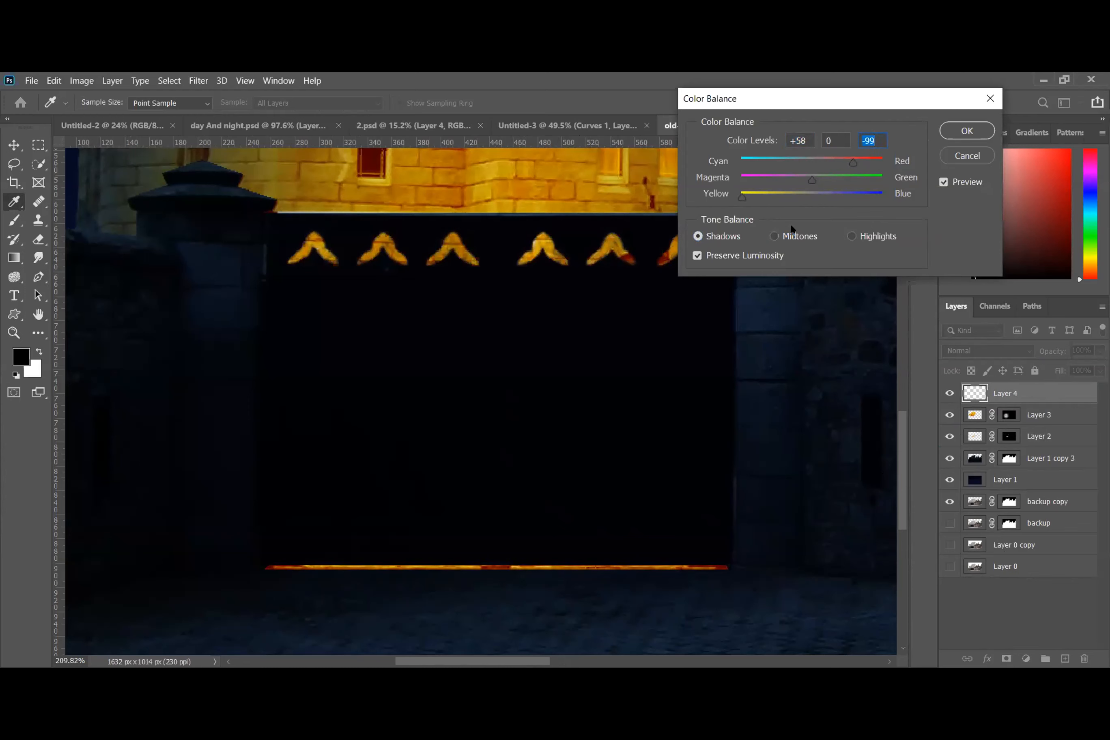
{"action": "left_click", "coordinate": [851, 237]}
{"action": "left_click_drag", "start_coordinate": [808, 197], "coordinate": [826, 163]}
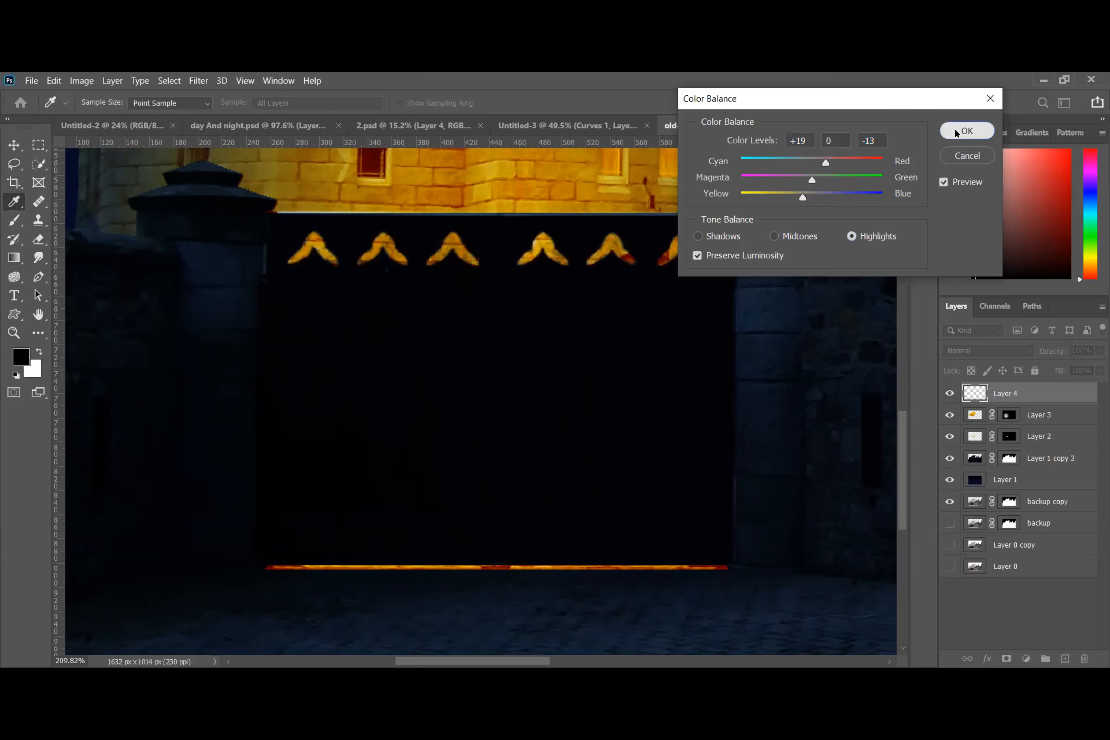
{"action": "left_click", "coordinate": [966, 131]}
{"action": "key", "text": "p"}
- Hide the four layers above Layer 1 and put Layer 1 through Layer 4 into one layer group
{"action": "scroll", "coordinate": [784, 468], "scroll_direction": "down", "scroll_amount": 6}
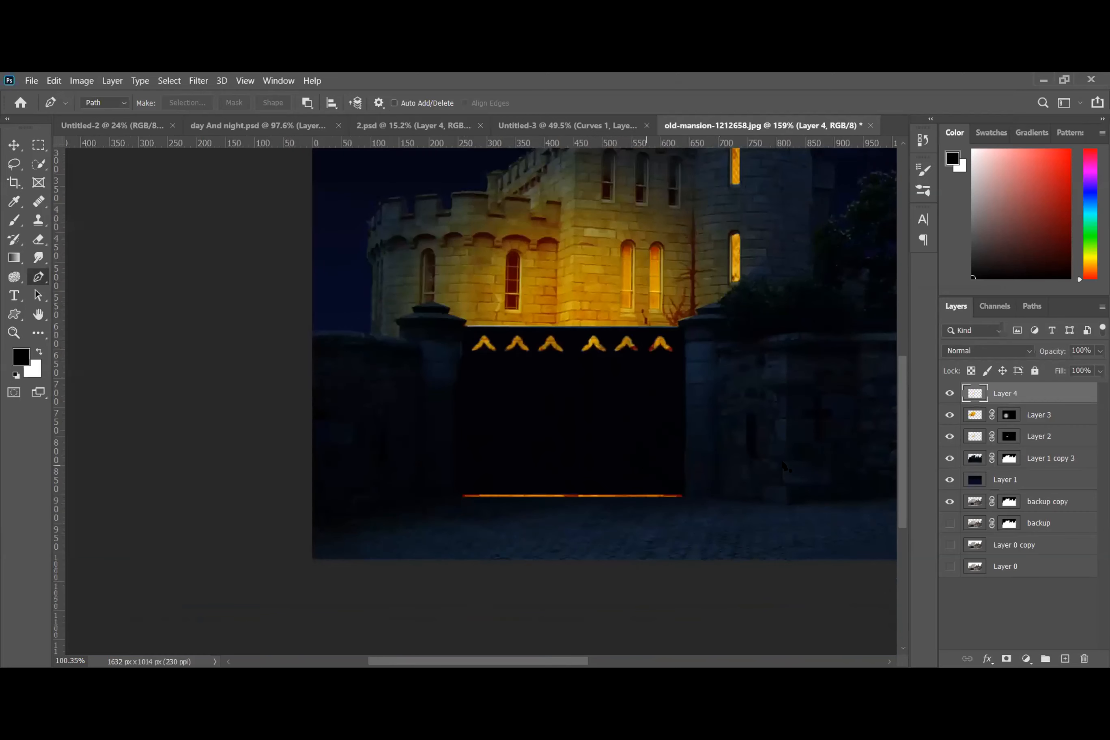
{"action": "scroll", "coordinate": [682, 529], "scroll_direction": "up", "scroll_amount": 4}
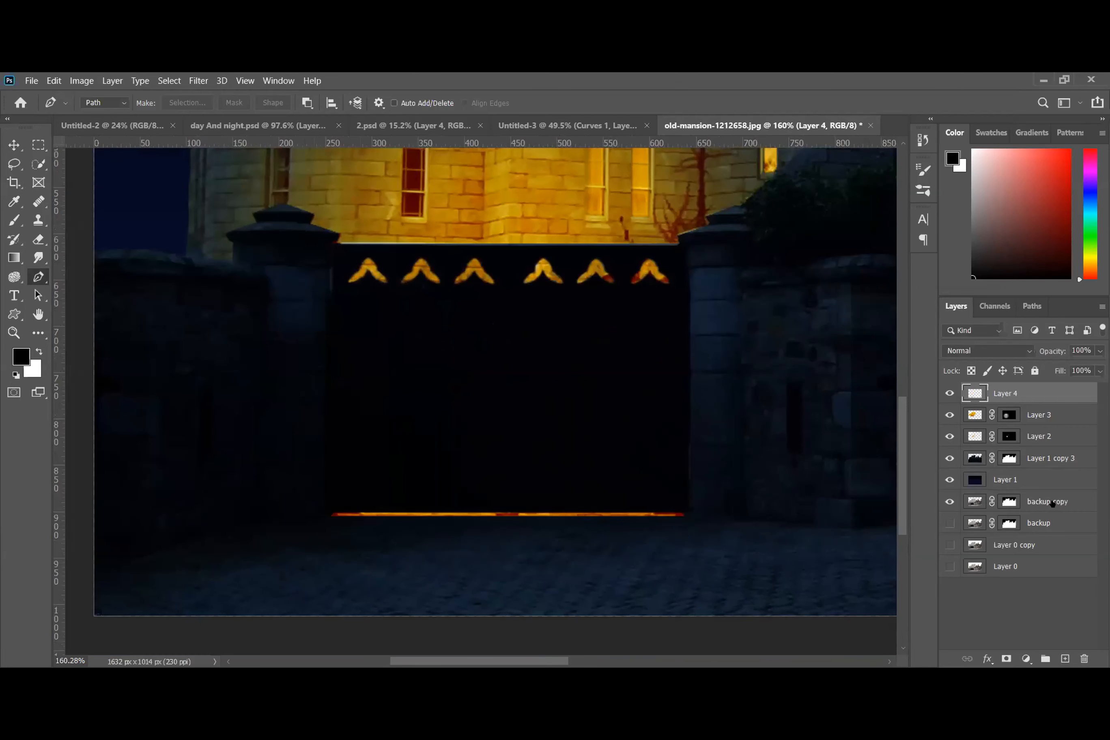
{"action": "left_click", "coordinate": [1051, 503]}
{"action": "left_click_drag", "start_coordinate": [949, 393], "coordinate": [948, 467]}
{"action": "left_click", "coordinate": [1036, 459]}
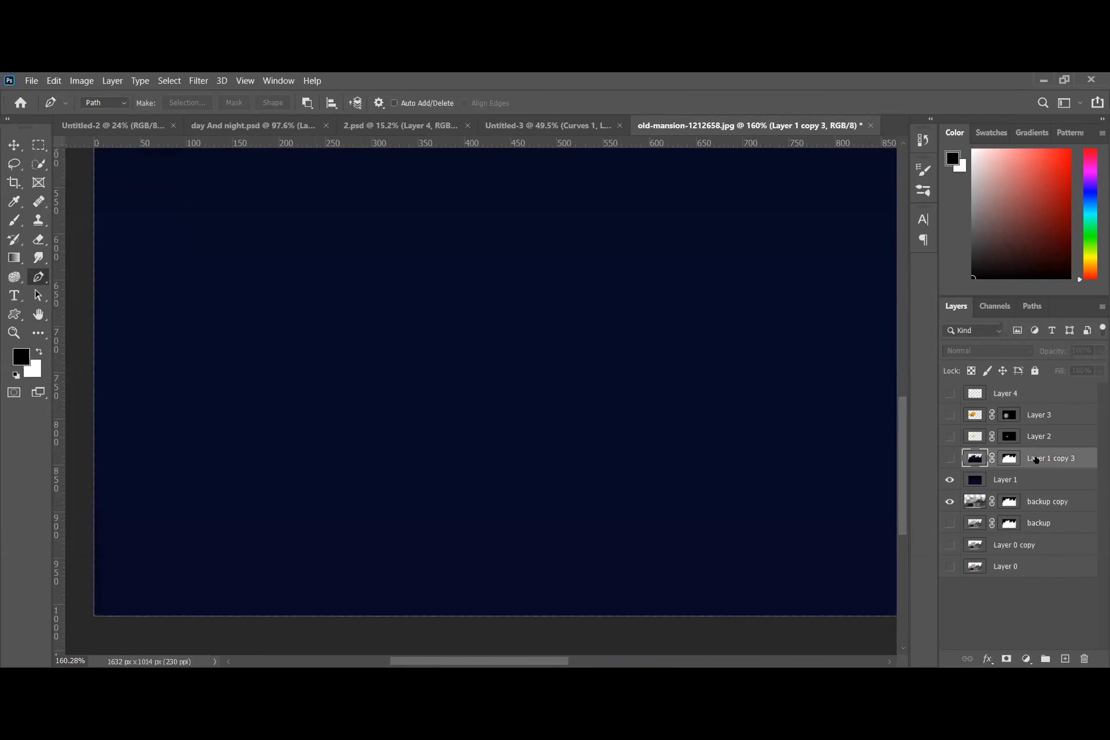
{"action": "left_click", "coordinate": [1031, 480]}
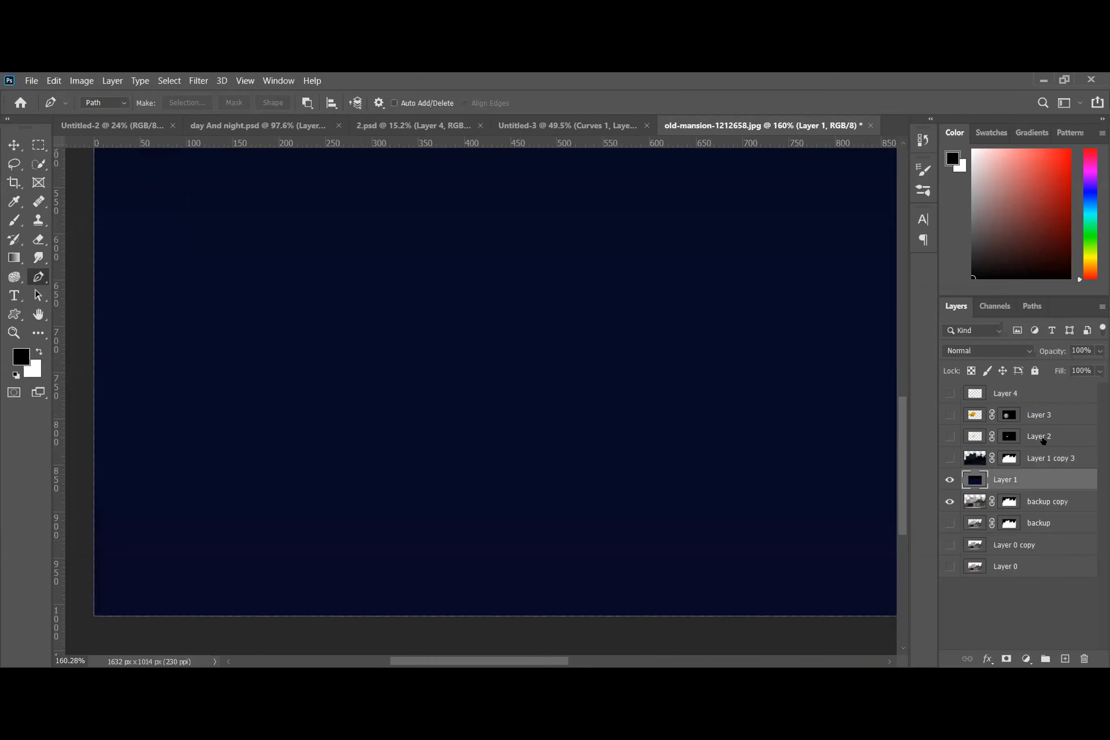
{"action": "left_click", "coordinate": [1044, 387], "text": "shift"}
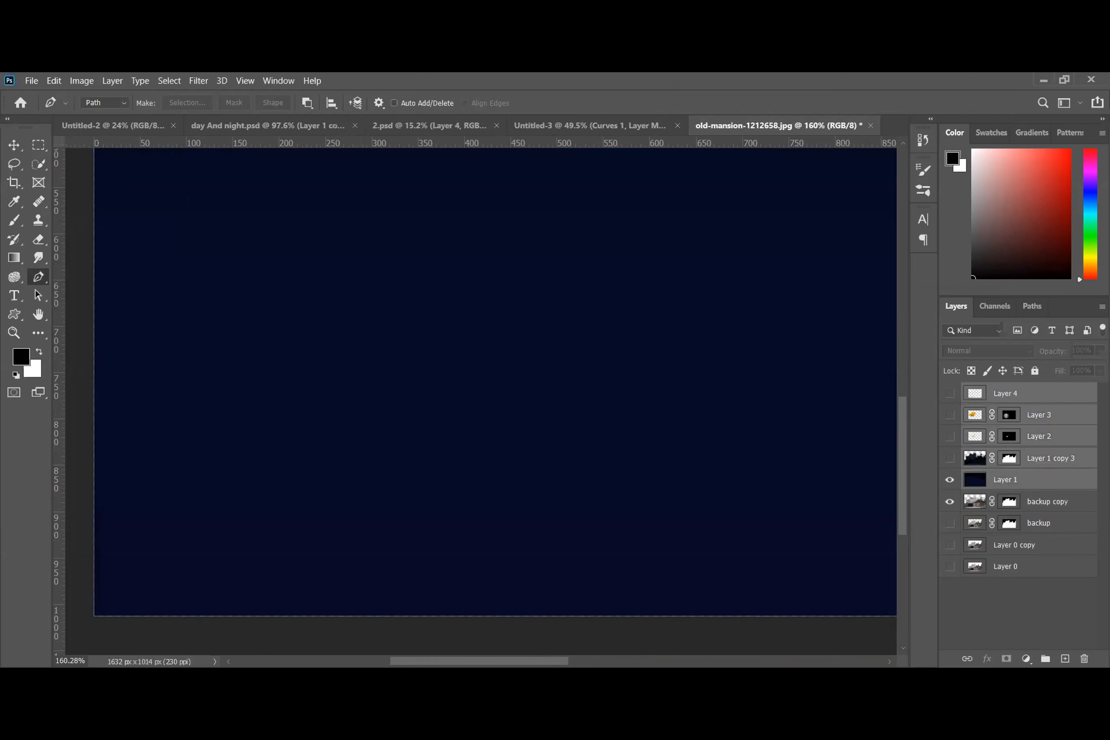
{"action": "left_click", "coordinate": [1046, 659]}
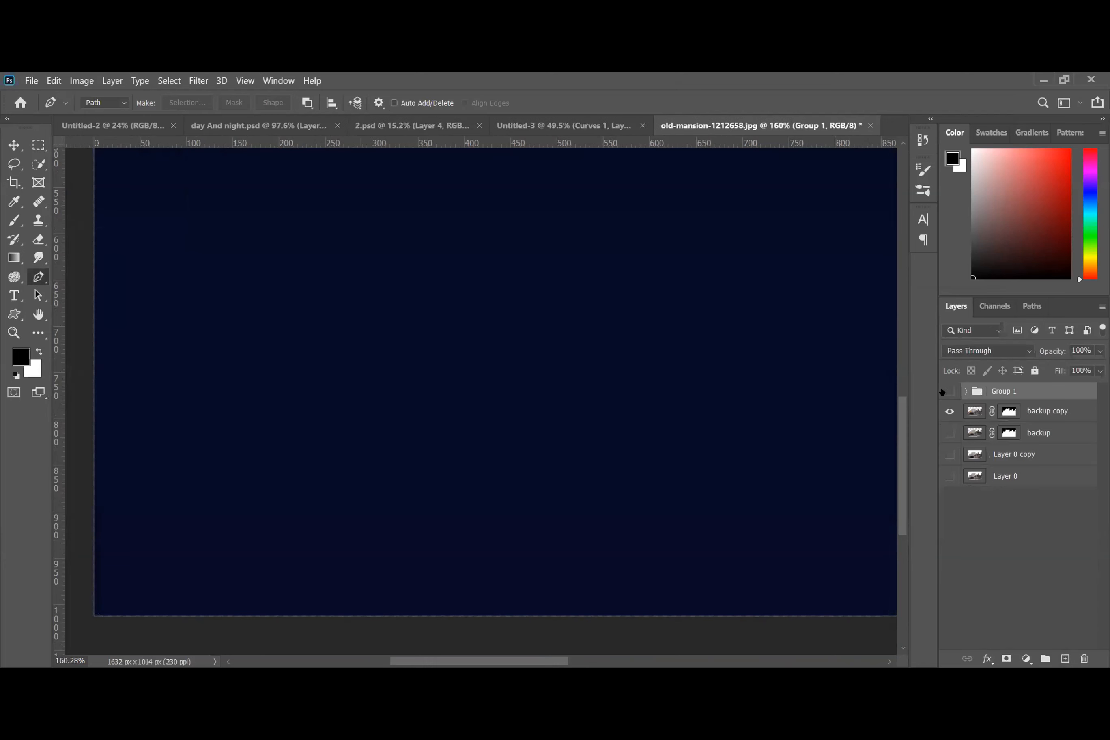
- Turn the hidden layers inside the group back on and hide the whole group to expose the daytime photo
{"action": "left_click", "coordinate": [949, 392]}
{"action": "left_click", "coordinate": [949, 391]}
{"action": "scroll", "coordinate": [552, 589], "scroll_direction": "down", "scroll_amount": 5}
{"action": "key", "text": "ctrl+0"}
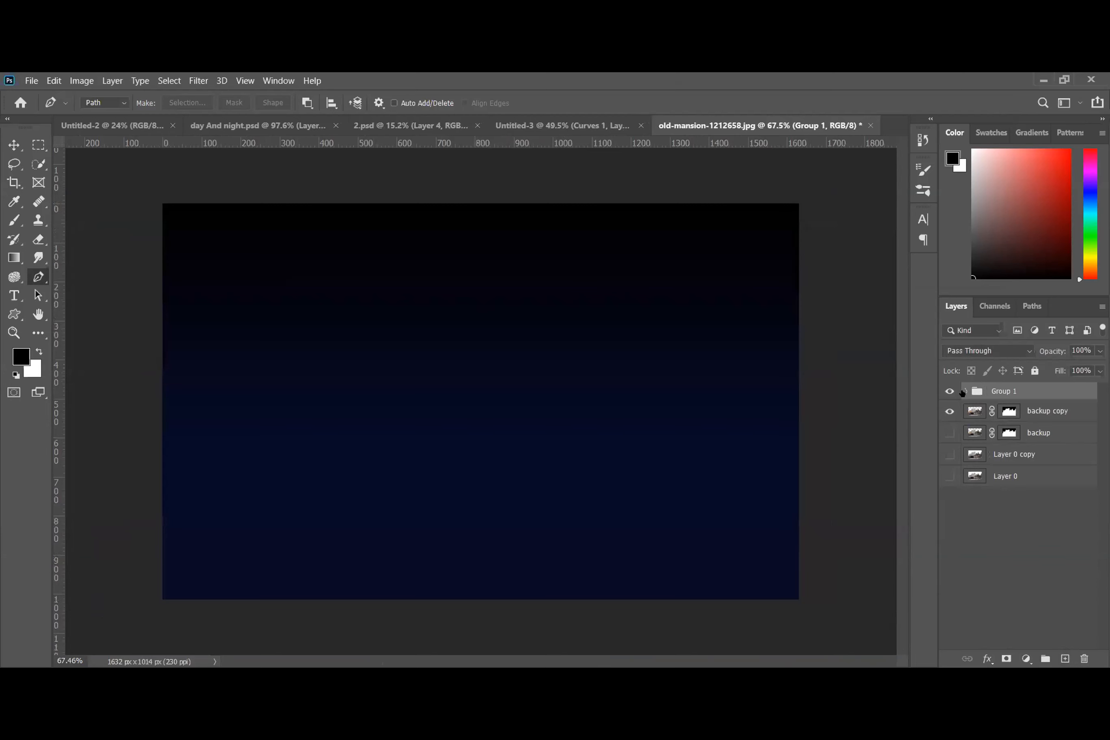
{"action": "left_click", "coordinate": [966, 391]}
{"action": "left_click_drag", "start_coordinate": [949, 478], "coordinate": [949, 411]}
{"action": "left_click", "coordinate": [966, 391]}
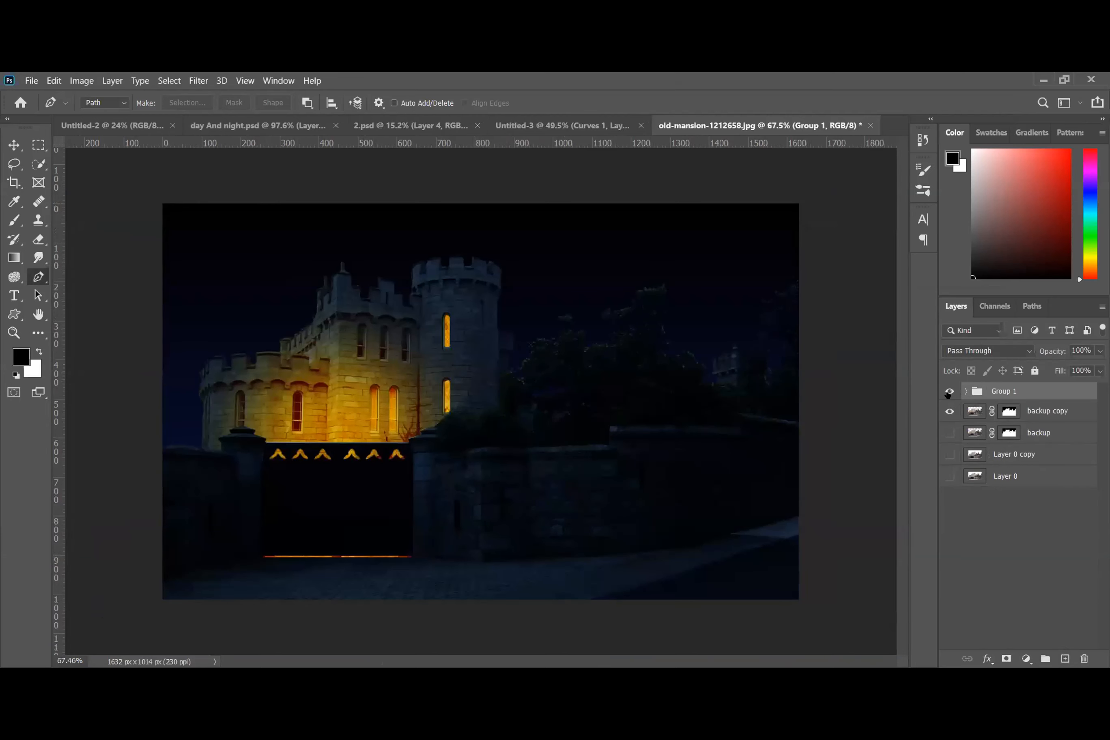
{"action": "left_click", "coordinate": [949, 391]}
- Start a Pen path at the gate's left bottom corner and curve it across the cobblestones to the image's lower edge
{"action": "scroll", "coordinate": [343, 578], "scroll_direction": "up", "scroll_amount": 1}
{"action": "scroll", "coordinate": [244, 571], "scroll_direction": "up", "scroll_amount": 10}
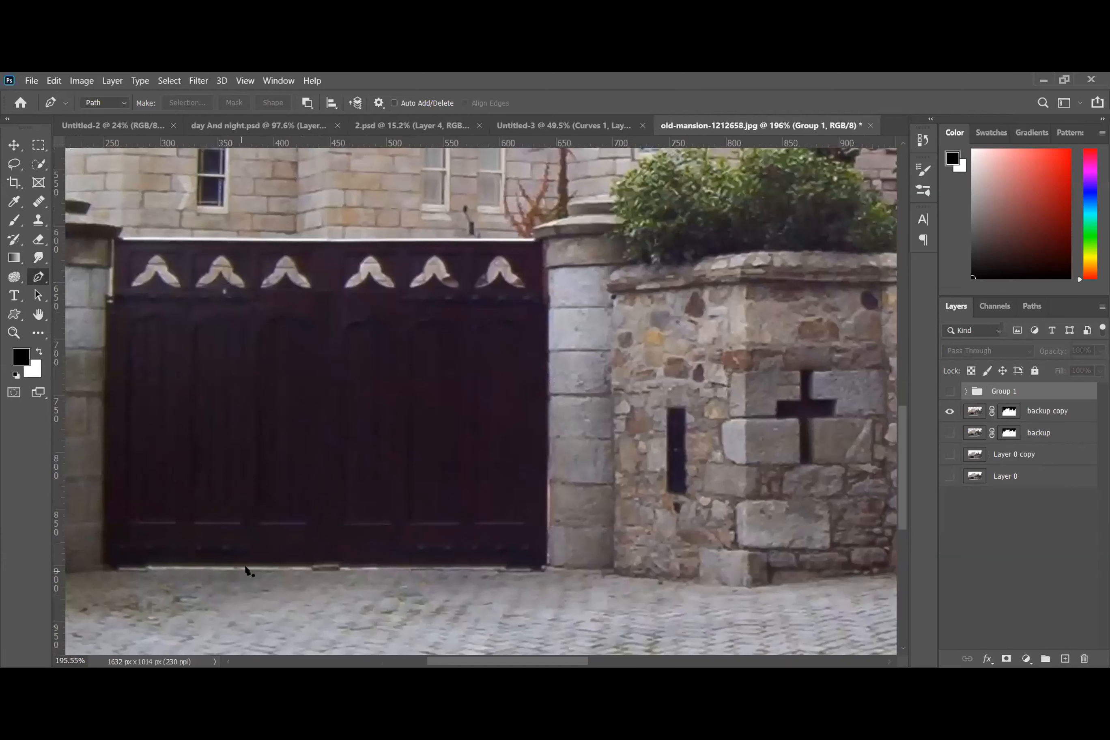
{"action": "scroll", "coordinate": [411, 649], "scroll_direction": "down", "scroll_amount": 2}
{"action": "left_click_drag", "start_coordinate": [436, 661], "coordinate": [399, 662]}
{"action": "scroll", "coordinate": [375, 568], "scroll_direction": "down", "scroll_amount": 3}
{"action": "scroll", "coordinate": [371, 568], "scroll_direction": "down", "scroll_amount": 1}
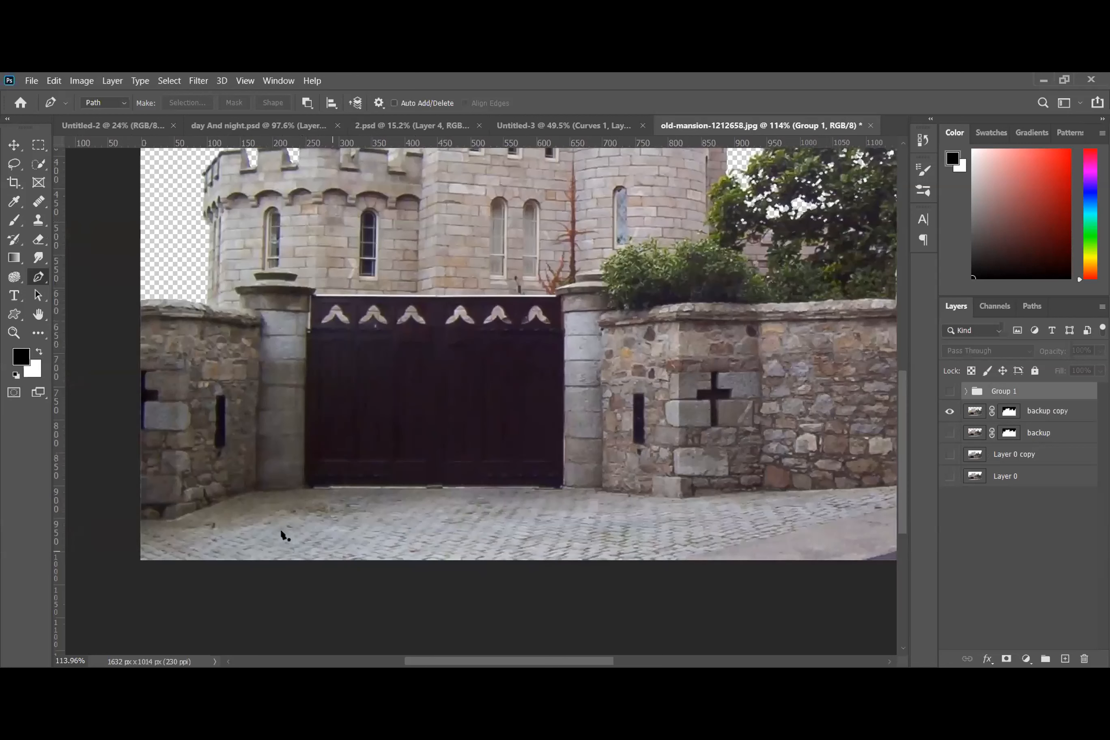
{"action": "left_click", "coordinate": [307, 486]}
{"action": "left_click", "coordinate": [256, 491]}
{"action": "key", "text": "ctrl+z"}
{"action": "left_click_drag", "start_coordinate": [194, 522], "coordinate": [171, 538]}
{"action": "left_click", "coordinate": [169, 560]}
- Run the path below the image, curve it back up over the cobblestones to the gate's right bottom corner and close it along the gate
{"action": "left_click_drag", "start_coordinate": [274, 595], "coordinate": [294, 594]}
{"action": "left_click_drag", "start_coordinate": [704, 591], "coordinate": [710, 582]}
{"action": "left_click_drag", "start_coordinate": [690, 535], "coordinate": [657, 513]}
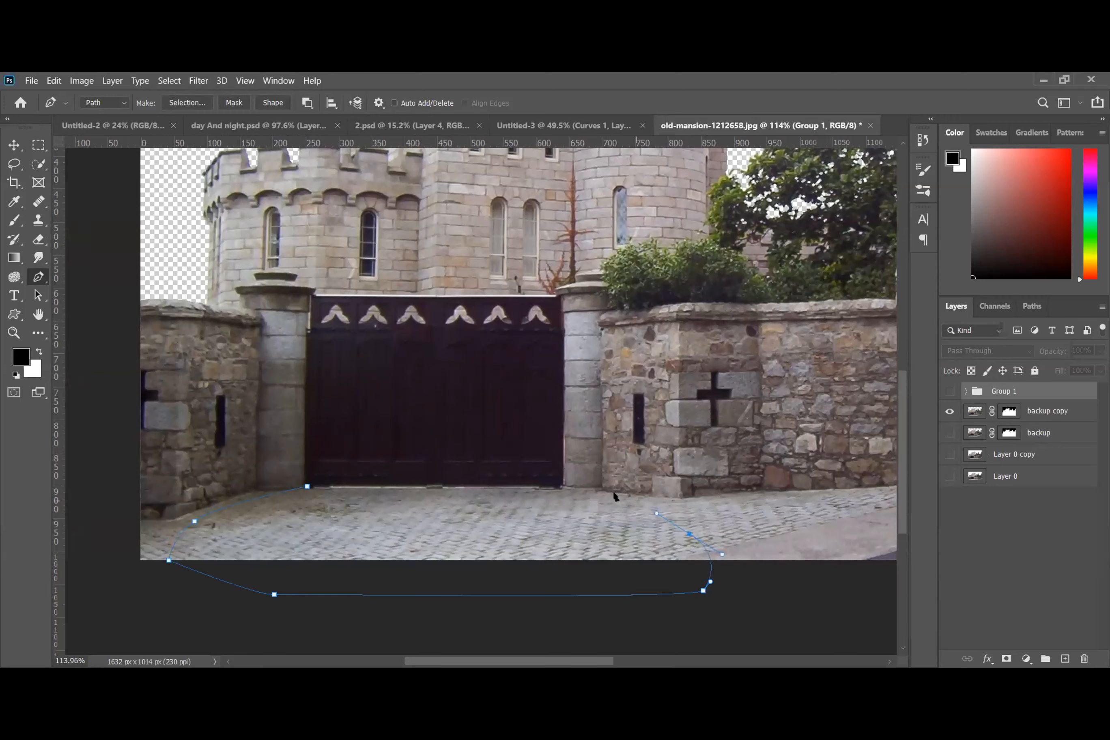
{"action": "left_click", "coordinate": [560, 486]}
{"action": "scroll", "coordinate": [506, 520], "scroll_direction": "up", "scroll_amount": 3}
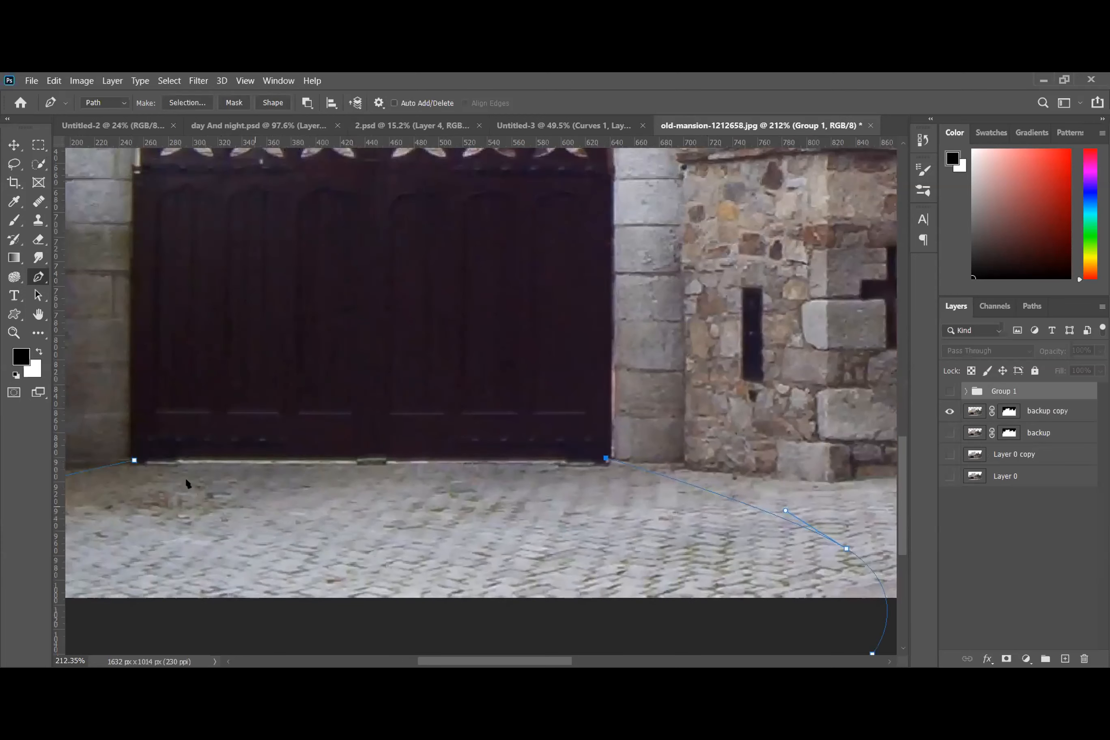
{"action": "left_click", "coordinate": [134, 460]}
{"action": "scroll", "coordinate": [458, 549], "scroll_direction": "down", "scroll_amount": 3}
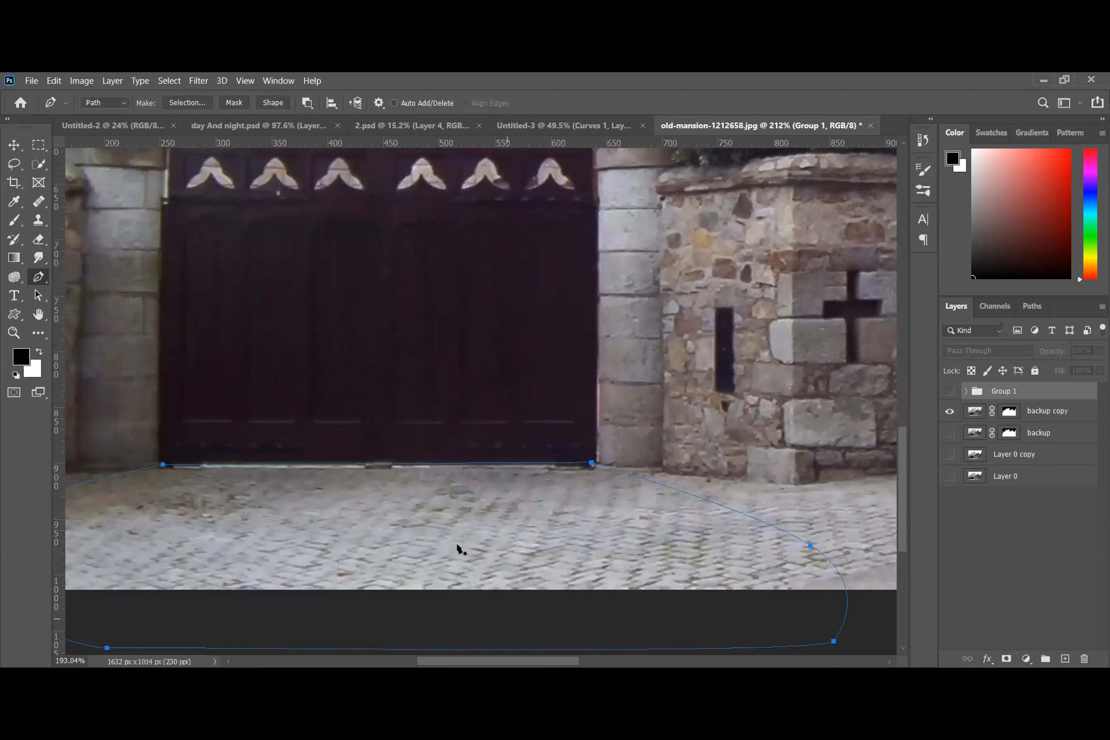
{"action": "scroll", "coordinate": [458, 549], "scroll_direction": "down", "scroll_amount": 2}
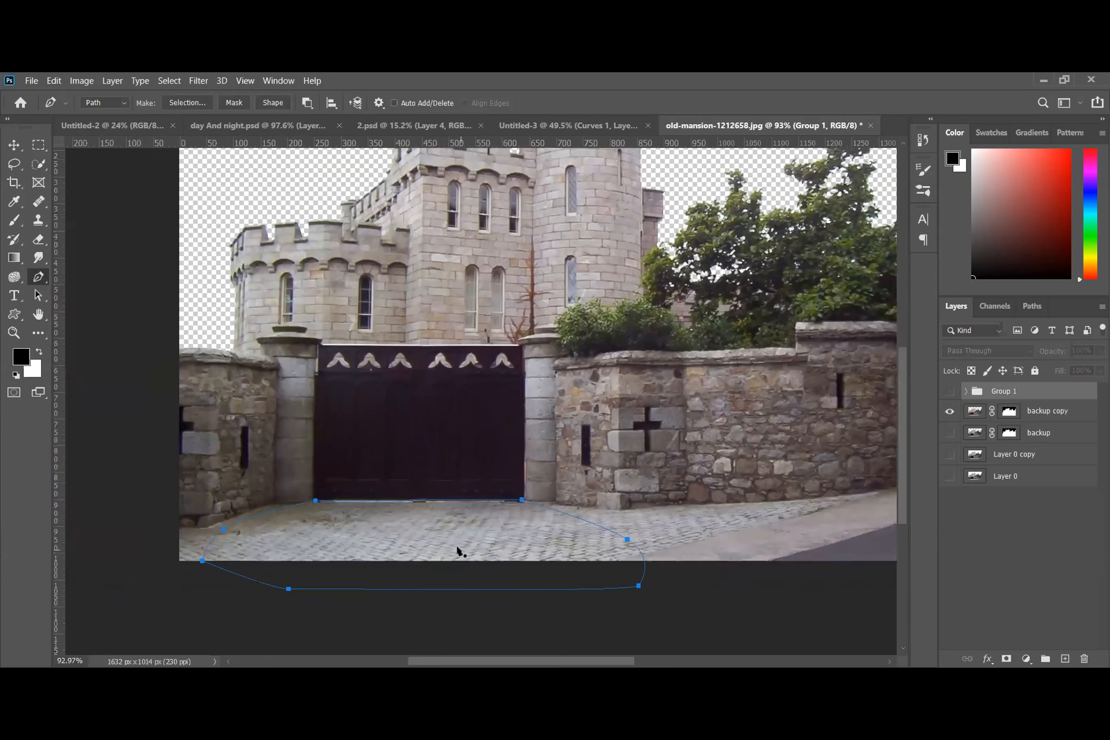
- Convert the path to a new selection with 0 px feather and invert it so only the cobblestones before the gate are selected
{"action": "right_click", "coordinate": [432, 524]}
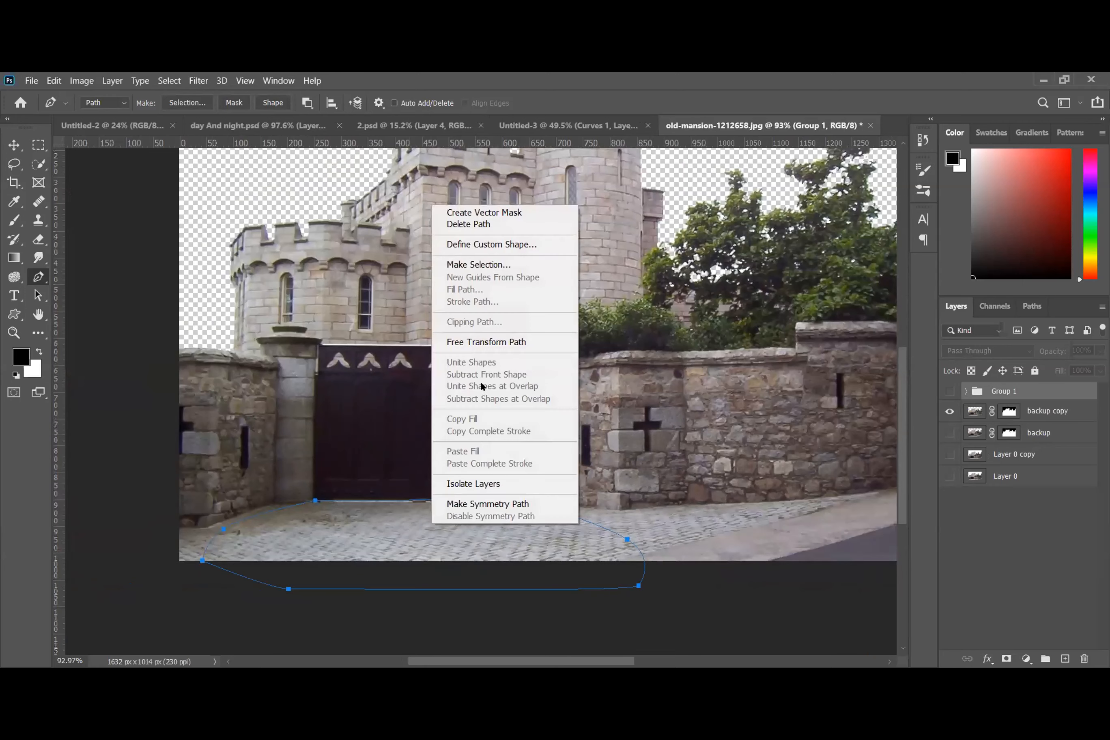
{"action": "left_click", "coordinate": [490, 264]}
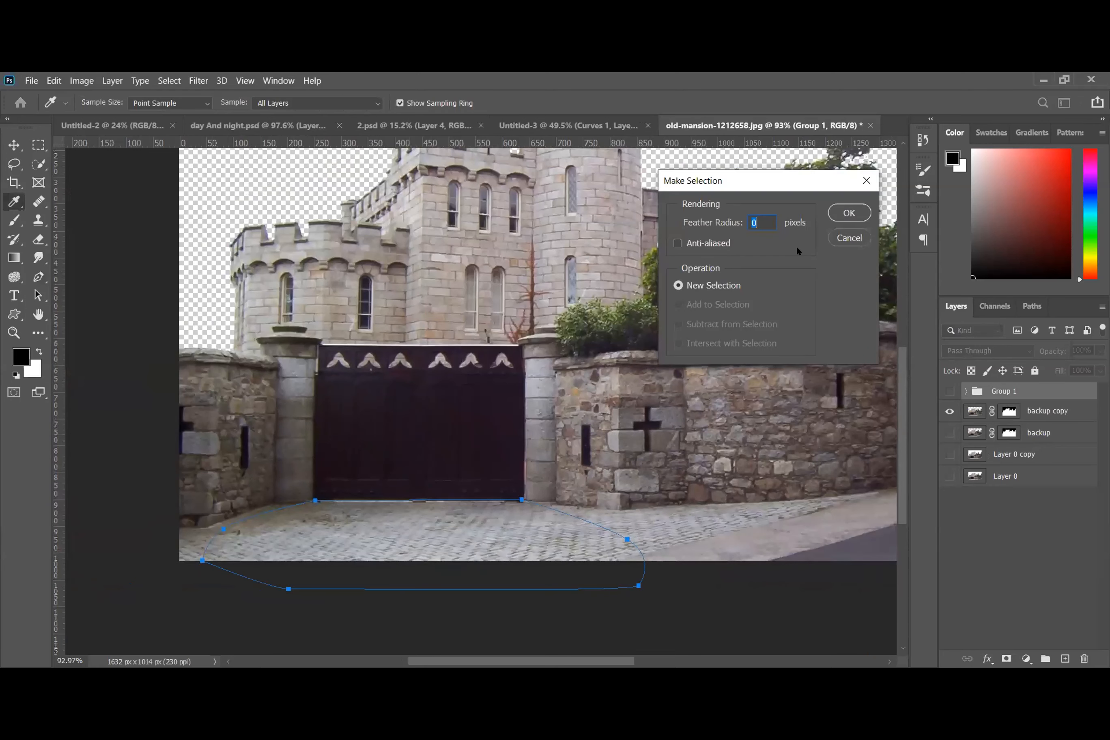
{"action": "left_click", "coordinate": [854, 214]}
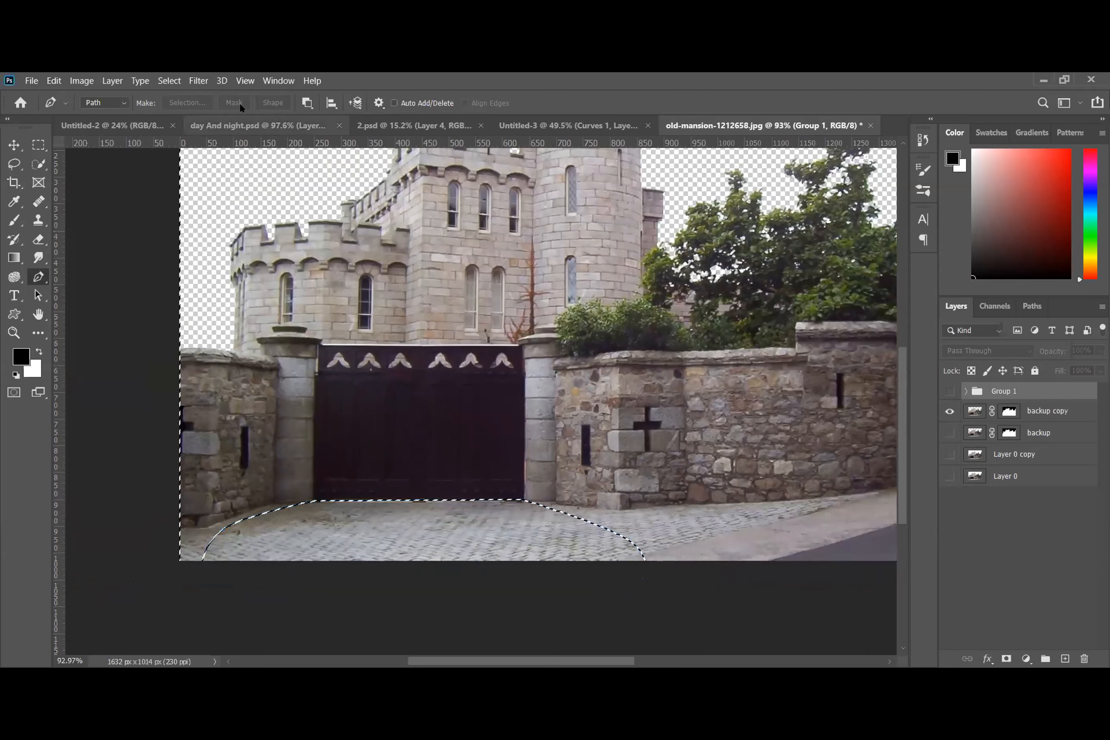
{"action": "left_click", "coordinate": [169, 80]}
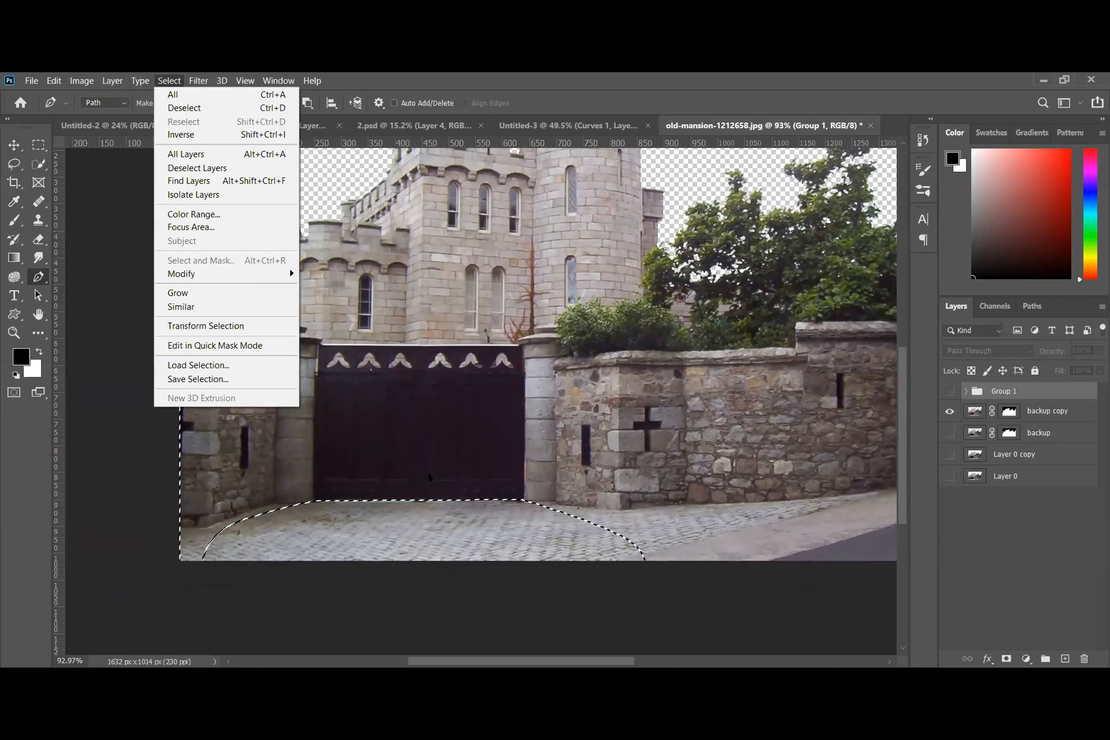
{"action": "left_click", "coordinate": [190, 134]}
{"action": "scroll", "coordinate": [533, 540], "scroll_direction": "down", "scroll_amount": 1}
{"action": "scroll", "coordinate": [447, 541], "scroll_direction": "down", "scroll_amount": 4}
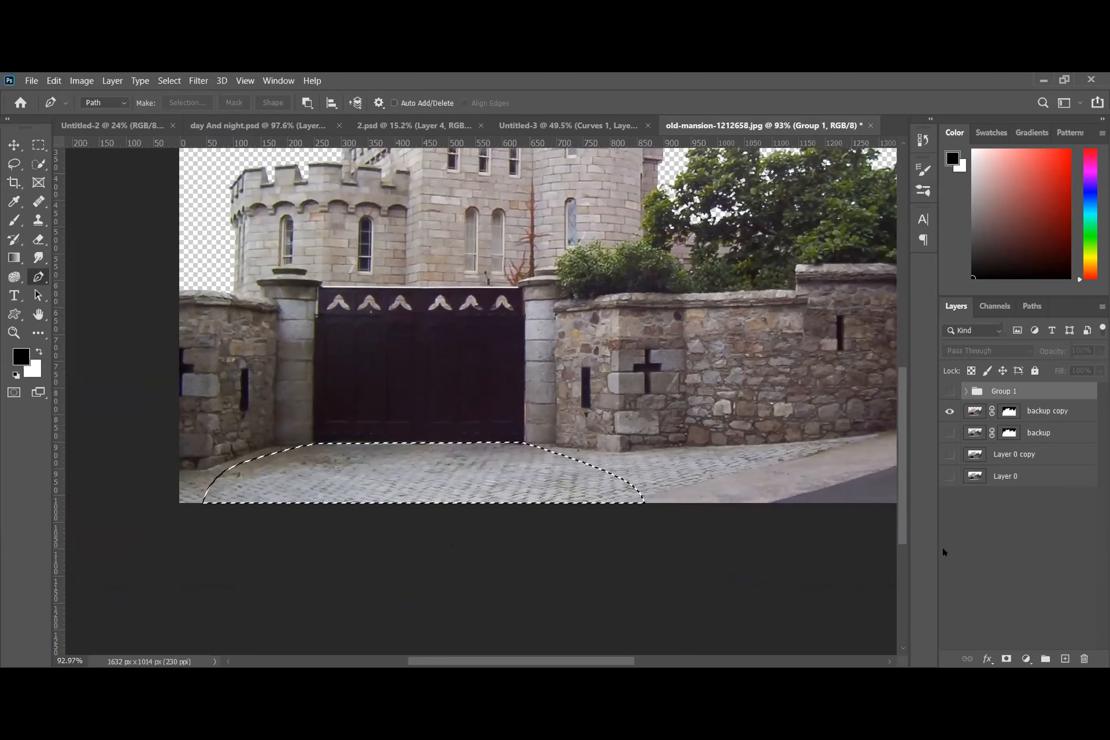
- Copy the selected cobblestones from the backup copy layer onto a new layer and move it above Group 1
{"action": "left_click", "coordinate": [1040, 411]}
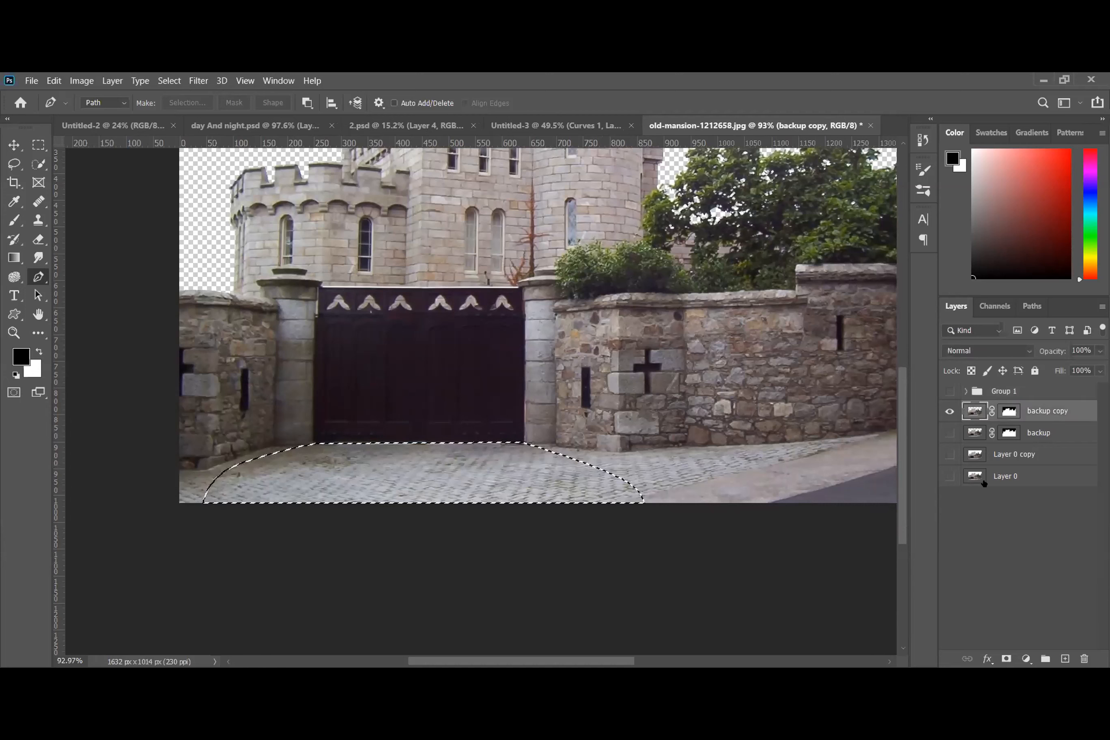
{"action": "key", "text": "ctrl+shift+alt+n"}
{"action": "key", "text": "ctrl+d"}
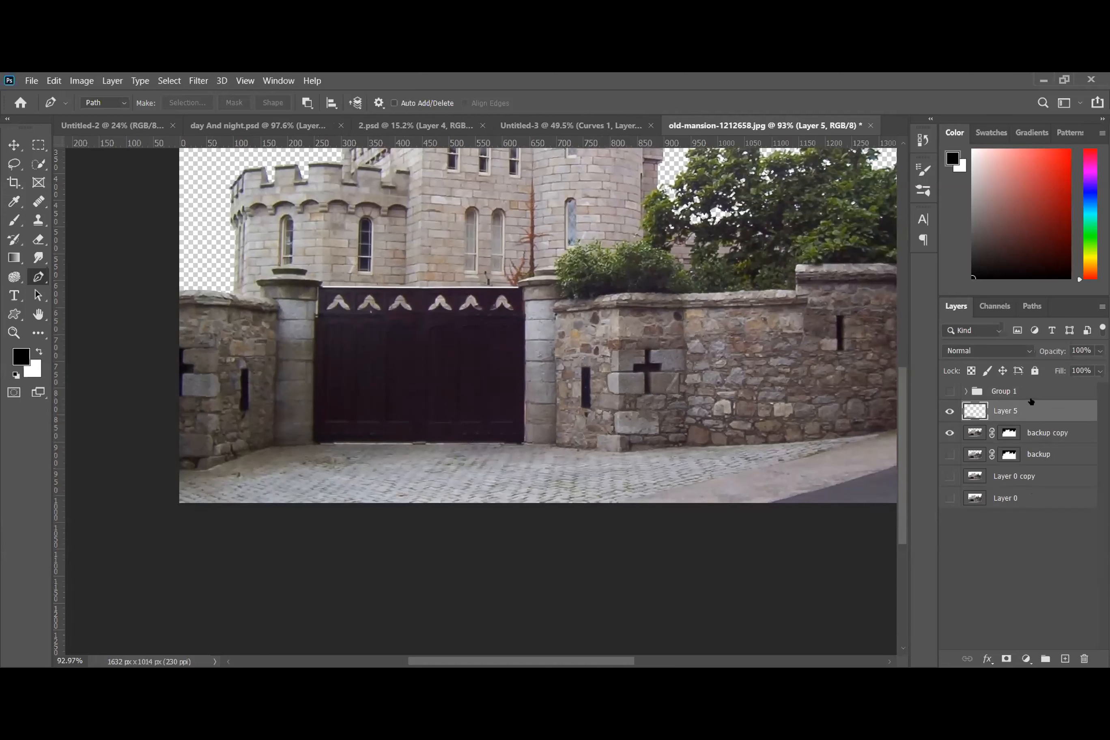
{"action": "left_click_drag", "start_coordinate": [1033, 411], "coordinate": [1017, 392]}
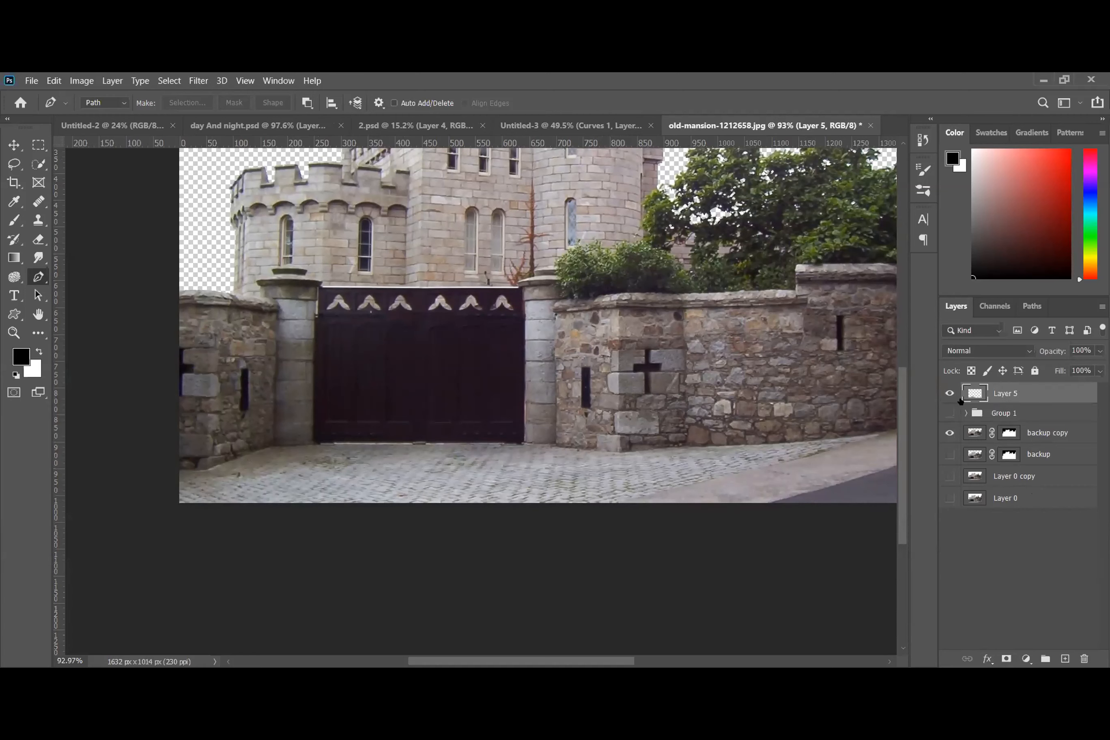
- Show Group 1 and give the cobblestone layer an inverted, fully black layer mask
{"action": "left_click", "coordinate": [950, 413]}
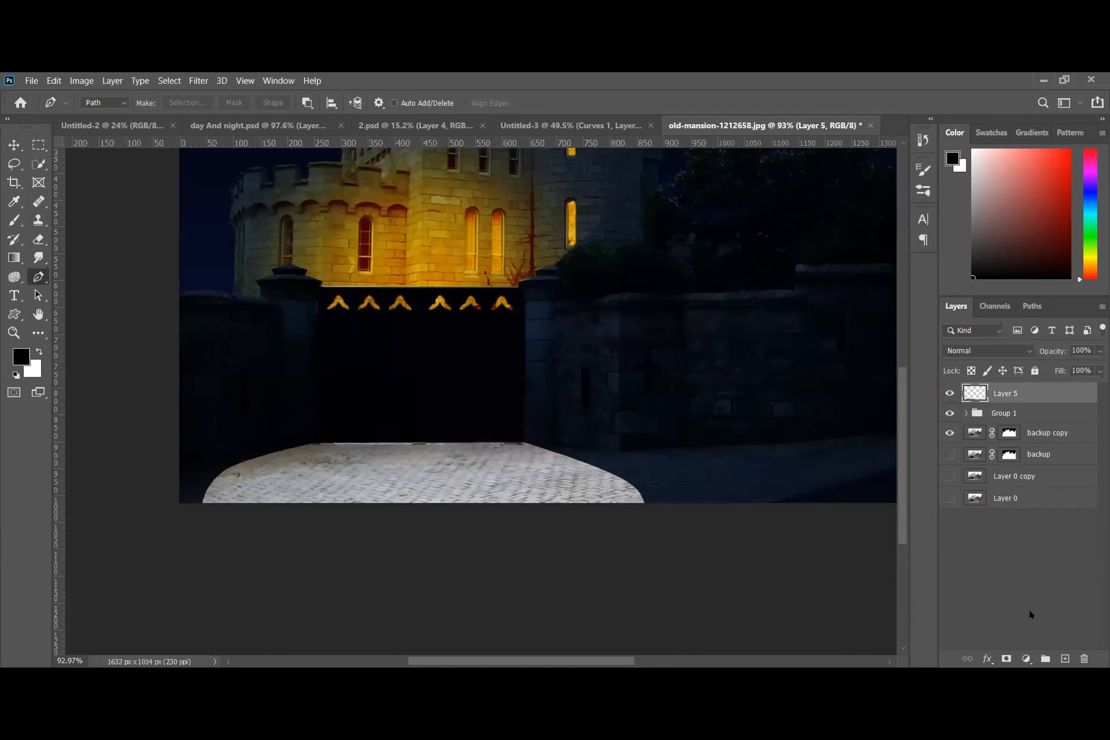
{"action": "left_click", "coordinate": [1007, 659]}
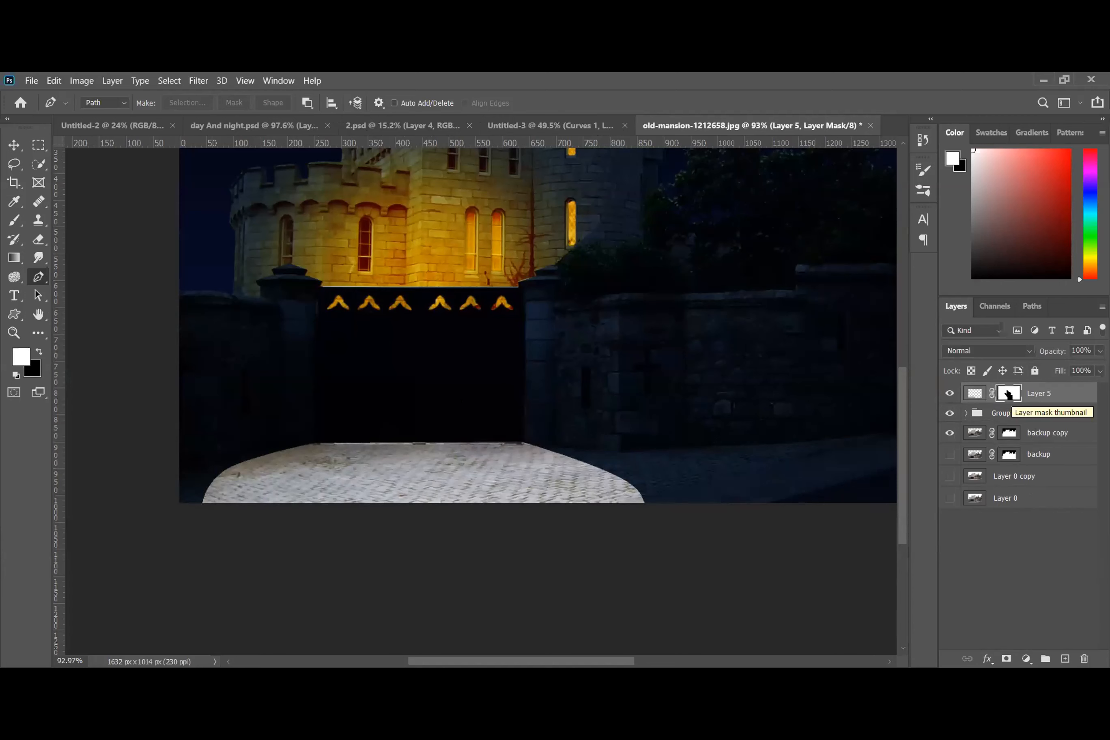
{"action": "key", "text": "ctrl+i"}
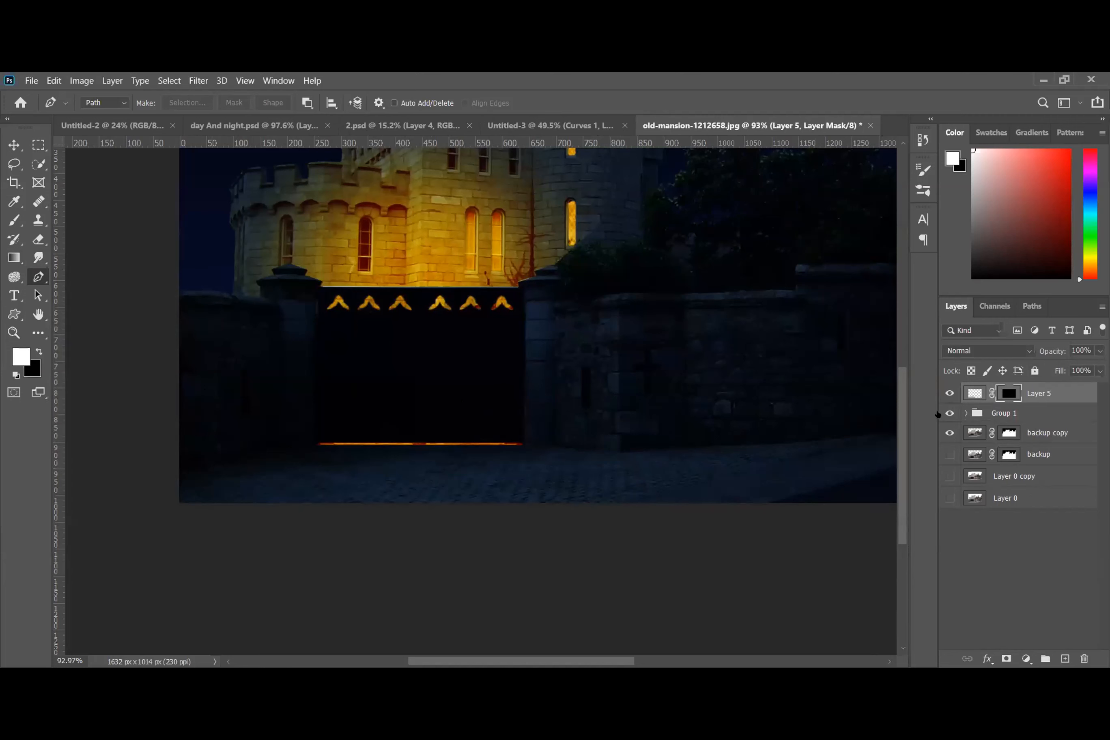
- Reveal the cobblestone layer through its mask and tint it with Color Balance: midtones +51, 0, -100, and shadows toward red and yellow
{"action": "key", "text": "ctrl+i"}
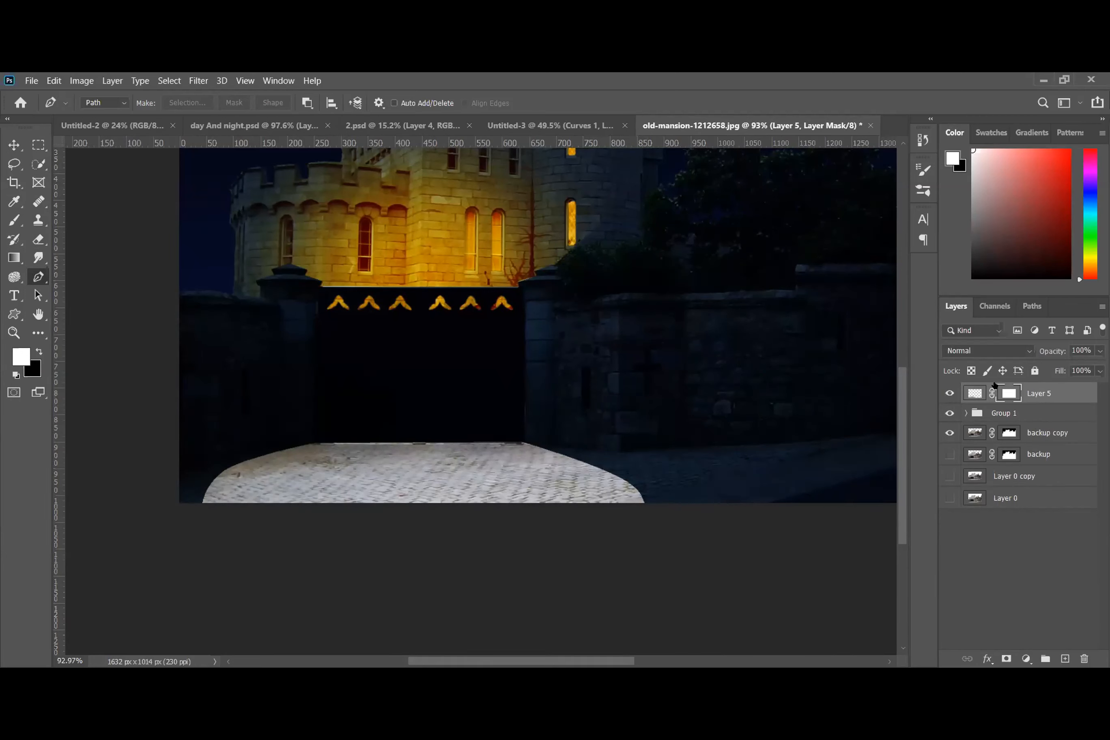
{"action": "left_click", "coordinate": [972, 393]}
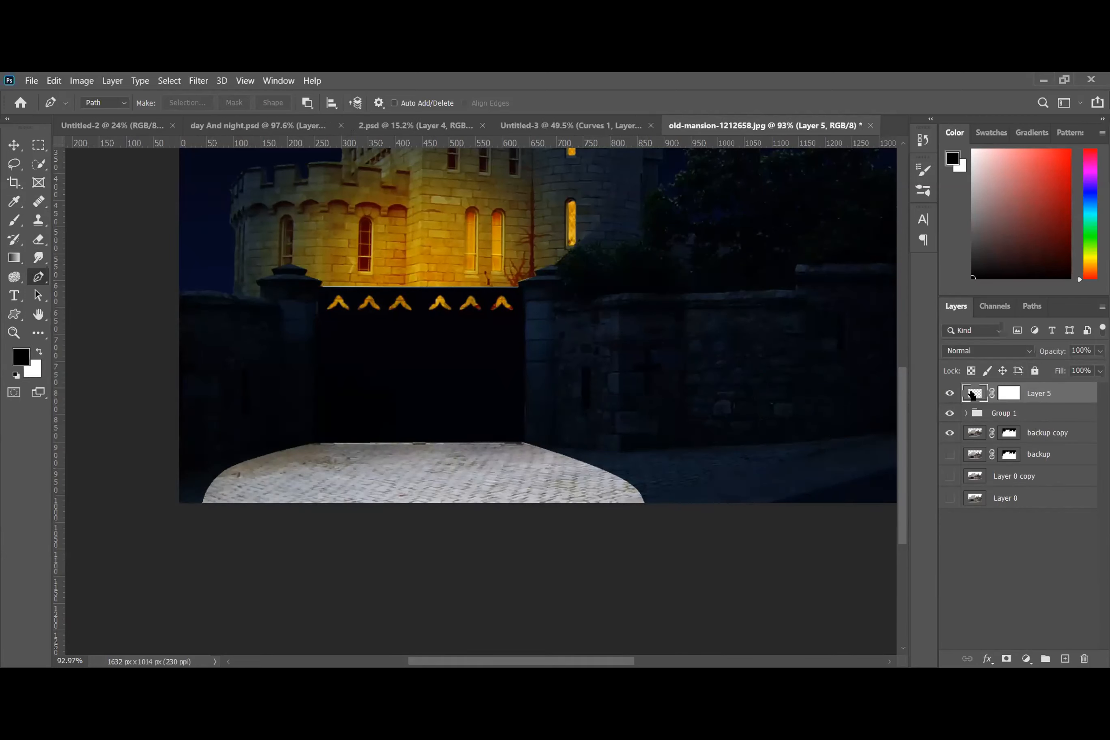
{"action": "key", "text": "ctrl+b"}
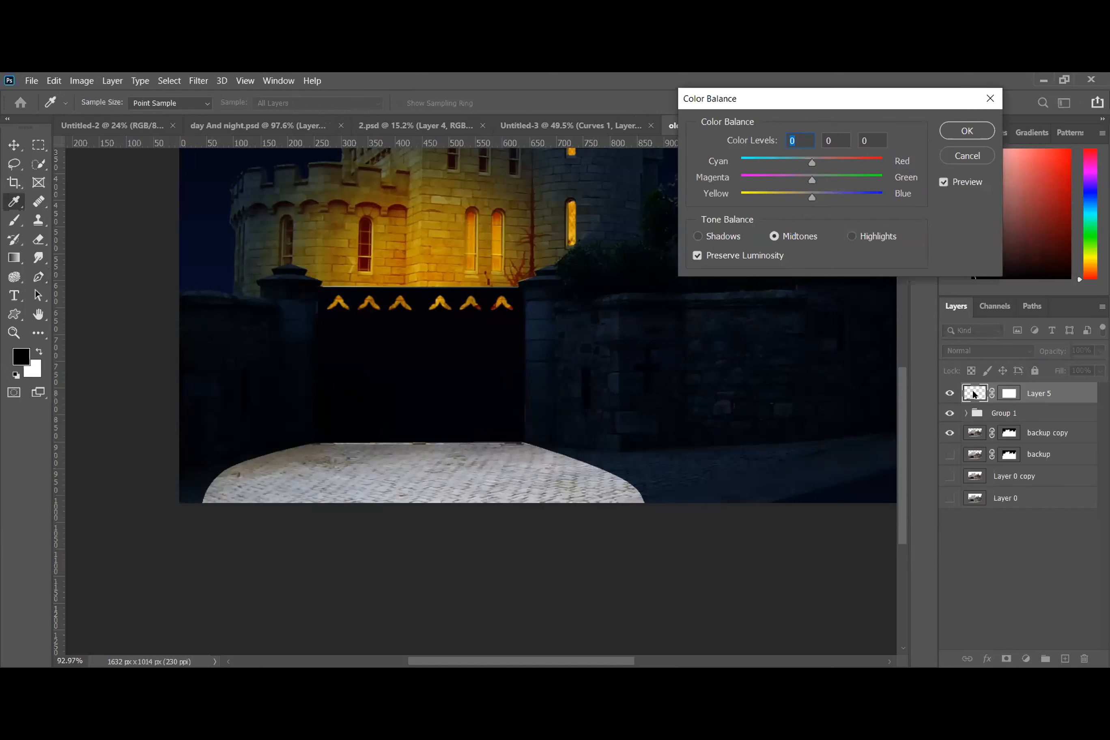
{"action": "left_click_drag", "start_coordinate": [812, 163], "coordinate": [726, 206]}
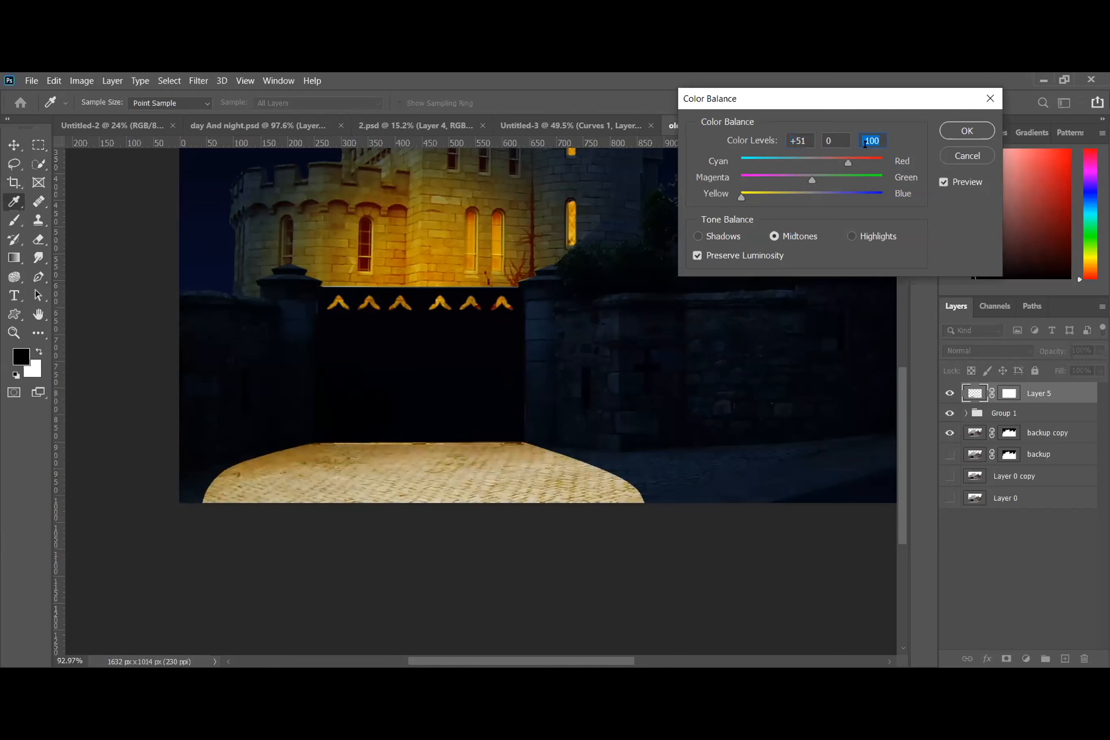
{"action": "left_click", "coordinate": [714, 238]}
{"action": "left_click_drag", "start_coordinate": [815, 162], "coordinate": [698, 220]}
{"action": "left_click", "coordinate": [773, 237]}
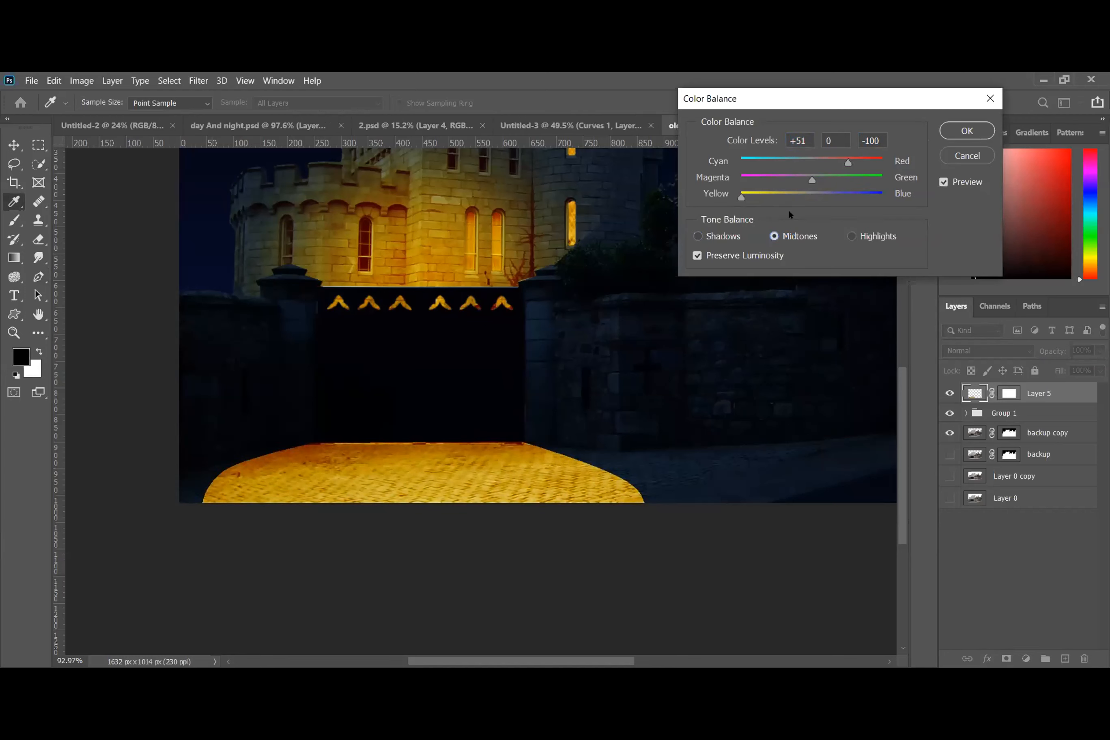
- Set the Color Balance highlights to +18, 0, -27, apply the adjustment, and invert the cobblestone layer's mask to black
{"action": "left_click", "coordinate": [851, 236]}
{"action": "left_click_drag", "start_coordinate": [812, 197], "coordinate": [826, 163]}
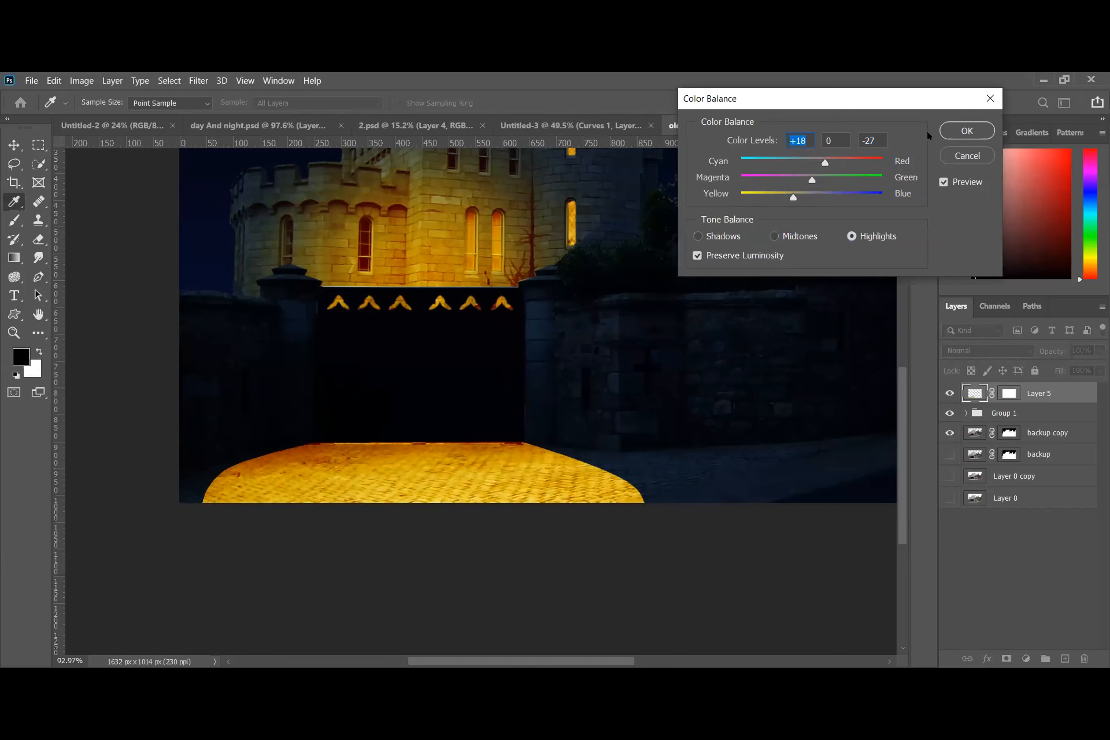
{"action": "left_click", "coordinate": [948, 132]}
{"action": "left_click", "coordinate": [1008, 395]}
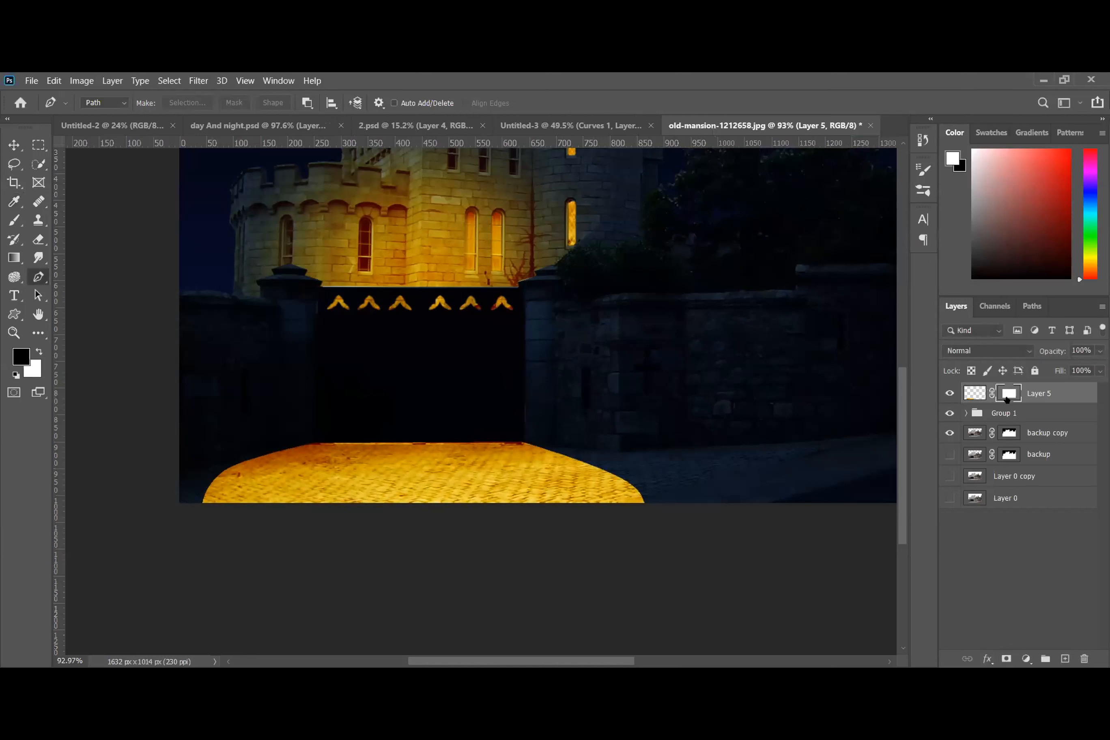
{"action": "key", "text": "ctrl+i"}
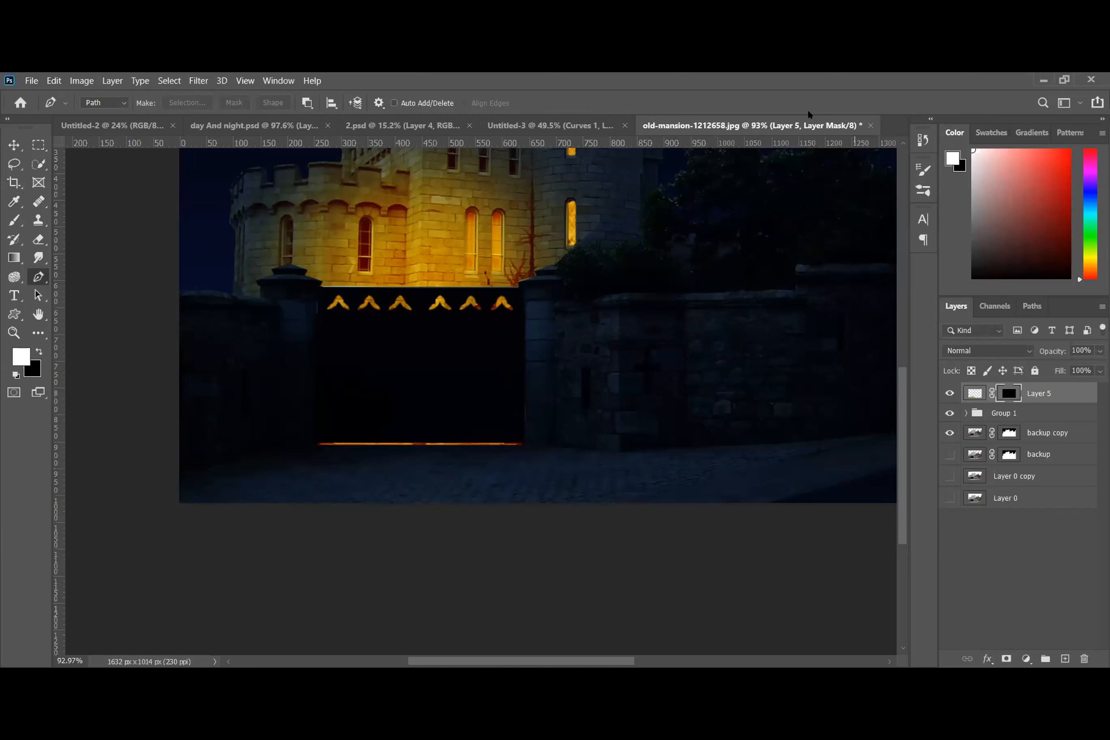
- Activate the Brush tool with a soft 0% hardness tip enlarged to 5000 px and a flow of 30%
{"action": "left_click", "coordinate": [14, 220]}
{"action": "right_click", "coordinate": [14, 220]}
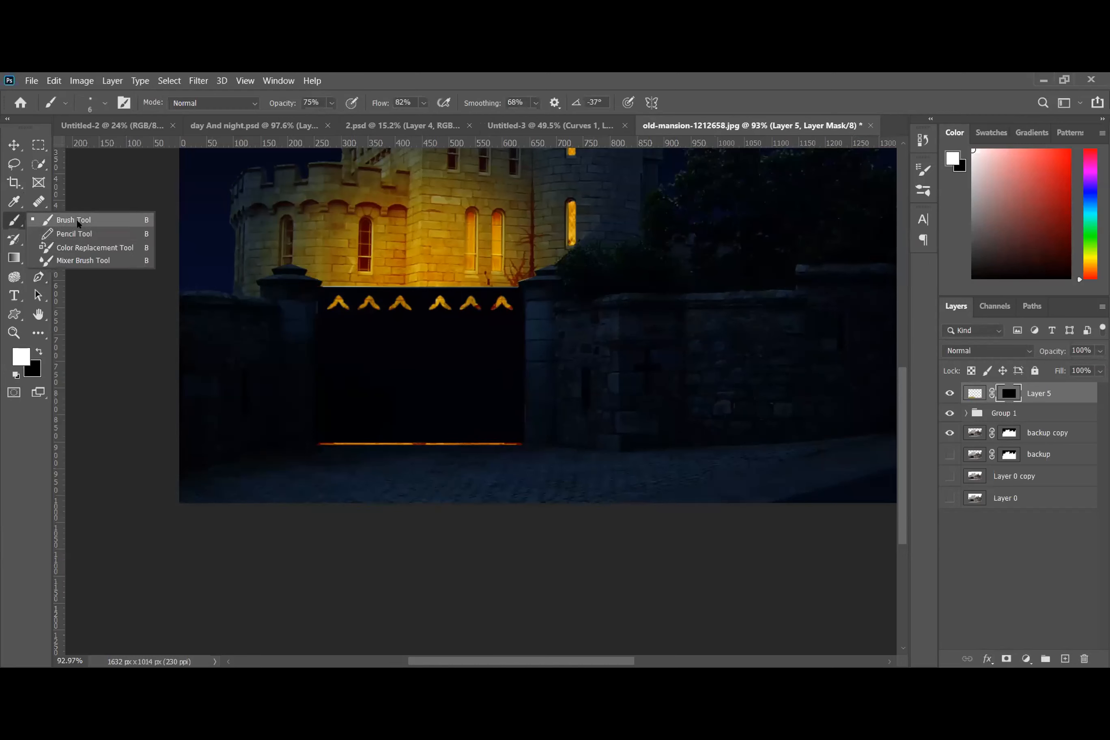
{"action": "left_click", "coordinate": [104, 102]}
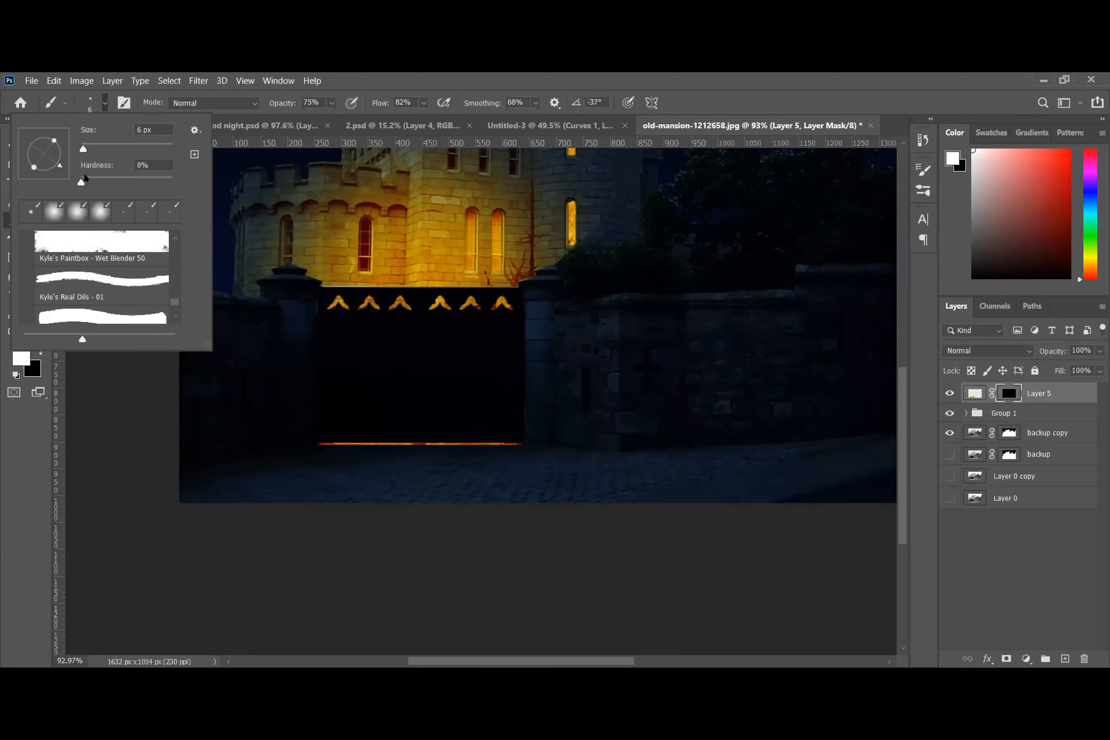
{"action": "left_click_drag", "start_coordinate": [83, 149], "coordinate": [200, 172]}
{"action": "left_click", "coordinate": [105, 99]}
{"action": "left_click_drag", "start_coordinate": [379, 105], "coordinate": [342, 104]}
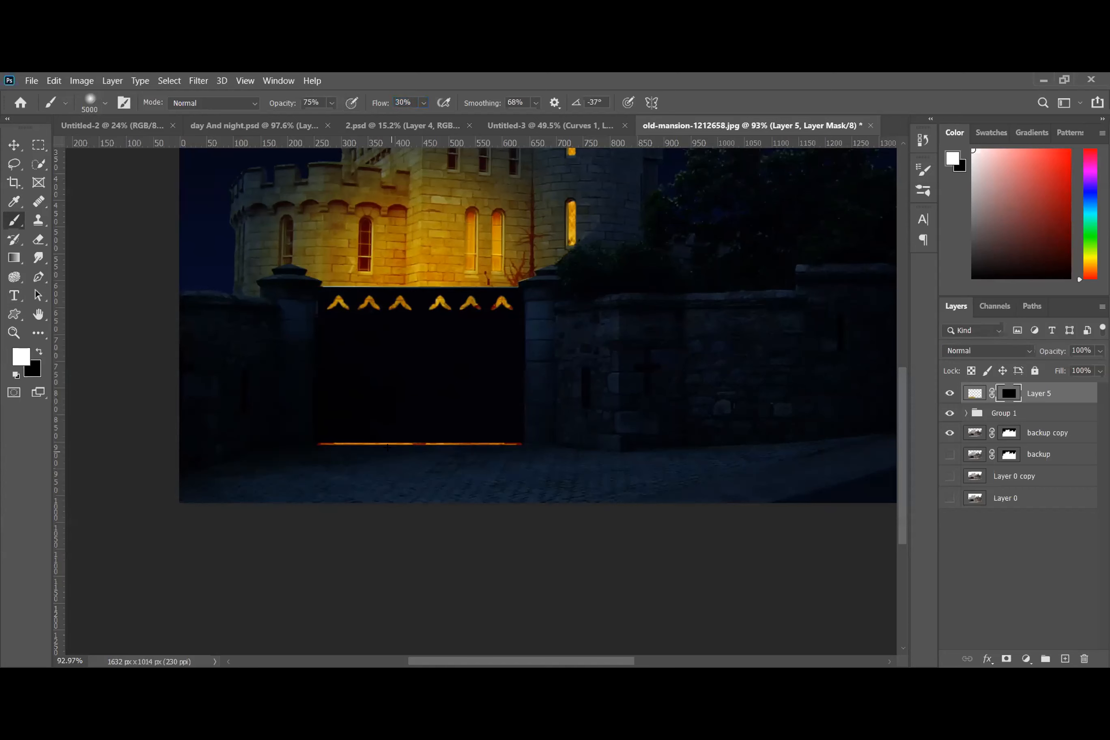
- Resize the soft brush to 250 px for painting the cobblestones in front of the gate
{"action": "scroll", "coordinate": [387, 444], "scroll_direction": "down", "scroll_amount": 5}
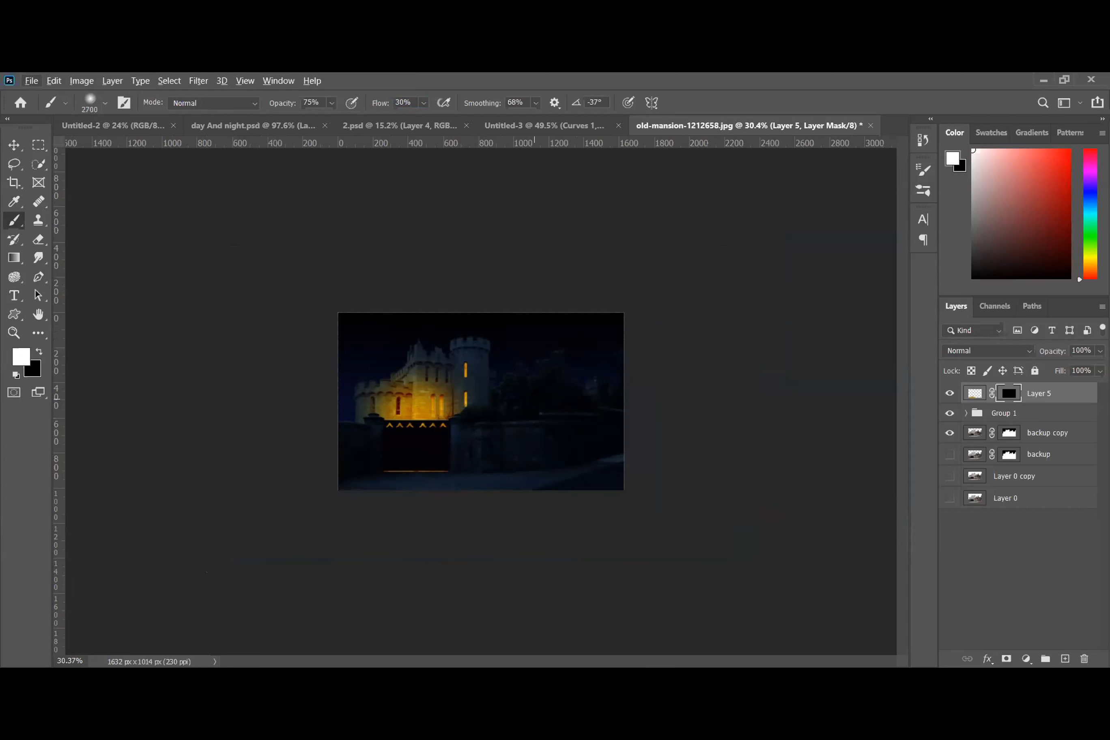
{"action": "key", "text": "bracketleft"}
{"action": "key", "text": "bracketleft"}
{"action": "key", "text": "bracketleft"}
{"action": "key", "text": "bracketleft"}
{"action": "key", "text": "bracketleft"}
{"action": "key", "text": "bracketleft"}
{"action": "key", "text": "bracketleft"}
{"action": "key", "text": "bracketleft"}
{"action": "key", "text": "bracketleft"}
{"action": "key", "text": "bracketleft"}
{"action": "key", "text": "bracketleft"}
{"action": "key", "text": "bracketleft"}
{"action": "key", "text": "bracketleft"}
{"action": "key", "text": "bracketleft"}
{"action": "key", "text": "bracketleft"}
{"action": "key", "text": "bracketleft"}
{"action": "key", "text": "bracketleft"}
{"action": "key", "text": "bracketleft"}
{"action": "scroll", "coordinate": [426, 429], "scroll_direction": "up", "scroll_amount": 16}
{"action": "scroll", "coordinate": [342, 531], "scroll_direction": "down", "scroll_amount": 3}
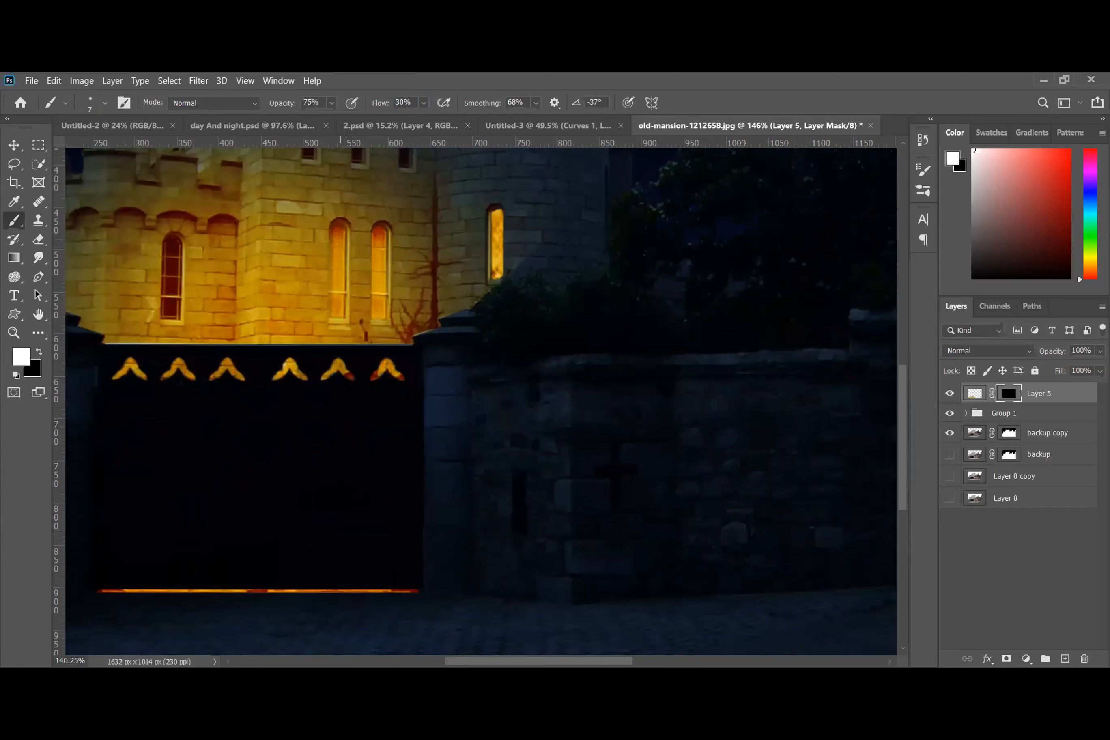
{"action": "scroll", "coordinate": [326, 462], "scroll_direction": "down", "scroll_amount": 3}
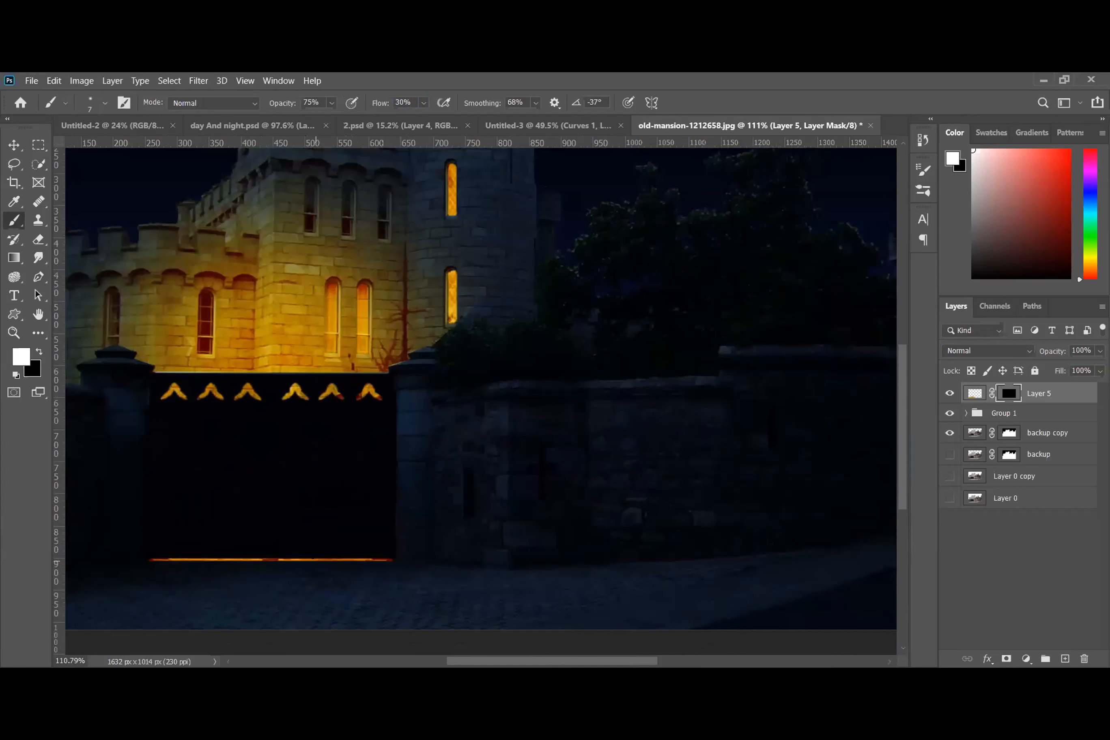
{"action": "key", "text": "bracketright"}
{"action": "key", "text": "bracketright"}
{"action": "key", "text": "bracketright"}
{"action": "key", "text": "bracketright"}
{"action": "key", "text": "bracketright"}
{"action": "key", "text": "bracketright"}
{"action": "key", "text": "bracketright"}
{"action": "key", "text": "bracketright"}
{"action": "scroll", "coordinate": [165, 509], "scroll_direction": "down", "scroll_amount": 2}
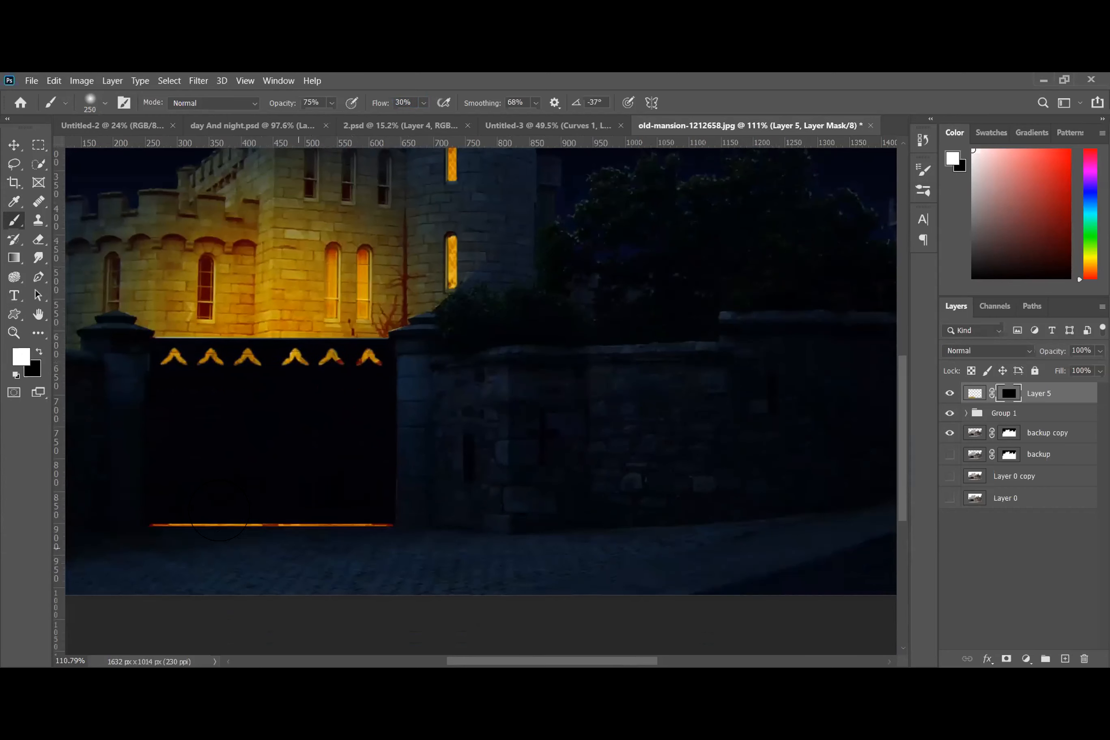
- Paint white on the cobblestone layer's mask below the gate to bring in soft warm light, reducing the brush flow to 13%
{"action": "mouse_move", "coordinate": [348, 530]}
{"action": "left_mouse_down"}
{"action": "mouse_move", "coordinate": [200, 559]}
{"action": "mouse_move", "coordinate": [344, 556]}
{"action": "left_mouse_up"}
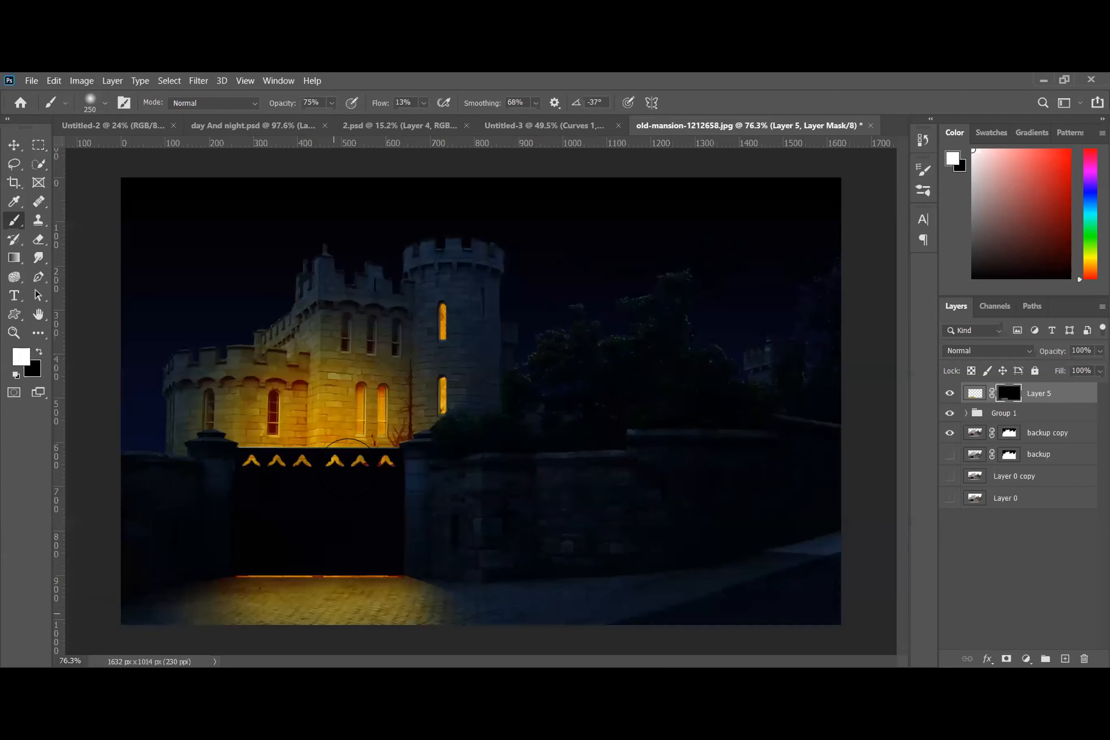
{"action": "left_click_drag", "start_coordinate": [334, 614], "coordinate": [373, 610]}
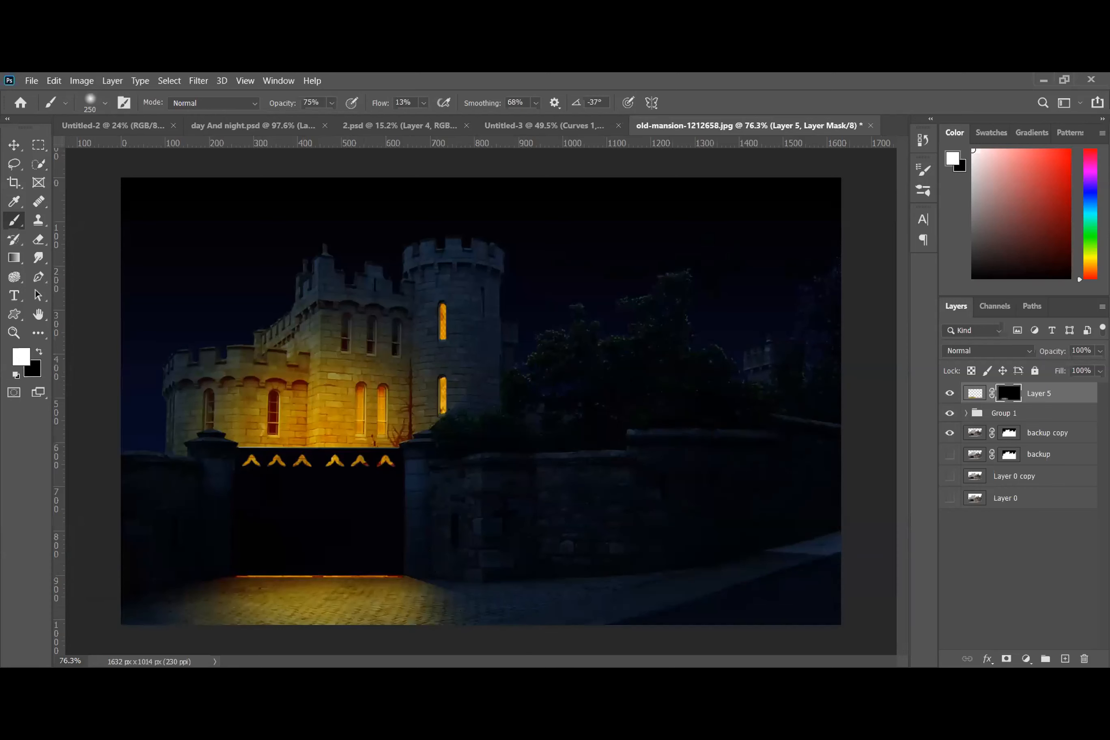
{"action": "scroll", "coordinate": [456, 592], "scroll_direction": "down", "scroll_amount": 3}
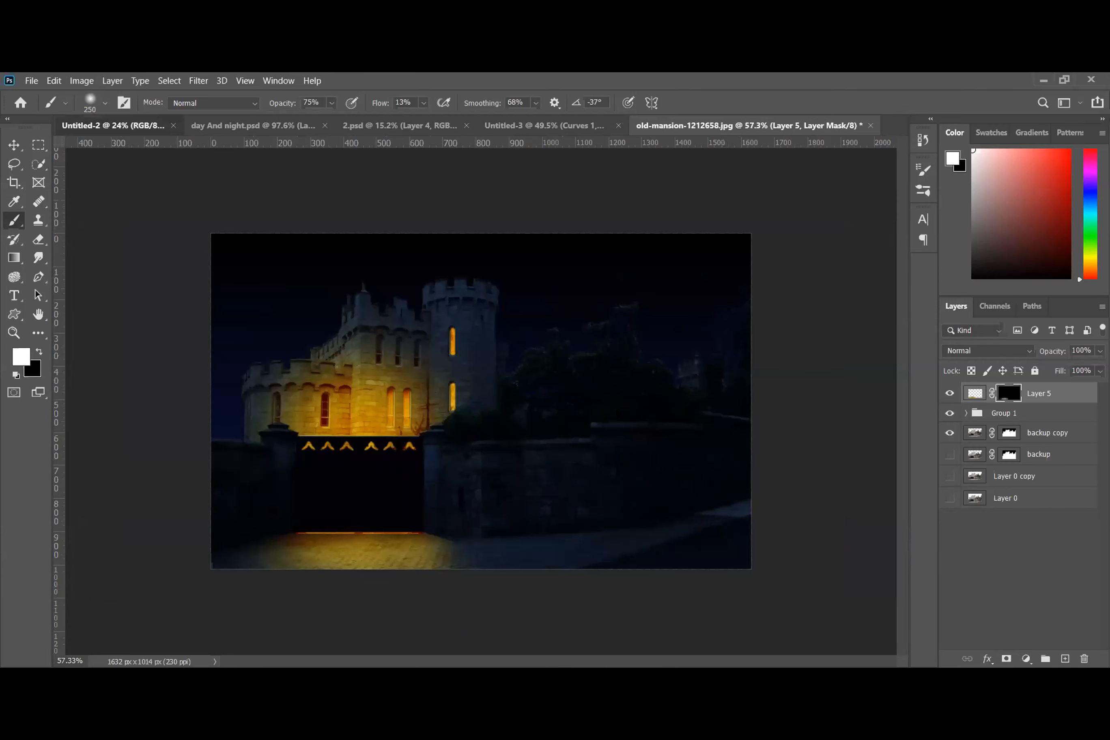
- Switch to day And night.psd and show its hidden layers from Layer 1 copy 5 up to Layer 6, toggling the moon layer's visibility
{"action": "left_click", "coordinate": [113, 126]}
{"action": "key", "text": "x"}
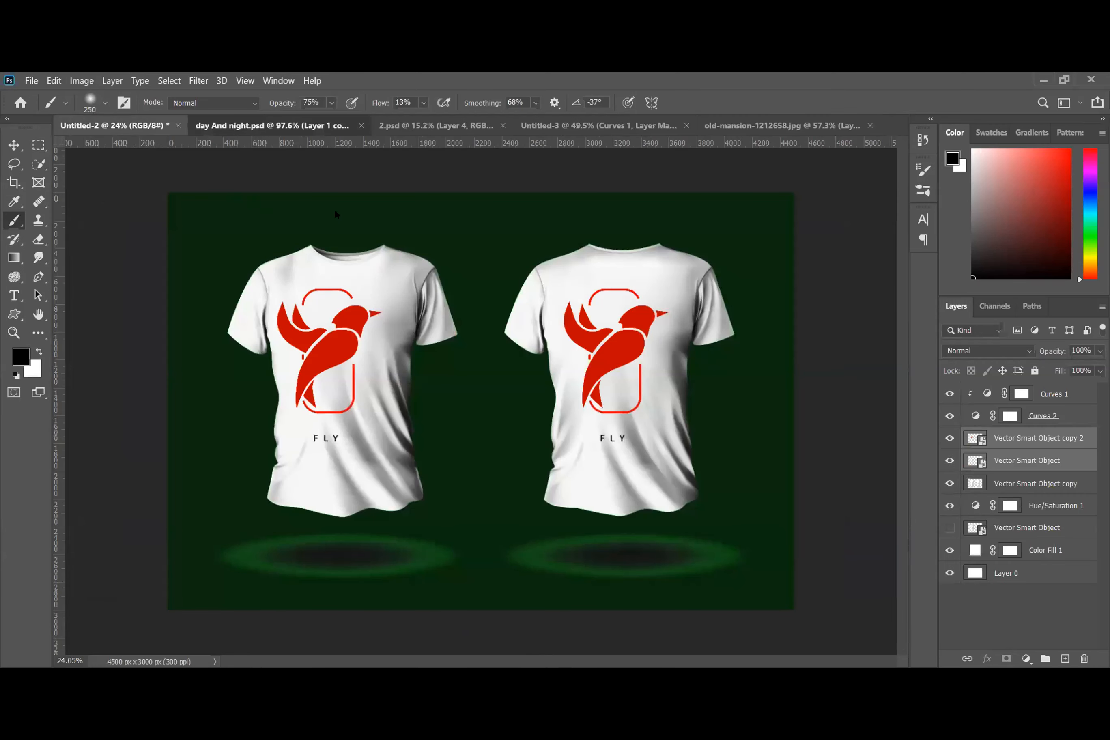
{"action": "left_click", "coordinate": [242, 126]}
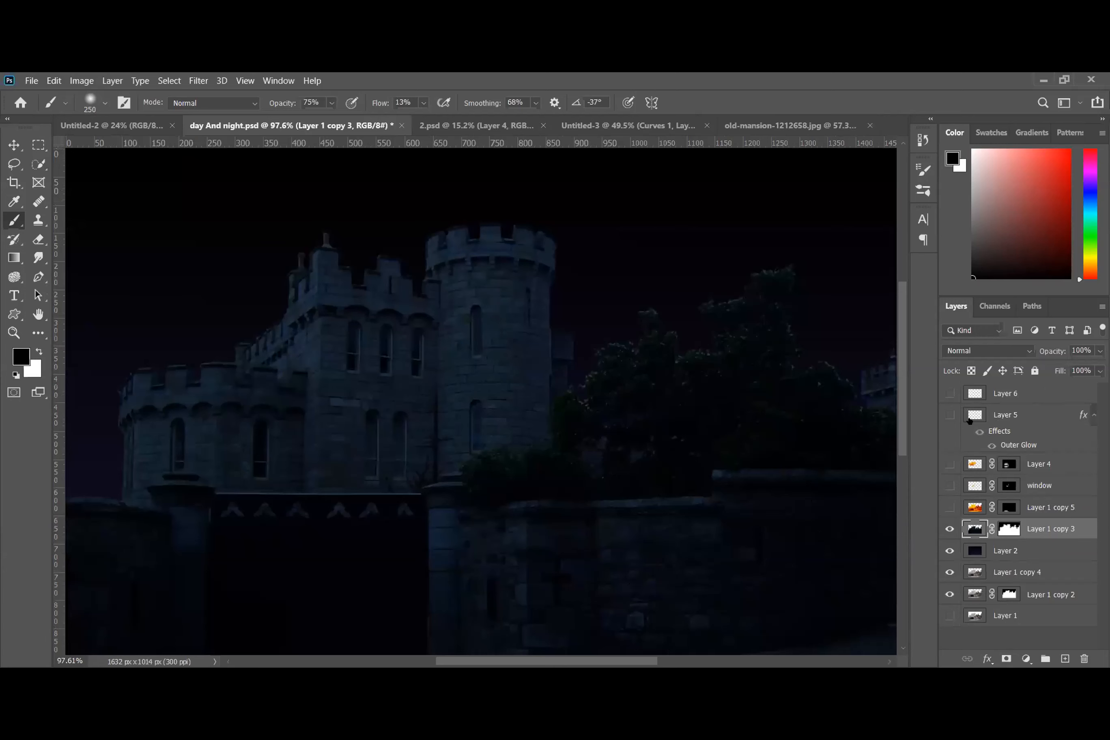
{"action": "left_click_drag", "start_coordinate": [951, 507], "coordinate": [942, 401]}
{"action": "left_click", "coordinate": [998, 399]}
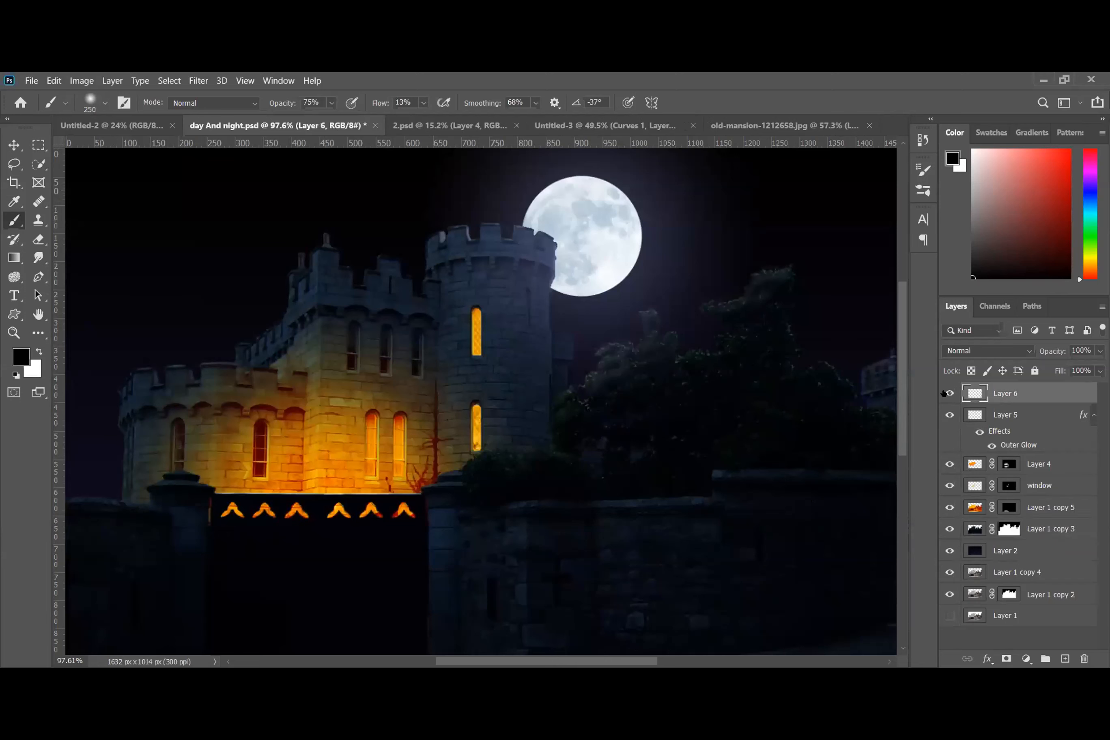
{"action": "left_click", "coordinate": [950, 415]}
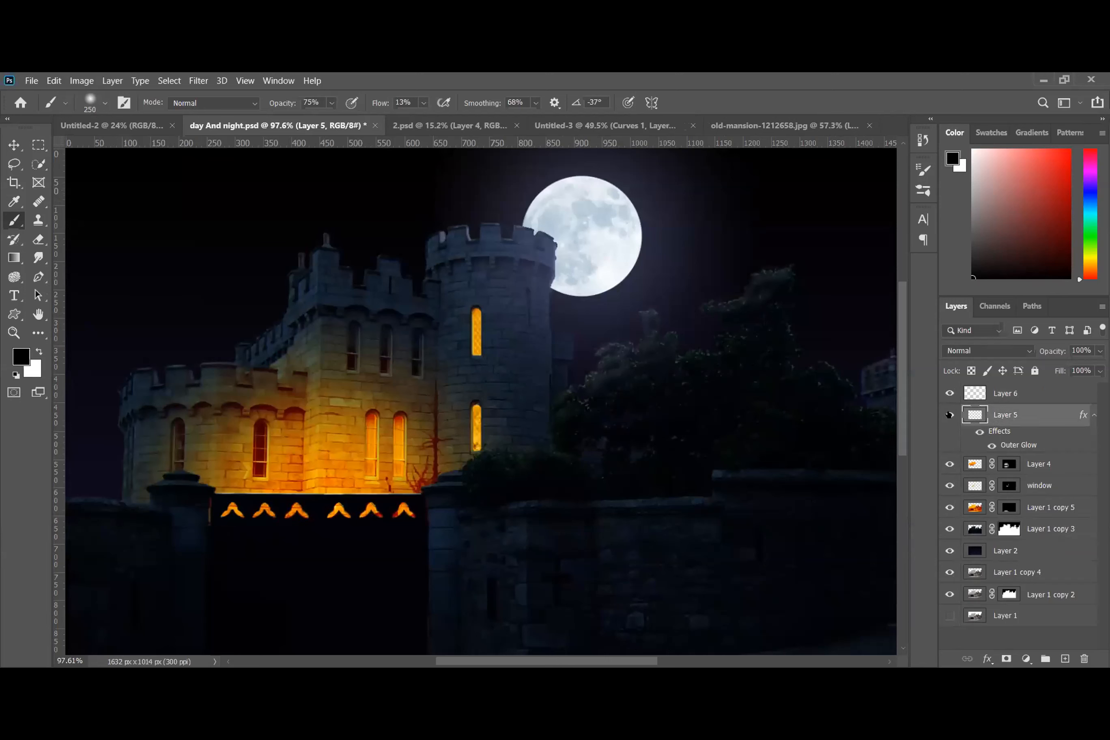
{"action": "left_click", "coordinate": [950, 415]}
- Turn off the moon layer's Outer Glow, try copying the moon into the castle image and undo the copy
{"action": "left_click", "coordinate": [991, 445]}
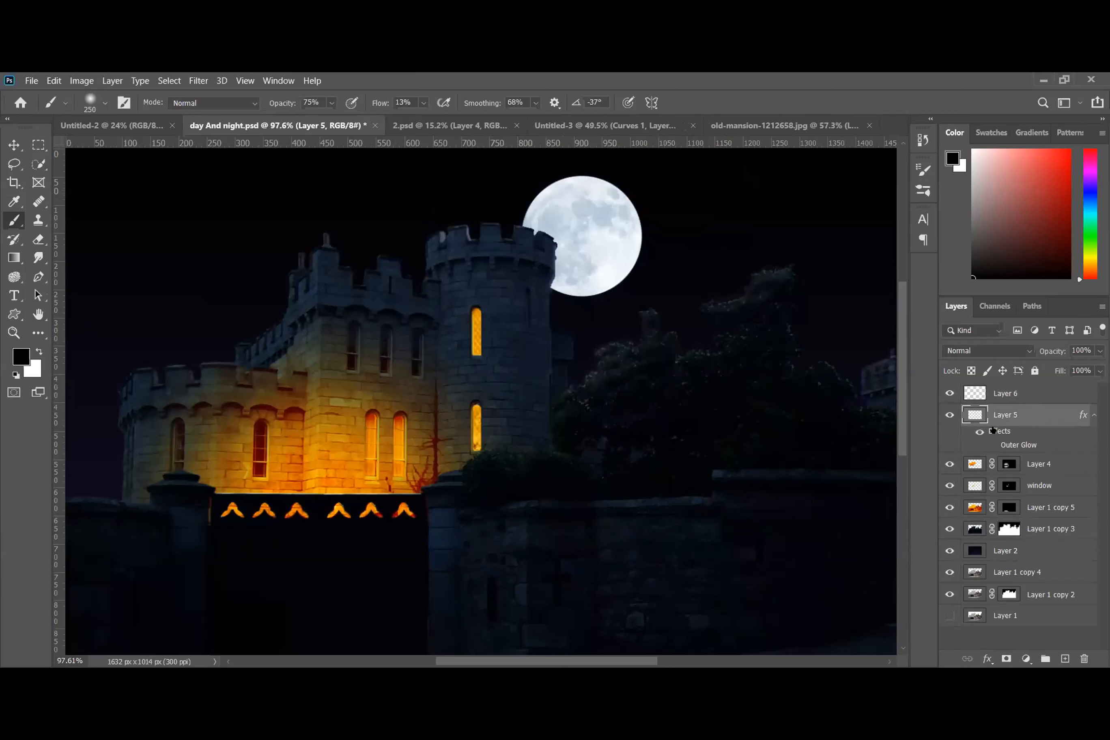
{"action": "left_click_drag", "start_coordinate": [1012, 420], "coordinate": [595, 311]}
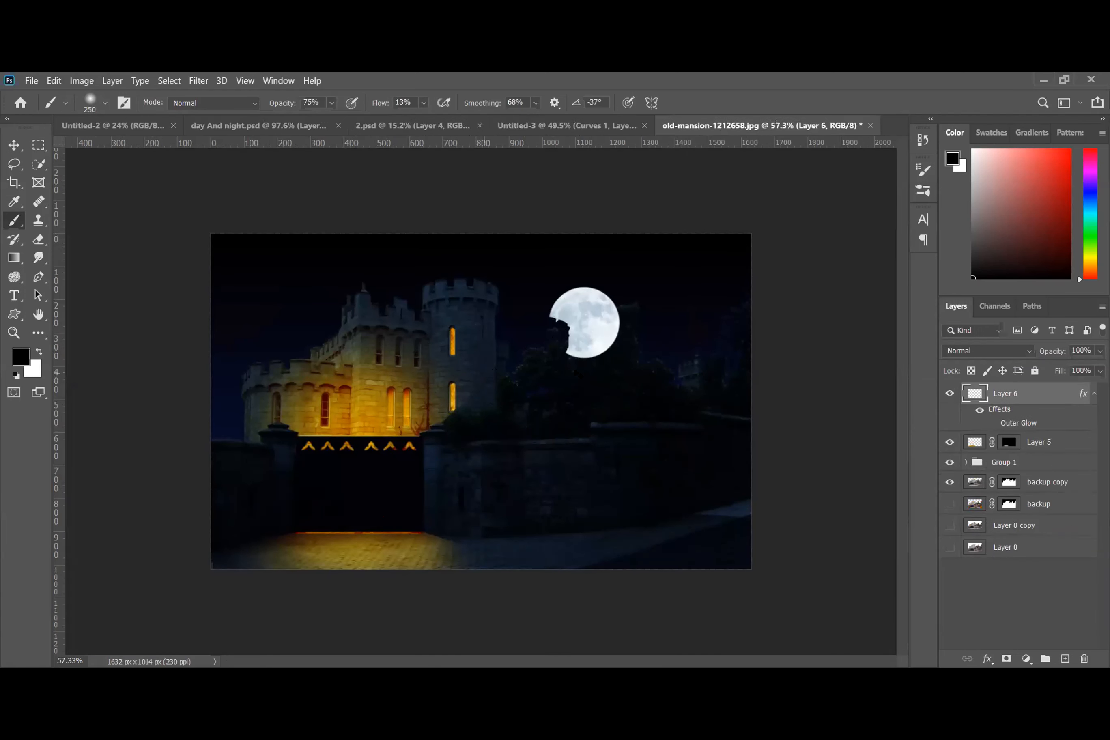
{"action": "key", "text": "ctrl+z"}
{"action": "key", "text": "x"}
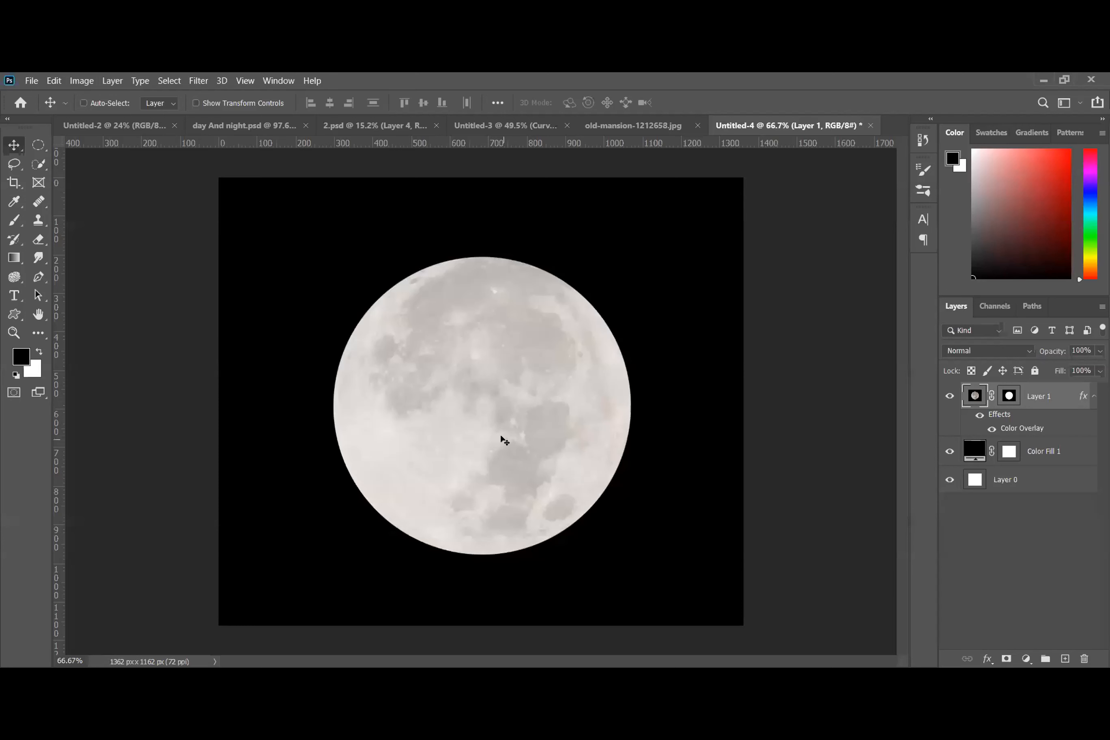
- Copy the masked moon layer from Untitled-4 into old-mansion-1212658.jpg as the topmost layer
{"action": "left_click_drag", "start_coordinate": [500, 442], "coordinate": [625, 130]}
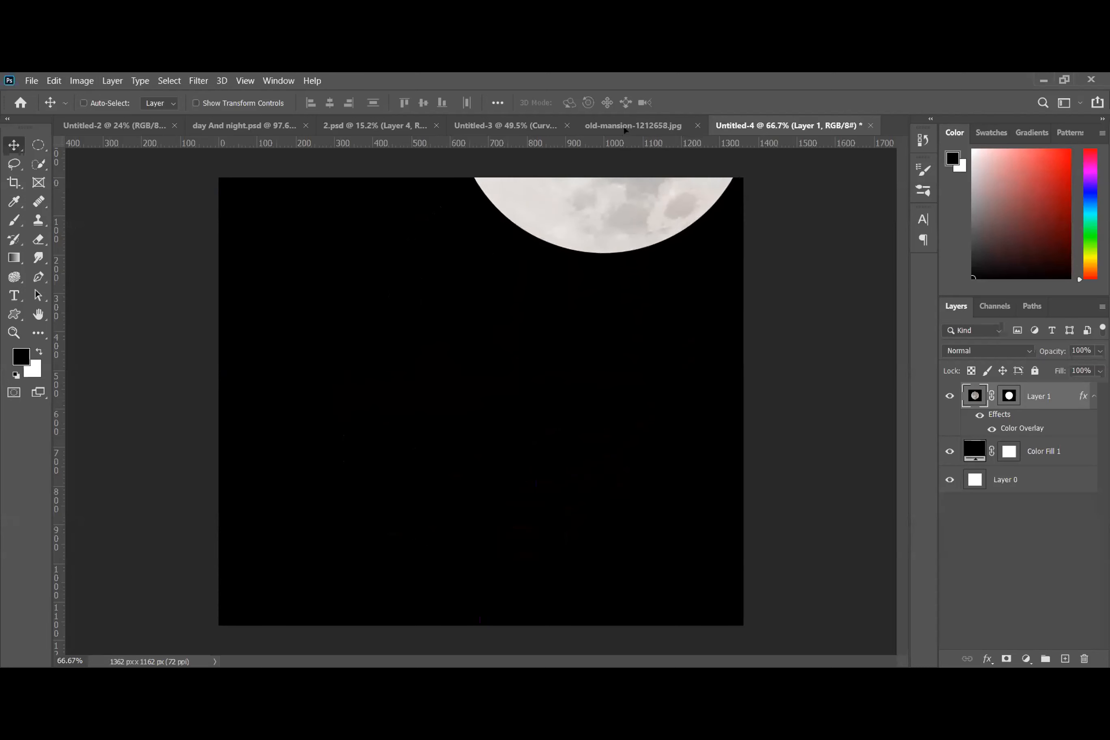
{"action": "left_click", "coordinate": [625, 130]}
{"action": "left_click_drag", "start_coordinate": [490, 452], "coordinate": [504, 425]}
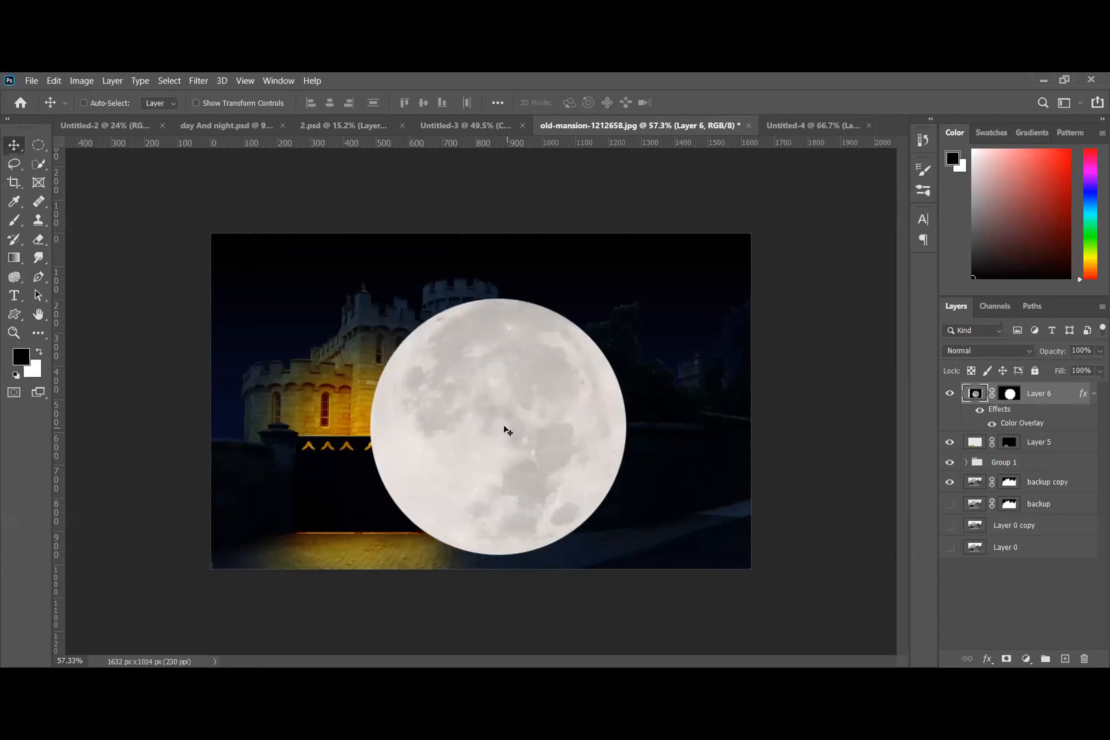
- Scale the moon to about 25.35% and position it in the sky overlapping the round tower's right upper edge
{"action": "key", "text": "ctrl+t"}
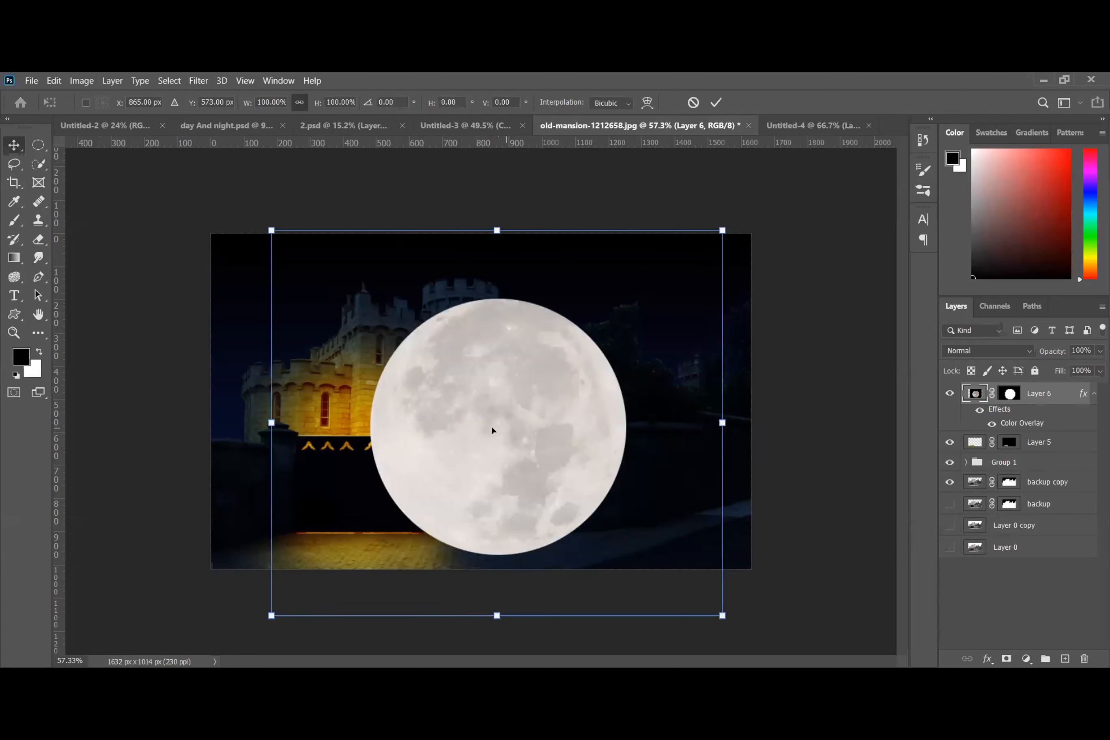
{"action": "left_click_drag", "start_coordinate": [272, 230], "coordinate": [531, 452]}
{"action": "left_click_drag", "start_coordinate": [604, 516], "coordinate": [506, 296]}
{"action": "left_click_drag", "start_coordinate": [434, 233], "coordinate": [502, 289]}
{"action": "left_click_drag", "start_coordinate": [564, 335], "coordinate": [513, 269]}
{"action": "left_click_drag", "start_coordinate": [449, 223], "coordinate": [459, 232]}
{"action": "mouse_move", "coordinate": [500, 280]}
{"action": "left_mouse_down"}
{"action": "mouse_move", "coordinate": [492, 286]}
{"action": "mouse_move", "coordinate": [503, 294]}
{"action": "left_mouse_up"}
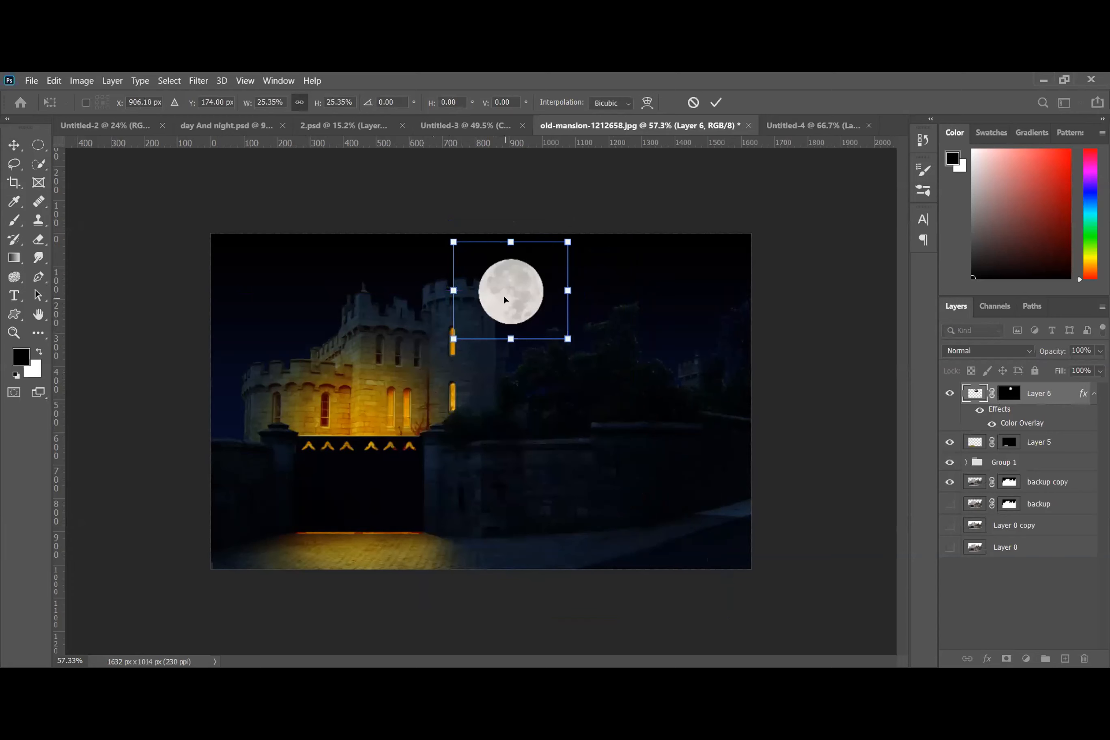
{"action": "left_click", "coordinate": [716, 102]}
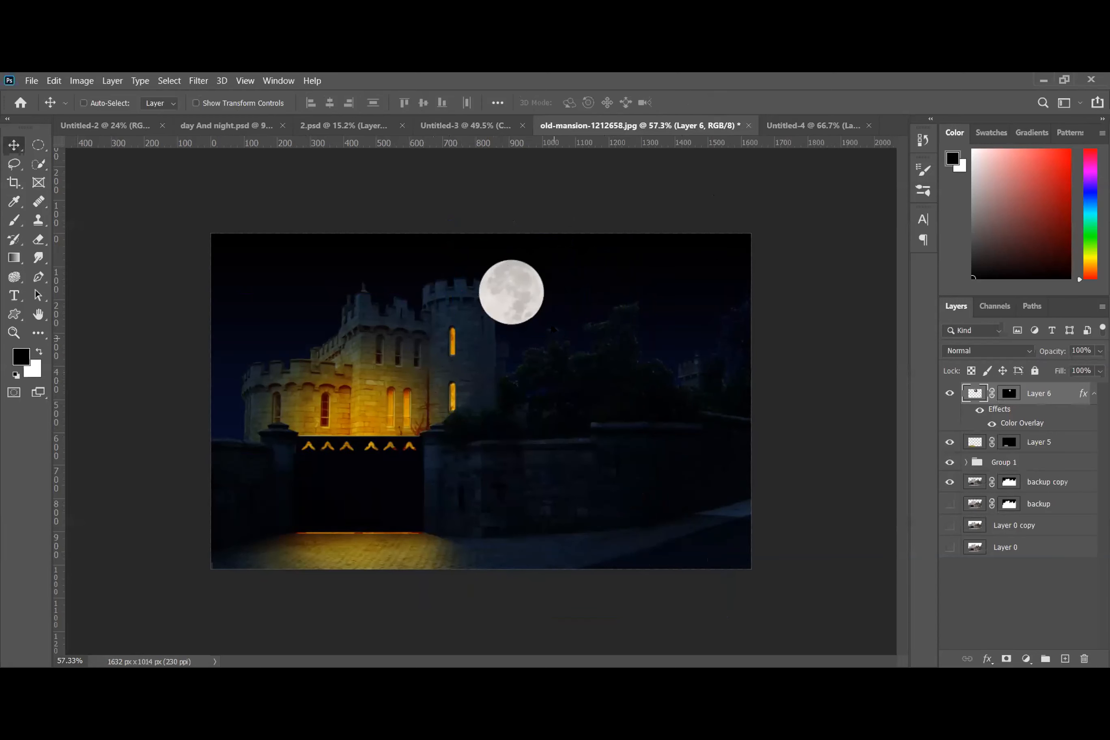
- Load the outline of Layer 1 copy 3 in Group 1 as a selection and fill that area of the moon layer with white
{"action": "scroll", "coordinate": [526, 293], "scroll_direction": "up", "scroll_amount": 5}
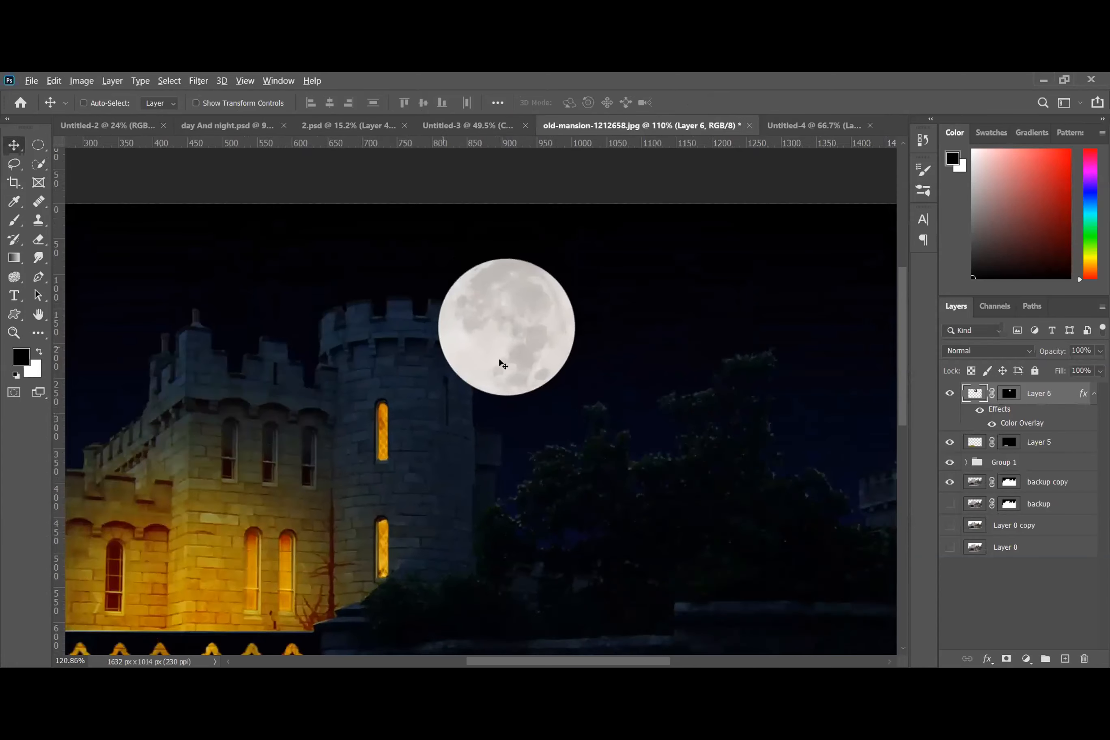
{"action": "scroll", "coordinate": [503, 364], "scroll_direction": "up", "scroll_amount": 1}
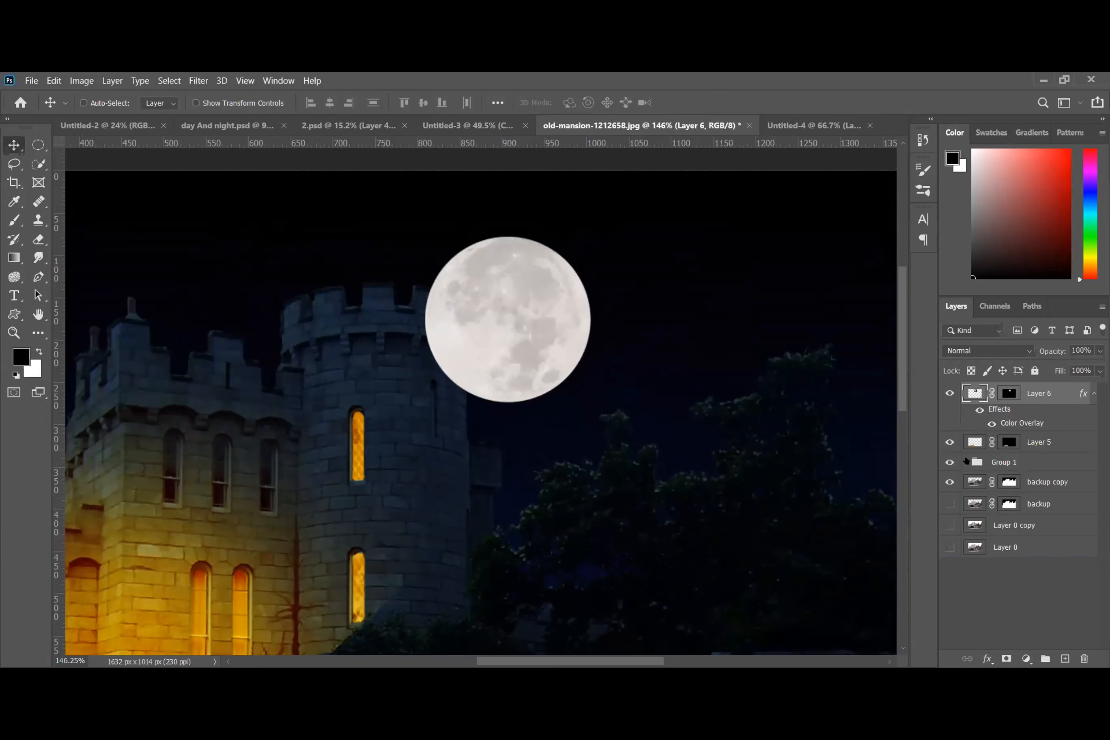
{"action": "left_click", "coordinate": [966, 462]}
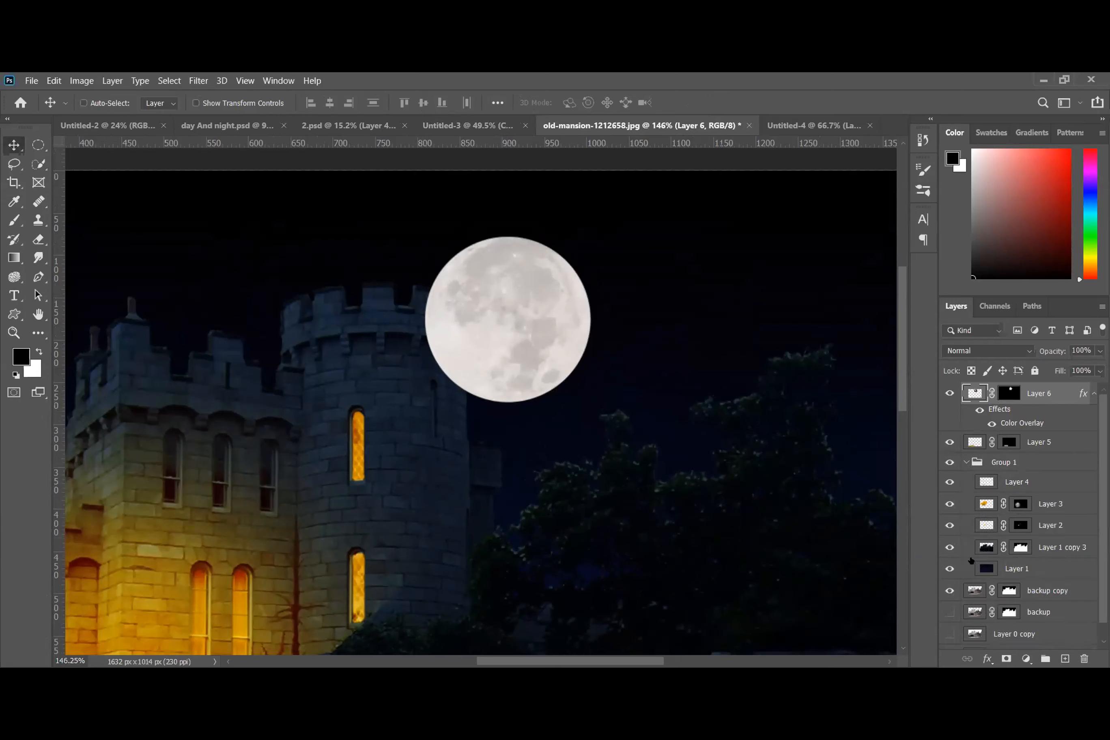
{"action": "left_click", "coordinate": [986, 548], "text": "ctrl"}
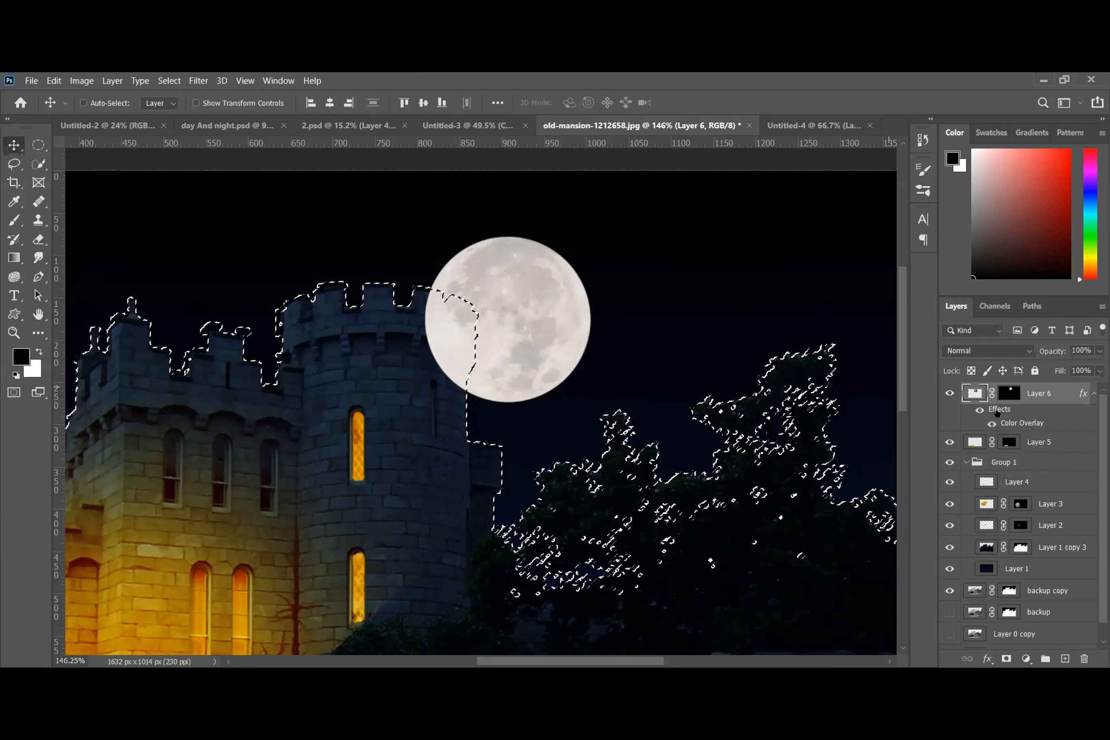
{"action": "key", "text": "ctrl"}
{"action": "key", "text": "ctrl+BackSpace"}
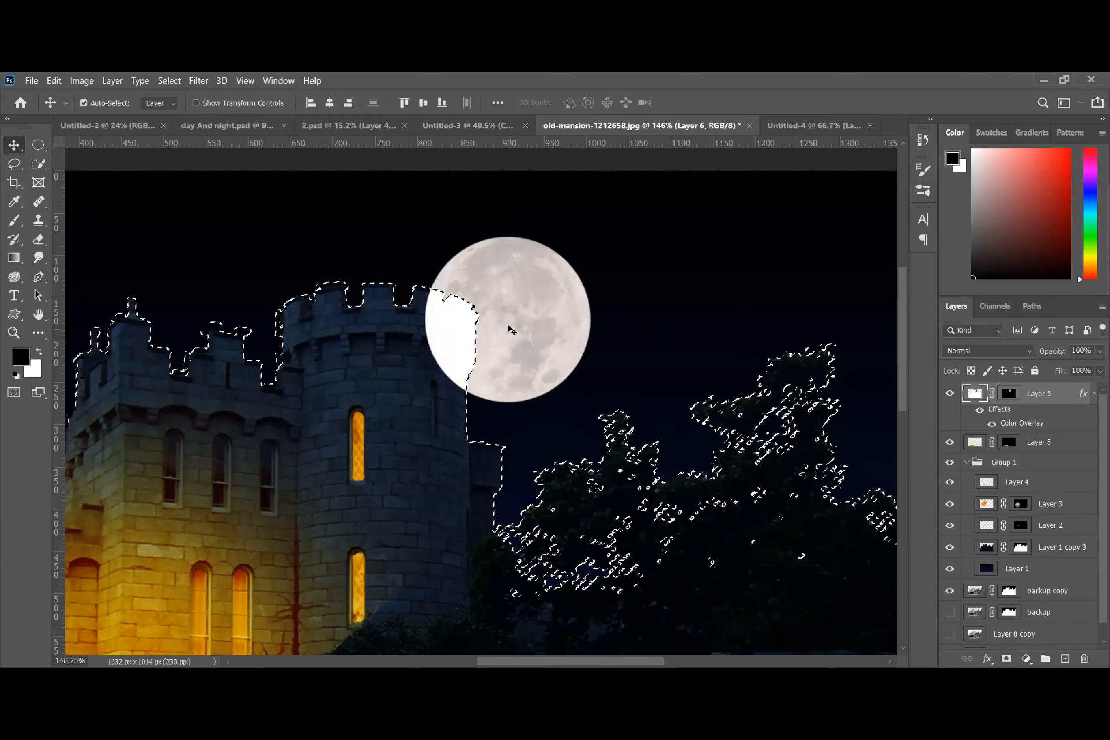
- Undo the white fill on the moon layer, try filling the selected area of its mask with black, and undo that fill
{"action": "key", "text": "ctrl+z"}
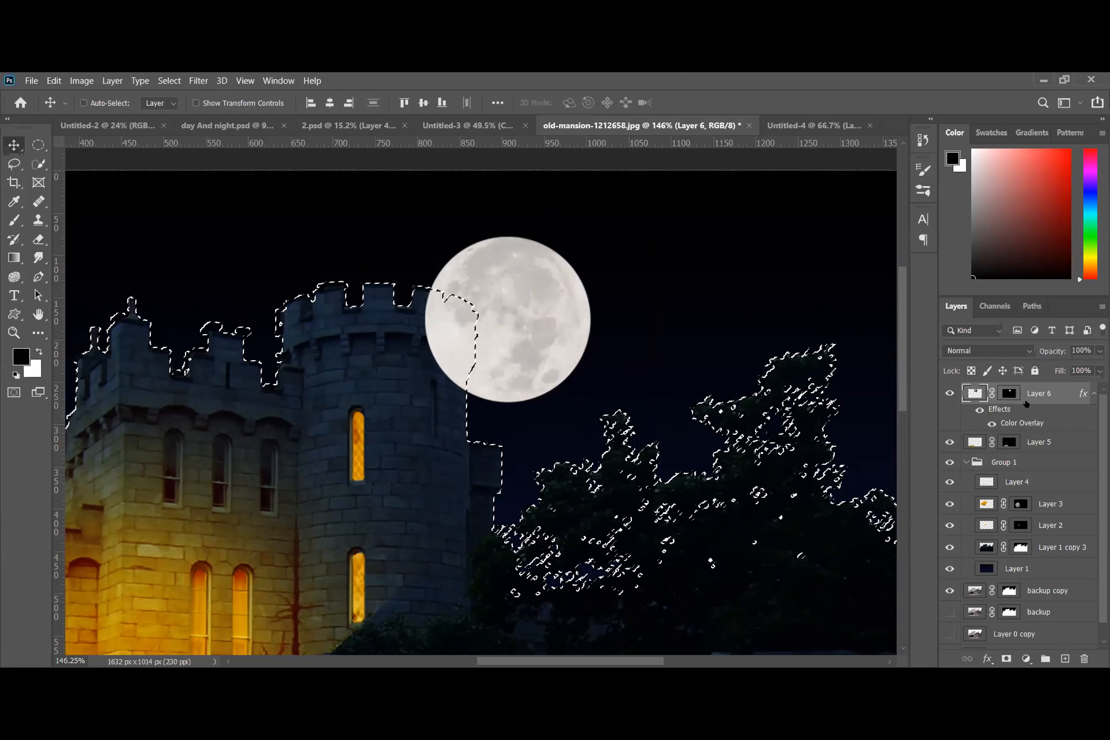
{"action": "left_click", "coordinate": [1009, 394]}
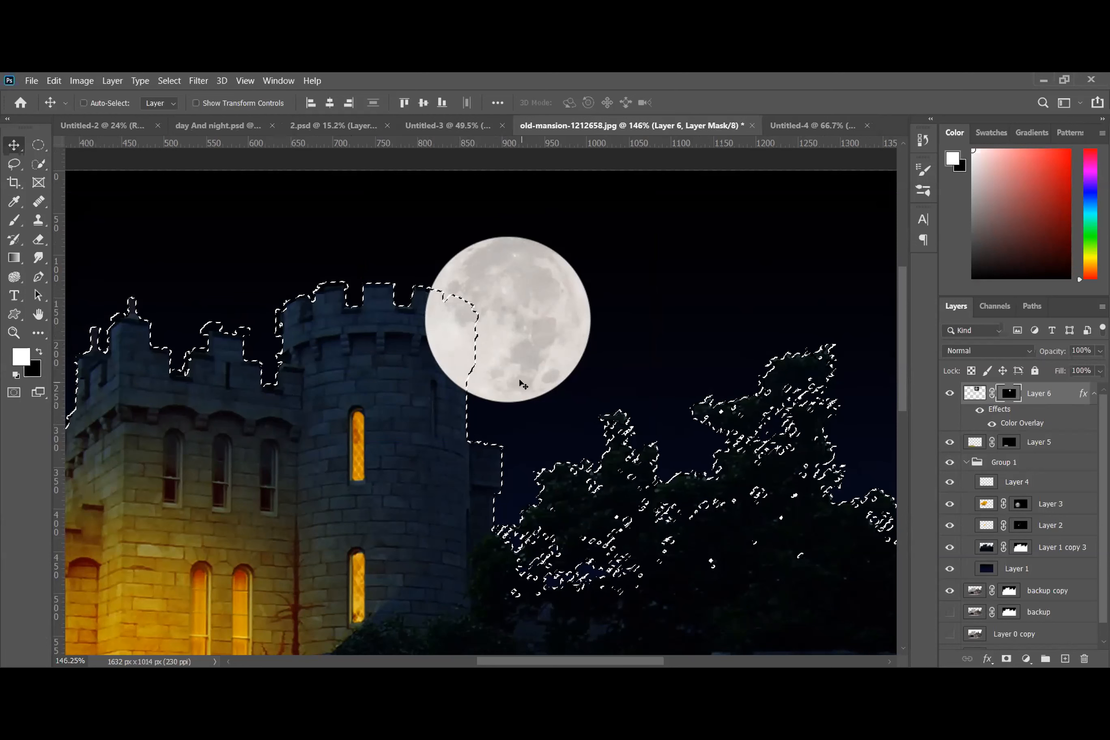
{"action": "key", "text": "ctrl+BackSpace"}
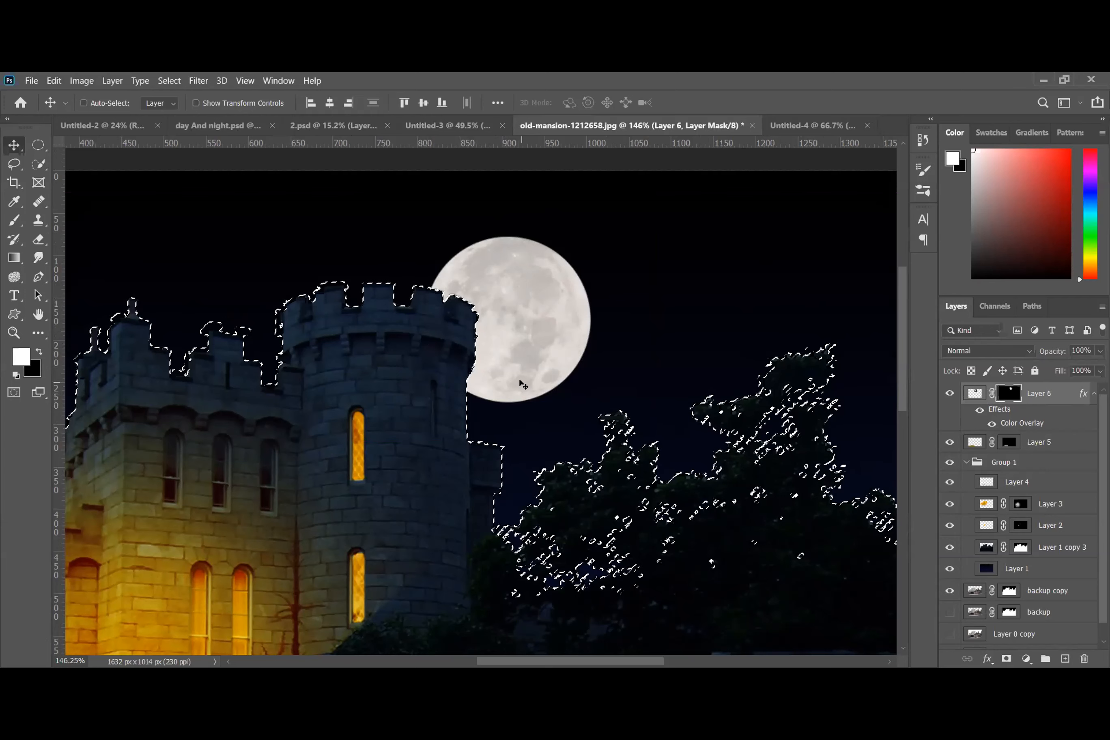
{"action": "key", "text": "ctrl+z"}
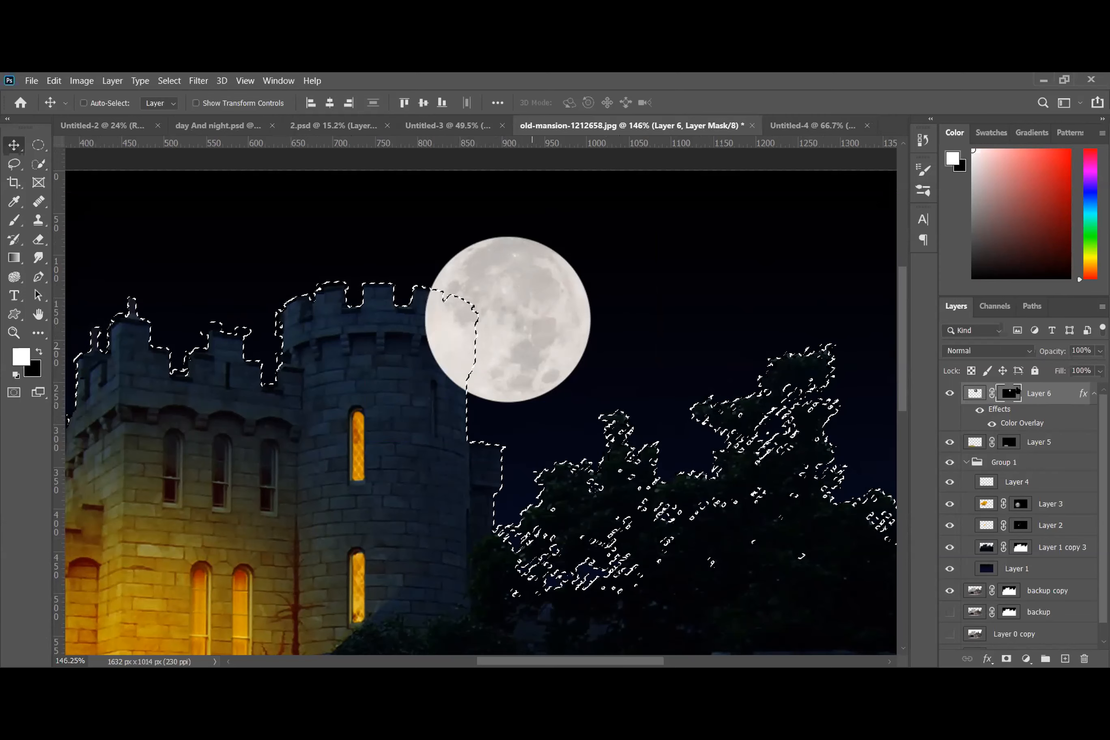
- Delete the moon layer's pixels inside the castle-shaped selection so the tower stands in front of the moon, and deselect
{"action": "left_click", "coordinate": [986, 554]}
{"action": "key", "text": "x"}
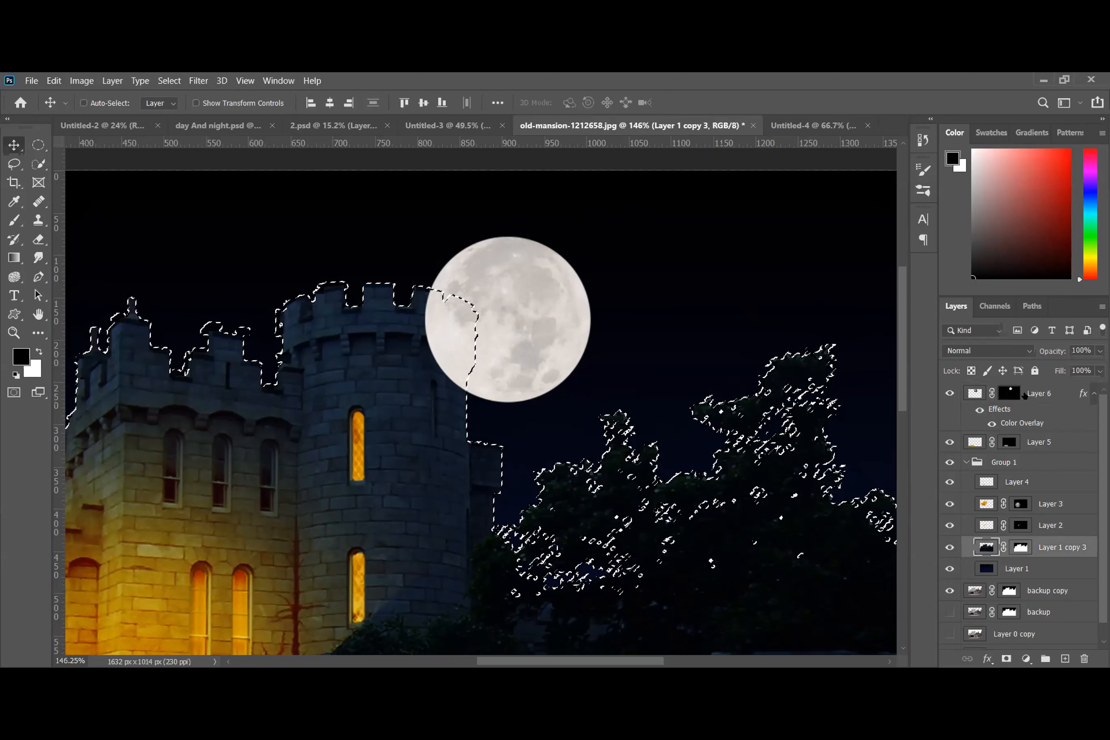
{"action": "left_click", "coordinate": [846, 449], "text": "ctrl"}
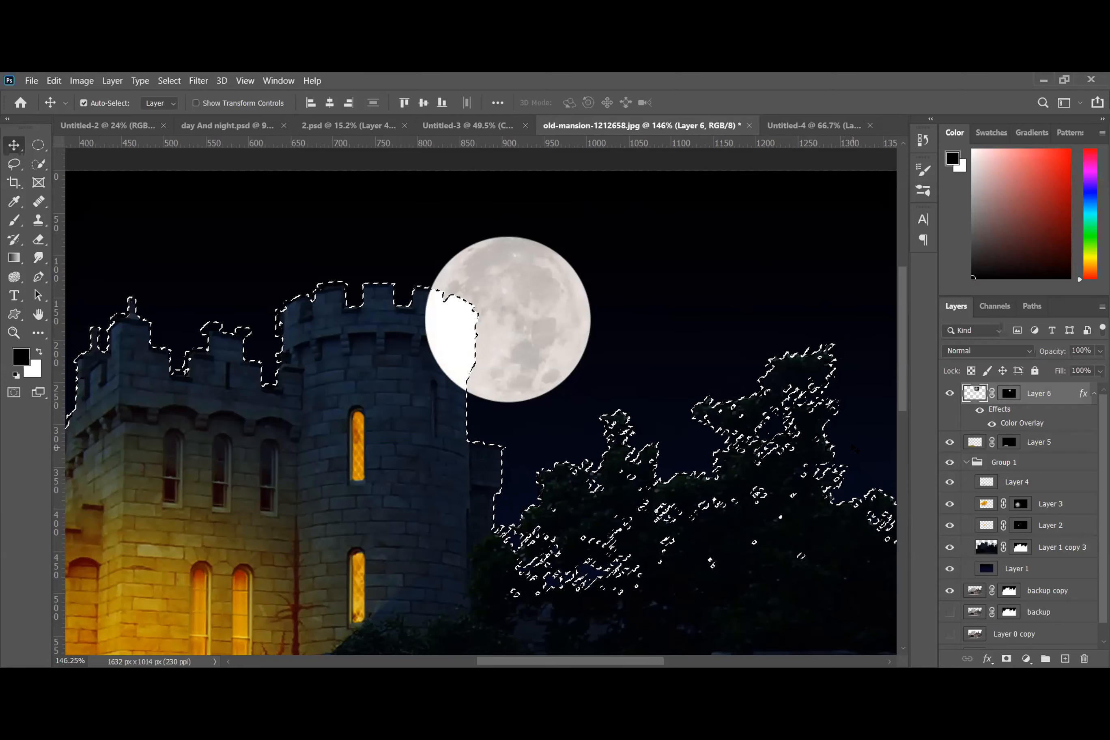
{"action": "key", "text": "Delete"}
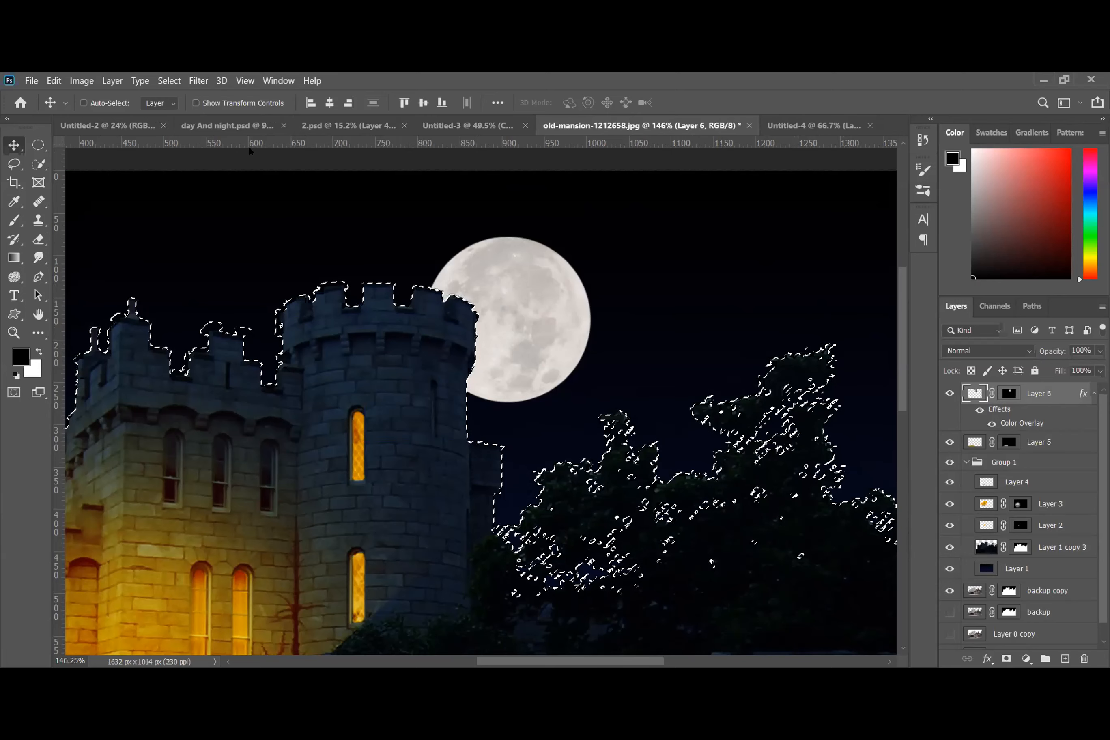
{"action": "left_click", "coordinate": [169, 81]}
{"action": "left_click", "coordinate": [215, 108]}
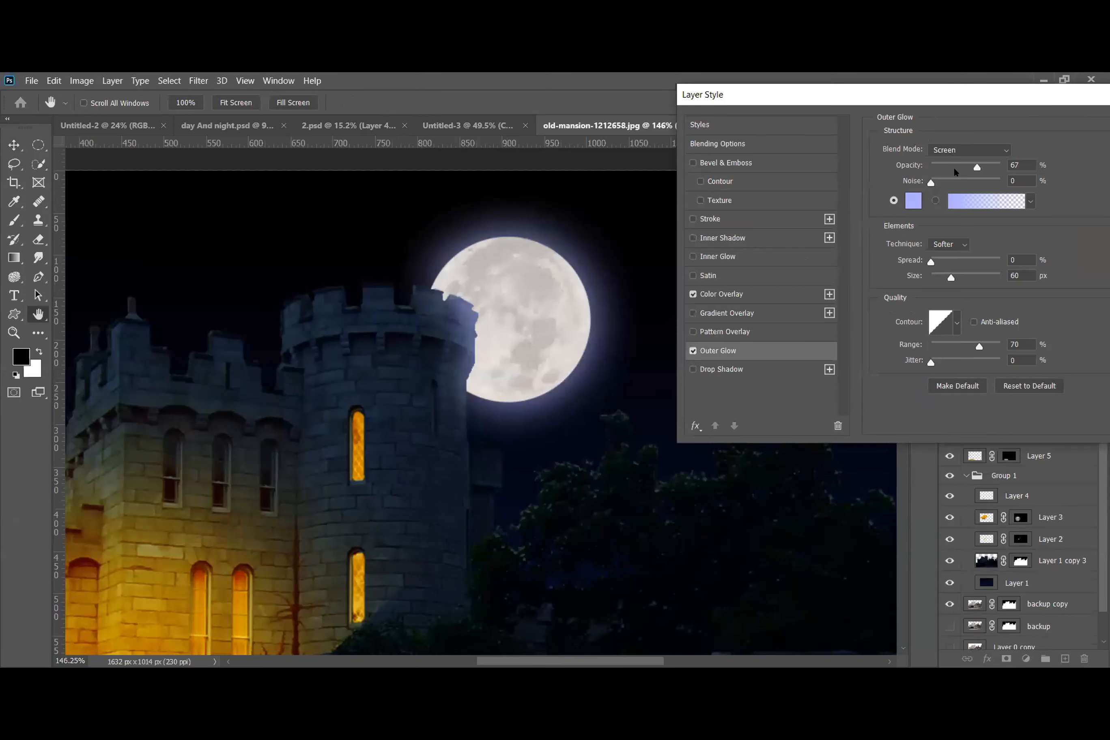
- Apply an Outer Glow to the moon layer with 51% opacity, 3% spread and 250 px size
{"action": "left_click_drag", "start_coordinate": [973, 167], "coordinate": [982, 167]}
{"action": "left_click", "coordinate": [965, 167]}
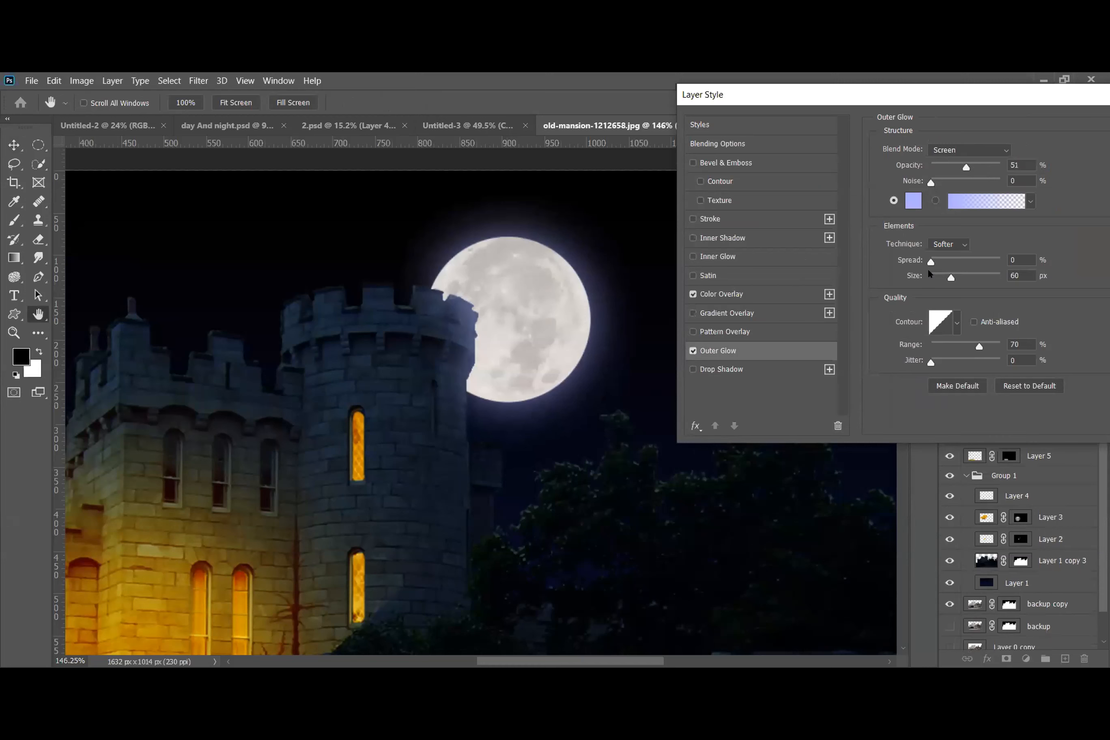
{"action": "left_click_drag", "start_coordinate": [951, 277], "coordinate": [1009, 277]}
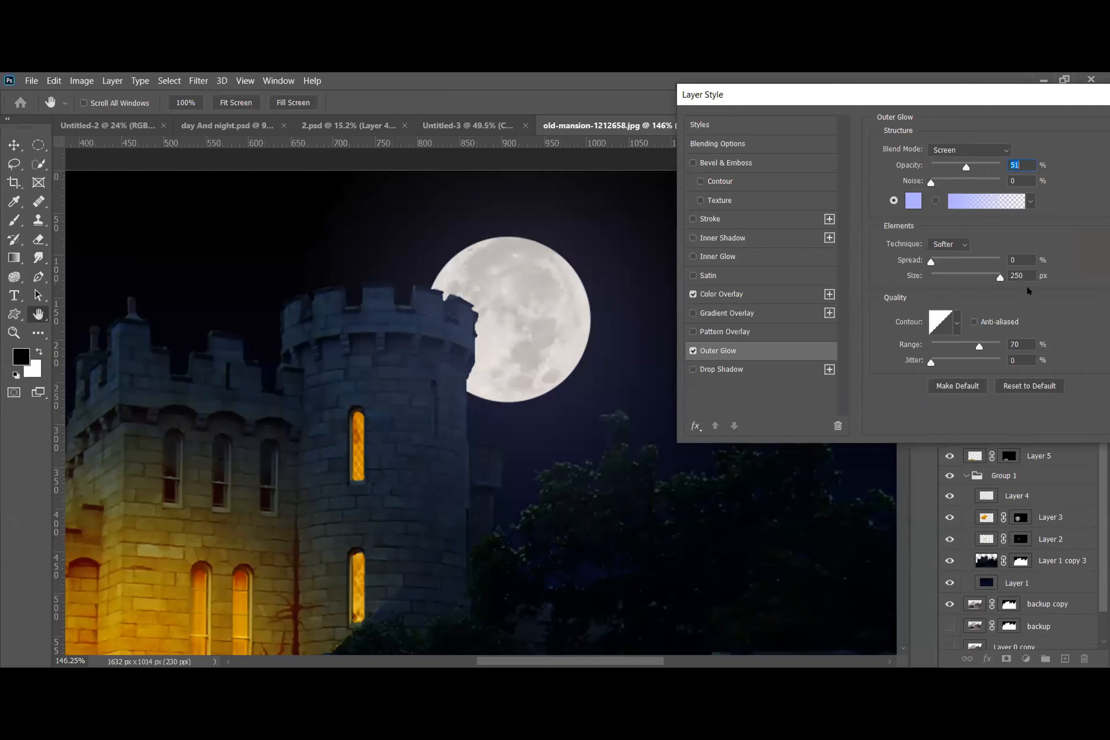
{"action": "left_click_drag", "start_coordinate": [931, 261], "coordinate": [933, 262]}
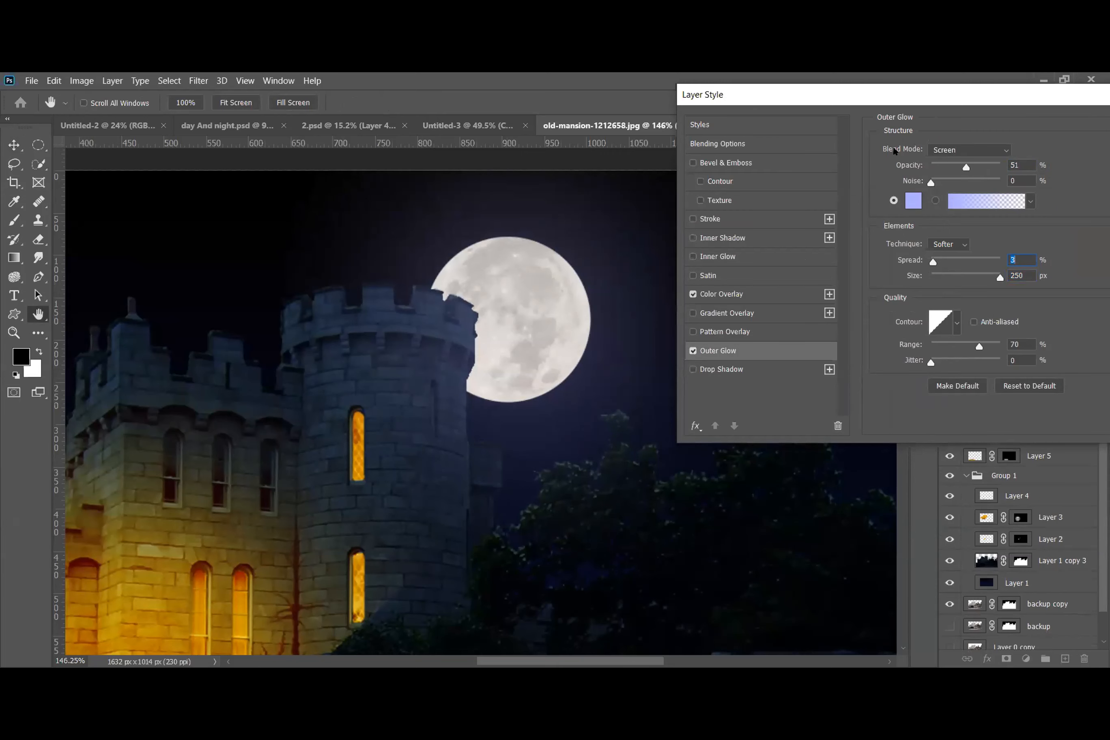
{"action": "left_click_drag", "start_coordinate": [916, 96], "coordinate": [749, 104]}
{"action": "key", "text": "Return"}
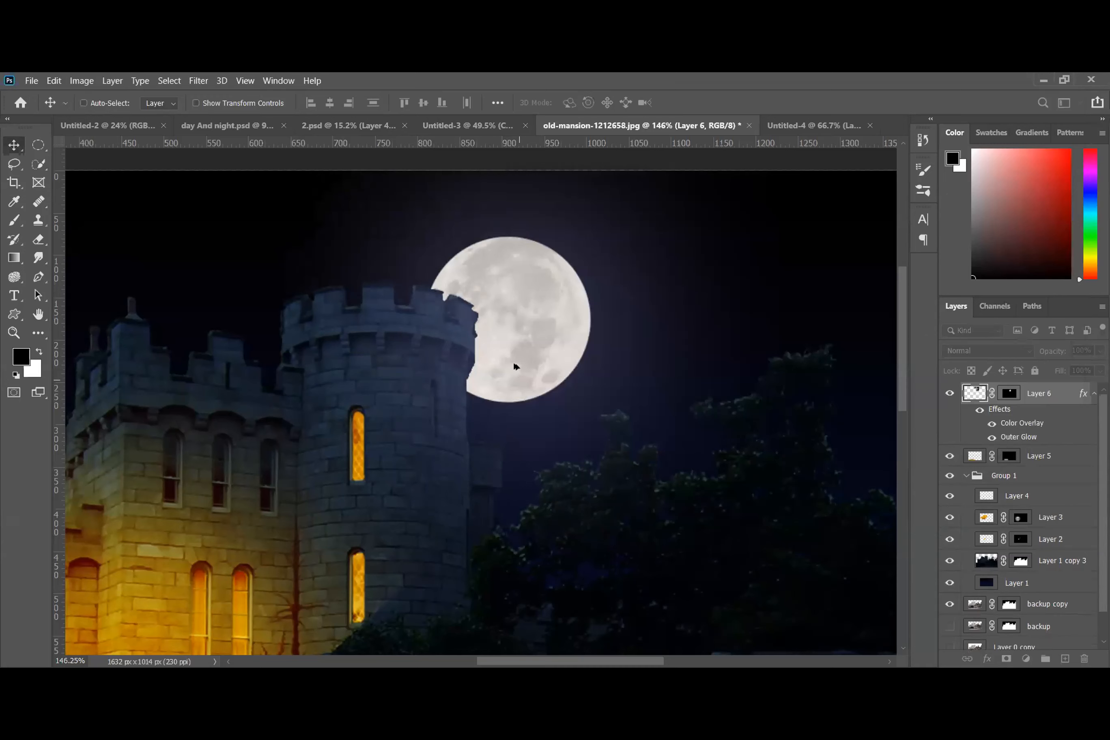
- Examine the moon's glow against the sky, the tower's edge and the tree outlines, overall and close up
{"action": "scroll", "coordinate": [514, 365], "scroll_direction": "down", "scroll_amount": 1}
{"action": "scroll", "coordinate": [498, 286], "scroll_direction": "down", "scroll_amount": 5}
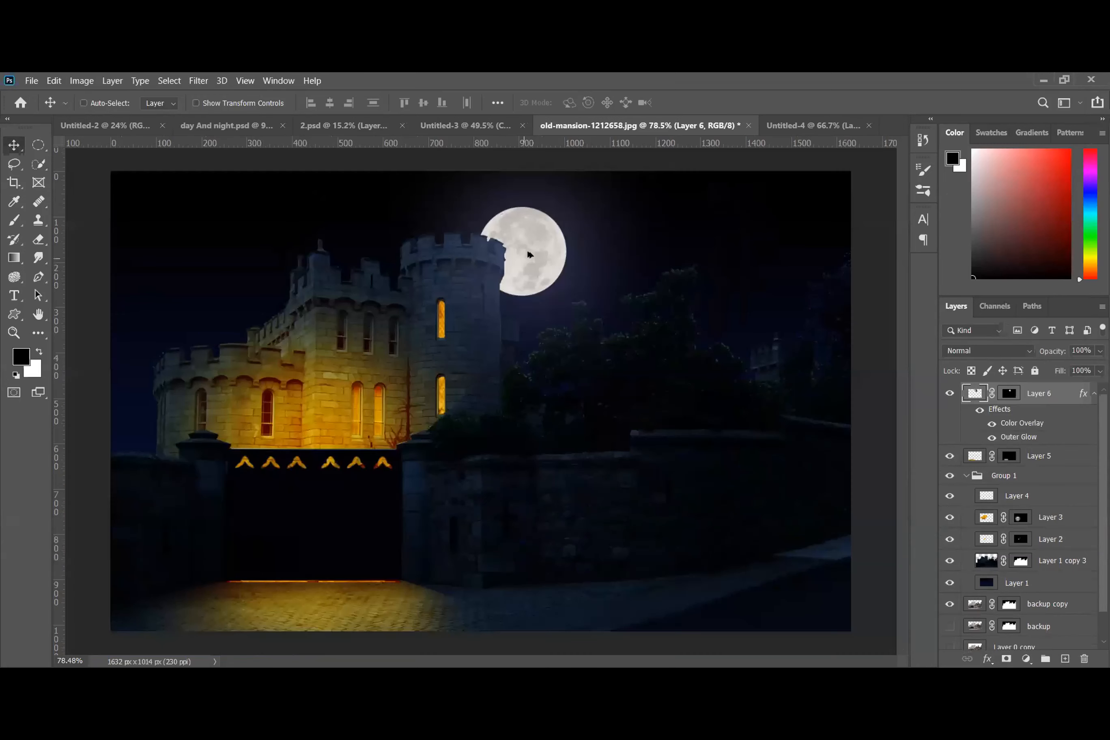
{"action": "scroll", "coordinate": [536, 262], "scroll_direction": "up", "scroll_amount": 2}
{"action": "scroll", "coordinate": [606, 328], "scroll_direction": "down", "scroll_amount": 2}
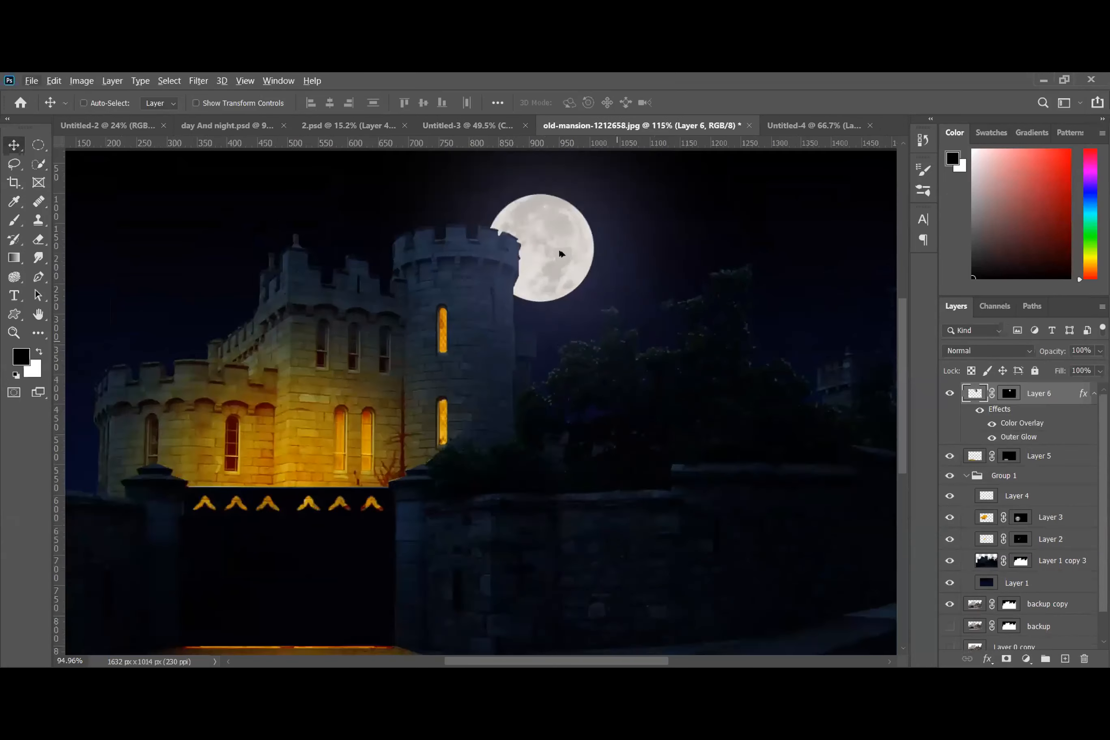
{"action": "scroll", "coordinate": [541, 228], "scroll_direction": "up", "scroll_amount": 2}
{"action": "scroll", "coordinate": [515, 285], "scroll_direction": "up", "scroll_amount": 3}
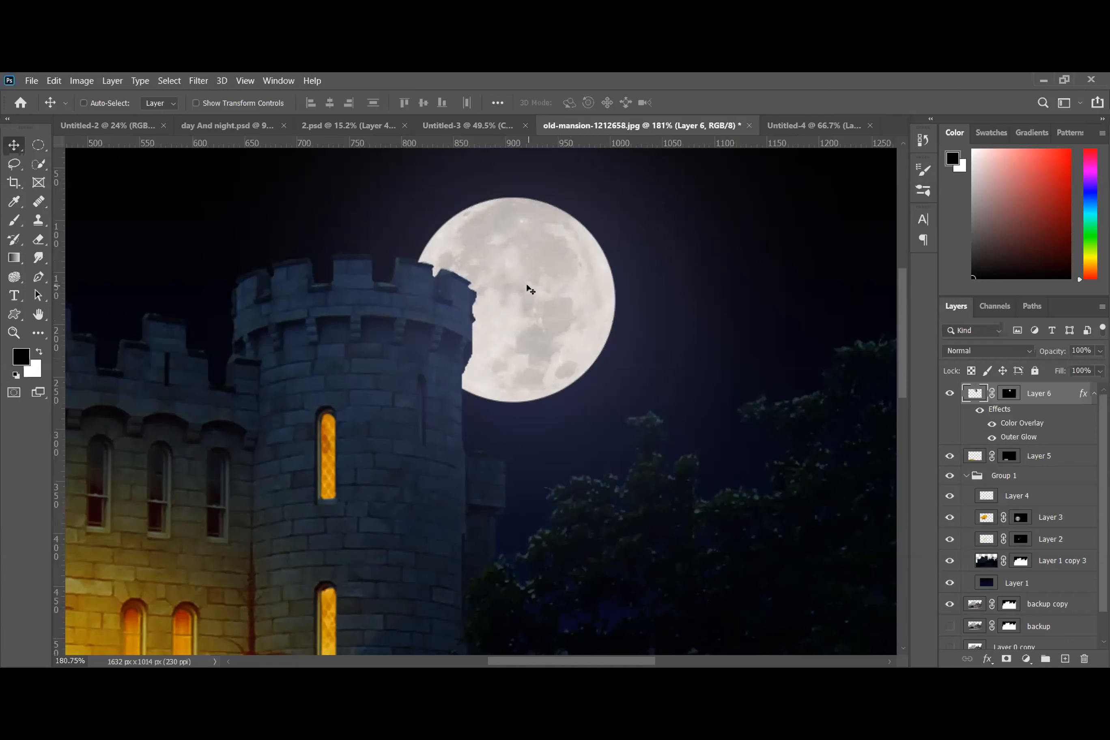
{"action": "scroll", "coordinate": [998, 549], "scroll_direction": "down", "scroll_amount": 1}
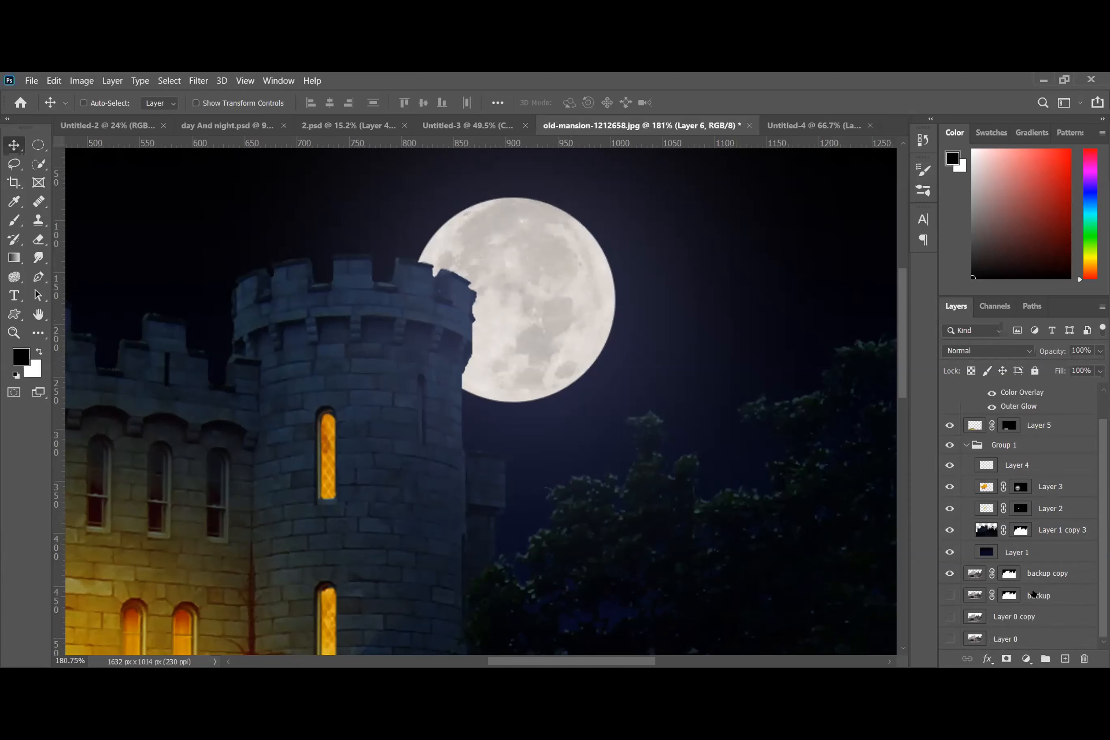
{"action": "left_click", "coordinate": [1040, 574]}
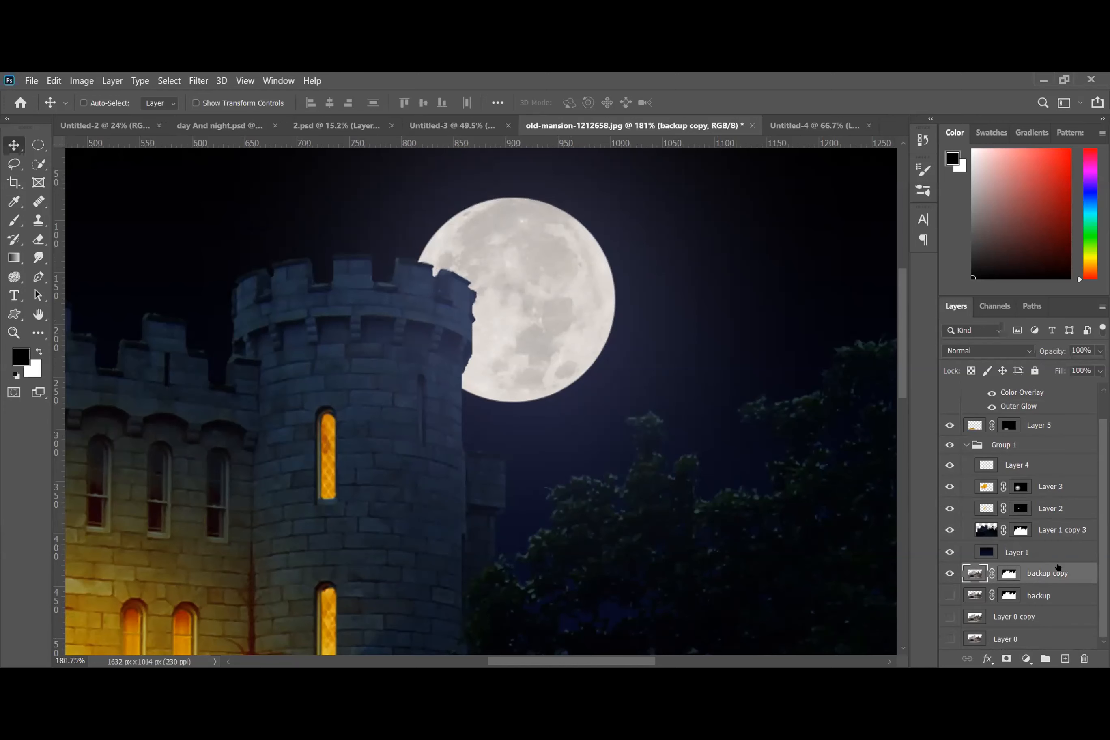
{"action": "scroll", "coordinate": [623, 549], "scroll_direction": "up", "scroll_amount": 2}
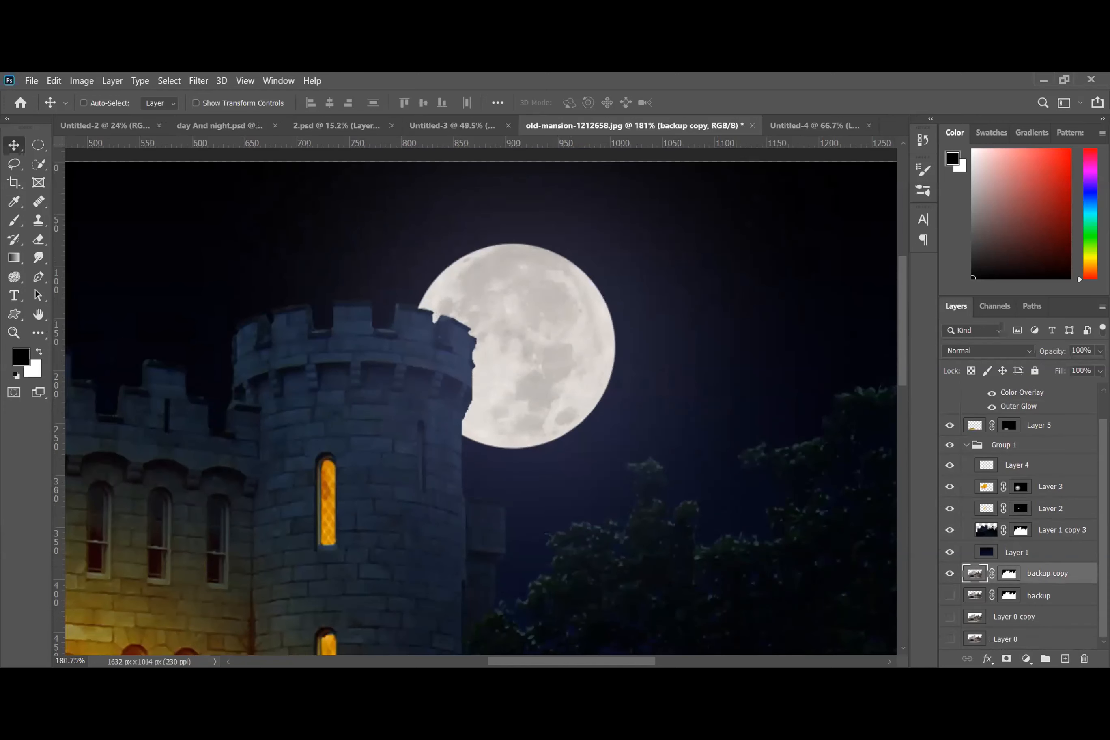
{"action": "left_click_drag", "start_coordinate": [641, 662], "coordinate": [629, 661]}
{"action": "scroll", "coordinate": [636, 533], "scroll_direction": "down", "scroll_amount": 5}
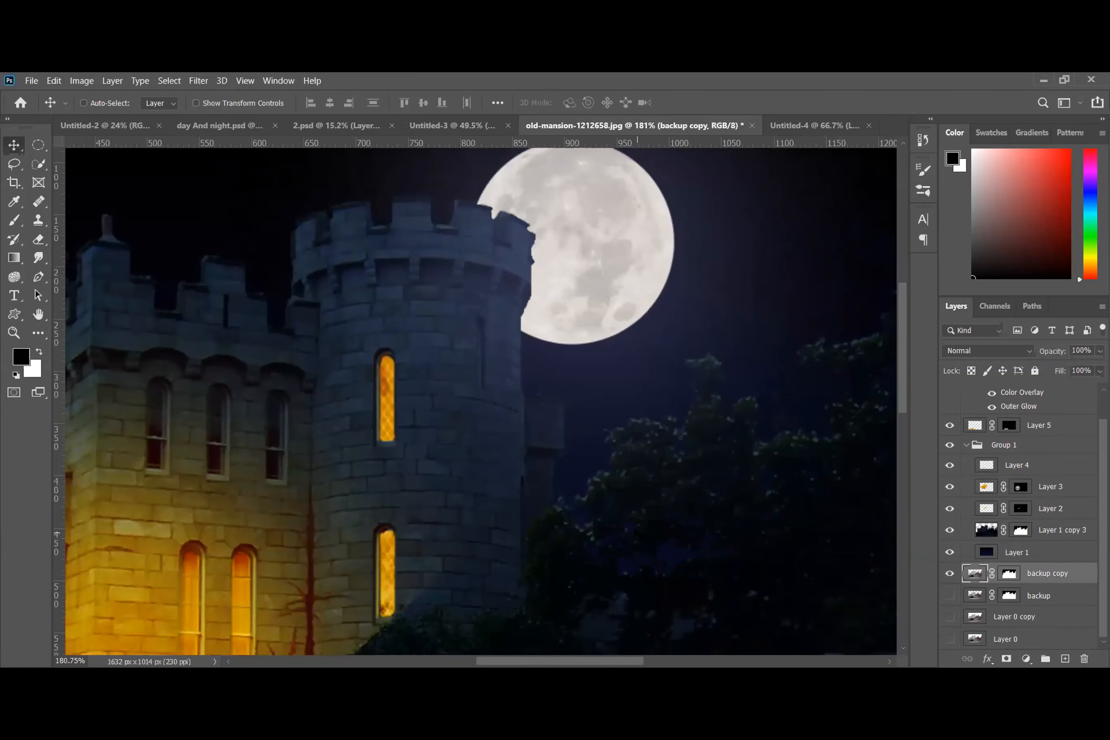
{"action": "scroll", "coordinate": [637, 532], "scroll_direction": "down", "scroll_amount": 3}
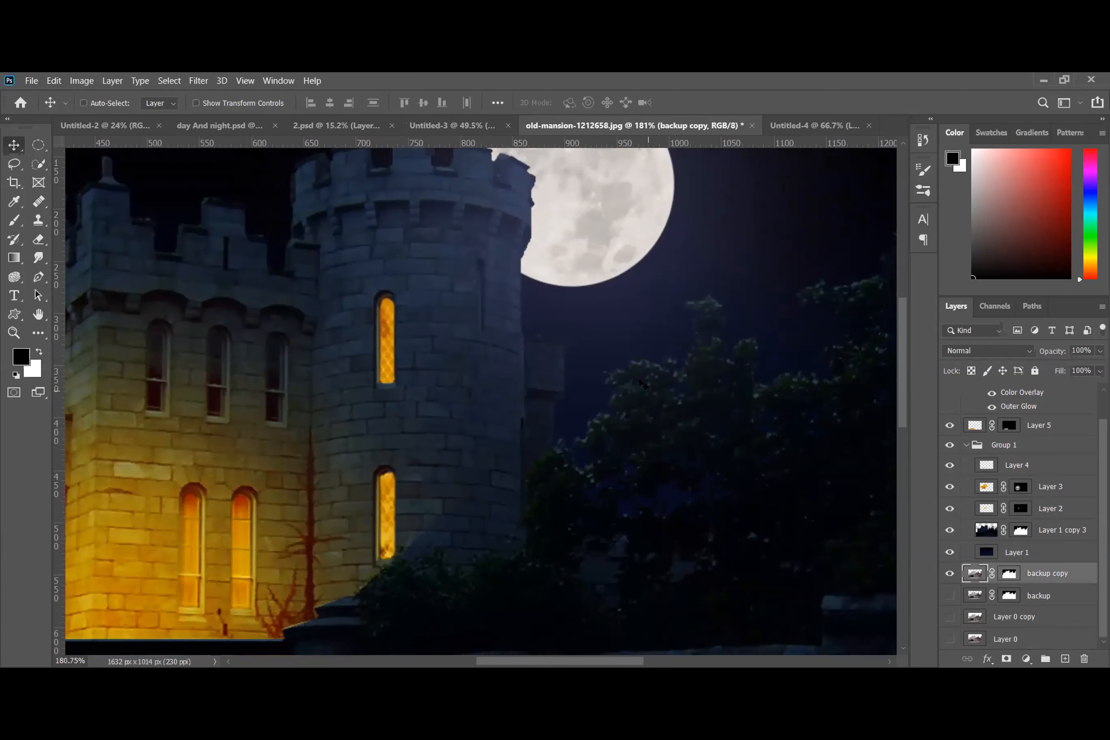
{"action": "scroll", "coordinate": [405, 295], "scroll_direction": "up", "scroll_amount": 2}
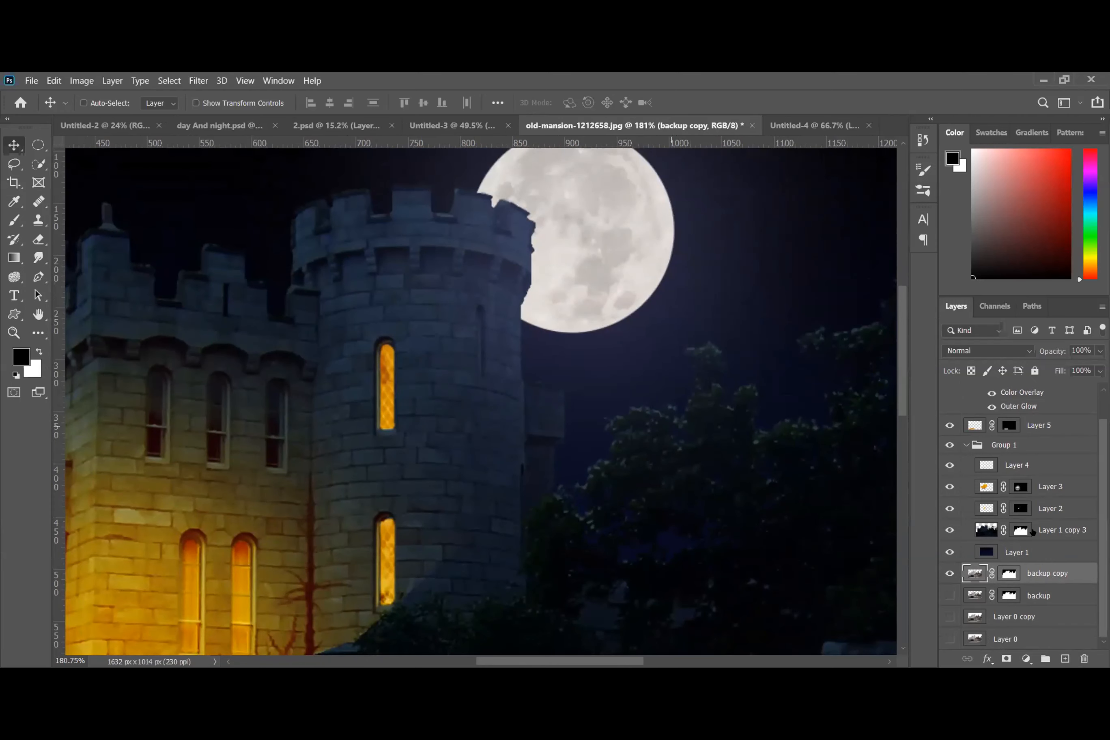
- Move the backup copy layer into Group 1 directly below Layer 1 copy 3, and compare the image with it hidden and shown
{"action": "left_click", "coordinate": [1018, 531]}
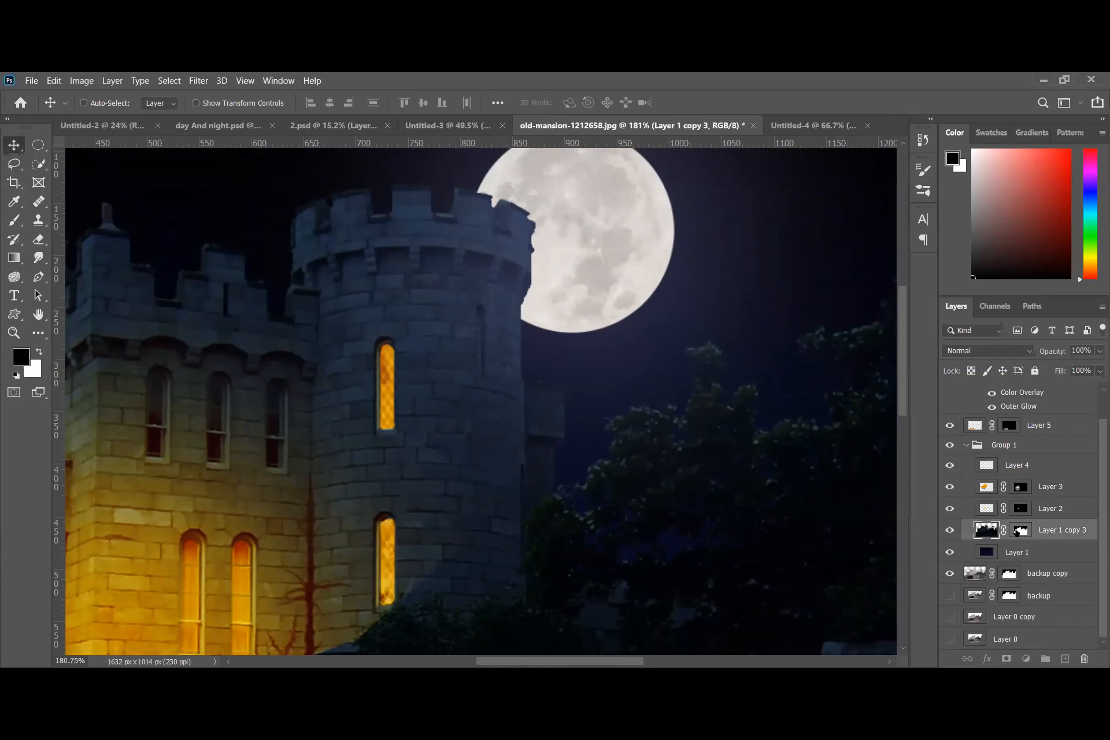
{"action": "left_click", "coordinate": [1017, 532]}
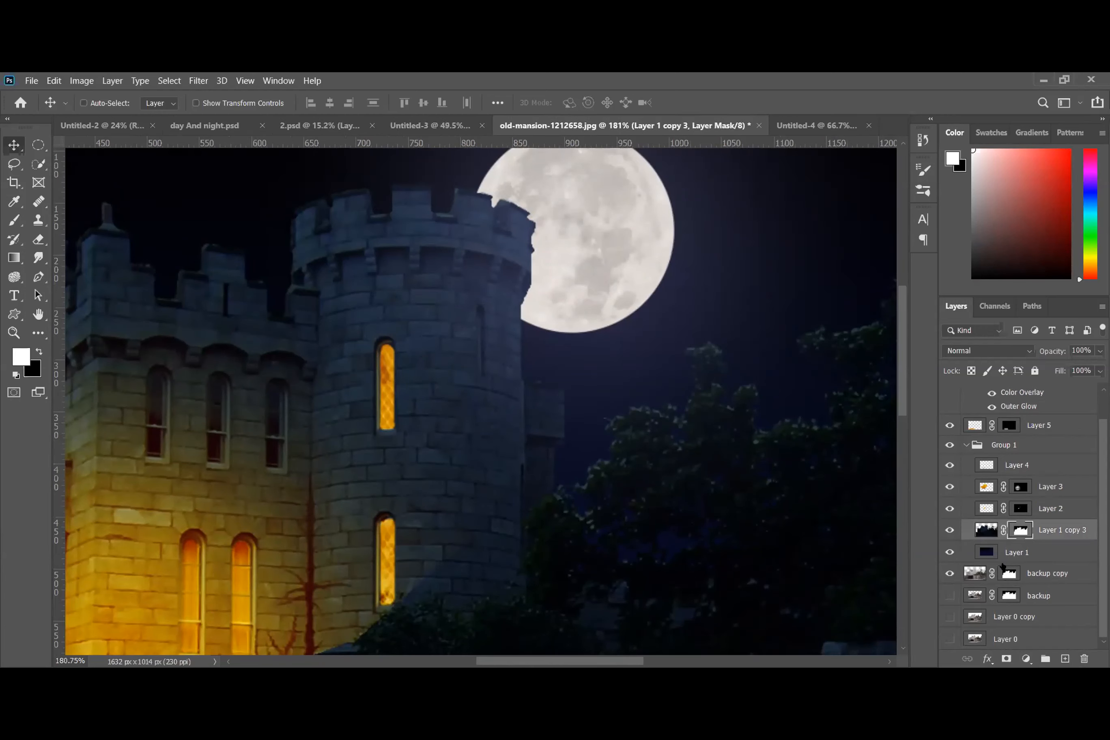
{"action": "left_click_drag", "start_coordinate": [1032, 576], "coordinate": [1024, 544]}
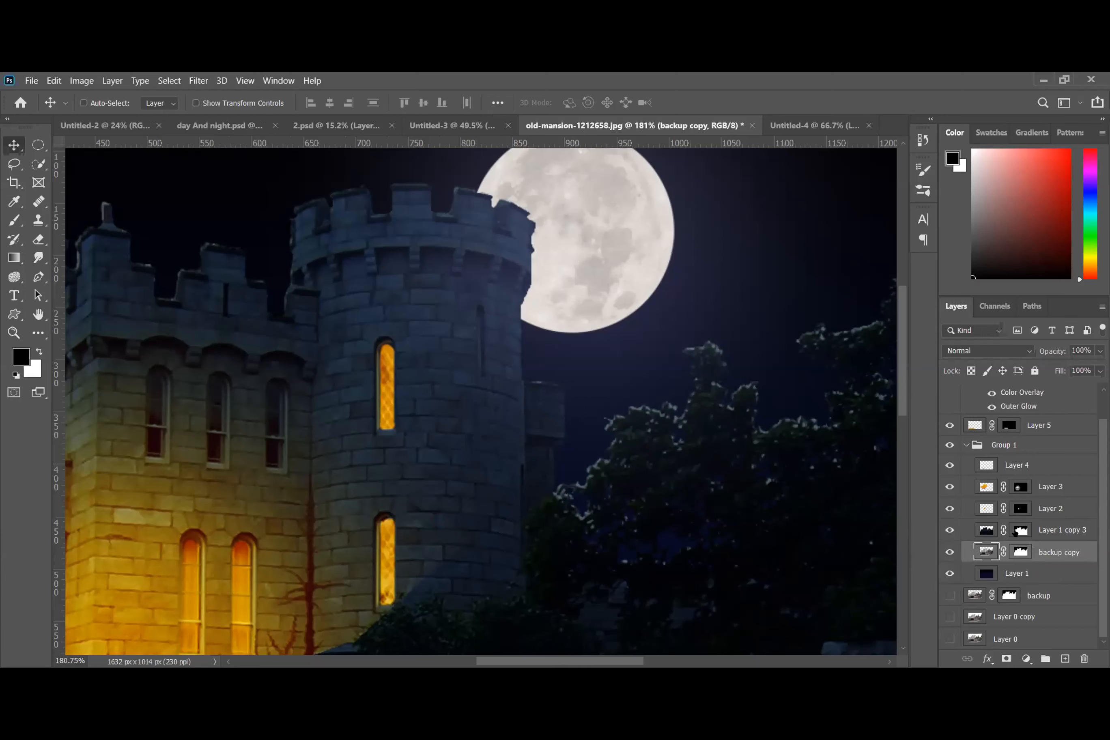
{"action": "left_click", "coordinate": [949, 552]}
{"action": "left_click", "coordinate": [949, 551]}
- Paint black on Layer 1 copy 3's mask with a 50 px brush over the treetops nearest the tower to bring out moonlit leaves
{"action": "scroll", "coordinate": [410, 411], "scroll_direction": "down", "scroll_amount": 4}
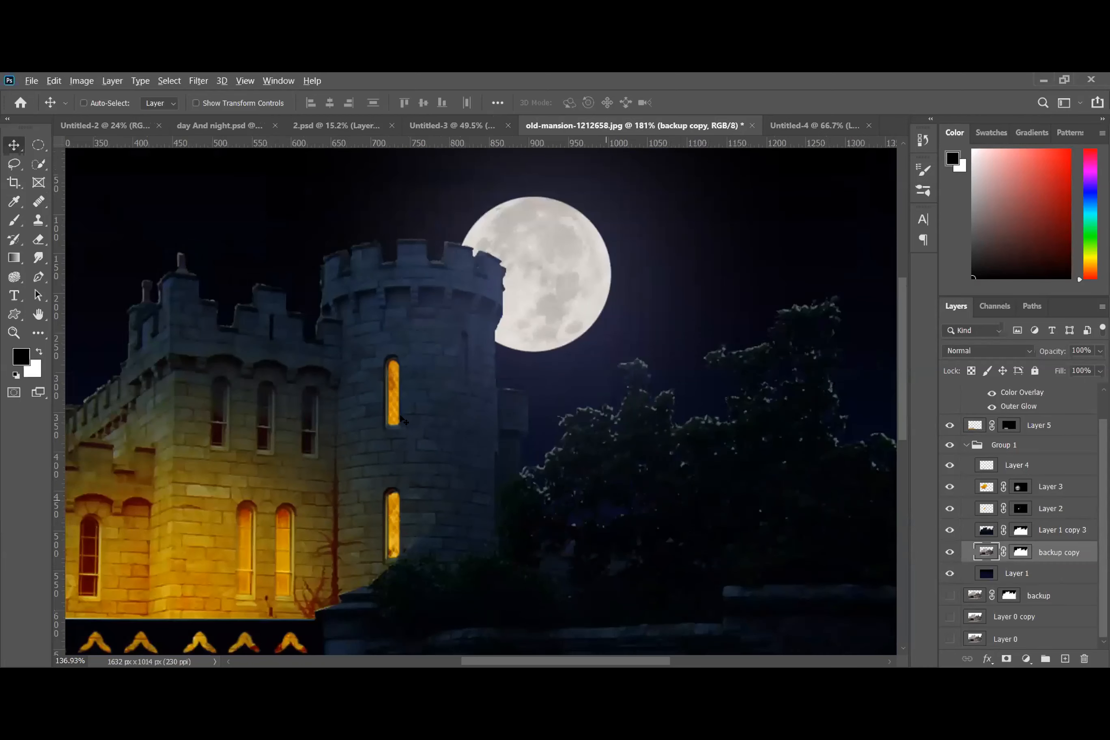
{"action": "scroll", "coordinate": [476, 354], "scroll_direction": "up", "scroll_amount": 3}
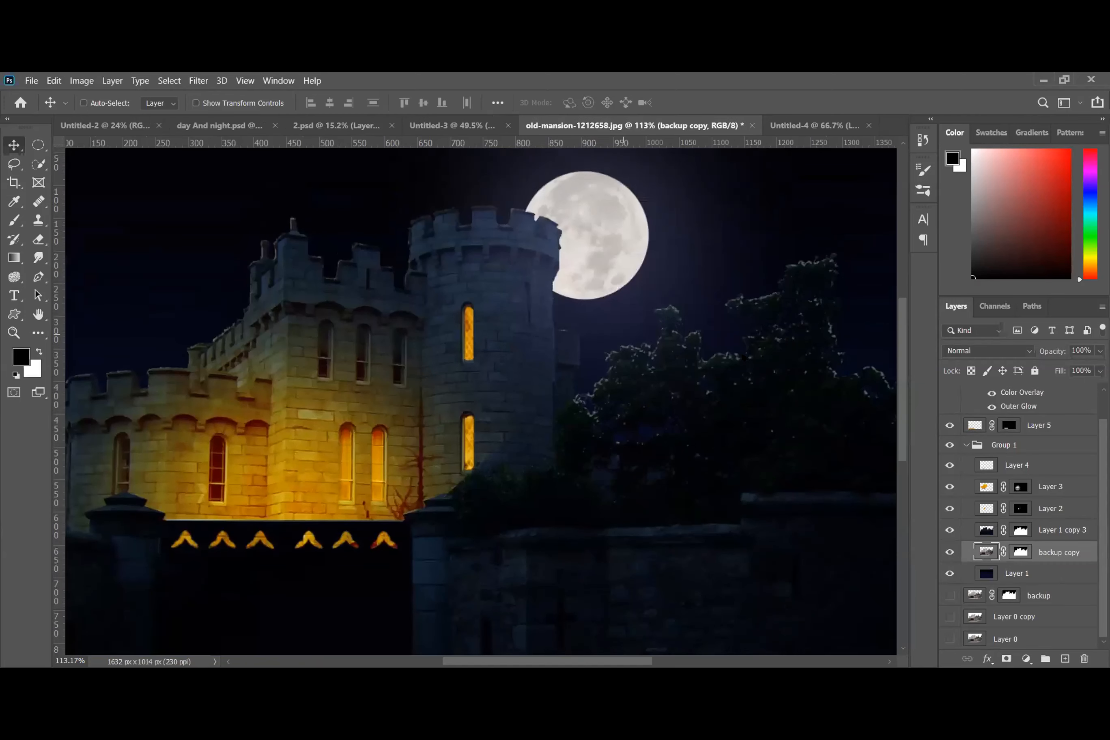
{"action": "scroll", "coordinate": [672, 331], "scroll_direction": "up", "scroll_amount": 2}
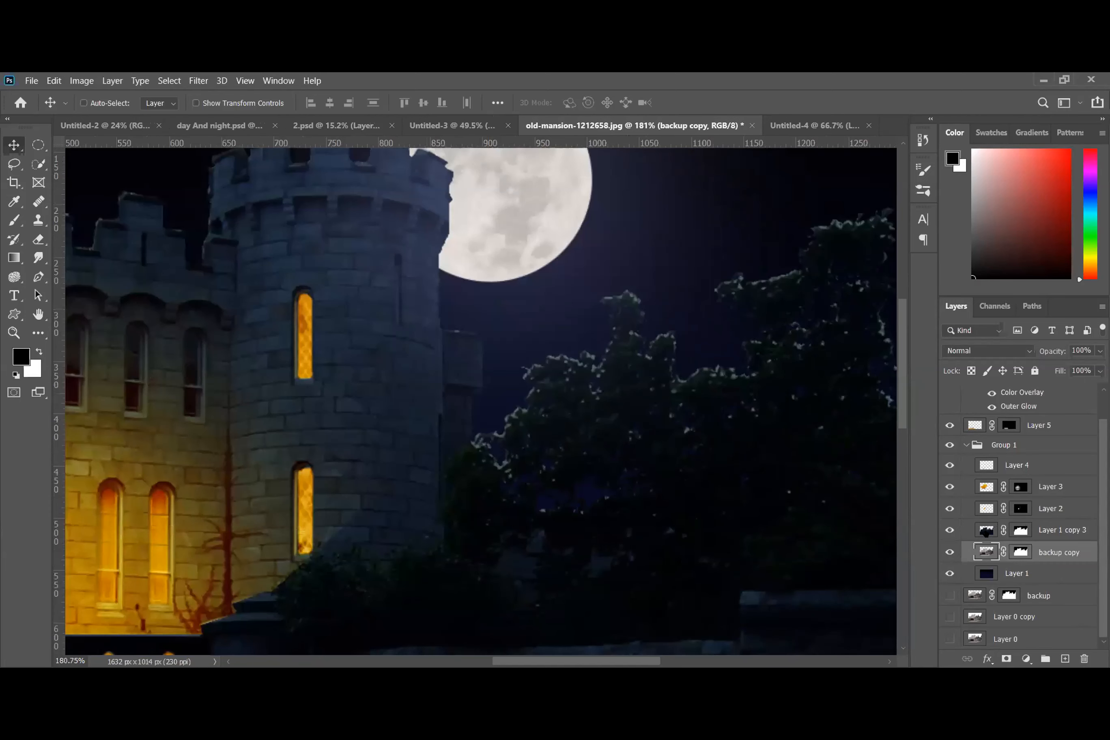
{"action": "left_click", "coordinate": [986, 530]}
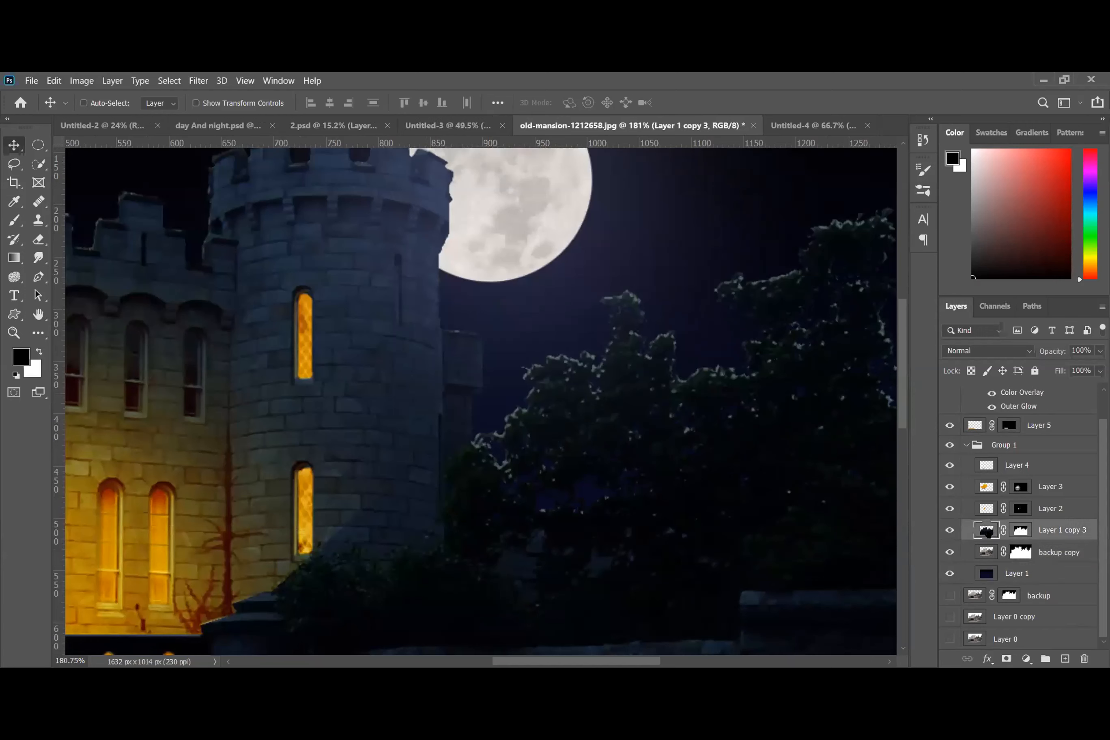
{"action": "left_click", "coordinate": [1015, 531]}
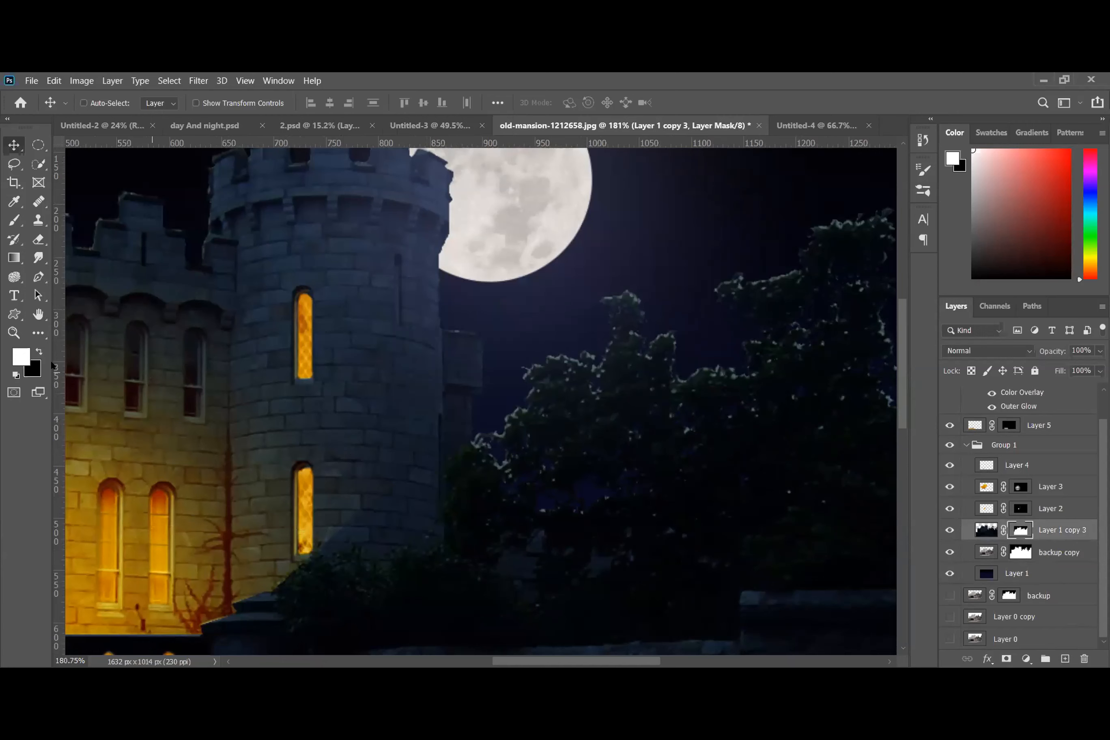
{"action": "left_click", "coordinate": [40, 353]}
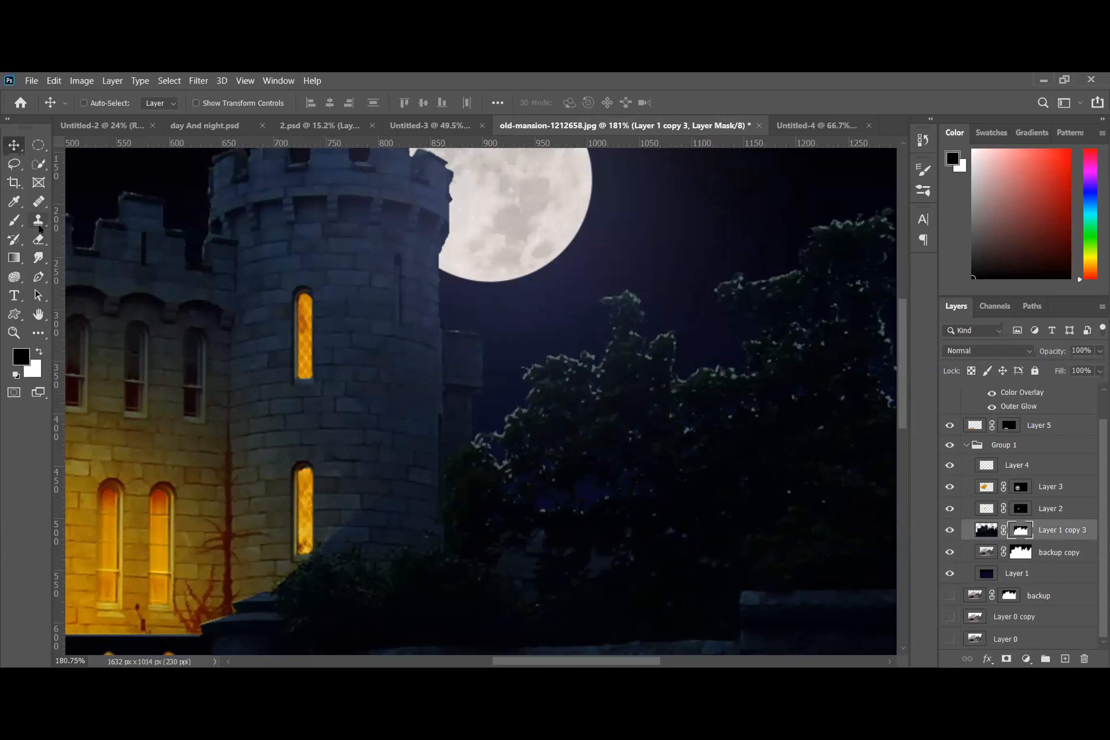
{"action": "key", "text": "b"}
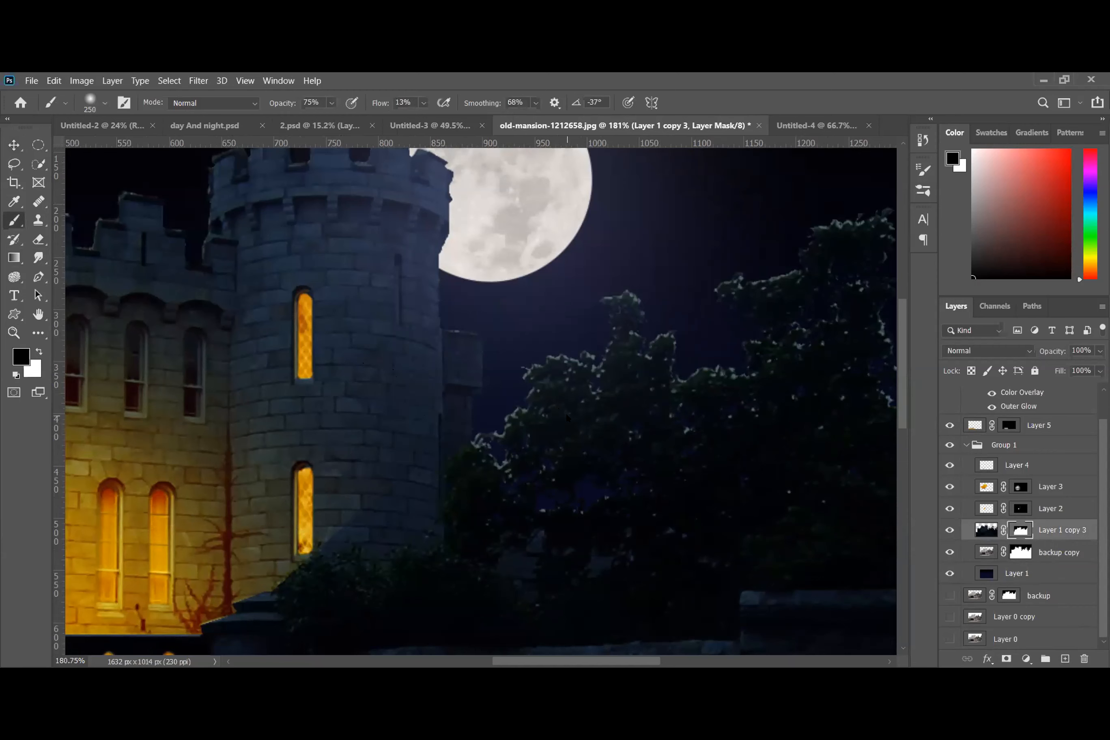
{"action": "key", "text": "bracketleft"}
{"action": "key", "text": "bracketleft"}
{"action": "key", "text": "bracketleft"}
{"action": "key", "text": "bracketleft"}
{"action": "key", "text": "bracketleft"}
{"action": "key", "text": "bracketleft"}
{"action": "key", "text": "bracketleft"}
{"action": "key", "text": "bracketleft"}
{"action": "key", "text": "bracketleft"}
{"action": "mouse_move", "coordinate": [569, 364]}
{"action": "left_mouse_down"}
{"action": "mouse_move", "coordinate": [534, 379]}
{"action": "mouse_move", "coordinate": [515, 424]}
{"action": "mouse_move", "coordinate": [536, 377]}
{"action": "mouse_move", "coordinate": [528, 417]}
{"action": "mouse_move", "coordinate": [510, 401]}
{"action": "mouse_move", "coordinate": [447, 477]}
{"action": "left_mouse_up"}
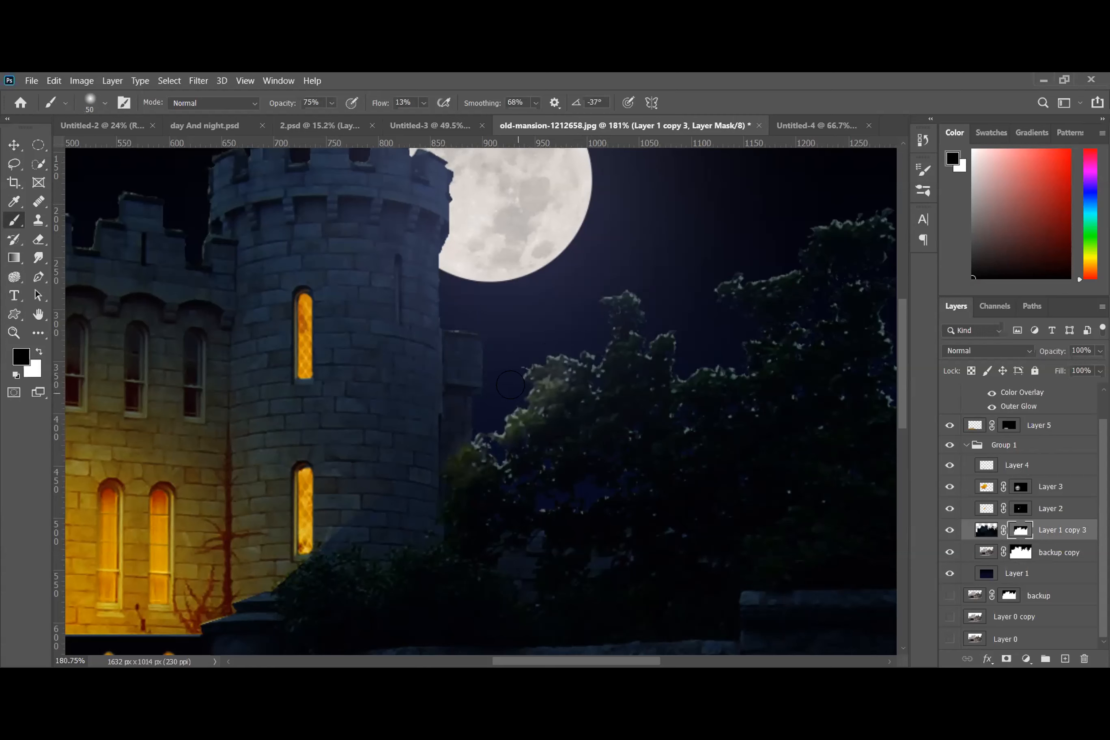
{"action": "left_click_drag", "start_coordinate": [620, 302], "coordinate": [603, 375]}
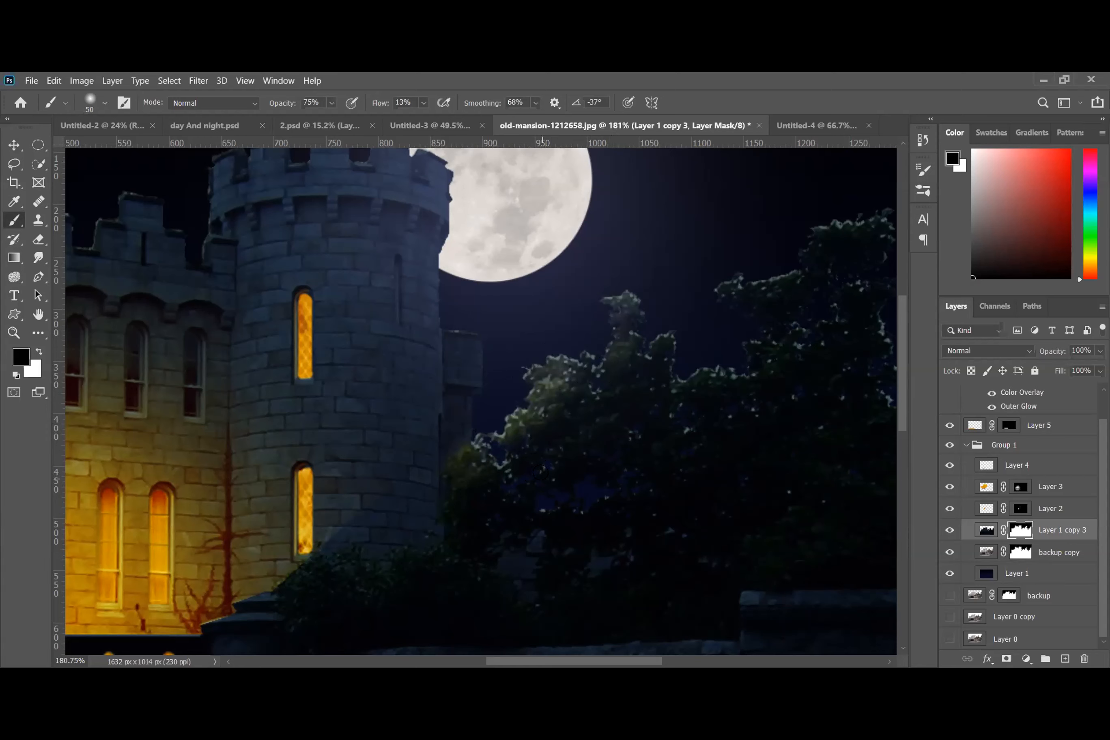
- Paint moonlit highlights along the taller tree's upper left edge on Layer 1 copy 3's mask
{"action": "scroll", "coordinate": [552, 431], "scroll_direction": "down", "scroll_amount": 5}
{"action": "scroll", "coordinate": [710, 348], "scroll_direction": "up", "scroll_amount": 3}
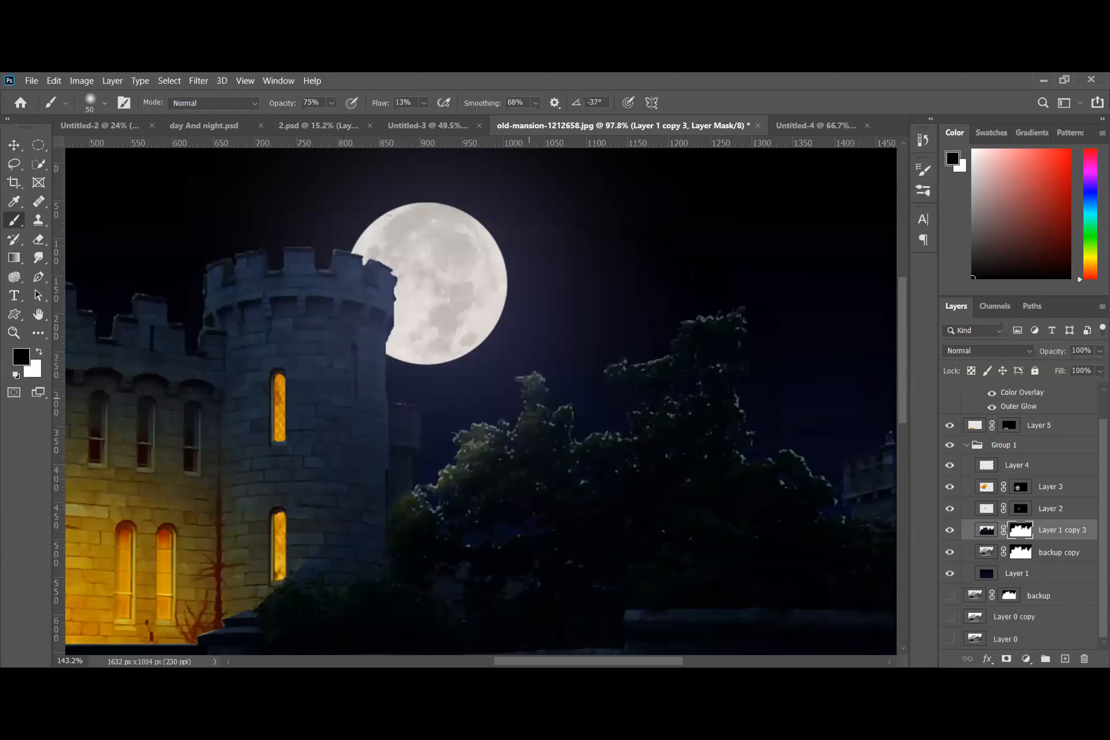
{"action": "mouse_move", "coordinate": [698, 323]}
{"action": "left_mouse_down"}
{"action": "mouse_move", "coordinate": [663, 352]}
{"action": "mouse_move", "coordinate": [677, 334]}
{"action": "mouse_move", "coordinate": [653, 346]}
{"action": "left_mouse_up"}
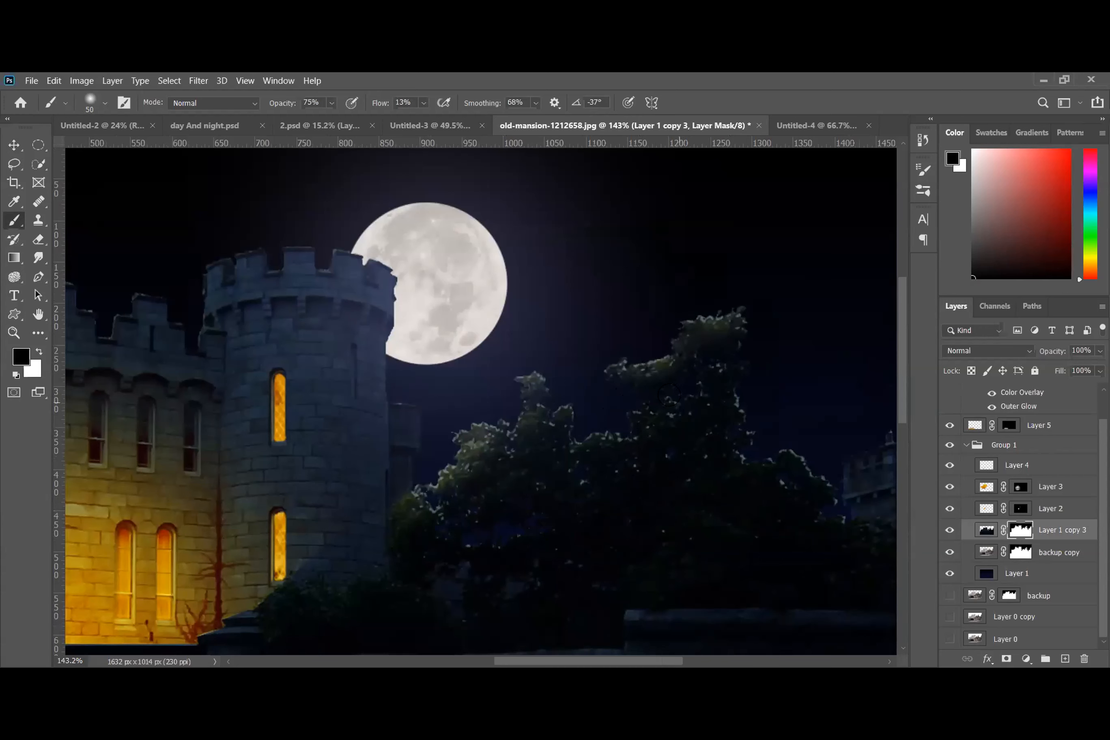
- Paint black on Layer 1 copy 3's mask along the moon-facing edge of the far-right tree to reveal moonlit leaves
{"action": "scroll", "coordinate": [668, 587], "scroll_direction": "up", "scroll_amount": 2}
{"action": "left_click_drag", "start_coordinate": [647, 662], "coordinate": [711, 662]}
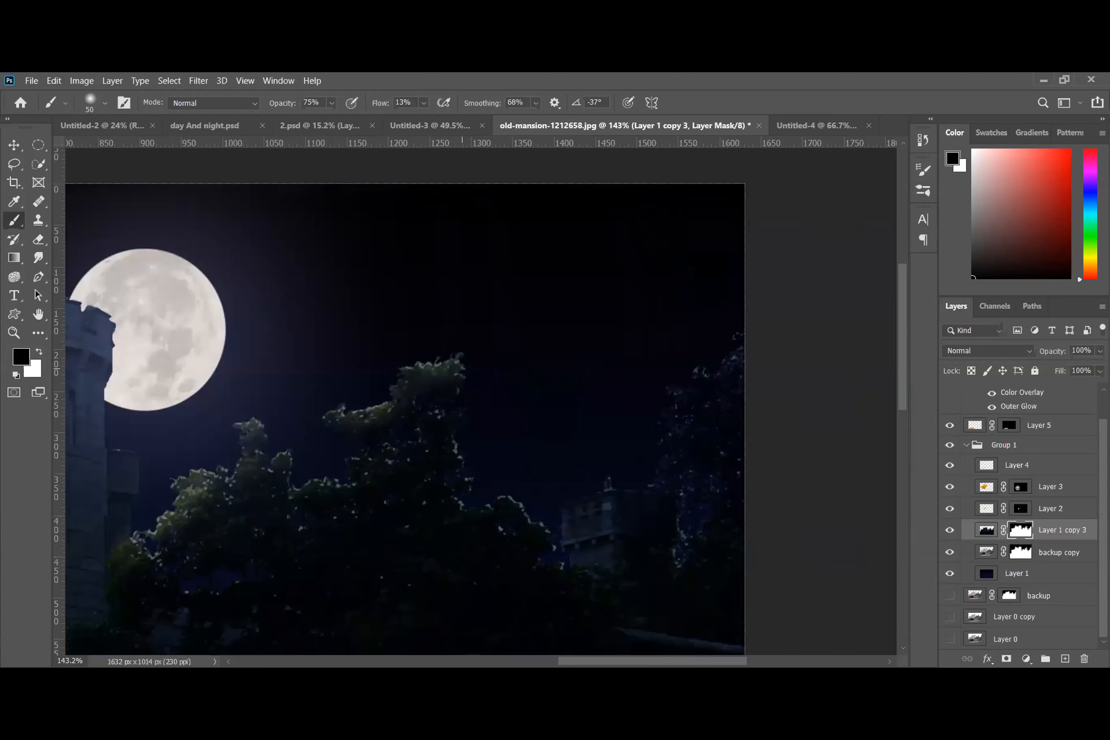
{"action": "mouse_move", "coordinate": [663, 435]}
{"action": "left_mouse_down"}
{"action": "mouse_move", "coordinate": [660, 395]}
{"action": "mouse_move", "coordinate": [671, 393]}
{"action": "mouse_move", "coordinate": [654, 454]}
{"action": "left_mouse_up"}
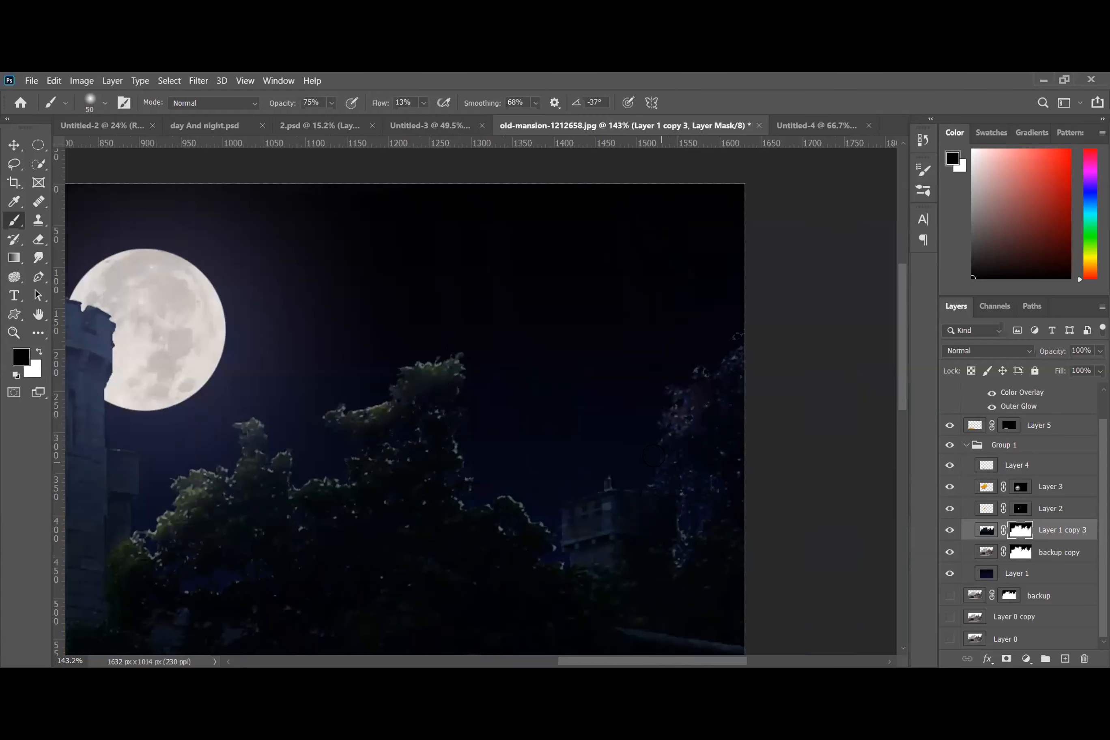
{"action": "left_click_drag", "start_coordinate": [709, 361], "coordinate": [679, 392]}
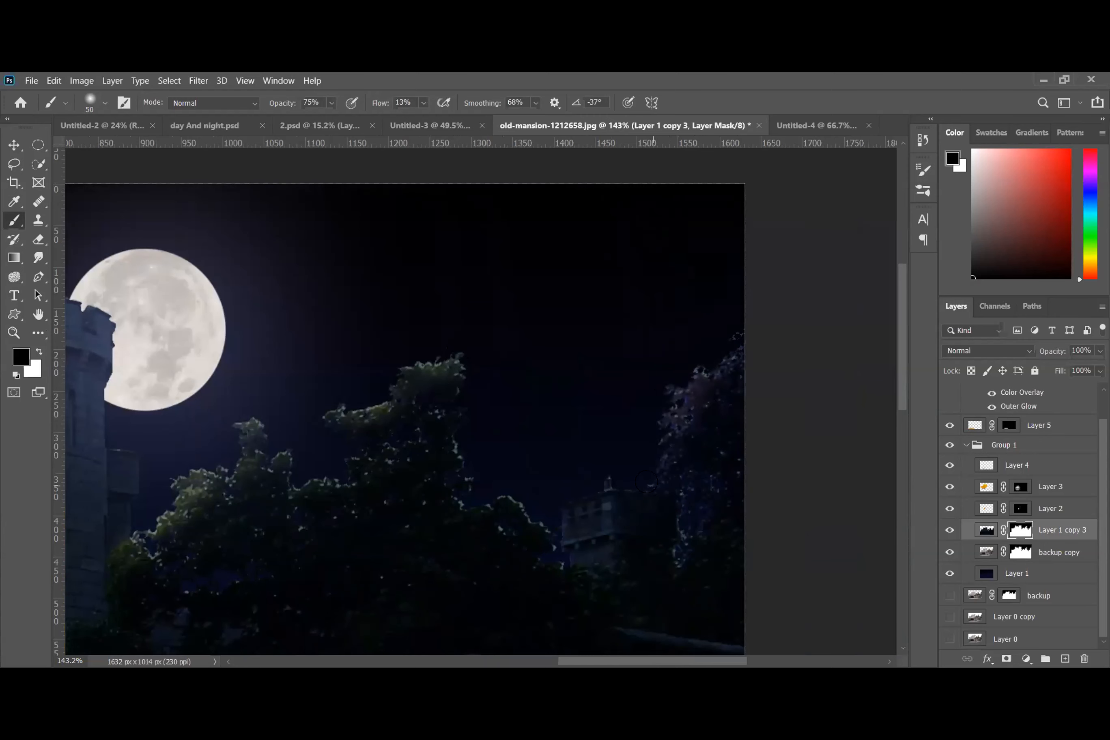
{"action": "key", "text": "ctrl+0"}
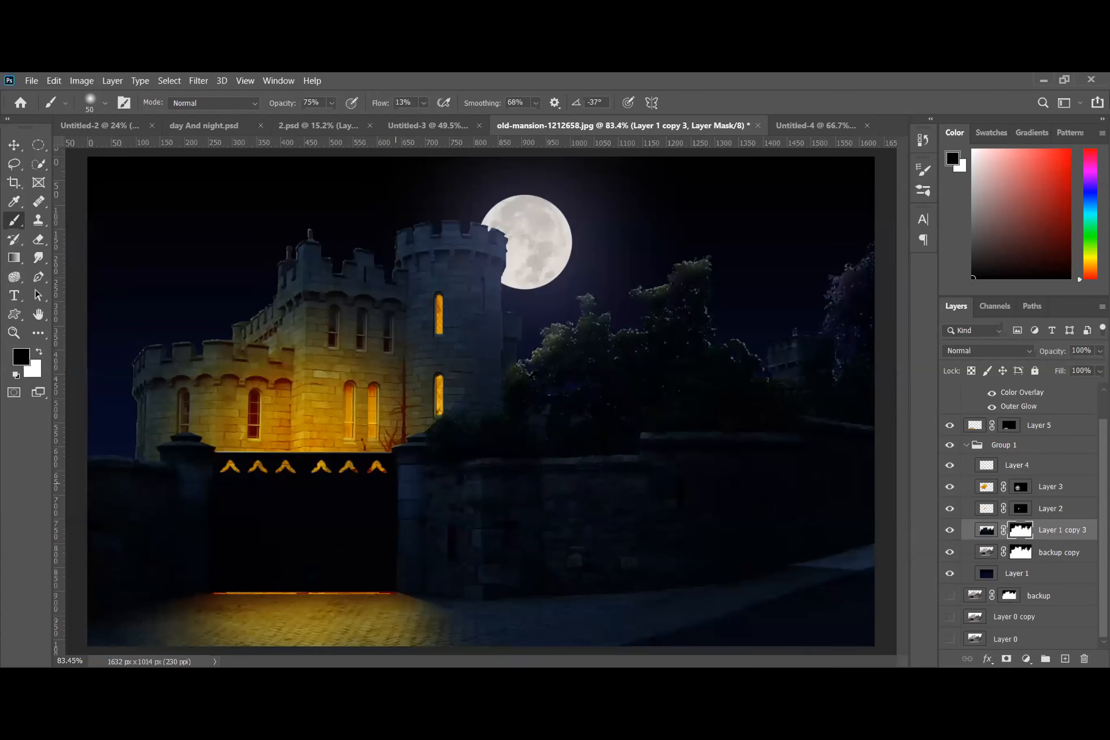
- Brush a moonlit highlight into the lower foliage of the tree beside the tower on Layer 1 copy 3's mask
{"action": "scroll", "coordinate": [510, 362], "scroll_direction": "up", "scroll_amount": 1}
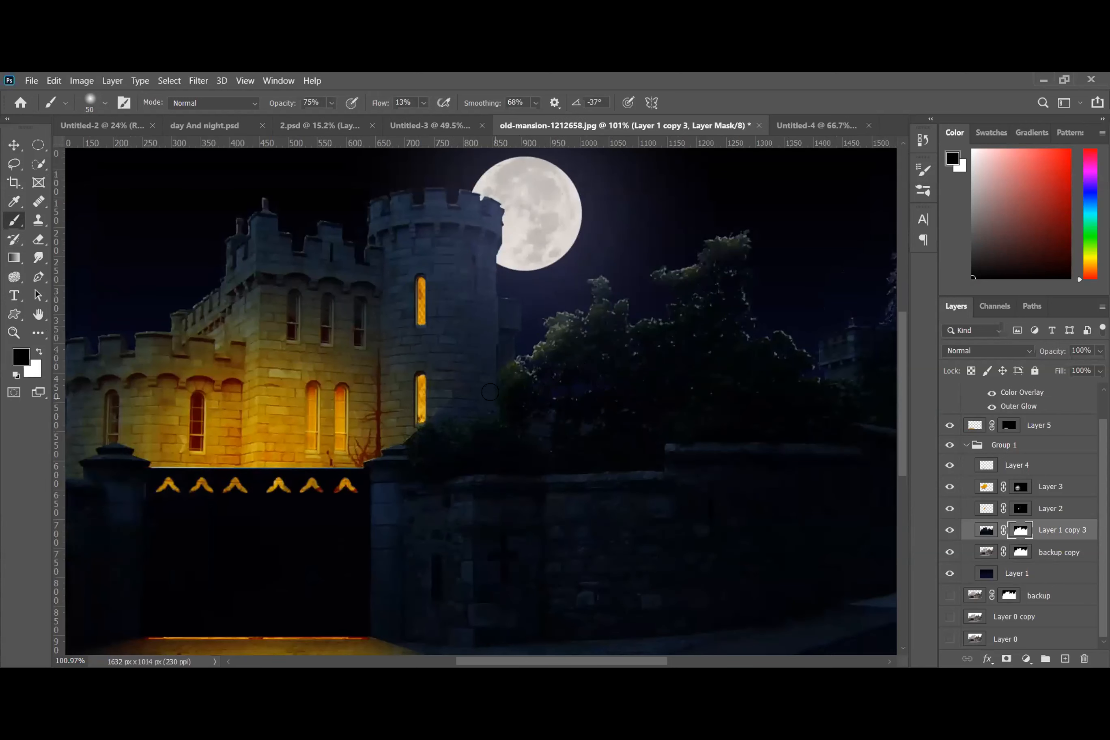
{"action": "scroll", "coordinate": [502, 381], "scroll_direction": "up", "scroll_amount": 2}
{"action": "scroll", "coordinate": [517, 356], "scroll_direction": "up", "scroll_amount": 1}
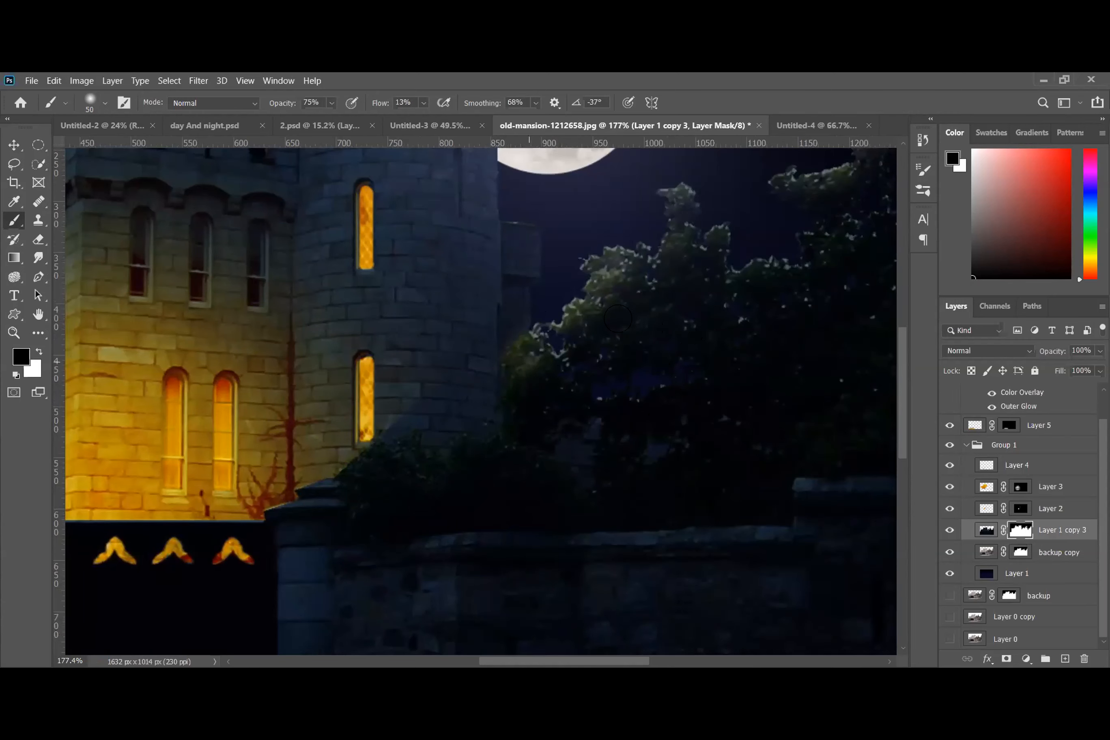
{"action": "left_click_drag", "start_coordinate": [587, 367], "coordinate": [582, 357]}
- Reduce the brush to 30 px and paint on the mask over the distant turret's moon-facing wall to lighten it
{"action": "key", "text": "bracketleft"}
{"action": "scroll", "coordinate": [518, 475], "scroll_direction": "down", "scroll_amount": 5}
{"action": "left_click_drag", "start_coordinate": [606, 663], "coordinate": [688, 662]}
{"action": "scroll", "coordinate": [524, 325], "scroll_direction": "up", "scroll_amount": 11}
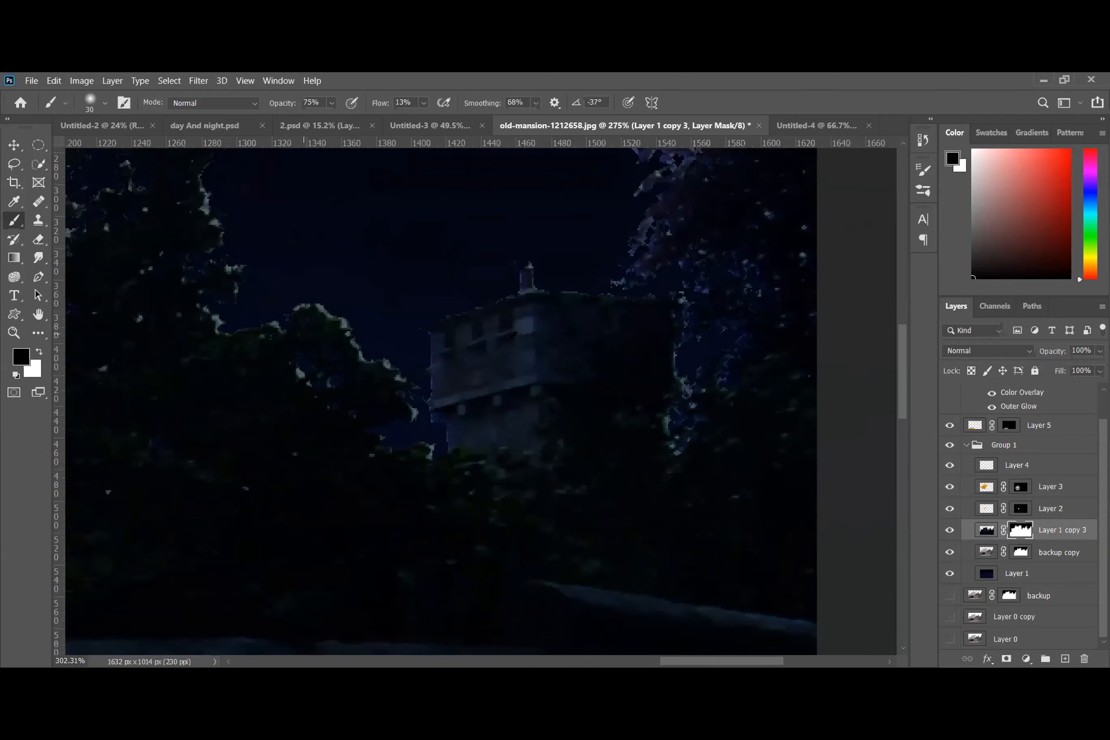
{"action": "scroll", "coordinate": [524, 325], "scroll_direction": "up", "scroll_amount": 2}
{"action": "mouse_move", "coordinate": [510, 326]}
{"action": "left_mouse_down"}
{"action": "mouse_move", "coordinate": [492, 380]}
{"action": "mouse_move", "coordinate": [500, 331]}
{"action": "mouse_move", "coordinate": [464, 381]}
{"action": "mouse_move", "coordinate": [435, 369]}
{"action": "mouse_move", "coordinate": [416, 340]}
{"action": "mouse_move", "coordinate": [410, 433]}
{"action": "mouse_move", "coordinate": [426, 397]}
{"action": "mouse_move", "coordinate": [417, 410]}
{"action": "mouse_move", "coordinate": [472, 387]}
{"action": "mouse_move", "coordinate": [518, 330]}
{"action": "mouse_move", "coordinate": [499, 409]}
{"action": "mouse_move", "coordinate": [409, 426]}
{"action": "mouse_move", "coordinate": [523, 396]}
{"action": "mouse_move", "coordinate": [421, 388]}
{"action": "mouse_move", "coordinate": [409, 339]}
{"action": "mouse_move", "coordinate": [422, 463]}
{"action": "mouse_move", "coordinate": [417, 426]}
{"action": "mouse_move", "coordinate": [429, 451]}
{"action": "mouse_move", "coordinate": [483, 442]}
{"action": "mouse_move", "coordinate": [490, 491]}
{"action": "mouse_move", "coordinate": [527, 446]}
{"action": "mouse_move", "coordinate": [527, 489]}
{"action": "mouse_move", "coordinate": [502, 426]}
{"action": "mouse_move", "coordinate": [463, 469]}
{"action": "mouse_move", "coordinate": [464, 501]}
{"action": "mouse_move", "coordinate": [429, 478]}
{"action": "mouse_move", "coordinate": [430, 462]}
{"action": "mouse_move", "coordinate": [540, 463]}
{"action": "mouse_move", "coordinate": [452, 450]}
{"action": "mouse_move", "coordinate": [559, 442]}
{"action": "mouse_move", "coordinate": [465, 440]}
{"action": "left_mouse_up"}
{"action": "scroll", "coordinate": [457, 427], "scroll_direction": "down", "scroll_amount": 4}
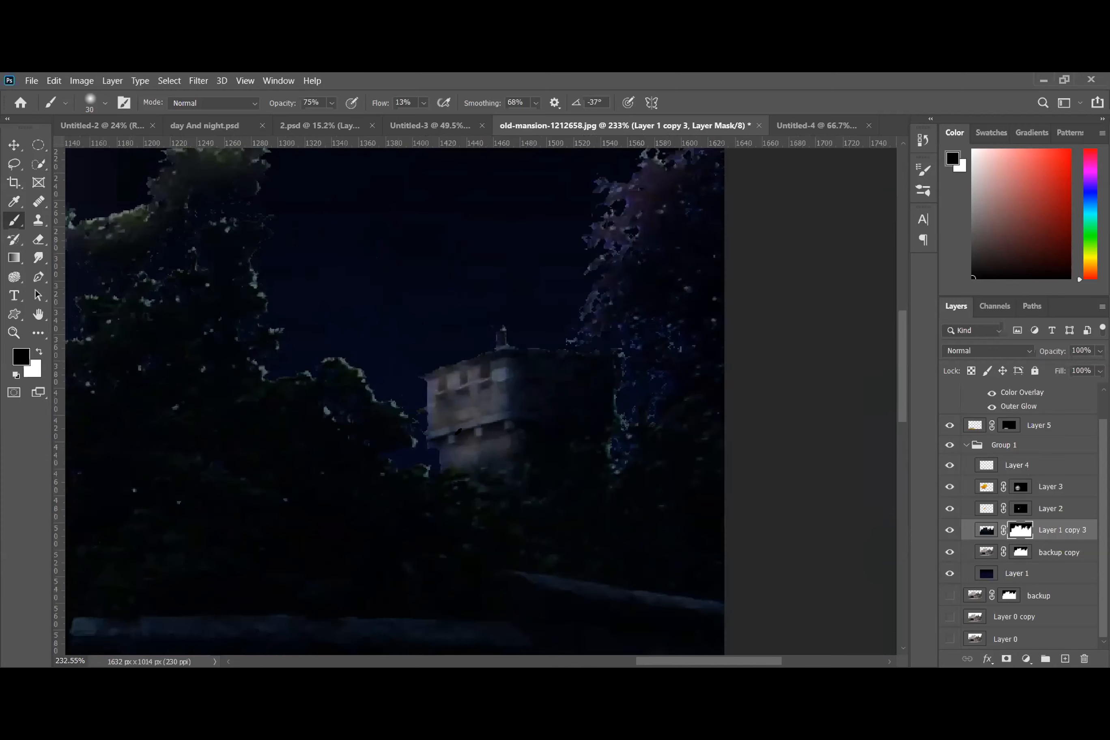
- Nudge the backup copy layer very slightly downward with the Move tool while zoomed in on the castle battlements
{"action": "scroll", "coordinate": [458, 432], "scroll_direction": "down", "scroll_amount": 5}
{"action": "scroll", "coordinate": [378, 278], "scroll_direction": "up", "scroll_amount": 5}
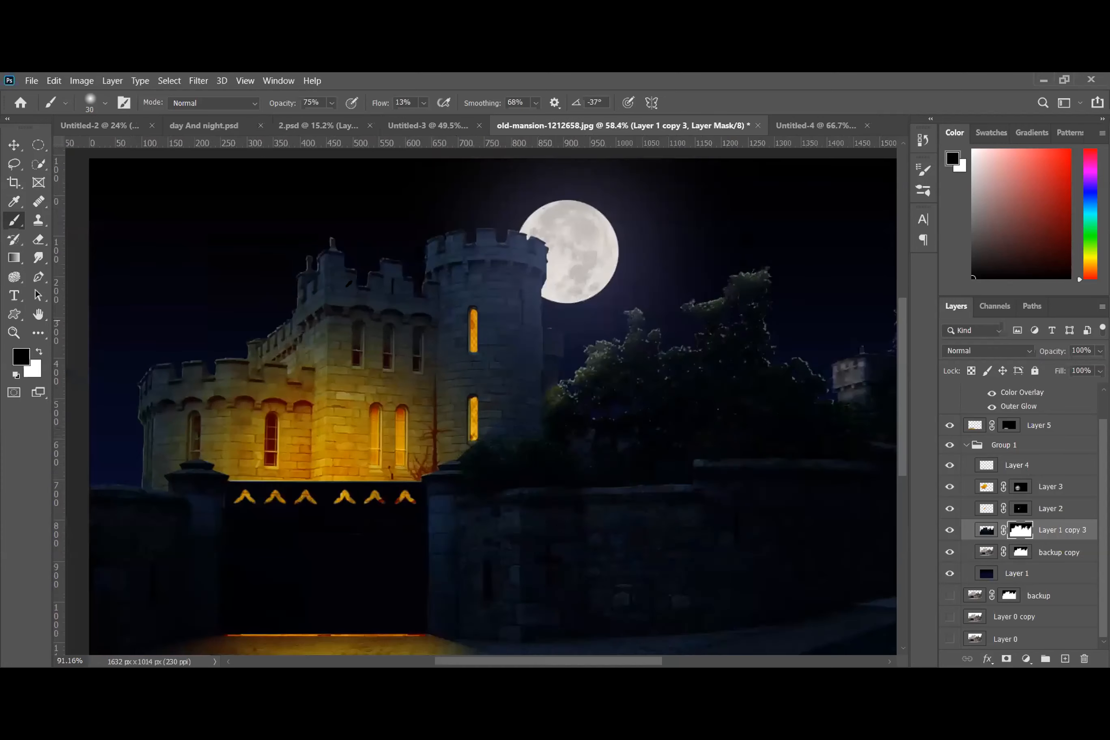
{"action": "scroll", "coordinate": [331, 318], "scroll_direction": "up", "scroll_amount": 5}
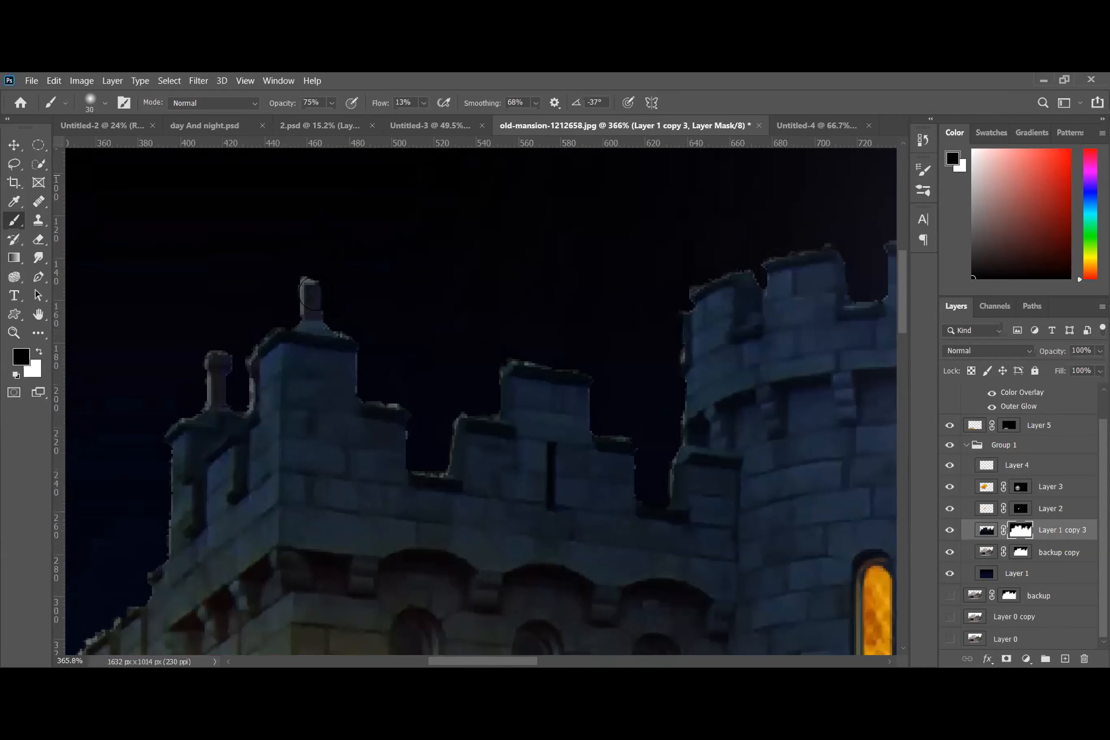
{"action": "scroll", "coordinate": [550, 457], "scroll_direction": "down", "scroll_amount": 2}
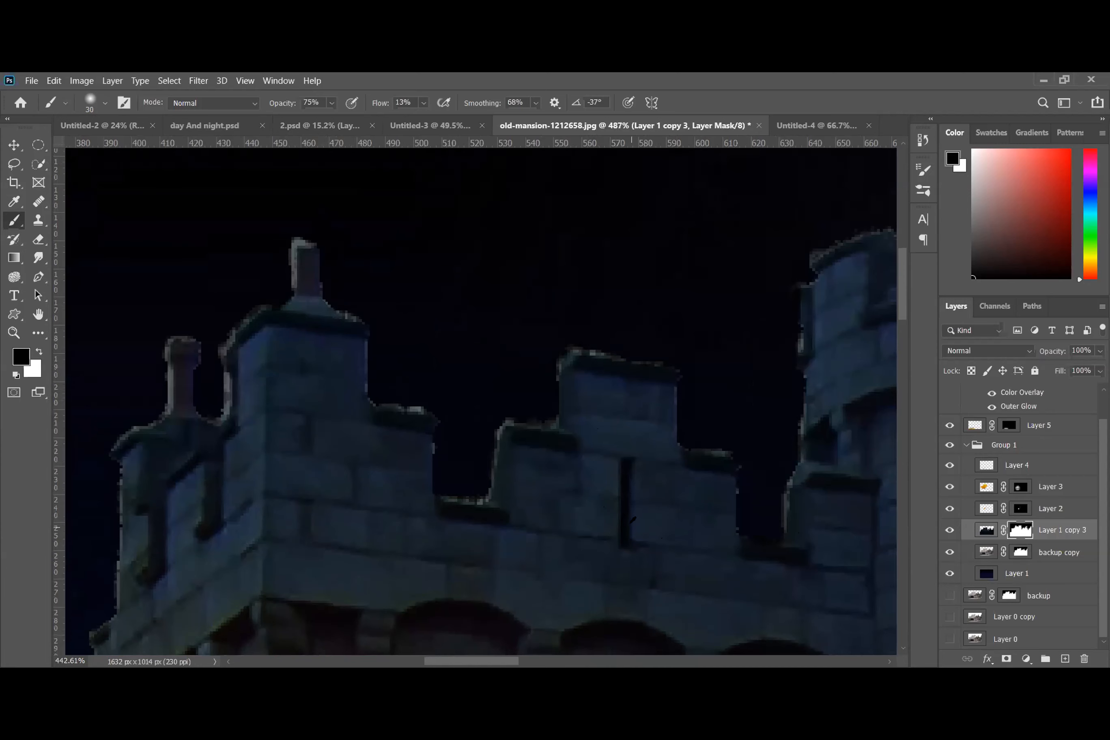
{"action": "scroll", "coordinate": [674, 525], "scroll_direction": "down", "scroll_amount": 3}
{"action": "left_click", "coordinate": [1039, 554]}
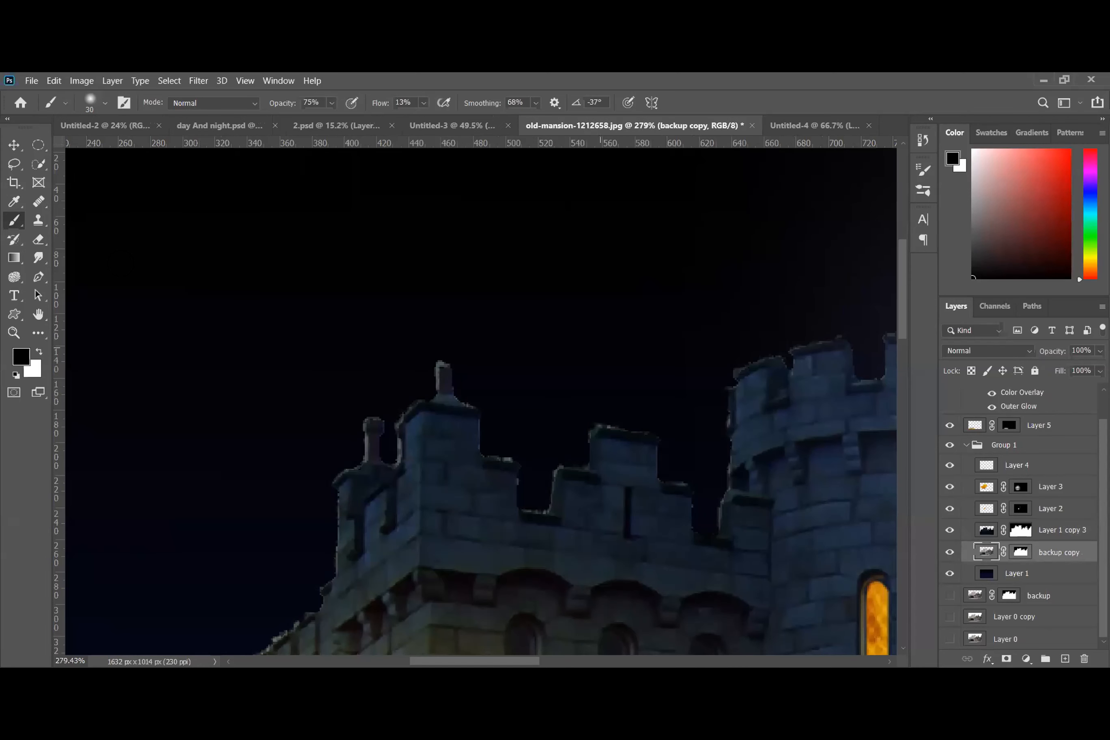
{"action": "left_click", "coordinate": [14, 145]}
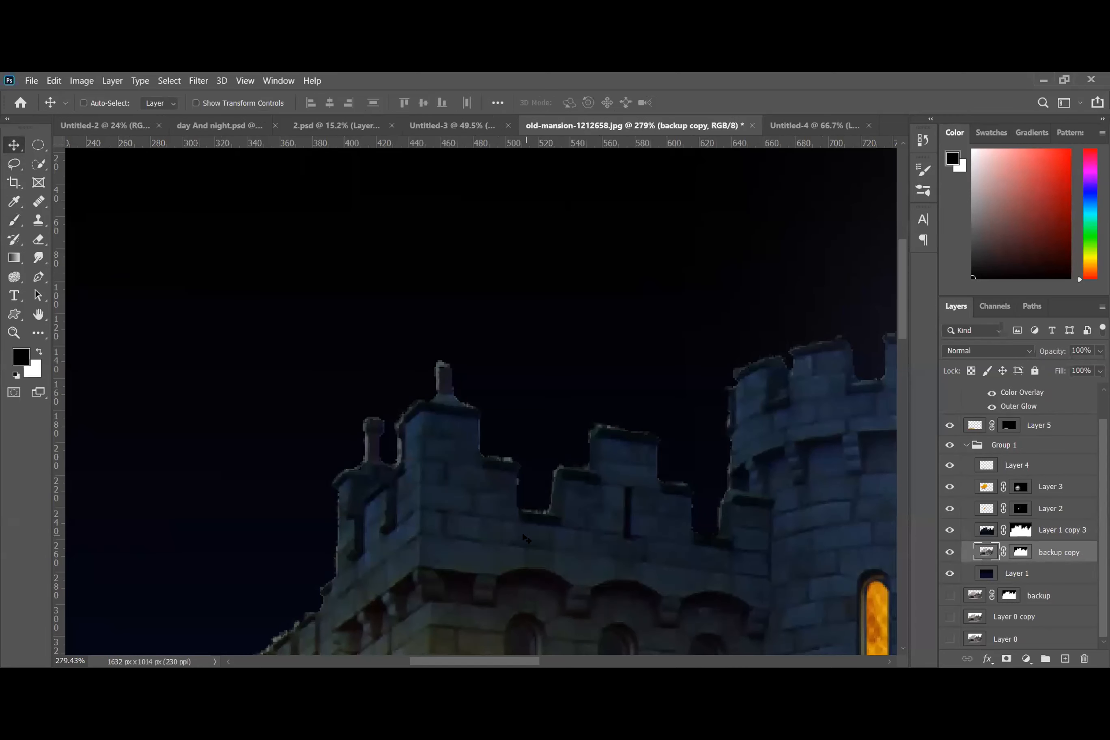
{"action": "left_click_drag", "start_coordinate": [524, 532], "coordinate": [521, 538]}
- Examine the outlines of the castle battlements and tower against the night sky, overall and close up
{"action": "scroll", "coordinate": [520, 535], "scroll_direction": "down", "scroll_amount": 5}
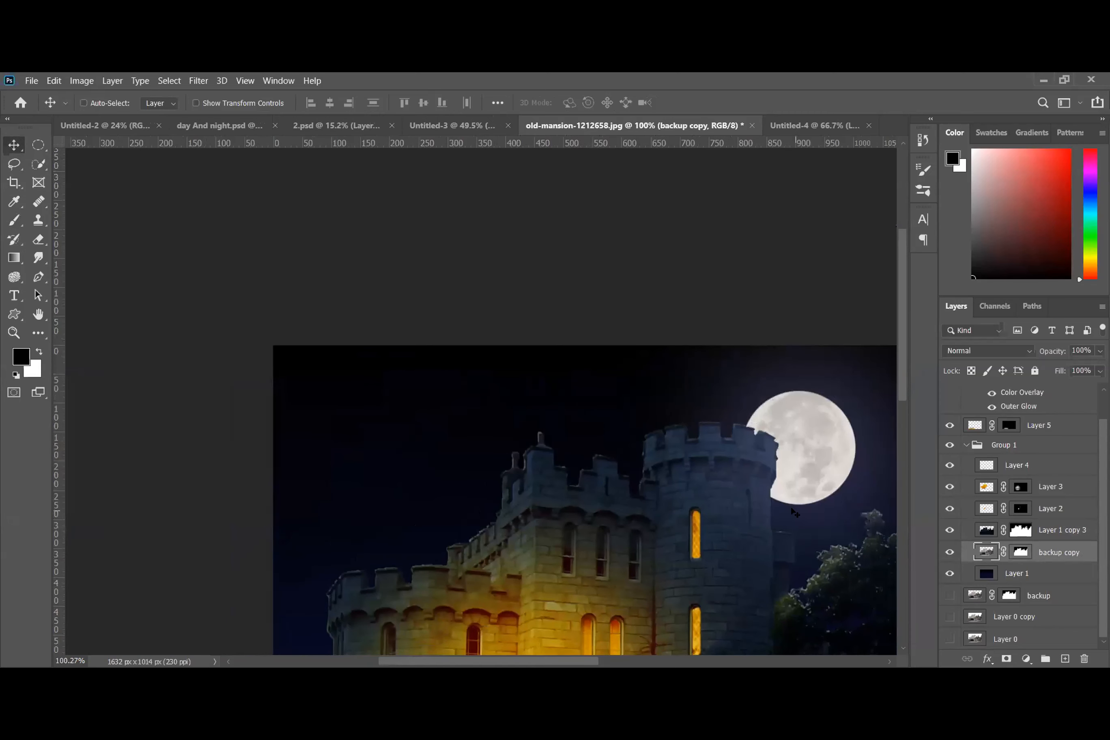
{"action": "scroll", "coordinate": [791, 514], "scroll_direction": "down", "scroll_amount": 2}
{"action": "scroll", "coordinate": [792, 514], "scroll_direction": "up", "scroll_amount": 2}
{"action": "scroll", "coordinate": [650, 512], "scroll_direction": "up", "scroll_amount": 1}
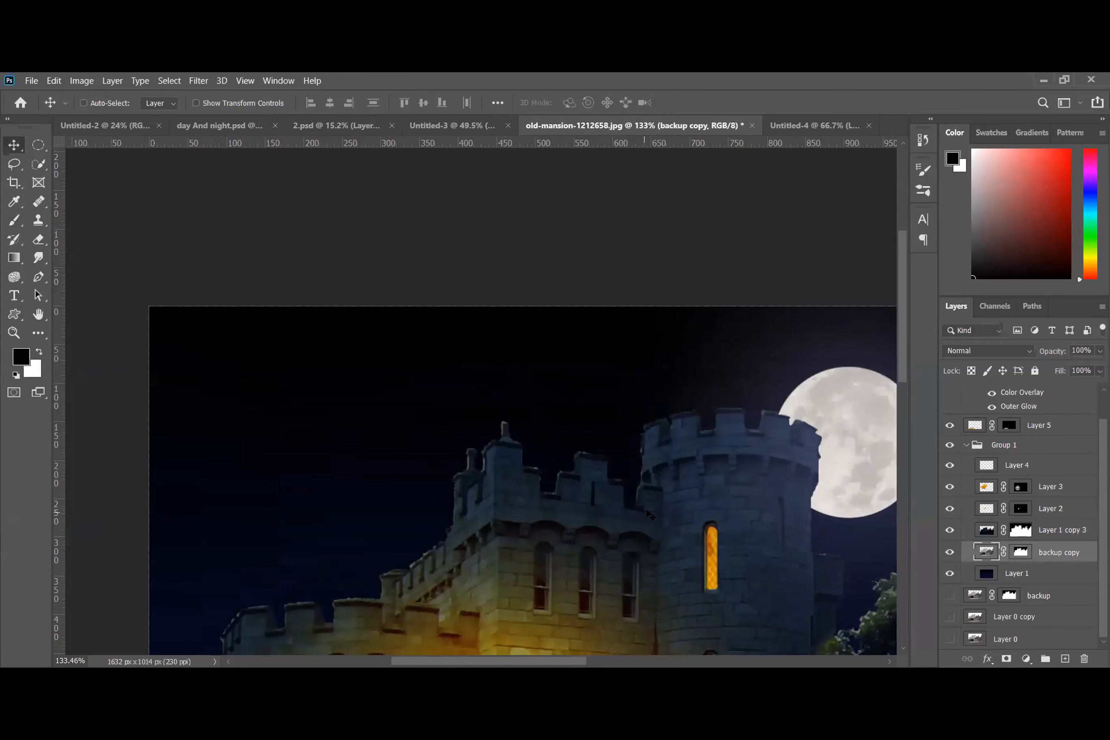
{"action": "scroll", "coordinate": [650, 510], "scroll_direction": "up", "scroll_amount": 2}
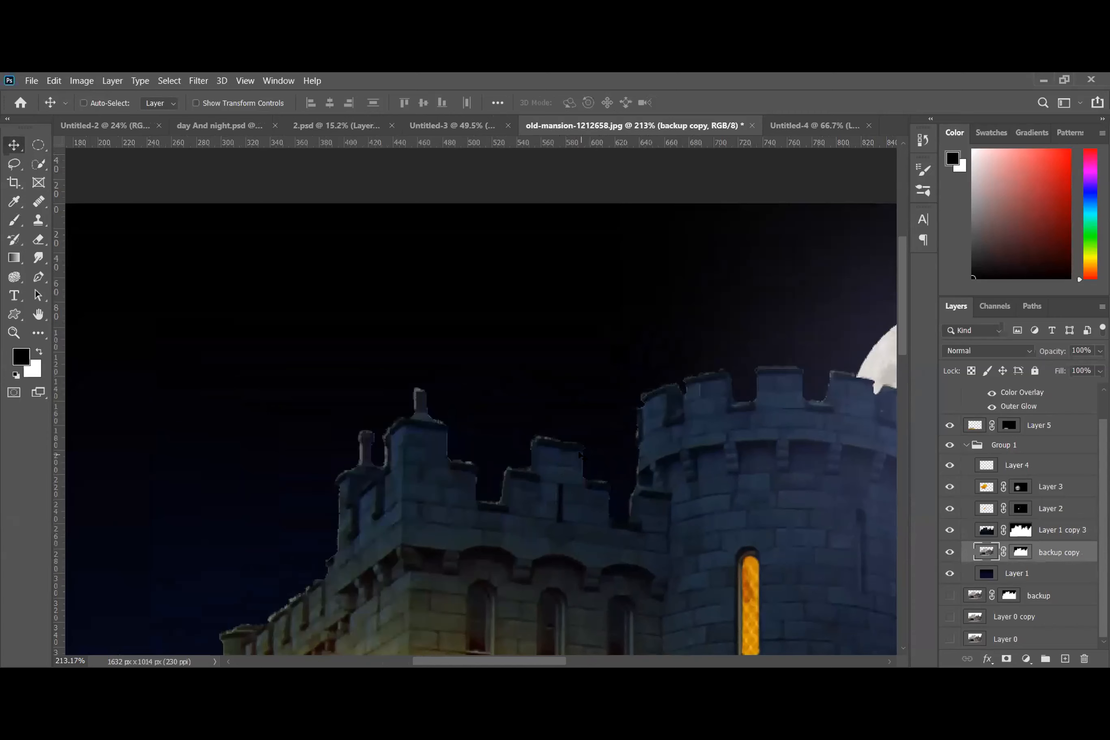
{"action": "scroll", "coordinate": [562, 465], "scroll_direction": "up", "scroll_amount": 1}
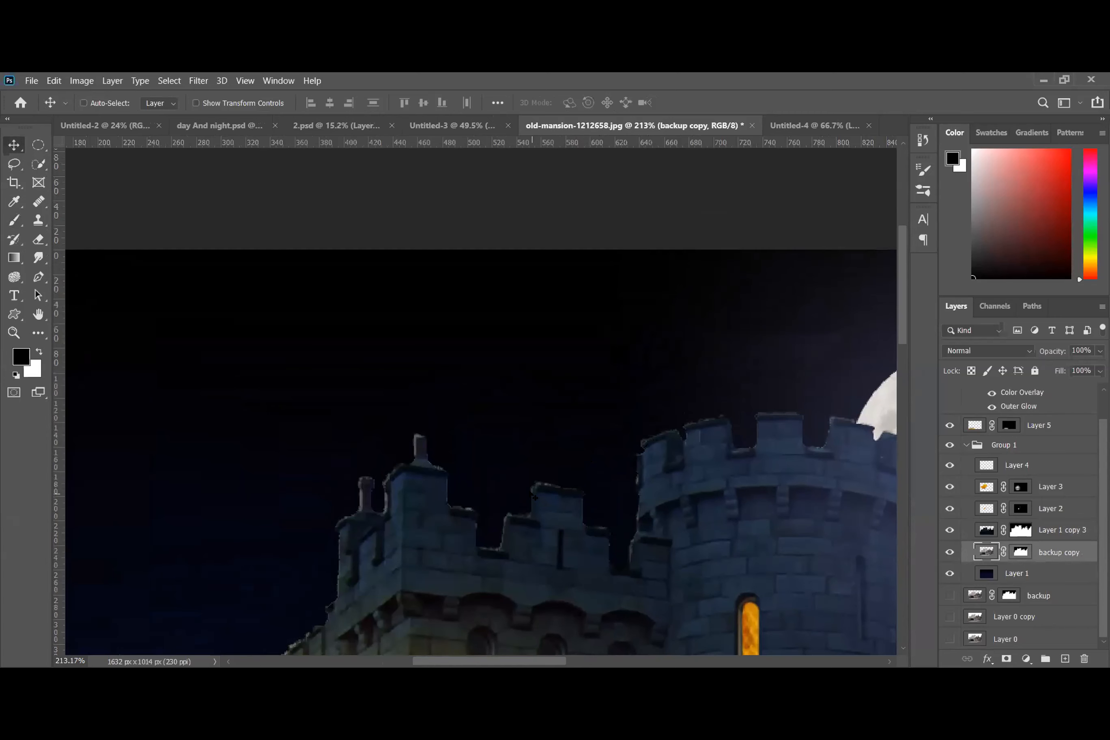
{"action": "scroll", "coordinate": [526, 492], "scroll_direction": "down", "scroll_amount": 1}
{"action": "scroll", "coordinate": [516, 498], "scroll_direction": "up", "scroll_amount": 3}
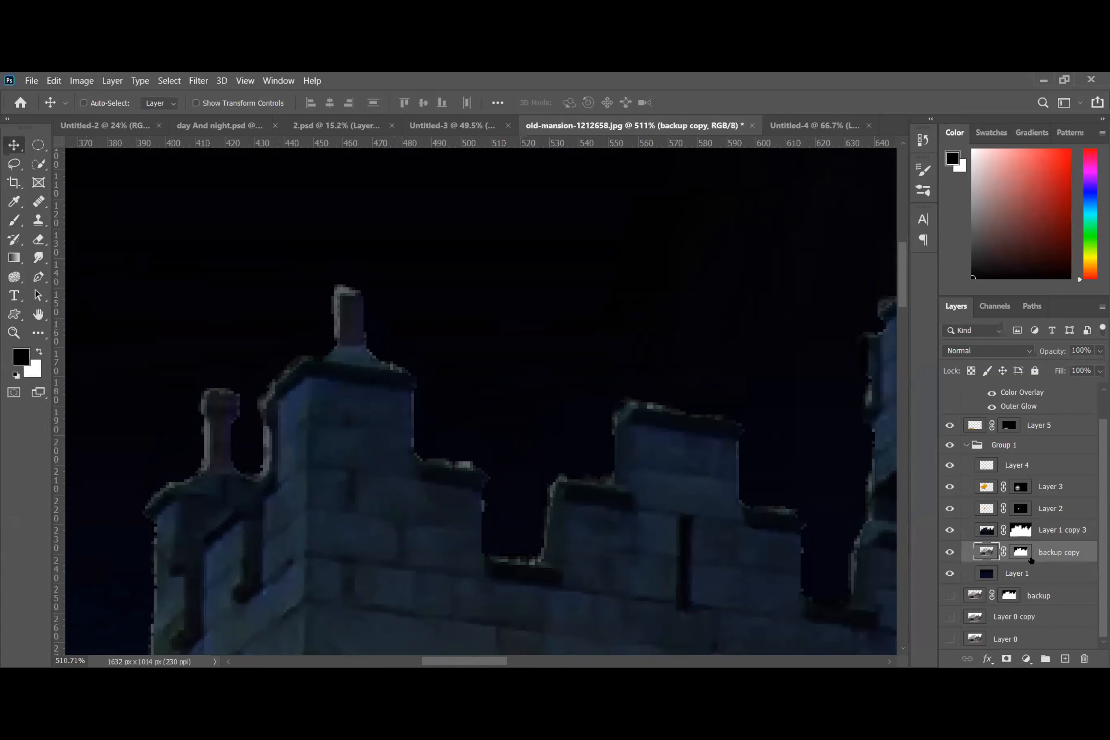
- Paint black with an 8 px brush on Layer 1 copy 3's mask over the taller chimney and the moon-facing edge of the block beneath it
{"action": "left_click", "coordinate": [1034, 531]}
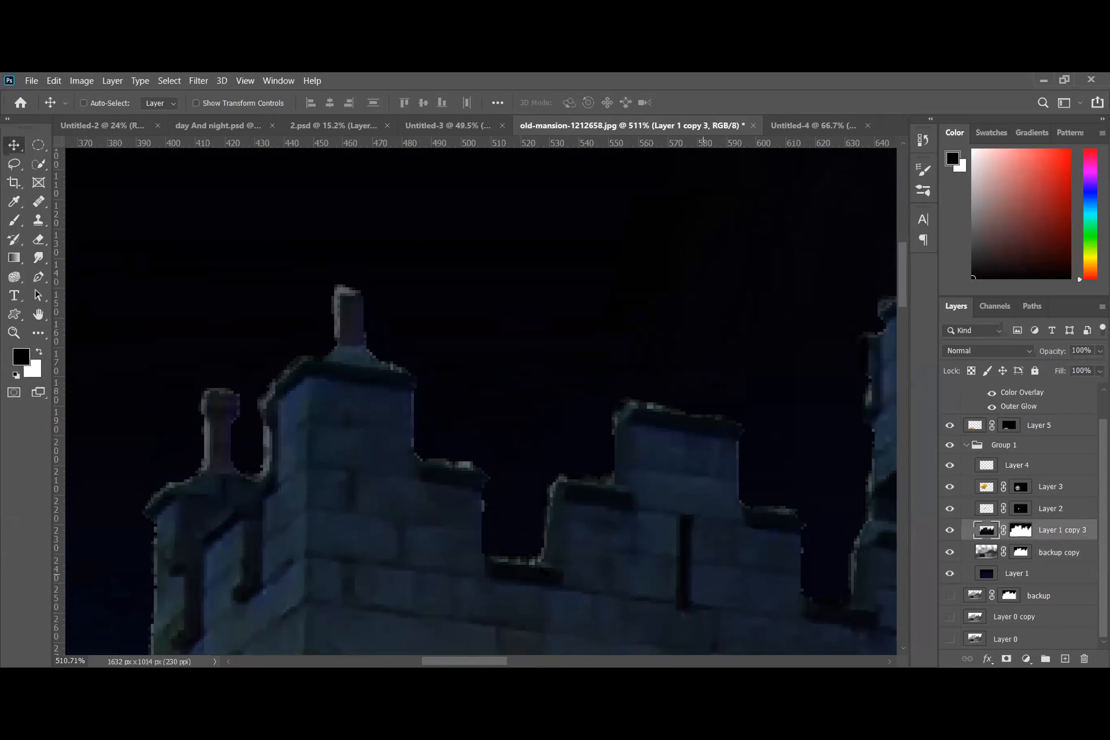
{"action": "left_click", "coordinate": [14, 222]}
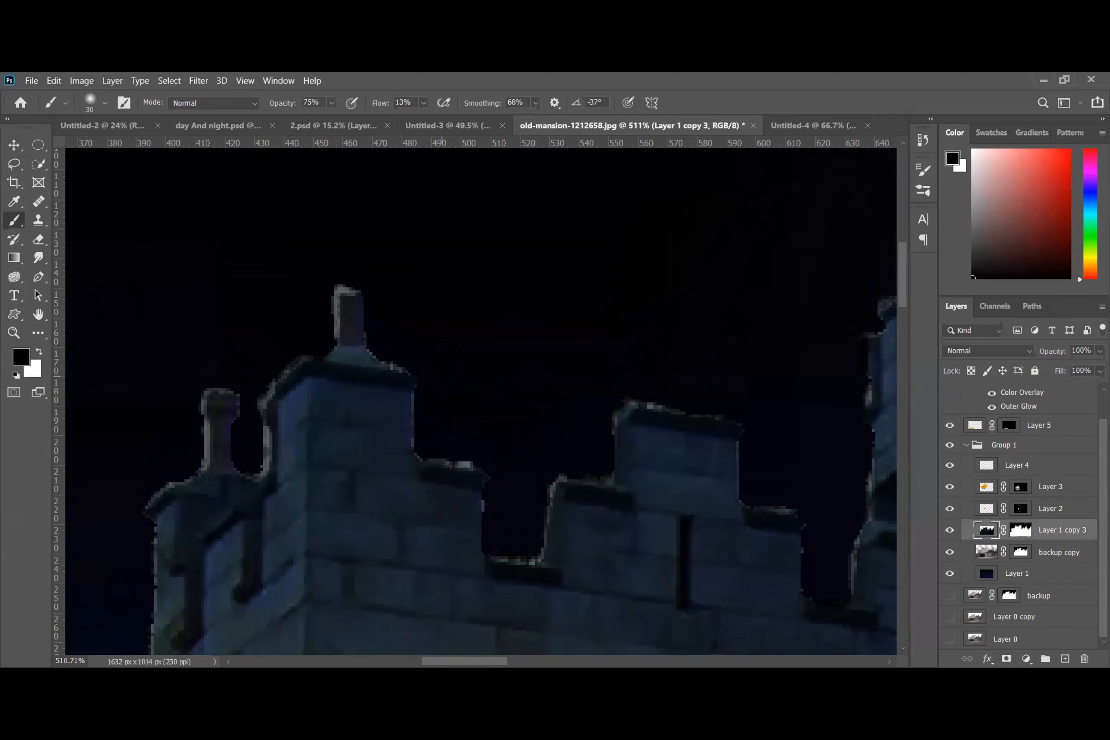
{"action": "scroll", "coordinate": [472, 353], "scroll_direction": "up", "scroll_amount": 4}
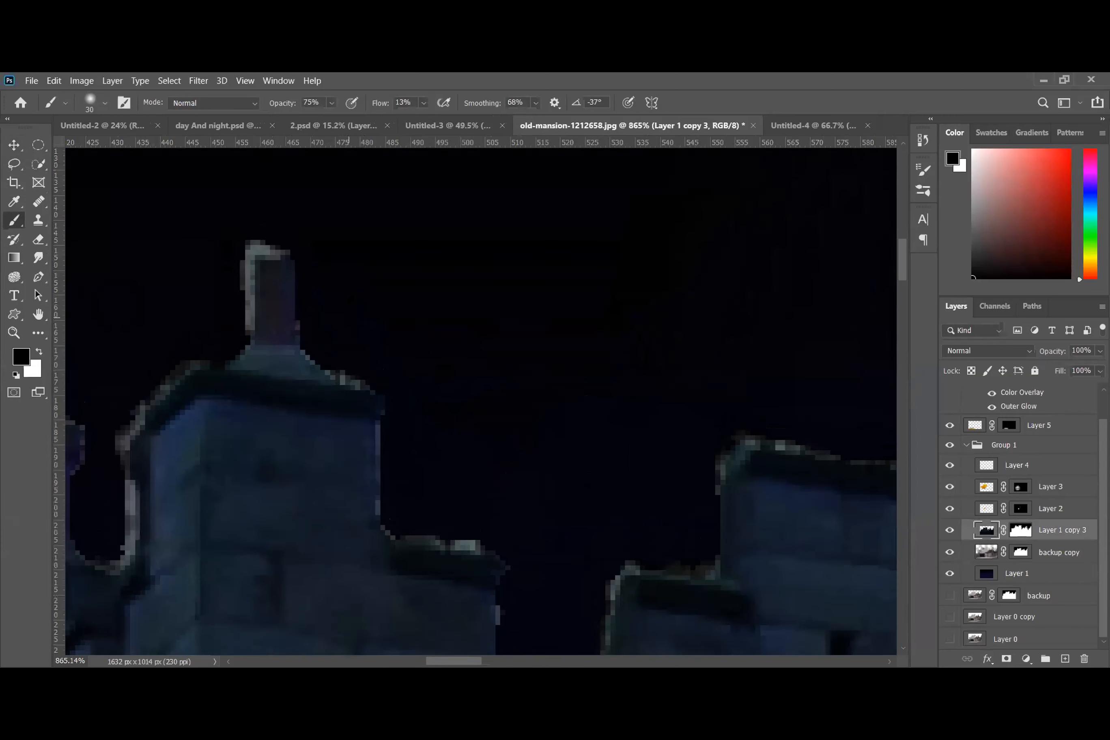
{"action": "key", "text": "bracketleft"}
{"action": "key", "text": "bracketleft"}
{"action": "key", "text": "bracketleft"}
{"action": "left_click_drag", "start_coordinate": [275, 270], "coordinate": [286, 355]}
{"action": "left_click", "coordinate": [1020, 530]}
{"action": "mouse_move", "coordinate": [281, 268]}
{"action": "left_mouse_down"}
{"action": "mouse_move", "coordinate": [299, 326]}
{"action": "mouse_move", "coordinate": [274, 263]}
{"action": "mouse_move", "coordinate": [287, 303]}
{"action": "left_mouse_up"}
{"action": "mouse_move", "coordinate": [354, 394]}
{"action": "left_mouse_down"}
{"action": "mouse_move", "coordinate": [373, 403]}
{"action": "mouse_move", "coordinate": [319, 373]}
{"action": "mouse_move", "coordinate": [345, 384]}
{"action": "mouse_move", "coordinate": [367, 416]}
{"action": "mouse_move", "coordinate": [376, 499]}
{"action": "mouse_move", "coordinate": [432, 557]}
{"action": "left_mouse_up"}
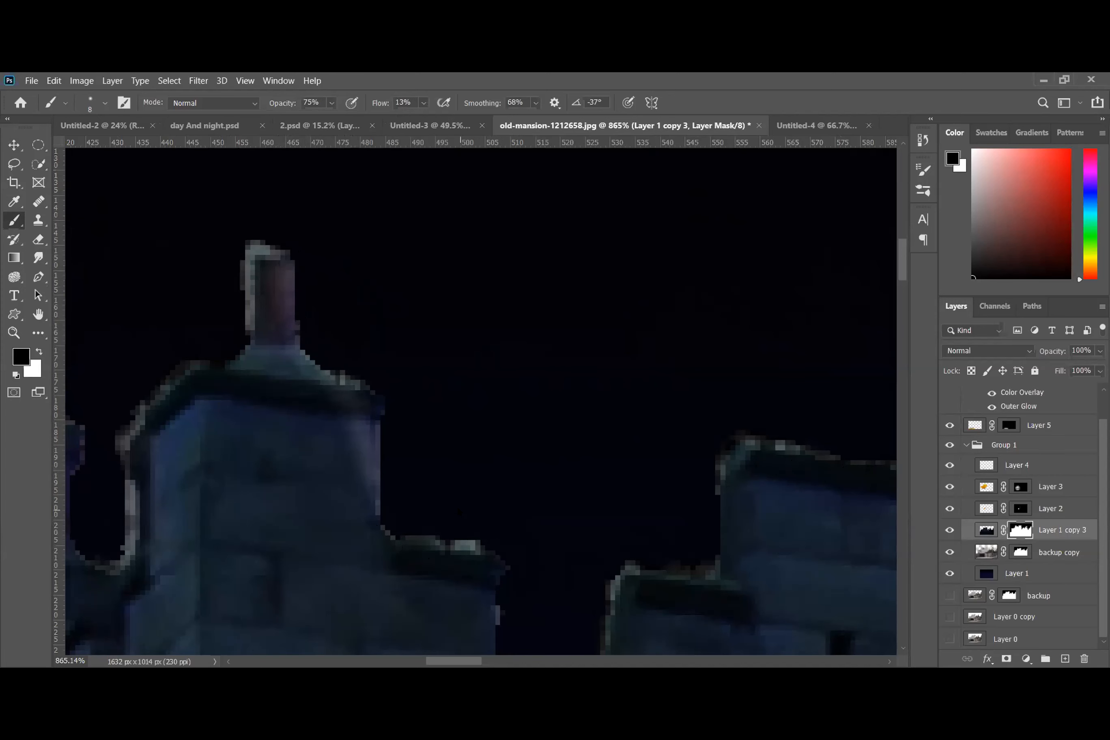
- Paint moonlit highlights on the mask along the moon-facing side and top edges of the round tower's middle battlements
{"action": "scroll", "coordinate": [456, 502], "scroll_direction": "down", "scroll_amount": 10}
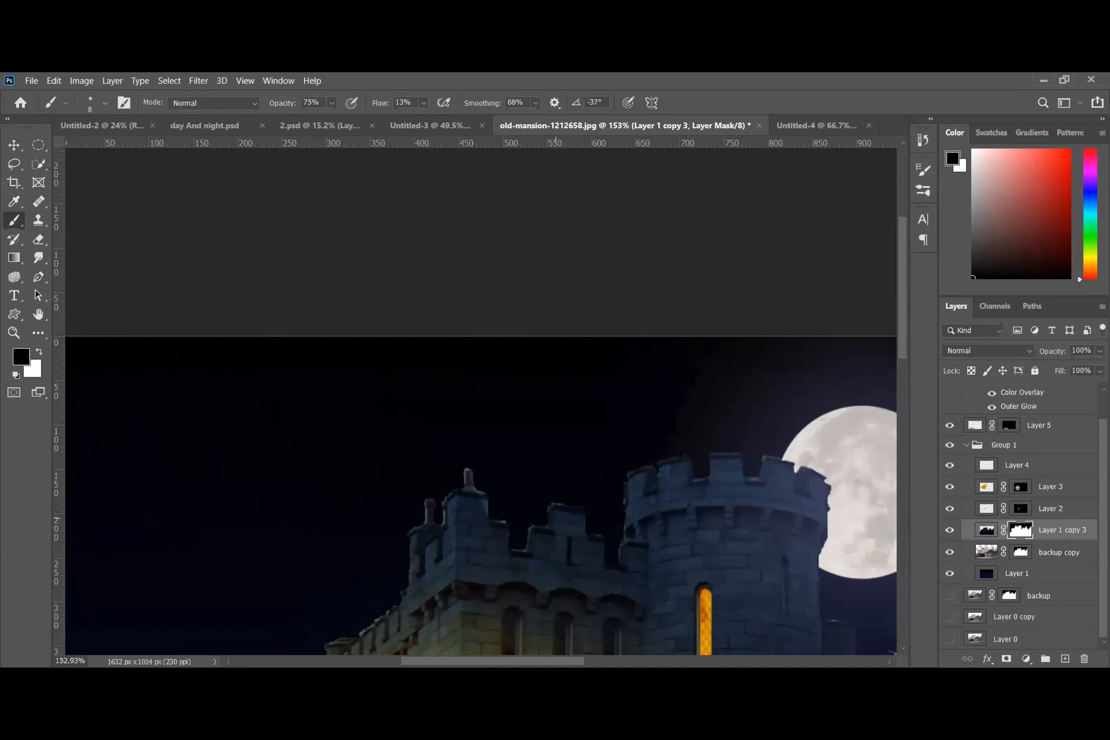
{"action": "scroll", "coordinate": [857, 484], "scroll_direction": "up", "scroll_amount": 5}
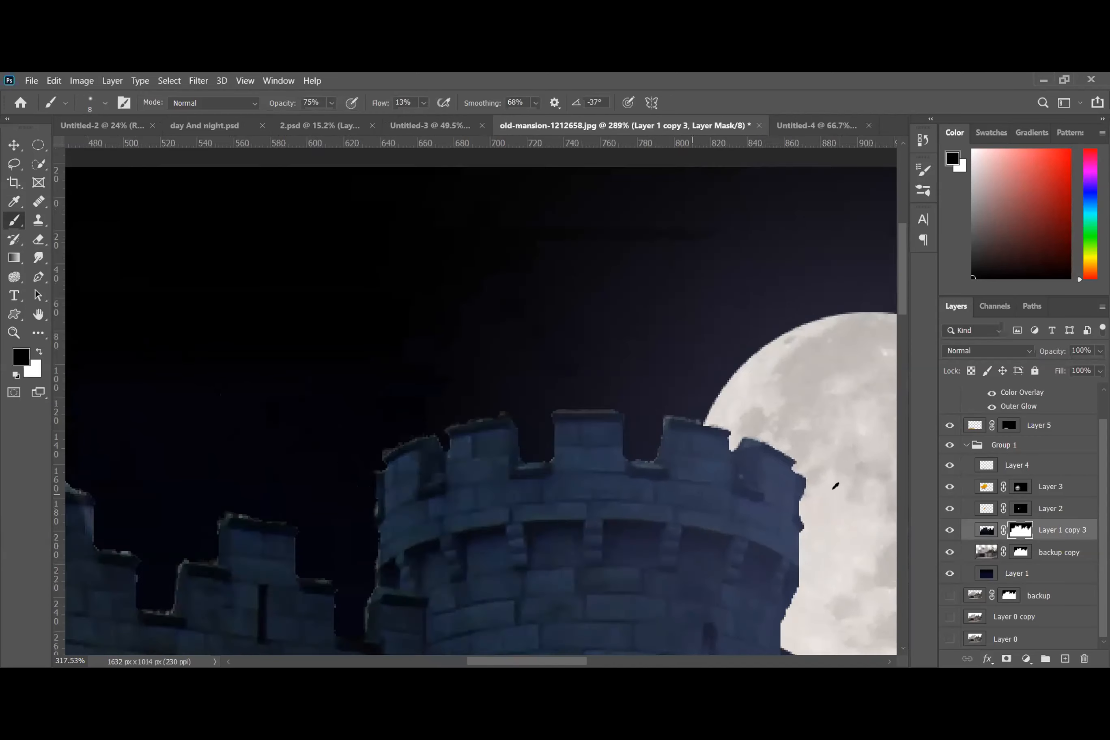
{"action": "scroll", "coordinate": [330, 392], "scroll_direction": "up", "scroll_amount": 3}
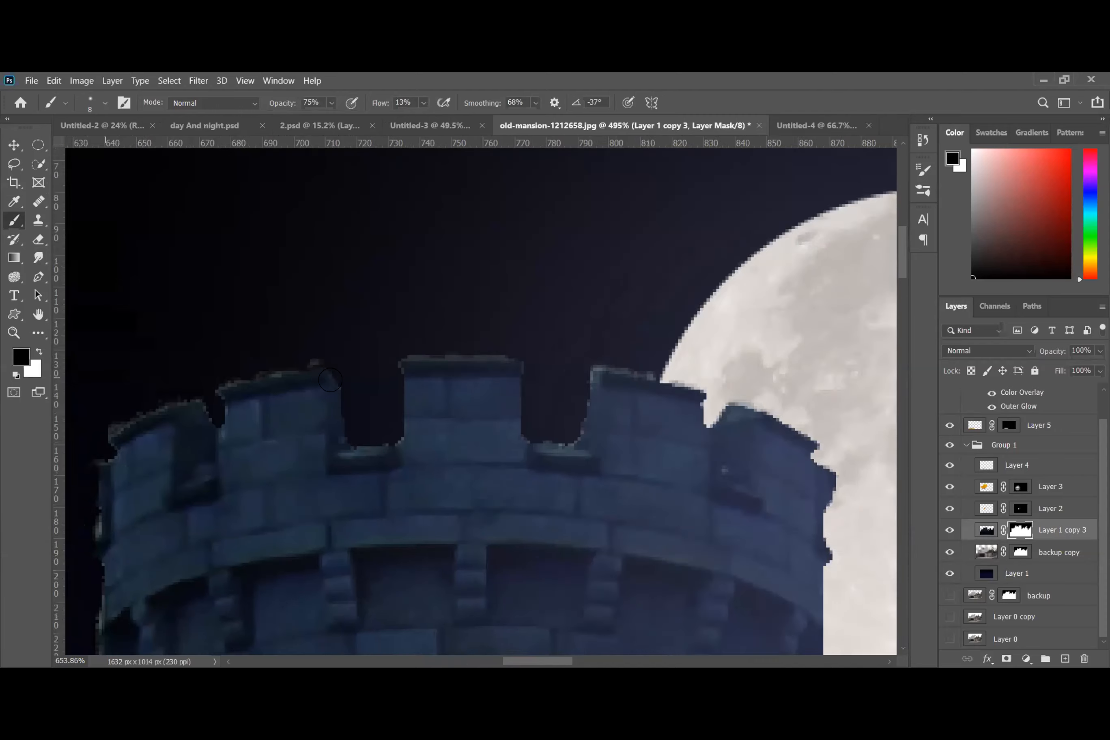
{"action": "left_click_drag", "start_coordinate": [368, 451], "coordinate": [404, 473]}
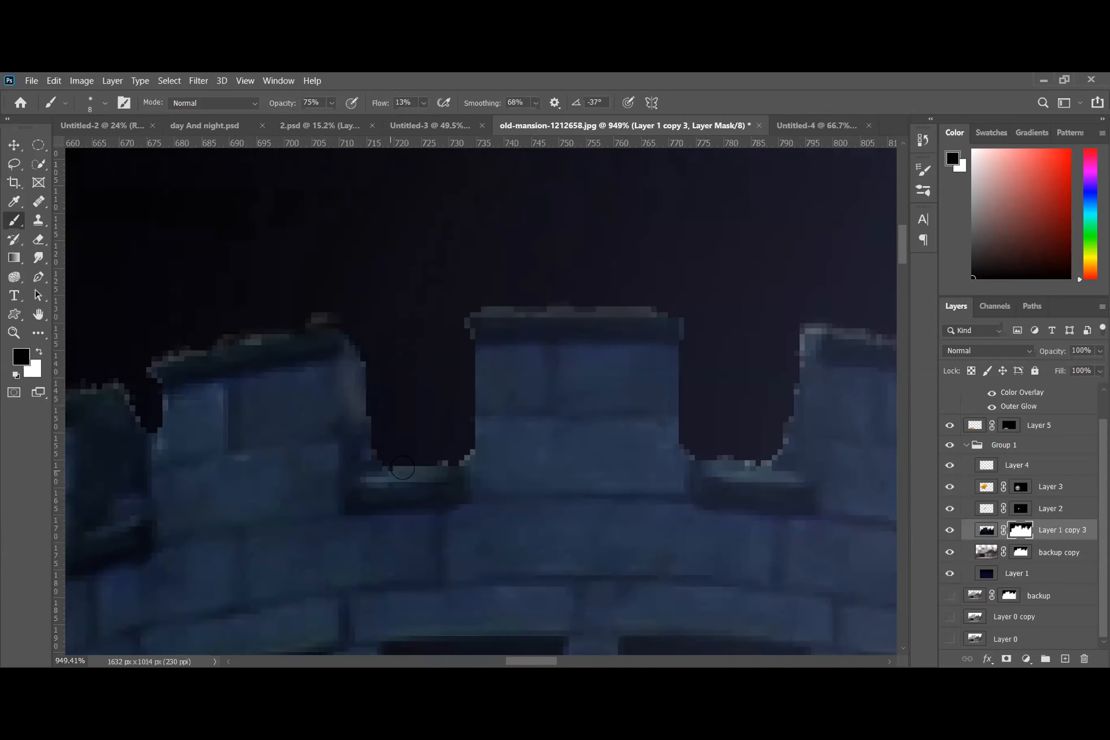
{"action": "mouse_move", "coordinate": [326, 328]}
{"action": "left_mouse_down"}
{"action": "mouse_move", "coordinate": [359, 419]}
{"action": "mouse_move", "coordinate": [396, 473]}
{"action": "mouse_move", "coordinate": [410, 474]}
{"action": "left_mouse_up"}
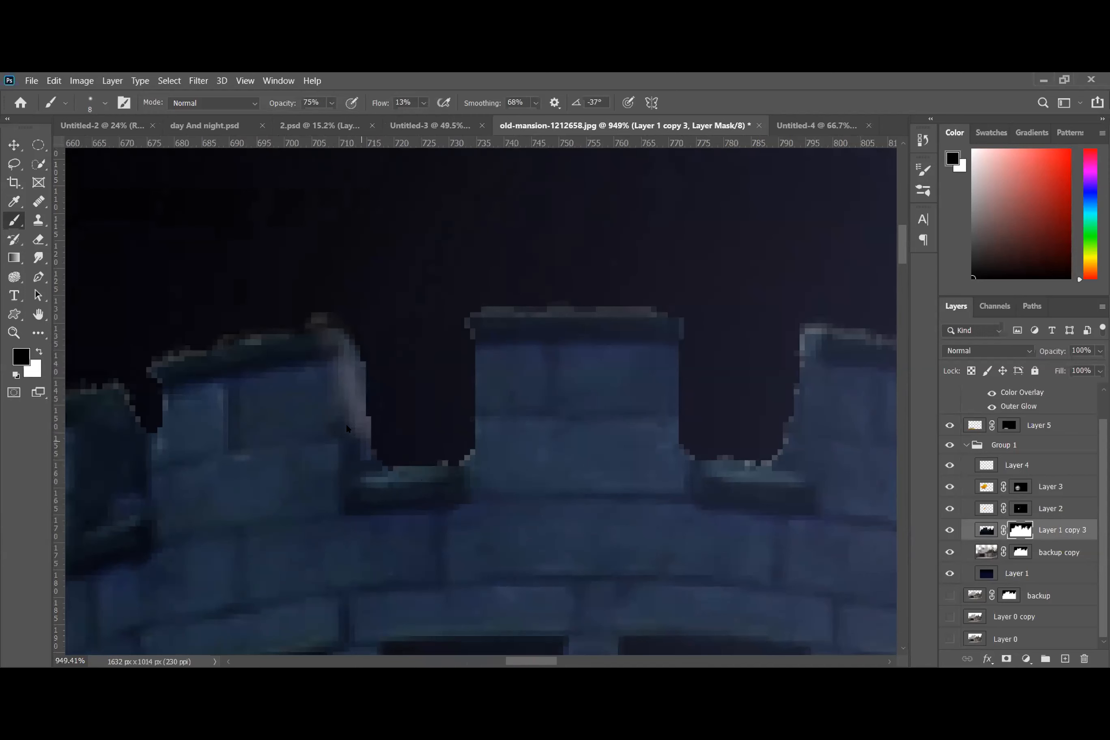
{"action": "mouse_move", "coordinate": [348, 420]}
{"action": "left_mouse_down"}
{"action": "mouse_move", "coordinate": [349, 456]}
{"action": "mouse_move", "coordinate": [401, 473]}
{"action": "left_mouse_up"}
{"action": "mouse_move", "coordinate": [493, 316]}
{"action": "left_mouse_down"}
{"action": "mouse_move", "coordinate": [645, 298]}
{"action": "mouse_move", "coordinate": [664, 310]}
{"action": "mouse_move", "coordinate": [459, 315]}
{"action": "left_mouse_up"}
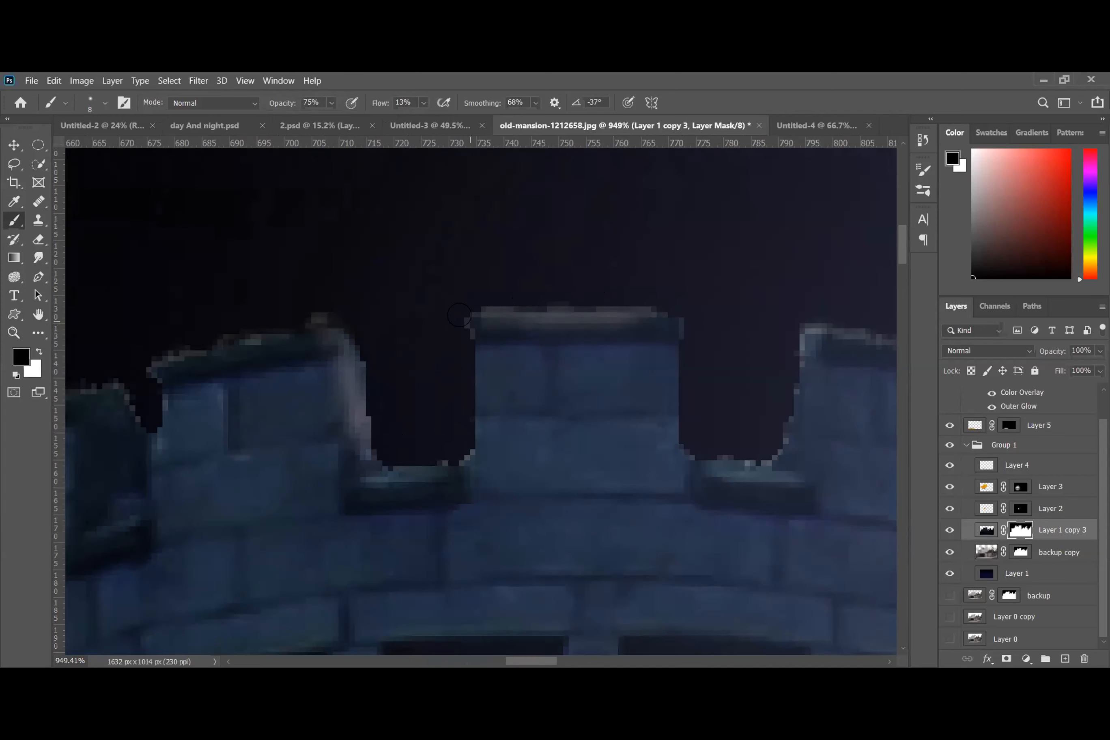
{"action": "mouse_move", "coordinate": [340, 317]}
{"action": "left_mouse_down"}
{"action": "mouse_move", "coordinate": [203, 362]}
{"action": "mouse_move", "coordinate": [130, 374]}
{"action": "mouse_move", "coordinate": [177, 365]}
{"action": "left_mouse_up"}
- Brush moonlight on the mask over the tower battlement's top edge nearest the moon and the inner face of its leftmost battlement
{"action": "scroll", "coordinate": [443, 570], "scroll_direction": "down", "scroll_amount": 6}
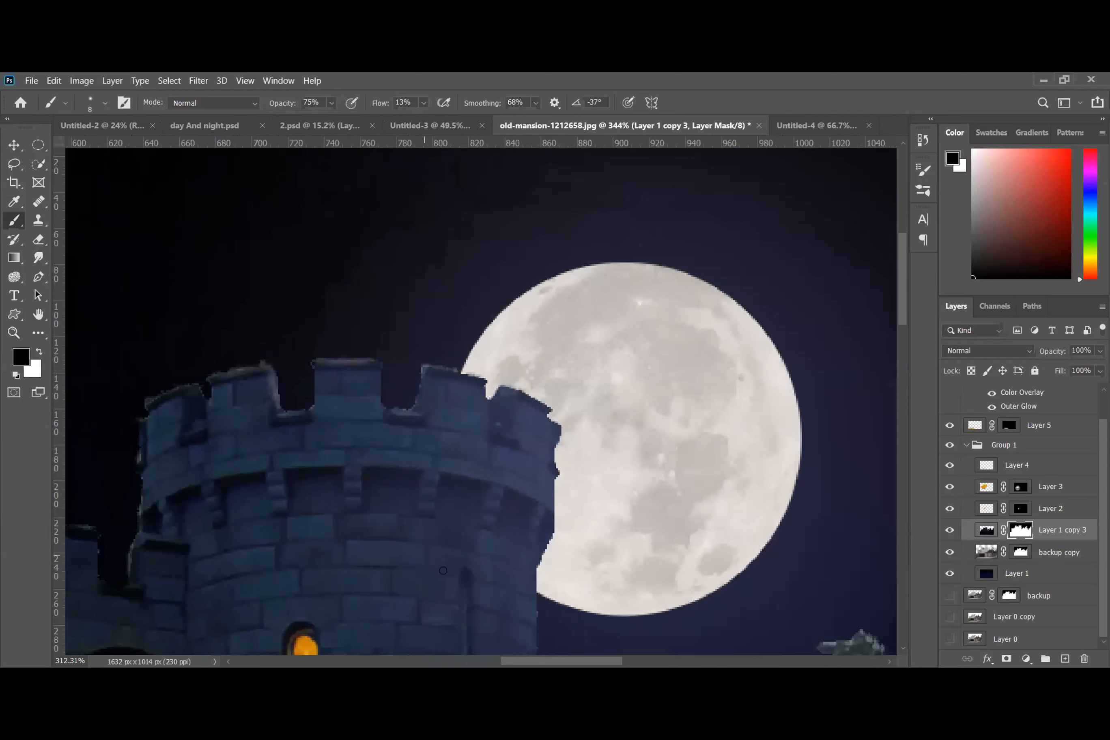
{"action": "left_click_drag", "start_coordinate": [560, 660], "coordinate": [535, 660]}
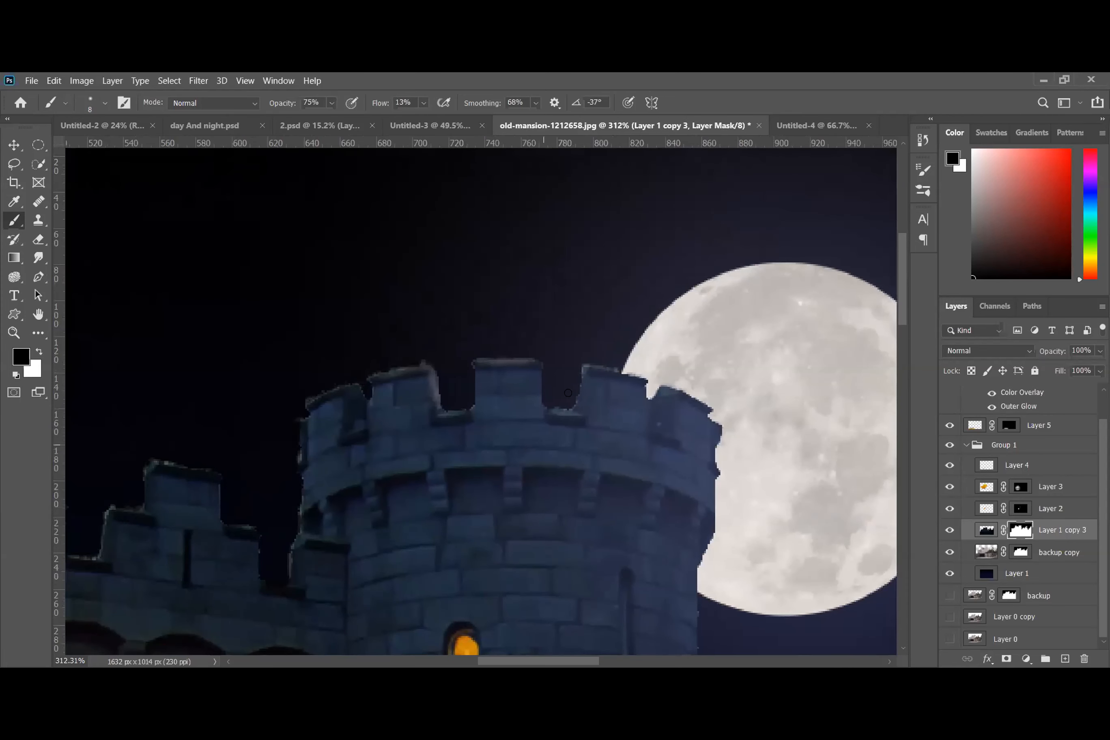
{"action": "left_click_drag", "start_coordinate": [606, 365], "coordinate": [647, 376]}
{"action": "left_click_drag", "start_coordinate": [350, 415], "coordinate": [347, 401]}
{"action": "scroll", "coordinate": [354, 403], "scroll_direction": "up", "scroll_amount": 5}
{"action": "mouse_move", "coordinate": [335, 351]}
{"action": "left_mouse_down"}
{"action": "mouse_move", "coordinate": [371, 361]}
{"action": "mouse_move", "coordinate": [386, 394]}
{"action": "mouse_move", "coordinate": [337, 353]}
{"action": "mouse_move", "coordinate": [368, 390]}
{"action": "mouse_move", "coordinate": [366, 361]}
{"action": "mouse_move", "coordinate": [372, 398]}
{"action": "mouse_move", "coordinate": [382, 390]}
{"action": "mouse_move", "coordinate": [377, 426]}
{"action": "mouse_move", "coordinate": [373, 352]}
{"action": "mouse_move", "coordinate": [373, 447]}
{"action": "mouse_move", "coordinate": [373, 401]}
{"action": "mouse_move", "coordinate": [332, 355]}
{"action": "mouse_move", "coordinate": [373, 411]}
{"action": "left_mouse_up"}
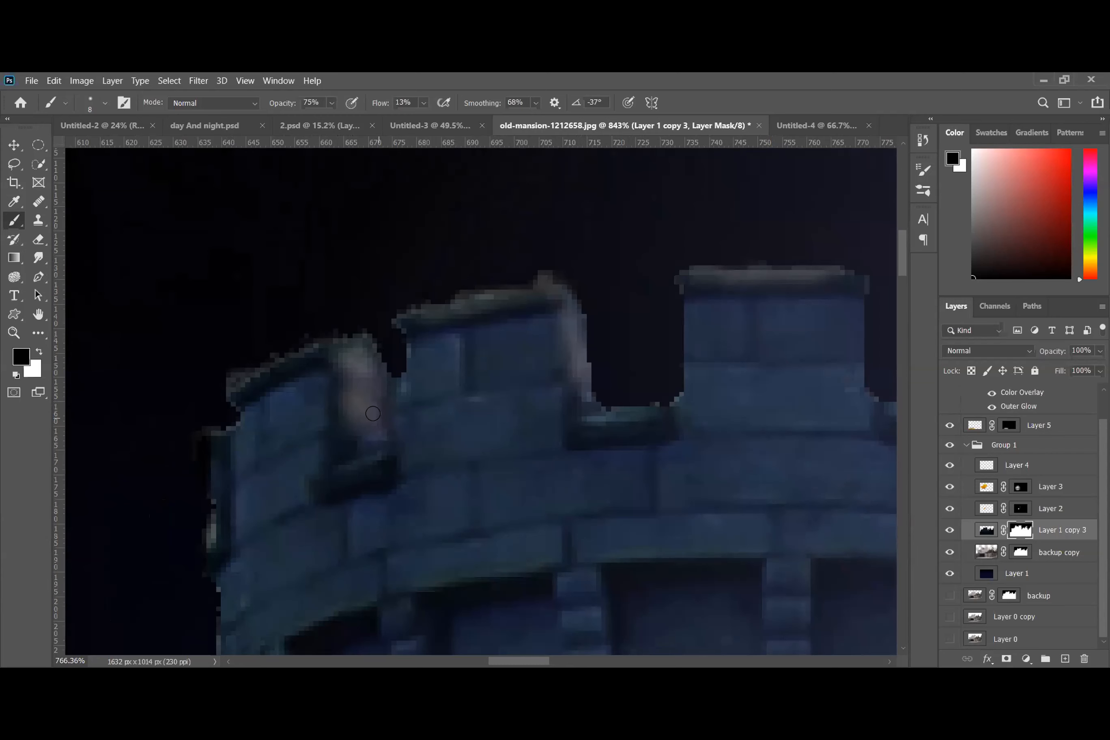
- Paint moonlit highlights on the mask along the stepped battlement tops beside the tower and down the shorter chimney
{"action": "scroll", "coordinate": [372, 411], "scroll_direction": "down", "scroll_amount": 10}
{"action": "scroll", "coordinate": [460, 475], "scroll_direction": "up", "scroll_amount": 6}
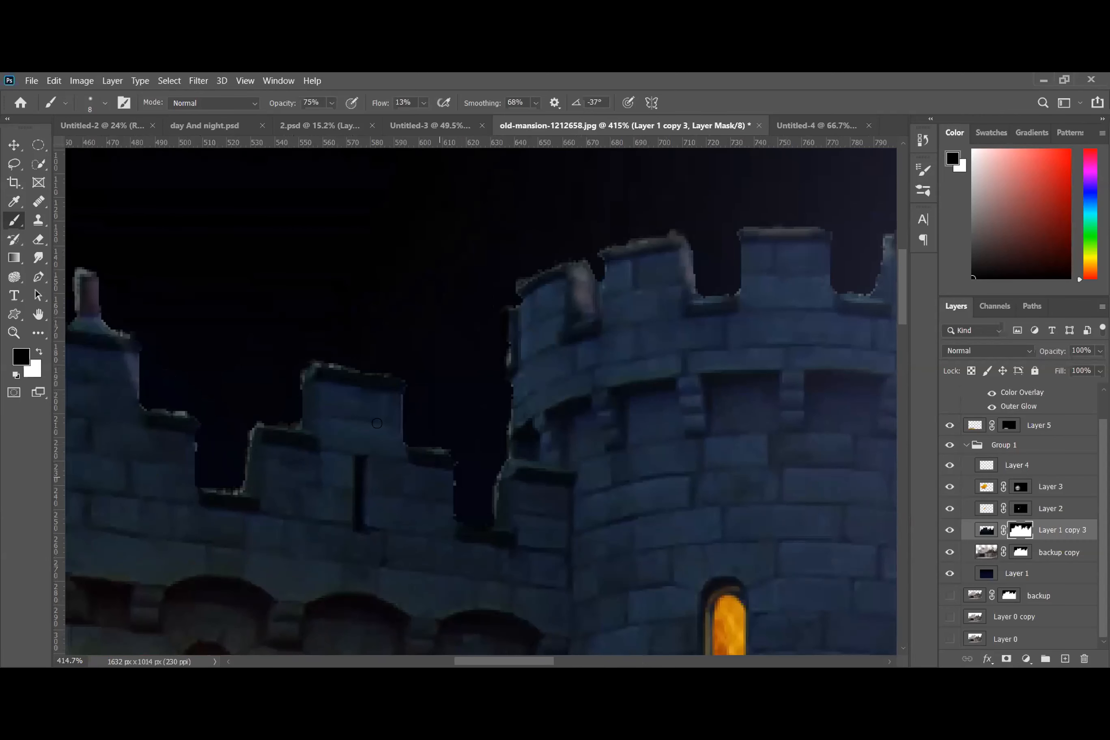
{"action": "mouse_move", "coordinate": [338, 367]}
{"action": "left_mouse_down"}
{"action": "mouse_move", "coordinate": [422, 384]}
{"action": "mouse_move", "coordinate": [305, 369]}
{"action": "left_mouse_up"}
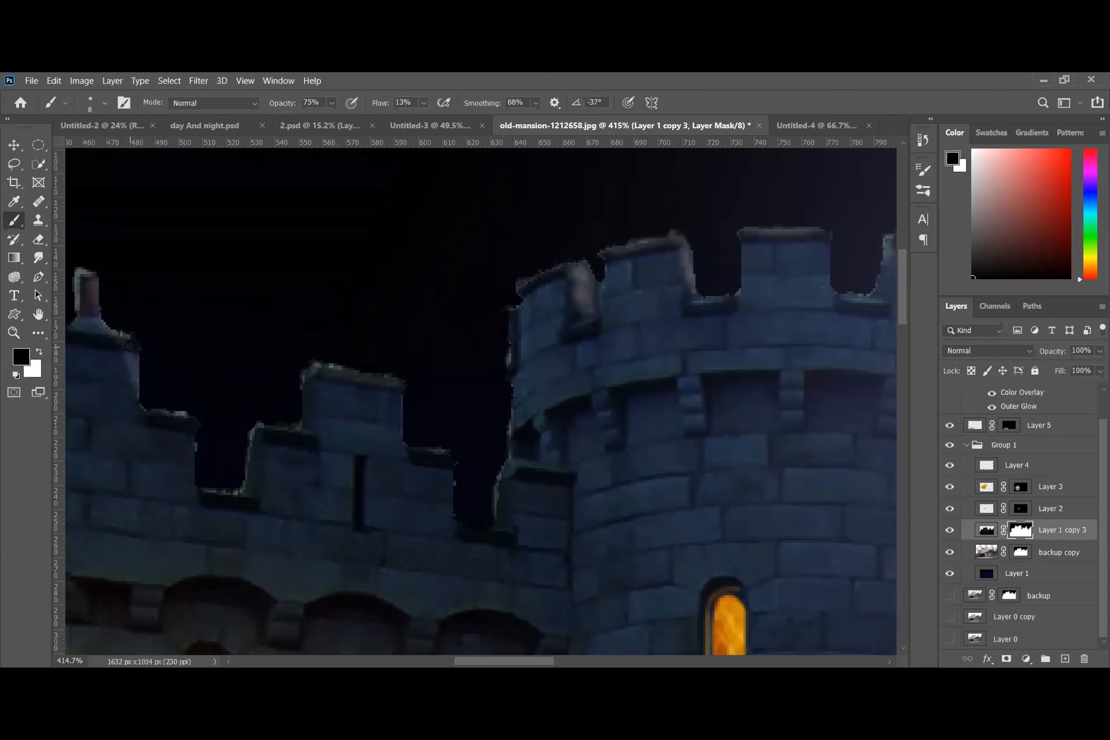
{"action": "left_click_drag", "start_coordinate": [461, 662], "coordinate": [433, 663]}
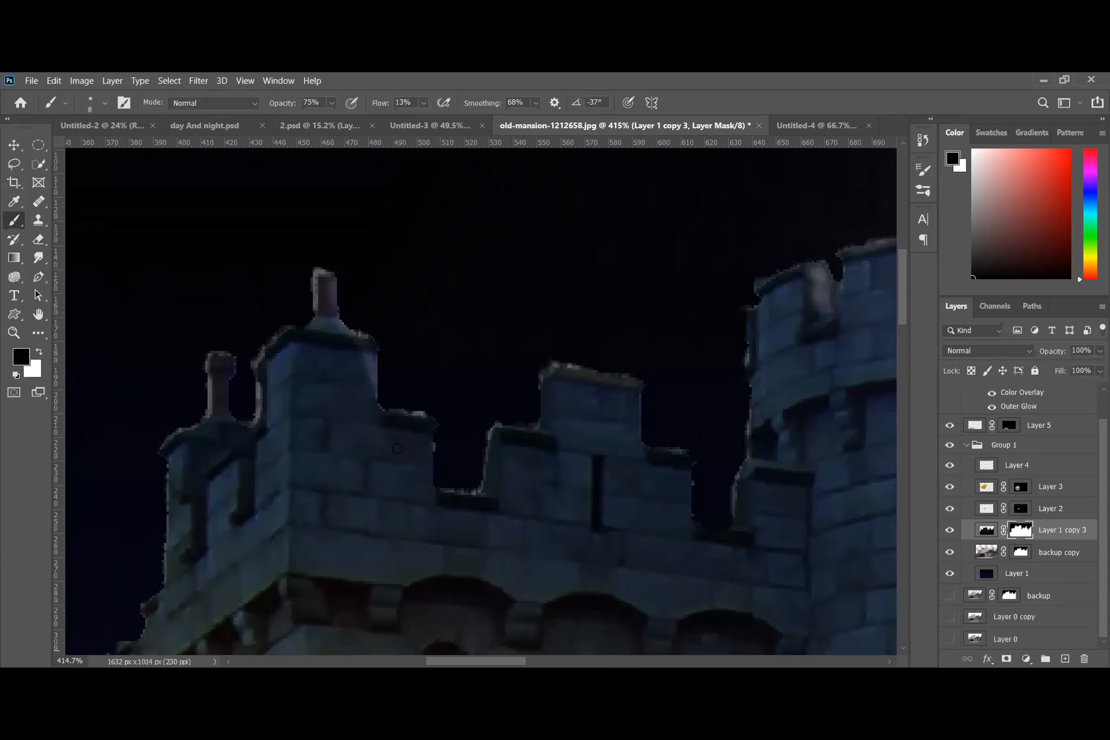
{"action": "mouse_move", "coordinate": [414, 413]}
{"action": "left_mouse_down"}
{"action": "mouse_move", "coordinate": [402, 417]}
{"action": "mouse_move", "coordinate": [417, 416]}
{"action": "left_mouse_up"}
{"action": "left_click_drag", "start_coordinate": [221, 367], "coordinate": [236, 421]}
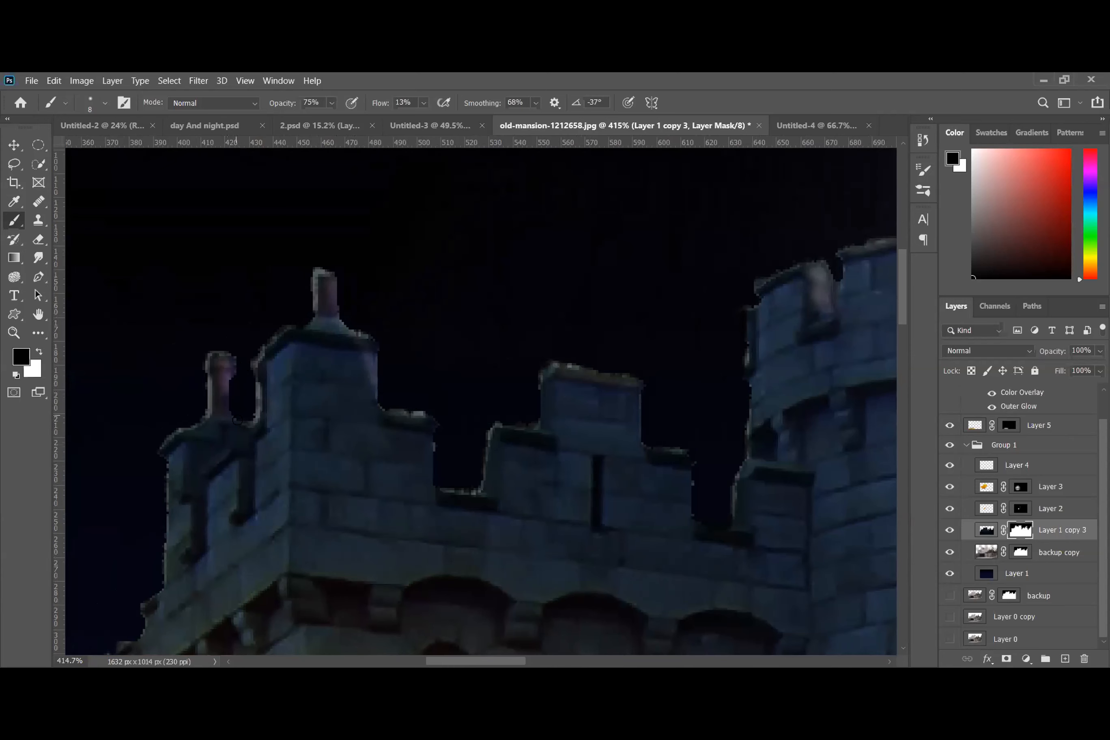
- Paint moonlit highlights on the mask down the shorter chimney and along the moon-facing side and top of the lower round wing's wide outer battlement
{"action": "left_click_drag", "start_coordinate": [231, 358], "coordinate": [230, 413]}
{"action": "scroll", "coordinate": [258, 421], "scroll_direction": "down", "scroll_amount": 7}
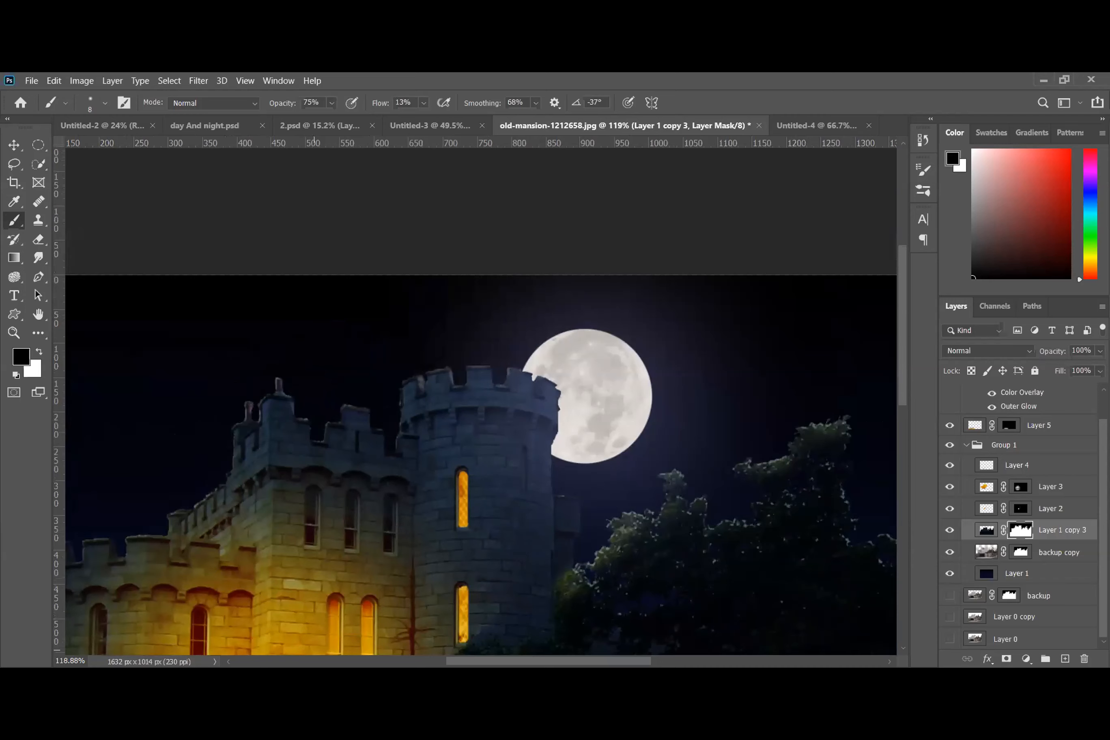
{"action": "scroll", "coordinate": [337, 525], "scroll_direction": "left", "scroll_amount": 4}
{"action": "scroll", "coordinate": [337, 527], "scroll_direction": "up", "scroll_amount": 7}
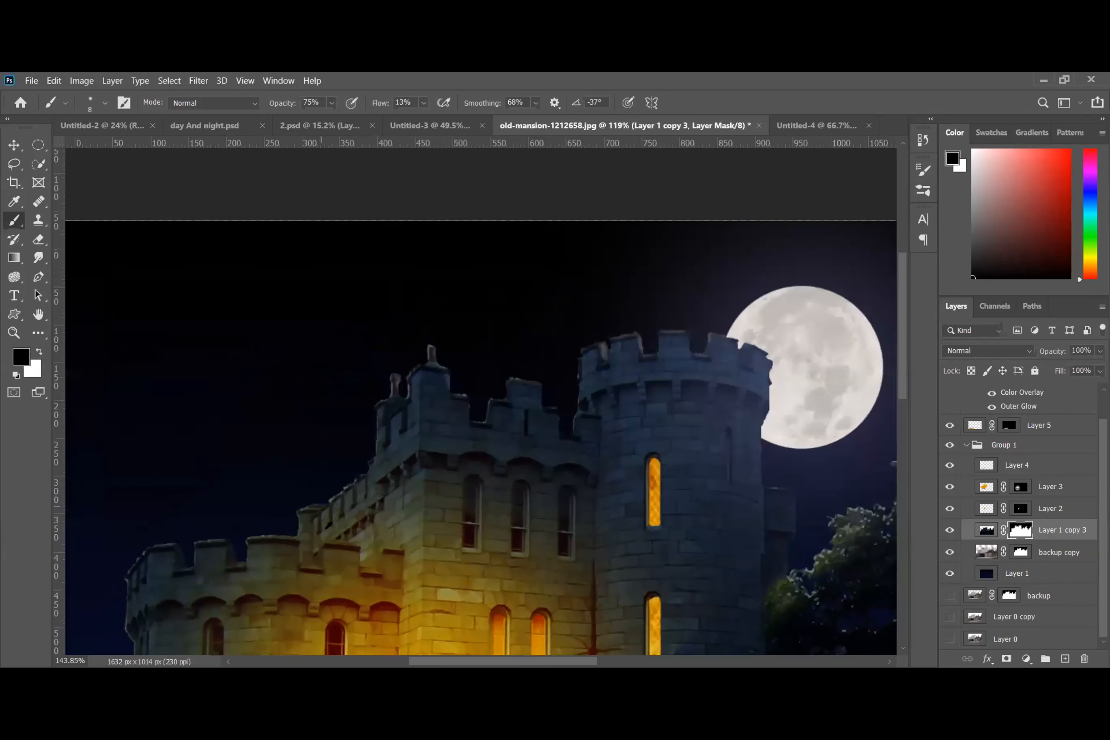
{"action": "scroll", "coordinate": [347, 559], "scroll_direction": "down", "scroll_amount": 2}
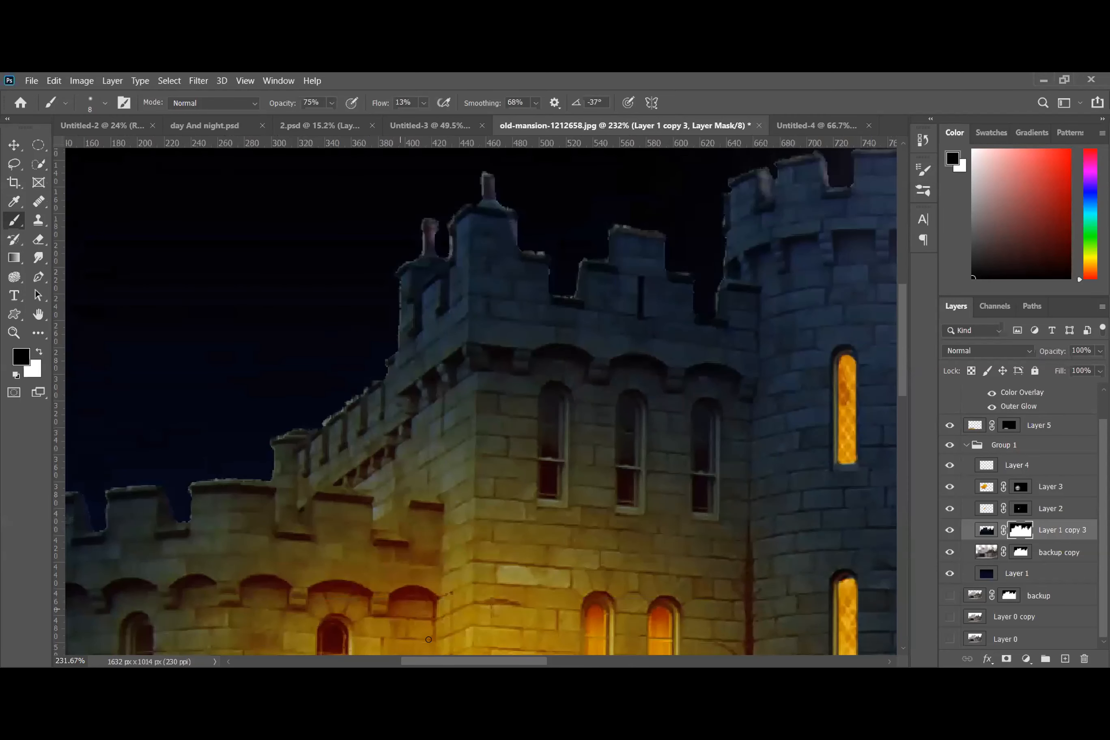
{"action": "scroll", "coordinate": [424, 635], "scroll_direction": "left", "scroll_amount": 7}
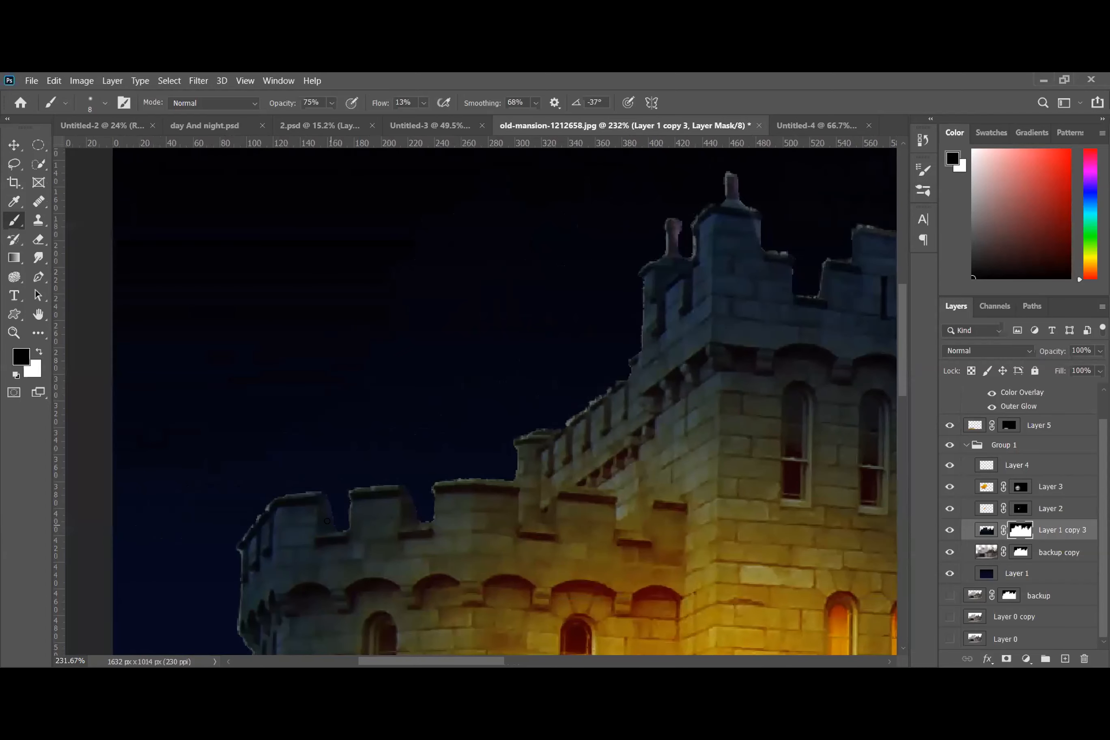
{"action": "scroll", "coordinate": [318, 506], "scroll_direction": "up", "scroll_amount": 5}
{"action": "left_click_drag", "start_coordinate": [322, 484], "coordinate": [351, 553]}
{"action": "mouse_move", "coordinate": [315, 480]}
{"action": "left_mouse_down"}
{"action": "mouse_move", "coordinate": [341, 553]}
{"action": "mouse_move", "coordinate": [322, 532]}
{"action": "mouse_move", "coordinate": [345, 550]}
{"action": "left_mouse_up"}
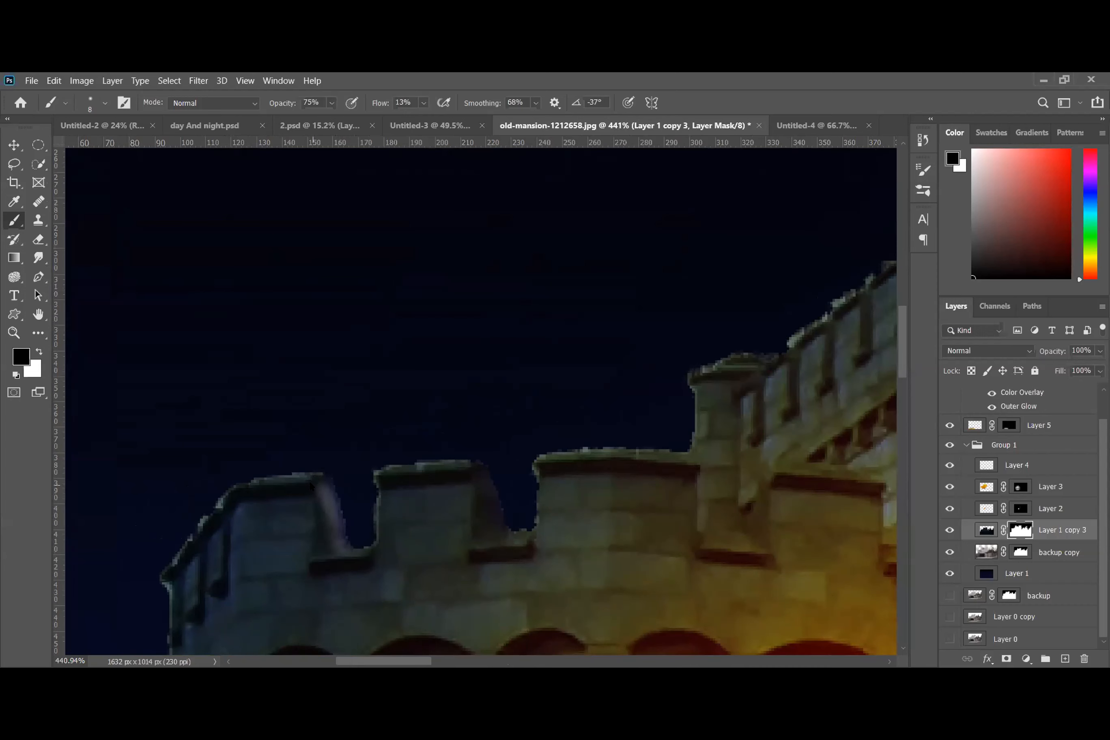
{"action": "mouse_move", "coordinate": [302, 476]}
{"action": "left_mouse_down"}
{"action": "mouse_move", "coordinate": [241, 480]}
{"action": "mouse_move", "coordinate": [292, 482]}
{"action": "left_mouse_up"}
- Brush moonlight on the mask over the lower wing's second battlement, the near corner of the third, and the wing's curved outer edge
{"action": "mouse_move", "coordinate": [473, 481]}
{"action": "left_mouse_down"}
{"action": "mouse_move", "coordinate": [502, 517]}
{"action": "mouse_move", "coordinate": [478, 498]}
{"action": "mouse_move", "coordinate": [500, 499]}
{"action": "mouse_move", "coordinate": [499, 531]}
{"action": "left_mouse_up"}
{"action": "mouse_move", "coordinate": [480, 470]}
{"action": "left_mouse_down"}
{"action": "mouse_move", "coordinate": [483, 532]}
{"action": "mouse_move", "coordinate": [527, 528]}
{"action": "mouse_move", "coordinate": [491, 536]}
{"action": "mouse_move", "coordinate": [489, 476]}
{"action": "mouse_move", "coordinate": [472, 466]}
{"action": "mouse_move", "coordinate": [499, 497]}
{"action": "mouse_move", "coordinate": [499, 532]}
{"action": "mouse_move", "coordinate": [478, 499]}
{"action": "mouse_move", "coordinate": [510, 542]}
{"action": "left_mouse_up"}
{"action": "mouse_move", "coordinate": [564, 460]}
{"action": "left_mouse_down"}
{"action": "mouse_move", "coordinate": [638, 457]}
{"action": "mouse_move", "coordinate": [518, 453]}
{"action": "mouse_move", "coordinate": [639, 453]}
{"action": "mouse_move", "coordinate": [535, 479]}
{"action": "left_mouse_up"}
{"action": "mouse_move", "coordinate": [462, 467]}
{"action": "left_mouse_down"}
{"action": "mouse_move", "coordinate": [406, 470]}
{"action": "mouse_move", "coordinate": [453, 469]}
{"action": "left_mouse_up"}
{"action": "mouse_move", "coordinate": [238, 481]}
{"action": "left_mouse_down"}
{"action": "mouse_move", "coordinate": [273, 478]}
{"action": "mouse_move", "coordinate": [202, 504]}
{"action": "mouse_move", "coordinate": [197, 543]}
{"action": "left_mouse_up"}
{"action": "scroll", "coordinate": [388, 477], "scroll_direction": "down", "scroll_amount": 5}
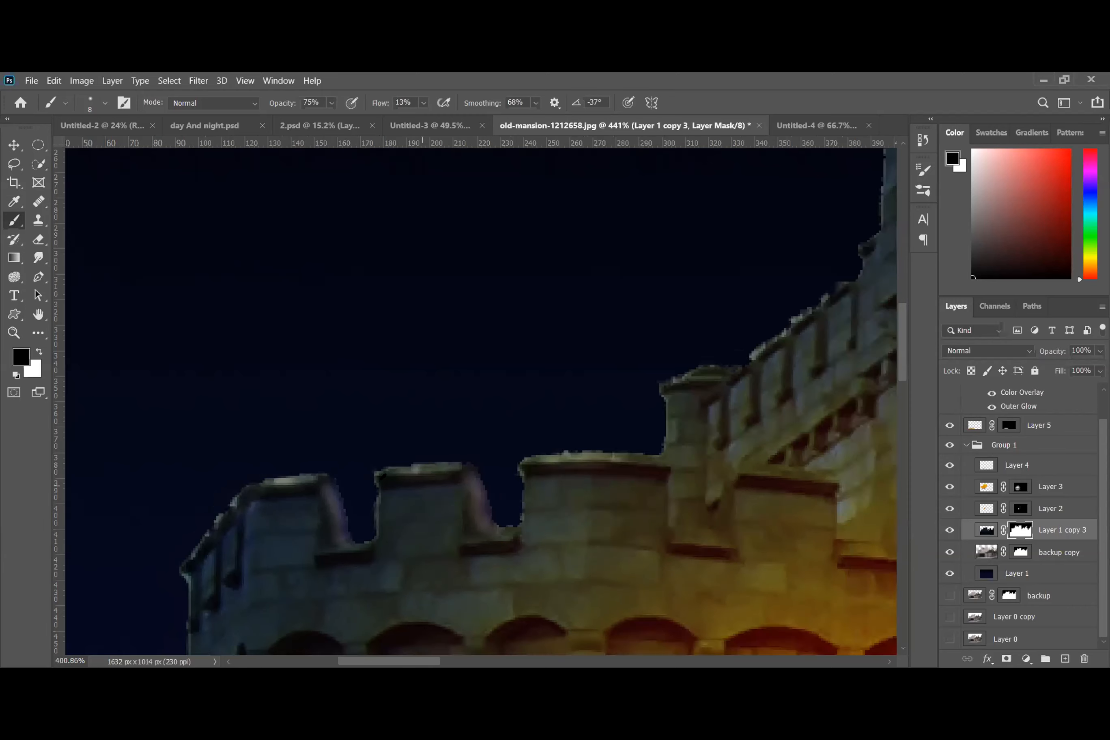
- Toggle the backup copy layer's visibility off and back on to compare the whole scene with and without the moonlit highlights
{"action": "scroll", "coordinate": [386, 477], "scroll_direction": "down", "scroll_amount": 4}
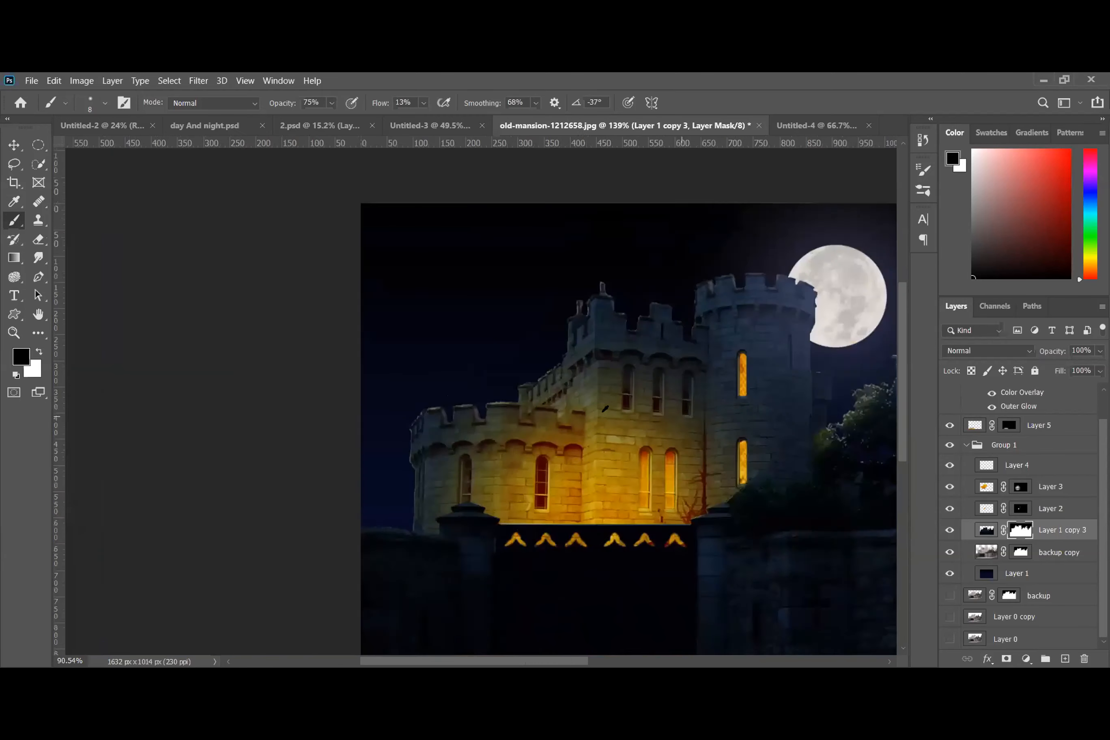
{"action": "scroll", "coordinate": [537, 295], "scroll_direction": "up", "scroll_amount": 2}
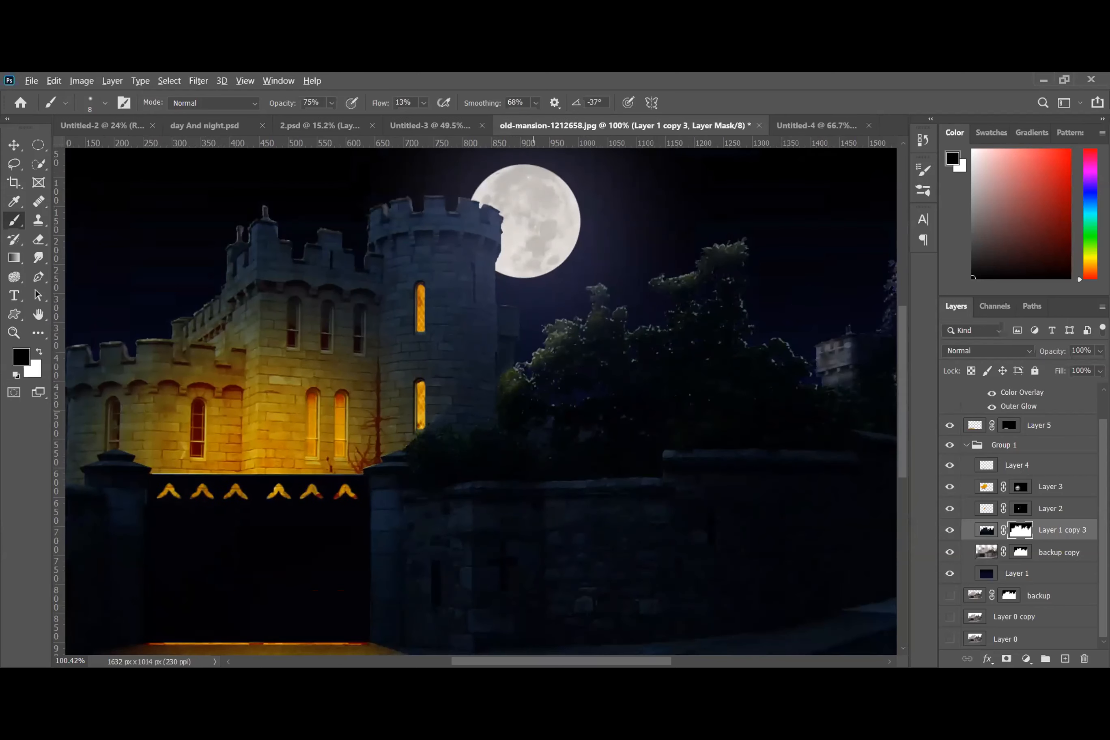
{"action": "scroll", "coordinate": [536, 285], "scroll_direction": "down", "scroll_amount": 1}
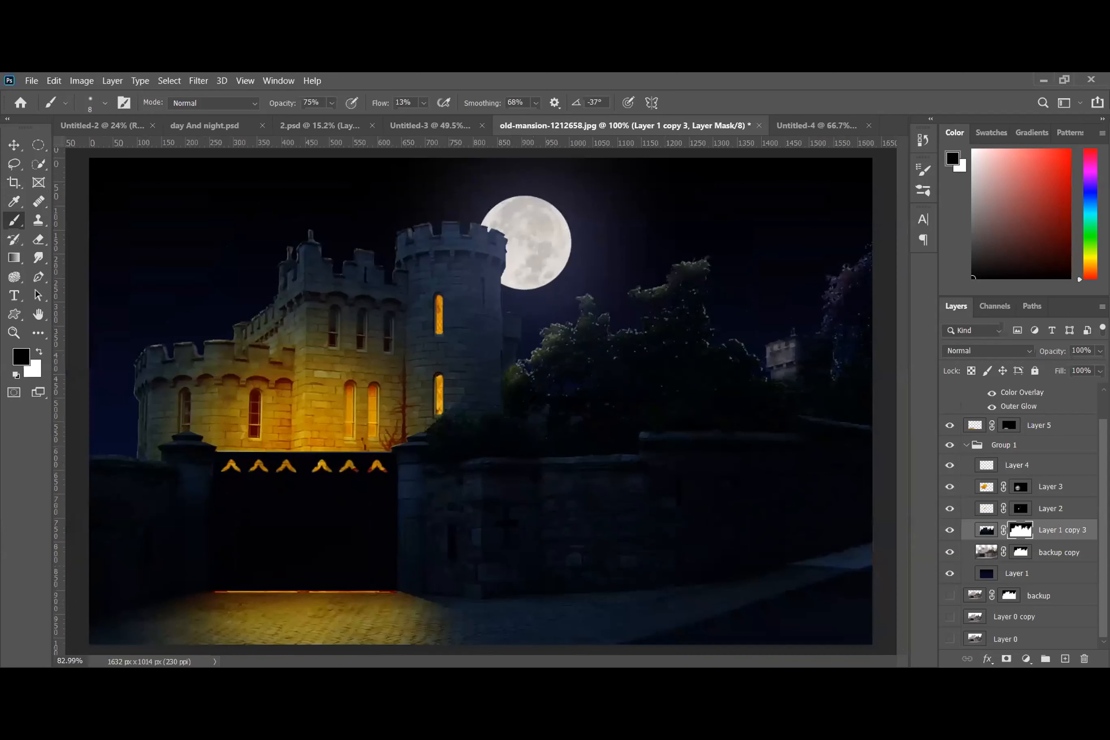
{"action": "left_click", "coordinate": [949, 552]}
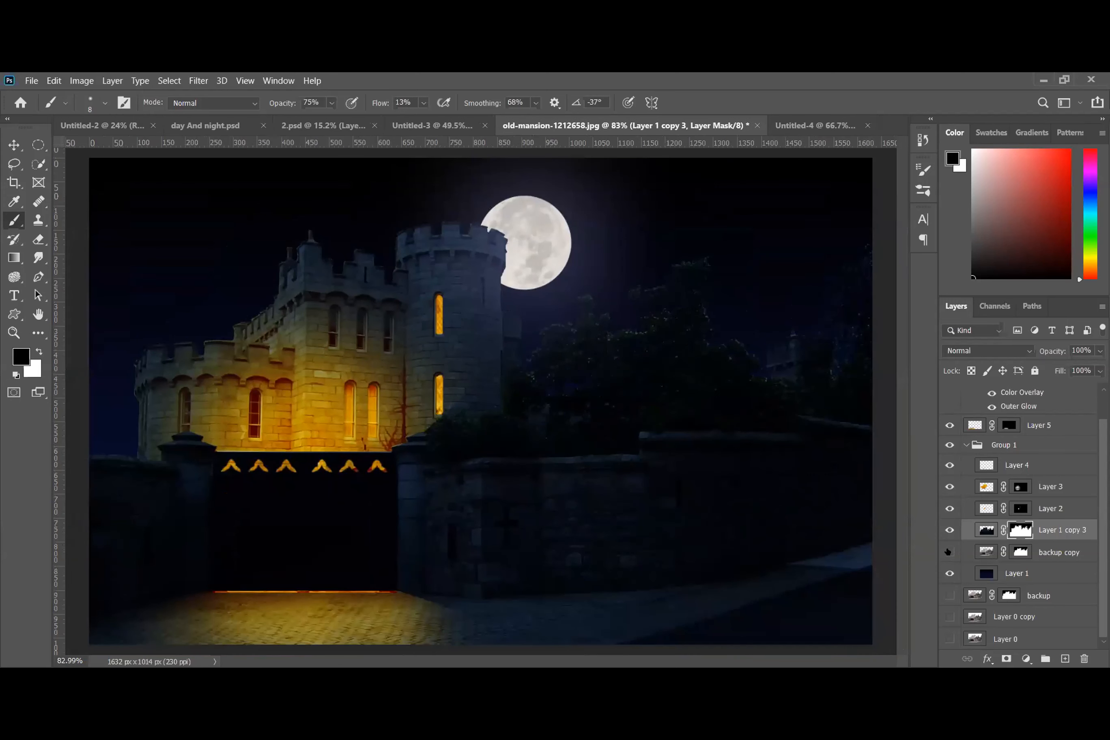
{"action": "left_click", "coordinate": [949, 552]}
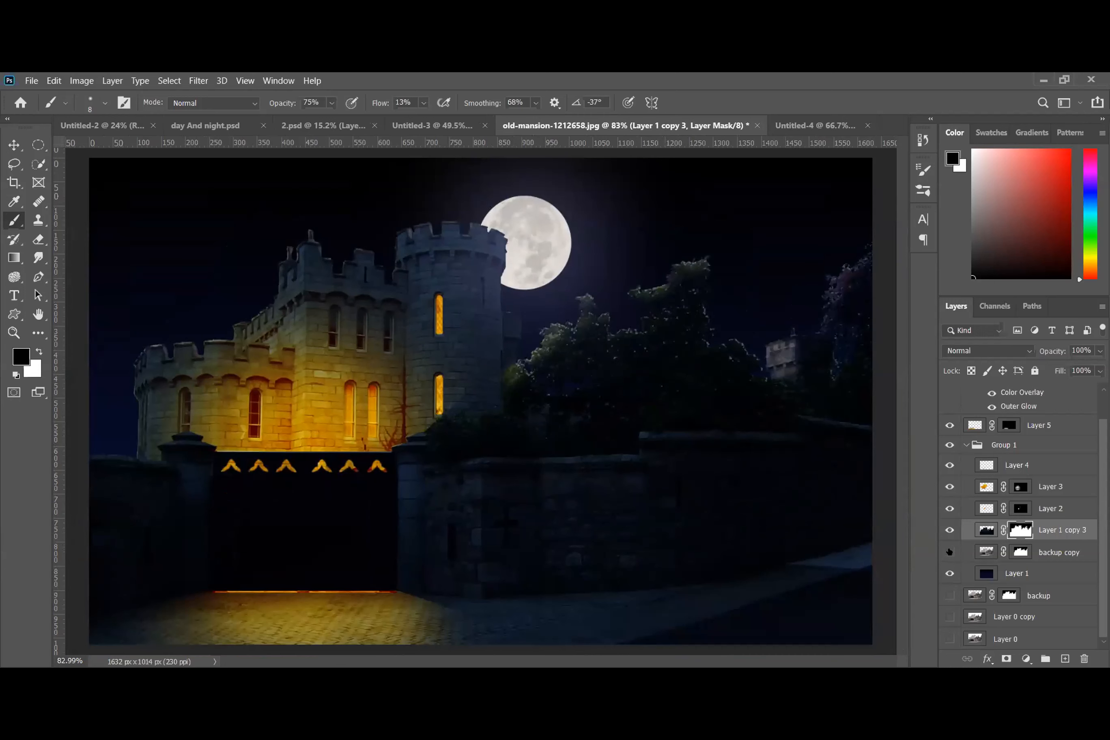
{"action": "left_click", "coordinate": [949, 552]}
{"action": "left_click", "coordinate": [949, 552]}
{"action": "left_click", "coordinate": [949, 552]}
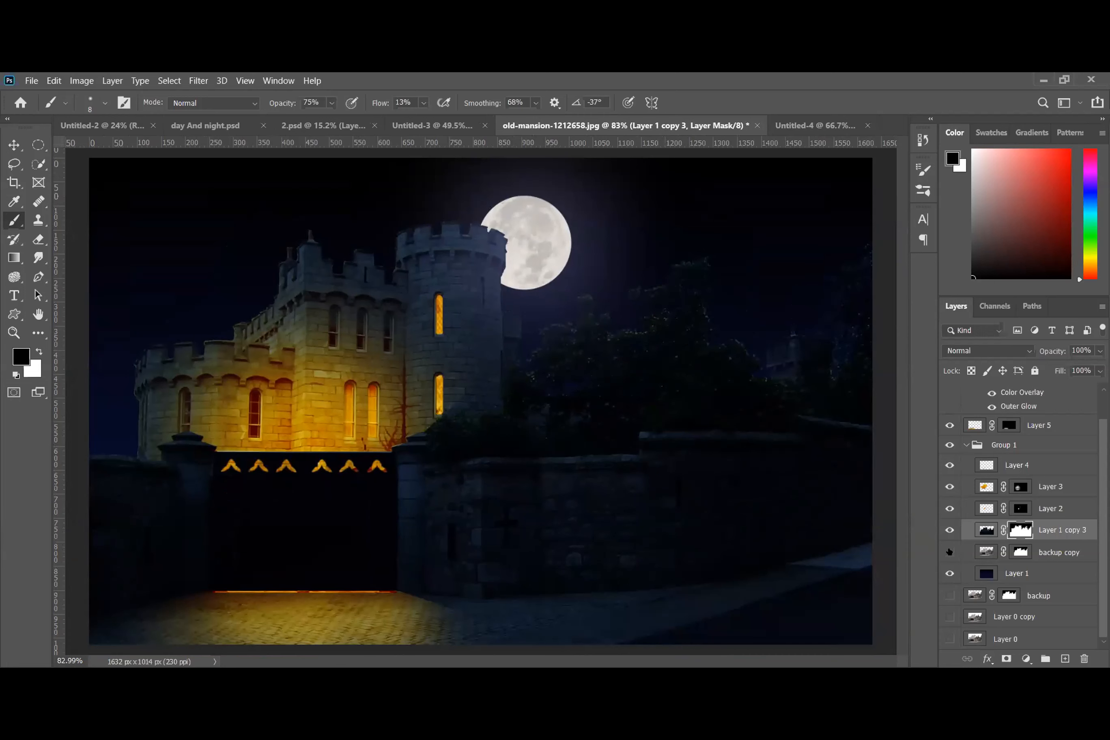
{"action": "left_click", "coordinate": [950, 552]}
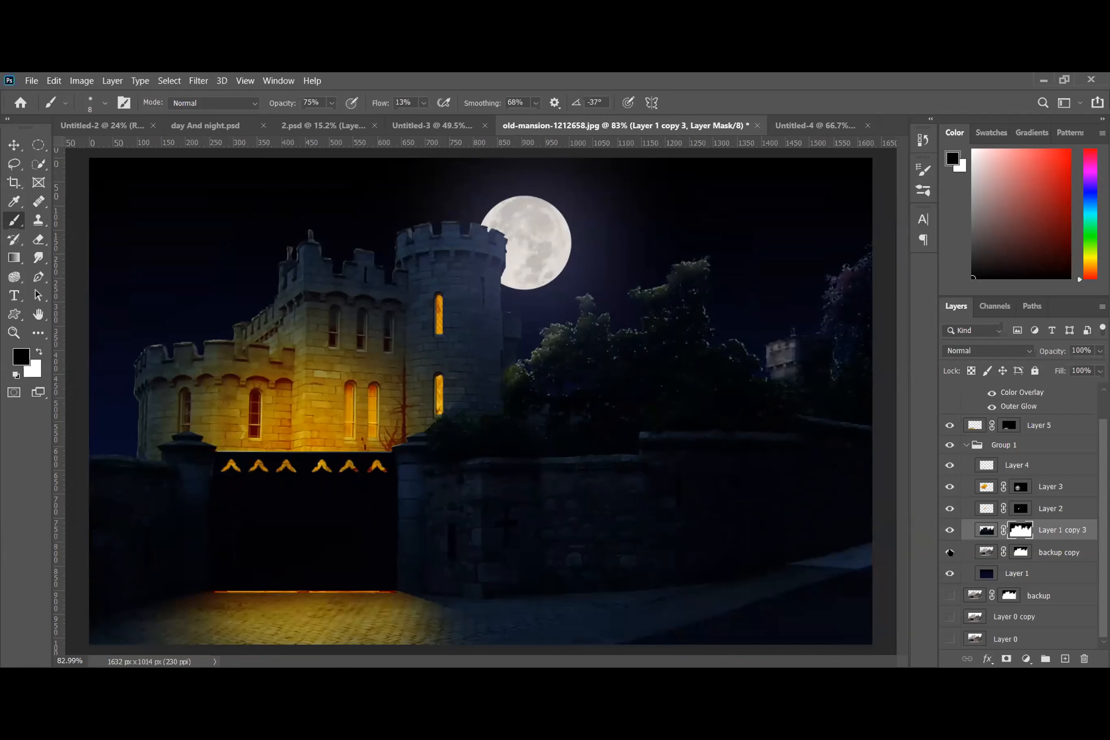
{"action": "scroll", "coordinate": [503, 299], "scroll_direction": "down", "scroll_amount": 3}
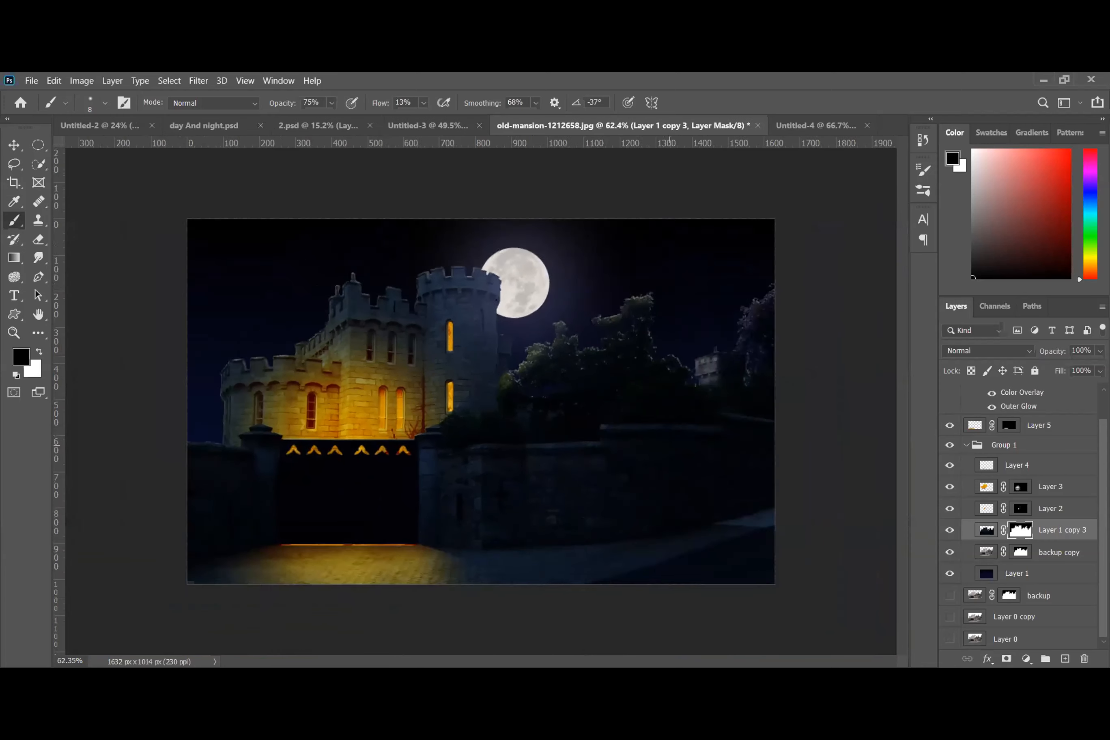